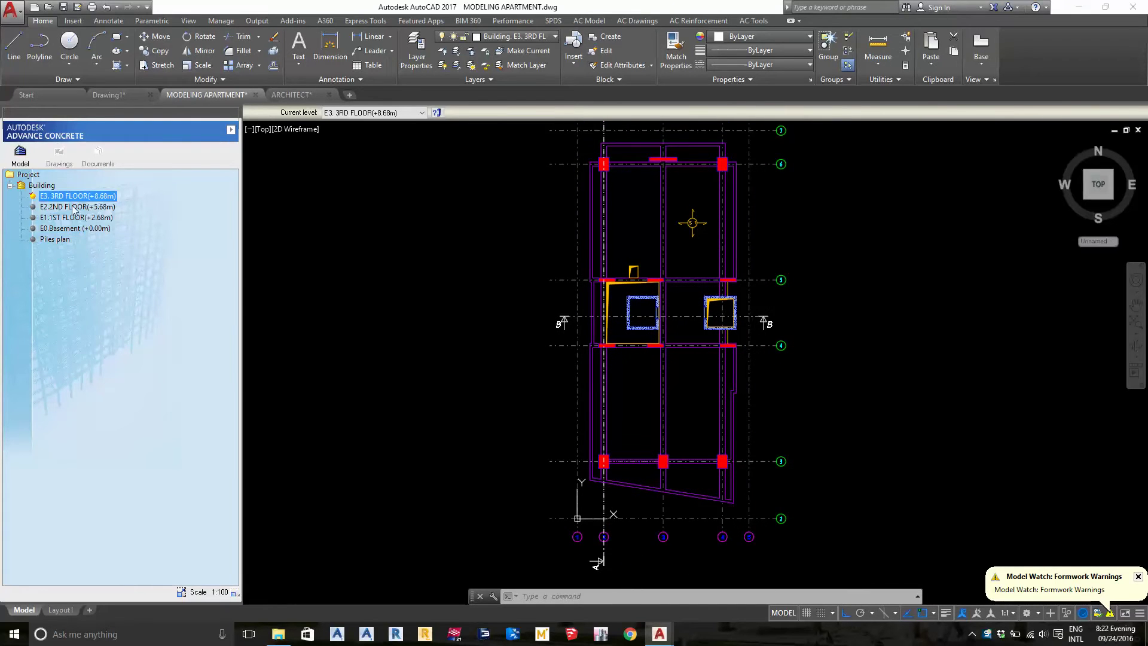
- Look over the three ARCHITECT floor plans, then return to the MODELING APARTMENT drawing
middle_drag(496, 344, 506, 367)
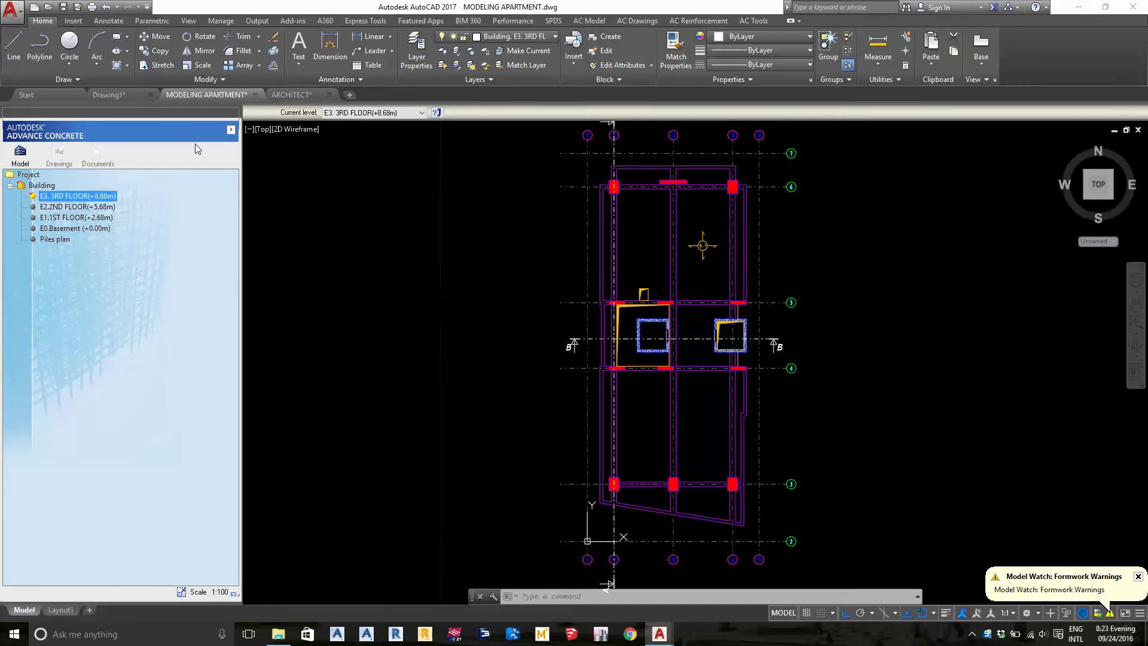
click(278, 95)
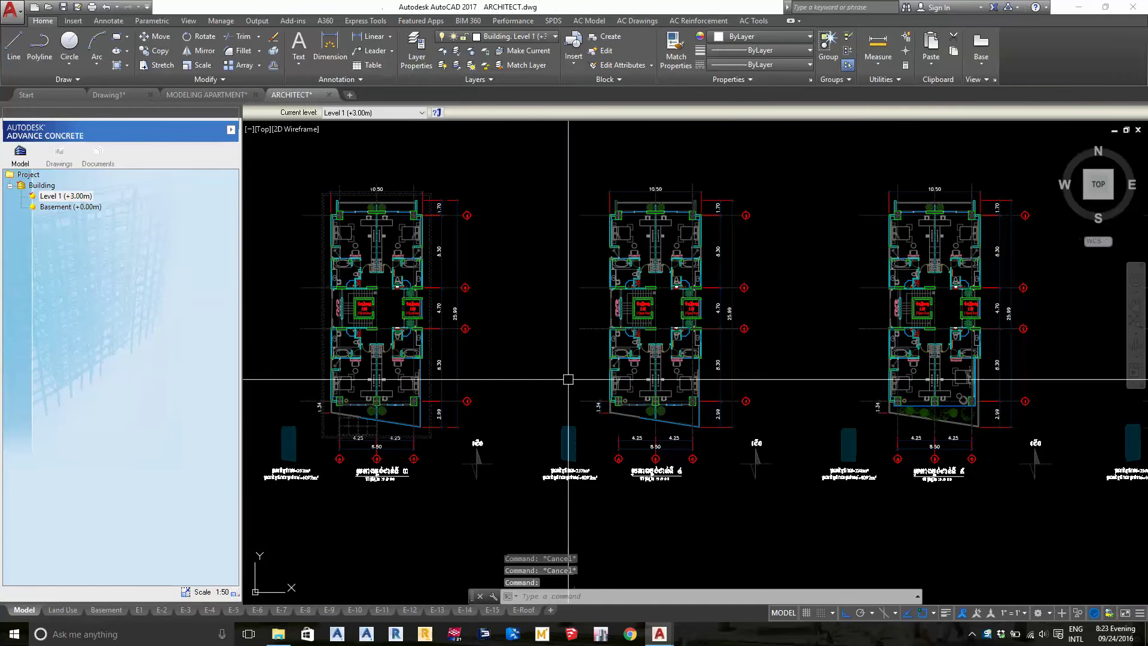
scroll(671, 460, up, 4)
scroll(753, 233, up, 2)
middle_drag(752, 233, 803, 90)
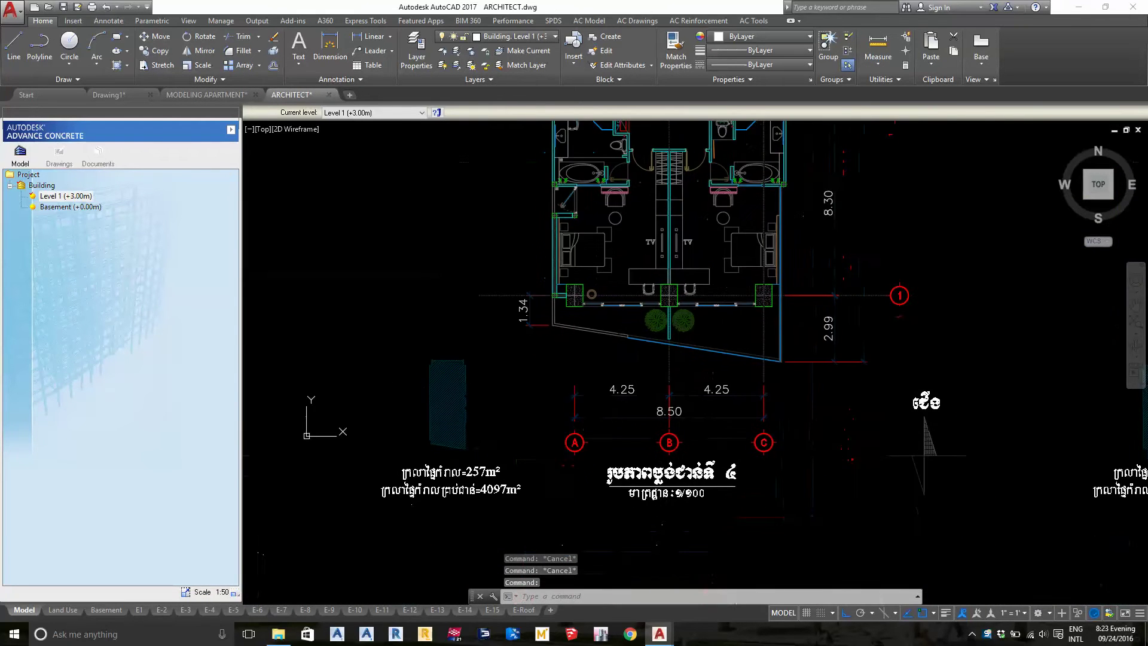
scroll(635, 451, down, 4)
scroll(593, 401, up, 3)
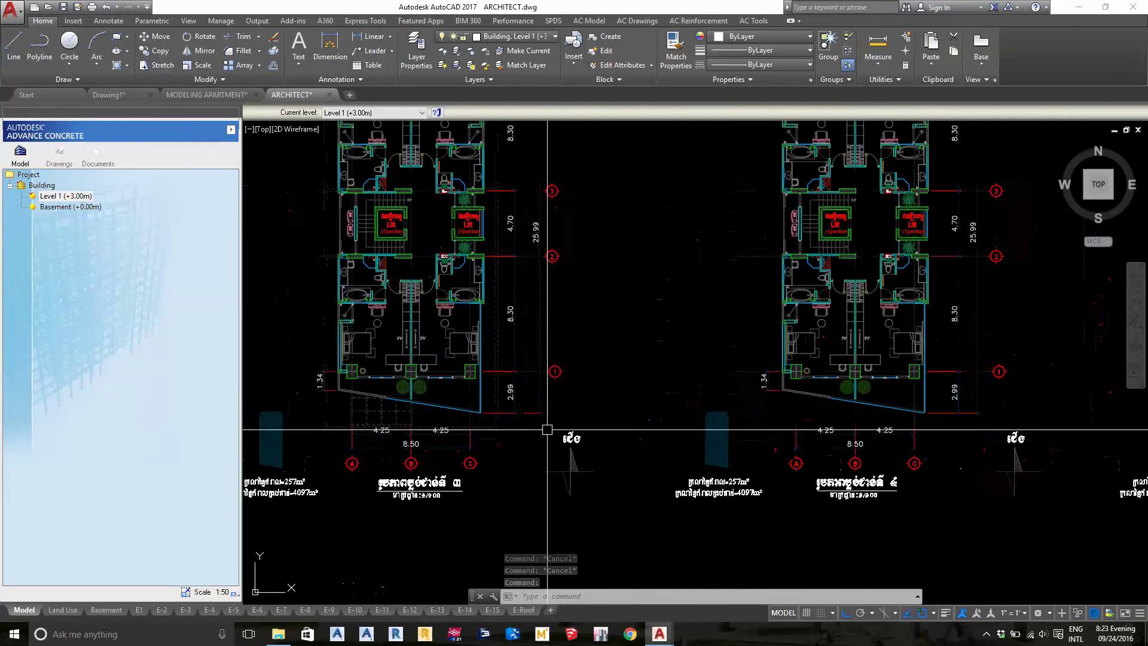
middle_drag(546, 422, 574, 469)
scroll(574, 468, down, 3)
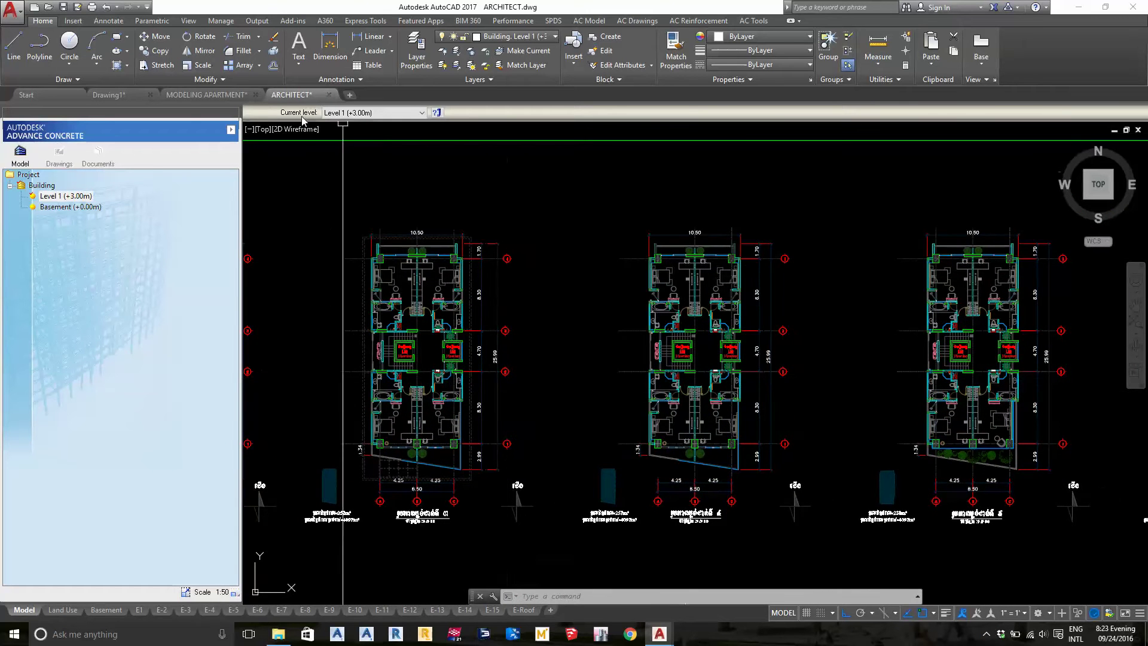
click(206, 94)
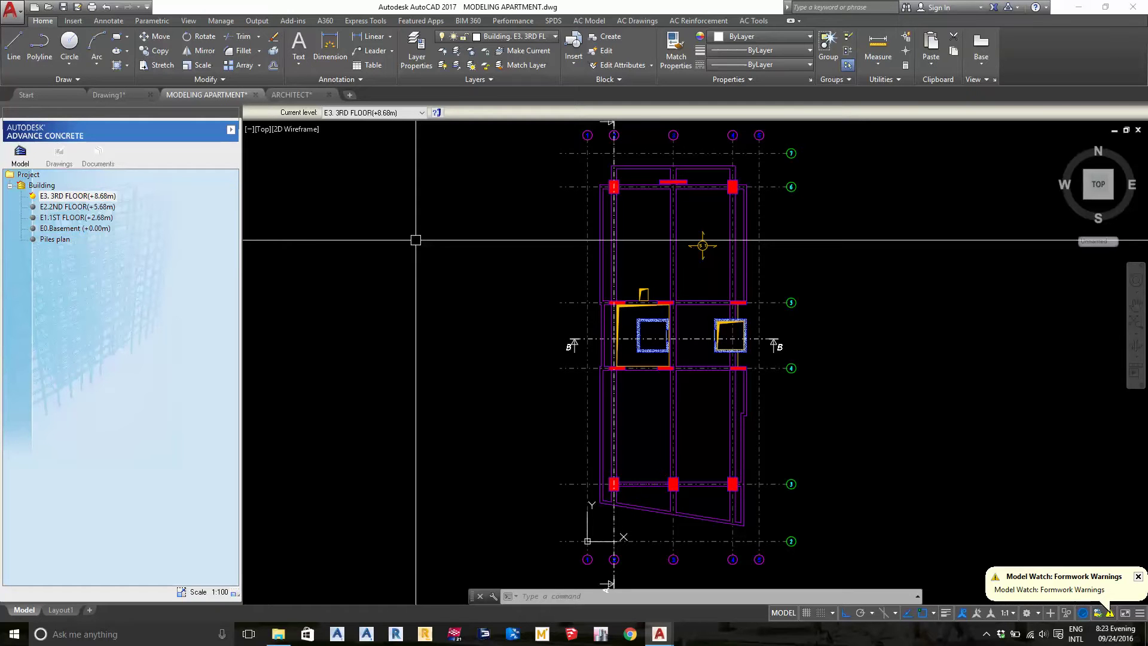
- Draw a 1-unit test line in empty space in MODELING APARTMENT
text(l)
key(Return)
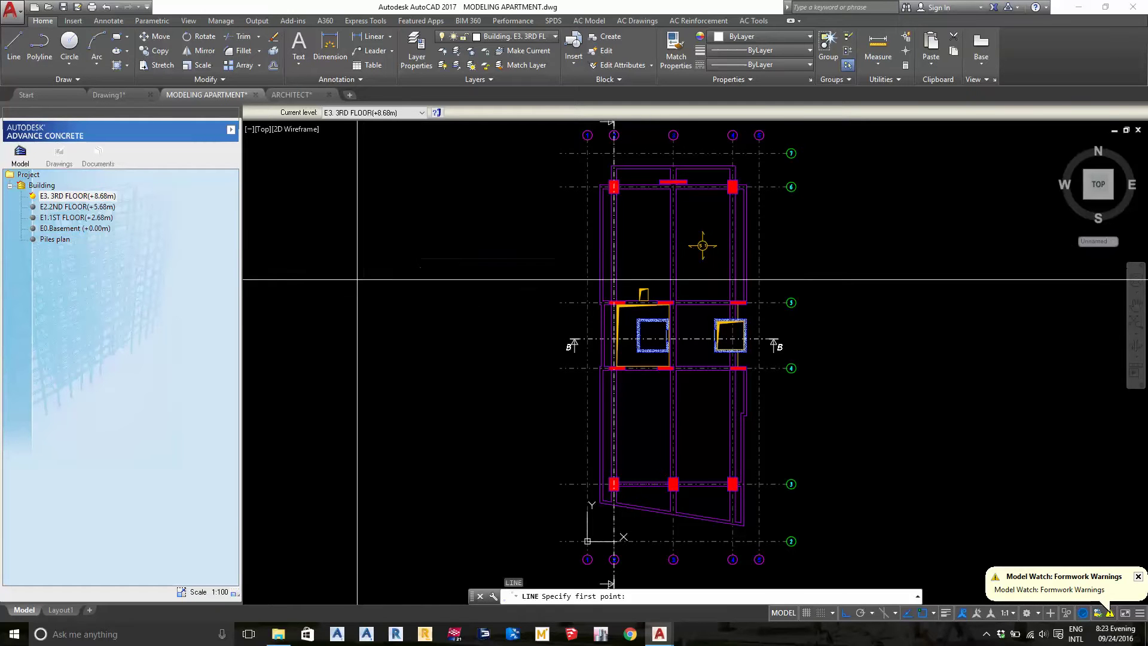
click(358, 279)
text(1)
key(Return)
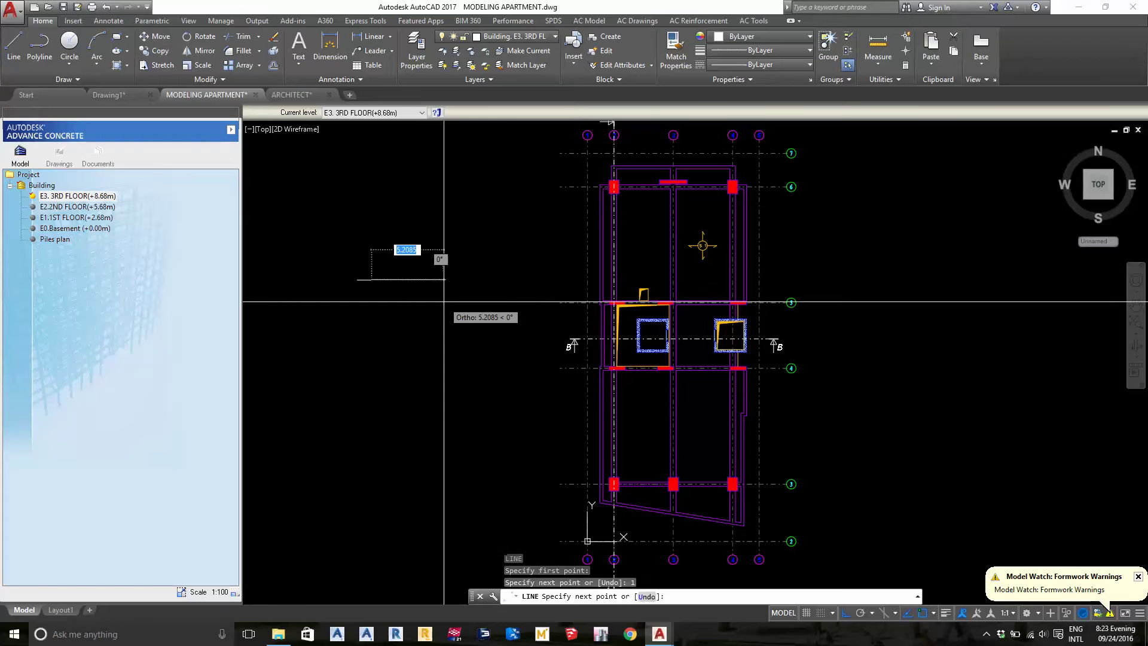
key(Return)
scroll(358, 287, up, 4)
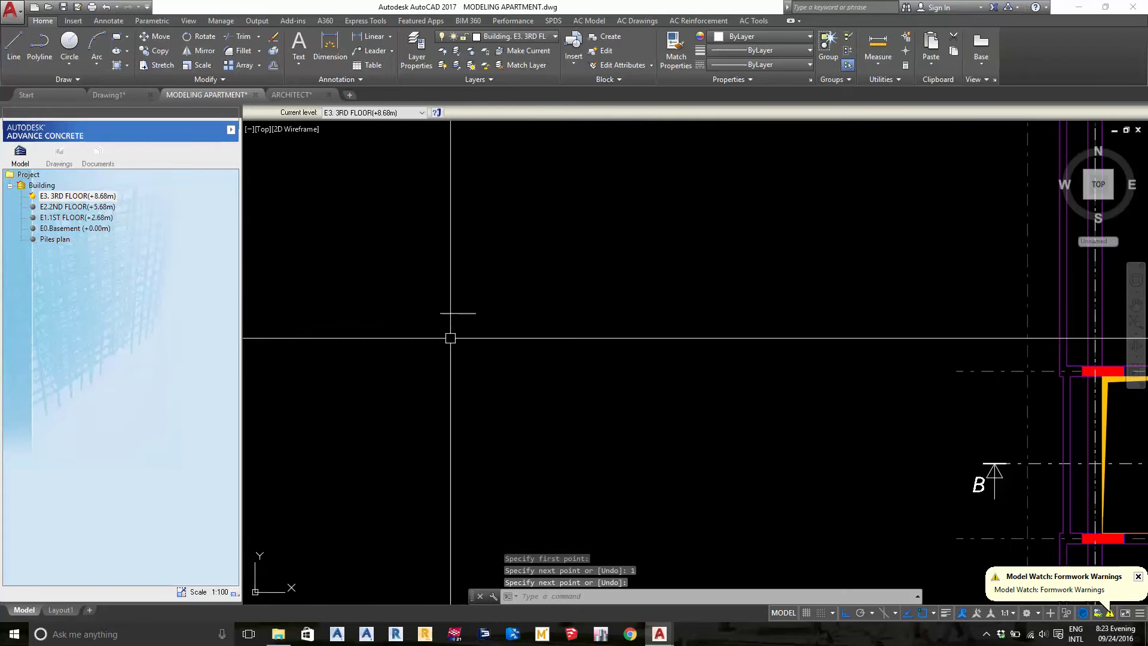
- Dimension the test line as 1.00 linear, then erase that dimension
text(DLI)
key(Return)
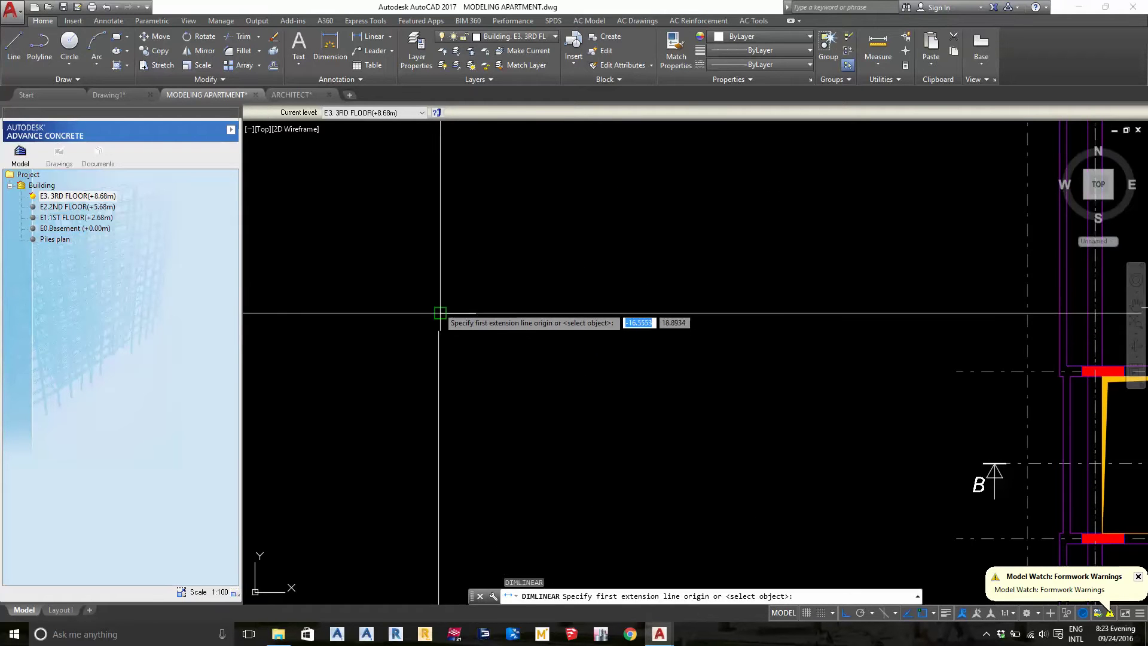
click(439, 312)
click(476, 312)
click(491, 280)
click(454, 273)
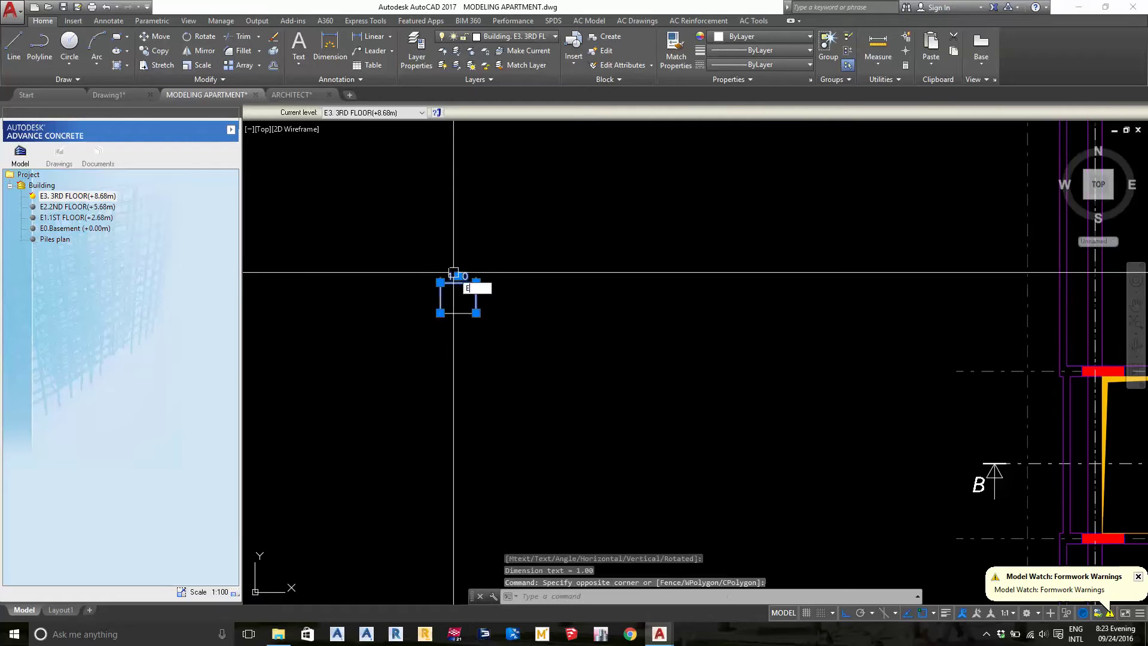
text(e)
key(Return)
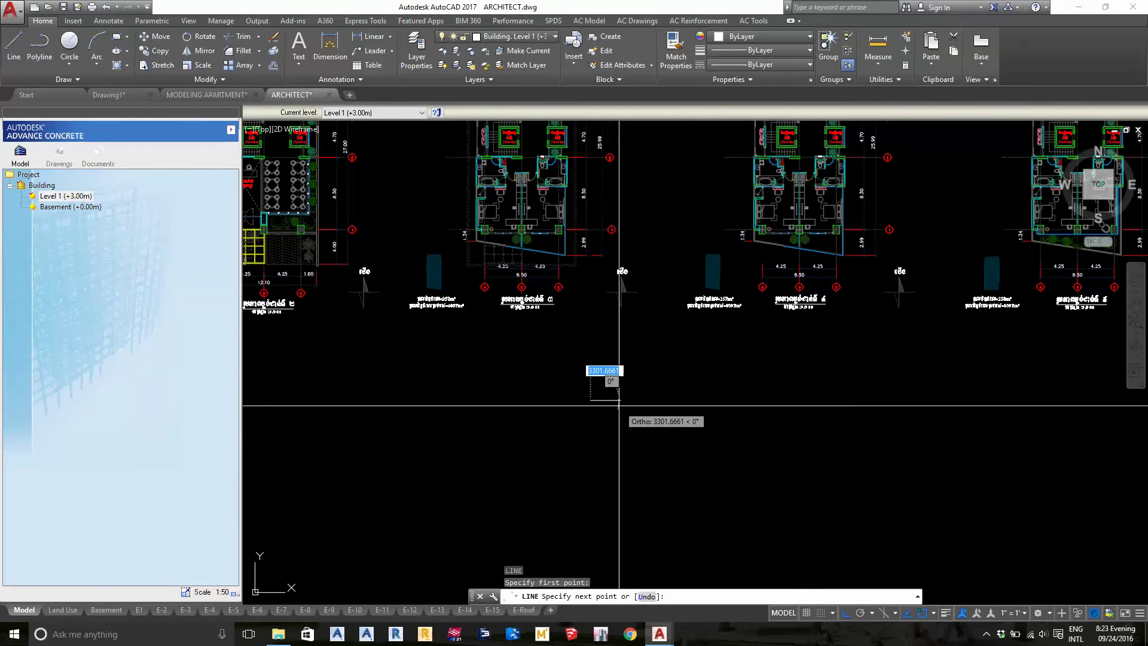
- Draw a 1-unit test line in the ARCHITECT drawing and cancel a stray selection window
text(1)
key(Return)
key(Return)
click(570, 369)
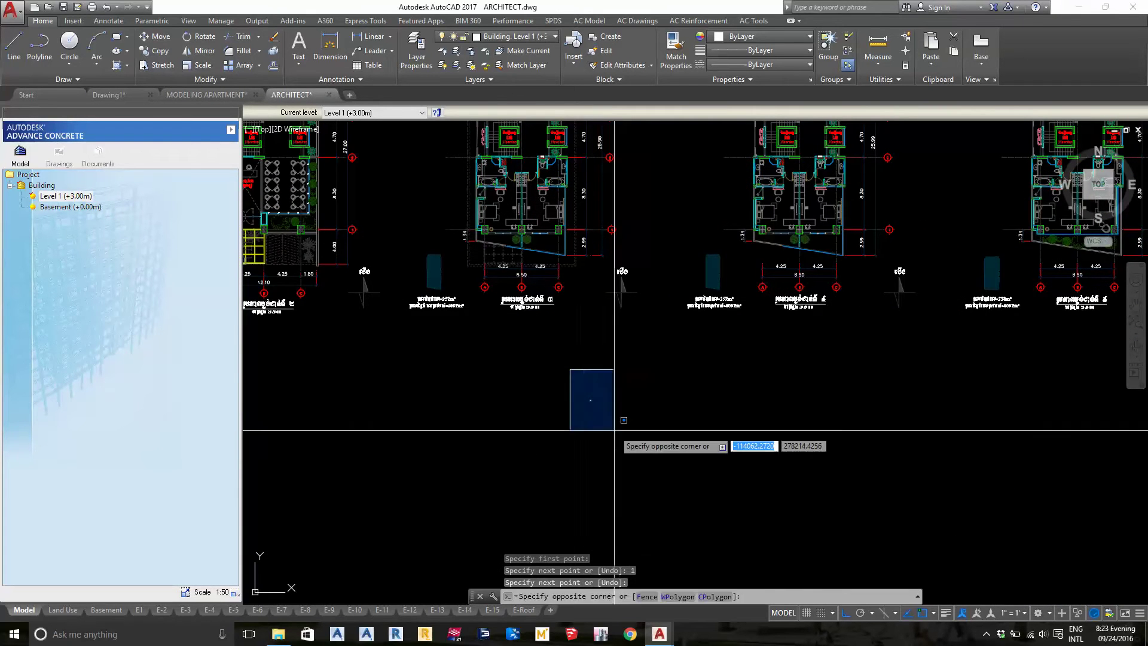
scroll(614, 429, down, 10)
key(Escape)
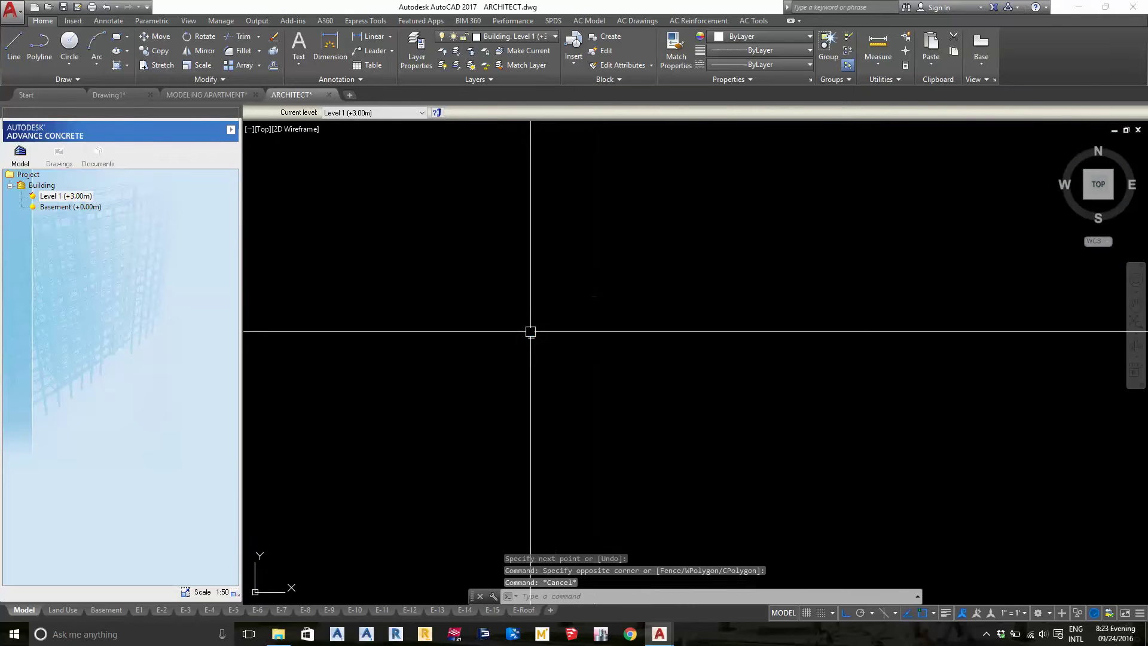
scroll(502, 358, up, 4)
scroll(543, 350, up, 2)
scroll(543, 351, up, 2)
- Check the test line with DIMLINEAR, then erase the dimension and delete the line
text(D)
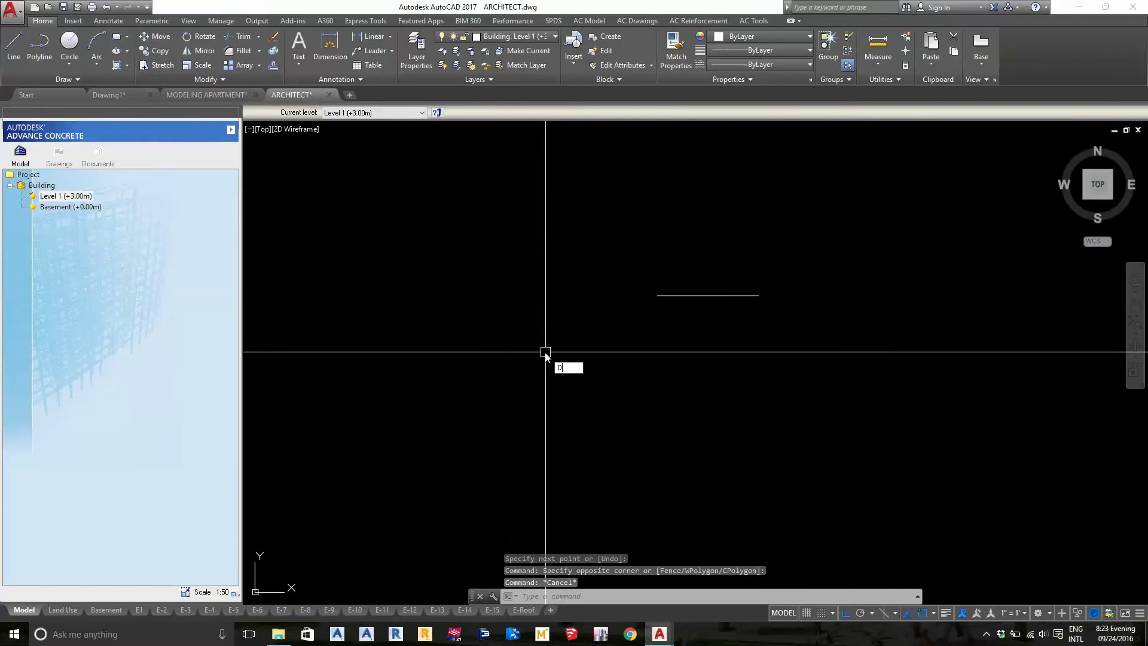
text(IMLI)
key(Return)
click(656, 295)
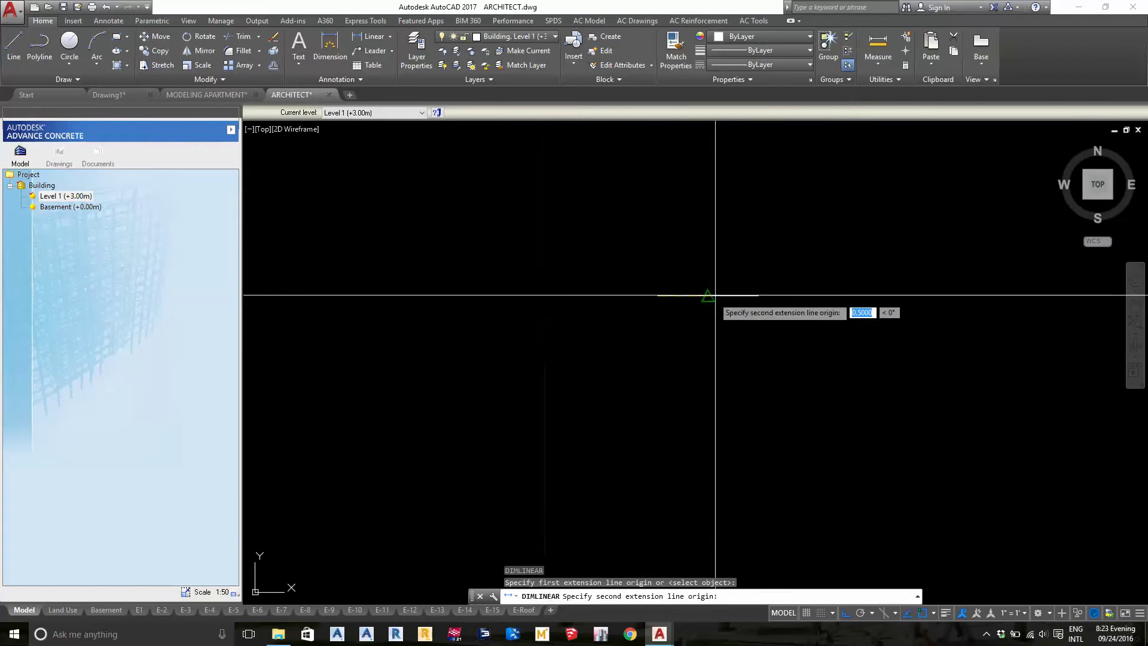
click(757, 295)
click(710, 258)
text(E)
key(Return)
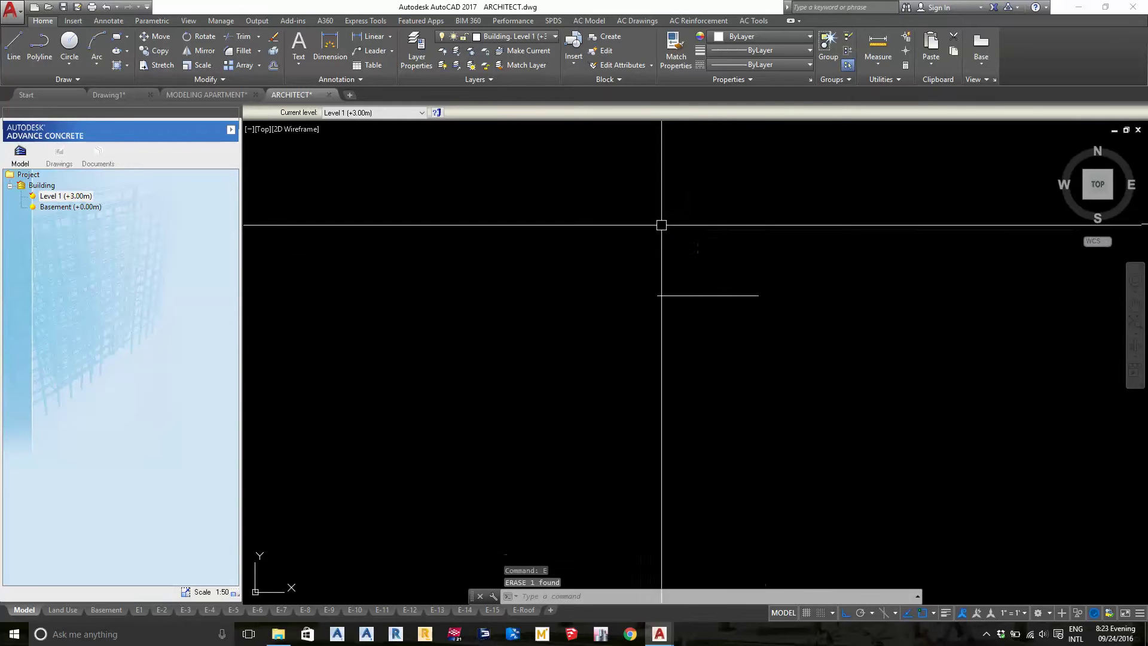
click(706, 295)
key(Delete)
- Zoom out to the overview of the ARCHITECT elevations and plans
scroll(623, 270, down, 2)
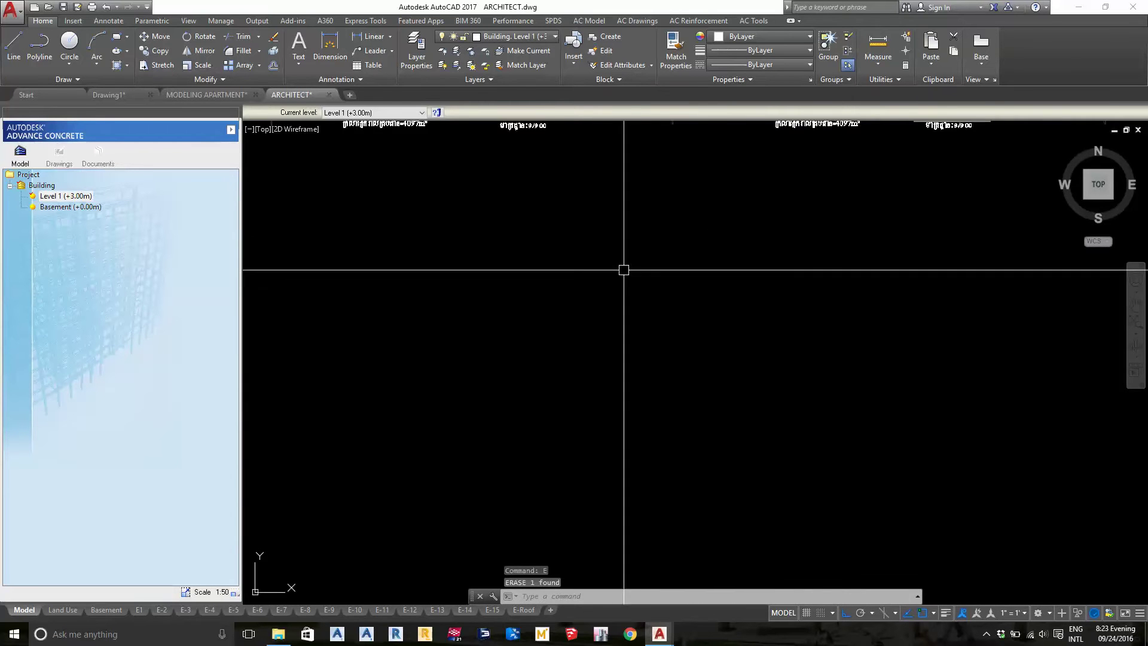
scroll(623, 269, down, 3)
scroll(622, 257, down, 2)
scroll(640, 263, down, 1)
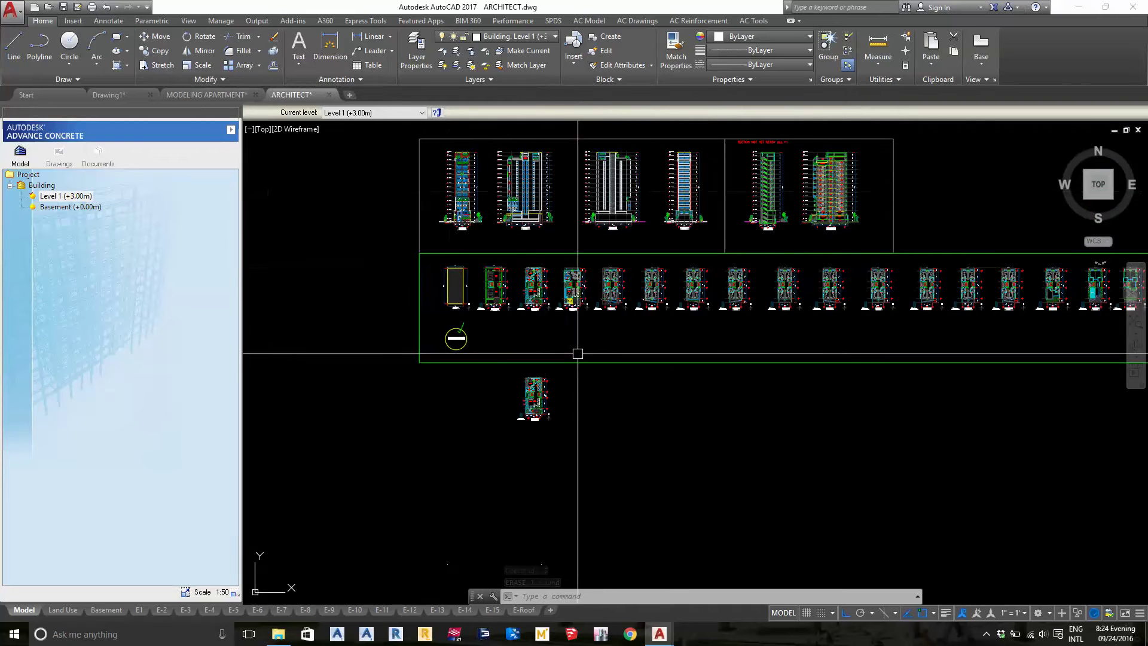
- Window-select the middle floor plan in the ARCHITECT drawing
scroll(636, 311, up, 2)
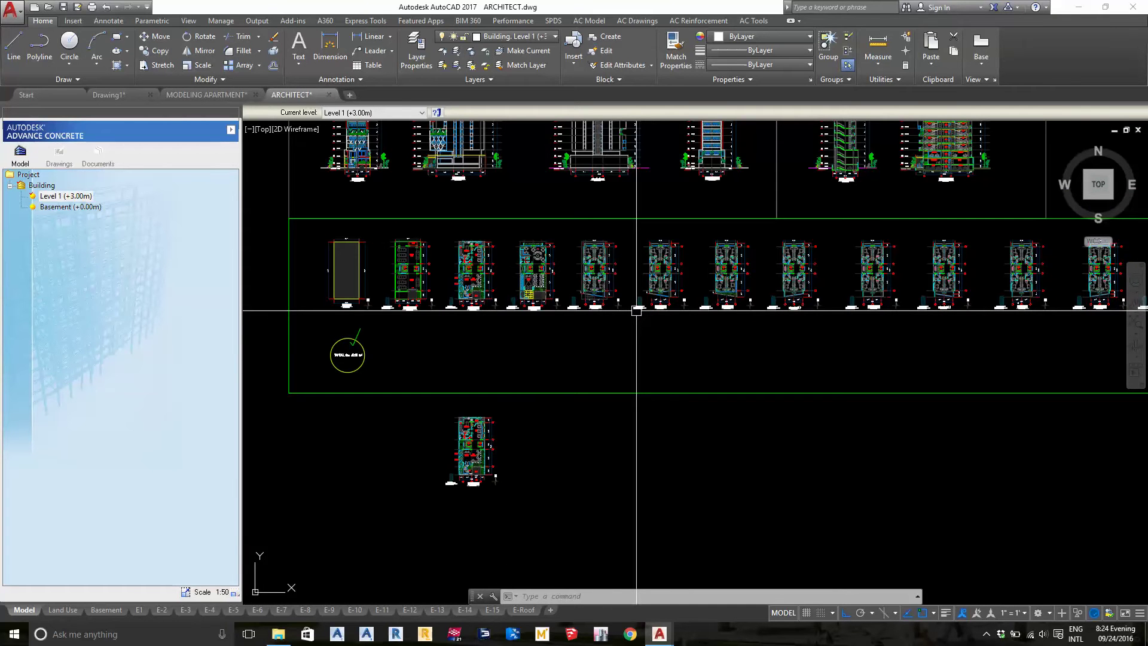
scroll(636, 310, up, 3)
scroll(657, 332, up, 2)
scroll(657, 332, down, 1)
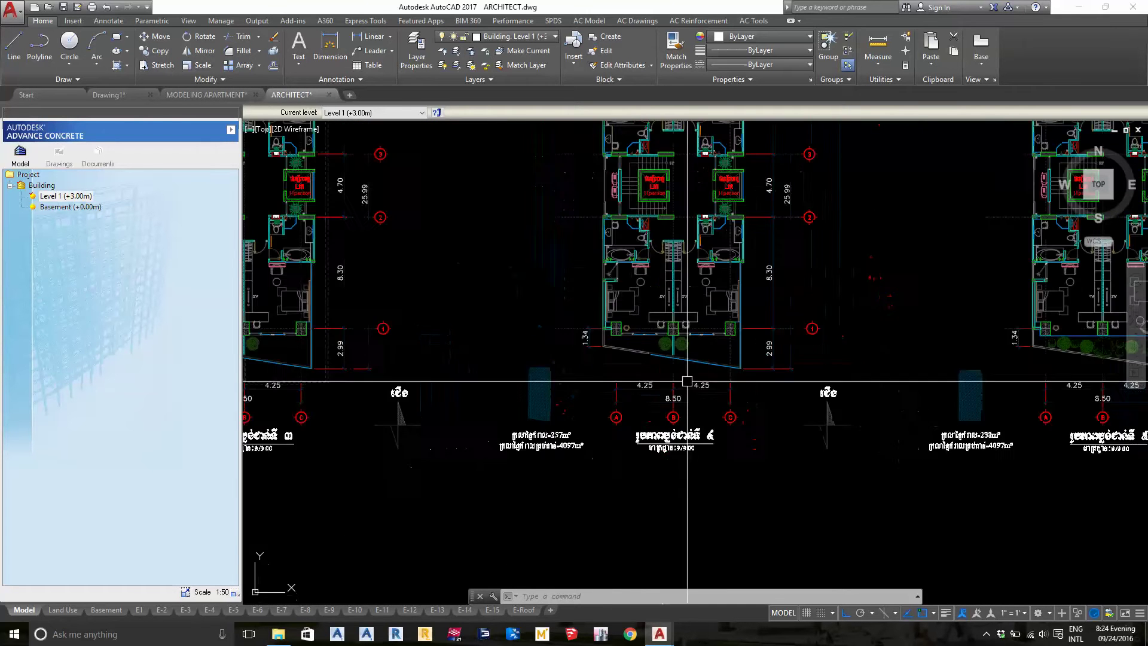
scroll(627, 317, down, 1)
mouse_move(627, 317)
middle_down()
mouse_move(603, 299)
mouse_move(607, 351)
middle_up()
click(490, 140)
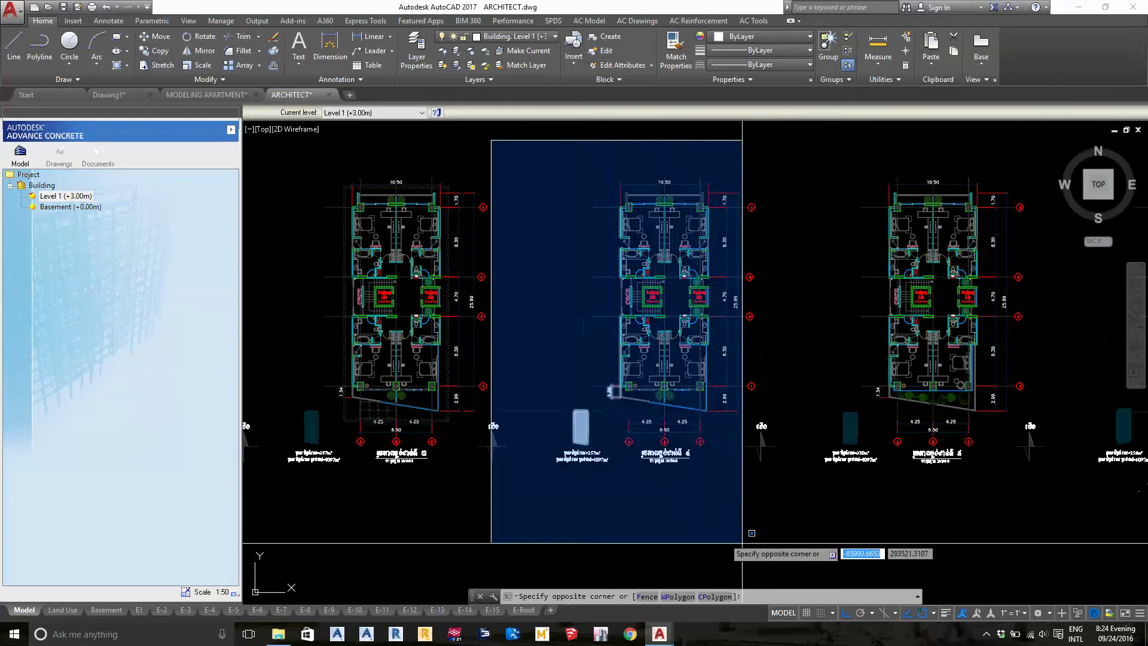
click(800, 524)
- Clear the plan selection and an element picked near the lift
scroll(746, 417, up, 4)
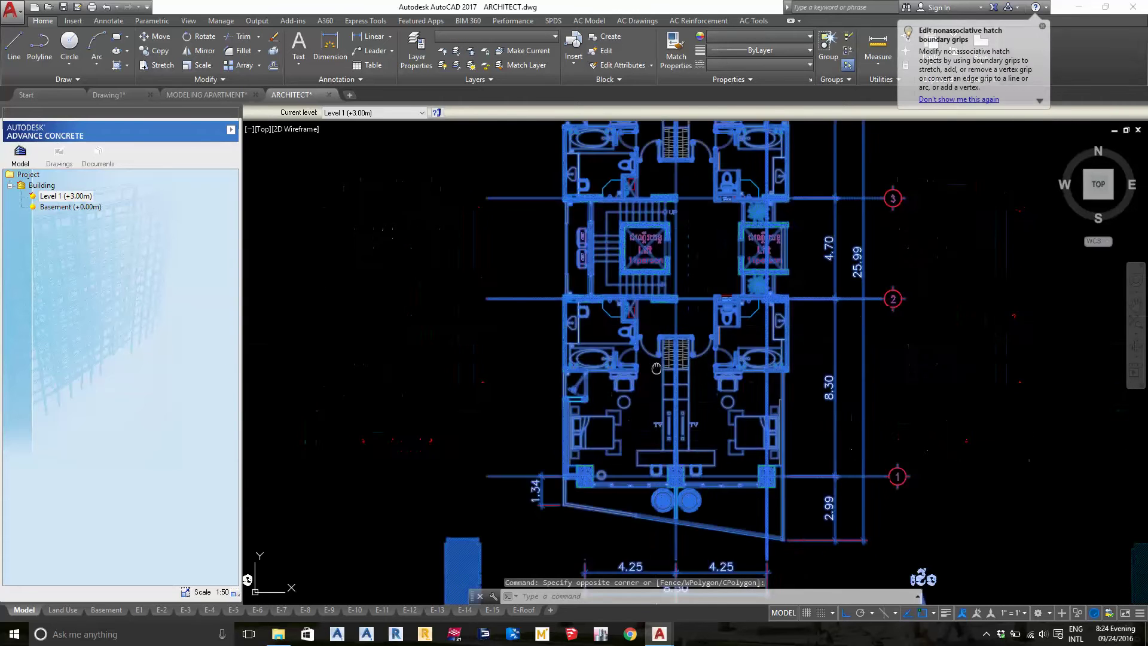
scroll(615, 338, up, 3)
scroll(615, 338, up, 3)
key(Escape)
click(651, 334)
key(Escape)
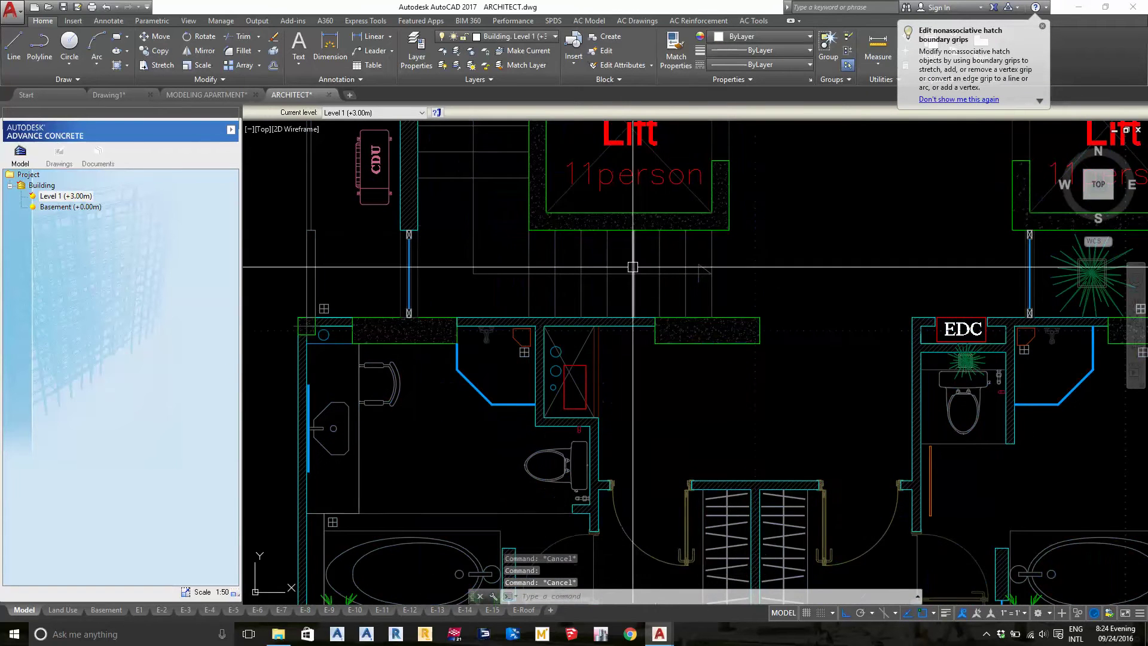
scroll(625, 279, down, 3)
scroll(752, 353, up, 3)
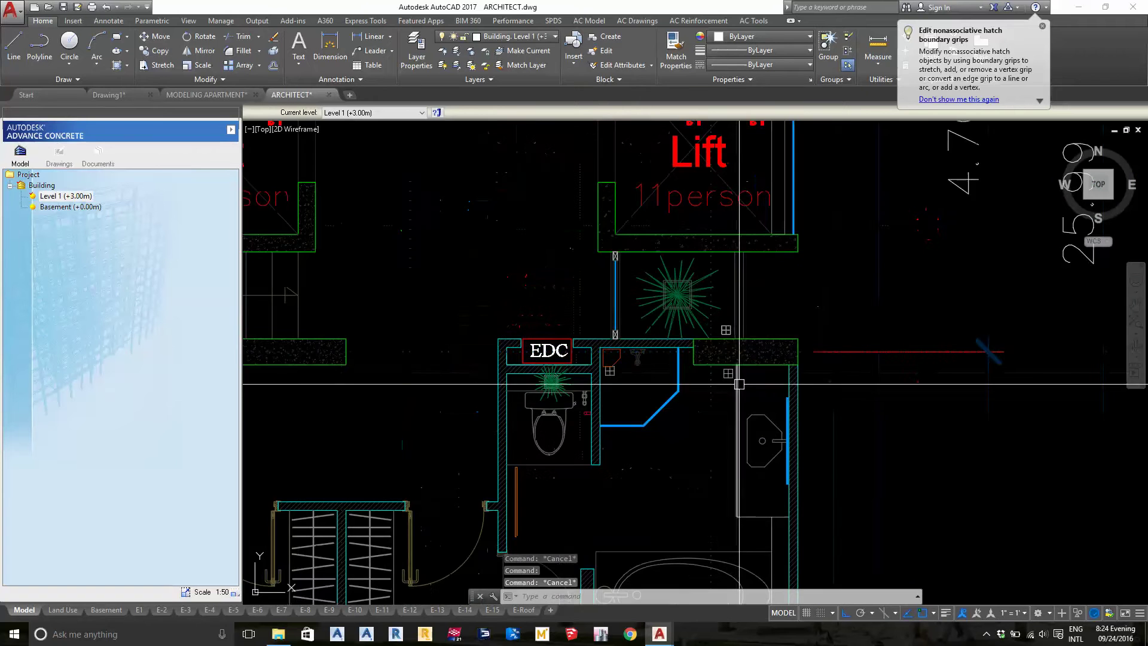
key(Escape)
scroll(730, 366, down, 6)
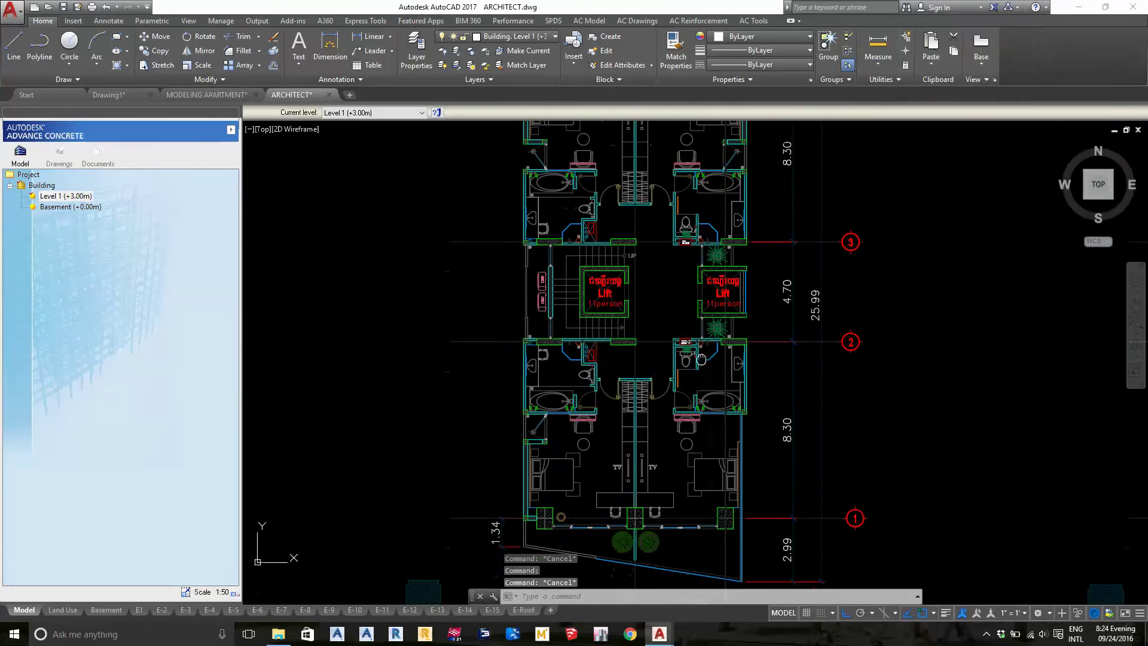
scroll(701, 357, down, 3)
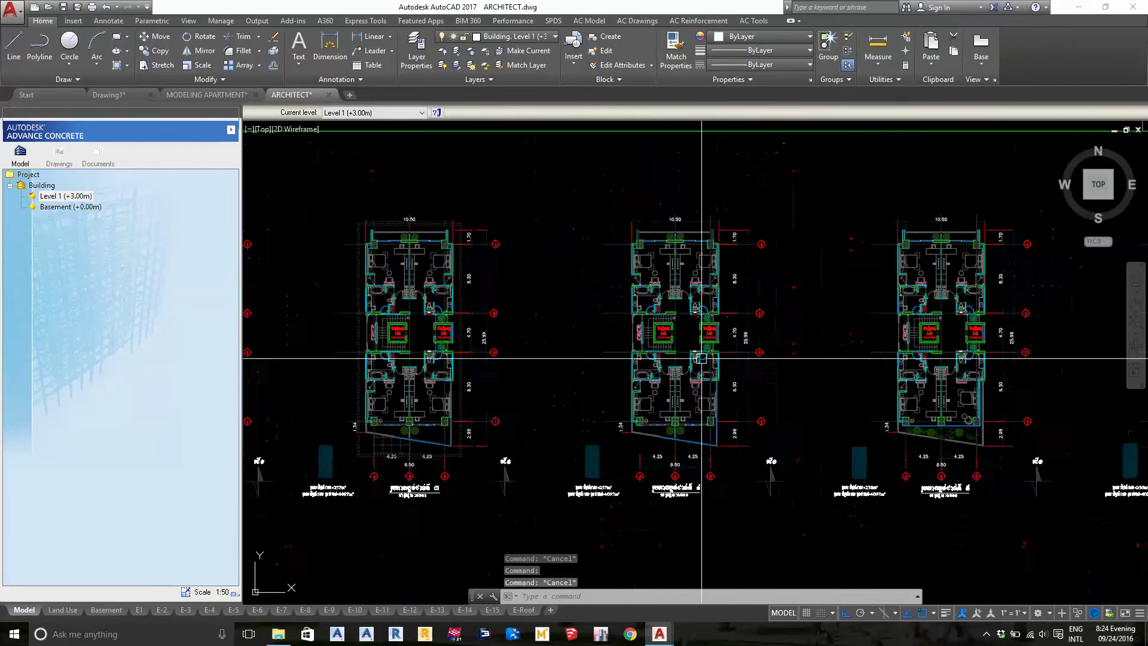
scroll(694, 356, down, 3)
- Window-select the middle plan of the row again
click(599, 227)
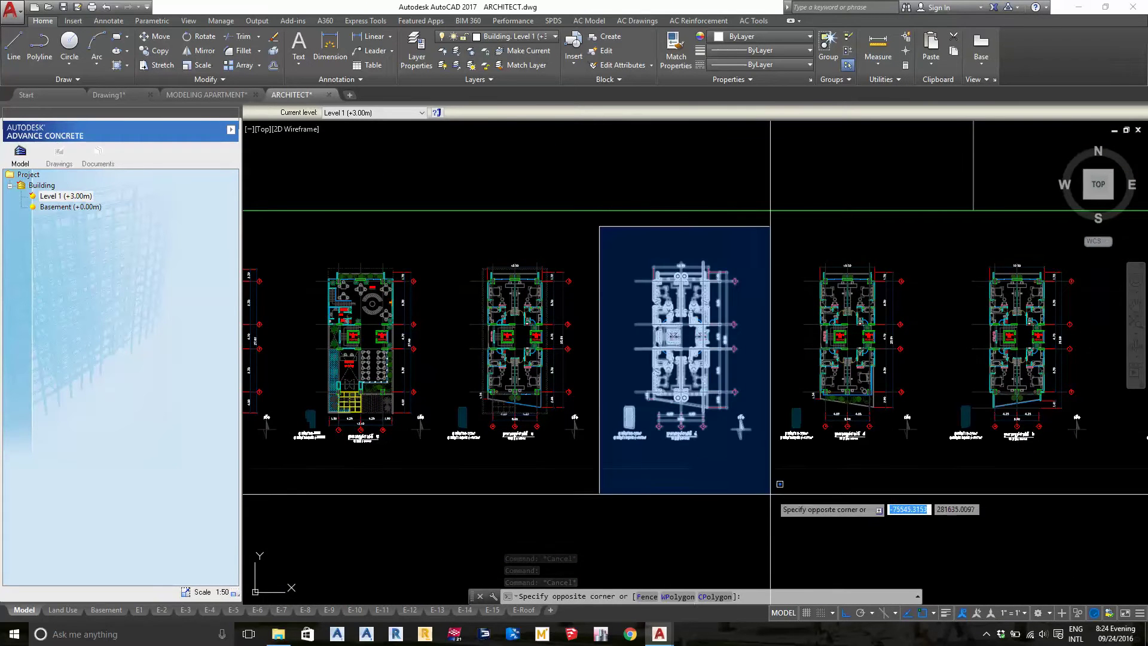
click(772, 491)
scroll(635, 318, up, 5)
scroll(625, 359, up, 5)
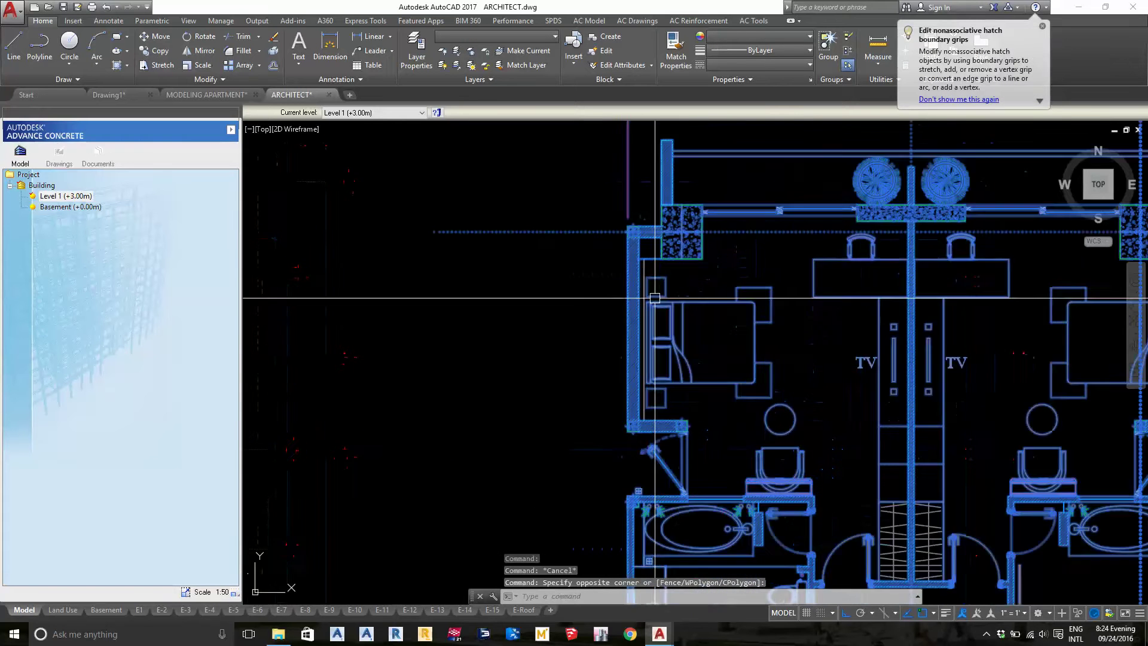
scroll(619, 367, up, 2)
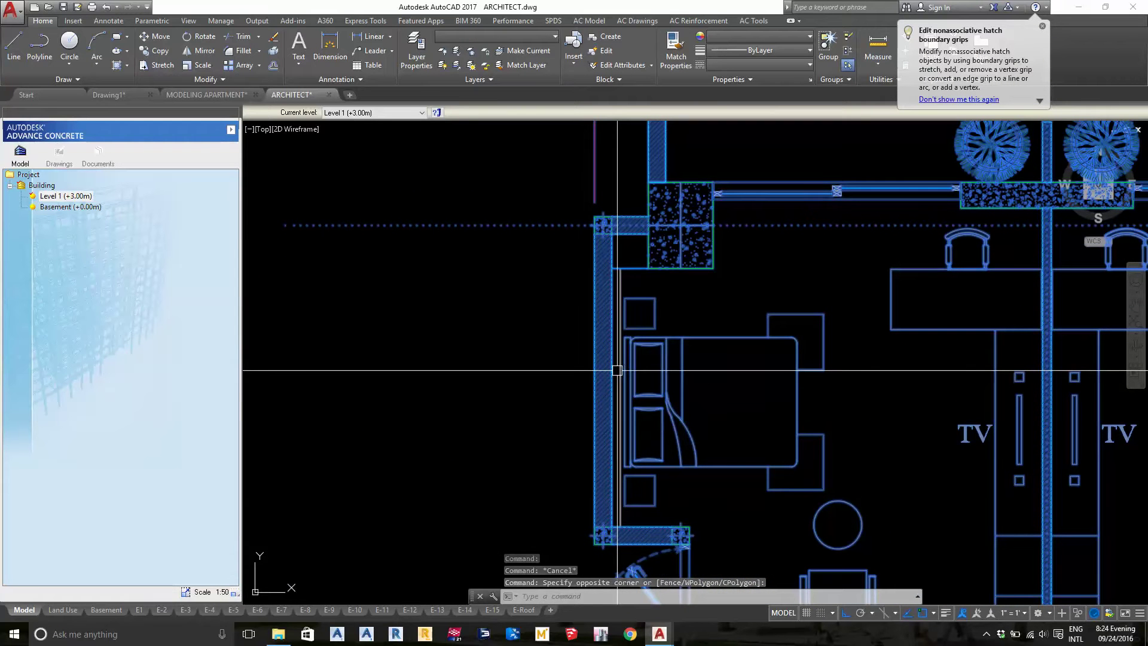
- Copy all objects to the clipboard with the column corner as base point
mouse_move(617, 371)
key(ctrl+shift+c)
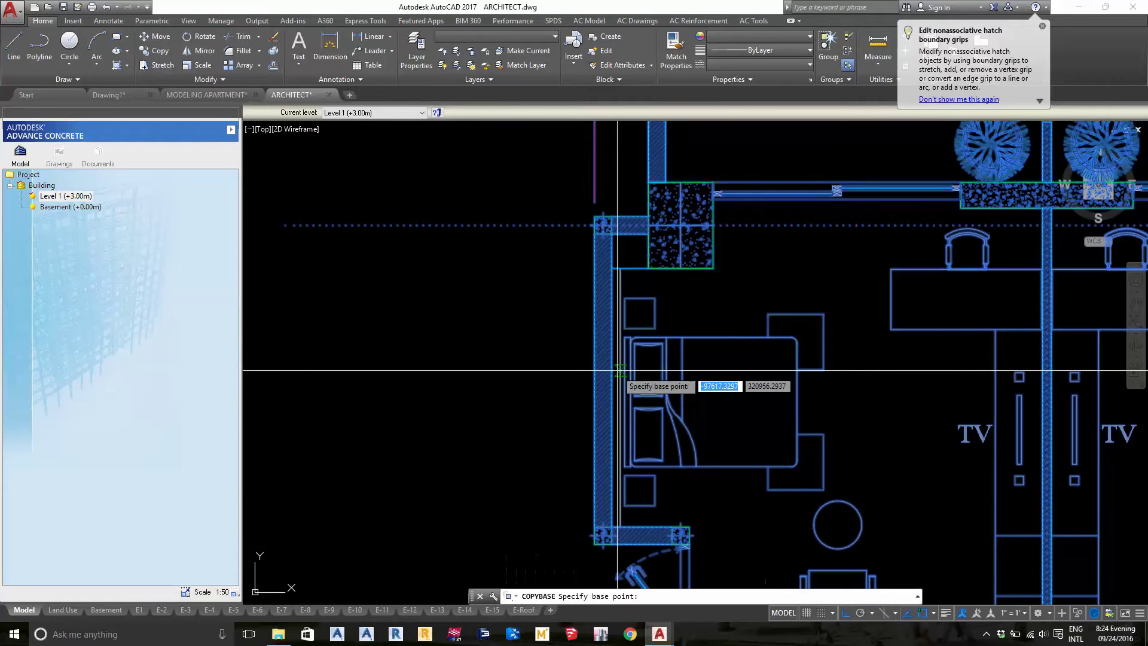
scroll(701, 178, up, 4)
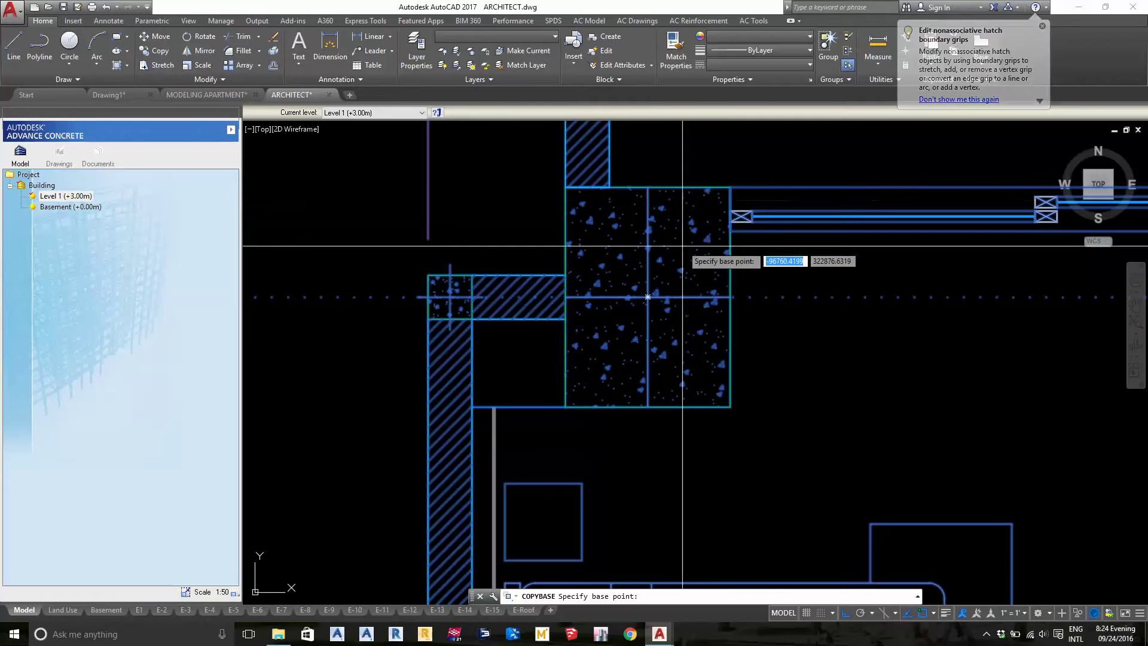
click(648, 297)
key(ctrl+a)
key(Return)
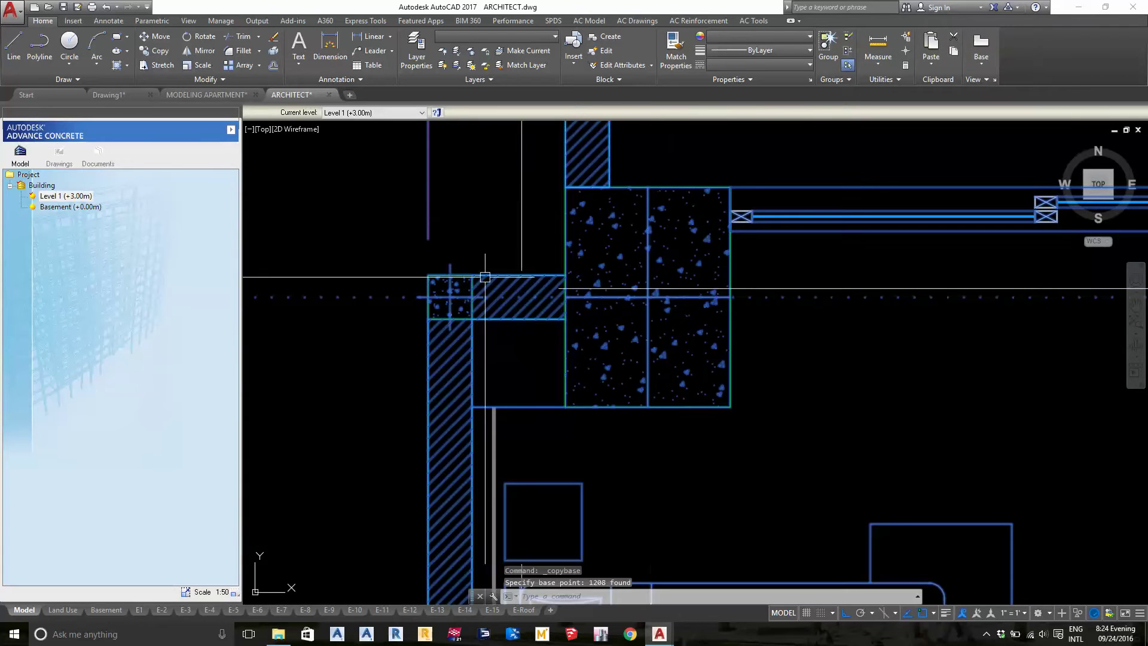
- Erase the small stray object from the MODELING APARTMENT plan
click(209, 95)
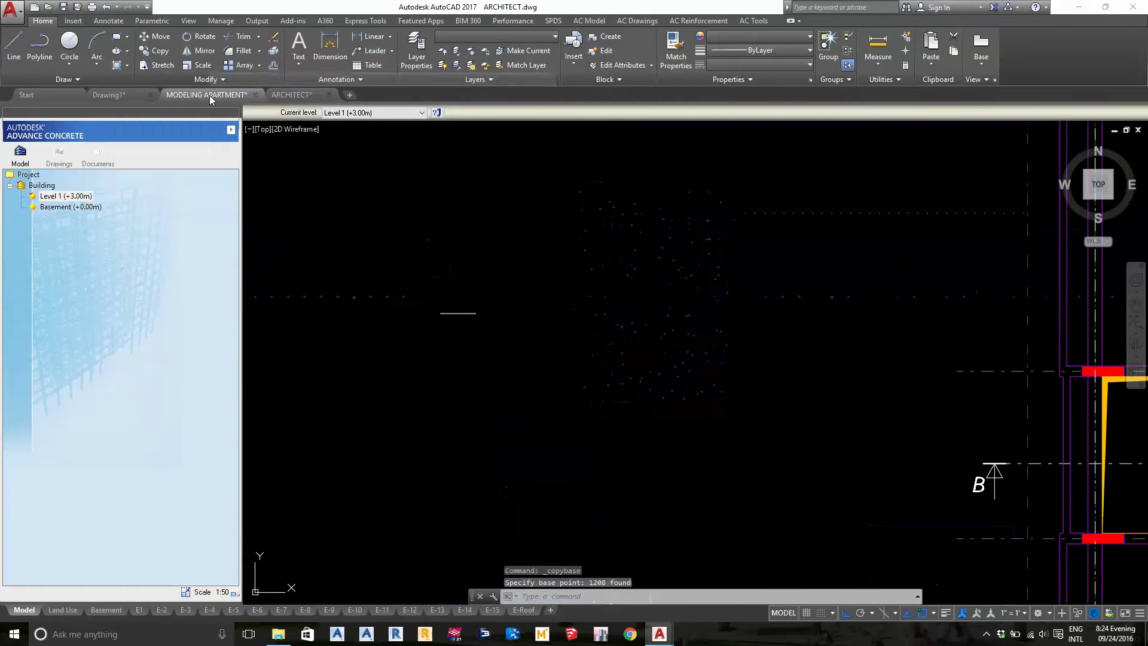
scroll(600, 271, down, 3)
click(474, 225)
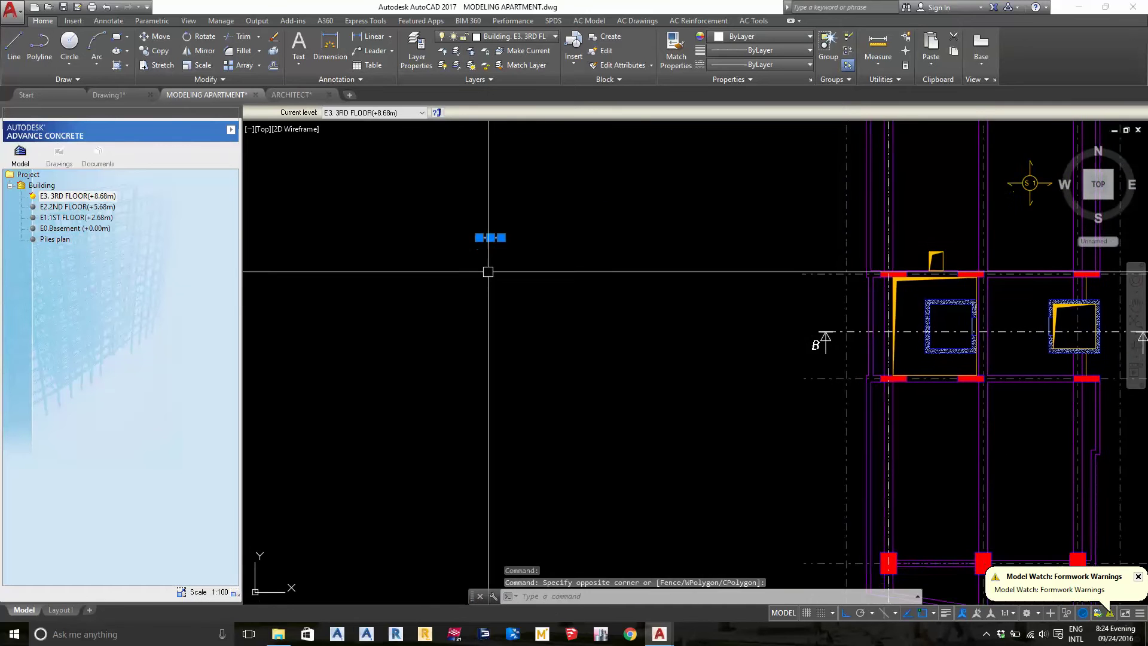
text(e)
key(Return)
scroll(589, 277, down, 5)
scroll(612, 323, up, 8)
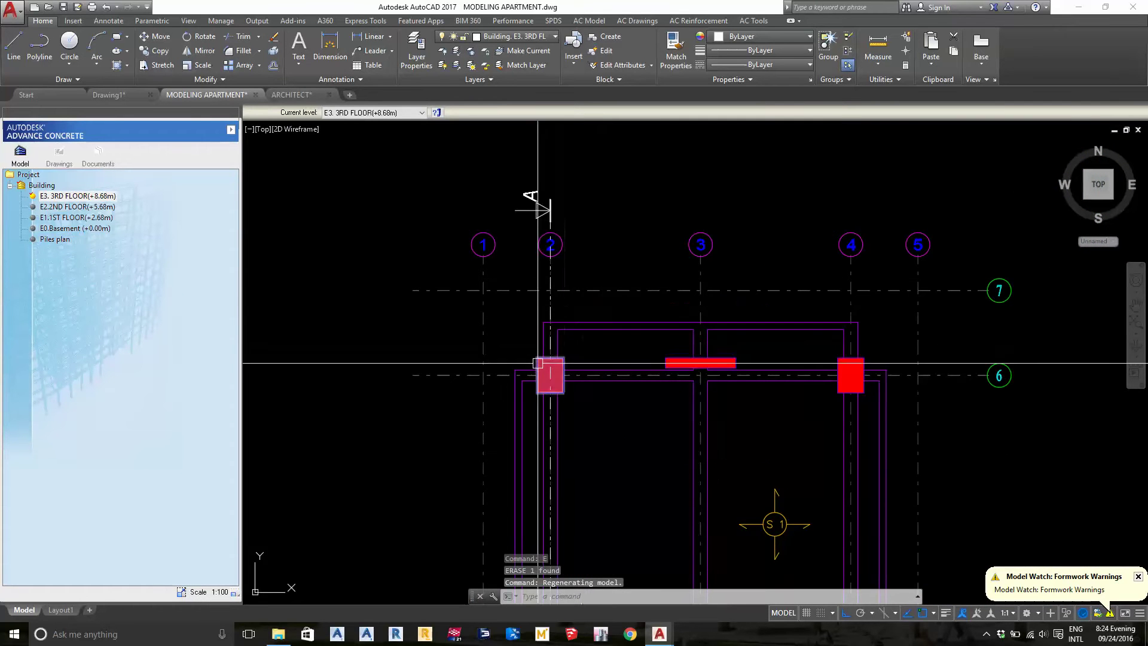
- Pan toward the top-left columns and dismiss the Building entry's actions menu
middle_drag(612, 405, 624, 367)
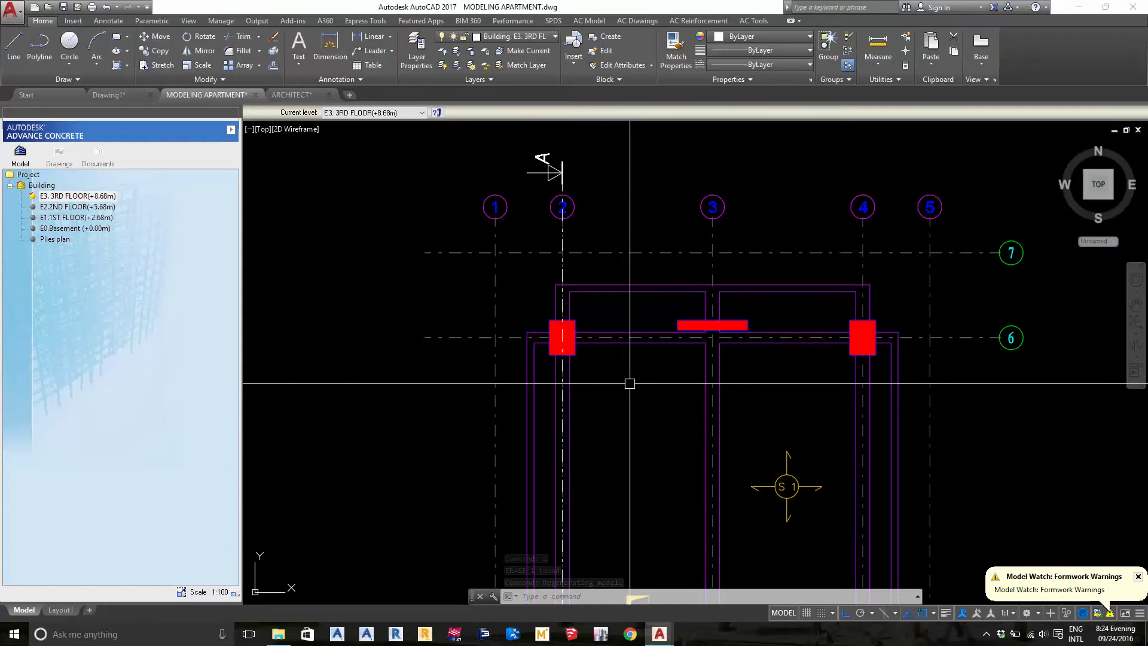
scroll(525, 359, down, 4)
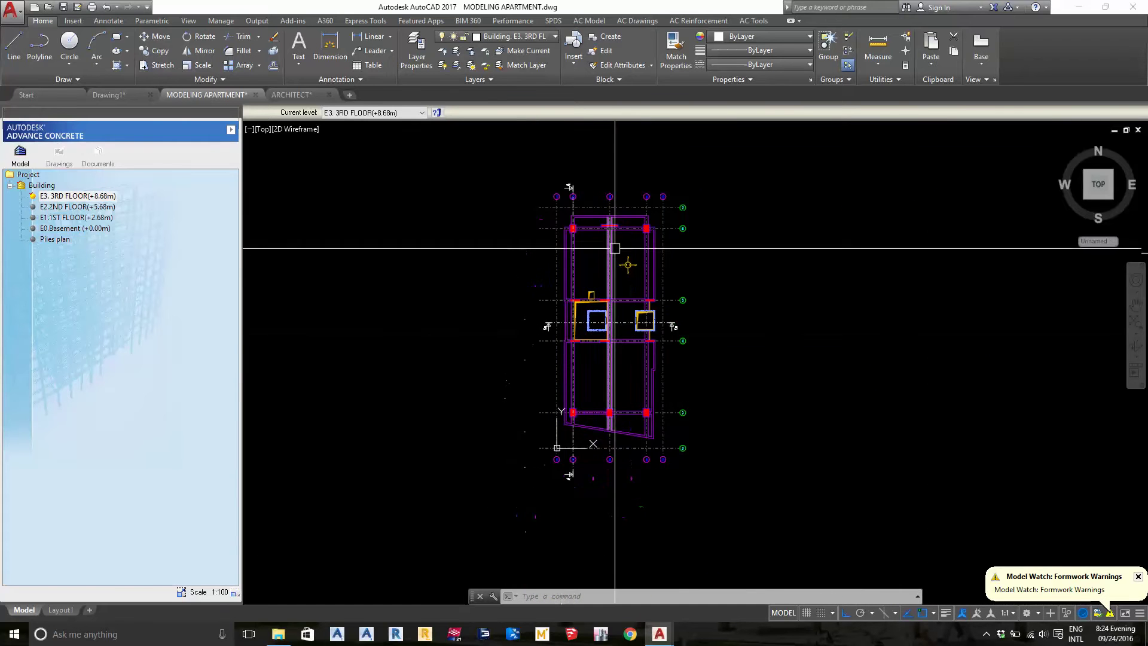
right_click(78, 189)
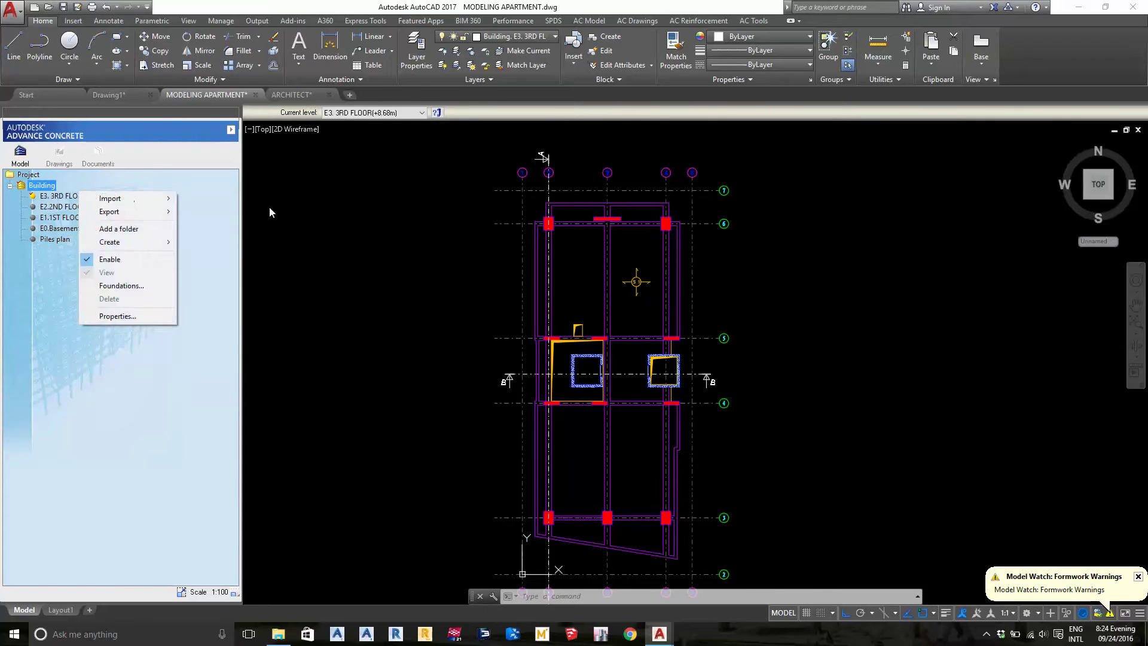
click(324, 198)
click(338, 226)
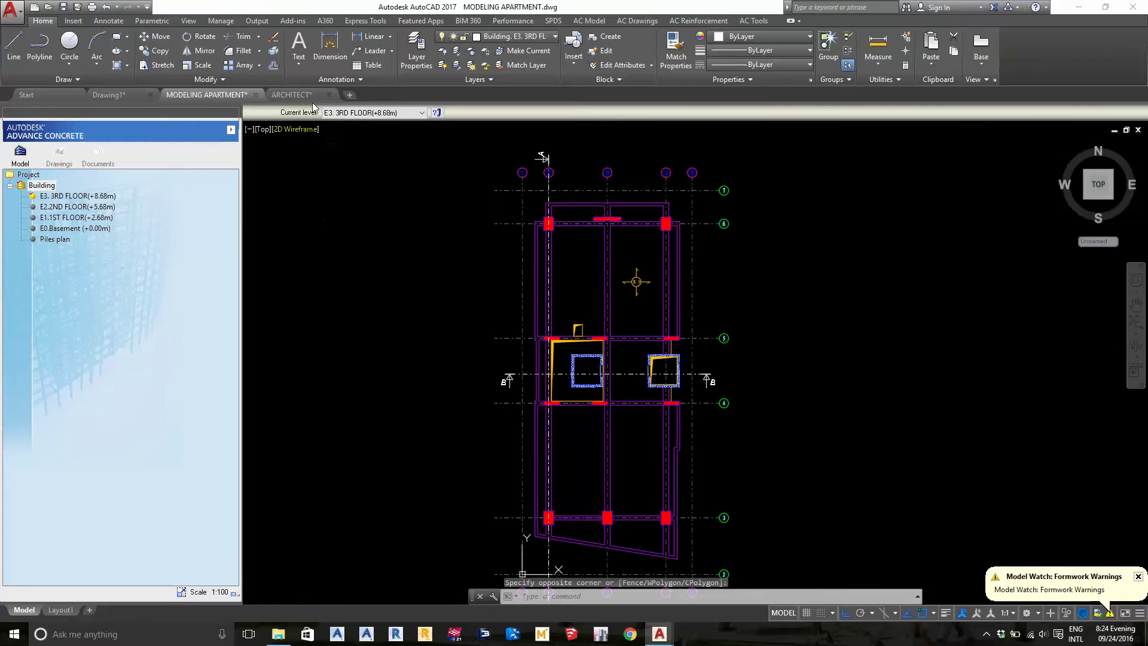
- Check the ARCHITECT lift area, then bring up the E3. 3RD FLOOR level's actions
click(291, 94)
scroll(611, 375, down, 3)
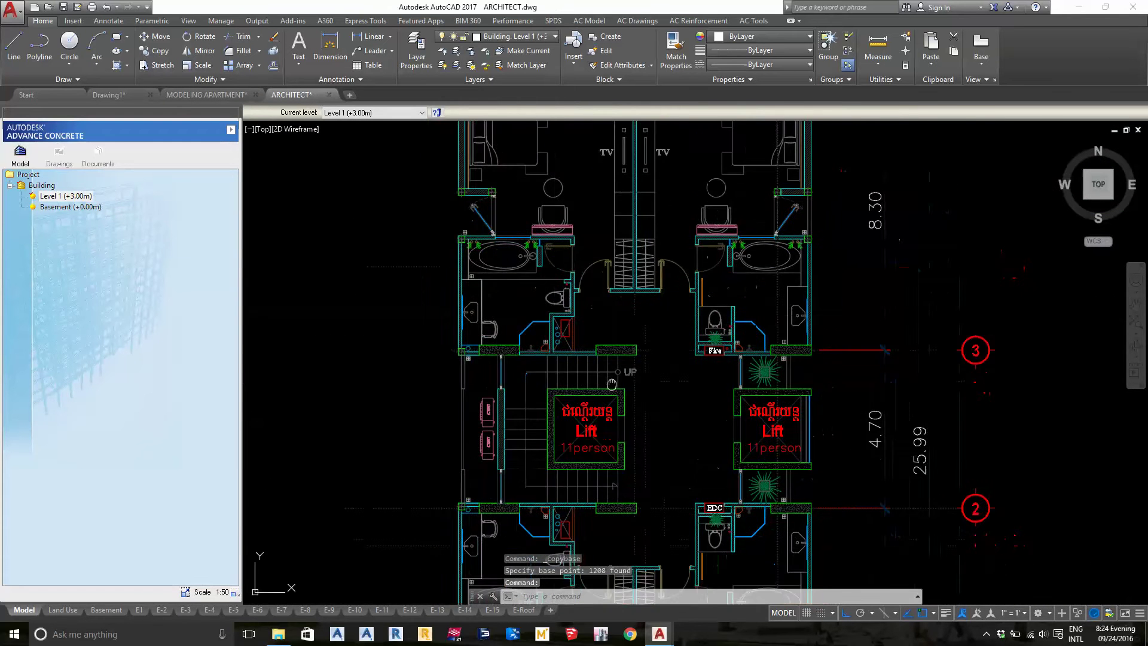
mouse_move(657, 574)
middle_down()
mouse_move(611, 375)
mouse_move(604, 58)
middle_up()
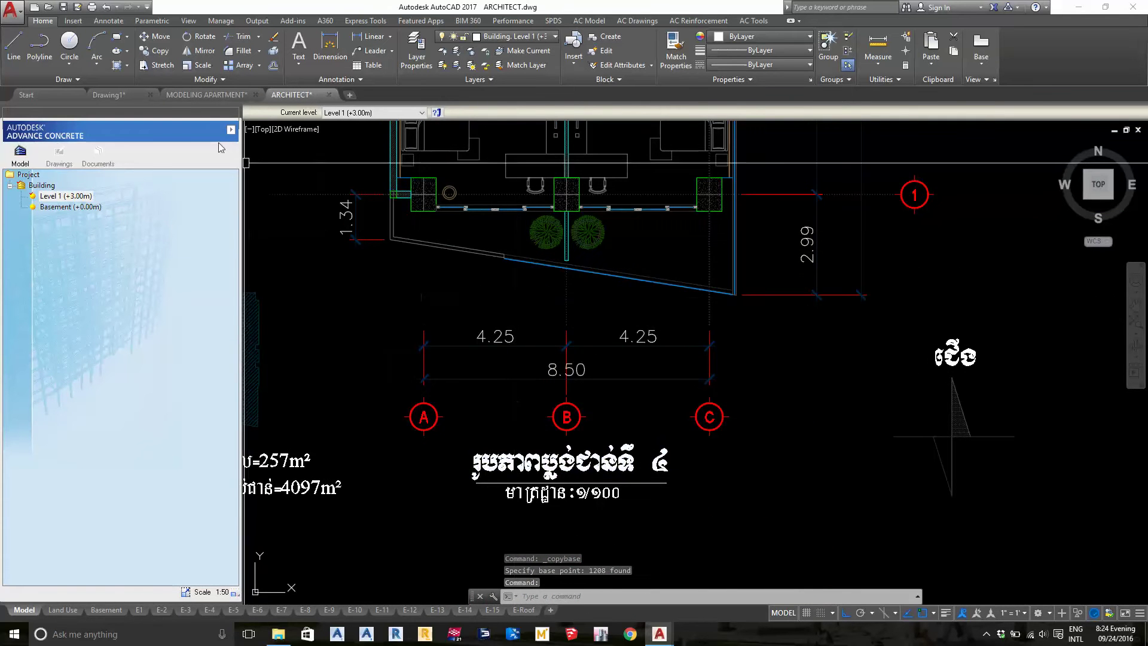
click(208, 96)
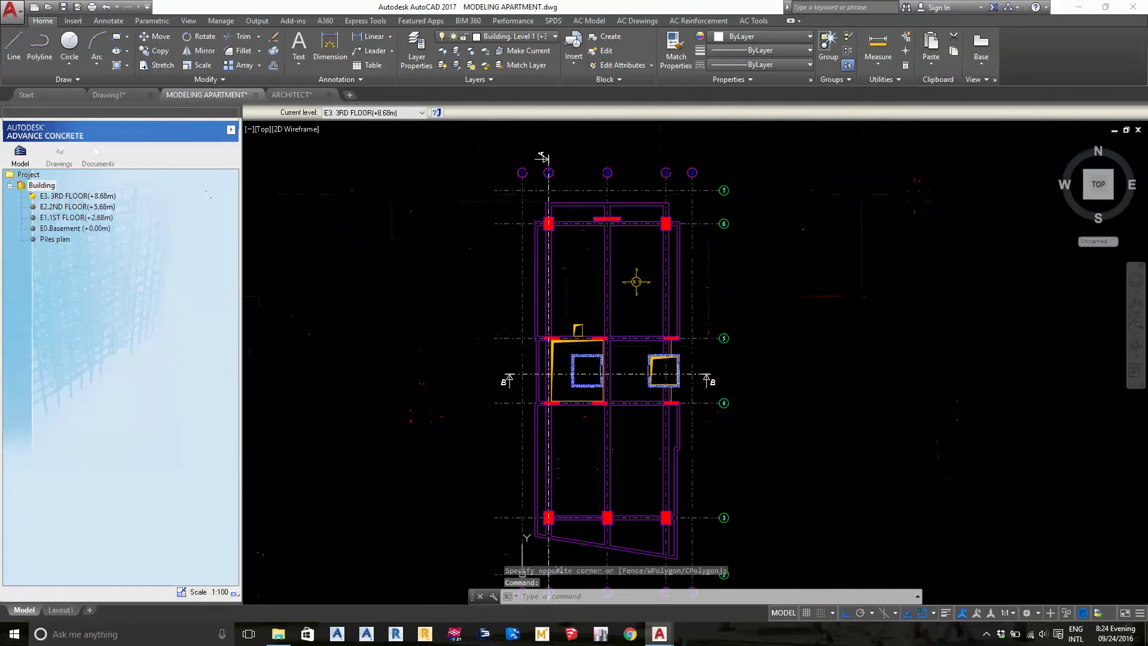
click(85, 198)
right_click(85, 199)
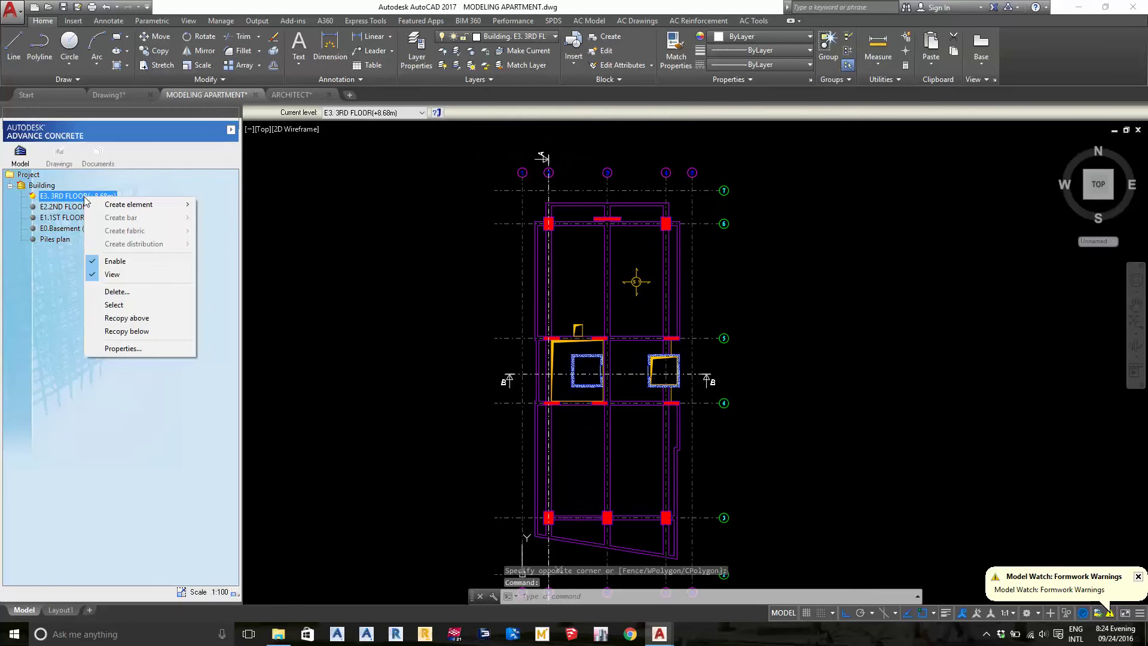
- Recopy E3. 3RD FLOOR above as Level 1 (+11.68m) and select it
click(129, 320)
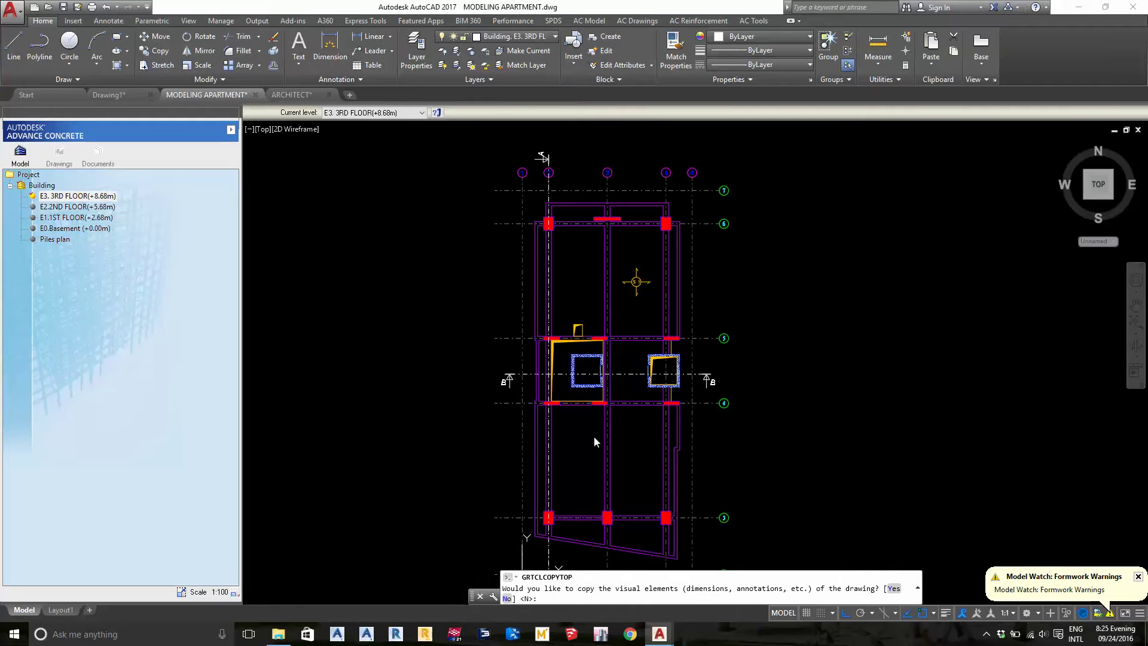
click(506, 597)
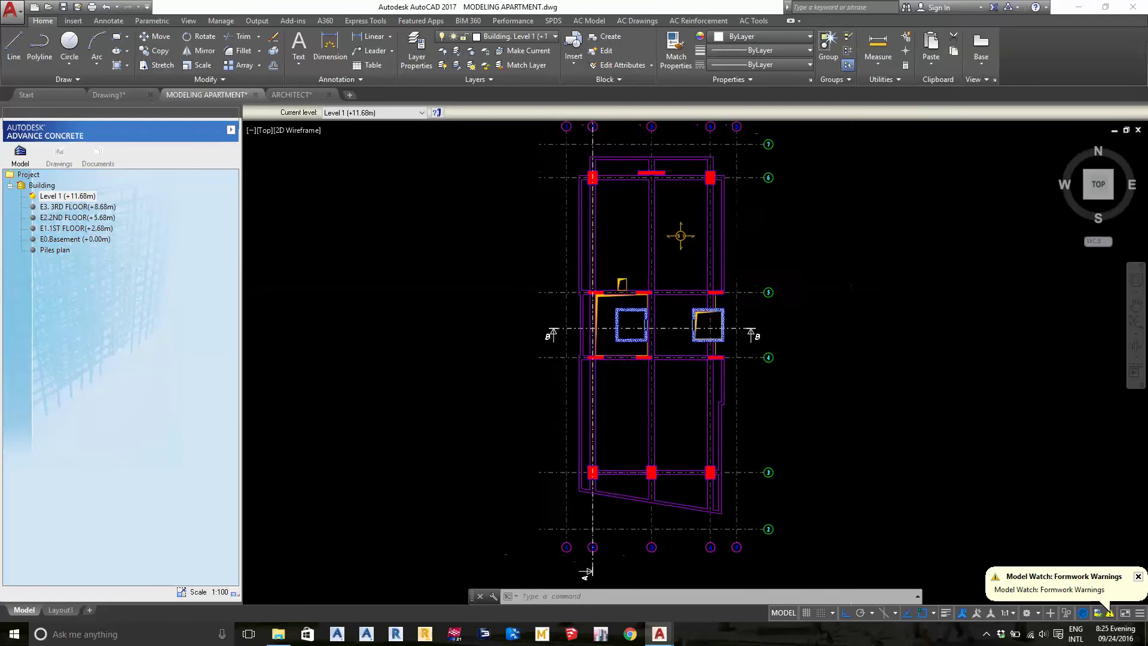
middle_drag(767, 317, 851, 290)
click(93, 192)
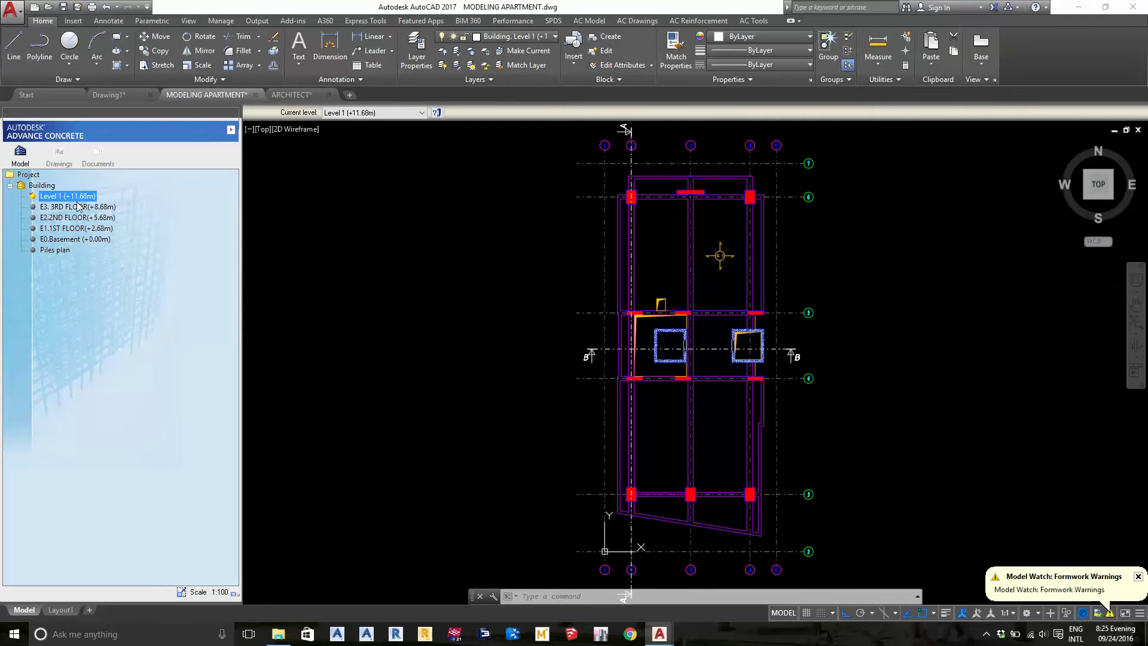
- Try renaming the new level and view its properties without changing anything
click(77, 197)
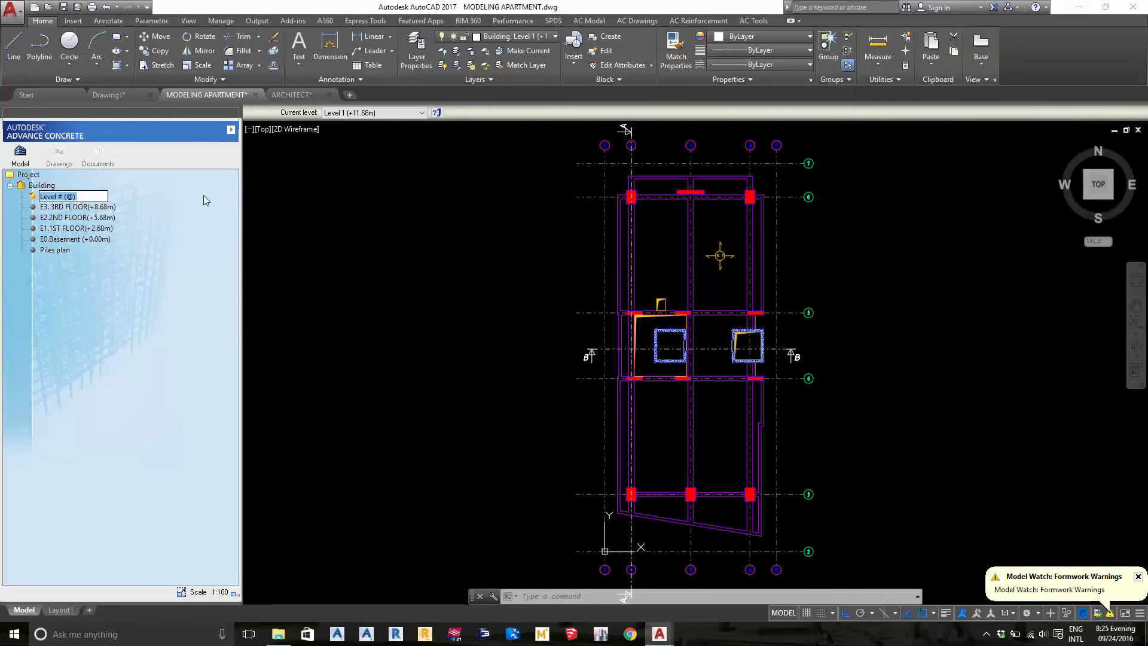
key(Return)
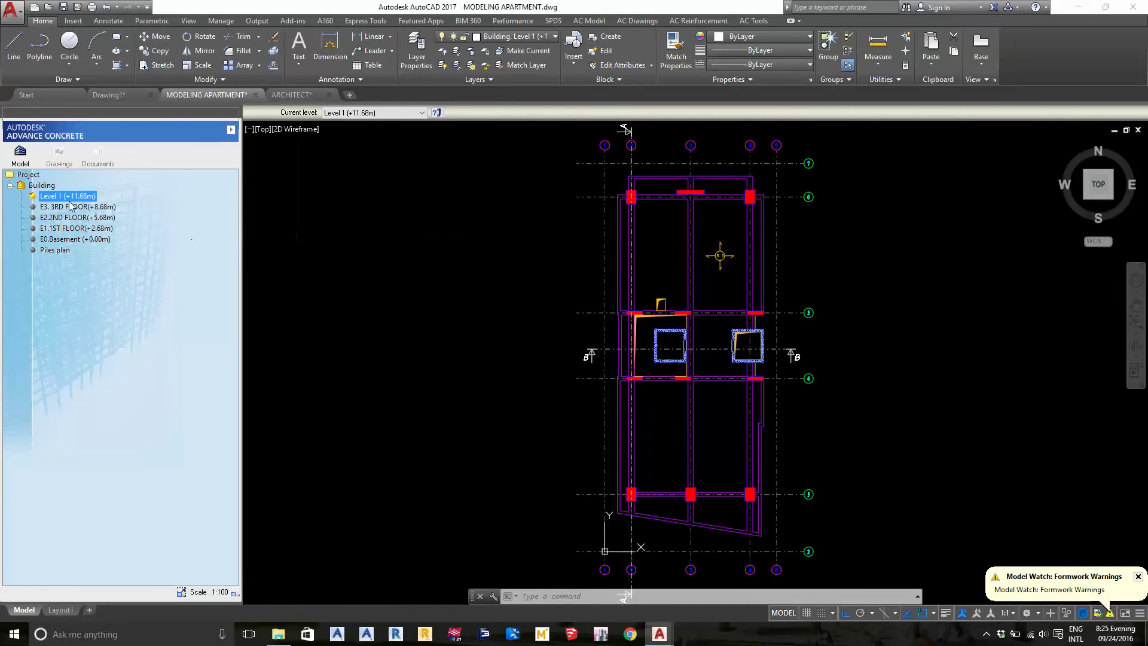
click(64, 198)
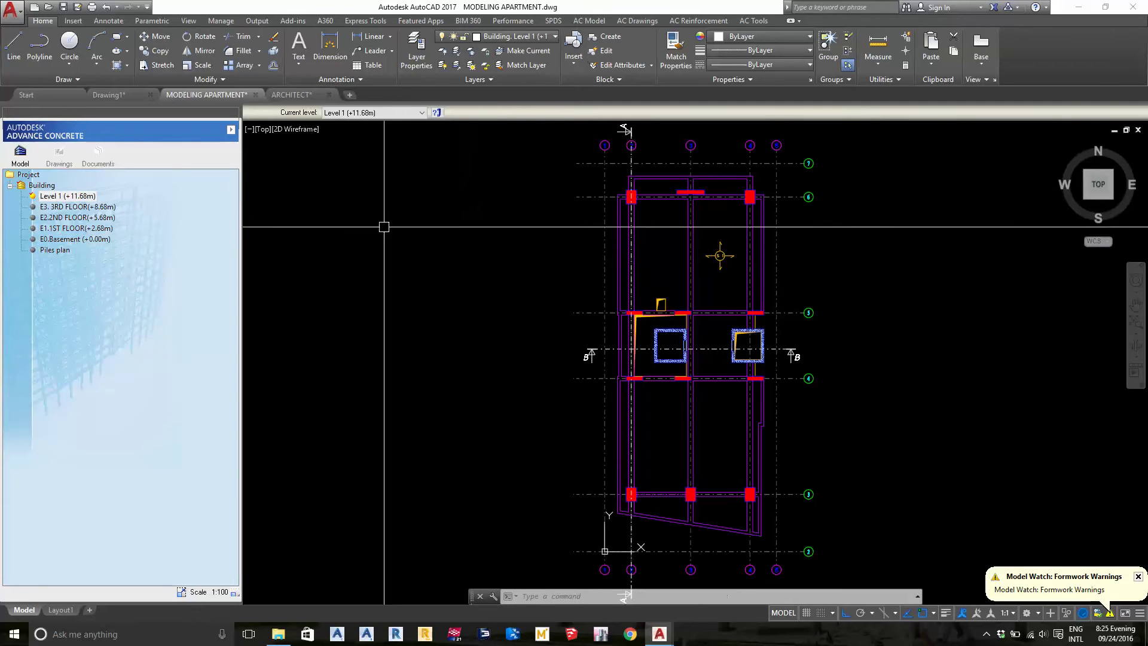
key(Return)
right_click(86, 199)
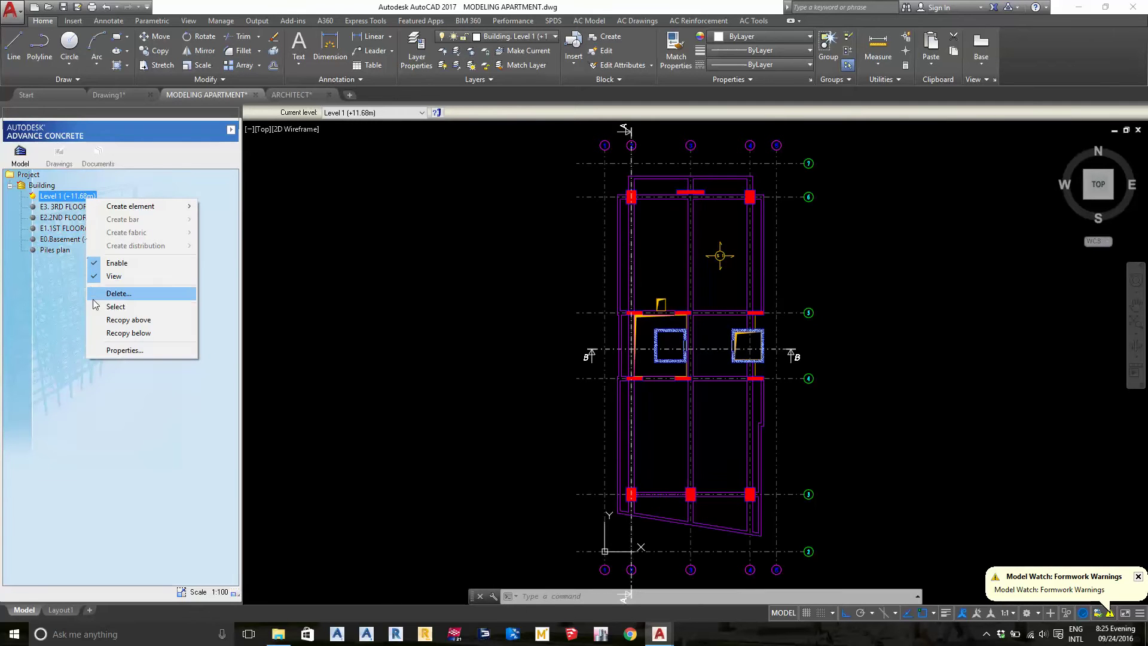
click(123, 351)
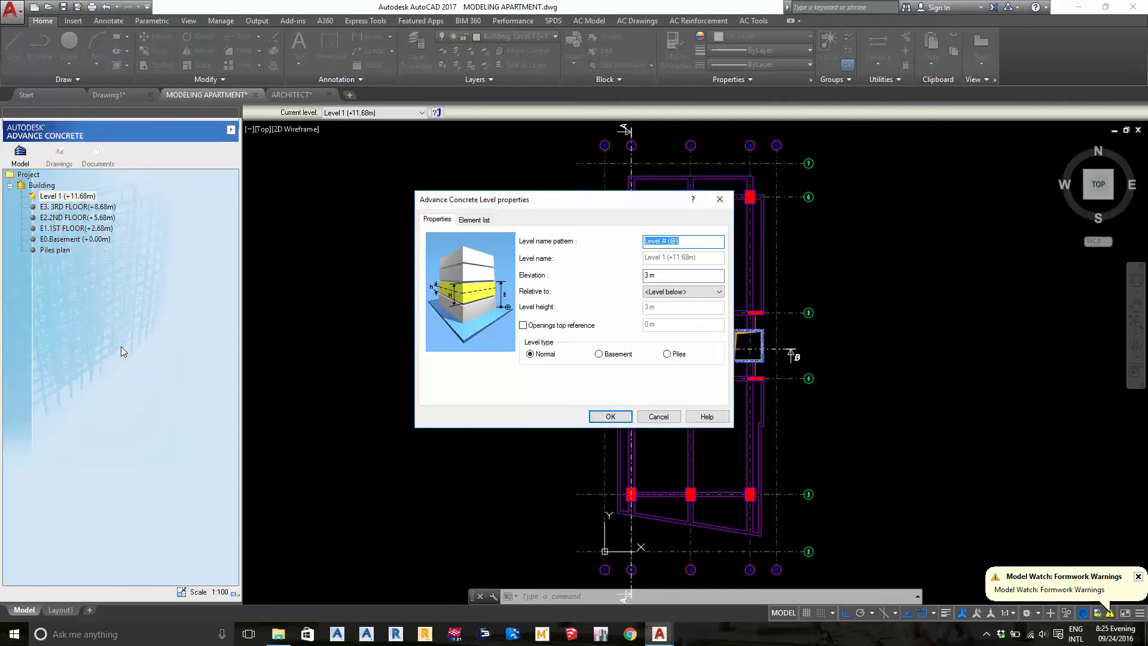
click(668, 242)
click(726, 205)
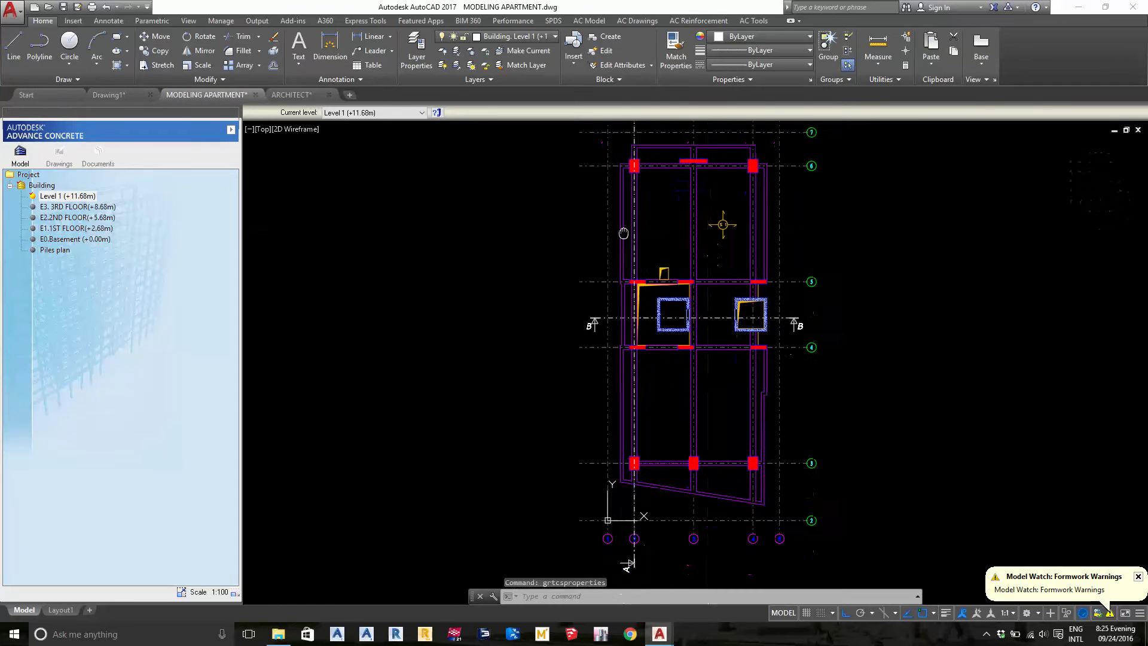
- Rename Level 1 to E4. 4TH FLOOR, removing the Level # prefix
scroll(648, 308, up, 3)
middle_drag(647, 309, 676, 395)
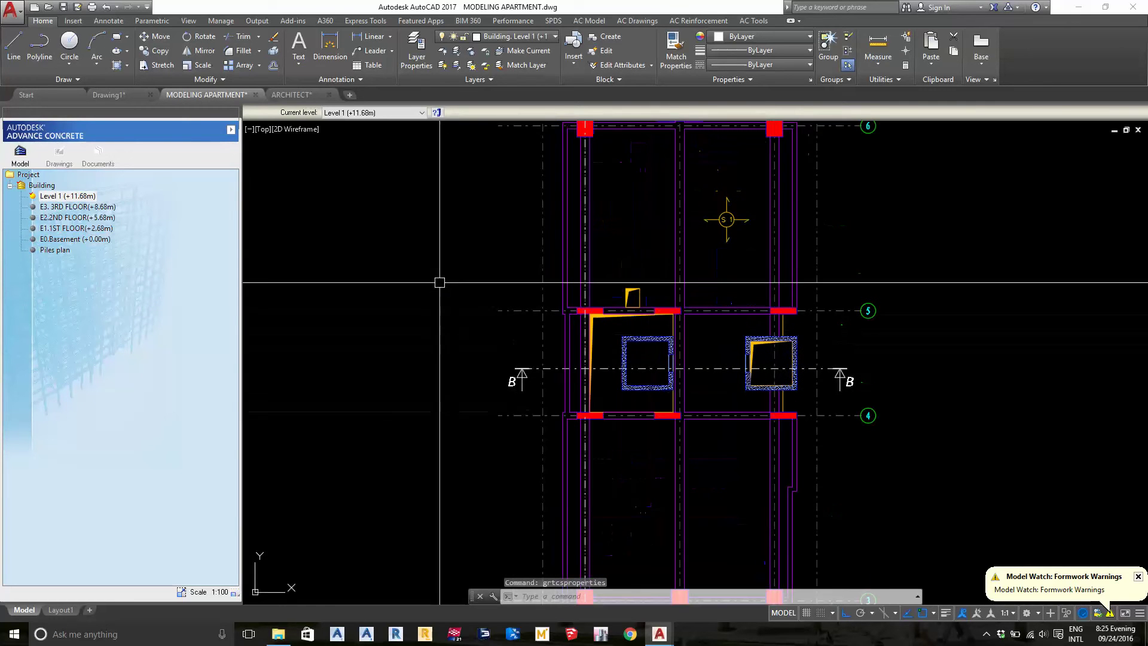
click(70, 199)
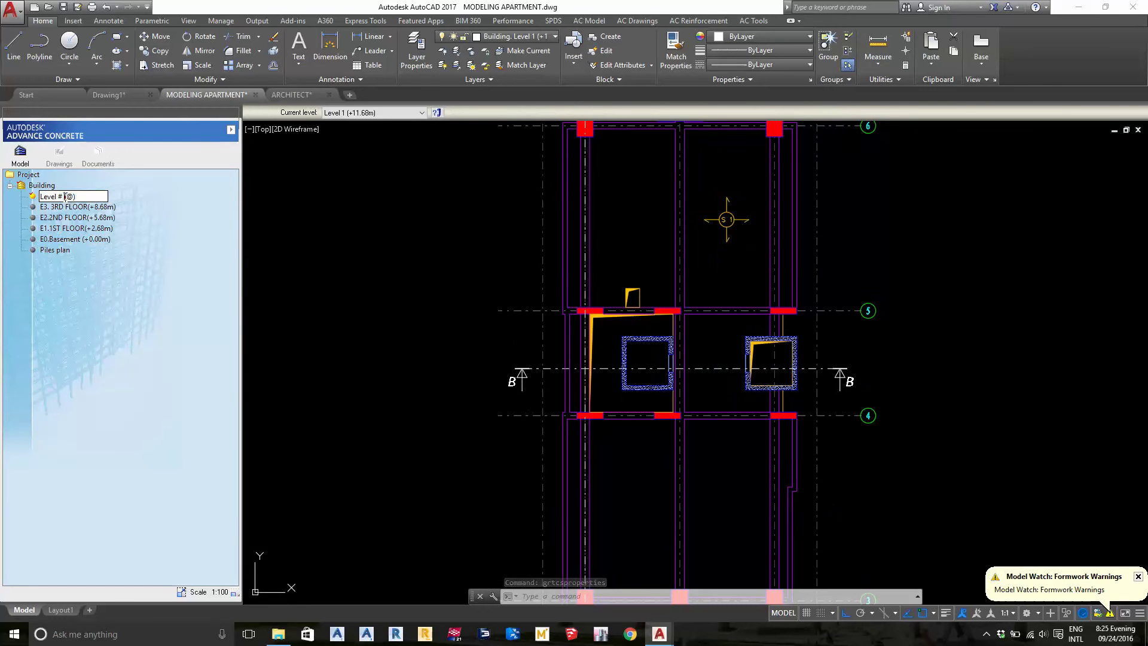
key(BackSpace)
key(BackSpace)
key(BackSpace)
text(E4. 4TH FLOOR)
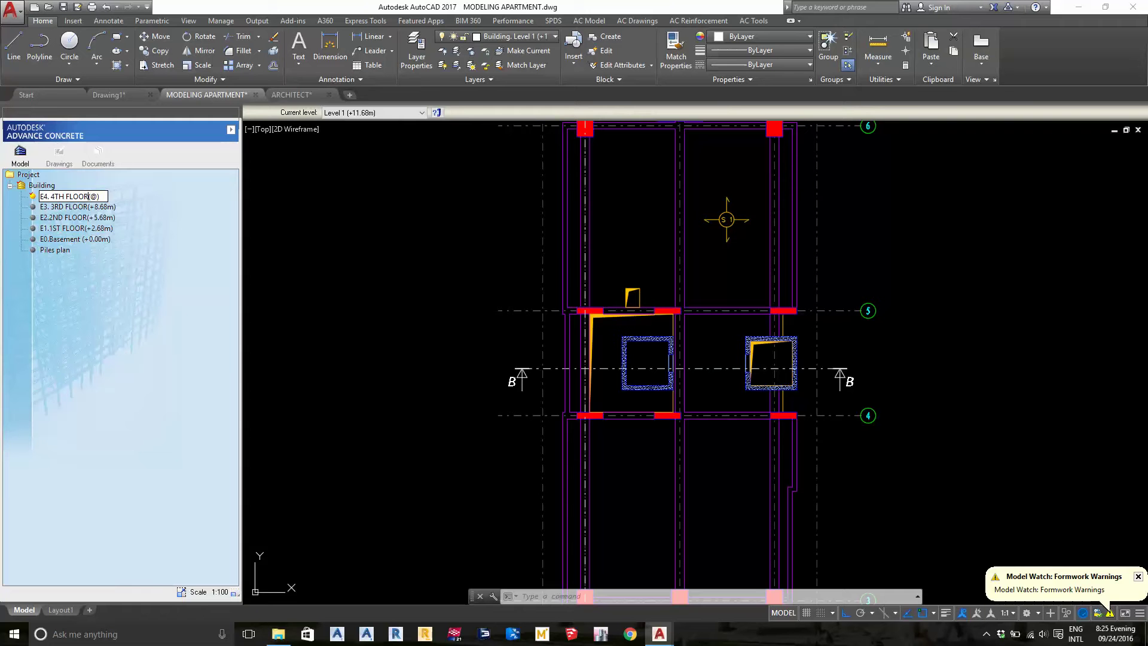
key(Return)
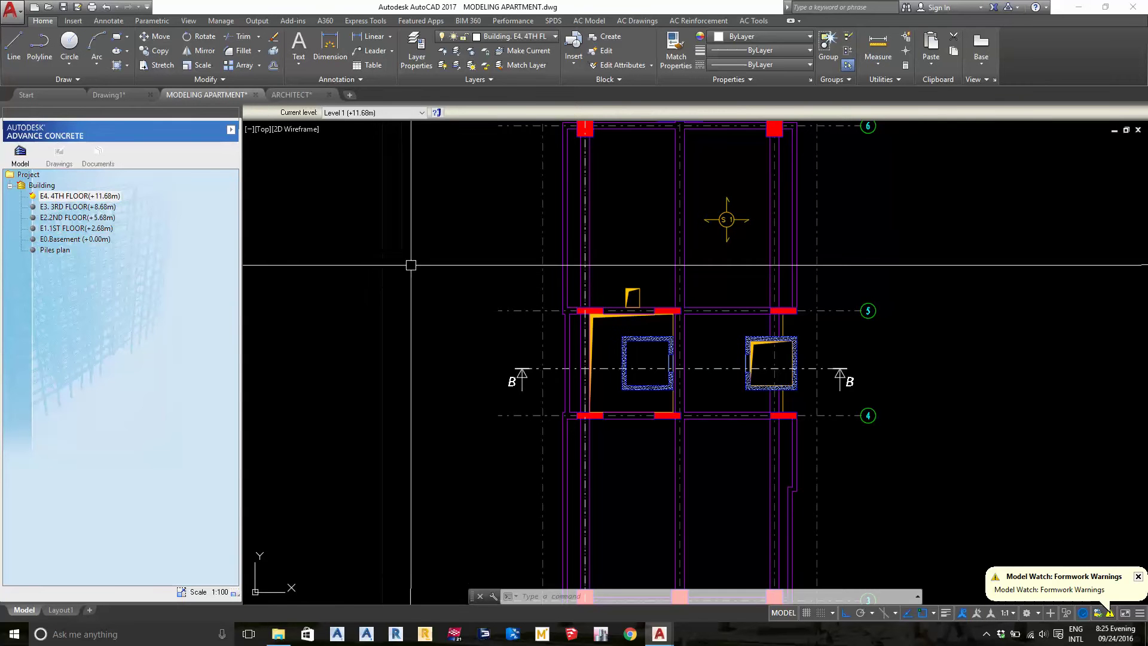
- Zoom the ARCHITECT section to bring the E1–E4 level labels into view
click(291, 94)
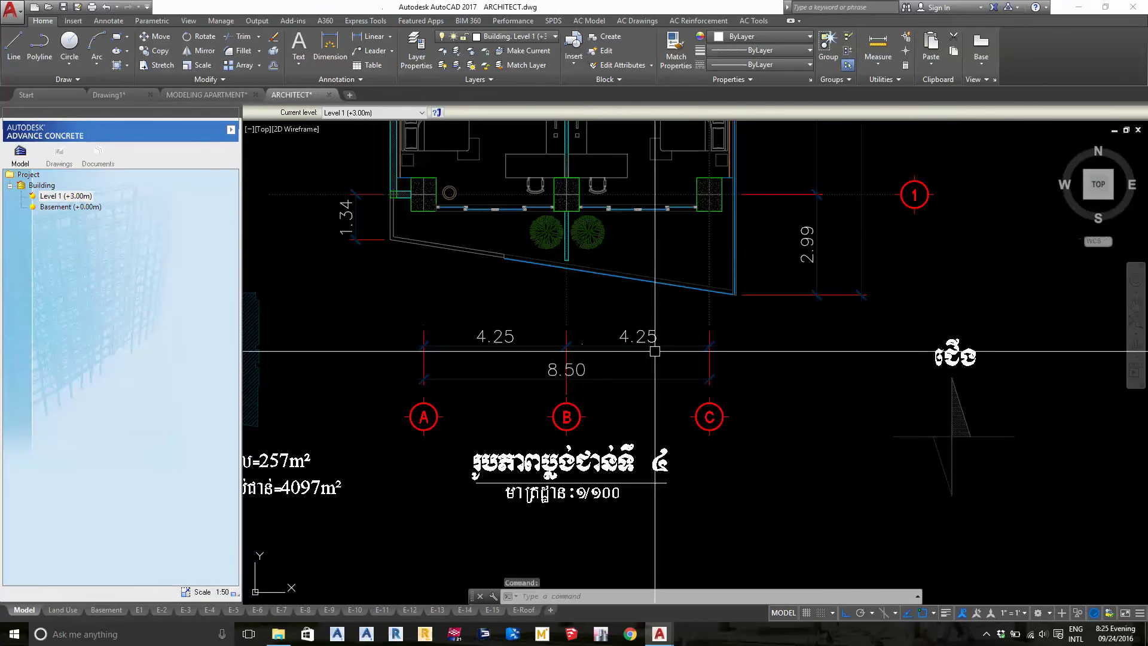
scroll(668, 393, down, 1)
scroll(667, 393, down, 4)
scroll(668, 393, up, 2)
scroll(844, 445, down, 3)
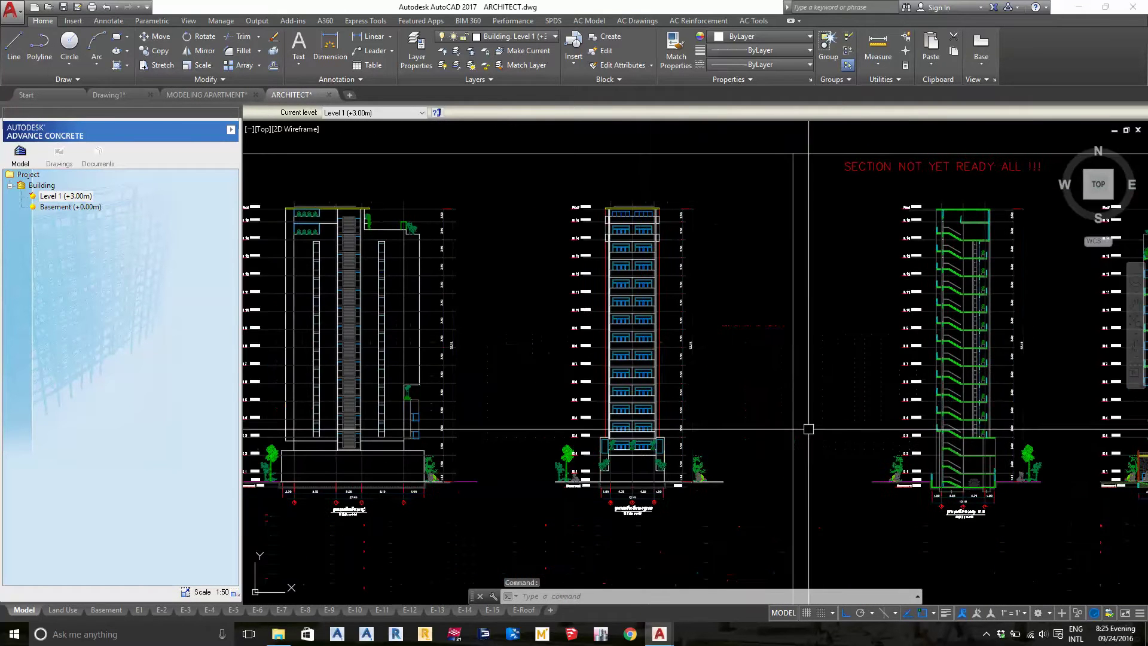
scroll(843, 446, down, 2)
scroll(843, 446, down, 2)
scroll(843, 446, up, 3)
scroll(844, 446, down, 3)
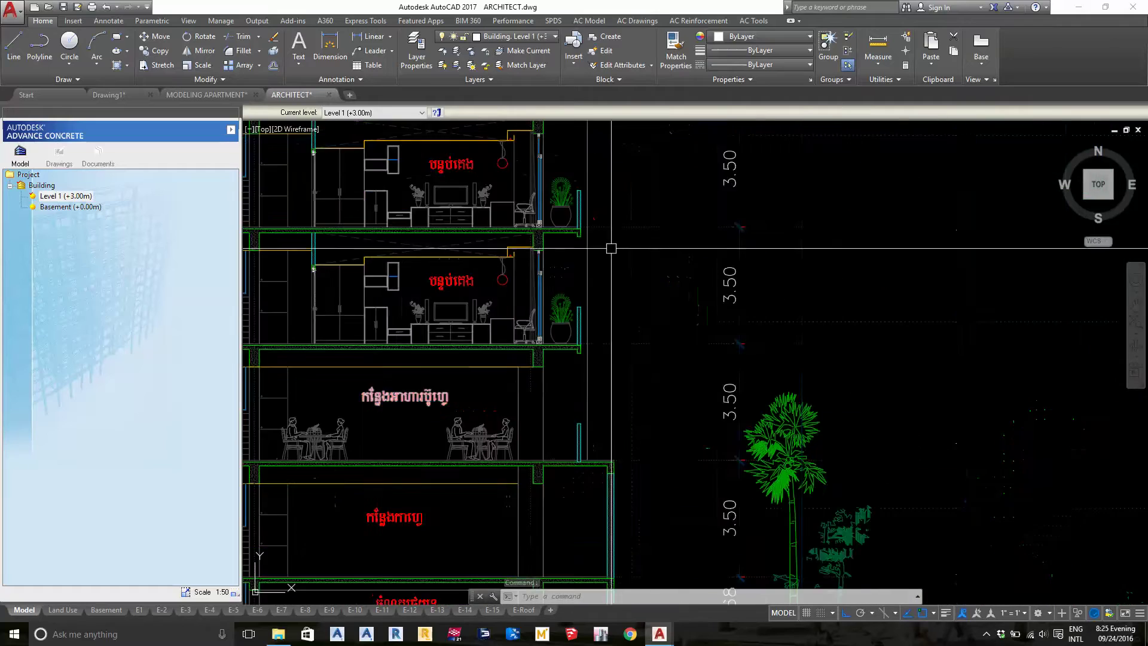
mouse_move(295, 501)
middle_down()
mouse_move(565, 357)
mouse_move(541, 382)
mouse_move(541, 438)
middle_up()
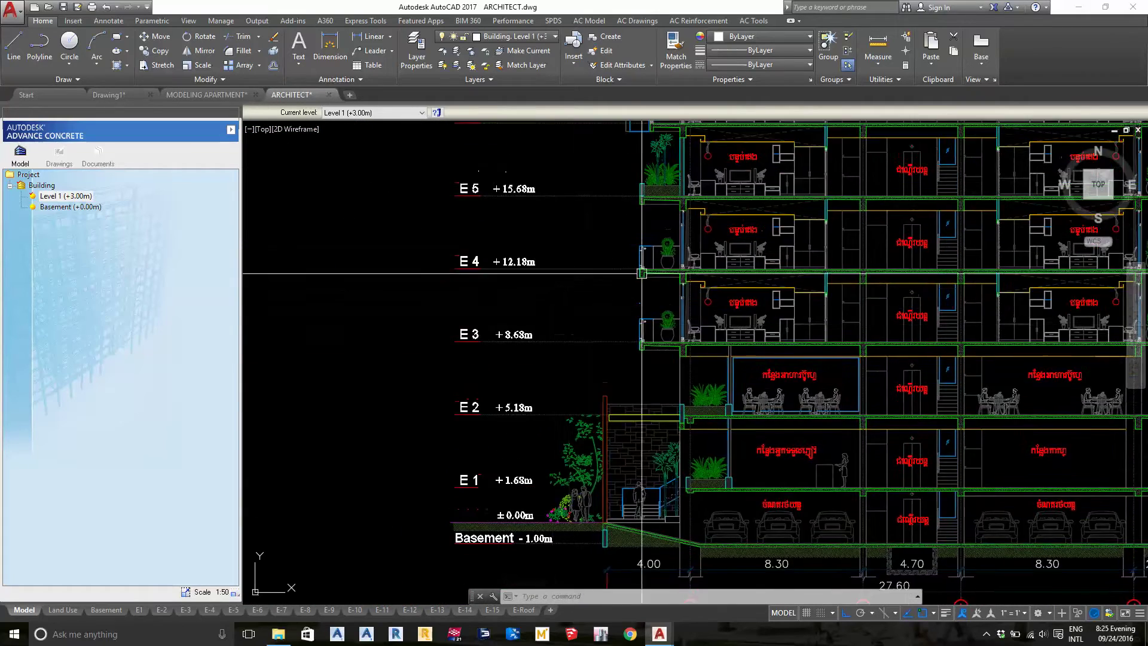
scroll(638, 251, up, 2)
- Pan across levels E2–E5 to read the 3.50 storey dimensions and parking floor
middle_drag(637, 251, 638, 317)
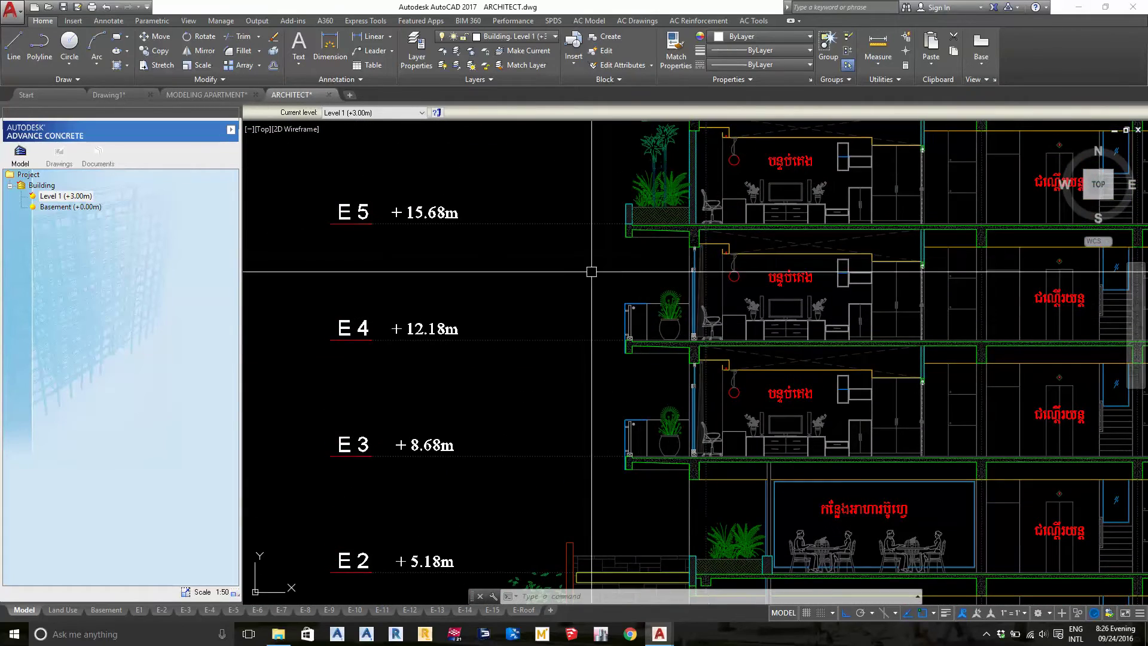
middle_drag(1016, 311, 657, 310)
mouse_move(957, 317)
middle_down()
mouse_move(618, 317)
mouse_move(460, 240)
middle_up()
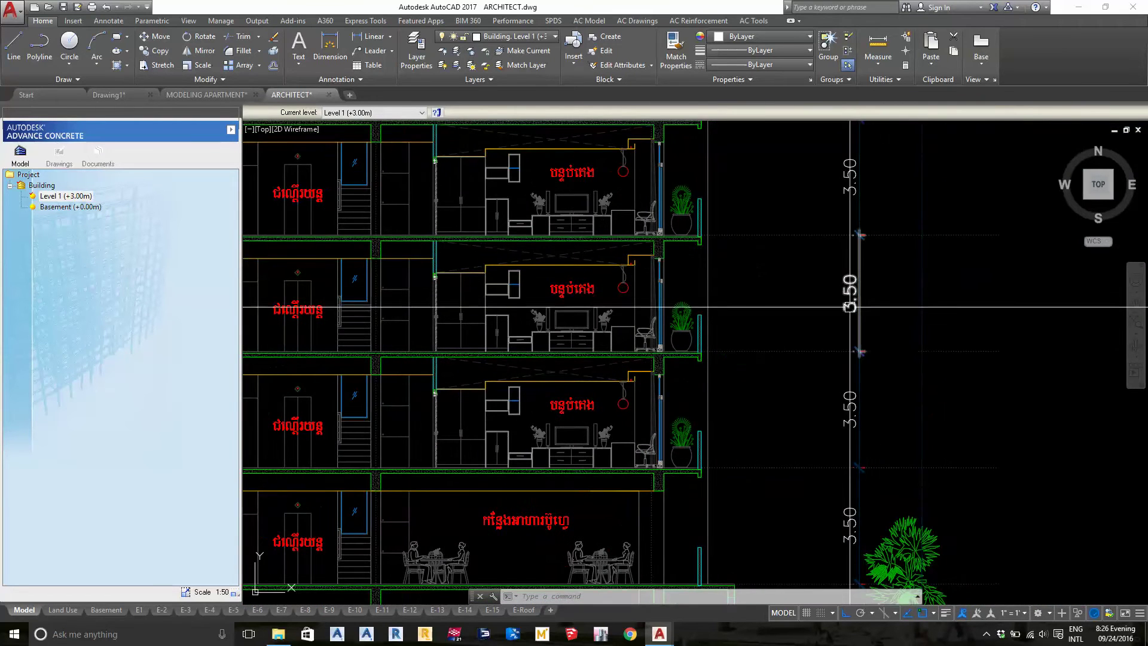
middle_drag(899, 409, 905, 292)
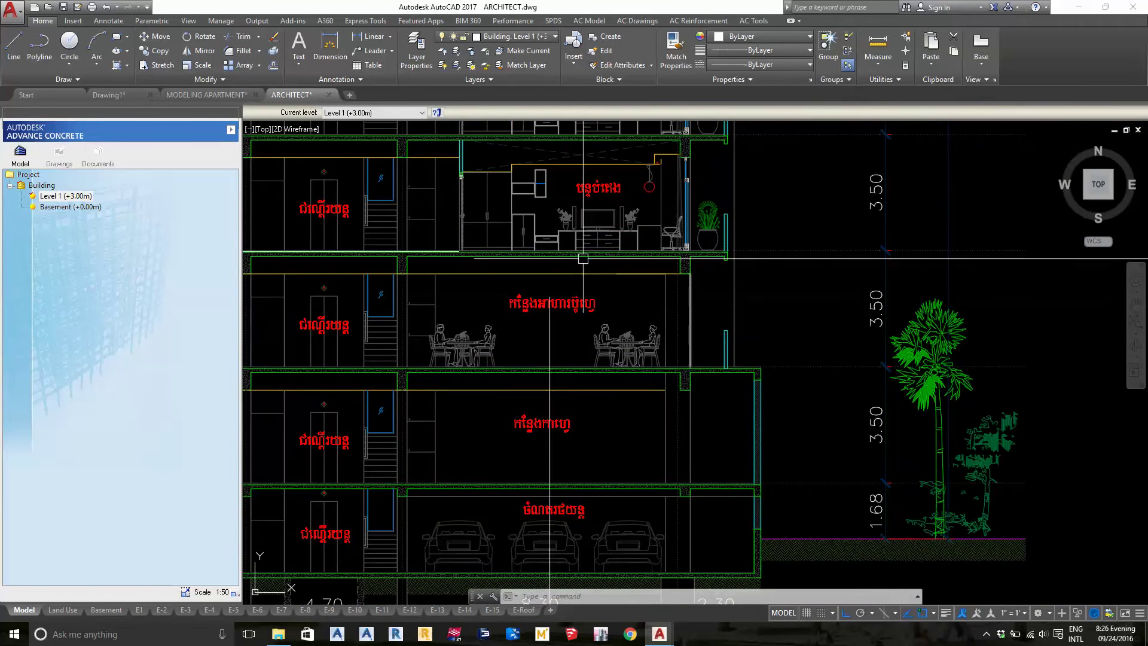
- Compare the MODELING APARTMENT plan with the ARCHITECT section, ending on MODELING APARTMENT
click(207, 101)
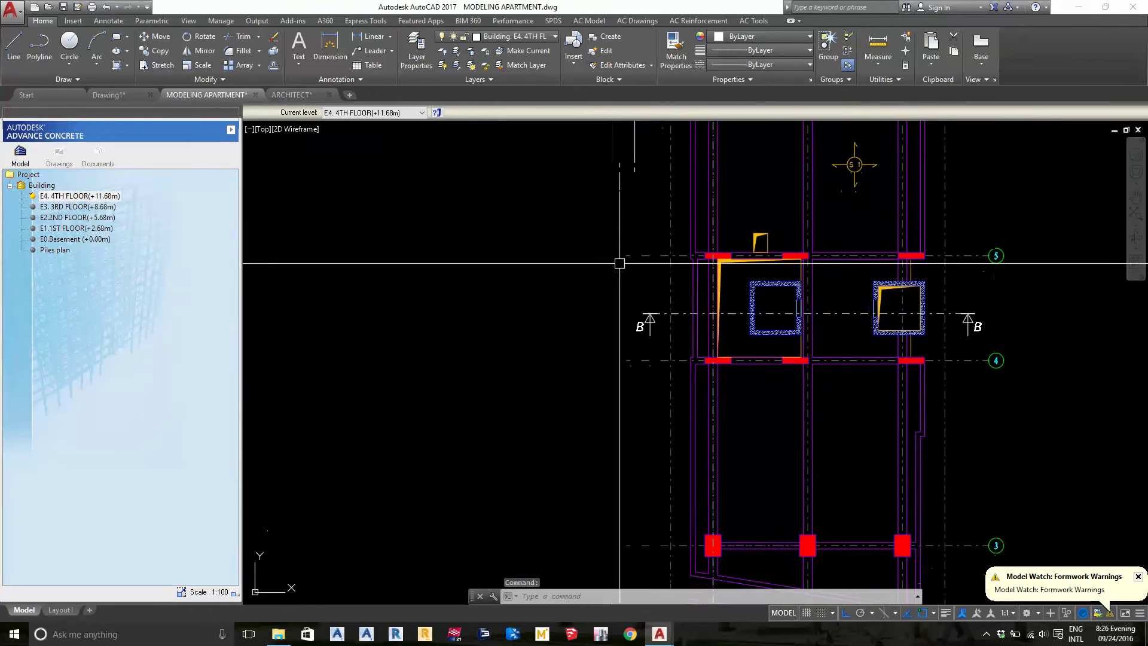
middle_drag(565, 258, 452, 256)
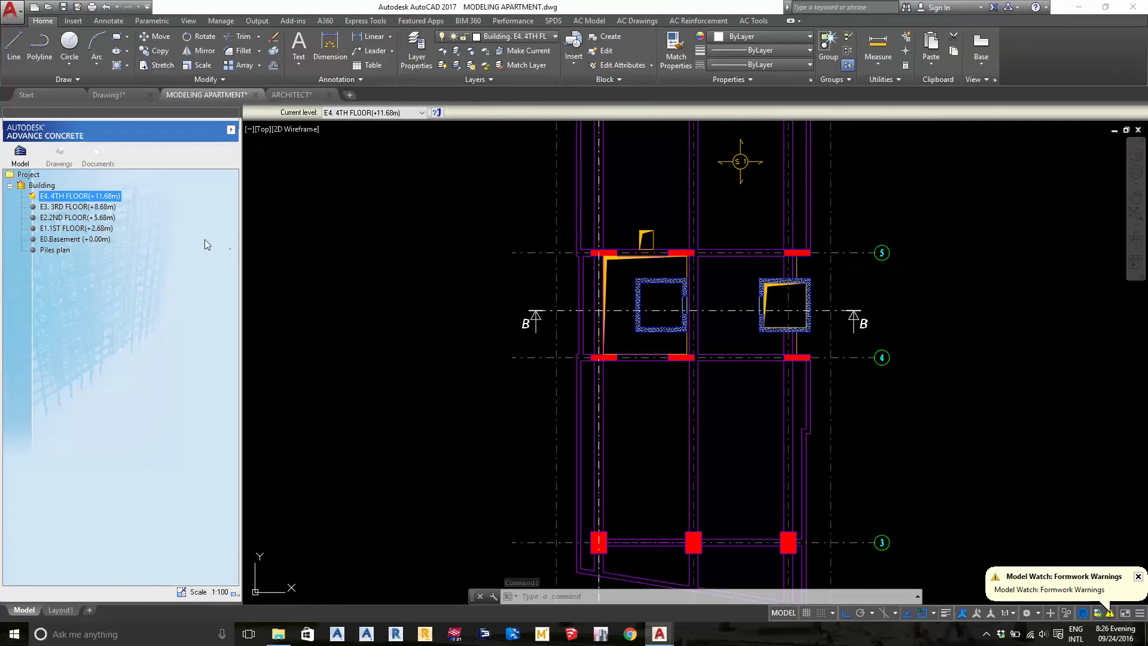
click(293, 96)
scroll(817, 325, down, 1)
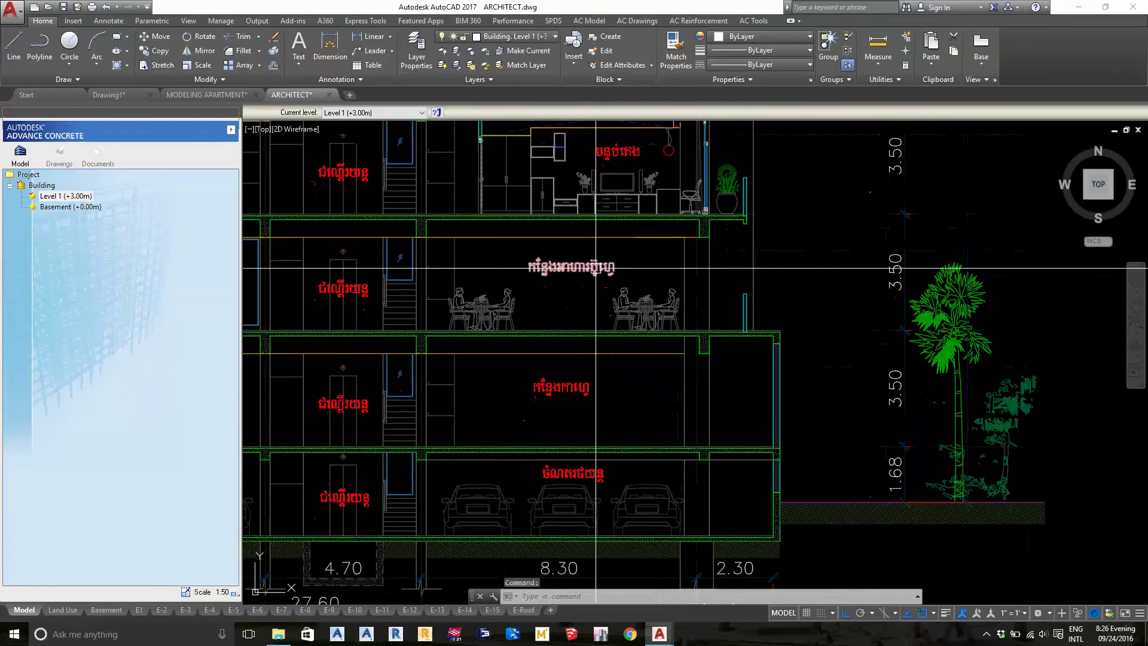
scroll(817, 402, down, 2)
scroll(940, 402, down, 1)
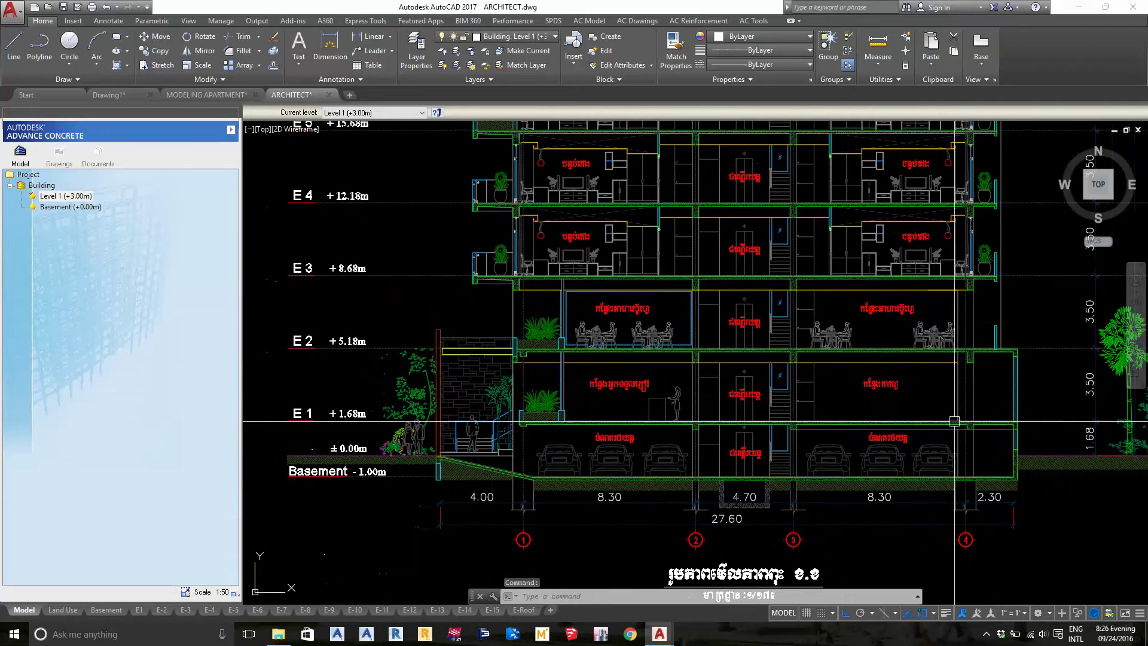
click(59, 196)
click(200, 95)
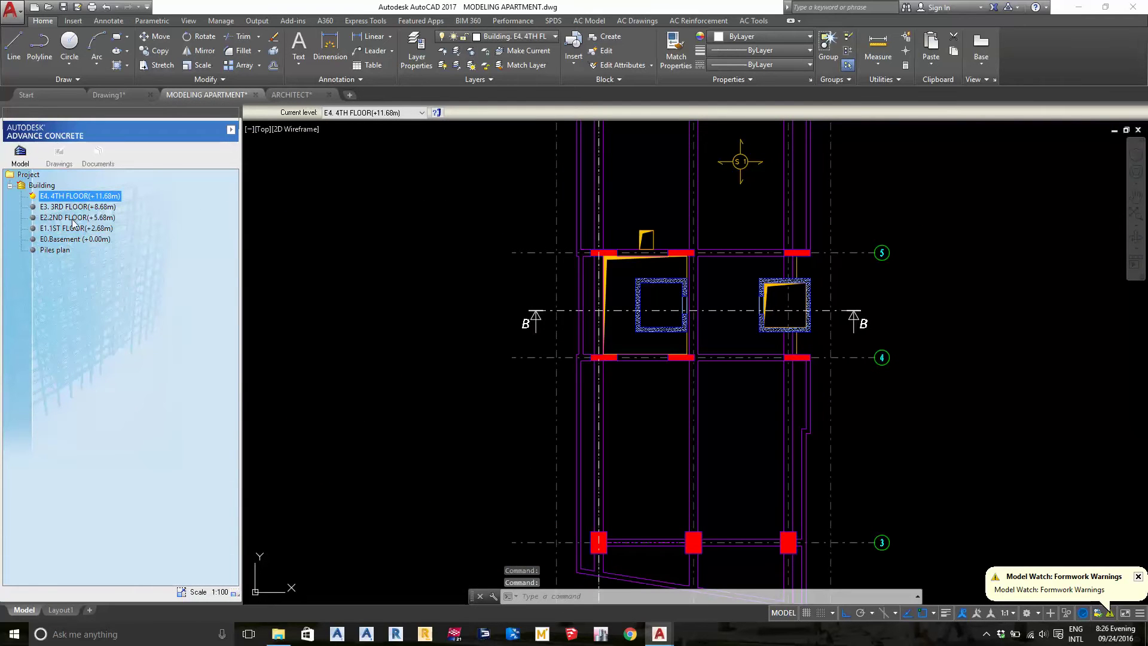
- Set levels E1 and E2 to 3.5 m above the level below (+3.50, +7.00 m)
right_click(77, 228)
click(108, 378)
text(3.5)
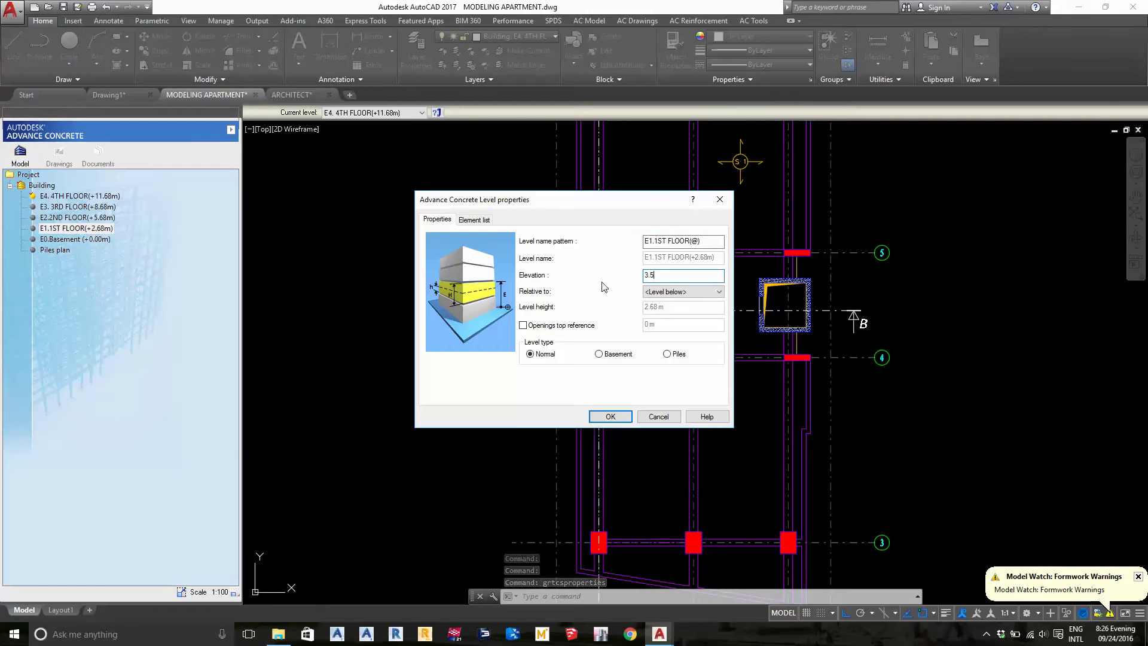
click(627, 416)
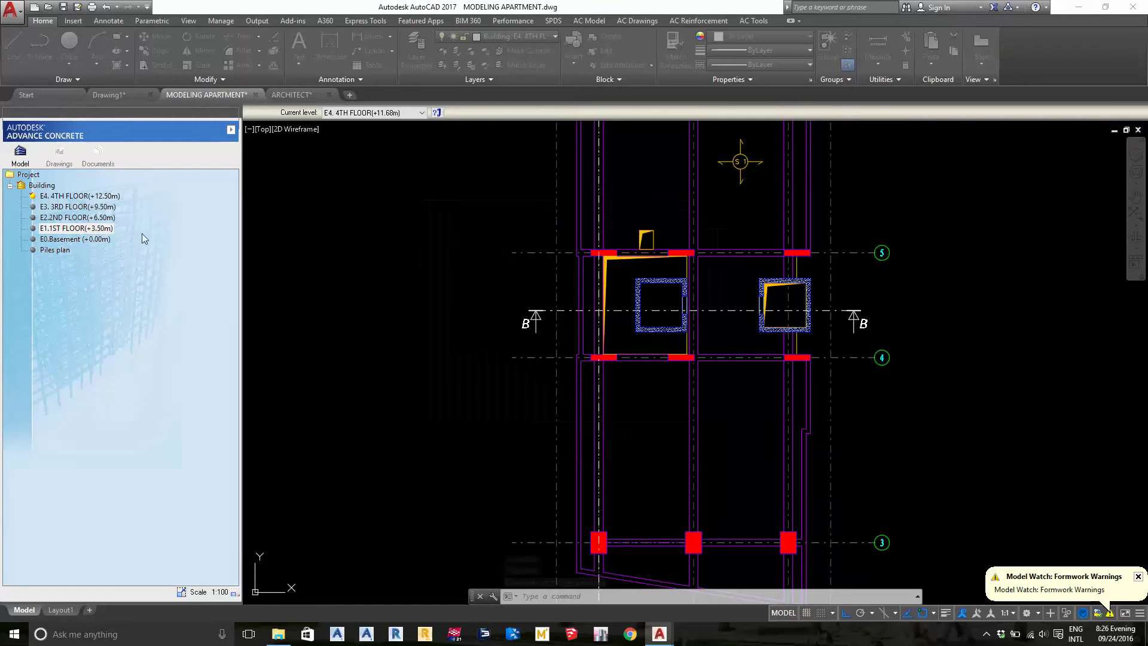
right_click(79, 221)
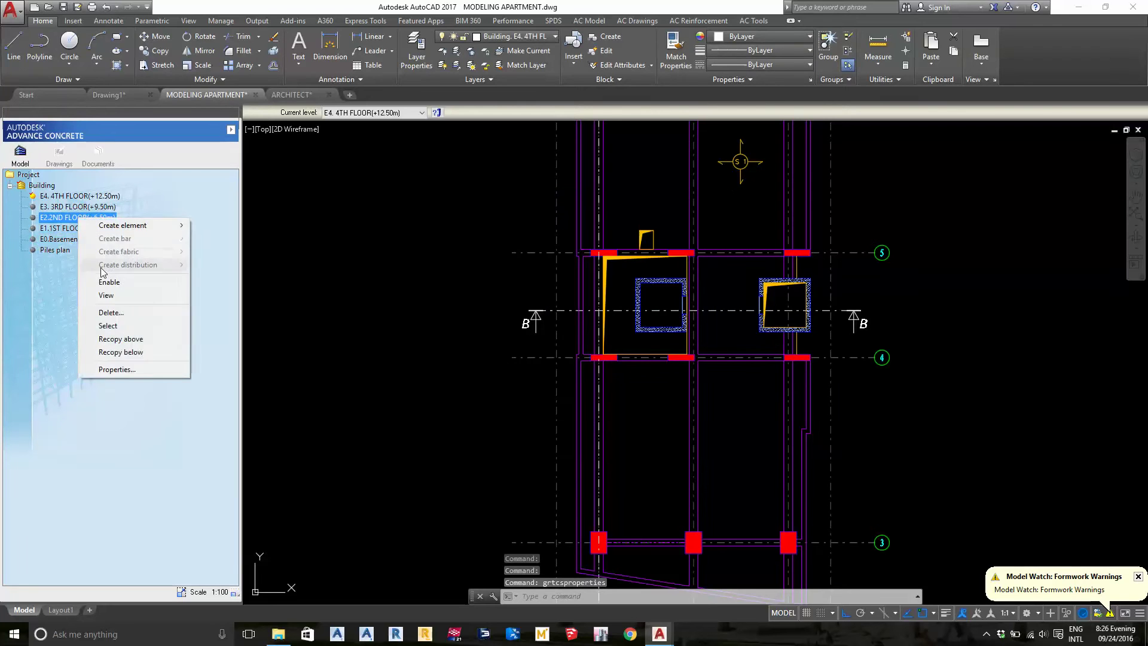
click(139, 369)
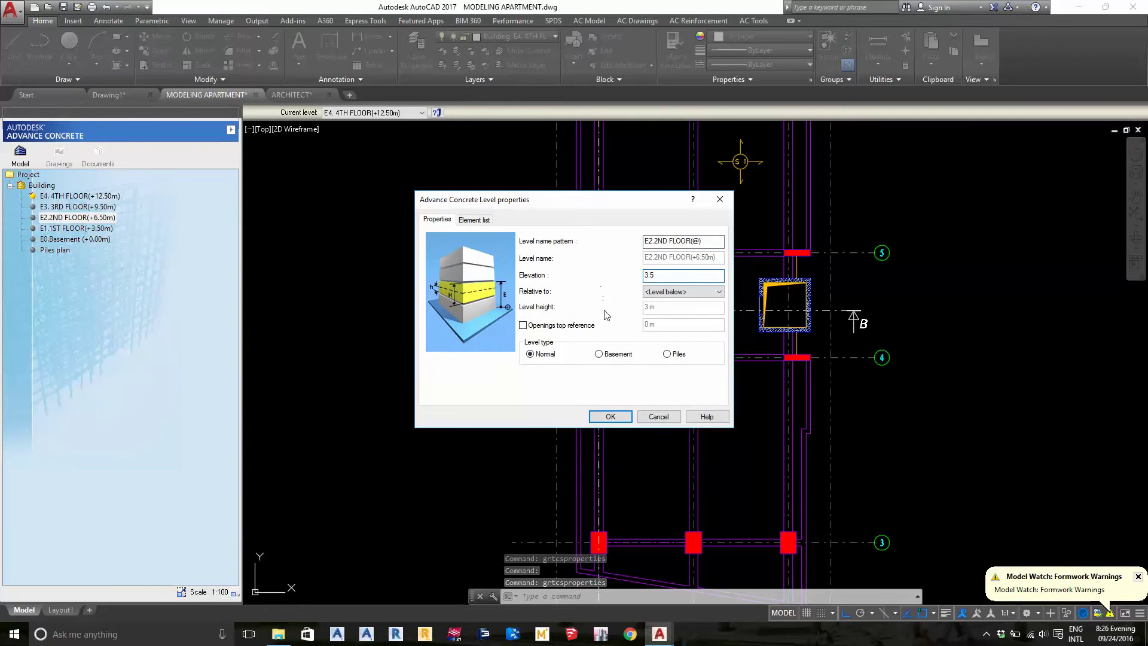
click(630, 417)
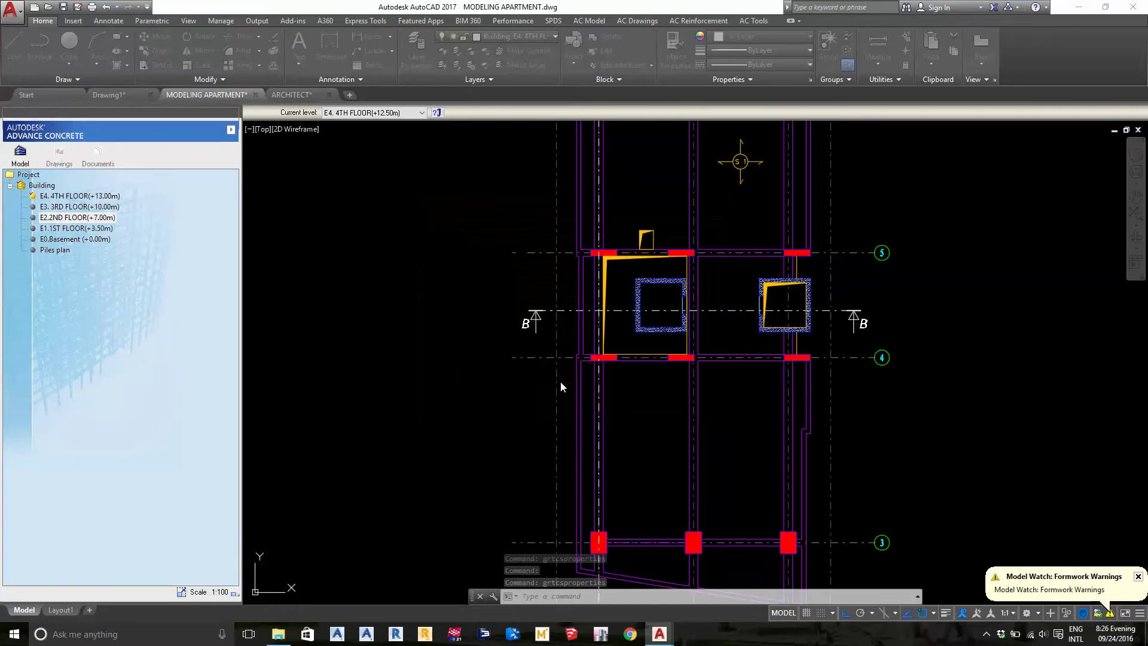
- Set levels E3 and E4 to 3.5 m storeys, placing them at +10.50 and +14.00 m
right_click(93, 209)
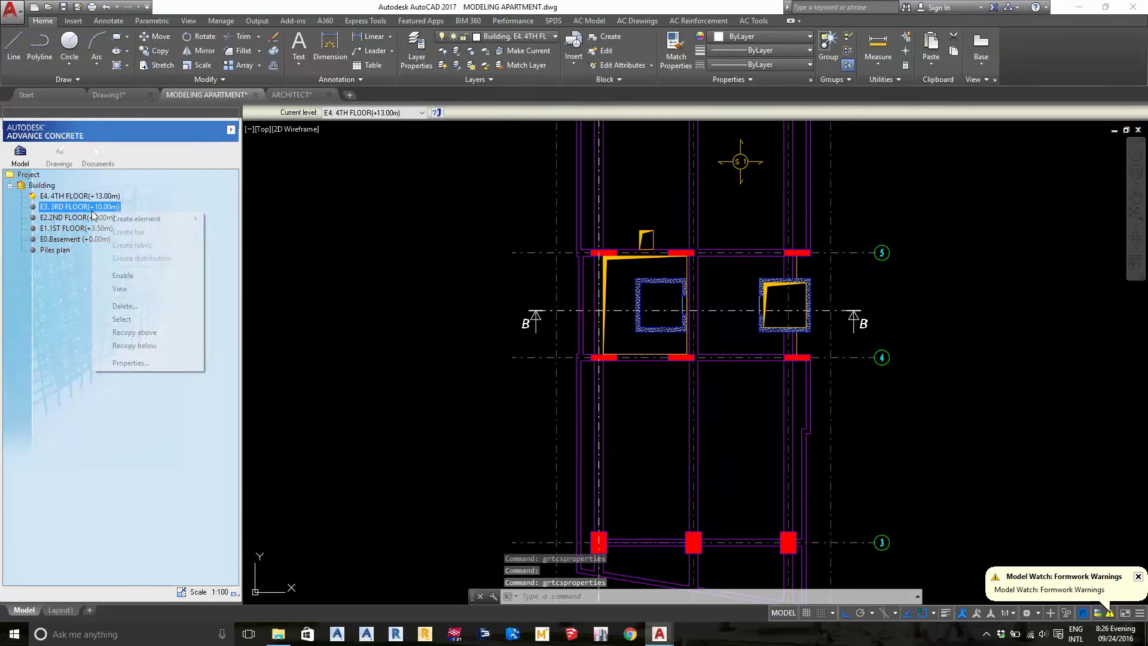
click(149, 367)
text(3.5)
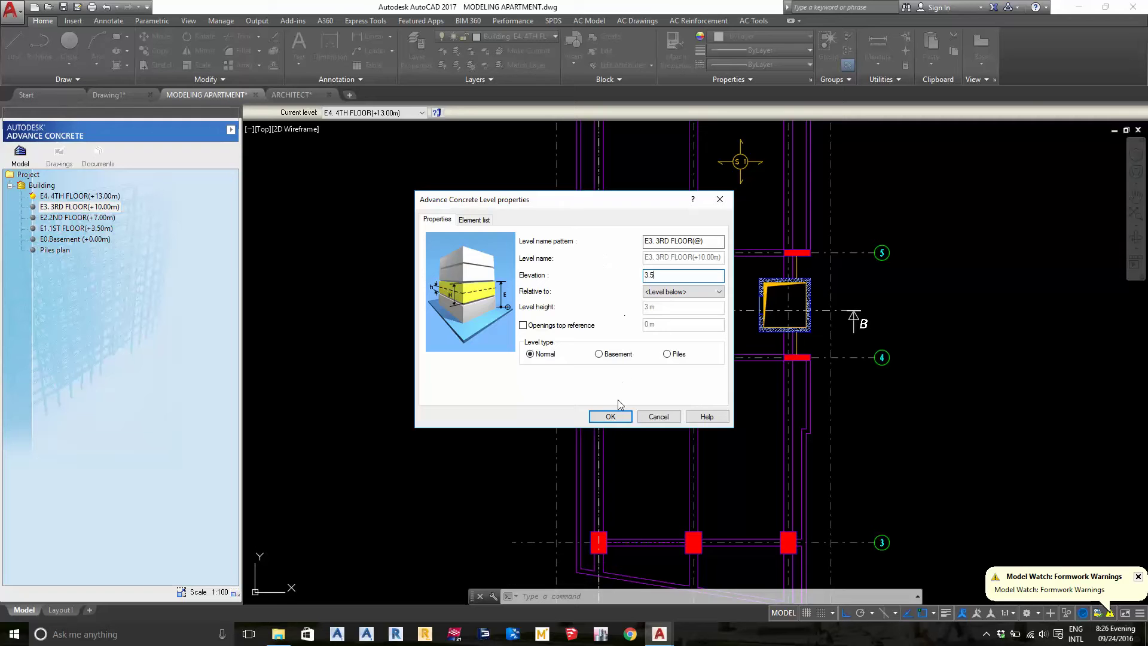
click(618, 414)
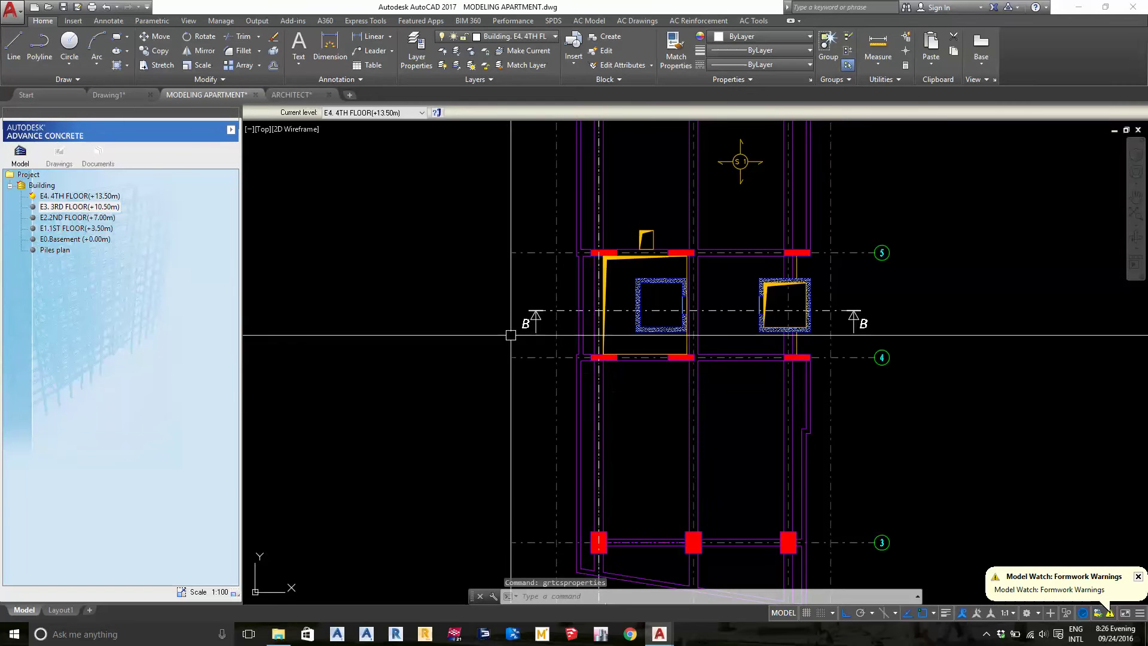
right_click(101, 200)
click(158, 350)
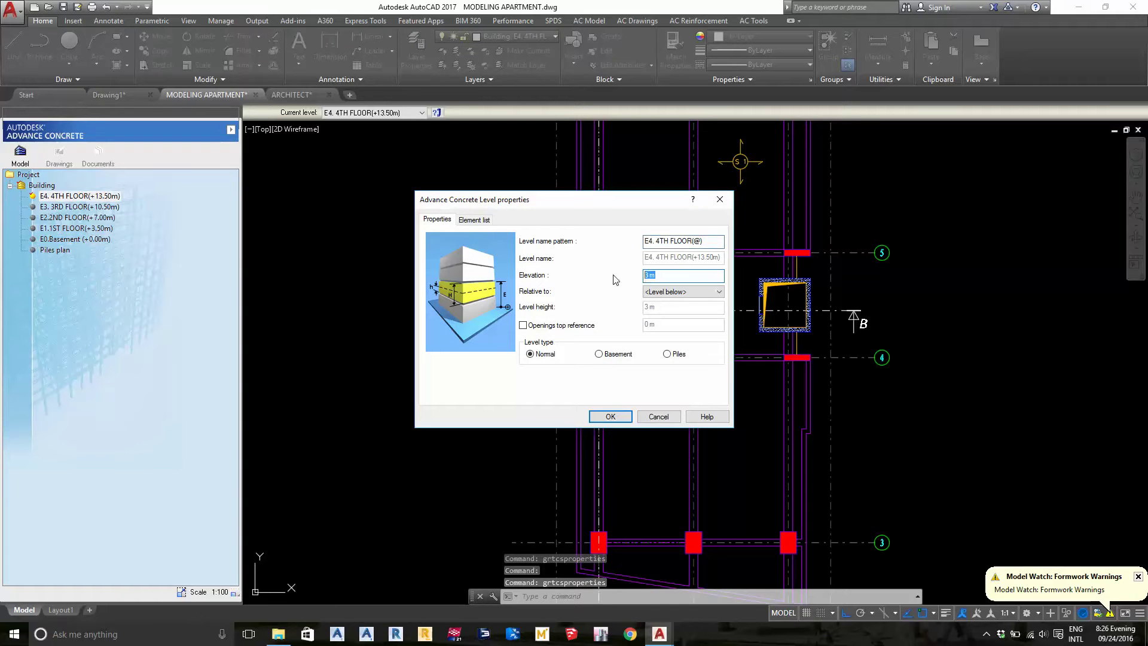
text(35)
key(Return)
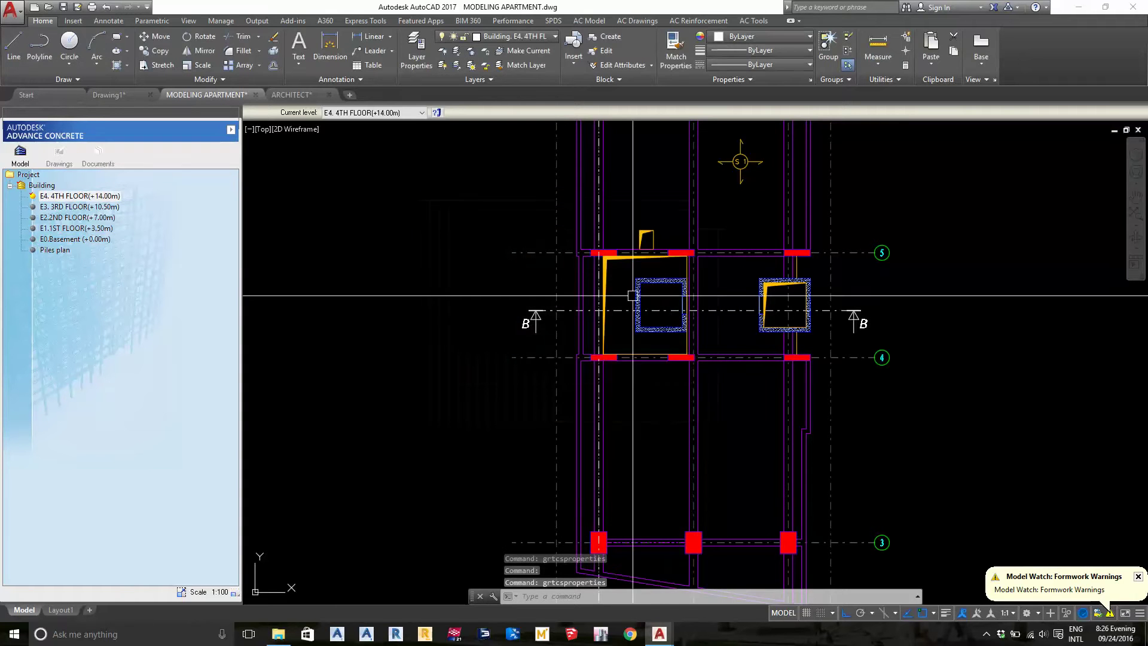
scroll(519, 276, down, 6)
scroll(519, 276, up, 5)
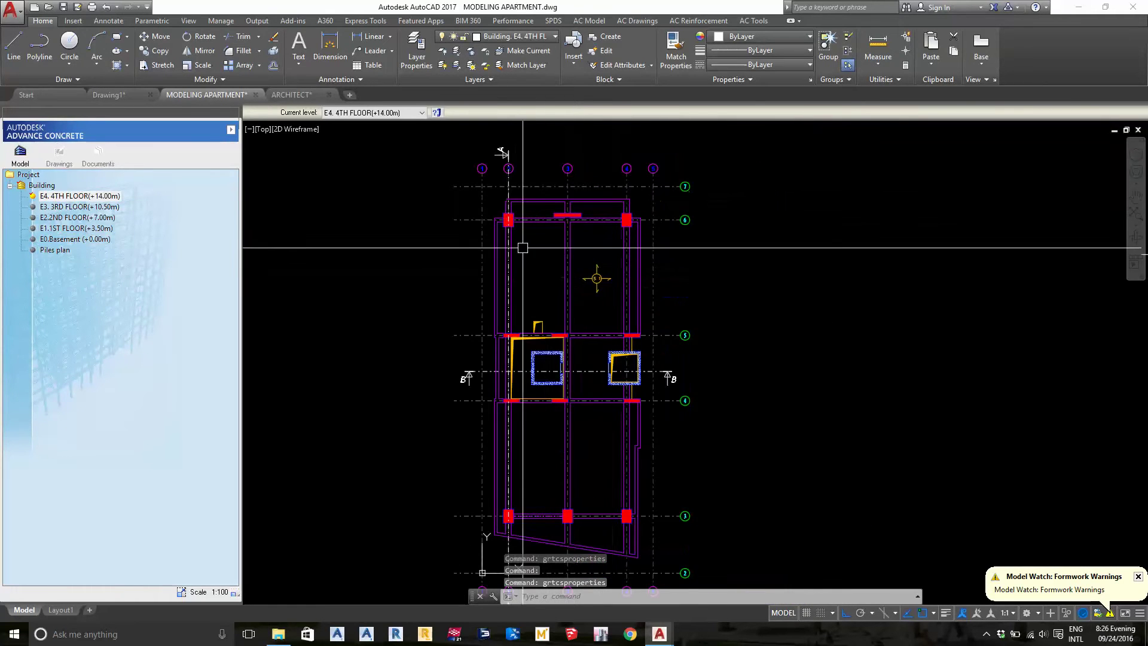
- Start PASTEBLOCK (Ctrl+Shift+V) to paste the copied plan as a 1/1000-scale block
scroll(522, 245, up, 2)
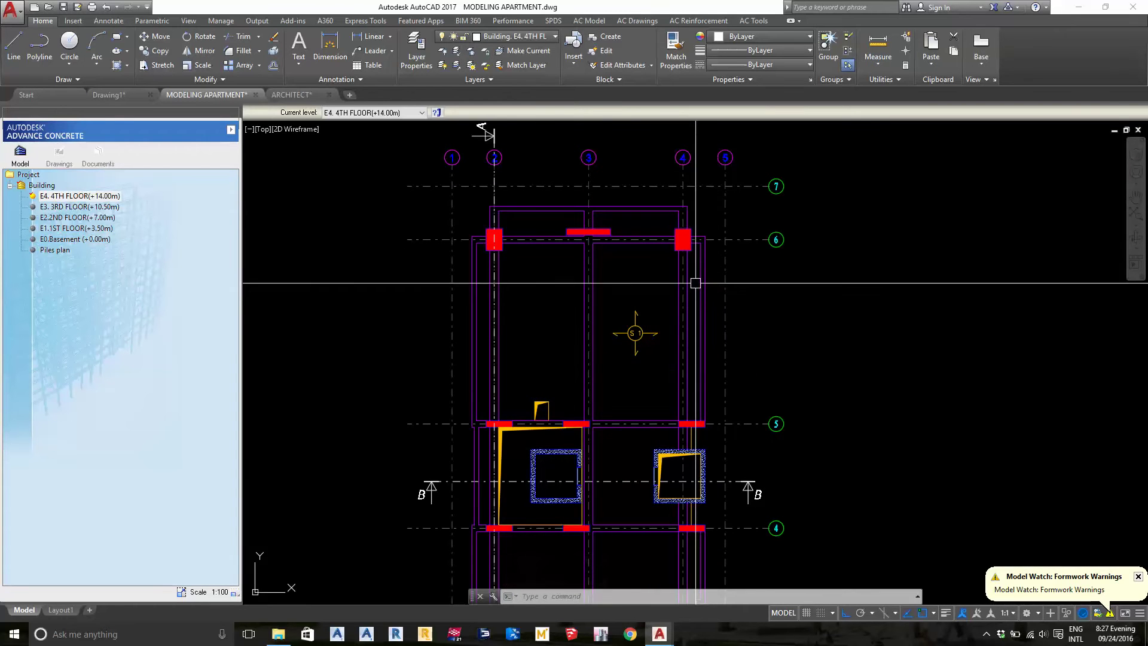
scroll(752, 238, down, 4)
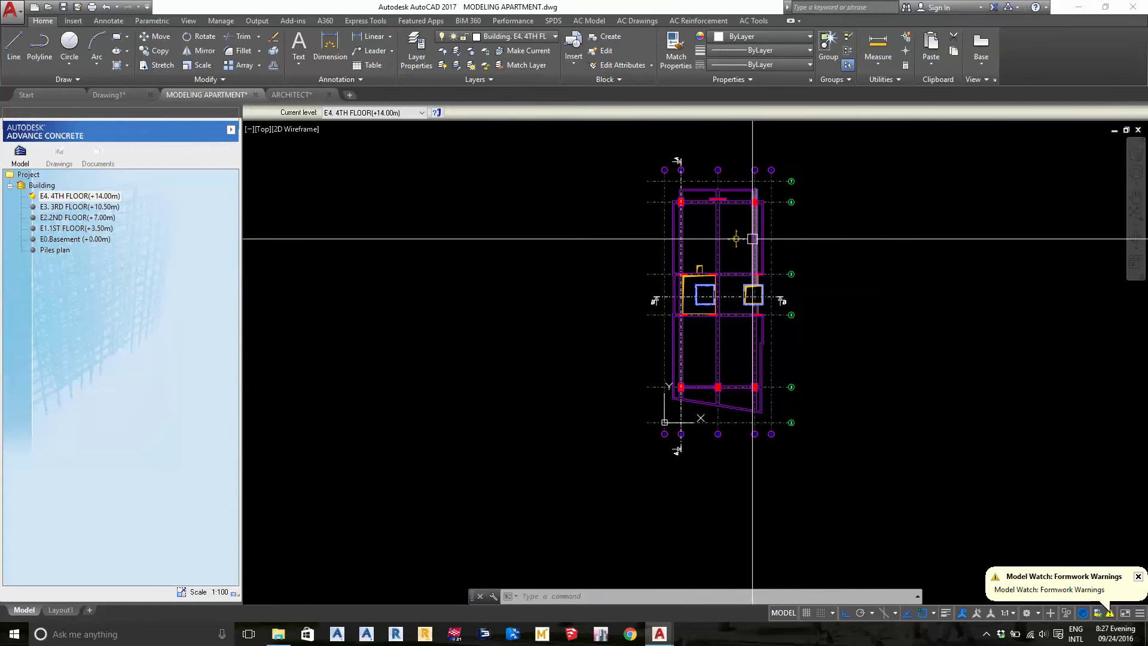
mouse_move(752, 239)
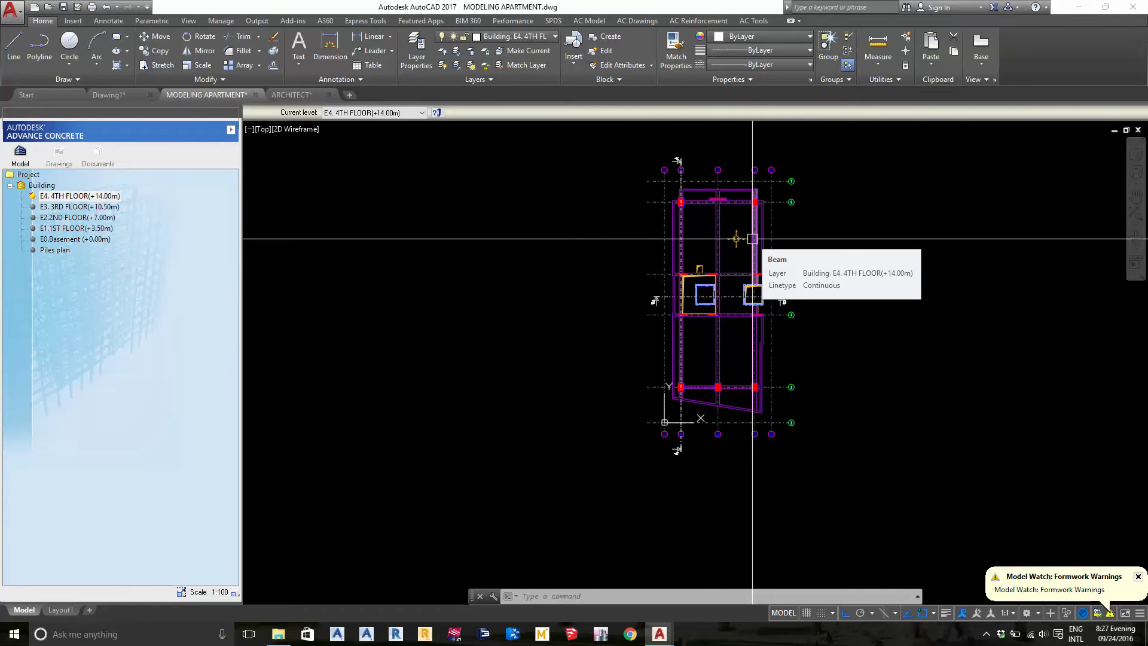
scroll(699, 320, up, 6)
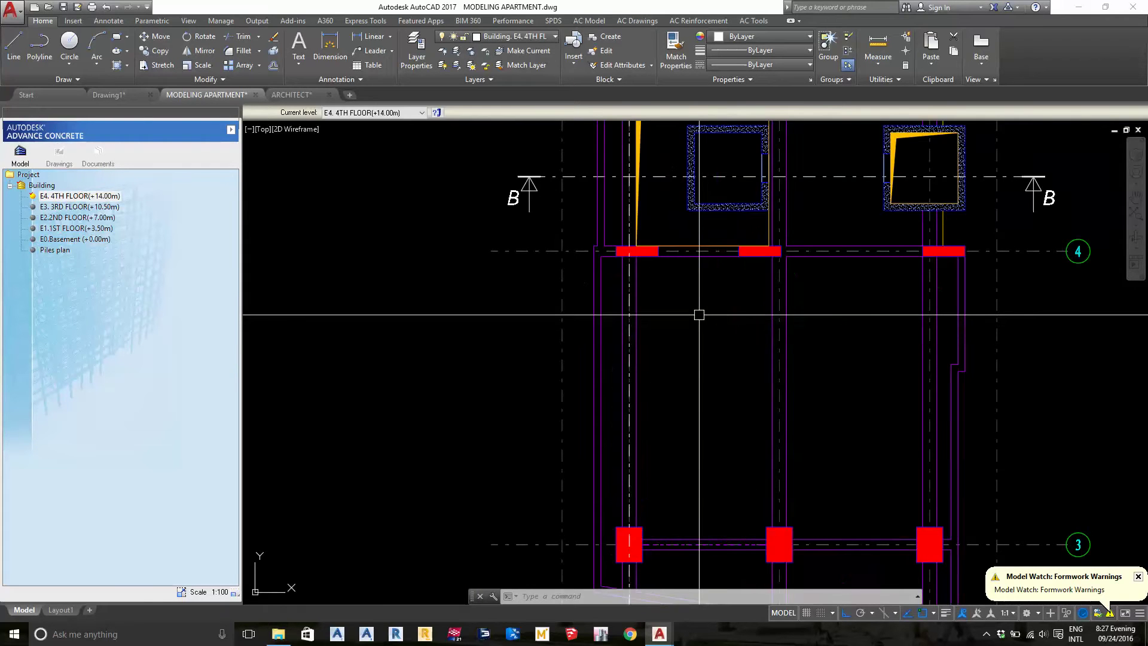
scroll(699, 314, down, 4)
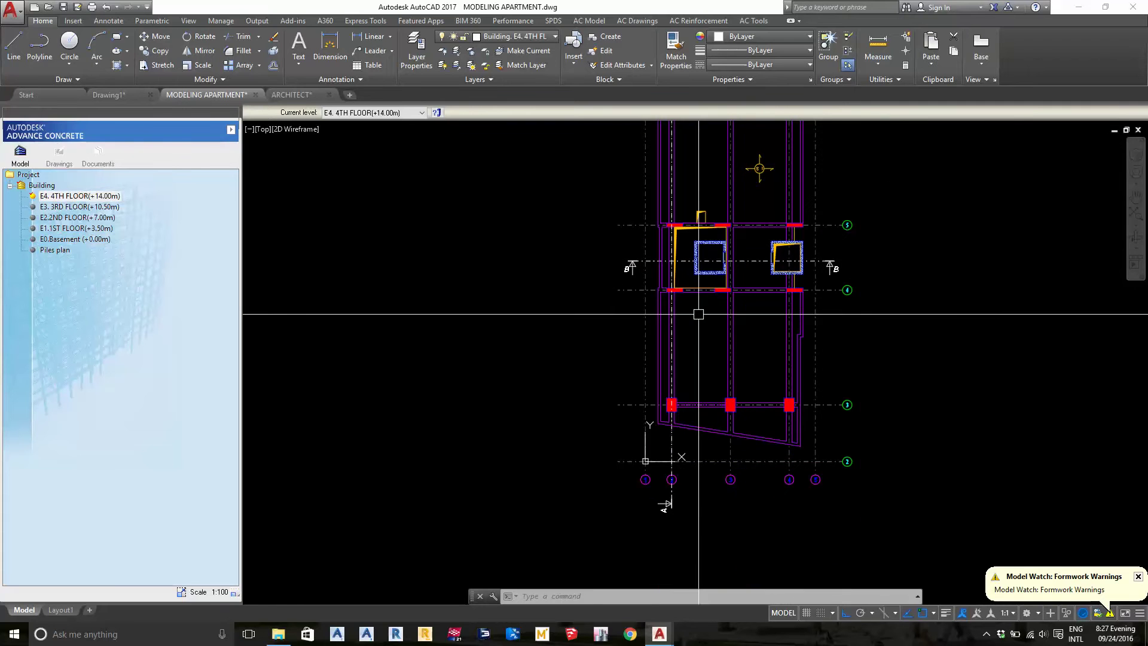
key(ctrl+shift+v)
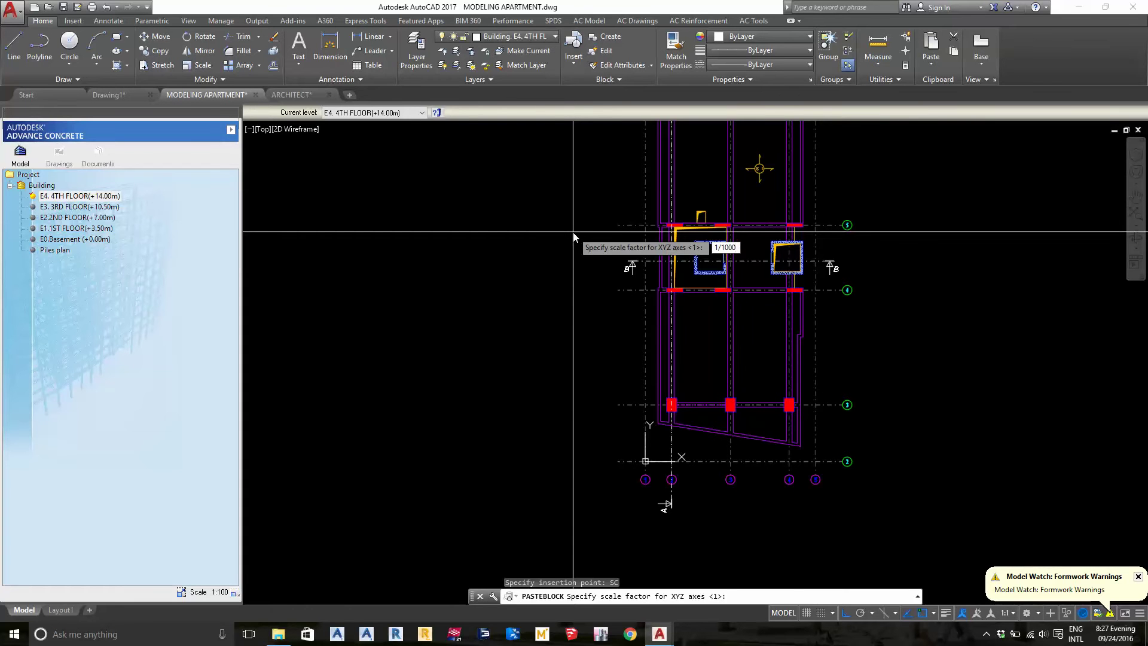
- Insert the 1/1000-scale pasted plan block at the column centre on grid 2
key(Return)
middle_drag(650, 218, 643, 247)
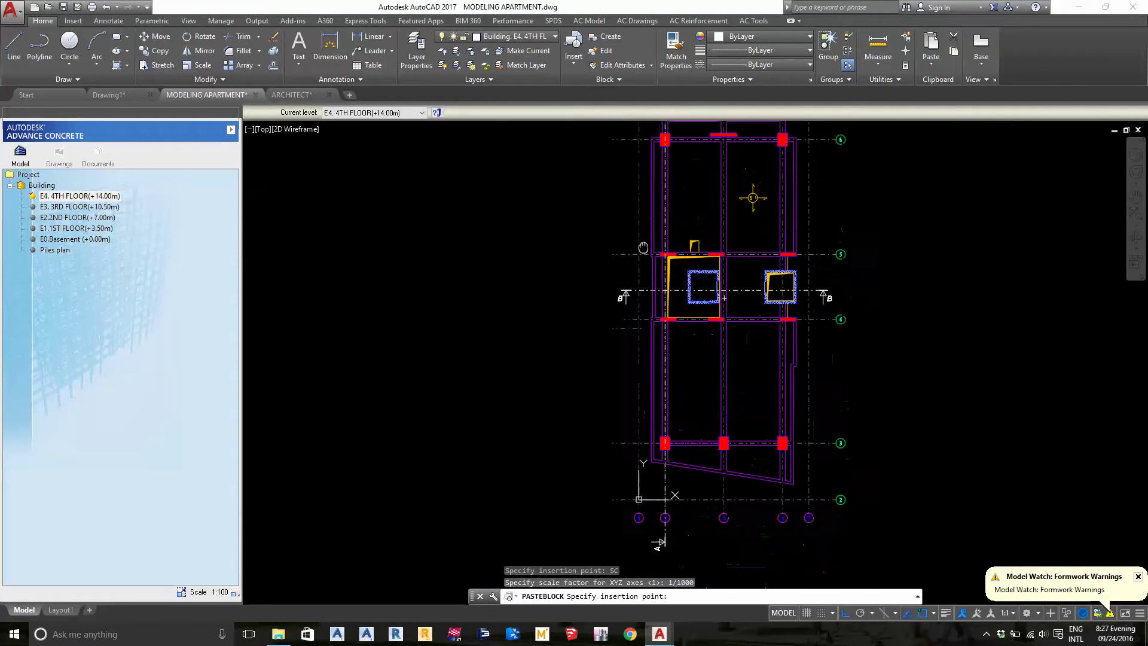
scroll(649, 257, up, 2)
scroll(655, 299, up, 2)
scroll(655, 328, up, 1)
scroll(655, 336, up, 1)
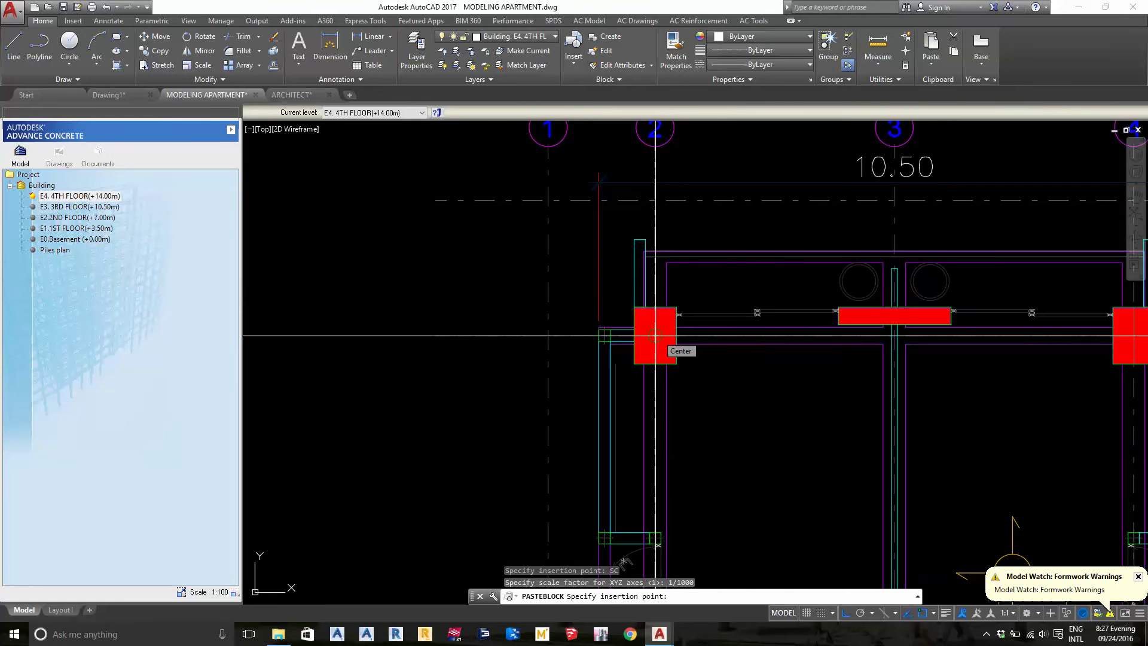
click(655, 336)
- Pan and zoom around the two lifts and surrounding rooms
middle_drag(654, 335, 639, 197)
scroll(626, 302, down, 2)
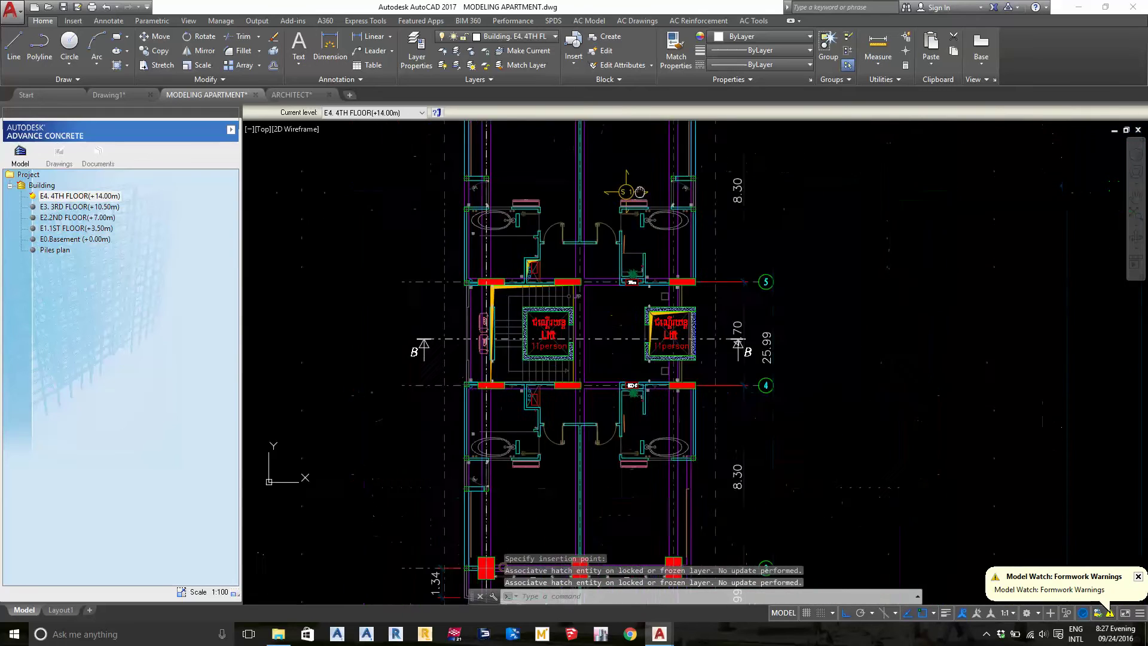
scroll(626, 302, up, 3)
middle_drag(626, 301, 626, 248)
scroll(777, 185, down, 2)
middle_drag(777, 335, 789, 245)
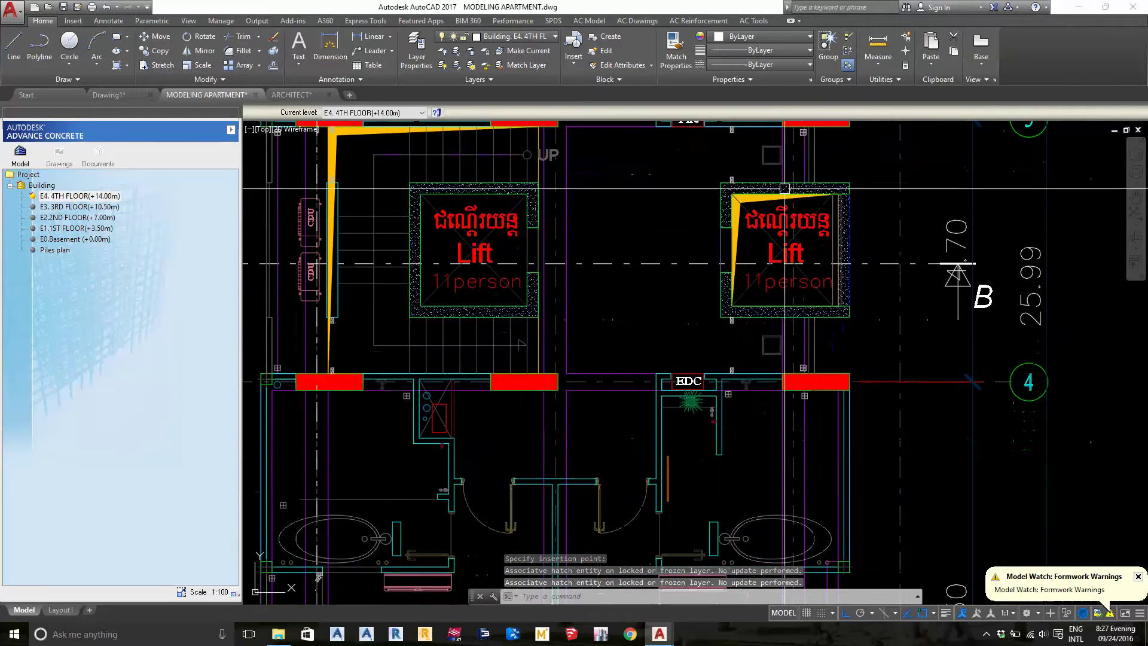
mouse_move(795, 285)
middle_down()
mouse_move(795, 336)
mouse_move(807, 209)
middle_up()
scroll(747, 299, down, 1)
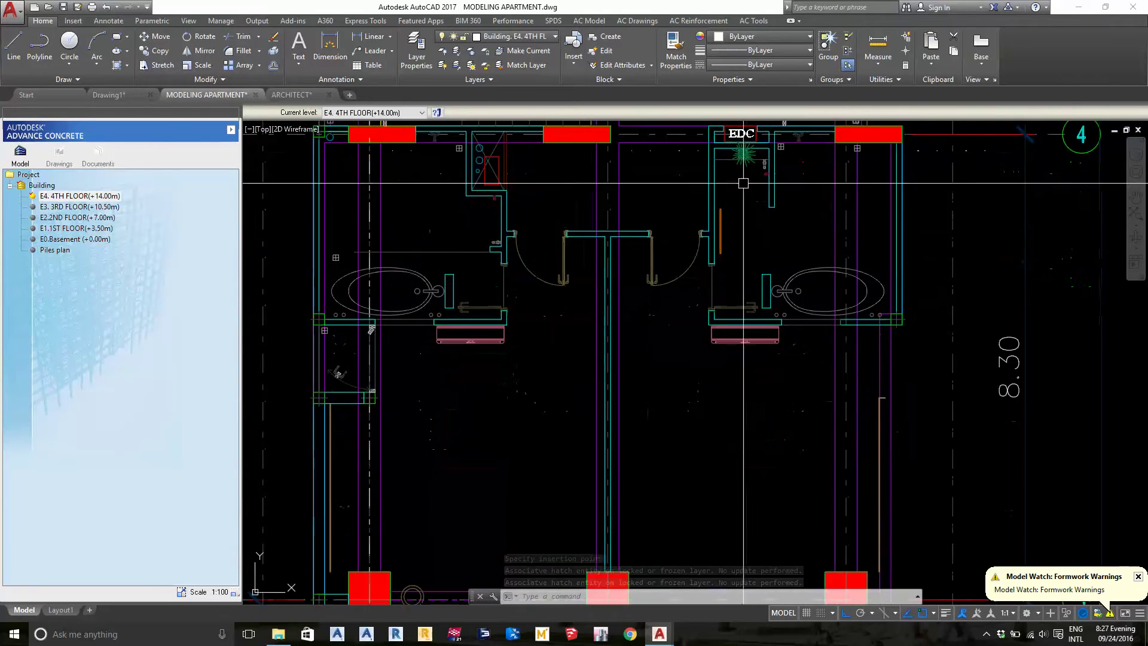
- Bring the three grid-3 columns beside the slanted wall into close view
middle_drag(706, 341, 724, 260)
scroll(532, 405, up, 3)
scroll(584, 461, up, 2)
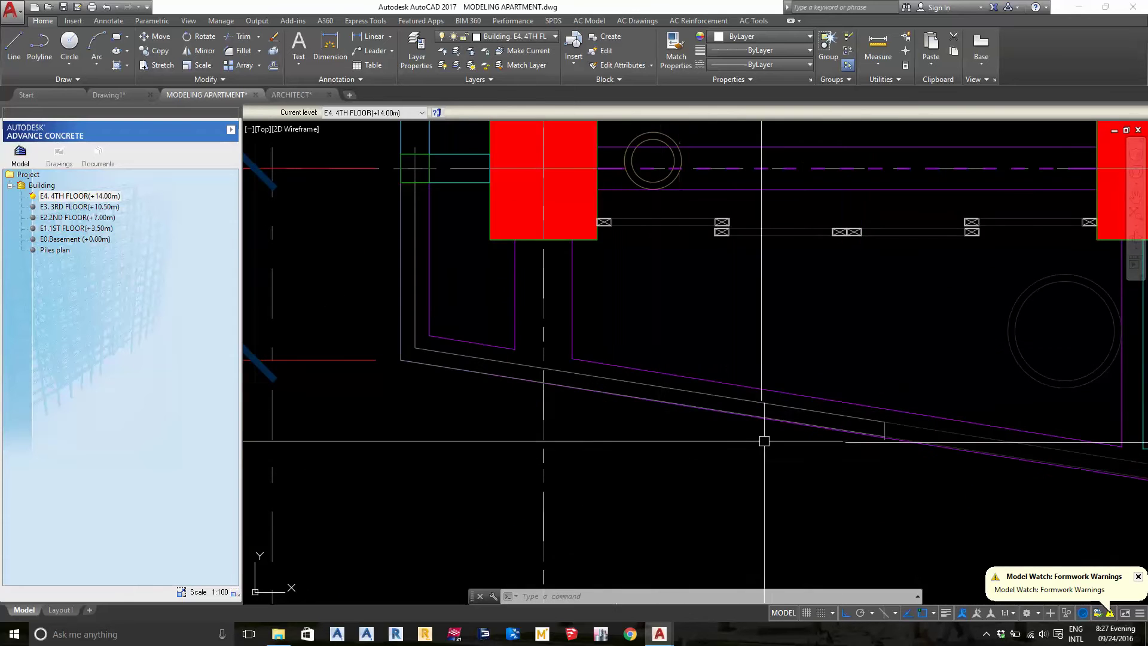
scroll(769, 405, down, 3)
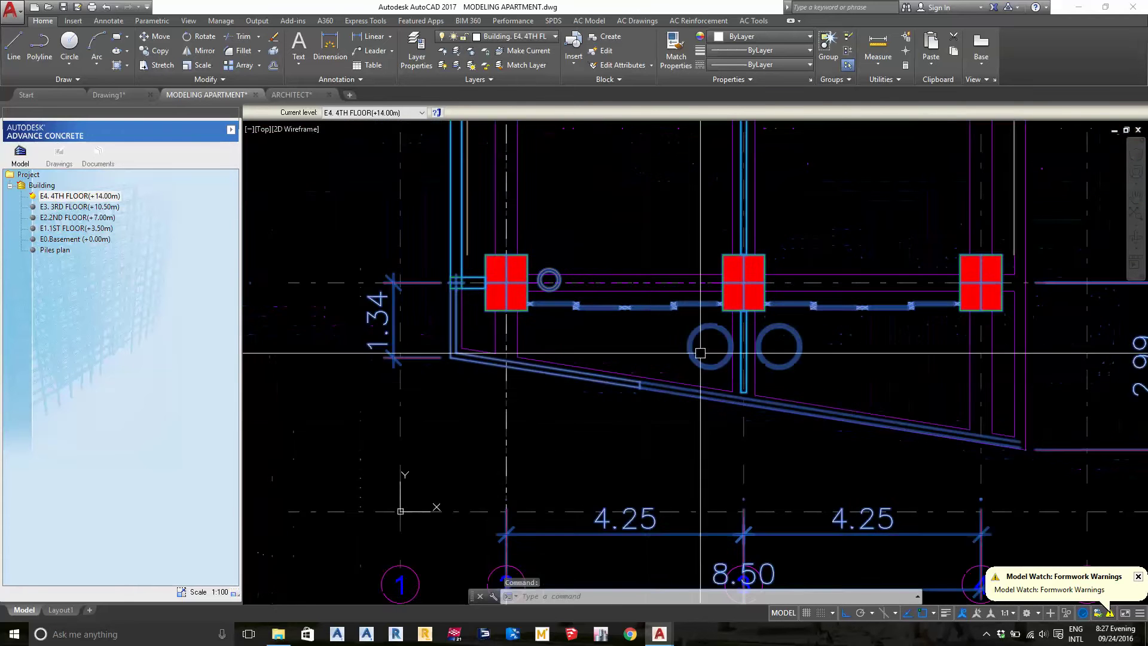
middle_drag(1063, 400, 849, 400)
scroll(849, 401, up, 3)
scroll(781, 443, up, 1)
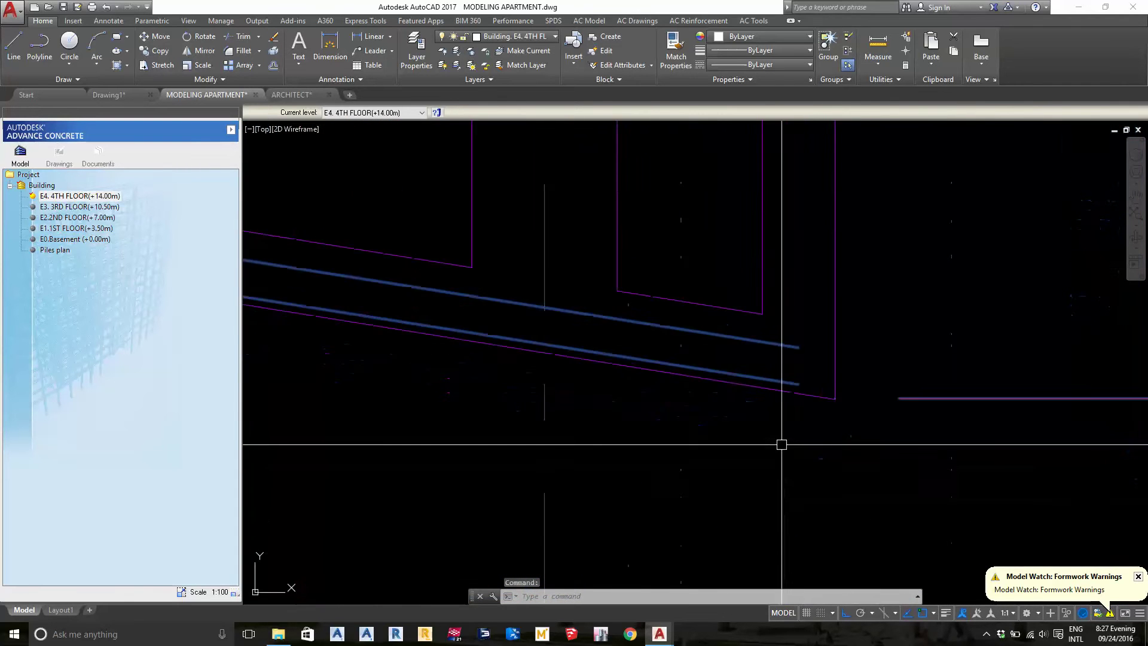
scroll(781, 443, down, 4)
middle_drag(456, 264, 614, 342)
scroll(432, 374, up, 2)
- Inspect the left grid-3 column, bathroom area, red beam, CDU units and lift shafts
middle_drag(356, 311, 407, 381)
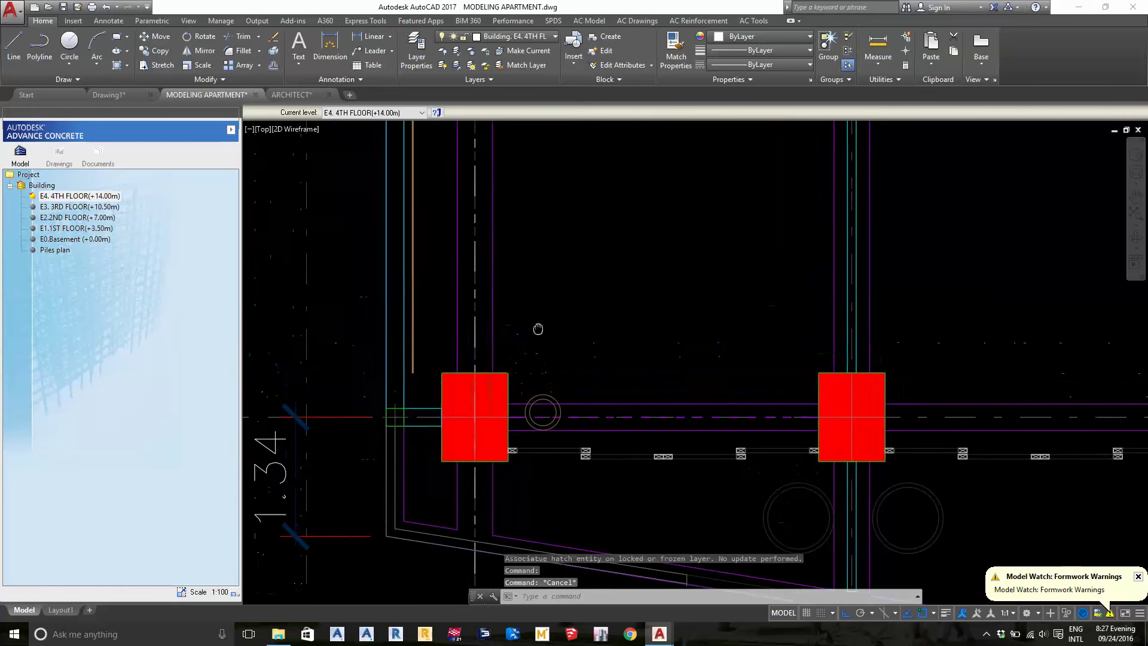
scroll(407, 381, down, 3)
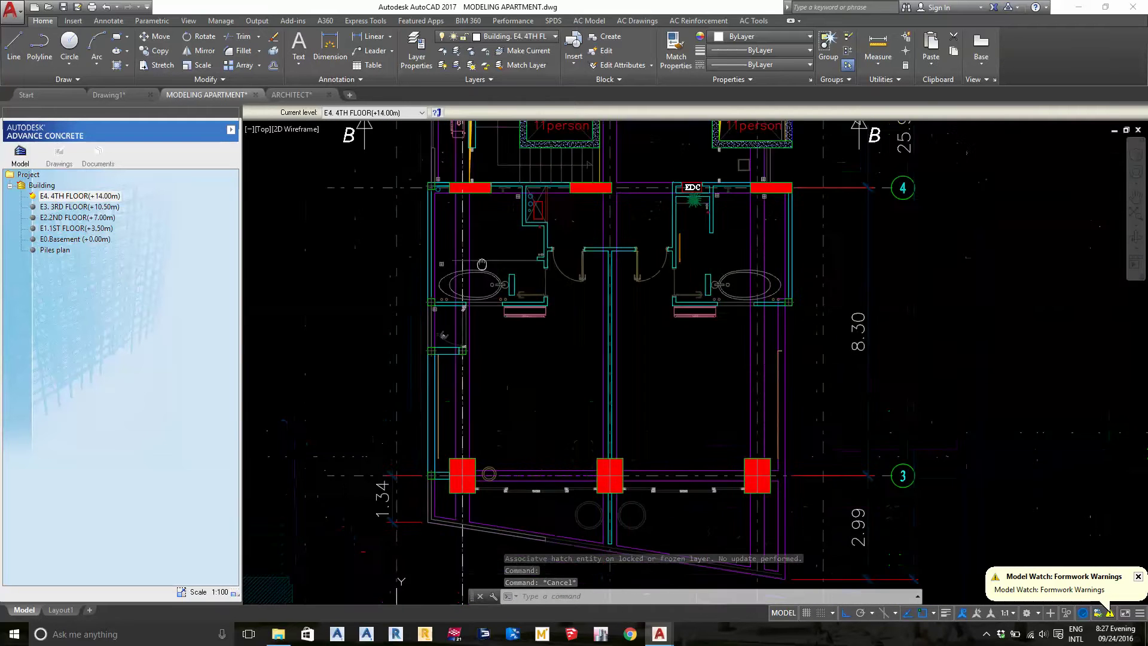
scroll(435, 379, up, 5)
mouse_move(445, 336)
middle_down()
mouse_move(458, 257)
mouse_move(465, 284)
middle_up()
scroll(458, 257, down, 3)
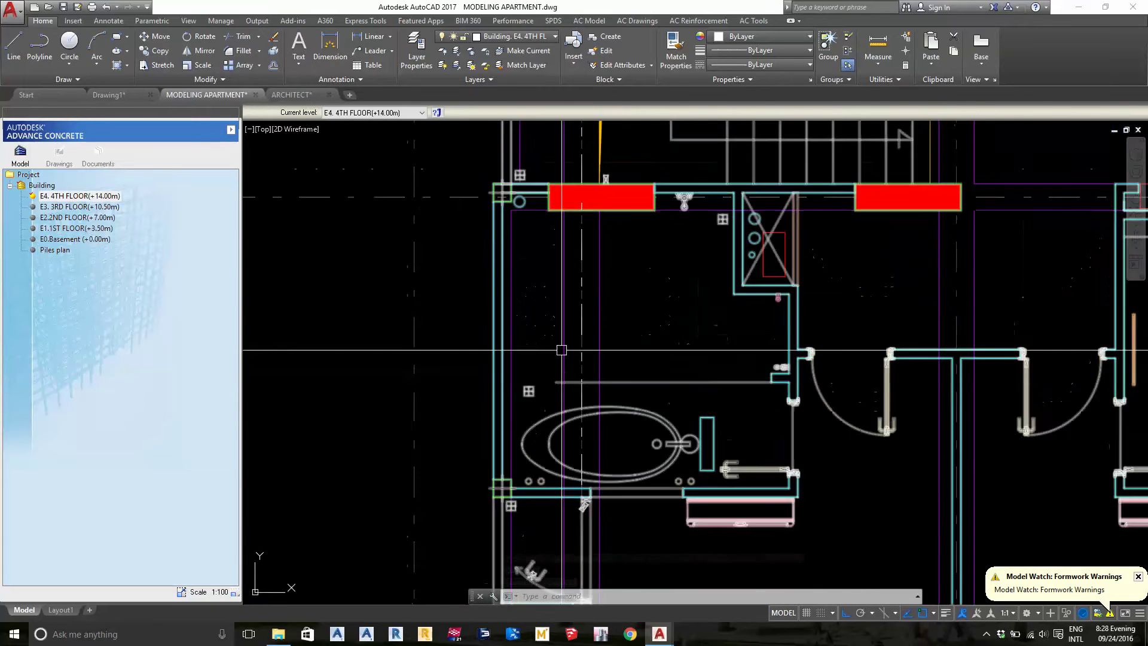
scroll(440, 187, up, 2)
middle_drag(439, 187, 454, 285)
scroll(454, 285, down, 3)
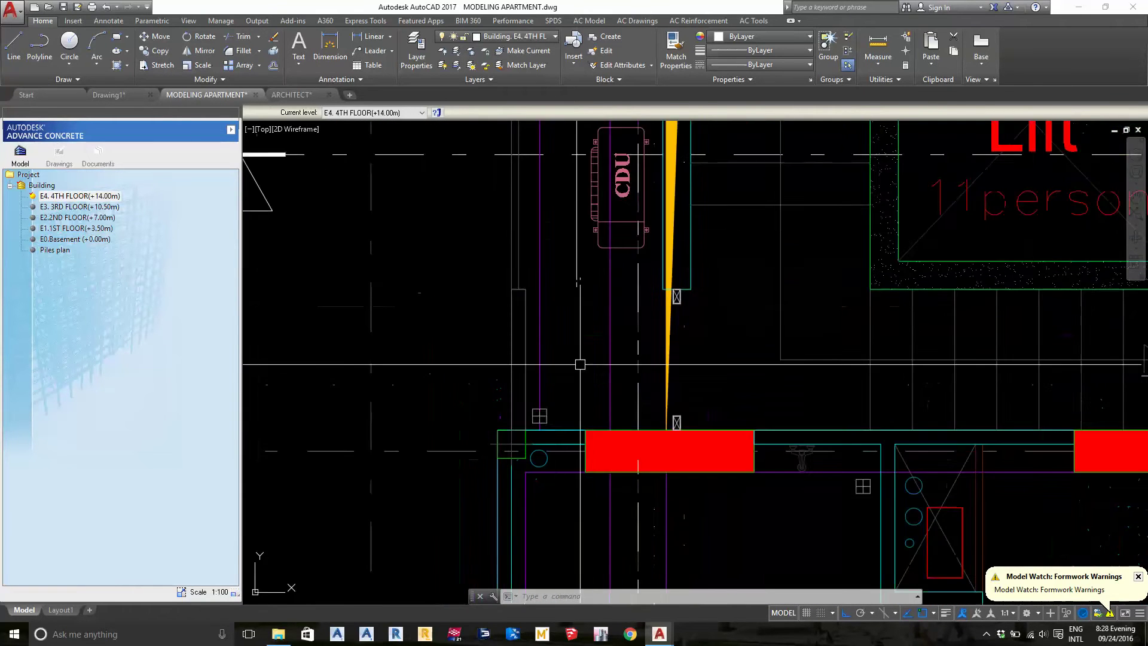
middle_drag(538, 185, 566, 263)
middle_drag(566, 154, 573, 383)
scroll(573, 383, down, 3)
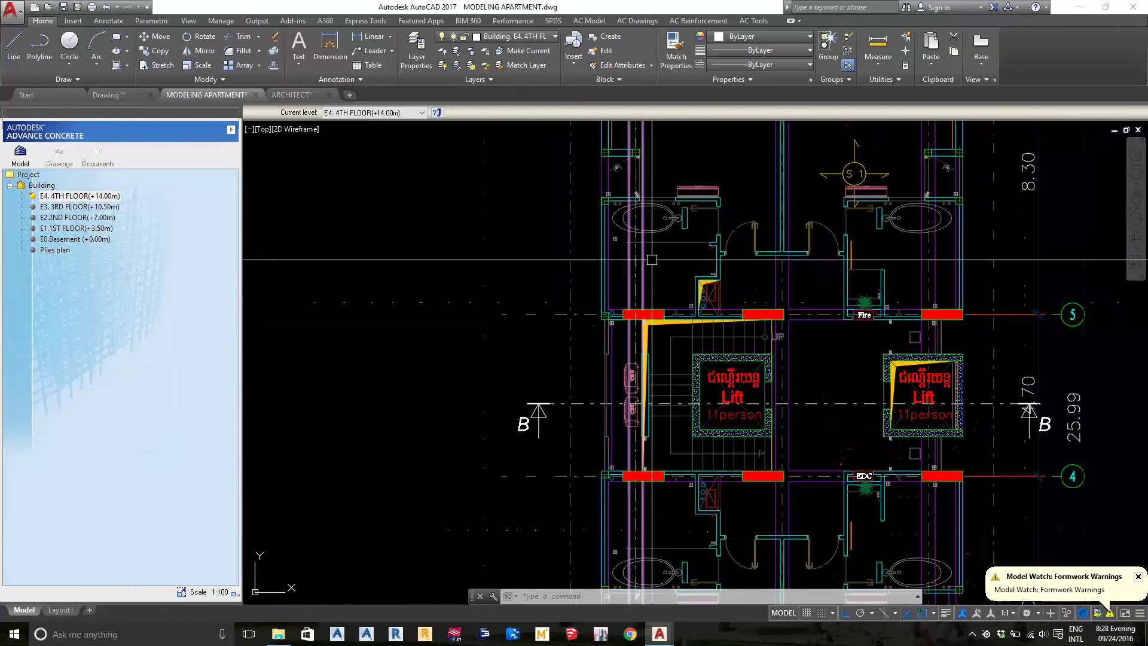
- Review the full floor plan around the lifts, the toilet area and the red column
middle_drag(603, 436, 609, 348)
scroll(609, 348, up, 3)
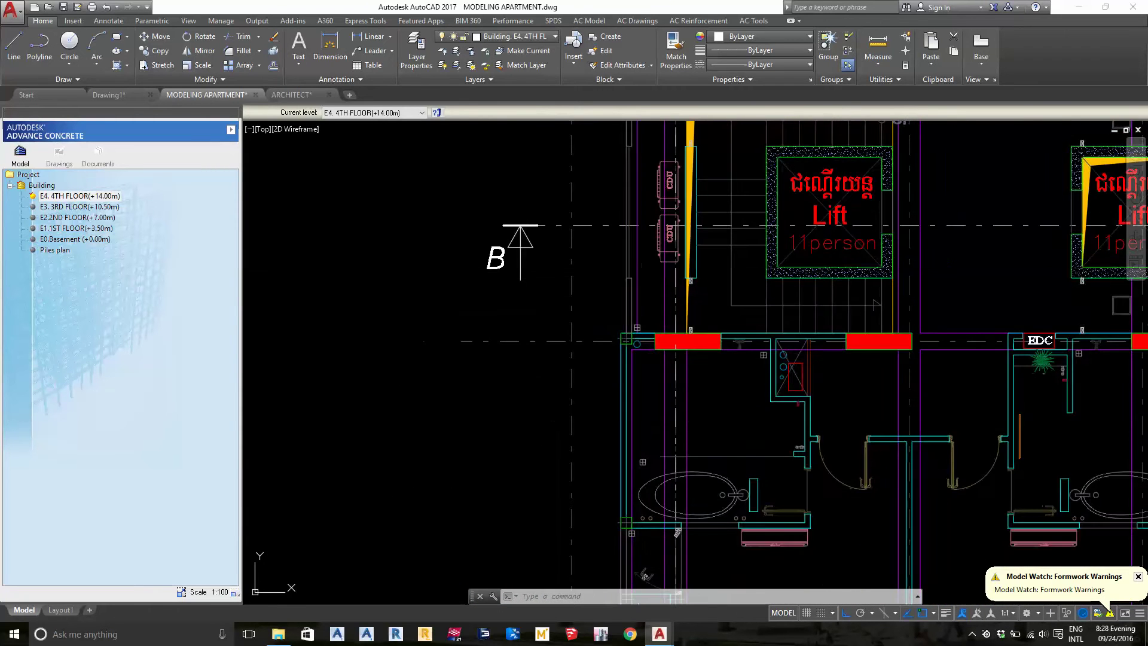
scroll(609, 348, up, 4)
middle_drag(676, 364, 660, 393)
scroll(661, 394, down, 4)
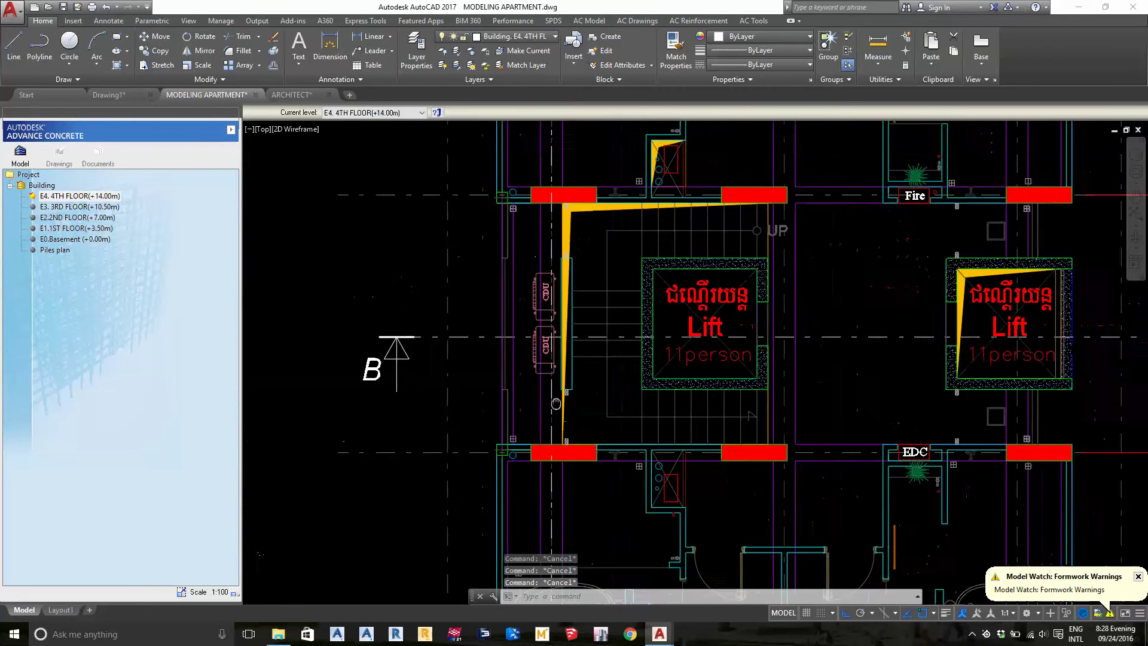
scroll(520, 299, down, 2)
middle_drag(520, 299, 523, 423)
scroll(523, 423, up, 3)
middle_drag(468, 263, 487, 451)
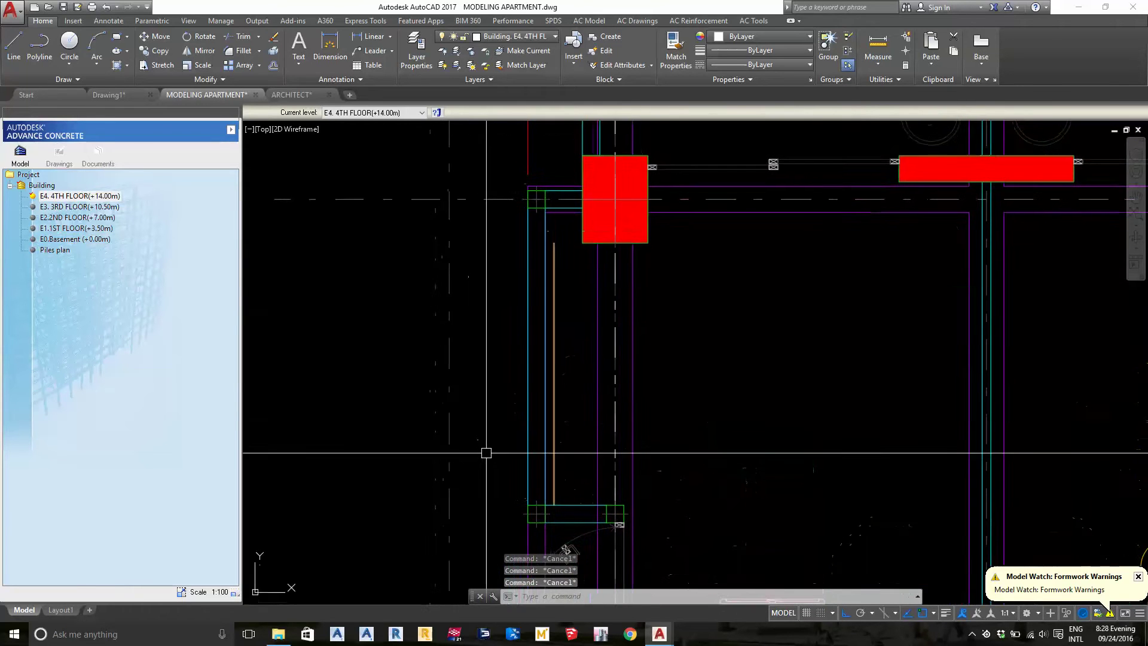
middle_drag(526, 197, 526, 346)
scroll(521, 333, up, 3)
scroll(608, 349, down, 2)
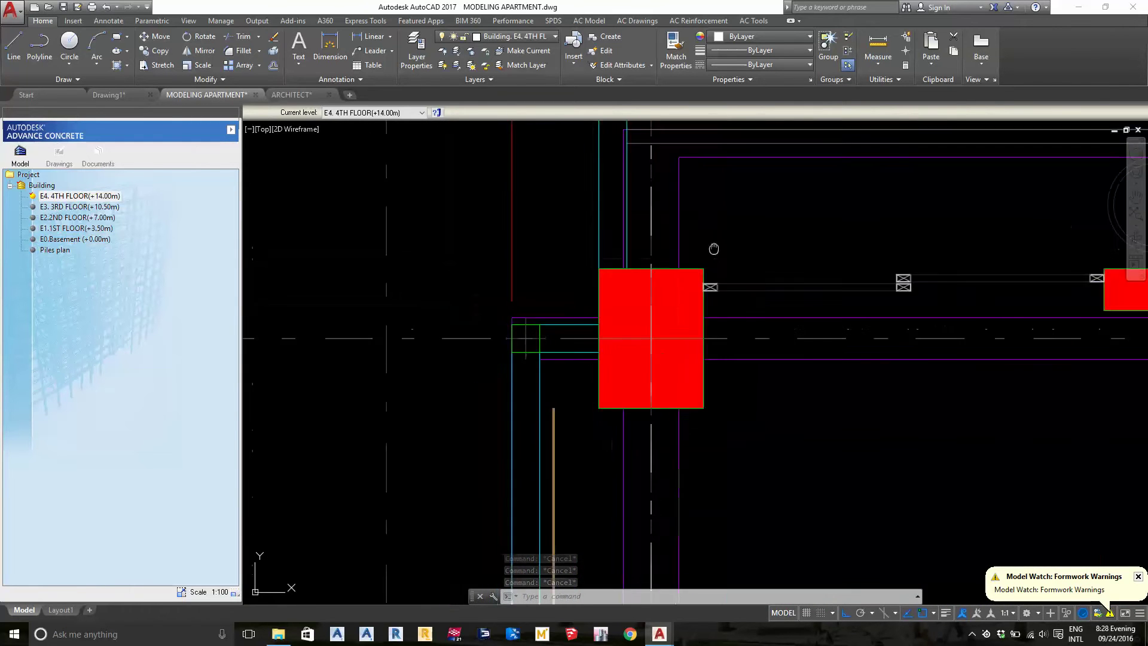
- Inspect the wall corner by the red beam and column, then the grid-6 column
middle_drag(713, 248, 546, 274)
scroll(449, 310, up, 5)
scroll(448, 310, down, 5)
mouse_move(705, 377)
middle_down()
mouse_move(448, 357)
mouse_move(576, 266)
middle_up()
scroll(573, 246, up, 2)
scroll(573, 247, down, 3)
middle_drag(808, 300, 809, 230)
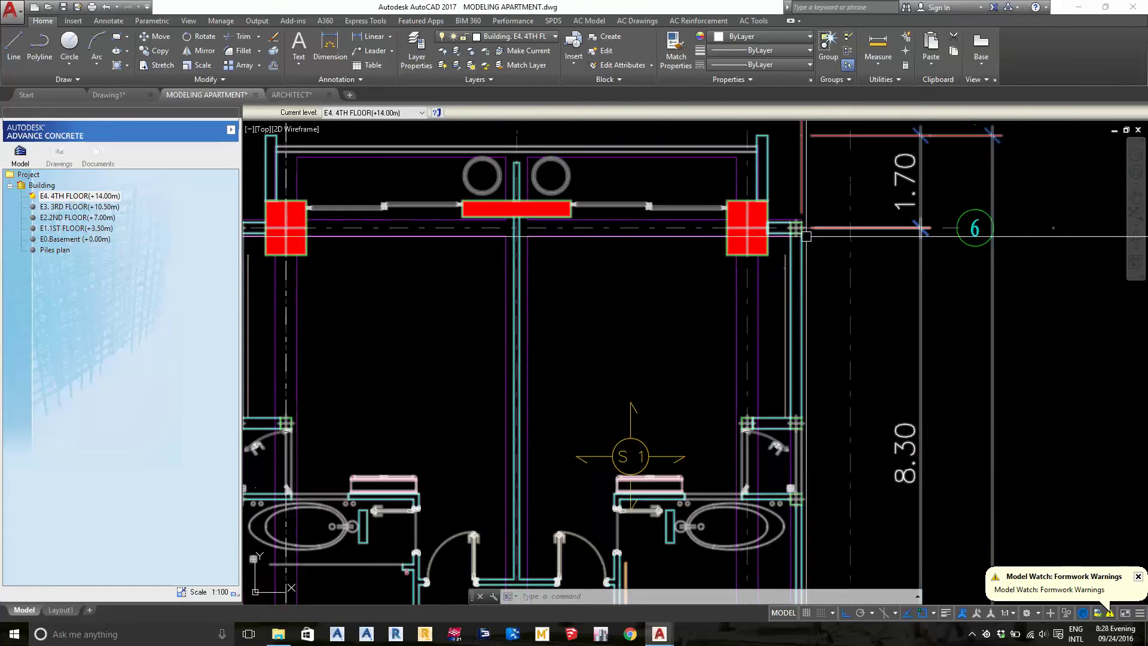
scroll(808, 230, up, 2)
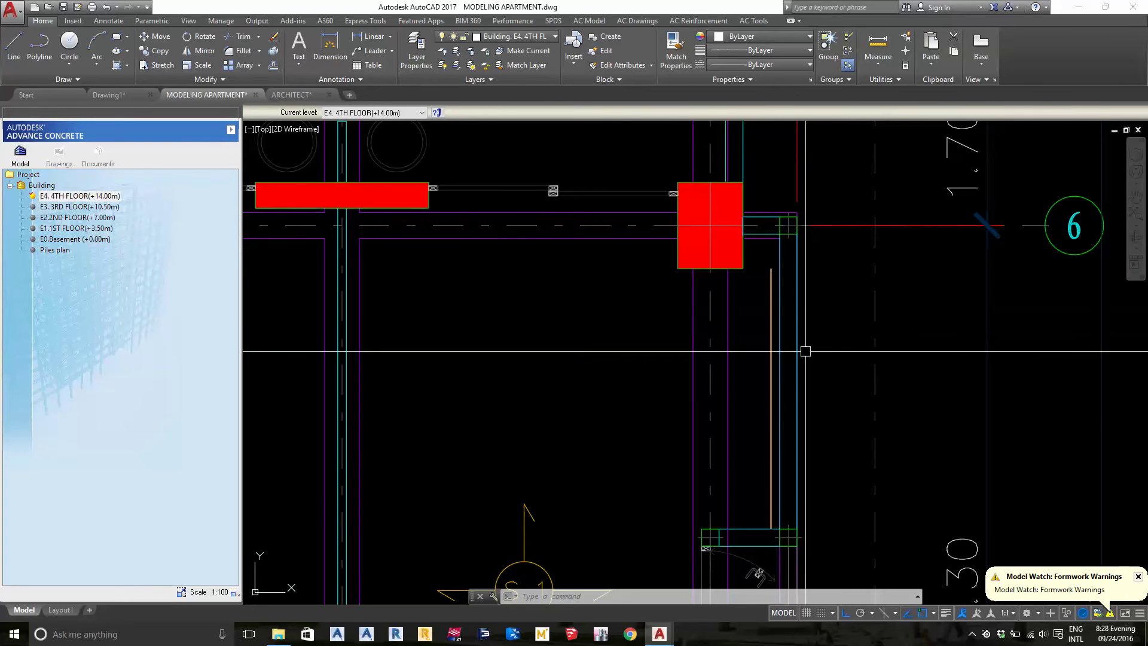
- Zoom in on the S1 marker and the washbasin close-up
middle_drag(801, 330, 811, 231)
middle_drag(811, 376, 818, 254)
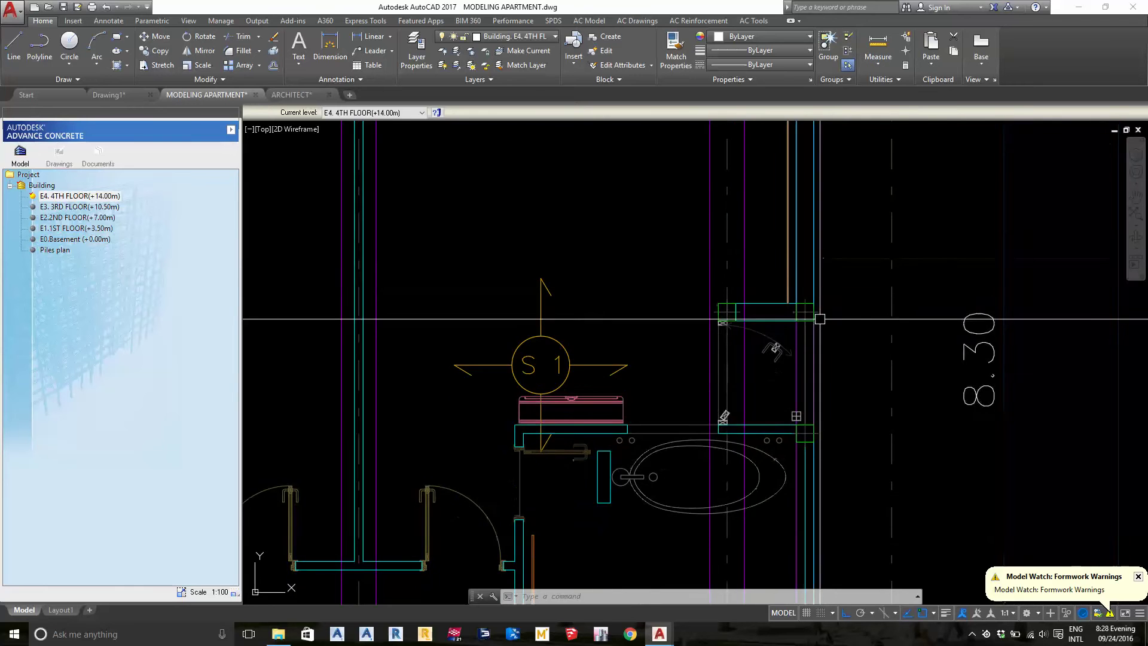
scroll(777, 335, down, 2)
scroll(741, 389, down, 1)
scroll(740, 422, up, 2)
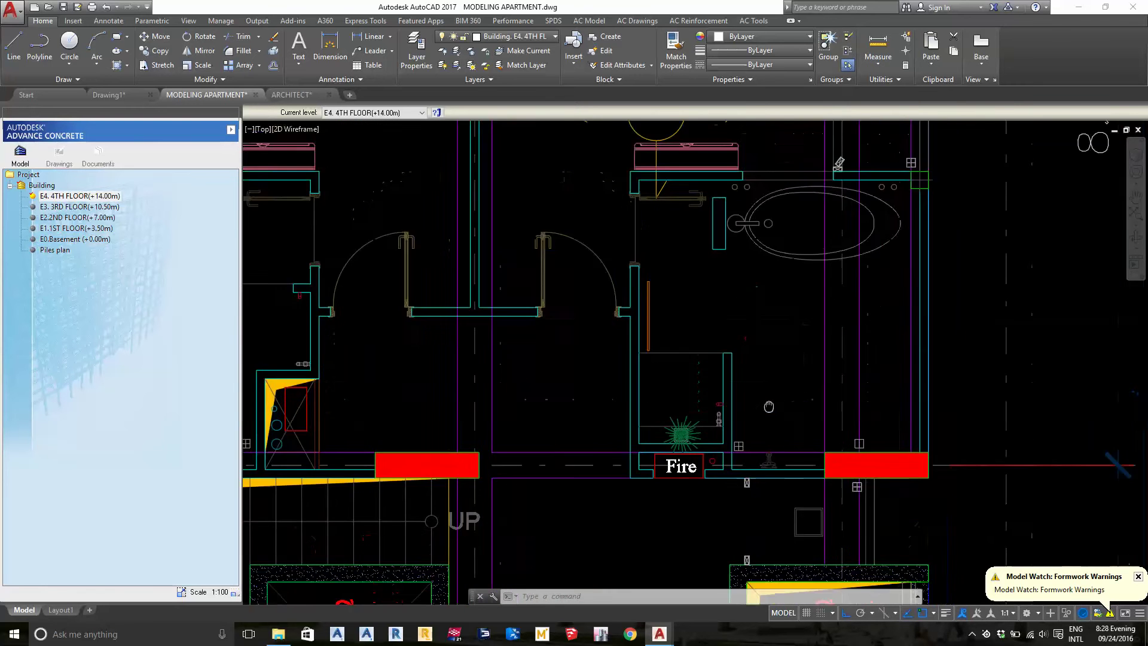
scroll(777, 323, up, 2)
scroll(926, 239, up, 2)
middle_drag(941, 203, 932, 365)
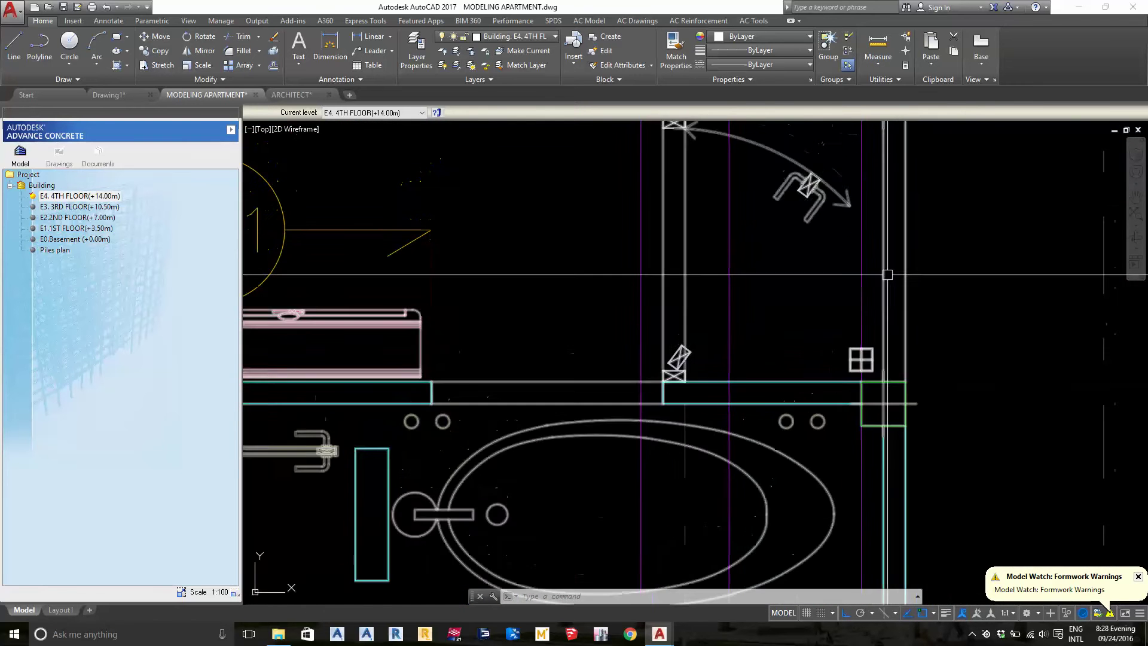
scroll(795, 359, down, 2)
- Bring the S1 marker, 8.30 dimension and Fire and Lift area near grid 5 into view
middle_drag(795, 251, 792, 359)
scroll(792, 360, up, 2)
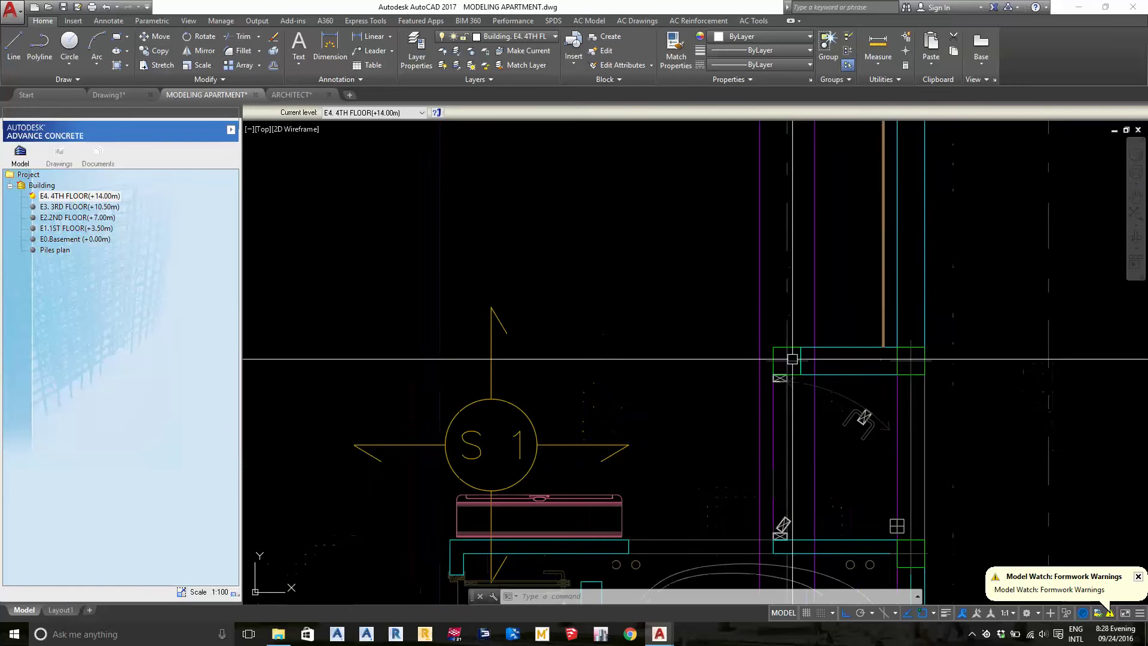
scroll(792, 359, down, 2)
mouse_move(761, 598)
middle_down()
mouse_move(561, 398)
mouse_move(686, 394)
mouse_move(705, 251)
mouse_move(768, 410)
middle_up()
scroll(768, 410, up, 2)
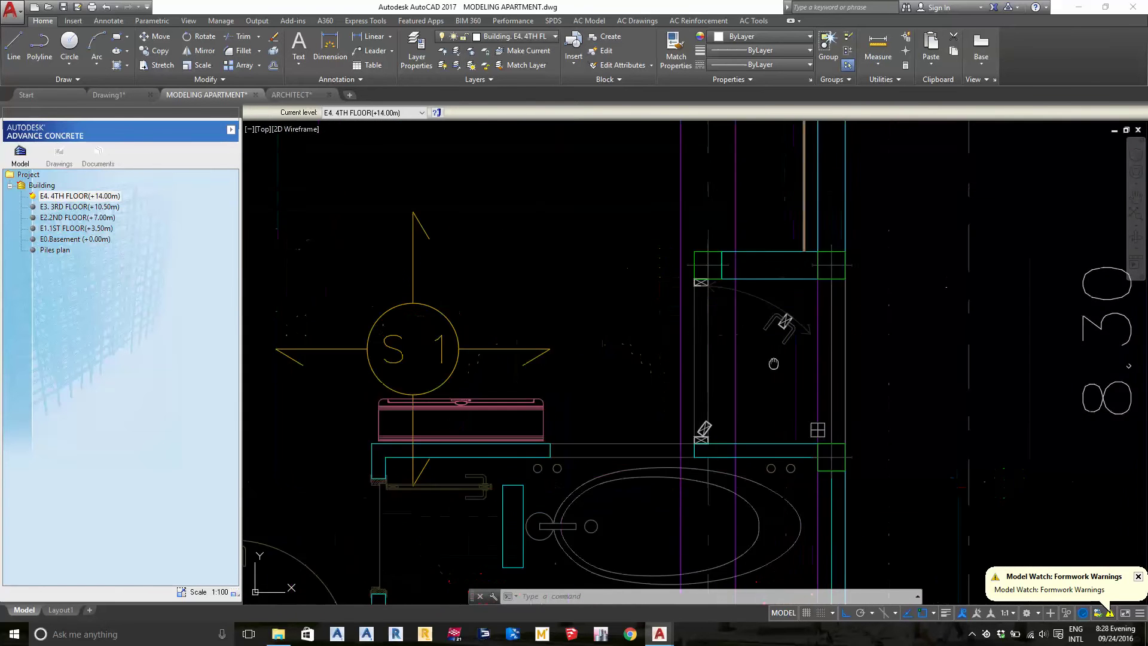
scroll(768, 410, up, 2)
- Measure the wall length with a linear dimension (LI)
text(DLI)
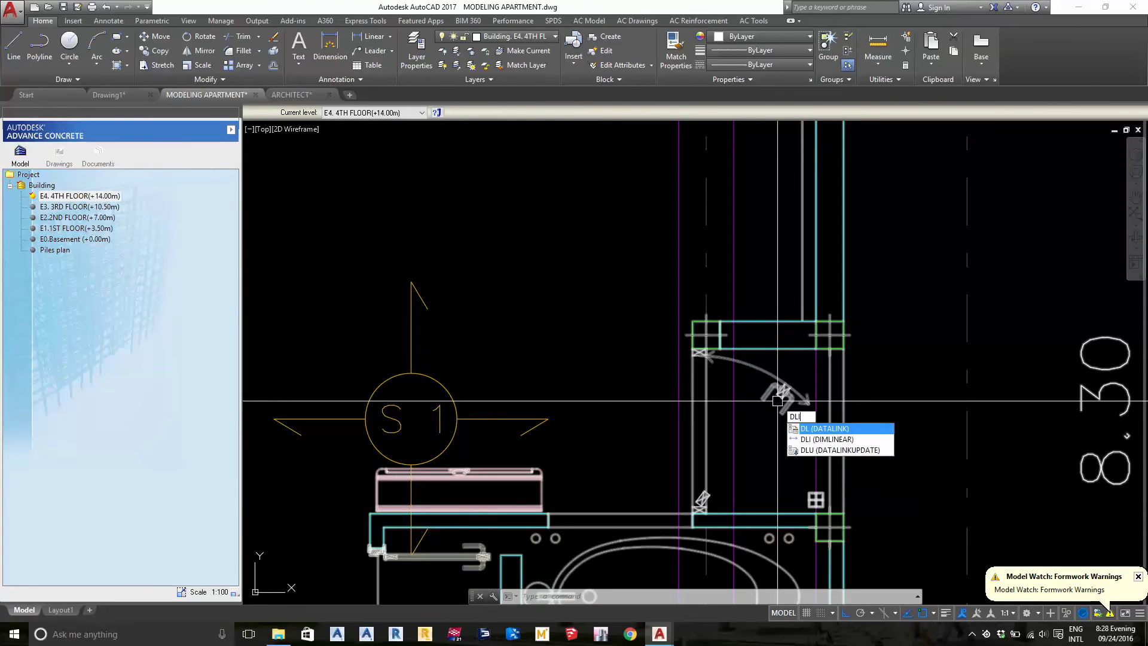
key(Return)
scroll(777, 404, up, 2)
click(838, 331)
scroll(867, 309, up, 1)
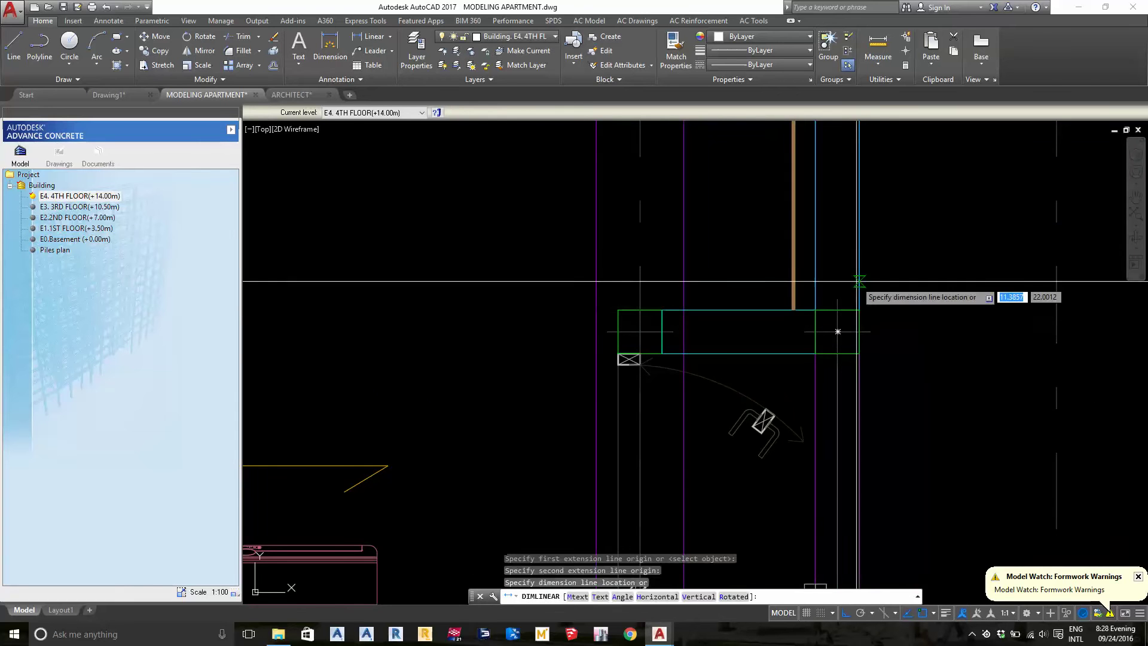
click(859, 353)
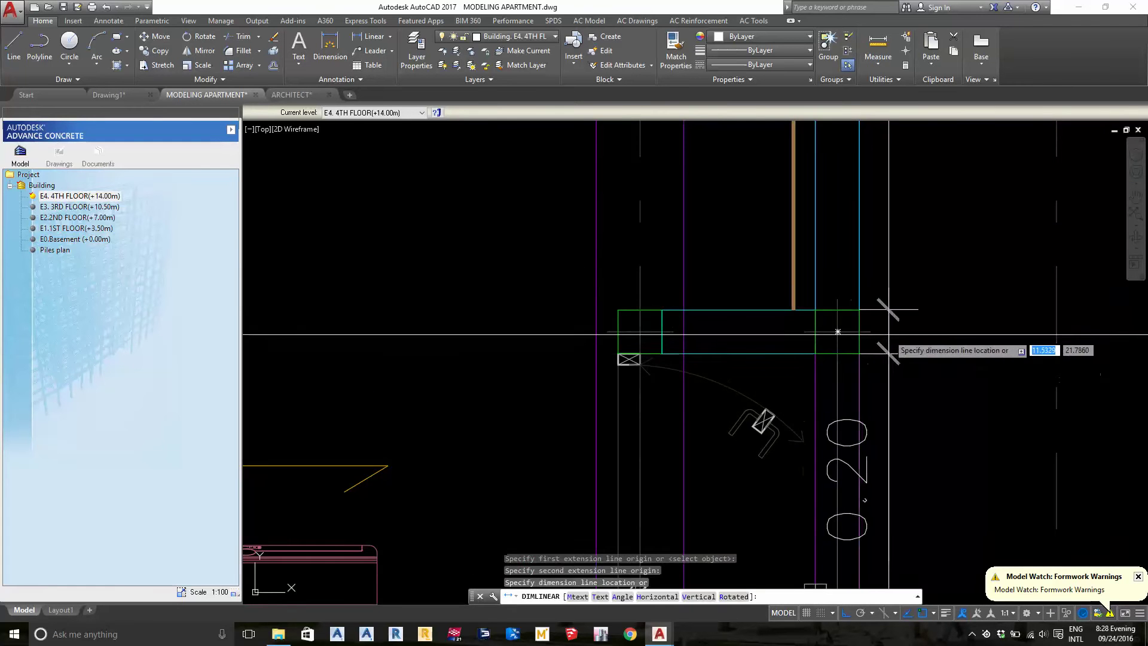
scroll(787, 217, down, 2)
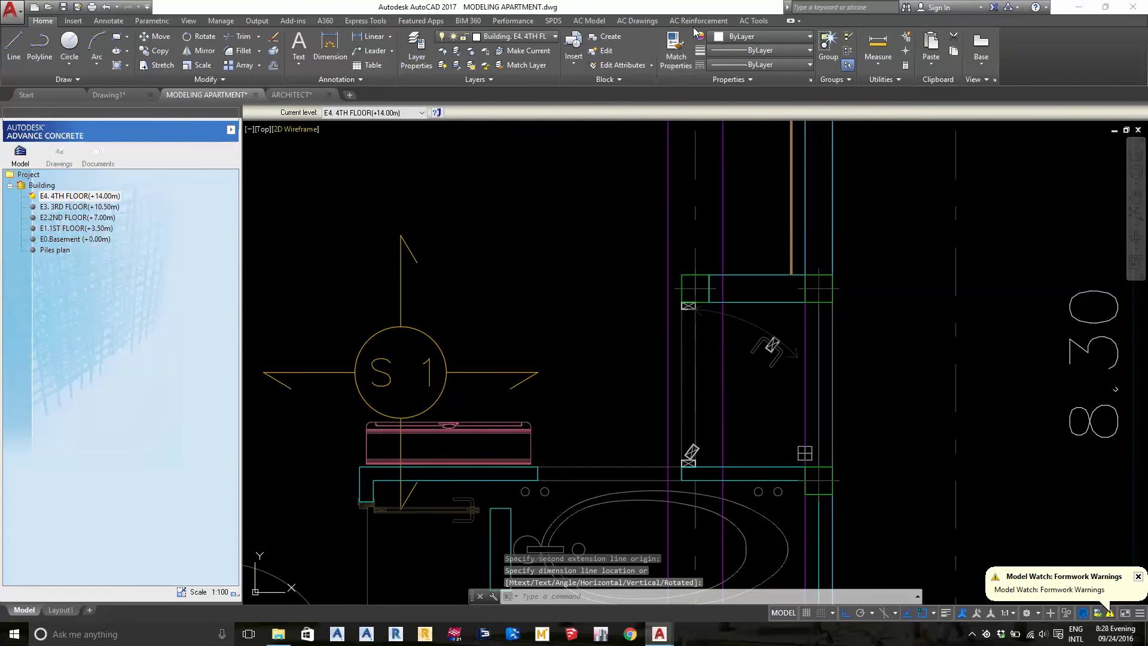
- Start a concrete column with a 0.2 x 0.2 m rectangular section
click(646, 23)
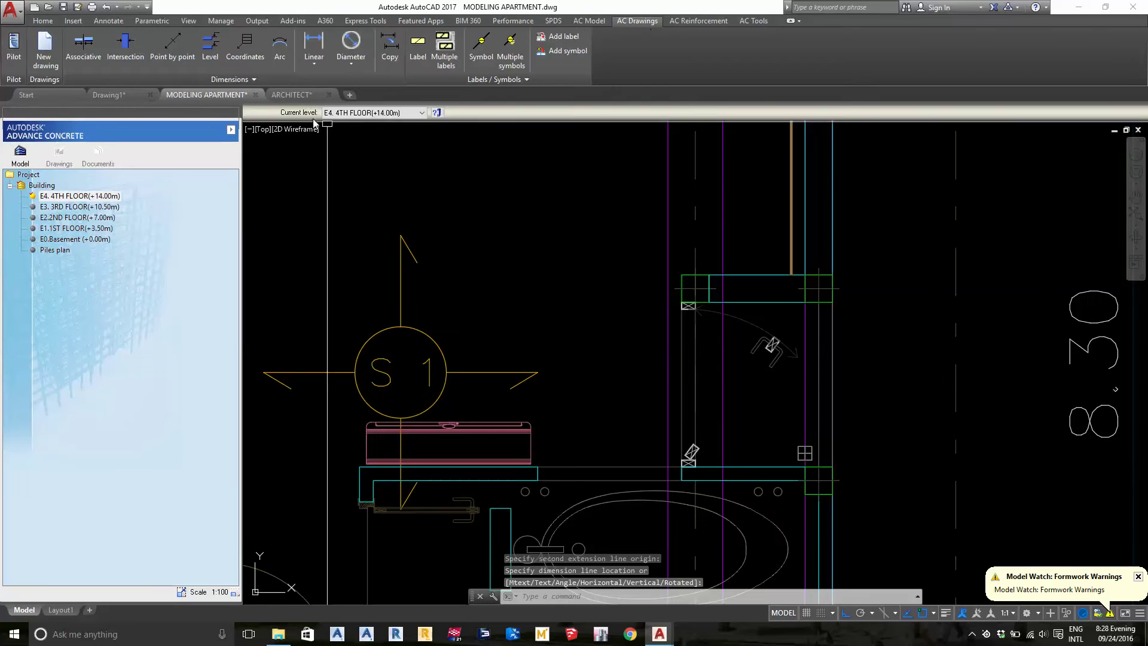
click(590, 22)
click(96, 45)
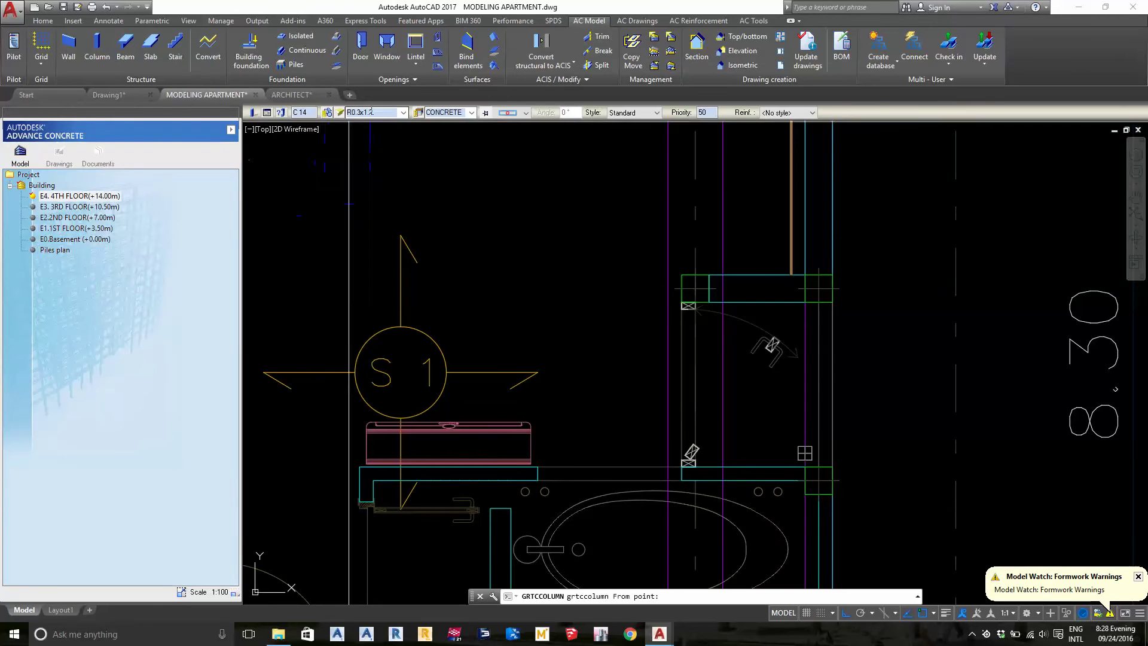
click(340, 113)
text(0.2)
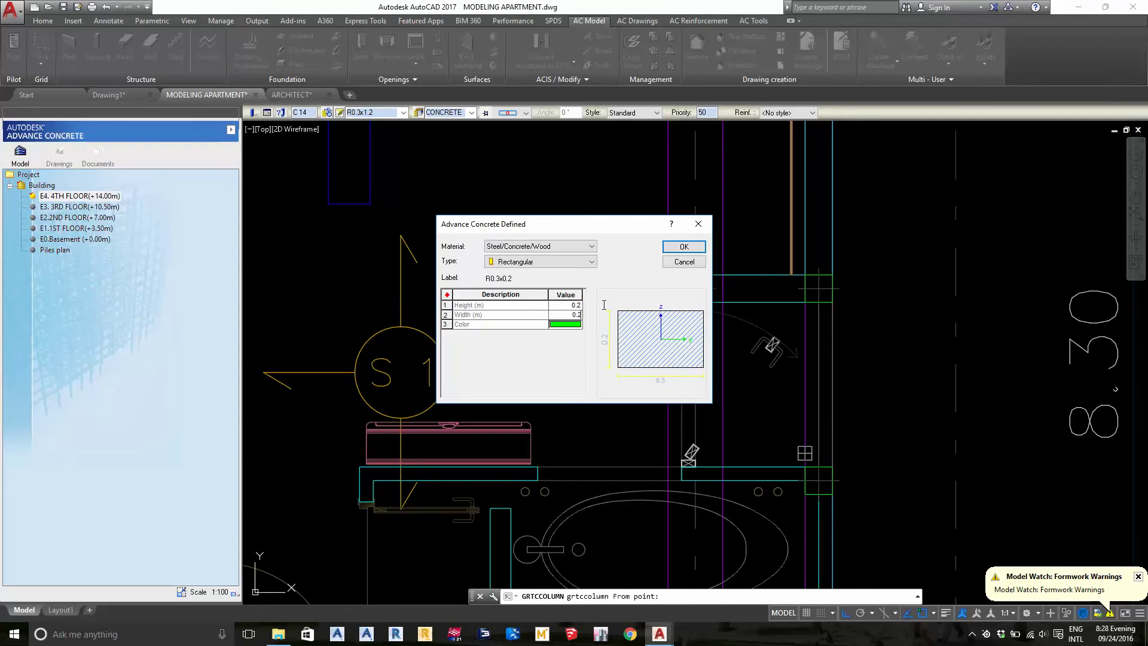
click(684, 246)
- Place R0.2x0.2 columns at the wall corners along grid 5
scroll(688, 454, up, 3)
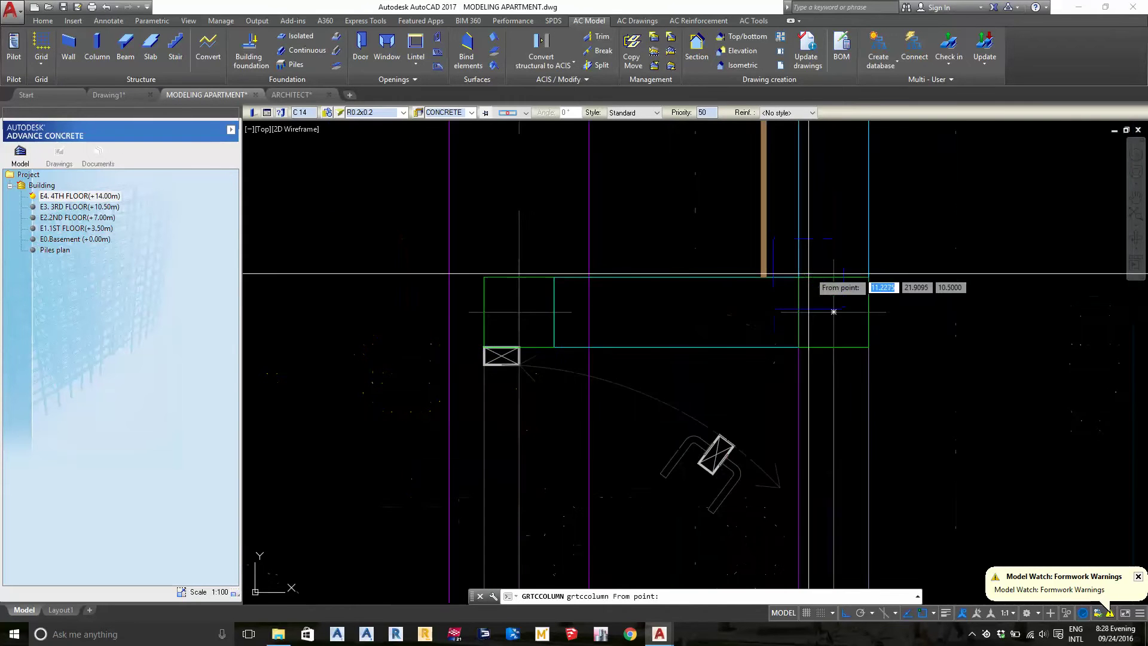
click(663, 312)
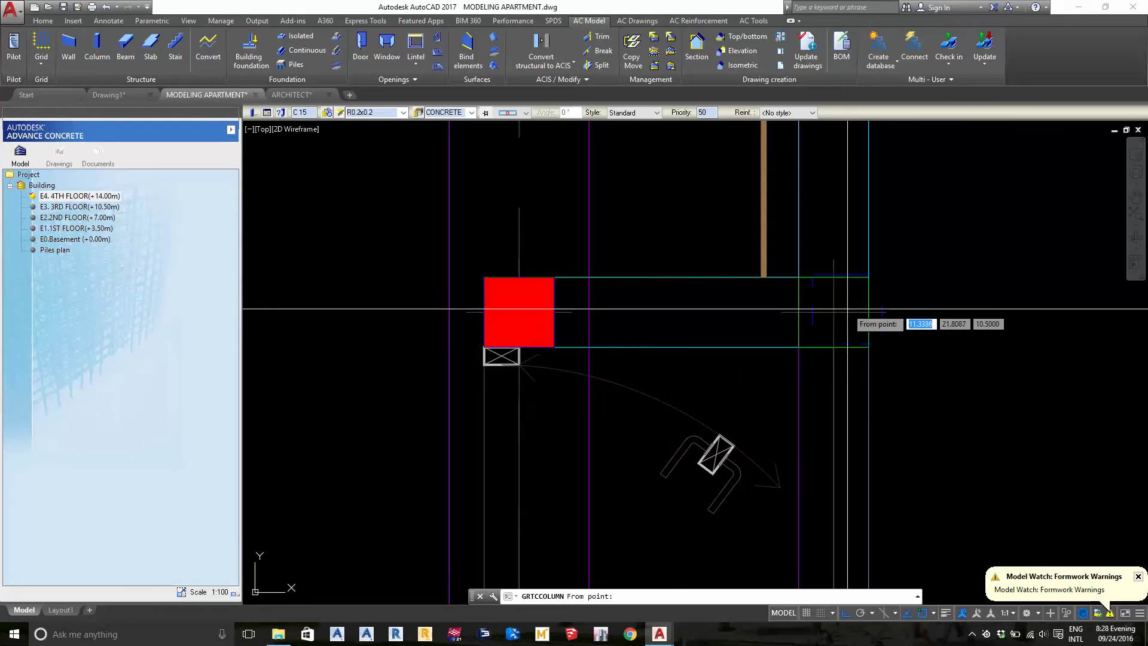
click(833, 311)
click(833, 312)
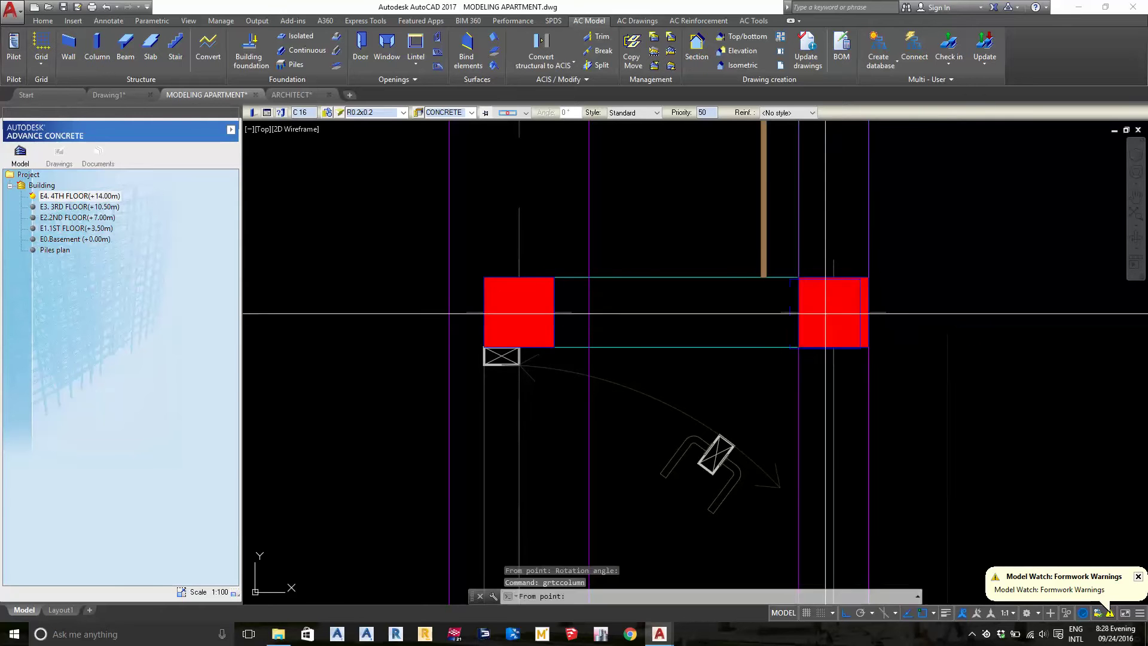
scroll(777, 311, up, 3)
scroll(780, 309, down, 2)
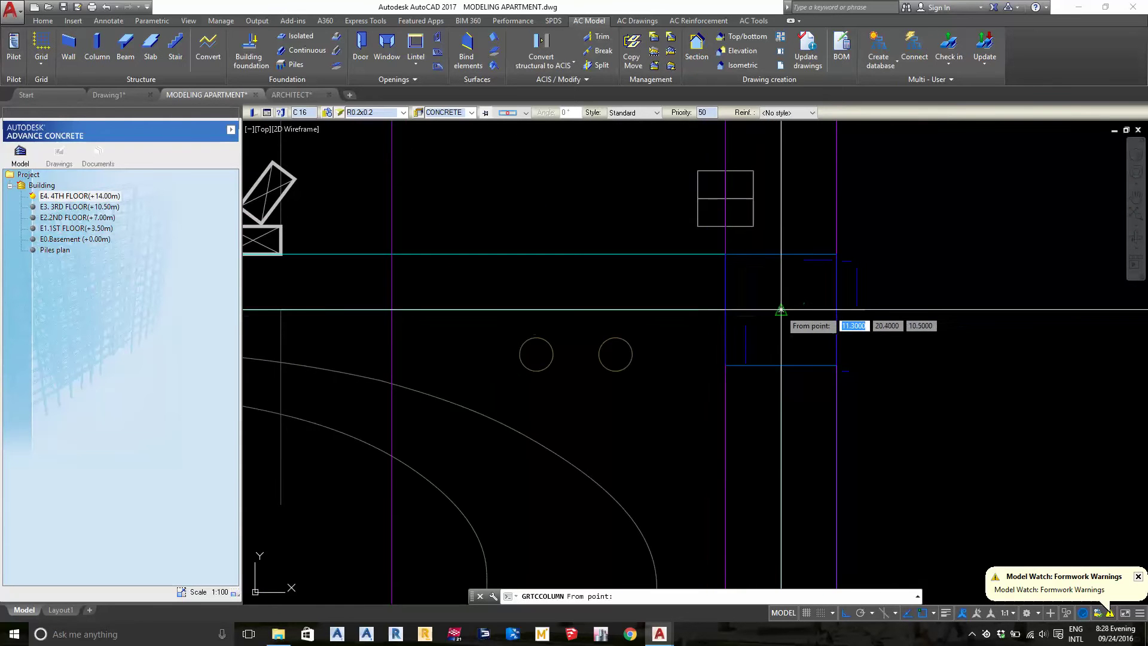
click(781, 309)
click(890, 320)
- Pan up to the lift shafts and end column placement
scroll(851, 215, down, 2)
scroll(851, 214, down, 2)
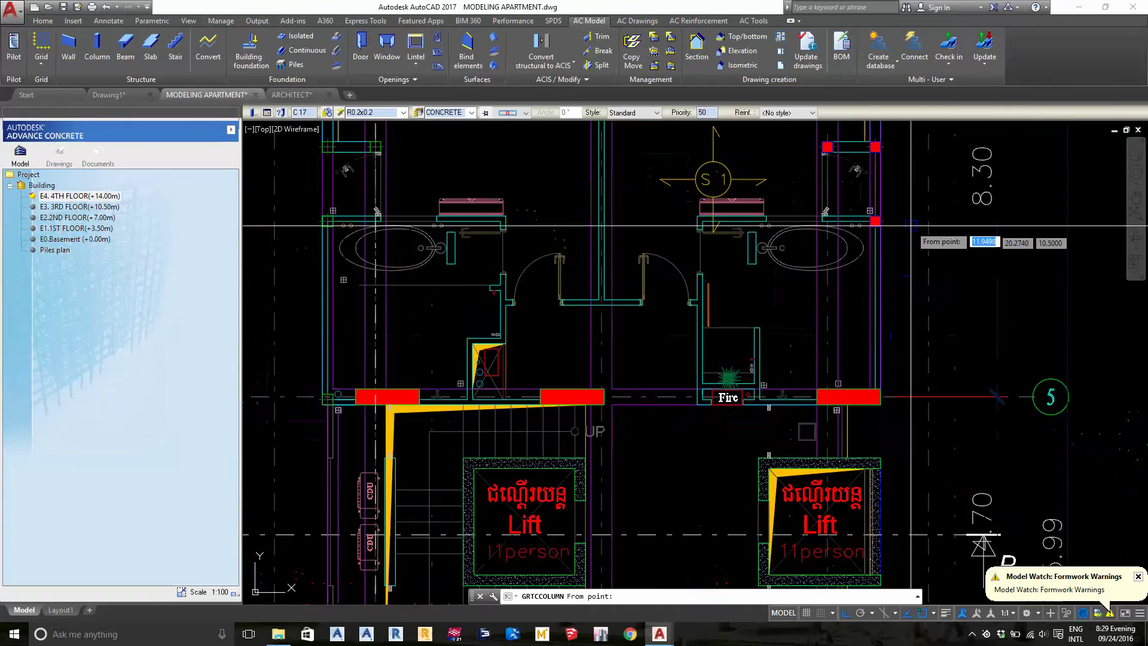
mouse_move(903, 413)
middle_down()
mouse_move(928, 171)
mouse_move(999, 95)
middle_up()
scroll(765, 243, up, 6)
key(Escape)
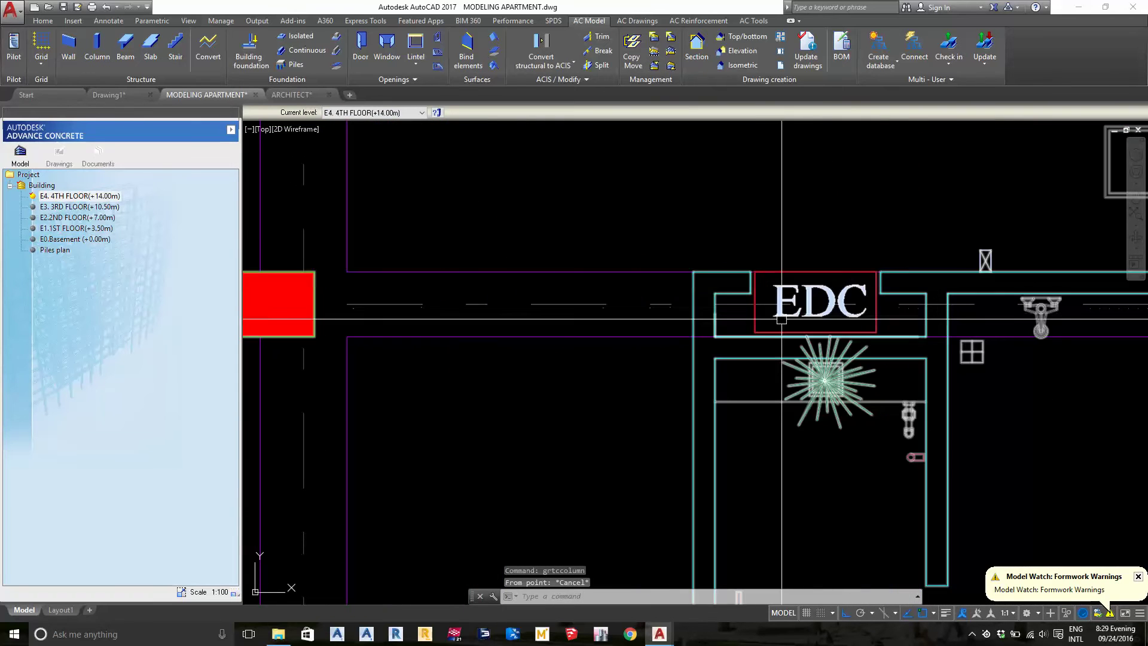
middle_drag(759, 375, 751, 348)
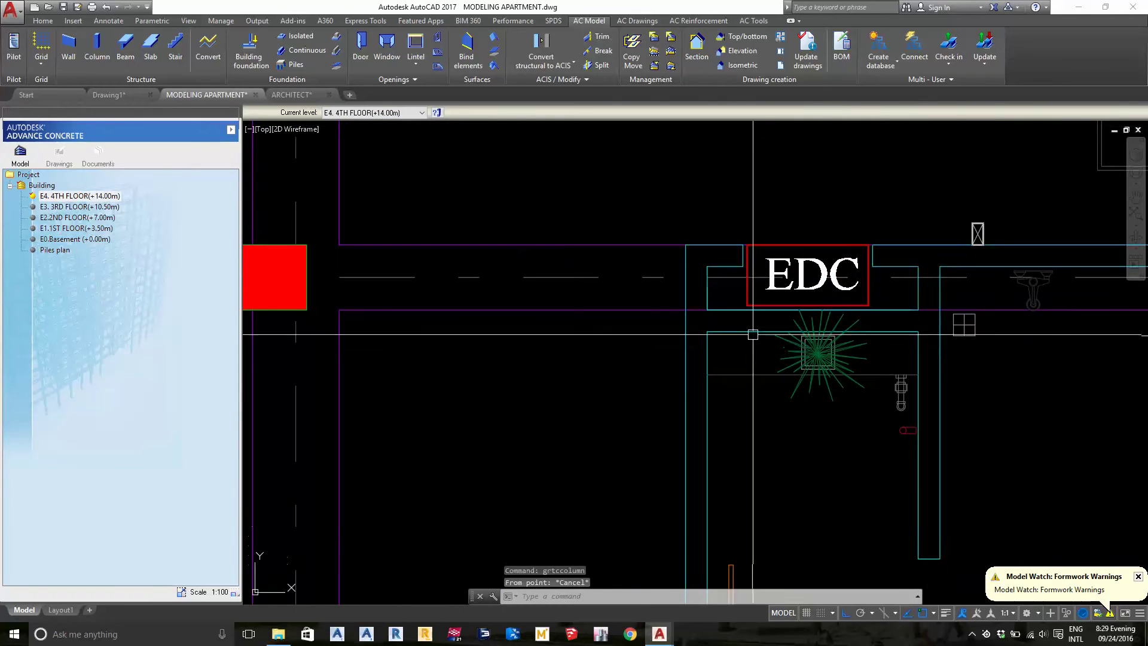
scroll(753, 334, down, 4)
scroll(827, 285, up, 3)
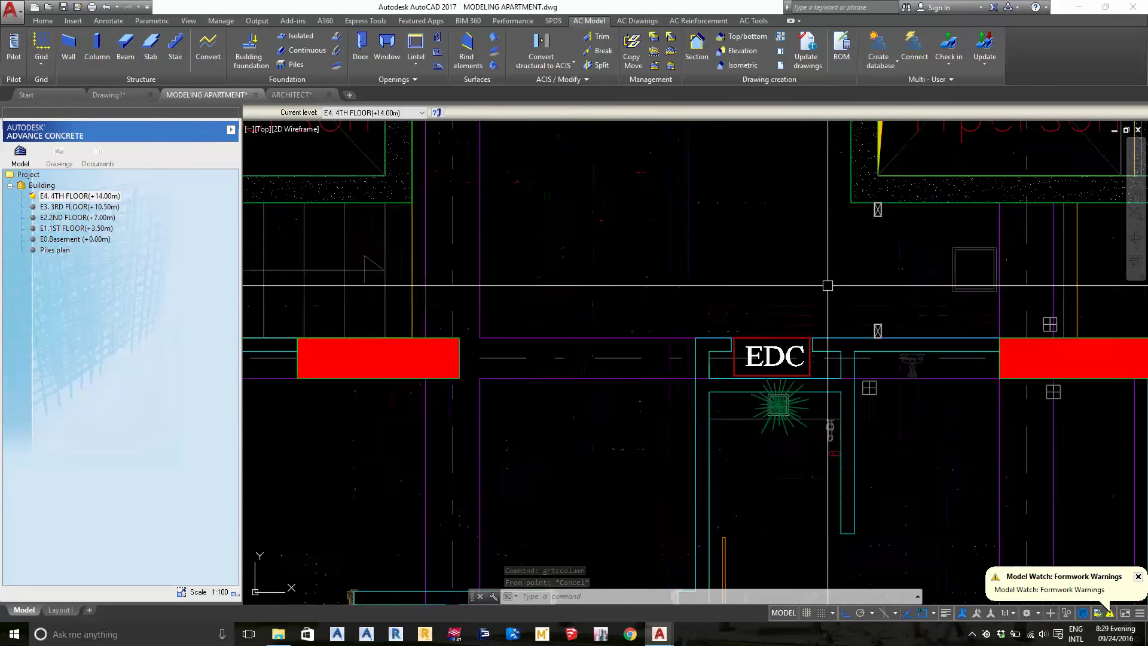
scroll(767, 376, down, 2)
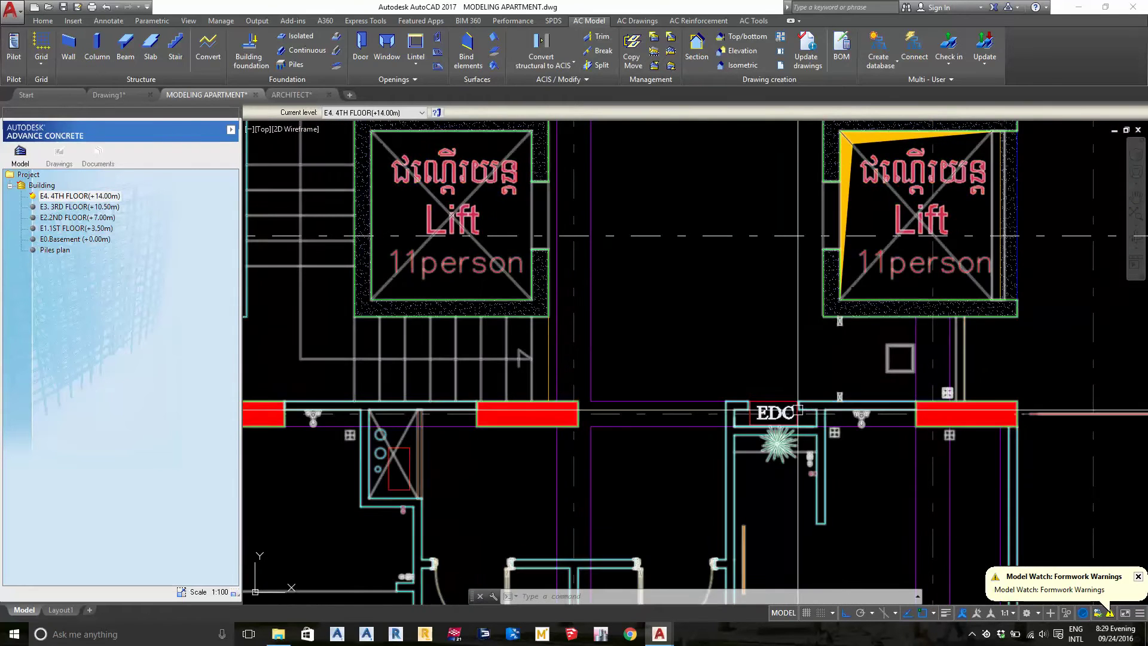
middle_drag(453, 199, 540, 327)
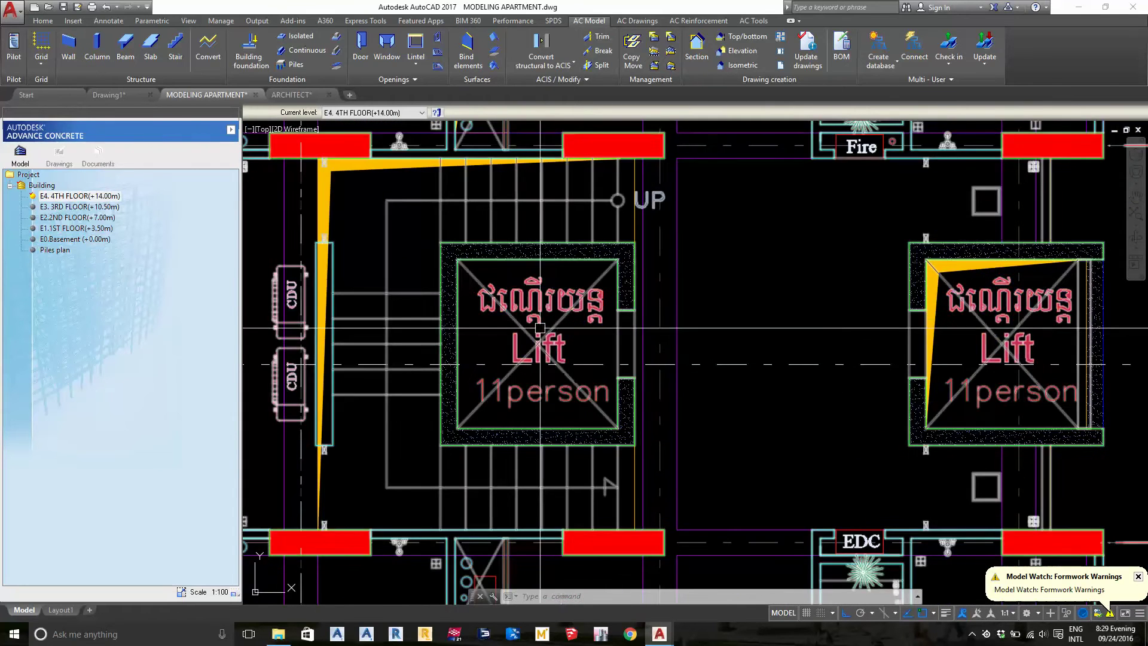
middle_drag(895, 302, 829, 306)
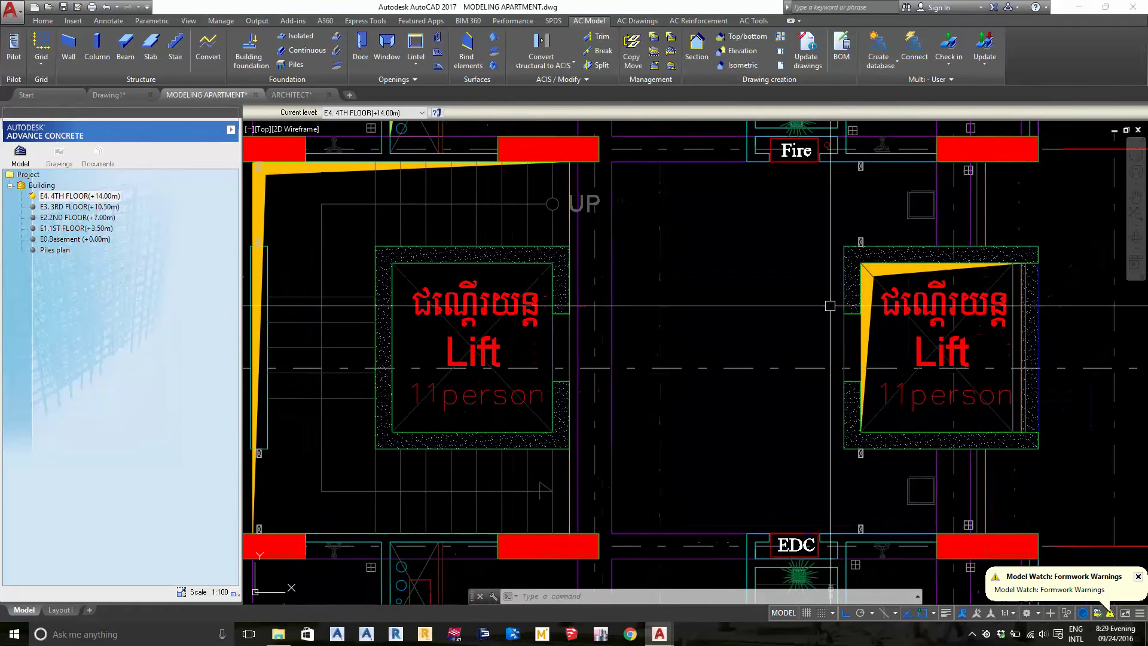
scroll(460, 268, down, 3)
scroll(442, 281, up, 1)
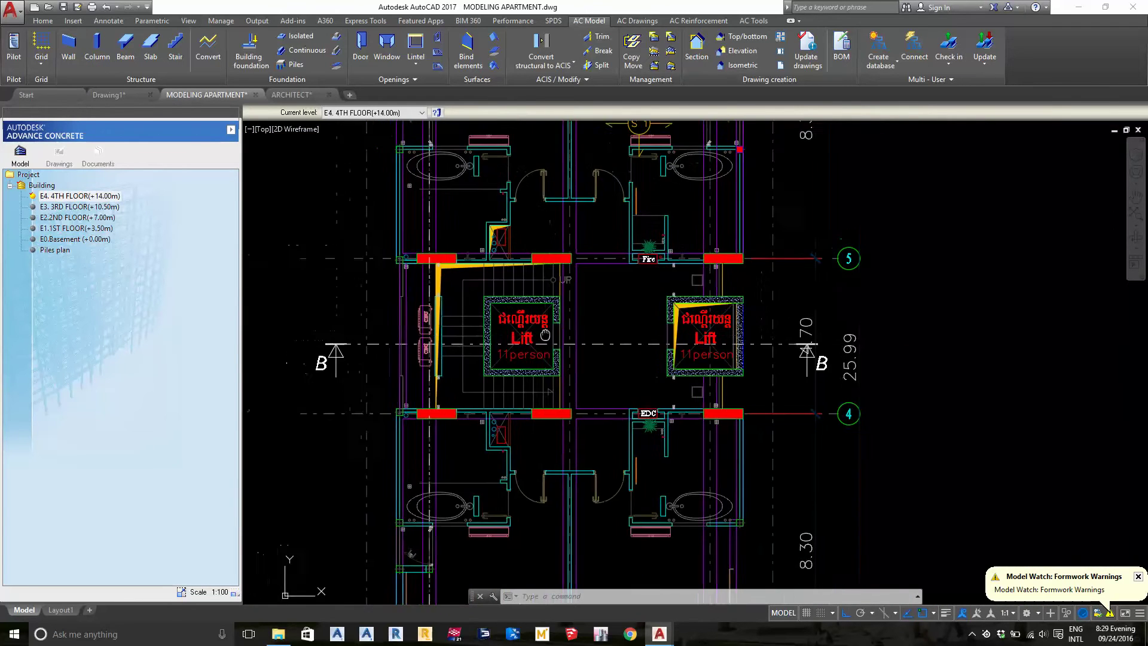
scroll(436, 288, up, 1)
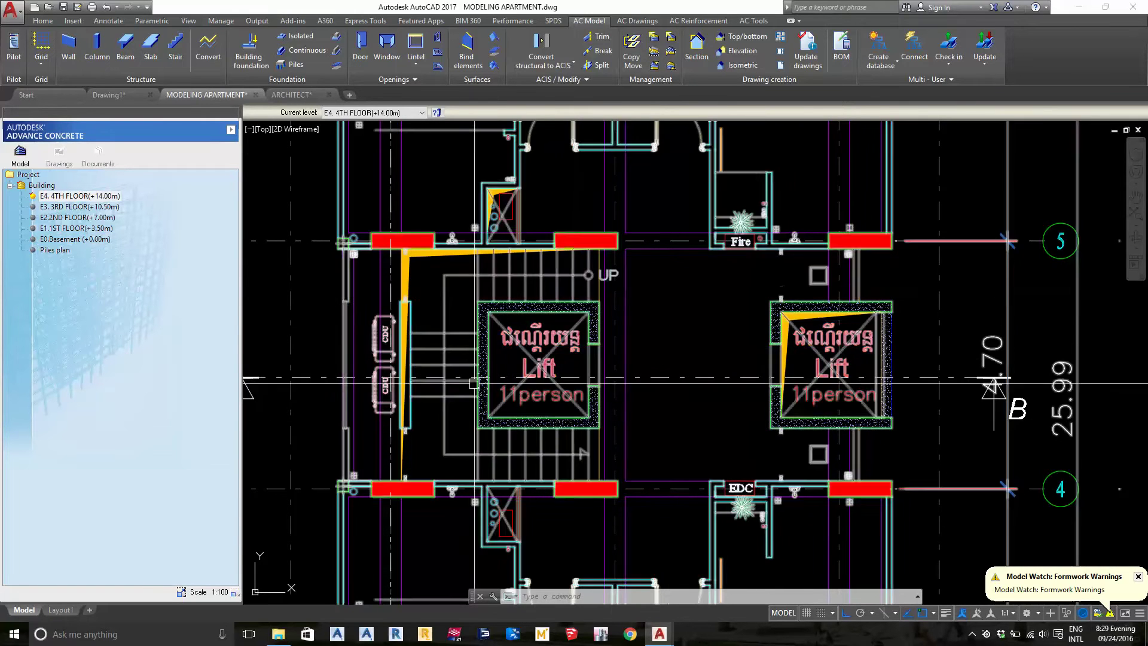
scroll(811, 585, up, 4)
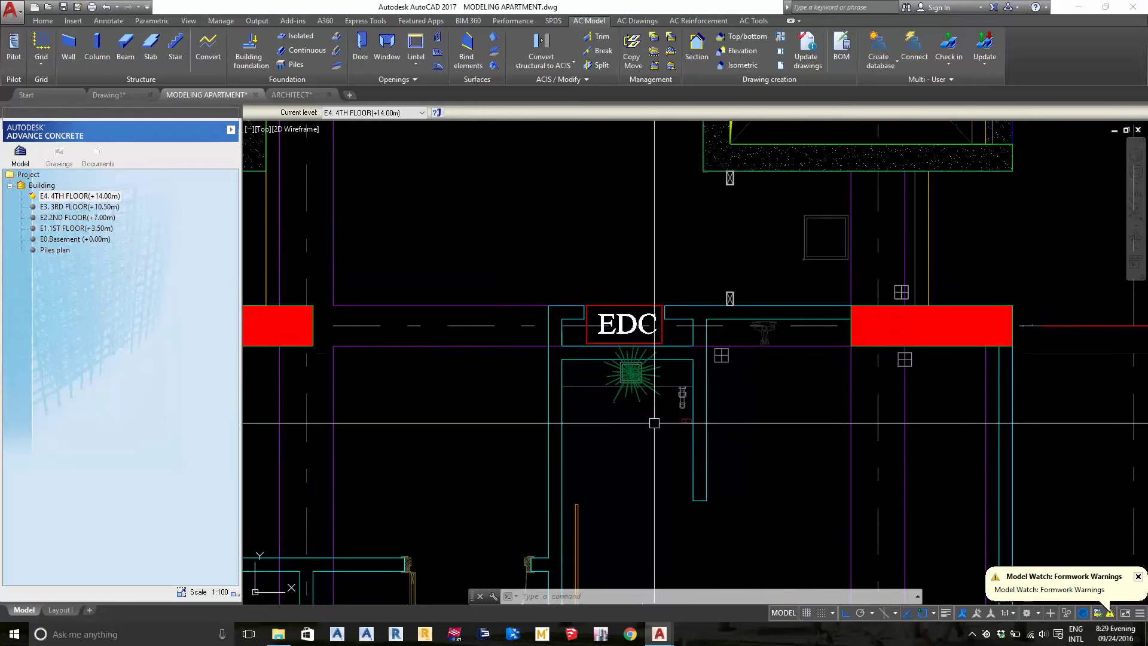
middle_drag(654, 423, 653, 342)
scroll(653, 343, down, 4)
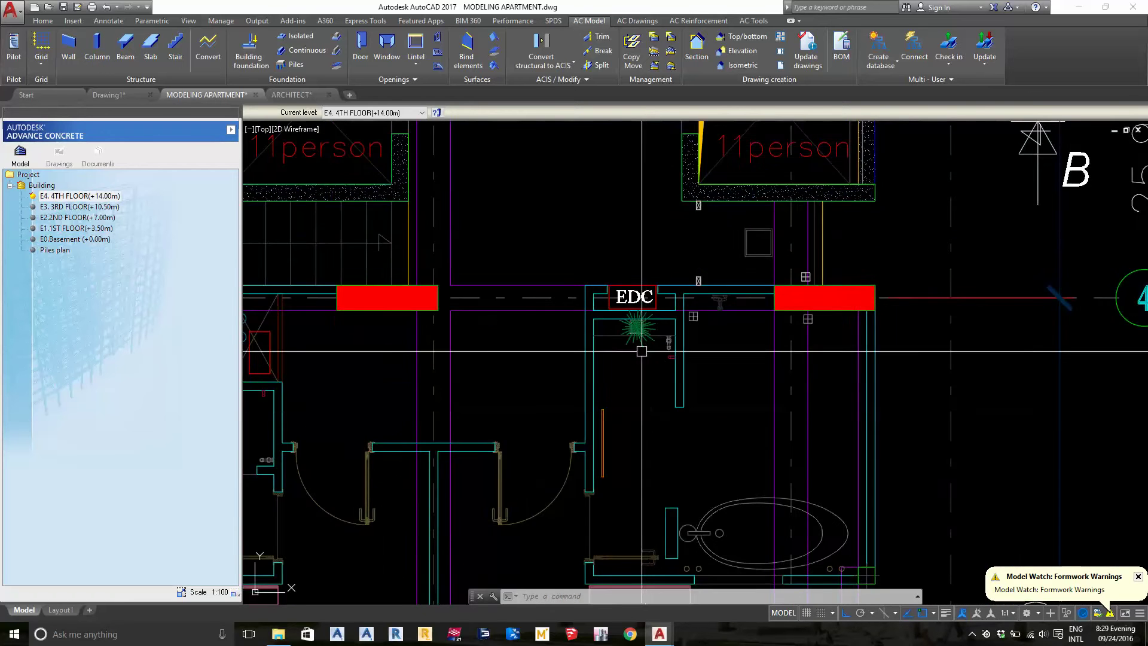
scroll(634, 250, up, 4)
scroll(634, 250, down, 3)
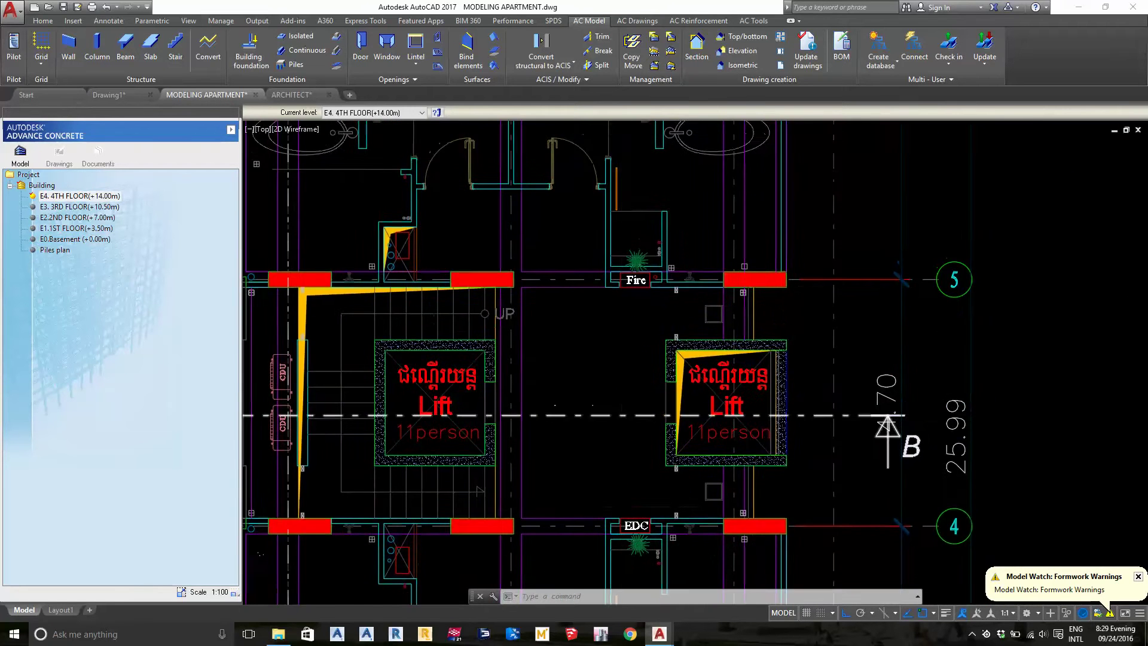
scroll(603, 477, down, 3)
scroll(604, 476, up, 3)
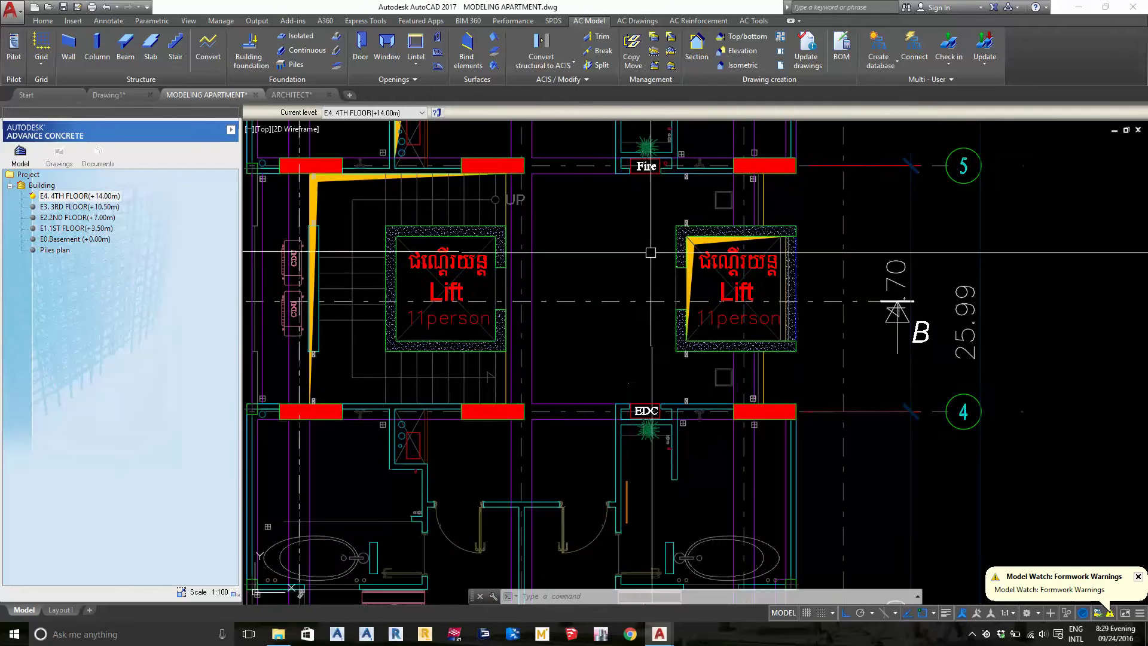
scroll(662, 347, up, 1)
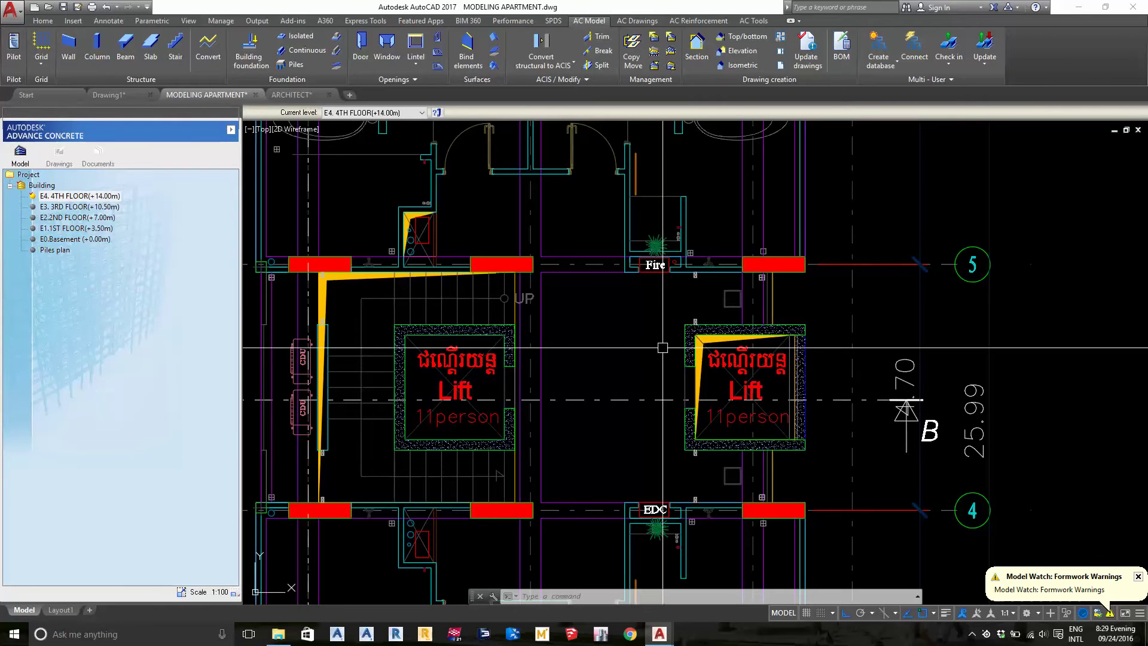
middle_drag(681, 420, 695, 401)
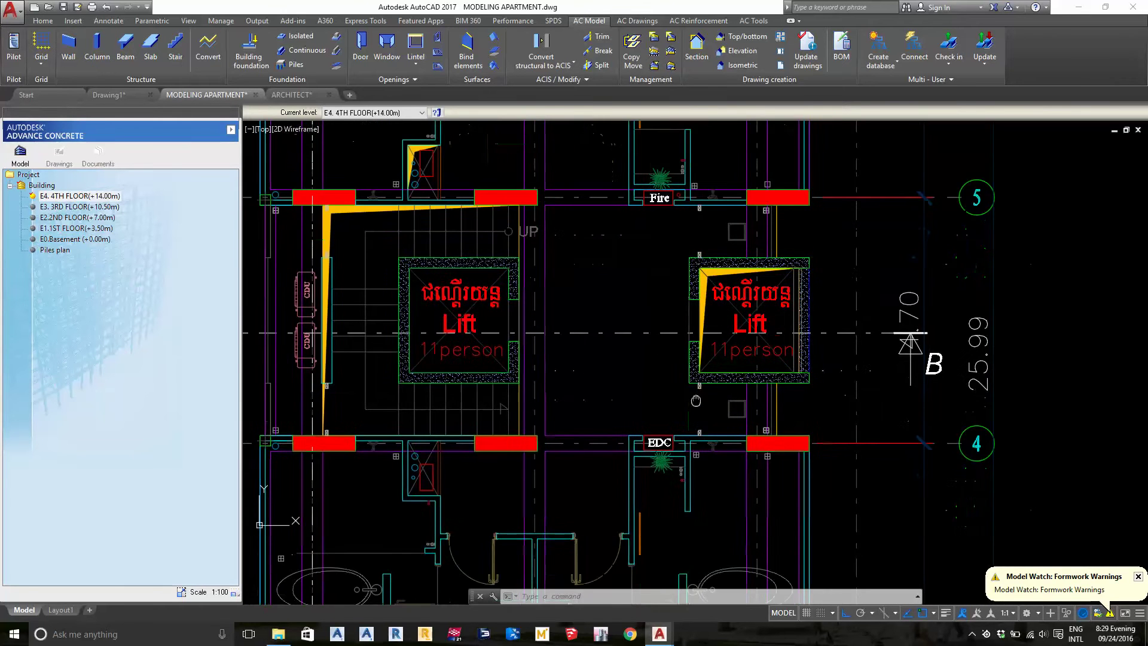
scroll(647, 445, up, 5)
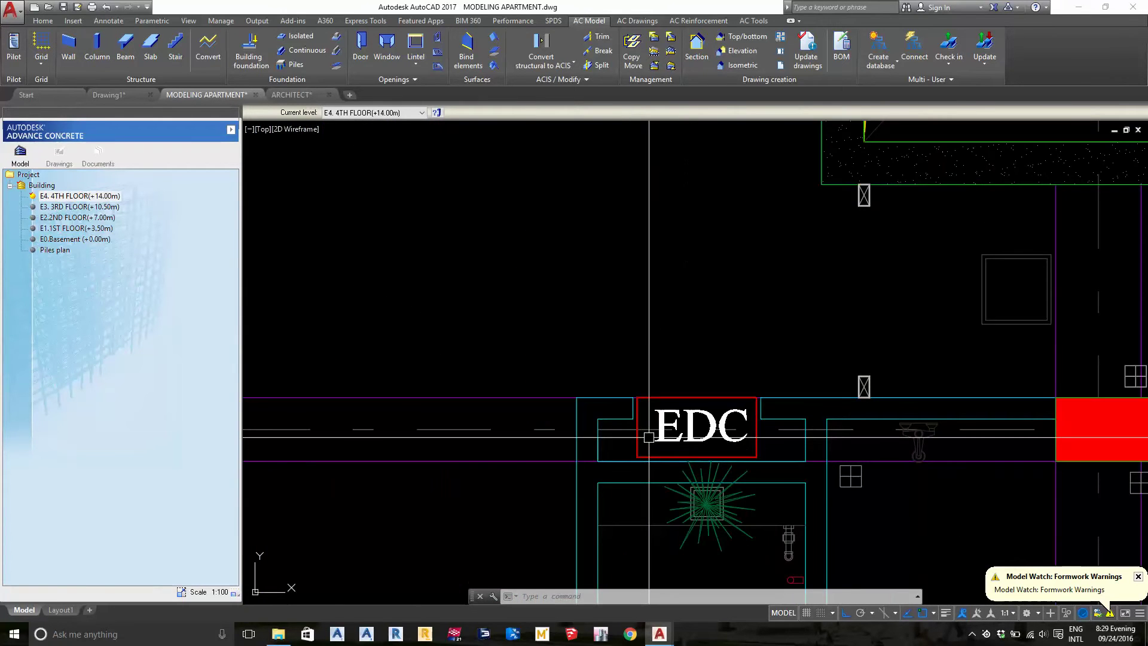
text(REC)
- Draw a rectangle enclosing the EDC duct box
key(Return)
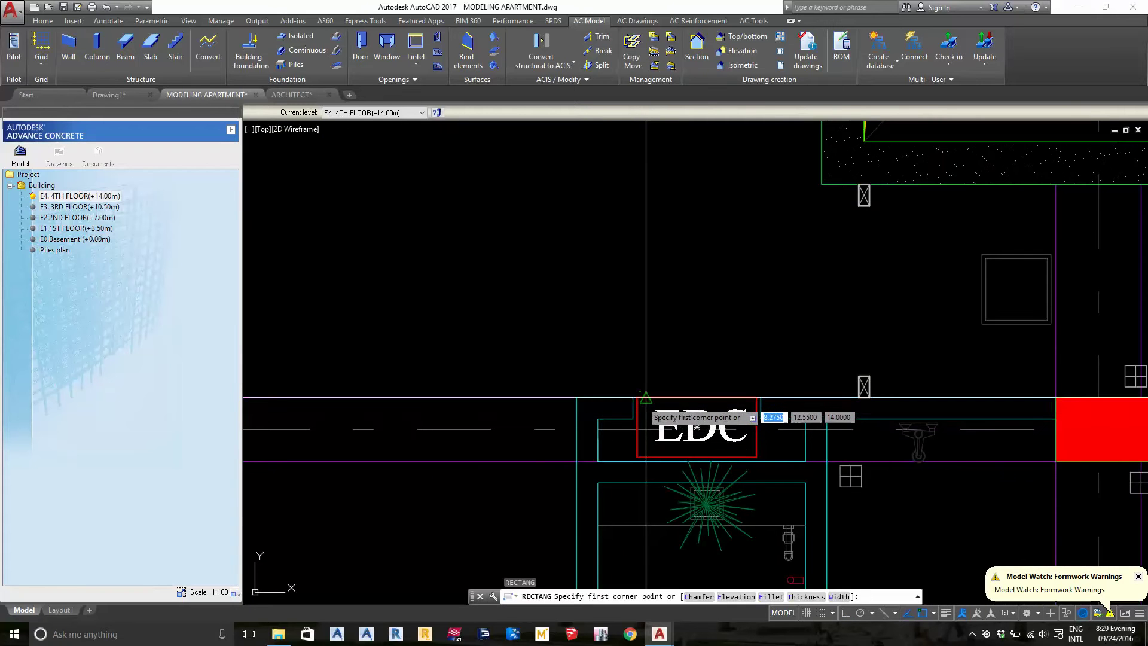
click(637, 397)
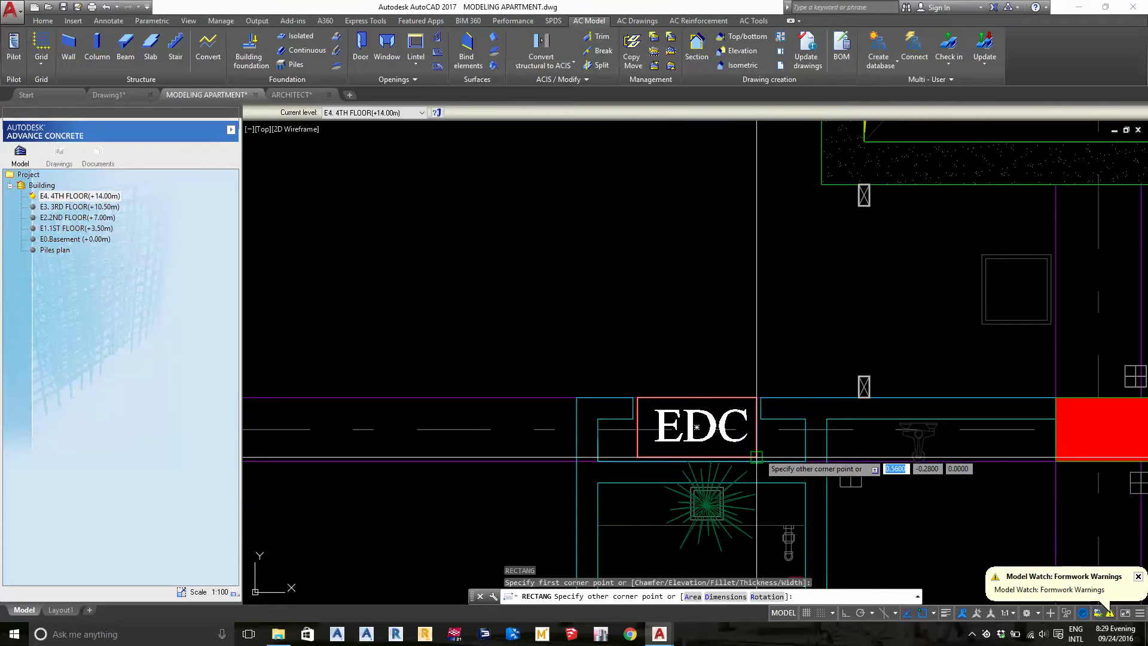
click(756, 457)
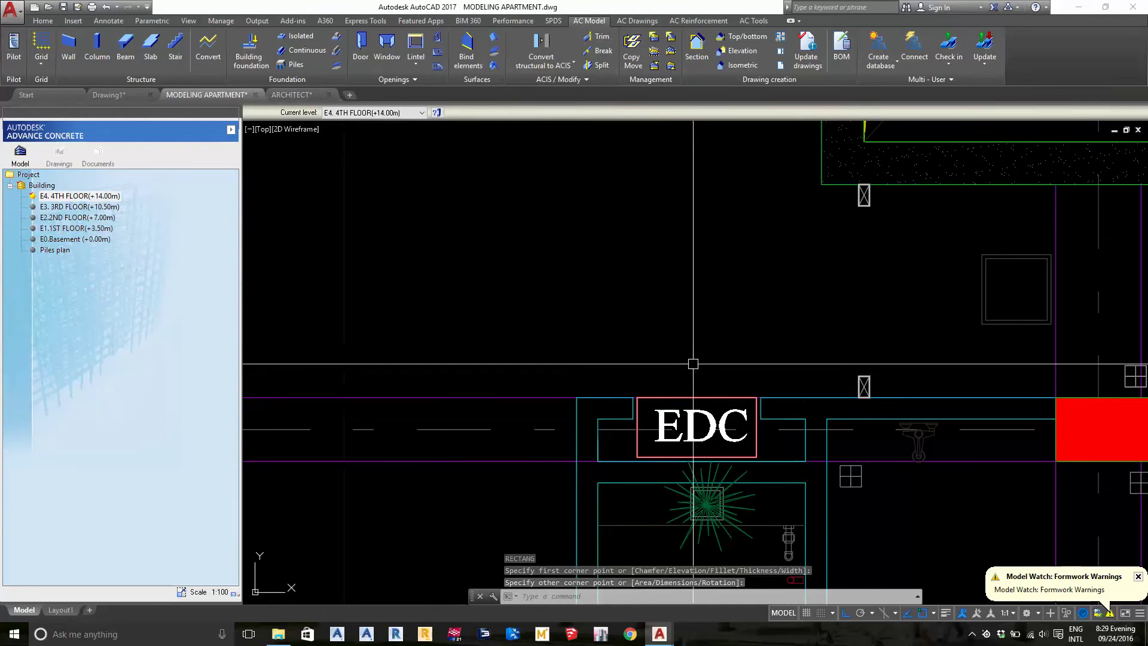
middle_drag(693, 364, 693, 360)
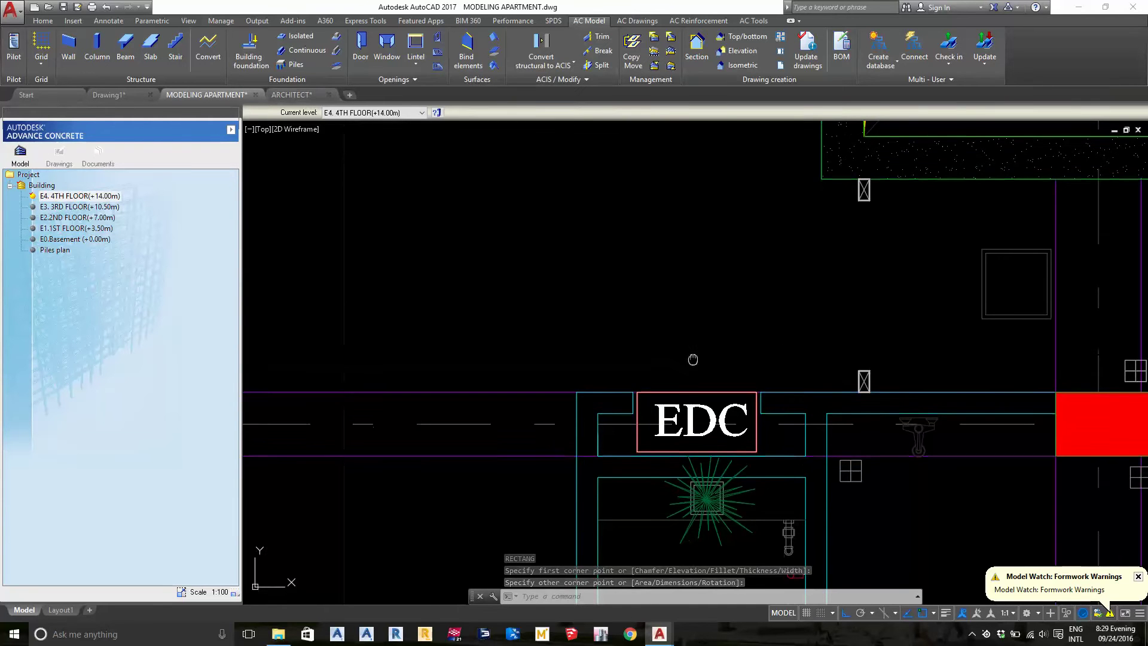
- Convert the EDC rectangle polyline into a concrete slab hole
click(208, 46)
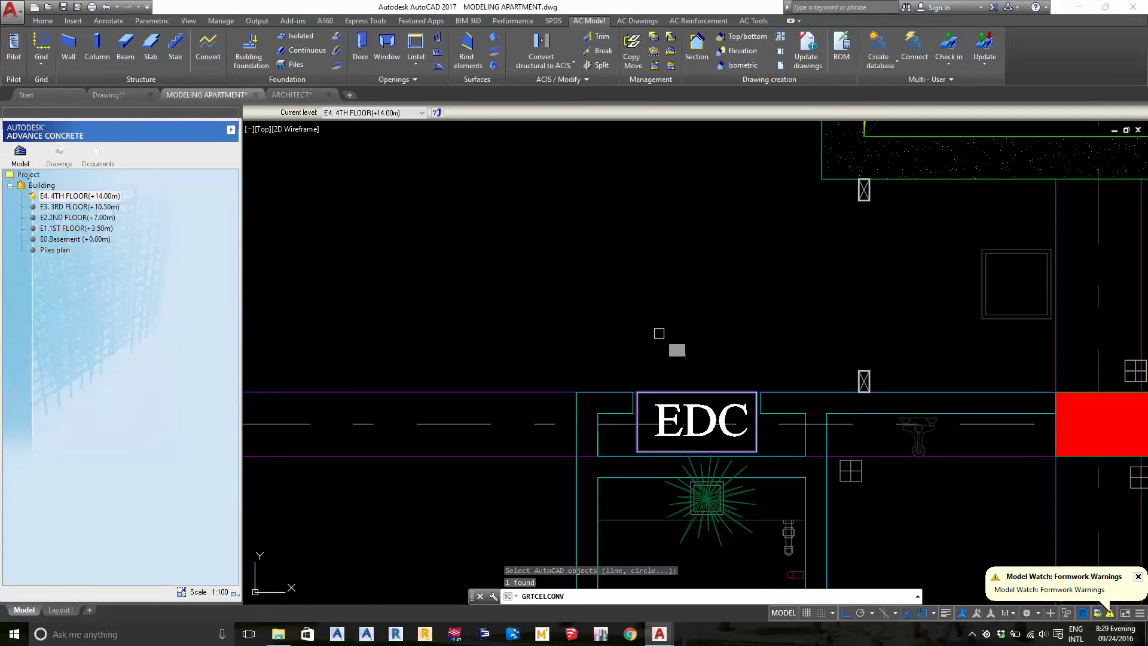
key(Return)
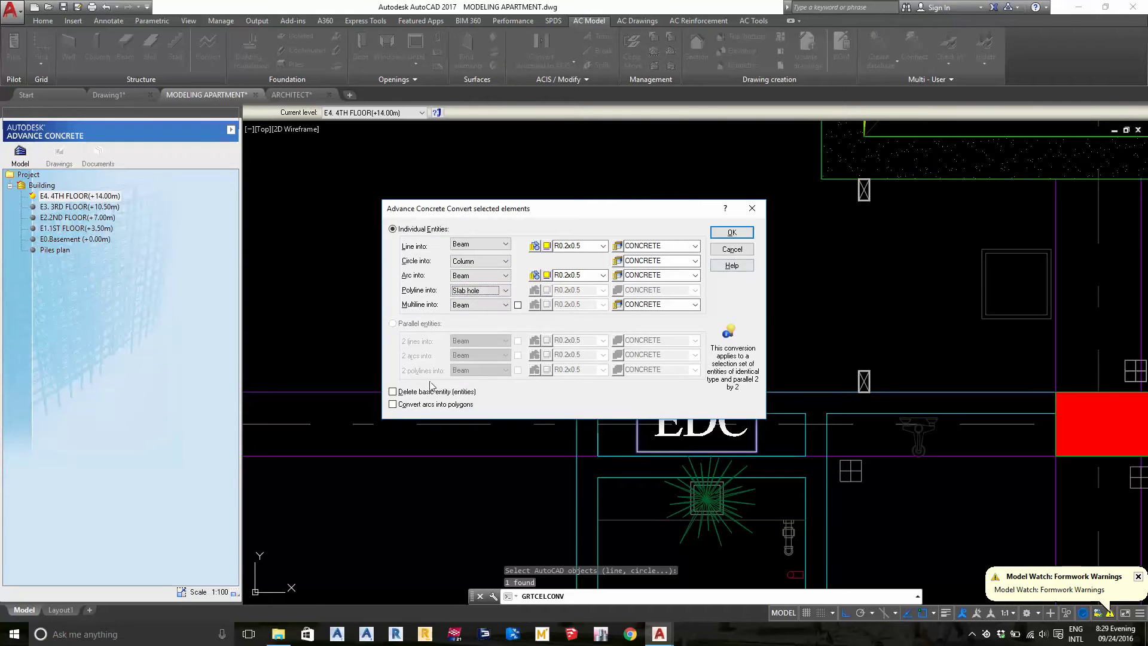
click(731, 237)
scroll(717, 431, up, 2)
scroll(712, 418, down, 2)
scroll(729, 443, up, 4)
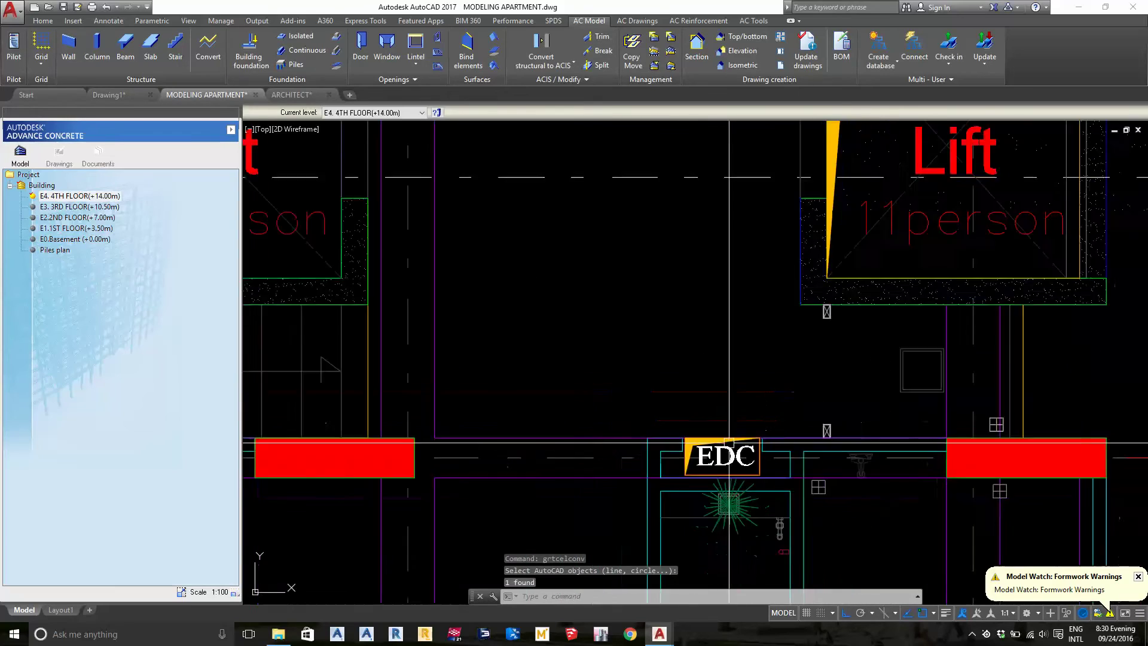
scroll(729, 443, down, 3)
scroll(749, 498, down, 1)
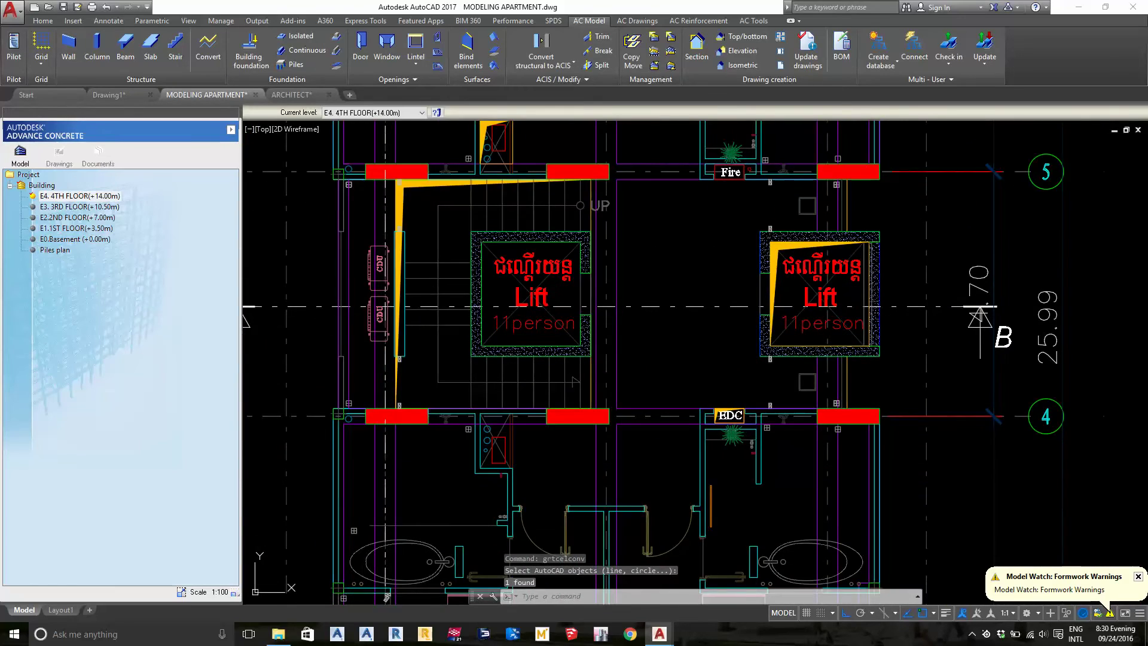
- Orbit the plan into a tilted 3D view shown shaded with edges
shift+middle_drag(386, 596, 833, 361)
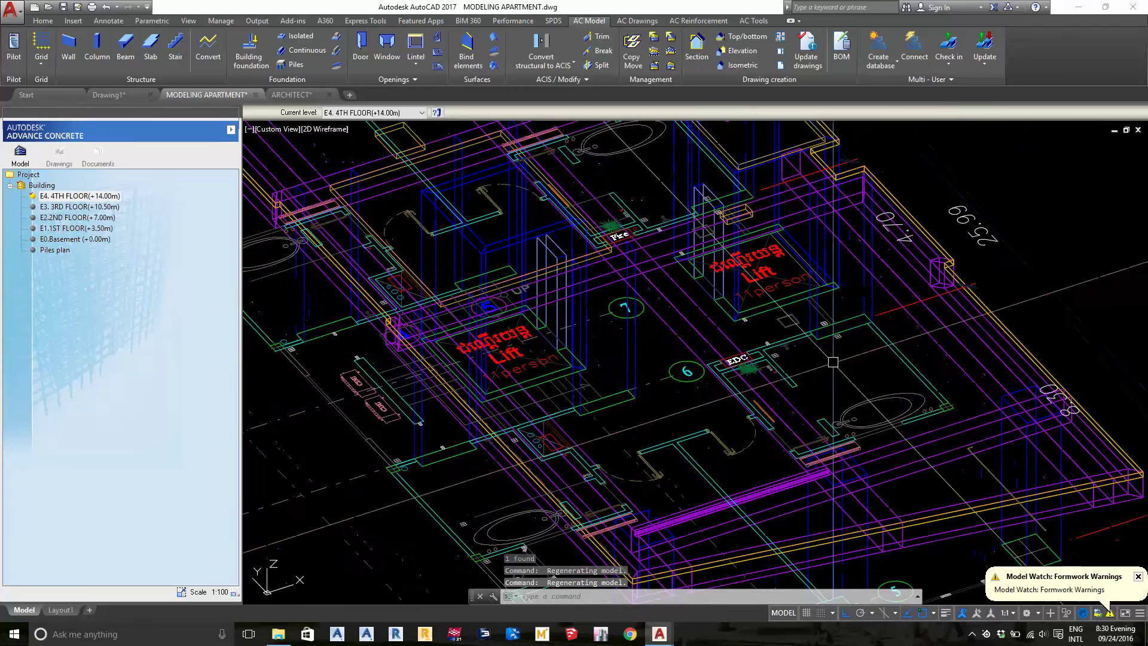
click(324, 129)
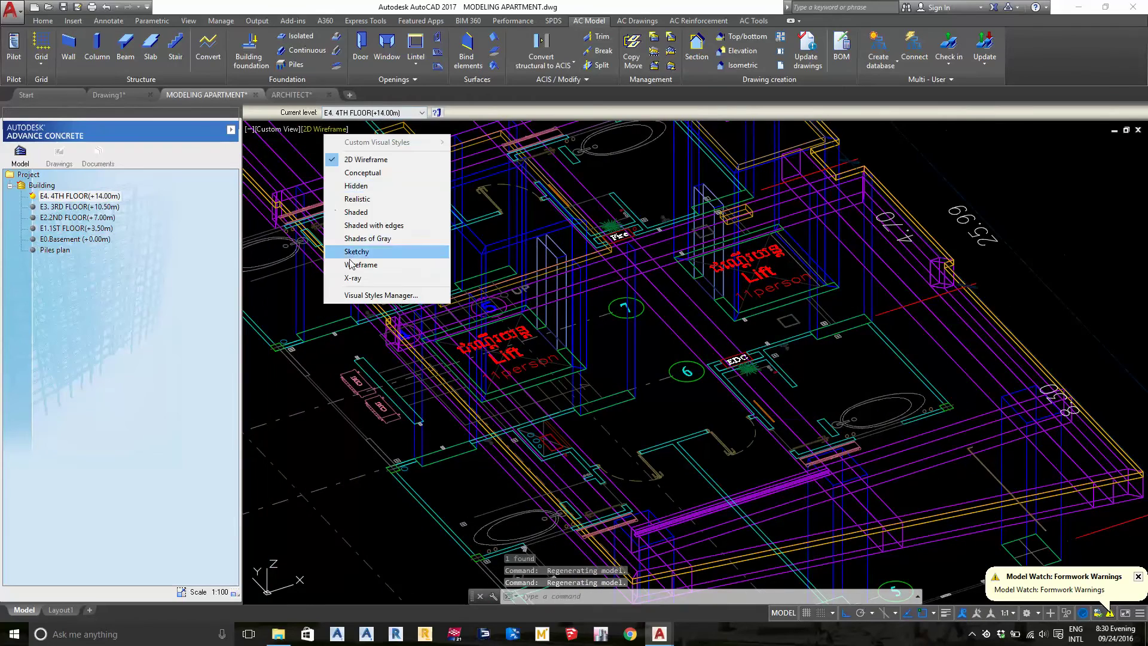
click(392, 225)
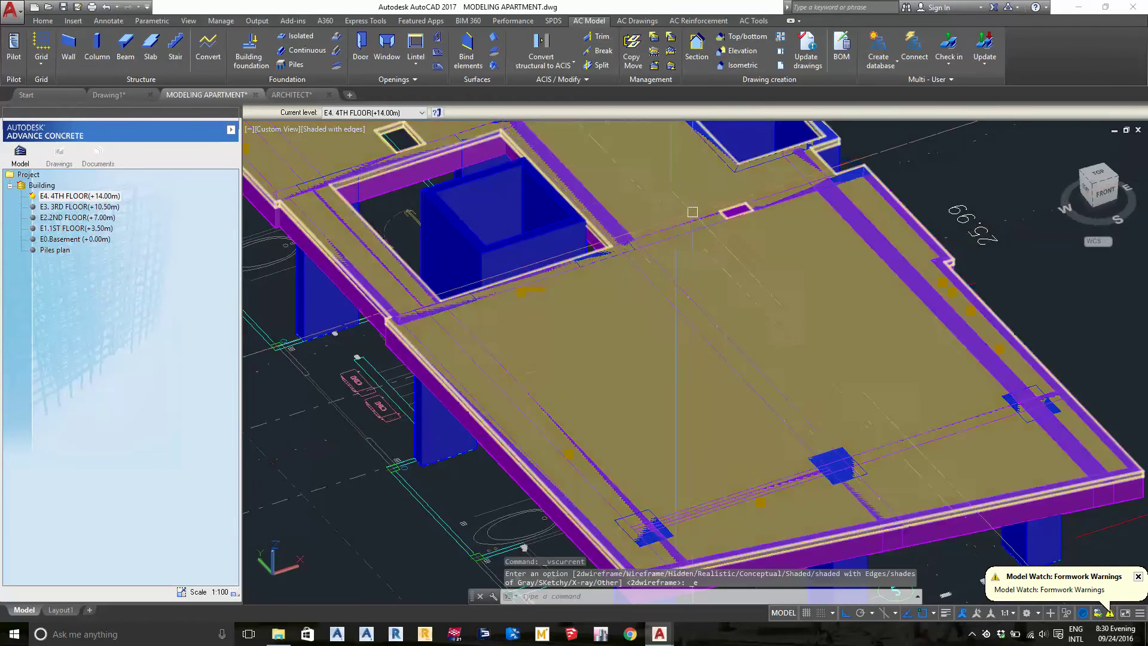
scroll(746, 343, up, 3)
scroll(668, 410, up, 2)
scroll(669, 409, down, 5)
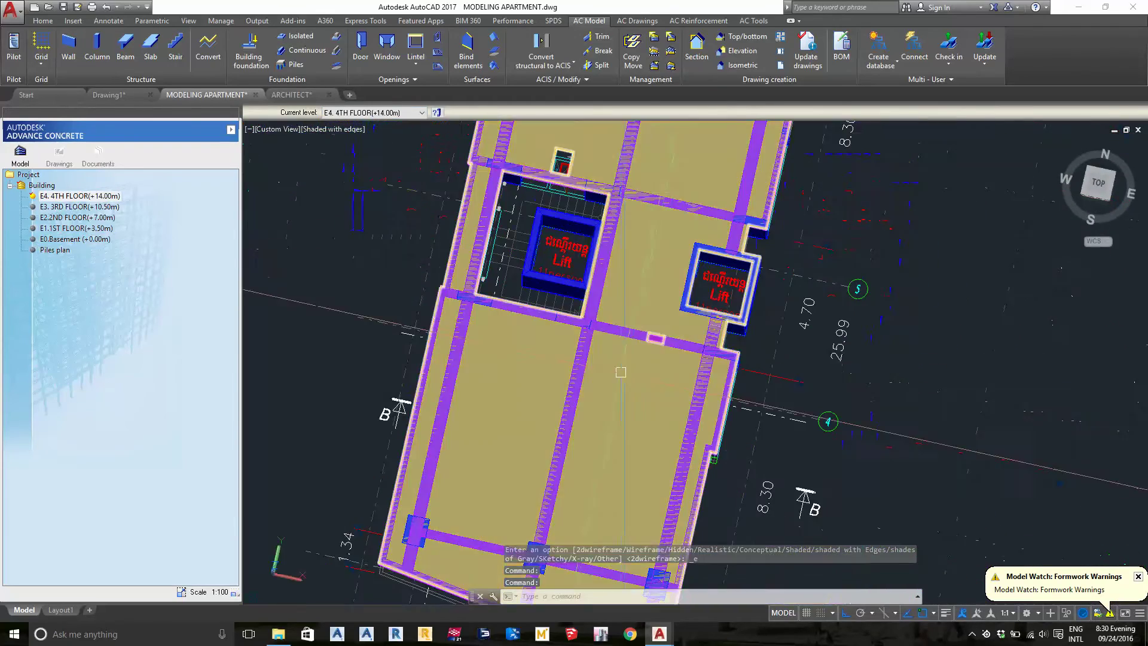
scroll(599, 300, up, 1)
mouse_move(599, 300)
middle_down()
mouse_move(591, 448)
mouse_move(586, 209)
mouse_move(453, 219)
mouse_move(372, 324)
mouse_move(384, 382)
middle_up()
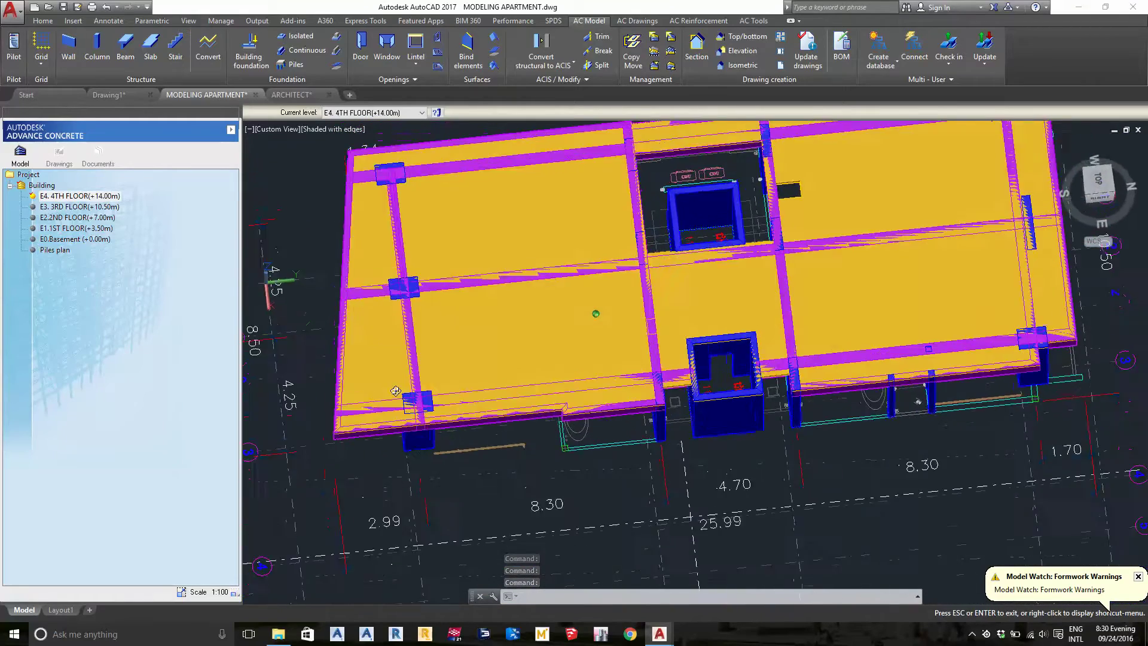
scroll(741, 197, up, 3)
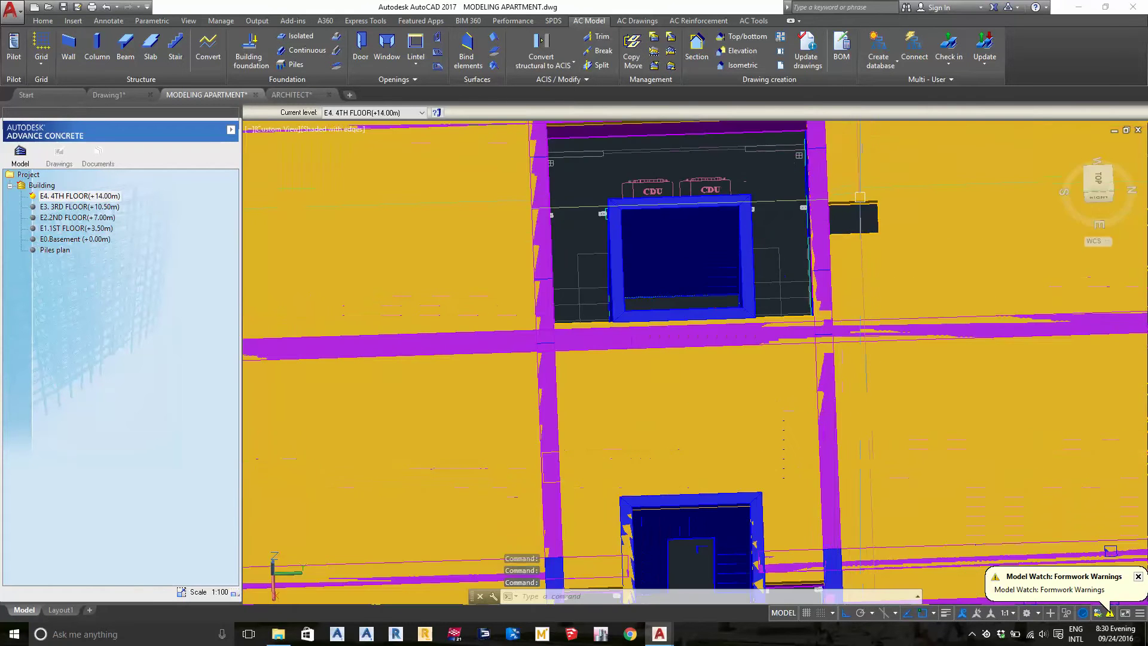
scroll(789, 251, down, 2)
scroll(789, 251, down, 2)
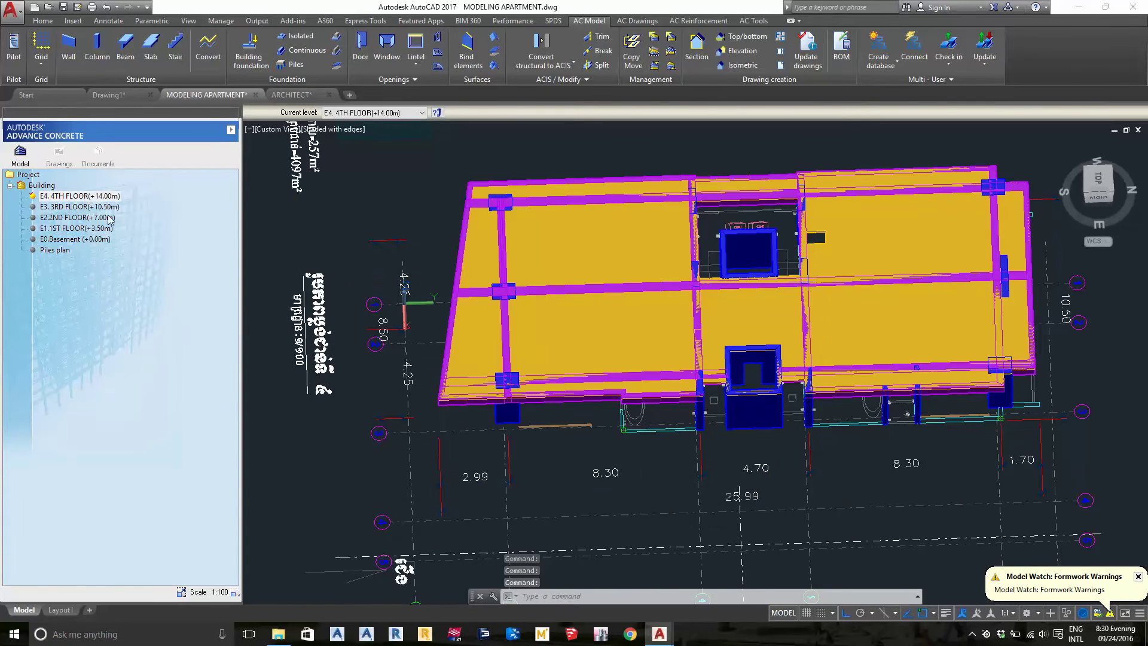
- Set a 0,0,1 top viewpoint with -VPOINT and switch the visual style to 2D Wireframe
text(-vpoint)
key(Return)
text(0,0,1)
key(Return)
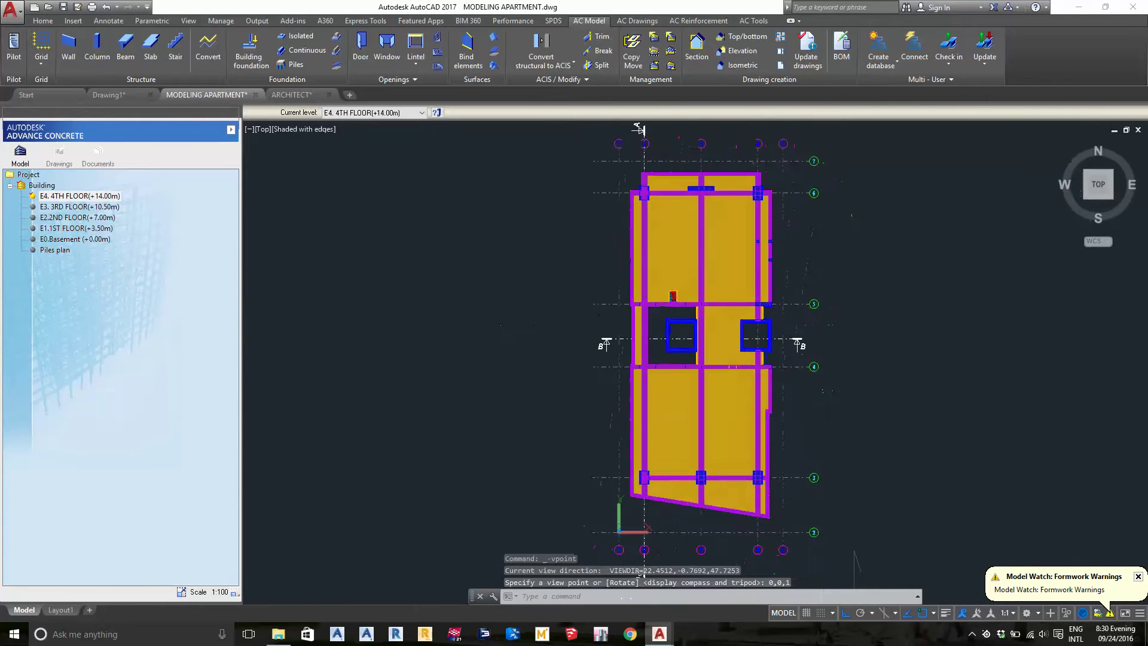
scroll(674, 293, up, 5)
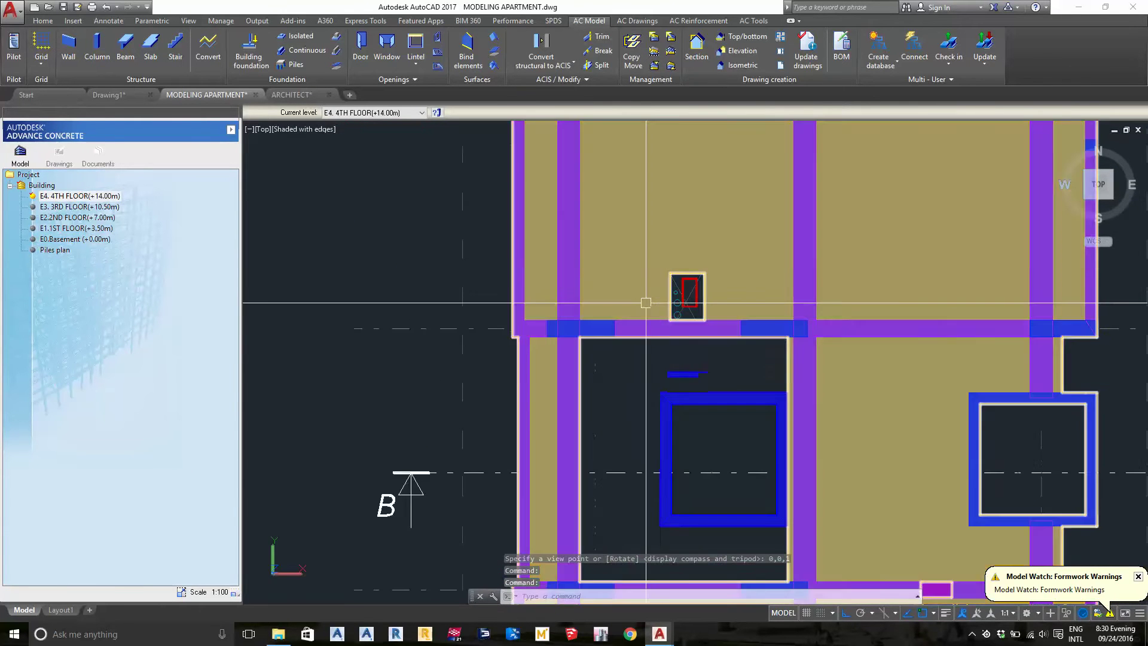
click(298, 130)
click(328, 157)
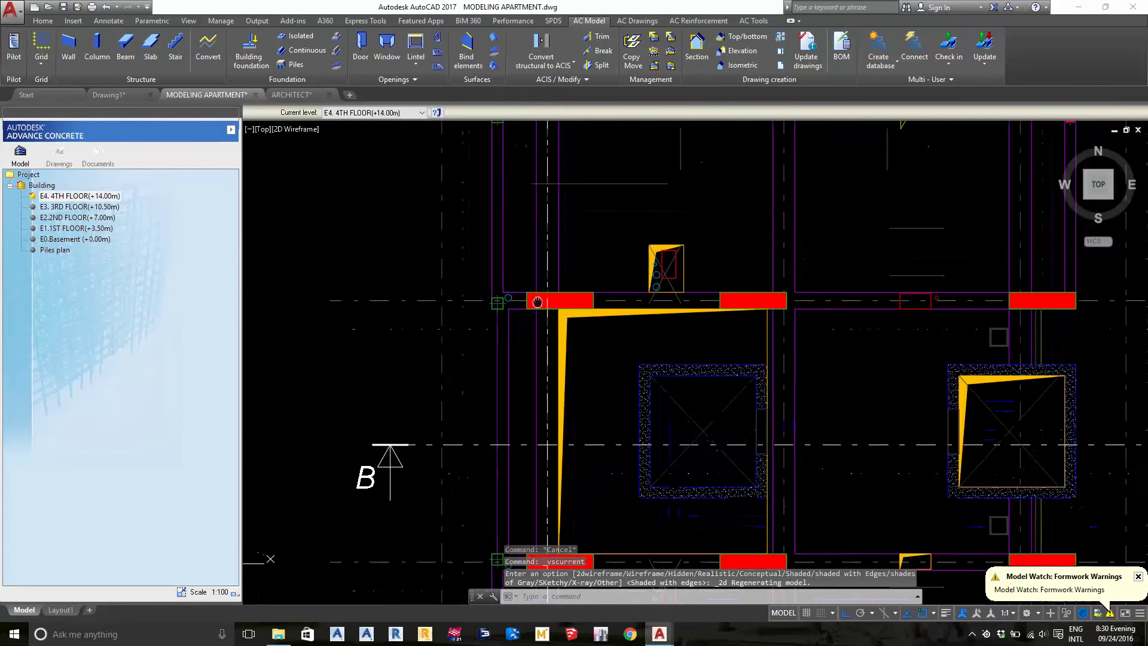
- Pan along the beam line and select the small stray yellow triangle
scroll(700, 283, up, 3)
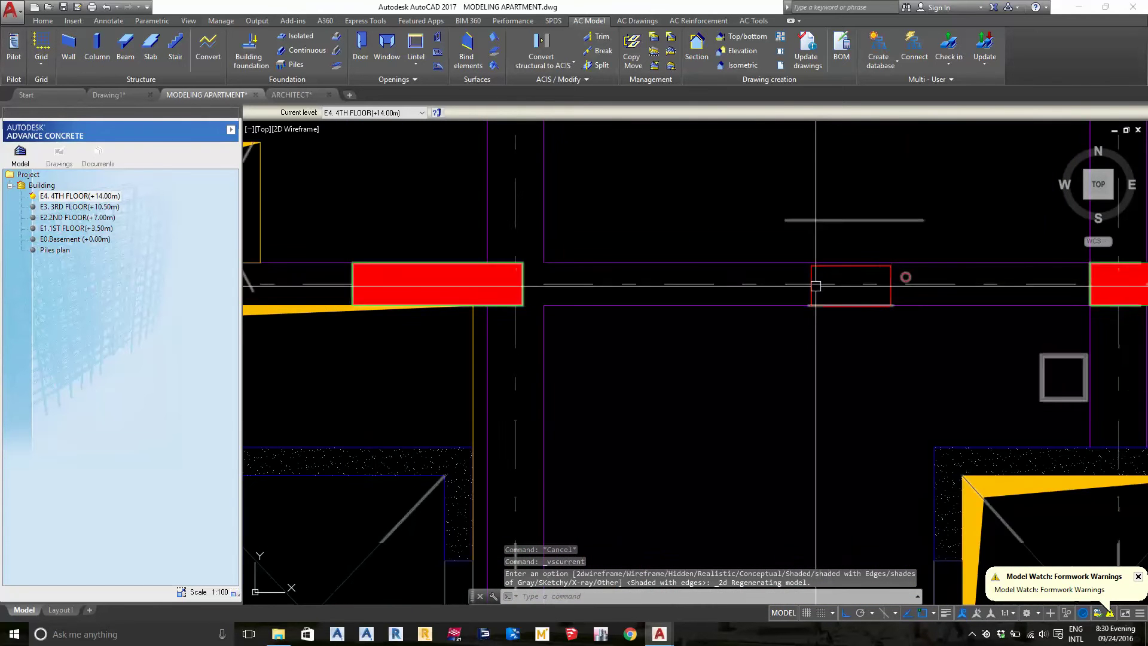
middle_drag(810, 301, 722, 329)
key(Escape)
key(Escape)
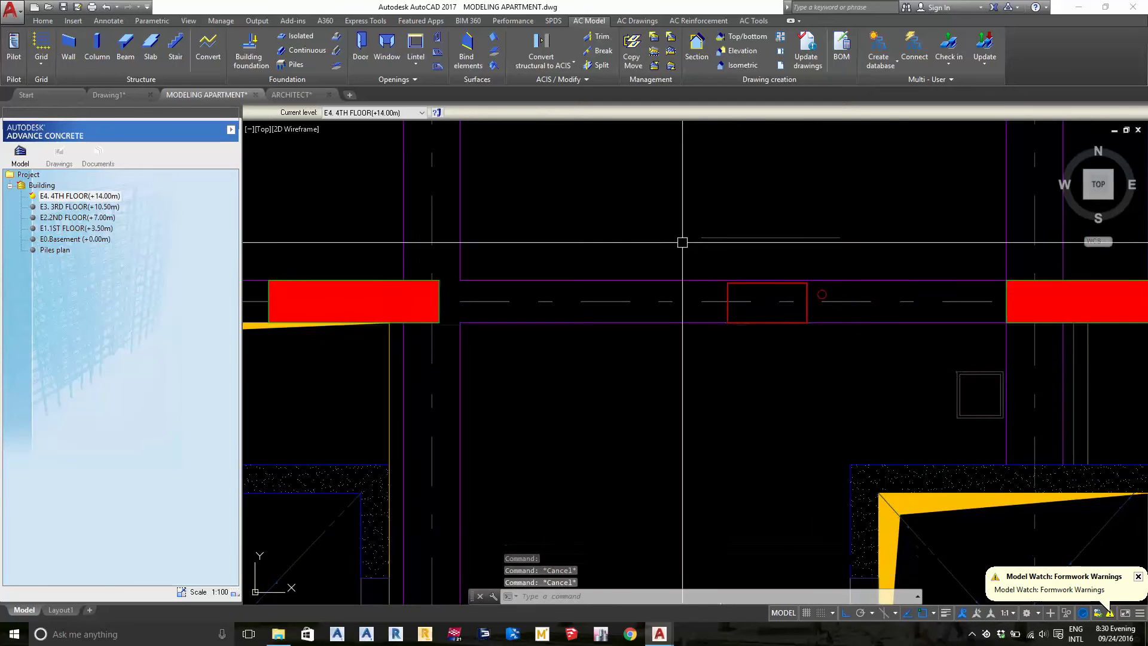
click(672, 239)
scroll(632, 300, down, 1)
scroll(638, 318, down, 3)
scroll(639, 318, down, 2)
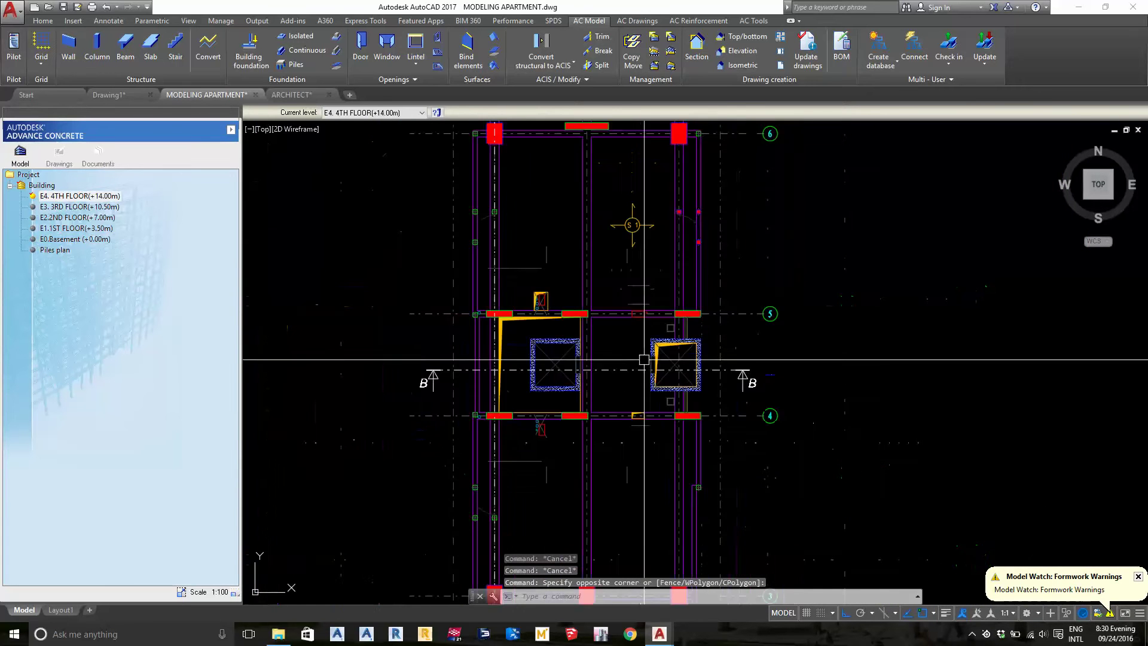
scroll(643, 334, up, 5)
scroll(648, 305, up, 3)
click(635, 298)
- Erase the selected stray element and recenter on the whole floor plan
scroll(634, 298, down, 1)
scroll(620, 322, up, 1)
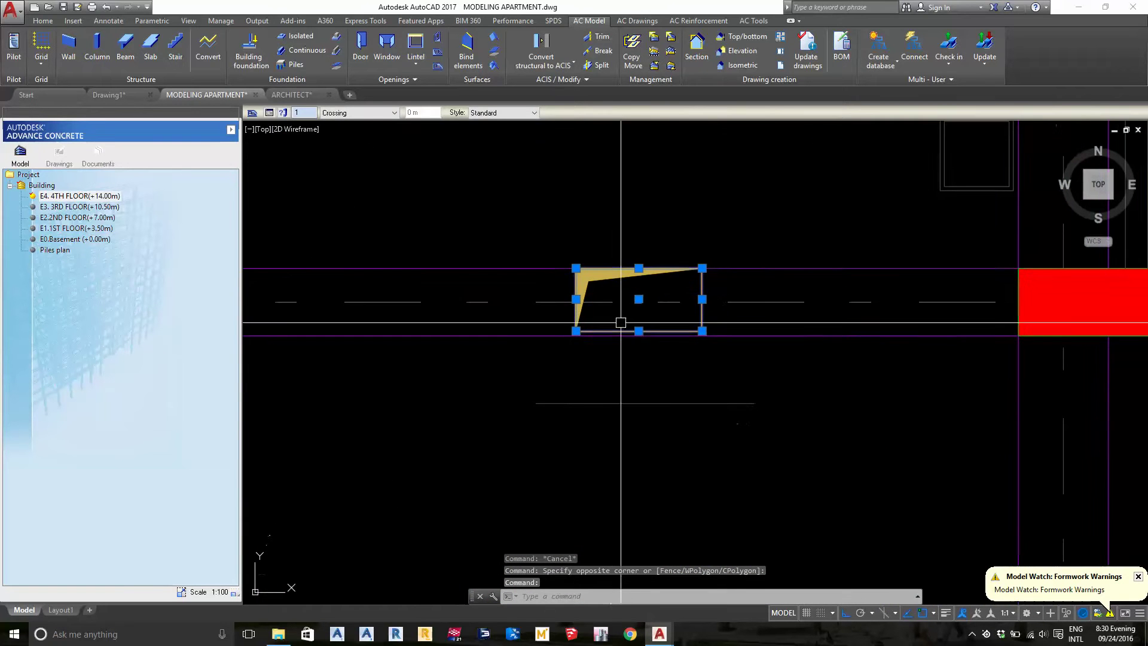
key(Return)
scroll(610, 326, down, 3)
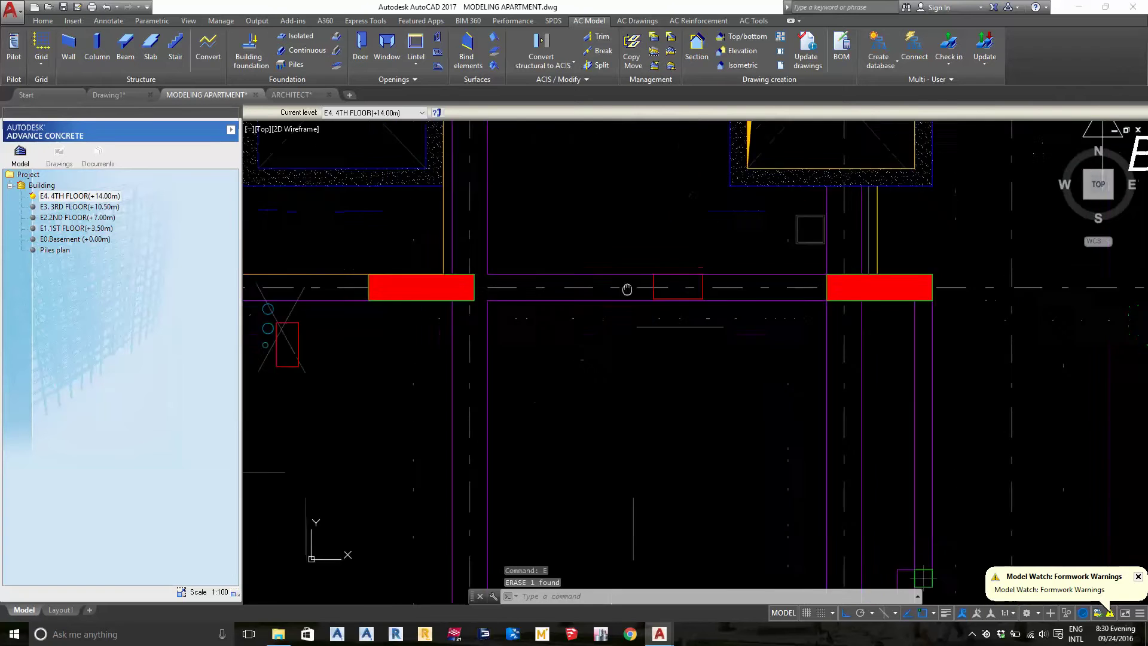
scroll(598, 319, down, 2)
middle_drag(598, 319, 608, 274)
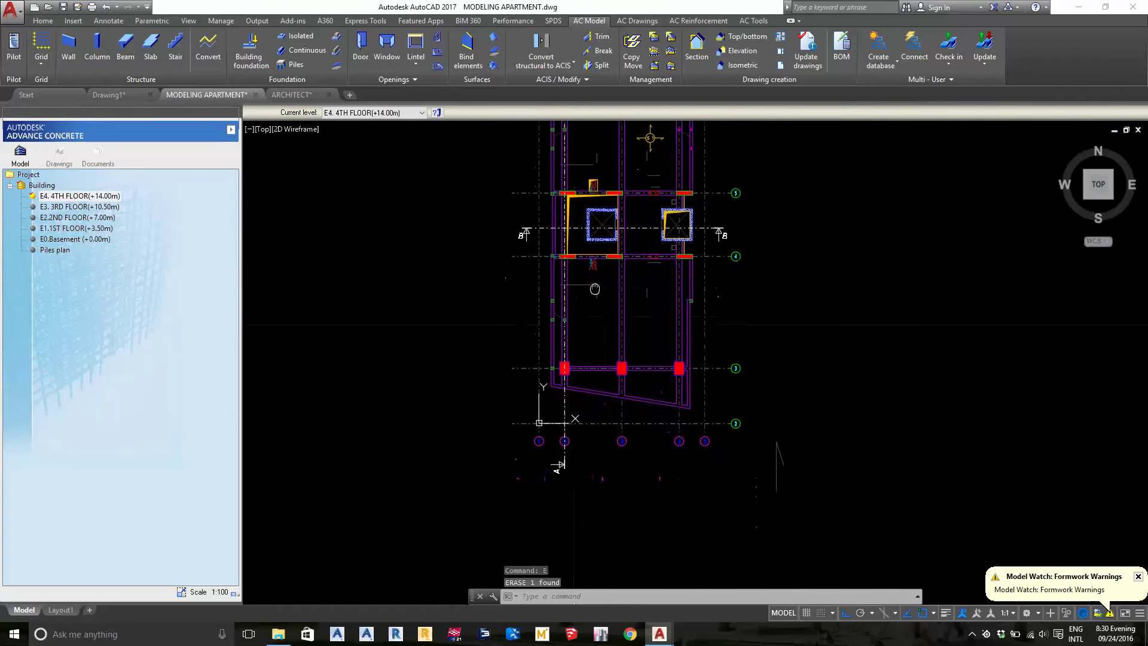
double_click(765, 432)
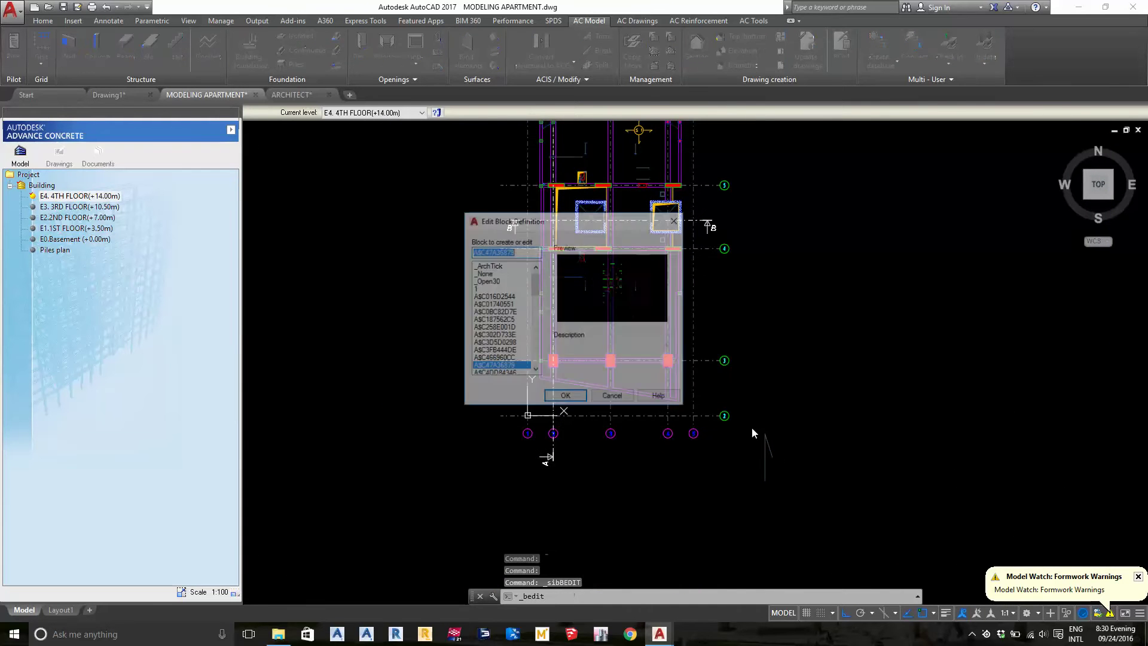
click(565, 397)
scroll(695, 325, down, 5)
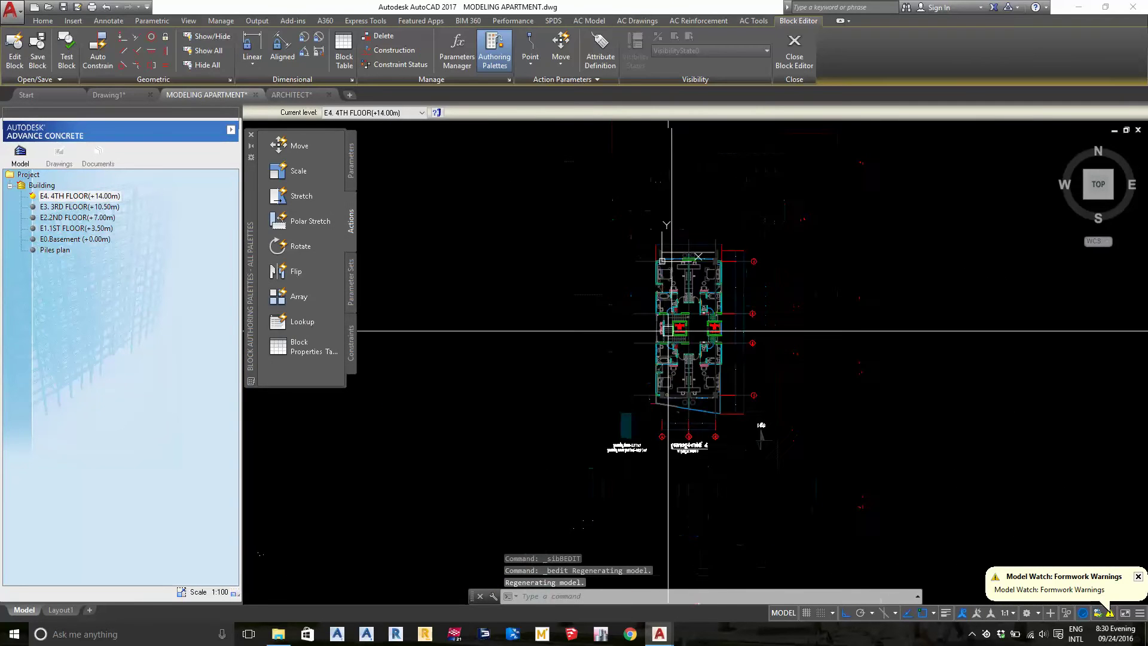
click(541, 179)
click(789, 463)
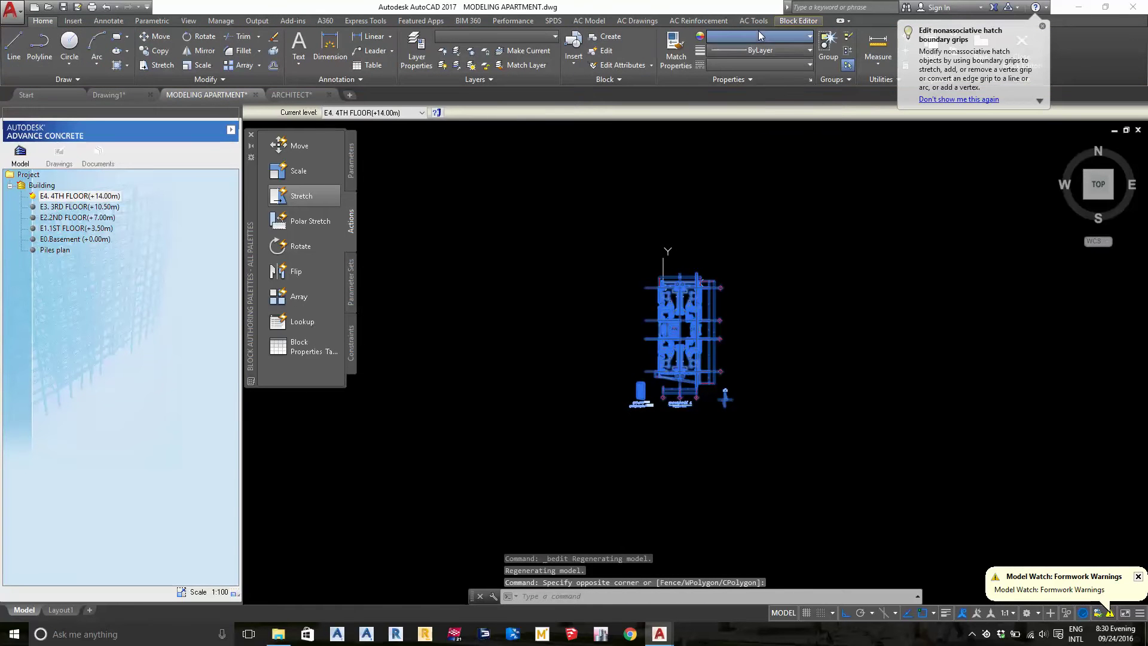
click(758, 36)
click(497, 31)
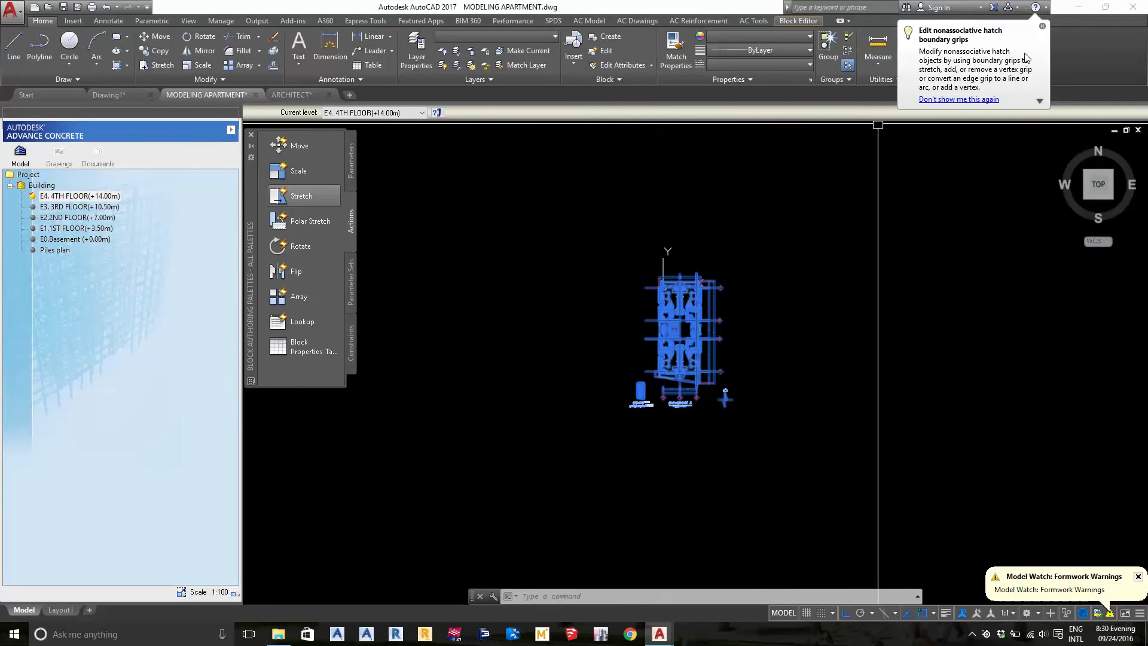
click(1042, 27)
click(1009, 74)
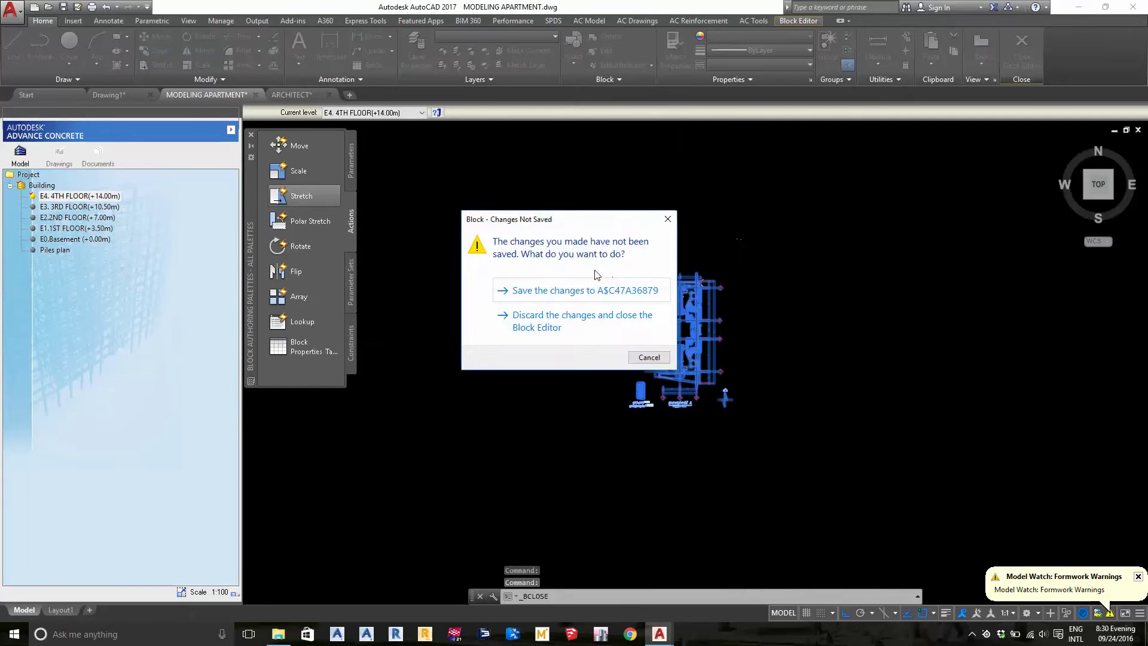
click(586, 290)
scroll(711, 526, down, 5)
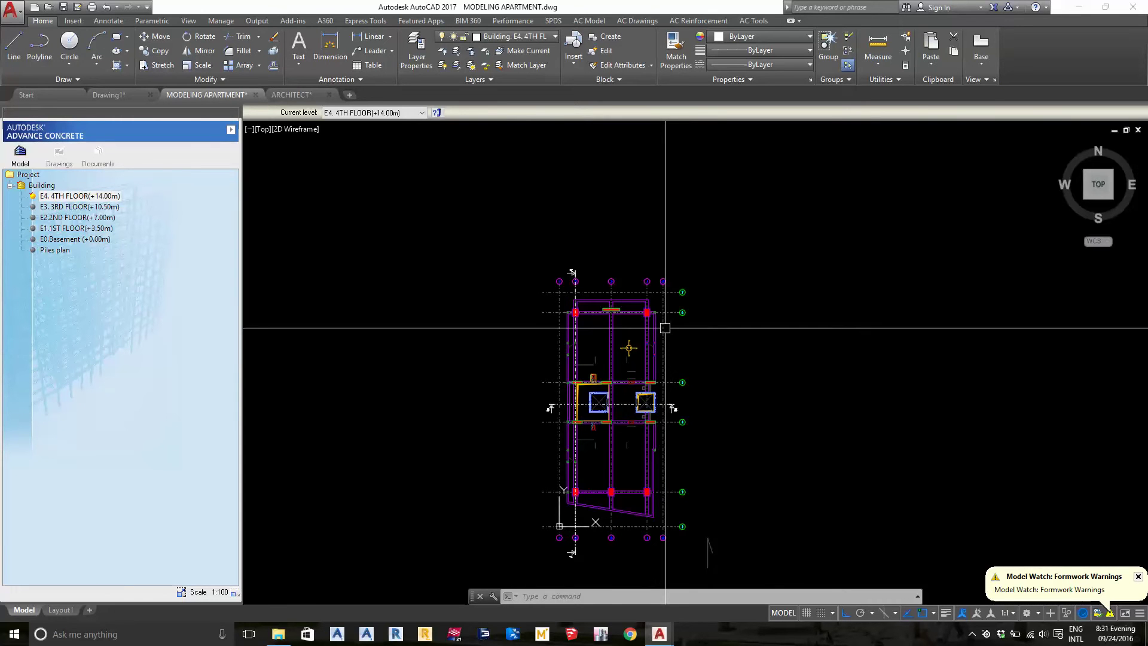
- Zoom into the upper part of the plan and show the AC Tools ribbon
scroll(608, 361, up, 2)
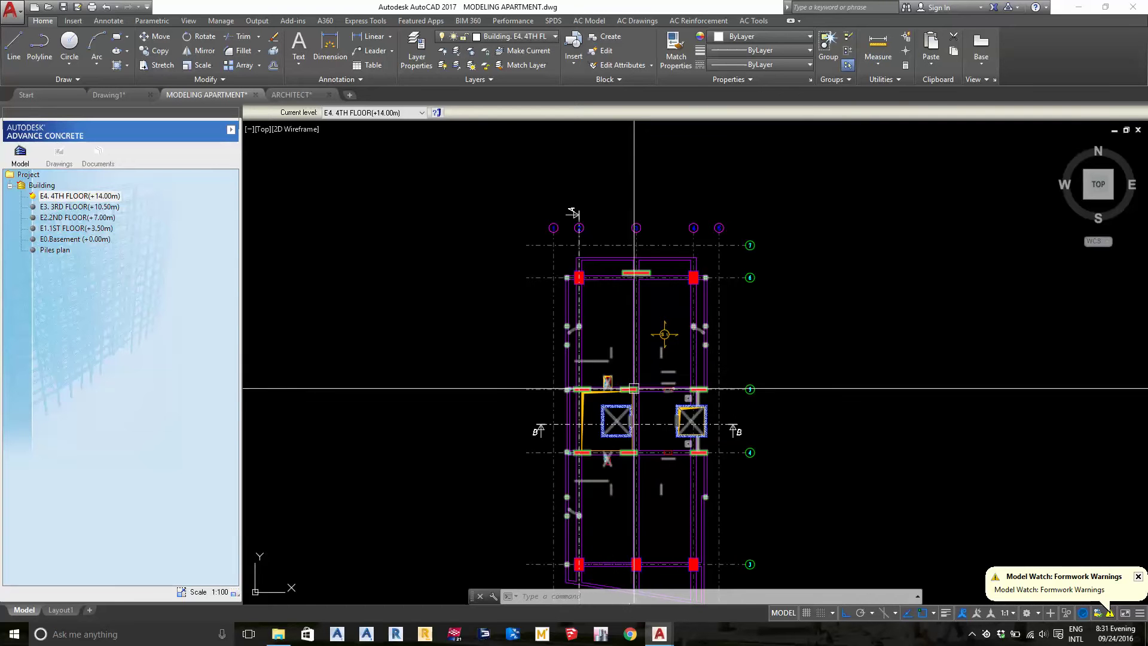
scroll(634, 388, up, 2)
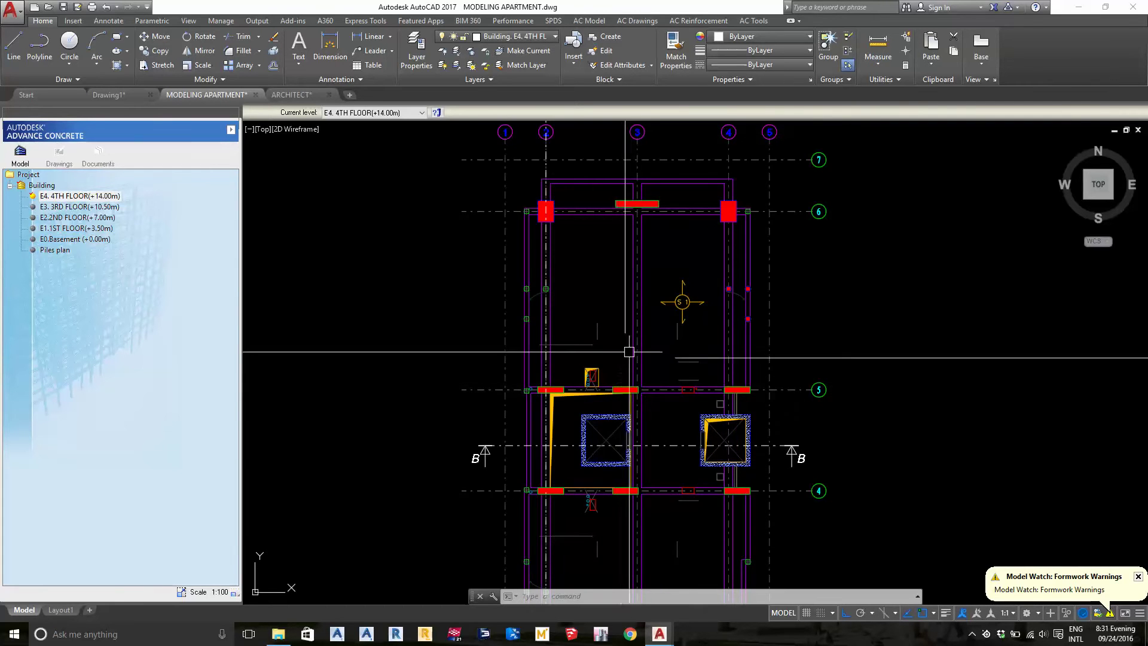
click(755, 22)
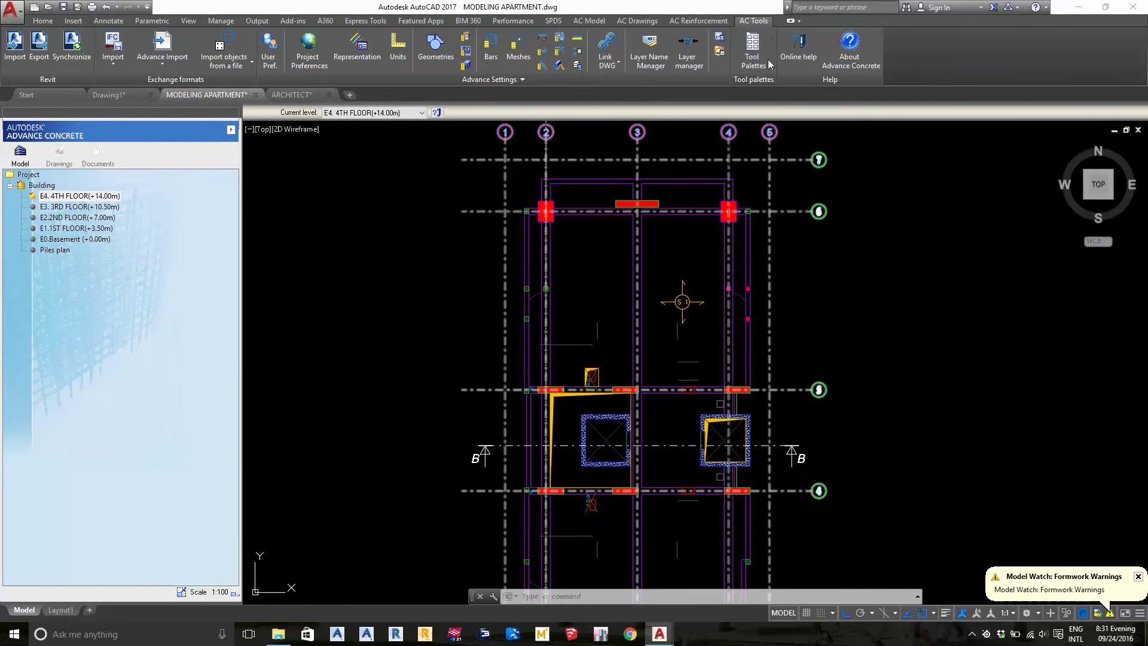
- Review and close the Link/Unlink layers dialog, then open block A$C47A36879 for editing
click(690, 63)
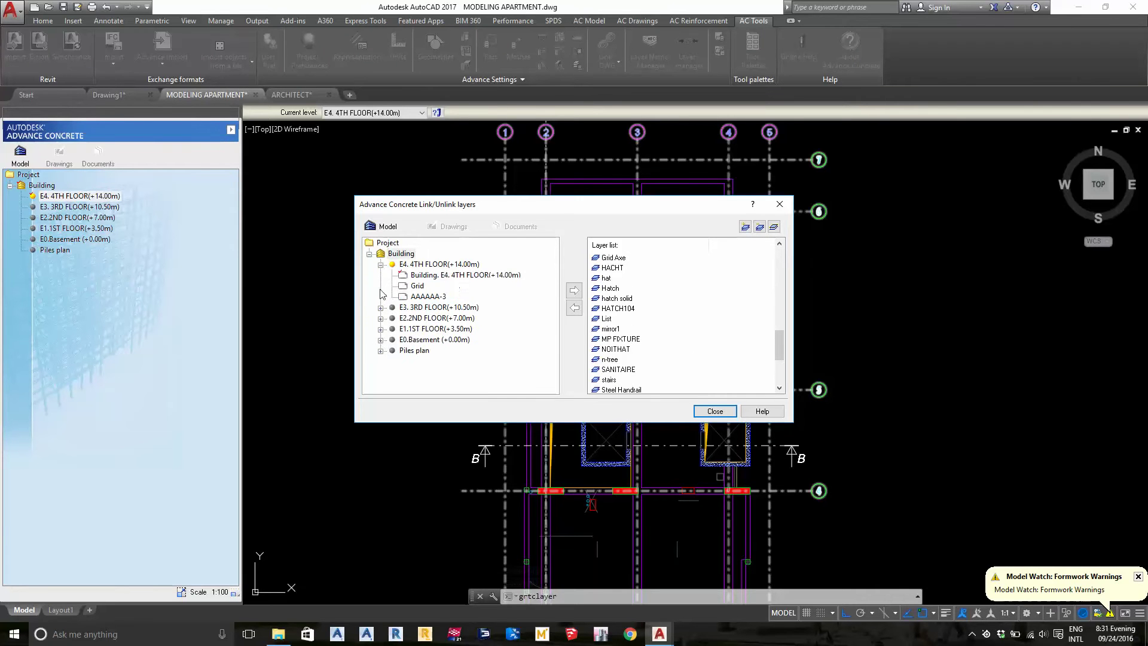
click(779, 204)
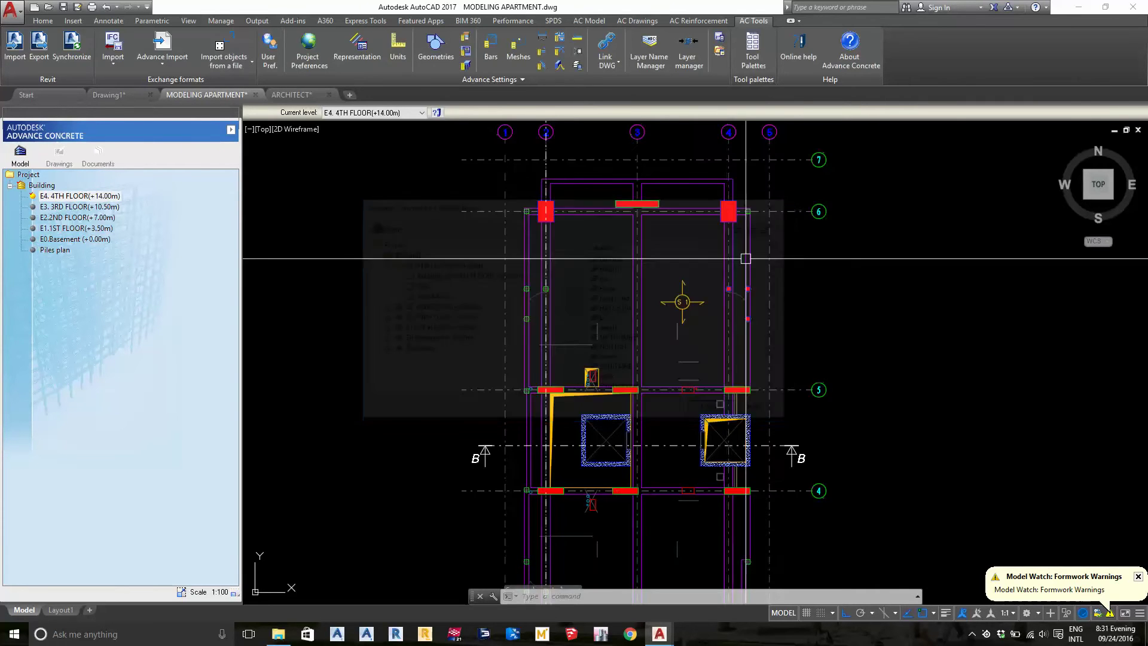
scroll(687, 269, up, 2)
scroll(717, 311, up, 3)
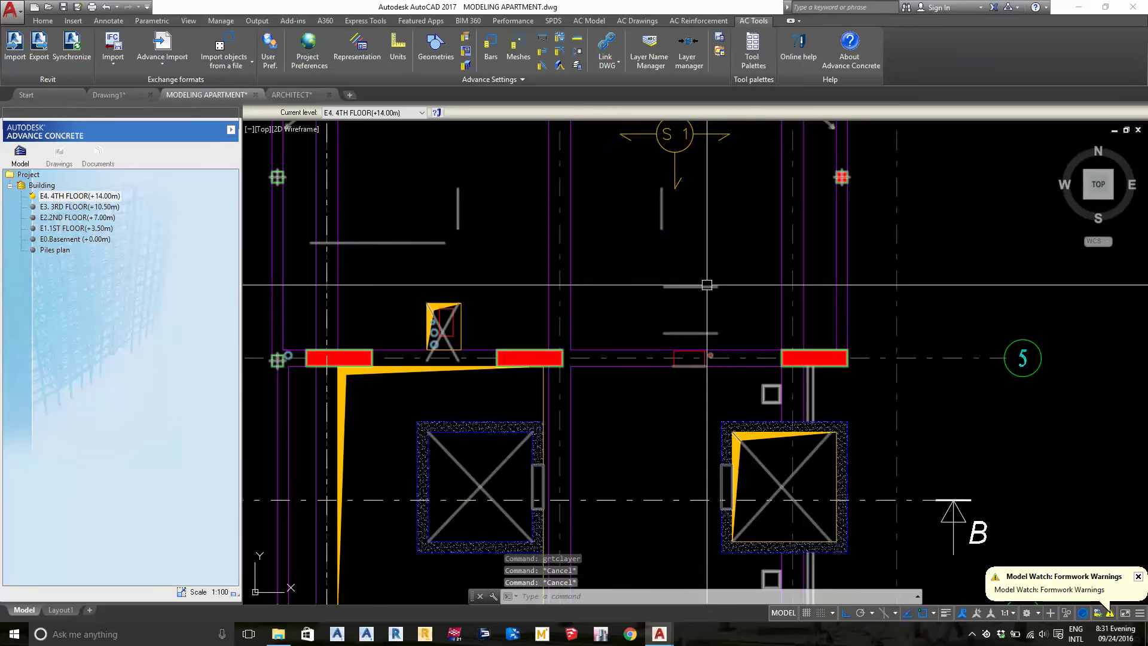
double_click(706, 285)
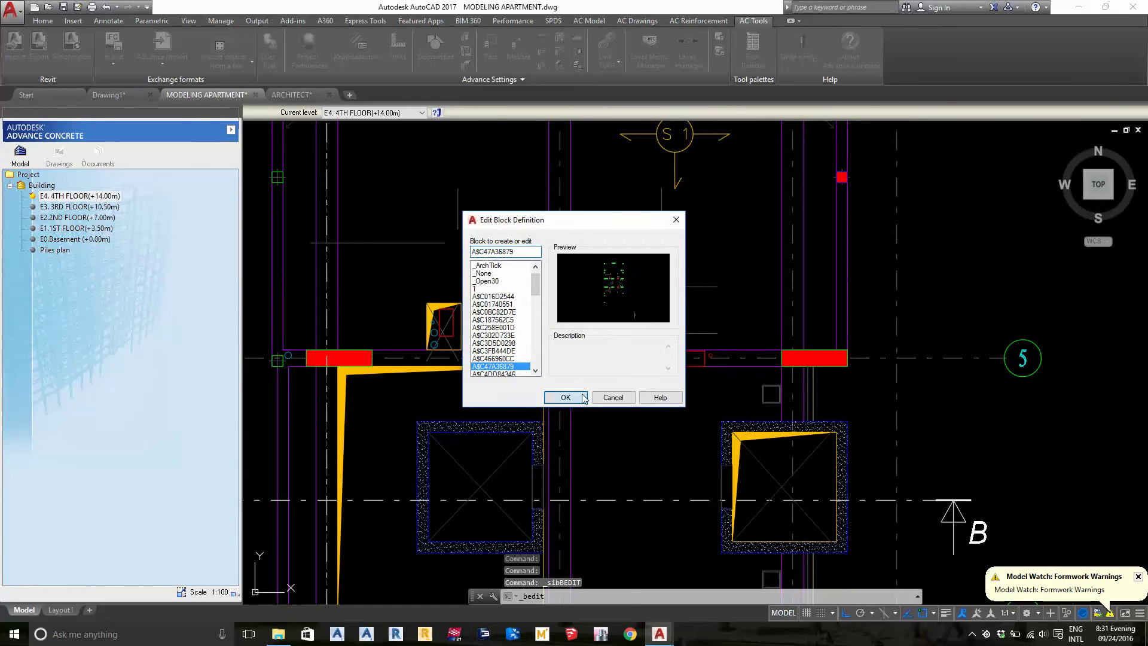
- Put every object in block A$C47A36879 on layer 0 and save the block on exit
click(583, 398)
key(ctrl+a)
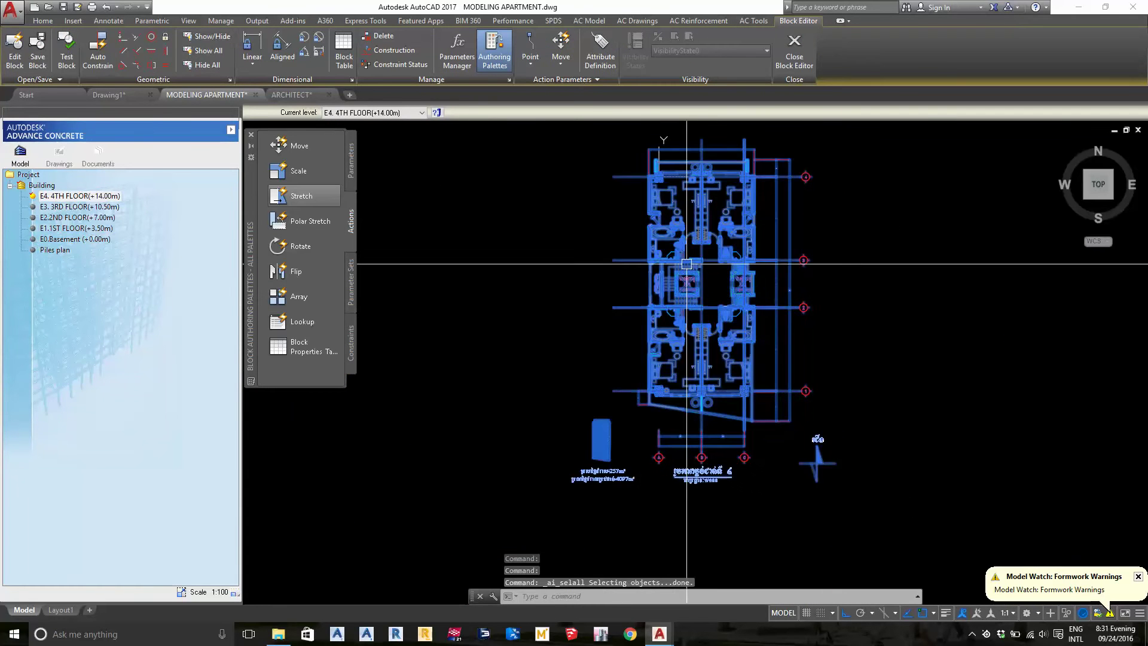
click(42, 22)
click(547, 38)
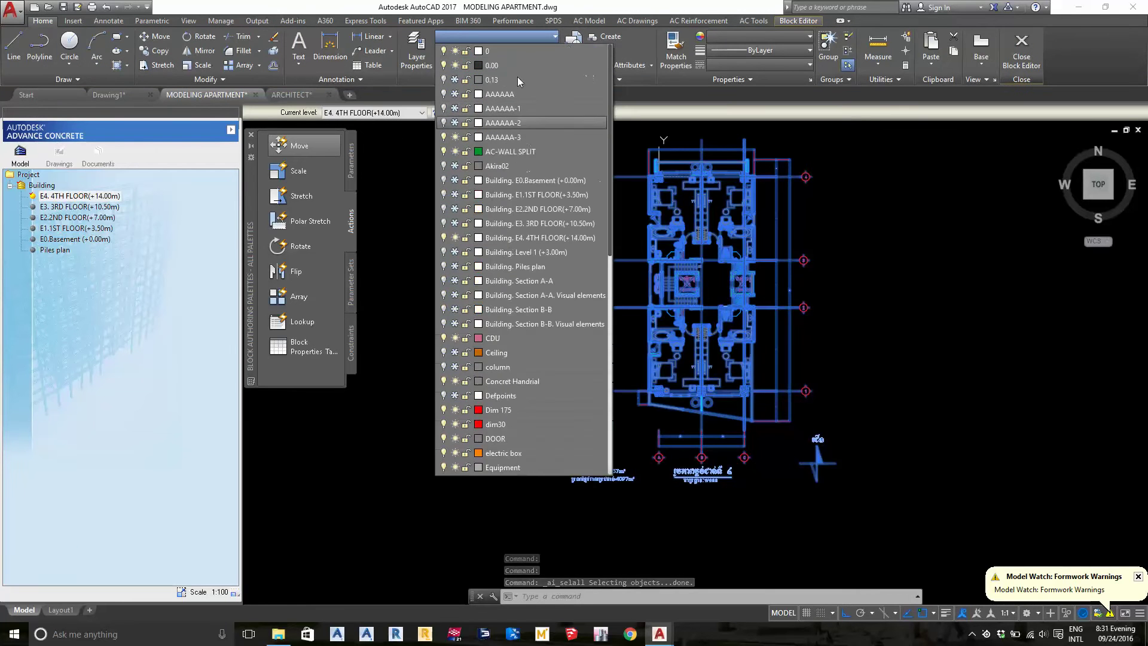
click(519, 53)
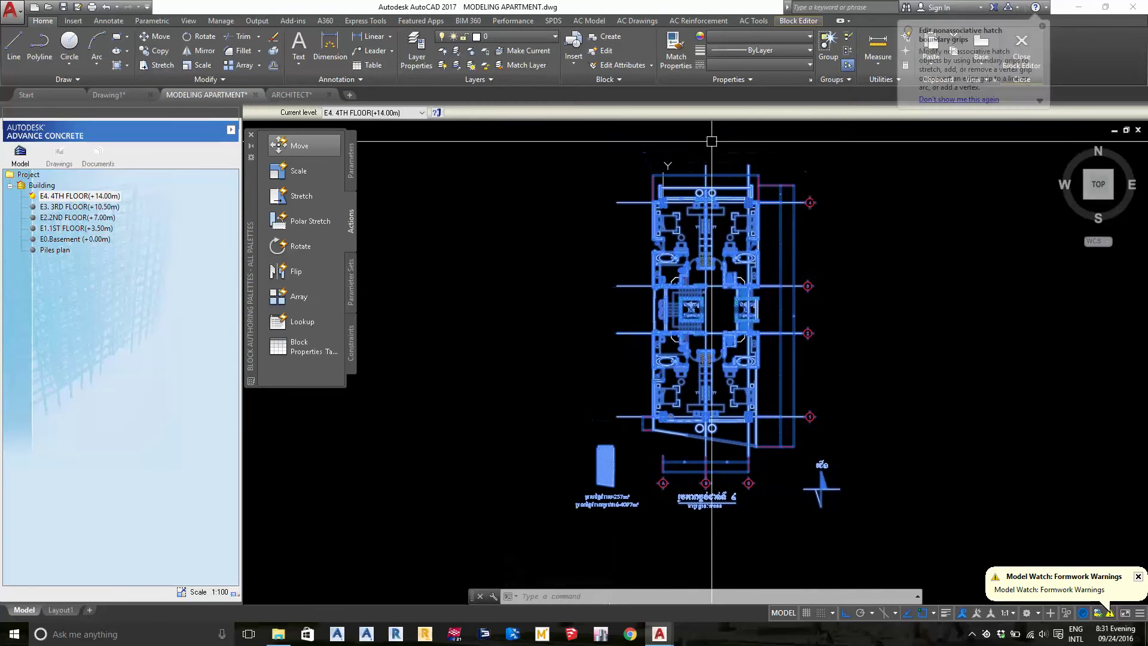
click(1043, 26)
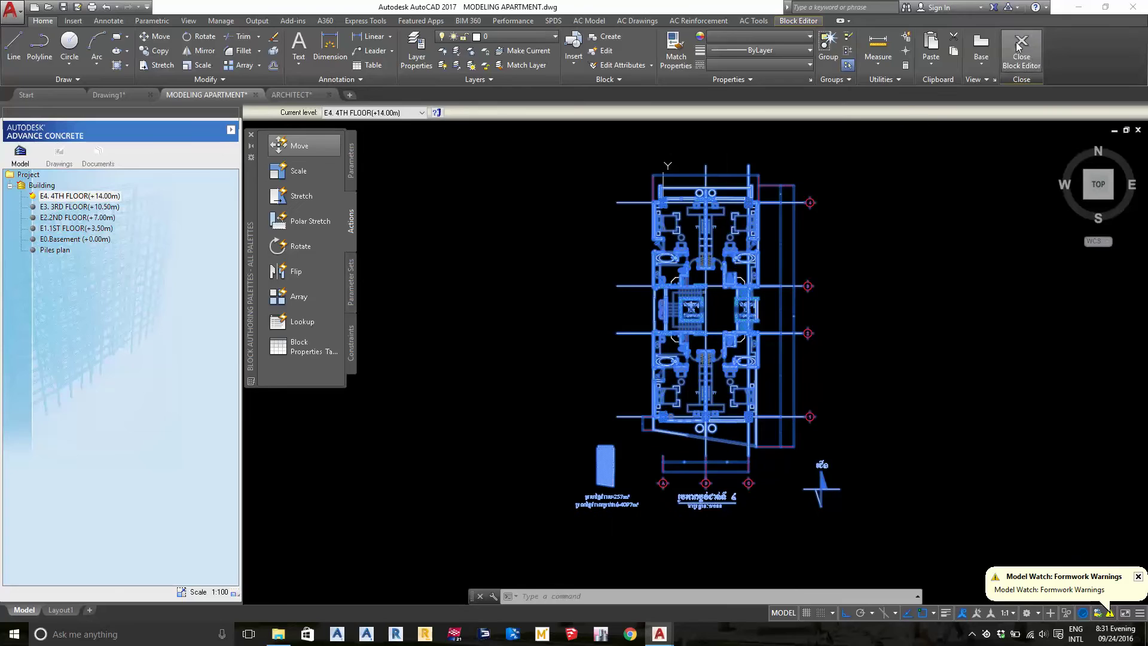
click(1018, 46)
click(586, 292)
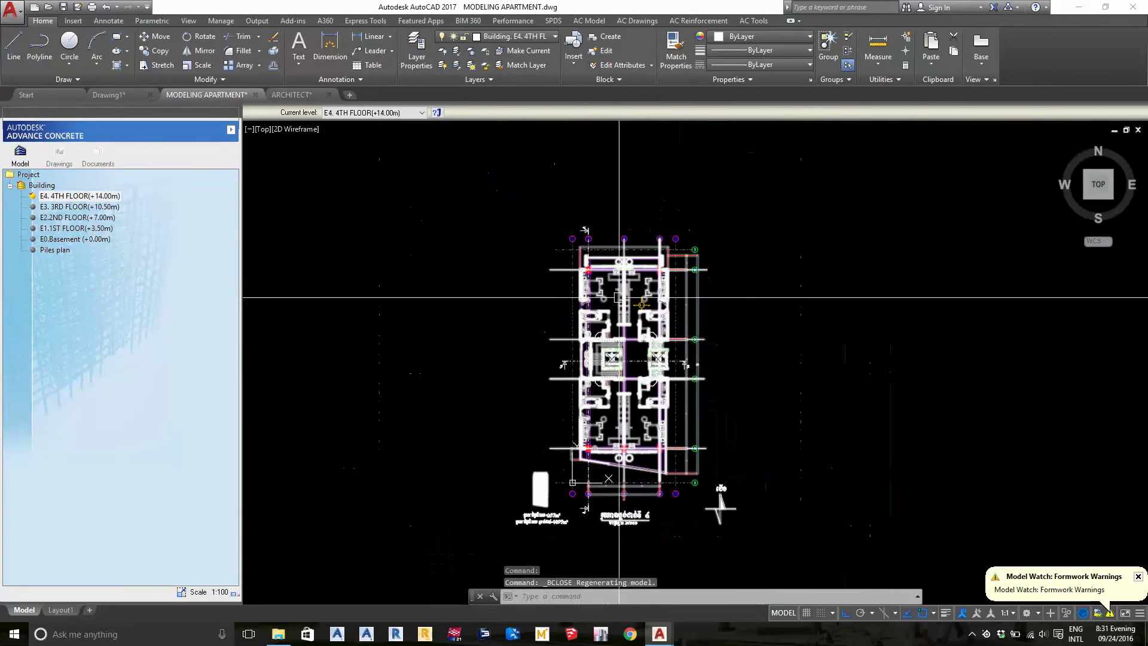
- Zoom in around the Fire cabinet and pan the plan, cancelling an accidental selection
scroll(619, 297, up, 3)
scroll(658, 311, up, 2)
scroll(747, 334, up, 2)
scroll(774, 349, up, 2)
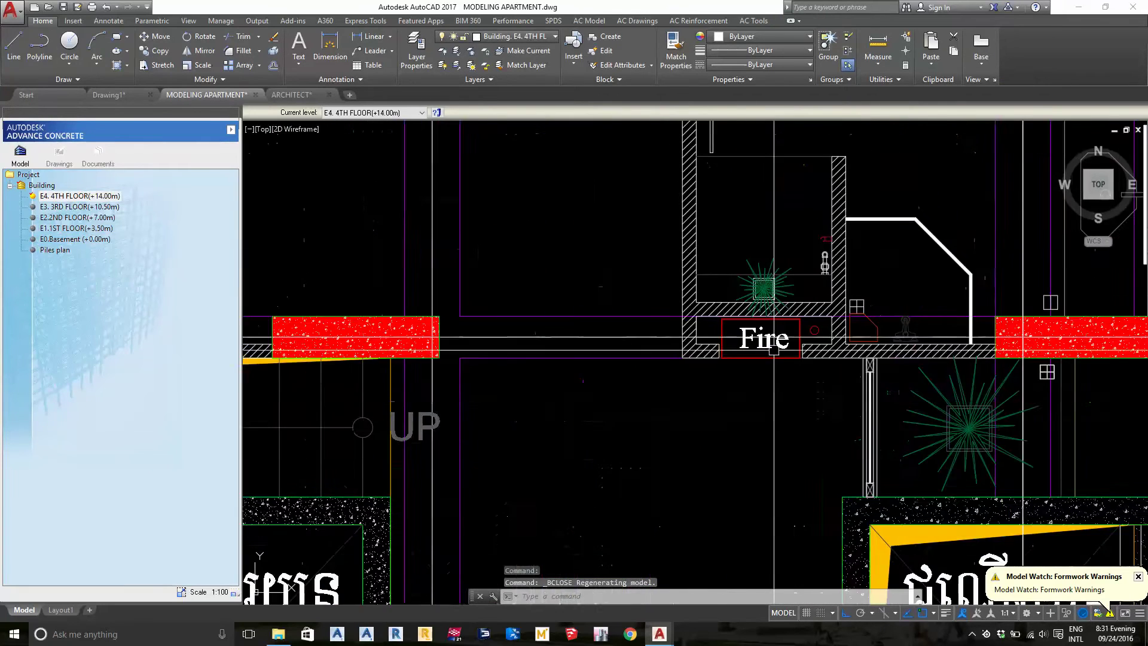
scroll(747, 344, up, 1)
scroll(688, 338, up, 1)
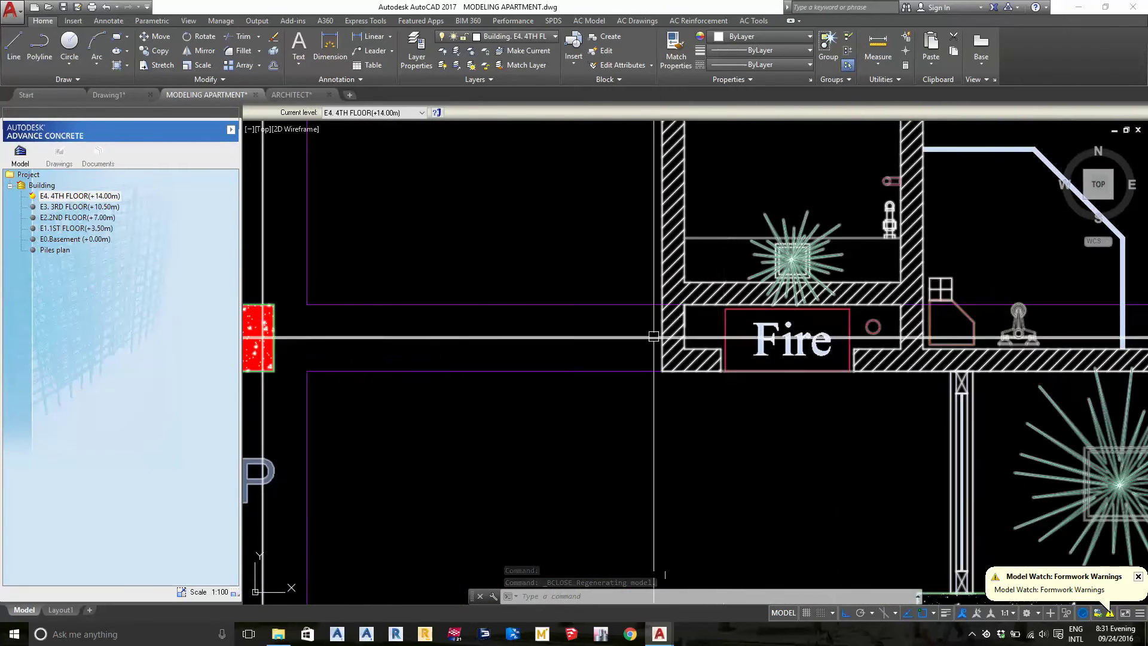
click(568, 278)
key(Escape)
key(Escape)
middle_drag(533, 326, 551, 293)
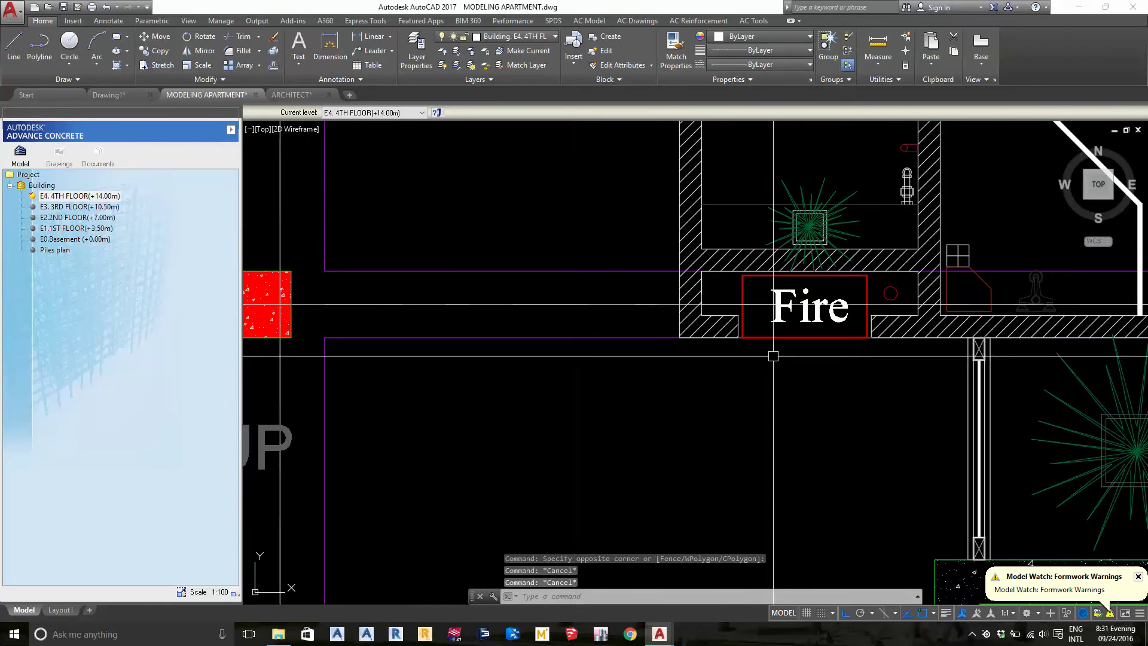
scroll(783, 326, down, 2)
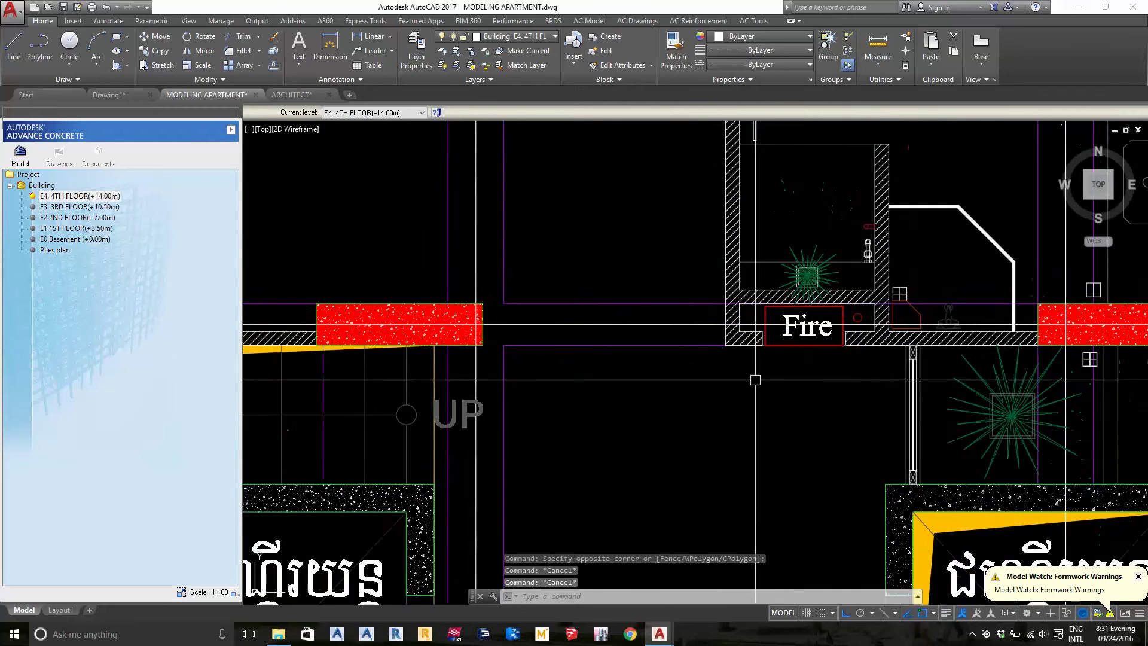
mouse_move(755, 376)
middle_down()
mouse_move(769, 327)
mouse_move(783, 329)
middle_up()
scroll(771, 327, down, 2)
scroll(795, 332, up, 1)
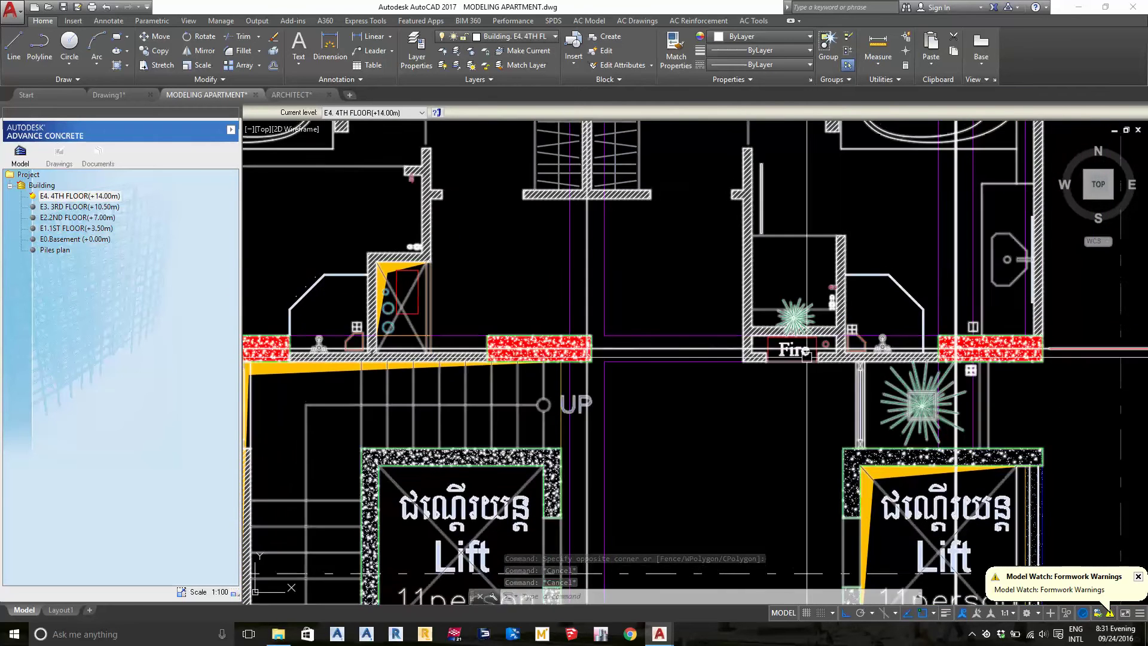
scroll(805, 333, up, 2)
scroll(805, 333, down, 2)
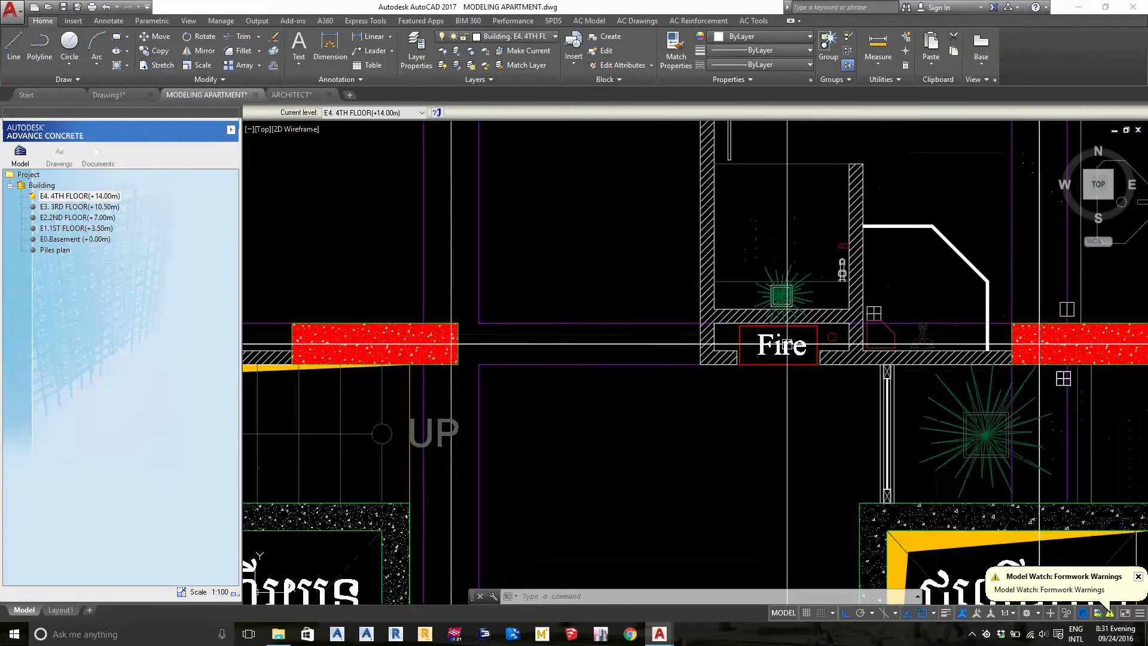
middle_drag(827, 353, 811, 359)
scroll(810, 359, down, 2)
scroll(705, 271, up, 2)
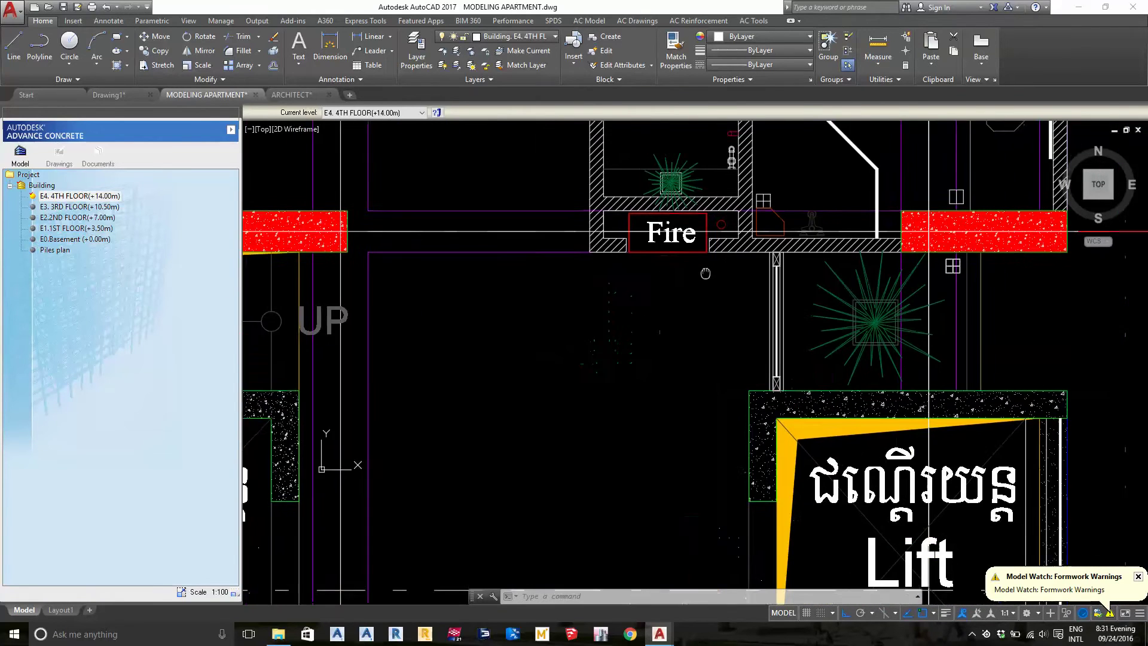
- Pan and zoom to bring the lift shafts, bathrooms and full apartment units into view
middle_drag(704, 271, 699, 257)
middle_drag(599, 285, 771, 339)
scroll(657, 340, down, 2)
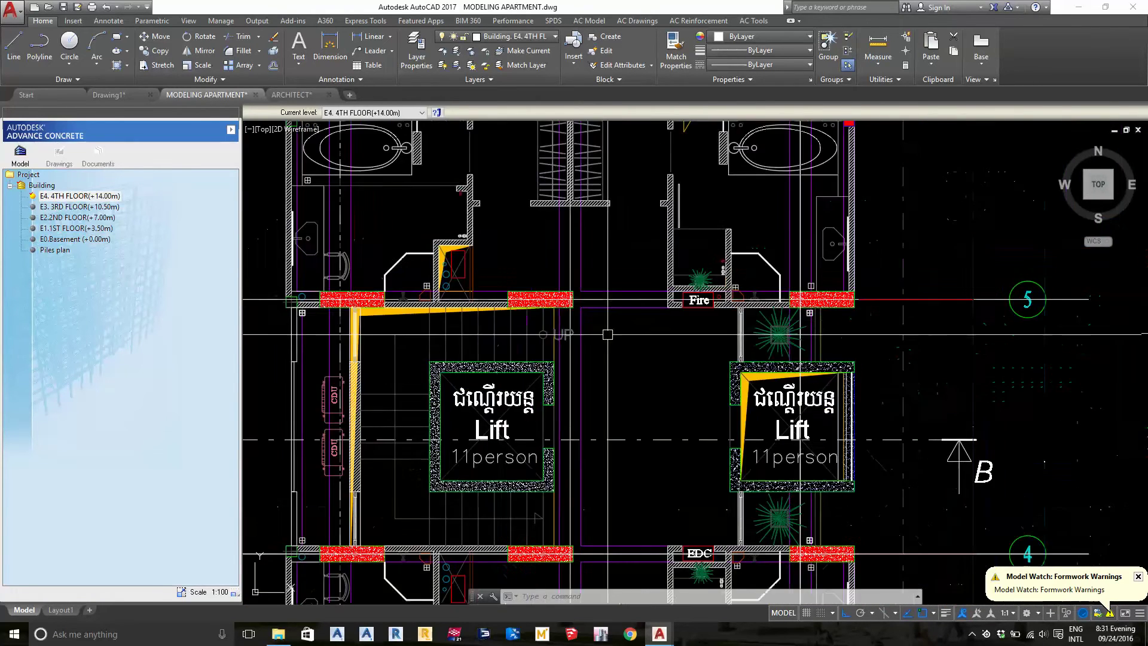
mouse_move(540, 341)
middle_down()
mouse_move(632, 357)
mouse_move(294, 292)
mouse_move(304, 321)
middle_up()
scroll(382, 309, up, 2)
scroll(478, 296, up, 2)
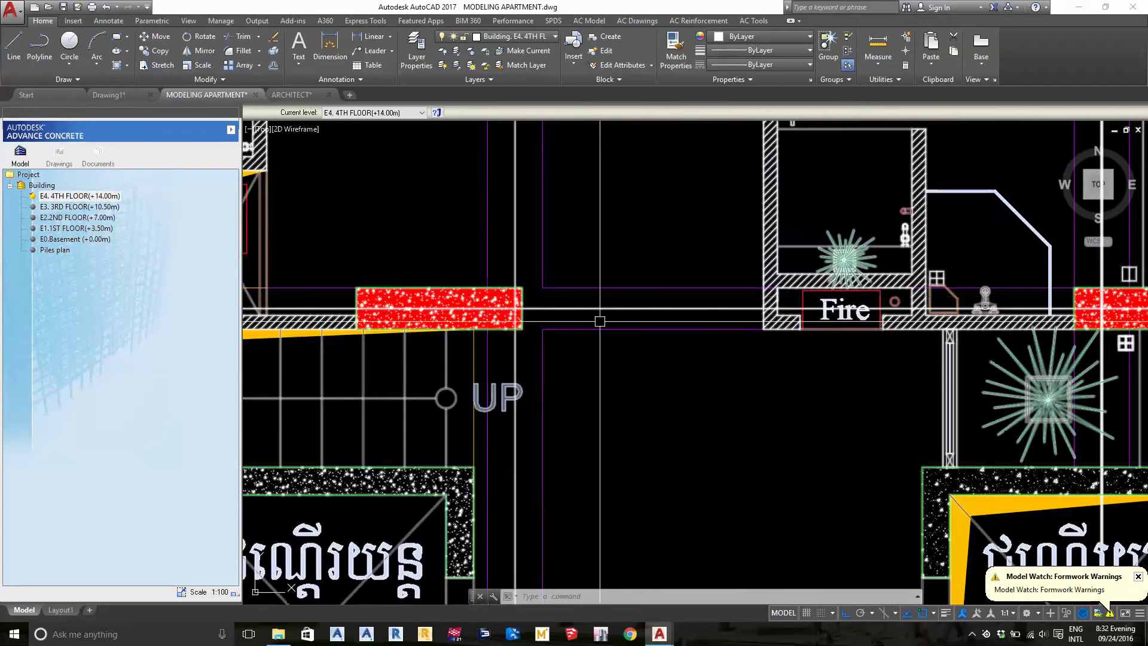
scroll(809, 377, down, 2)
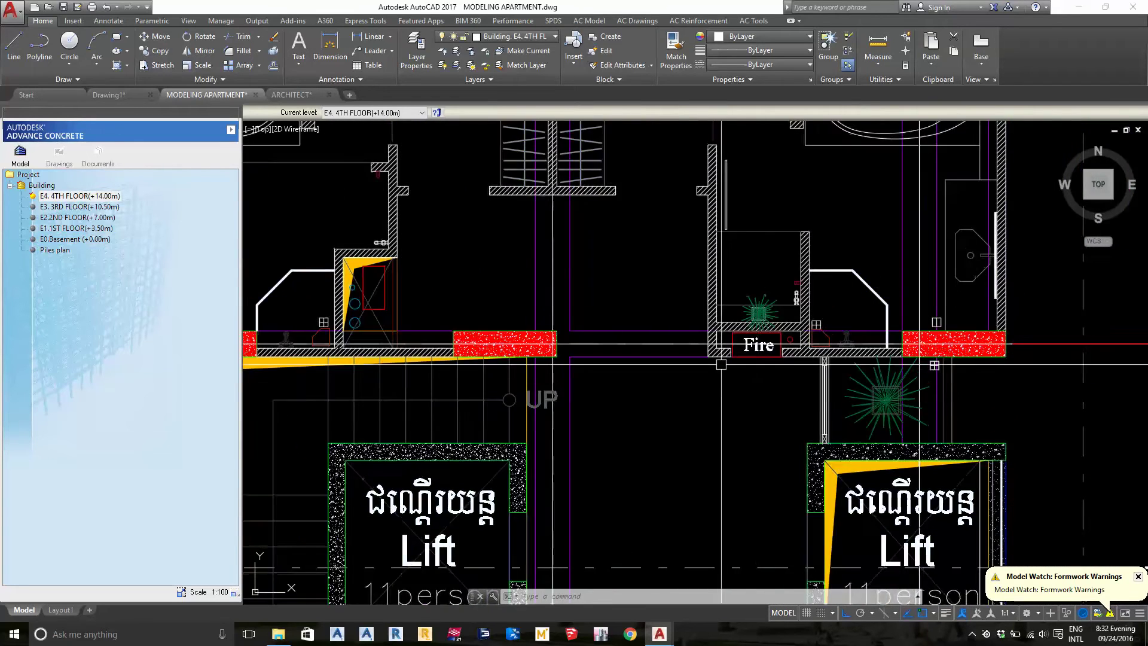
scroll(781, 365, up, 2)
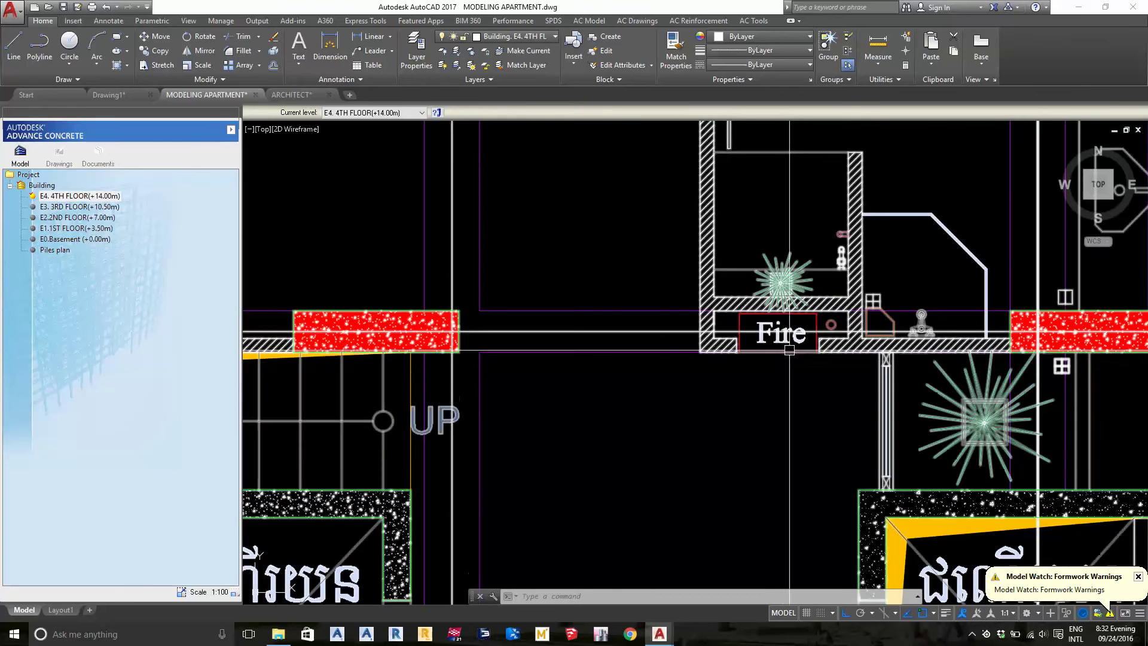
scroll(792, 316, down, 2)
scroll(775, 389, up, 2)
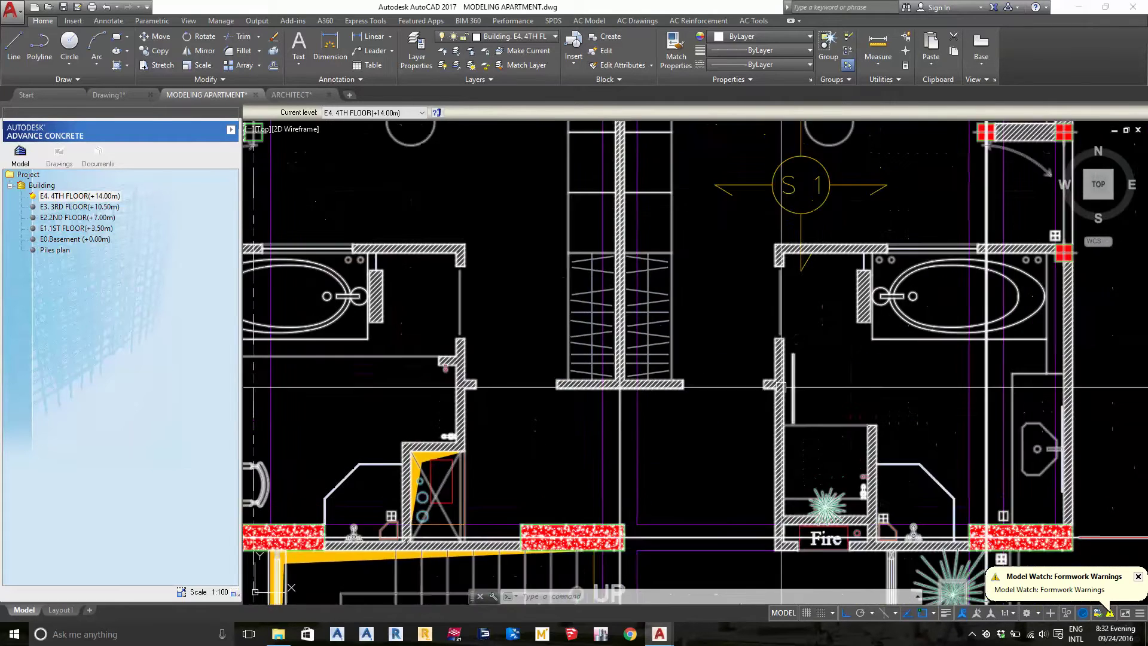
scroll(775, 389, up, 2)
scroll(810, 418, down, 2)
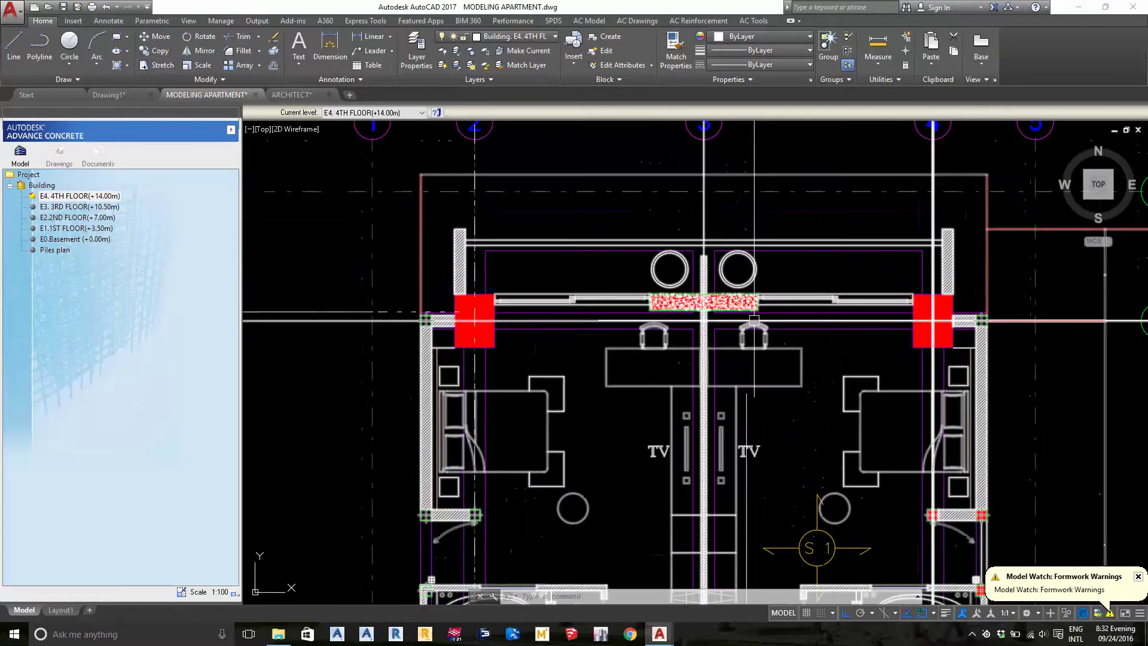
scroll(711, 312, up, 2)
middle_drag(715, 538, 717, 320)
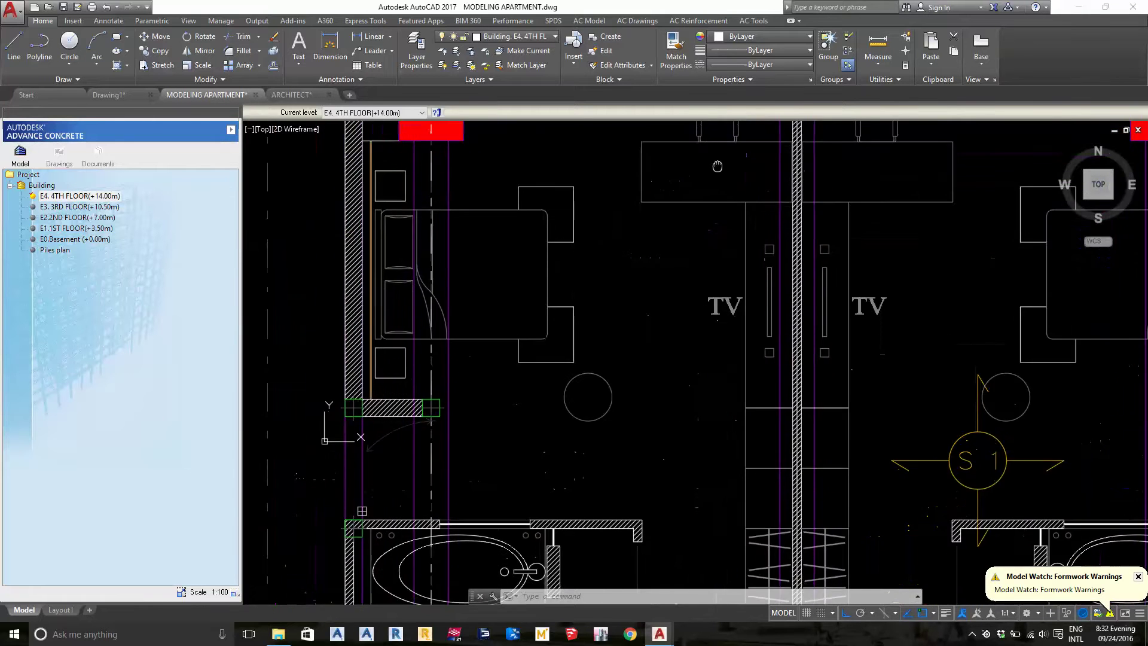
scroll(717, 321, down, 3)
scroll(717, 321, up, 2)
scroll(671, 312, up, 4)
- Window-select the left red column and start copying it
click(614, 256)
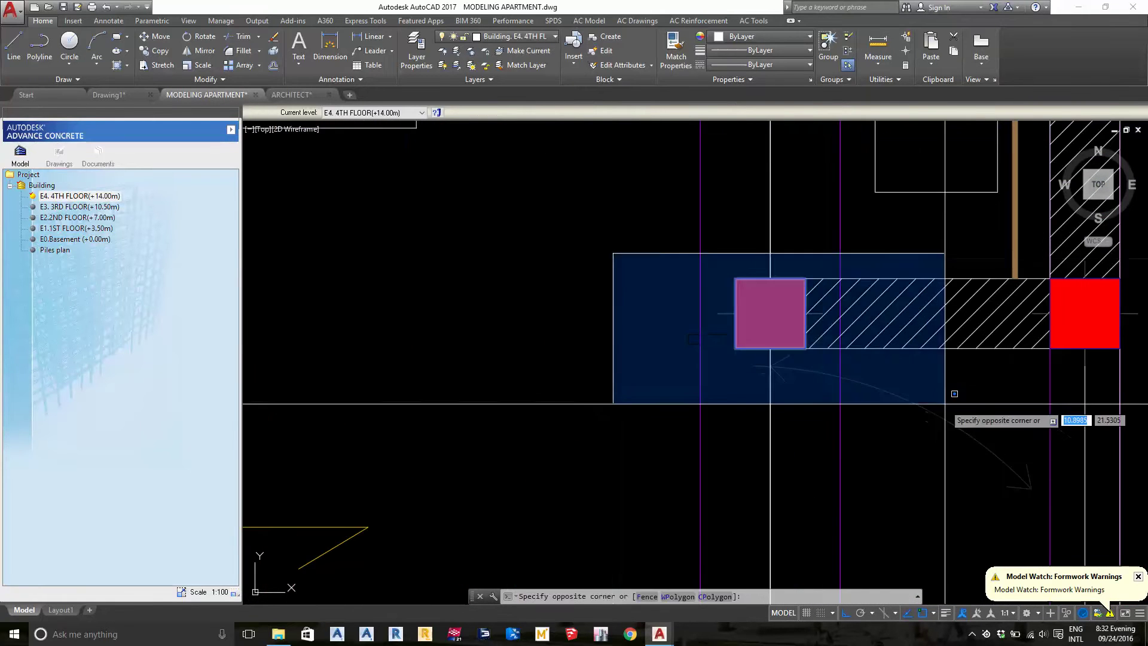
click(949, 396)
text(o)
key(Return)
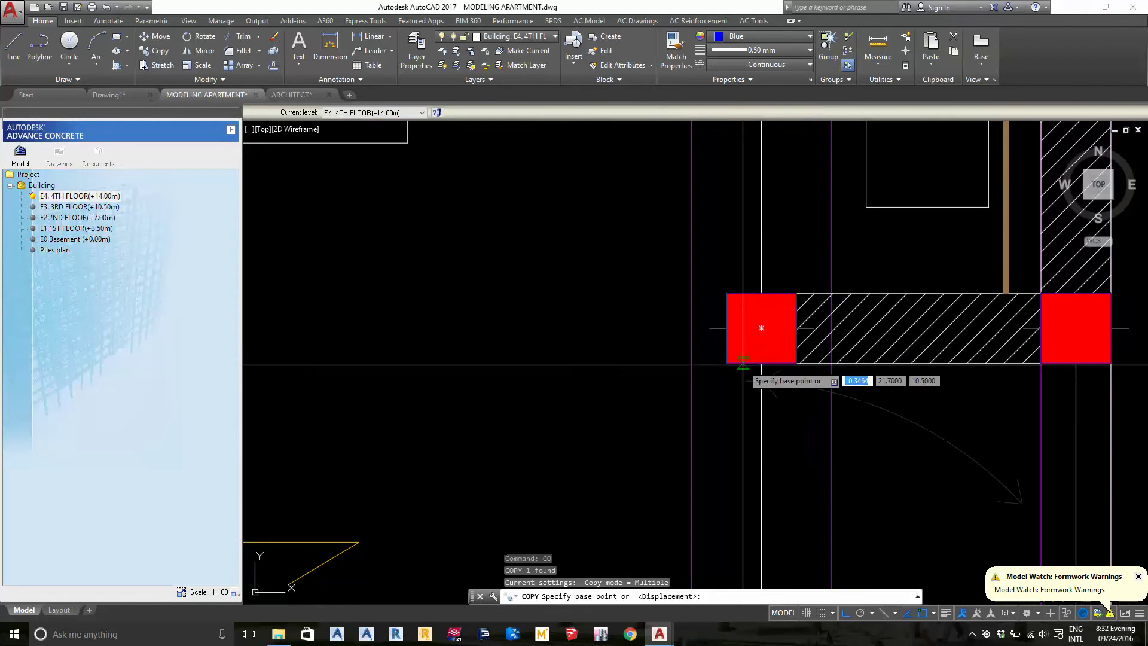
- Pan to a target wall corner and place the first copy of the column
scroll(525, 315, down, 3)
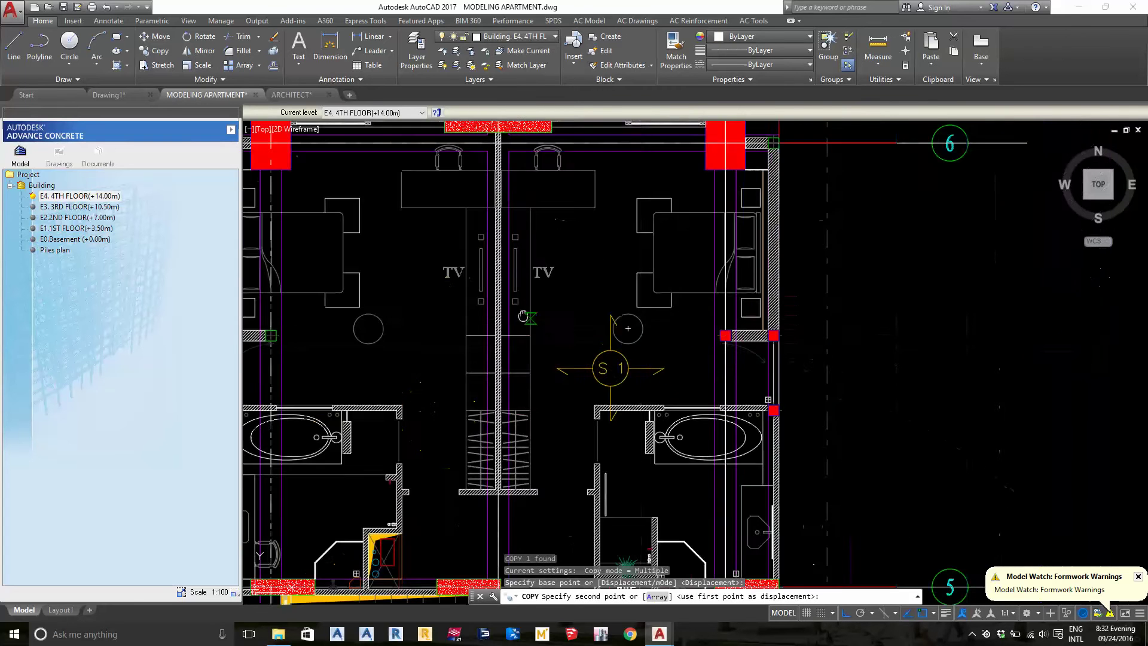
middle_drag(525, 315, 838, 320)
scroll(546, 297, up, 2)
scroll(480, 291, up, 1)
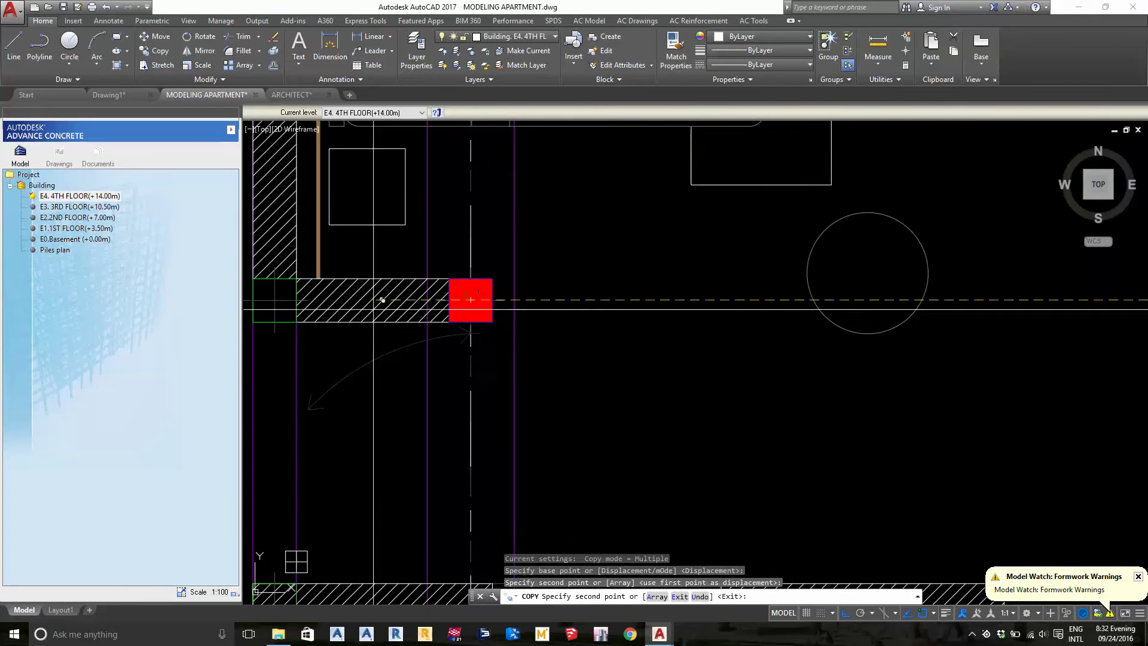
middle_drag(314, 303, 762, 306)
scroll(723, 304, down, 2)
scroll(732, 281, down, 2)
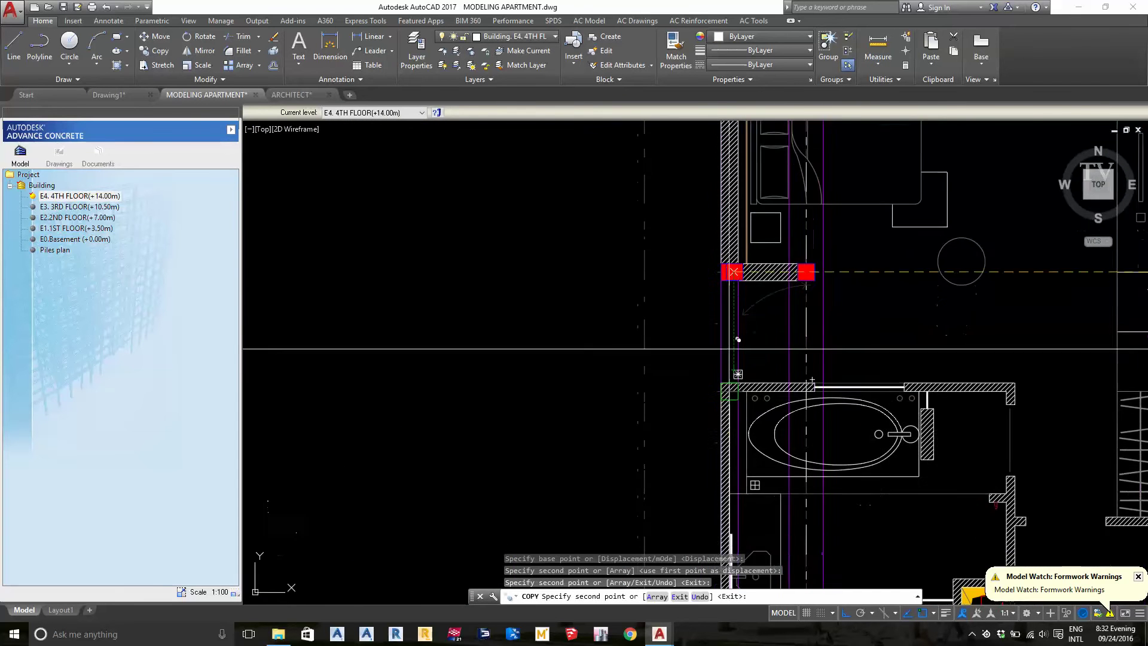
scroll(717, 388, up, 5)
click(711, 450)
- Zoom and pan to bring the bathroom wall corner into view
scroll(711, 451, down, 3)
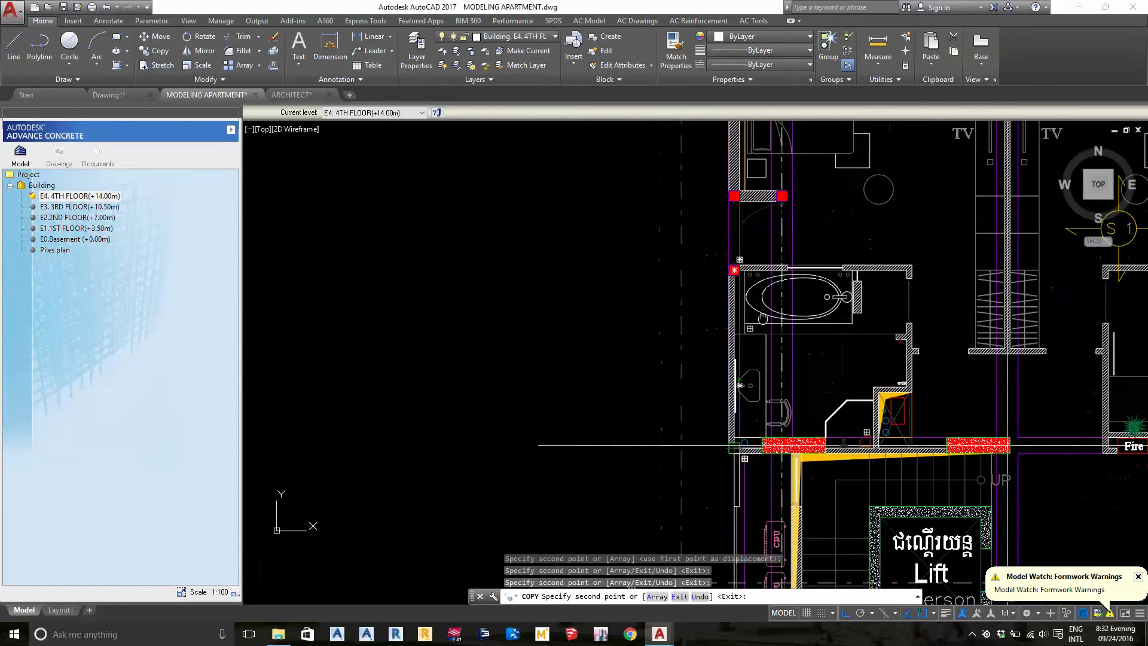
scroll(743, 435, up, 3)
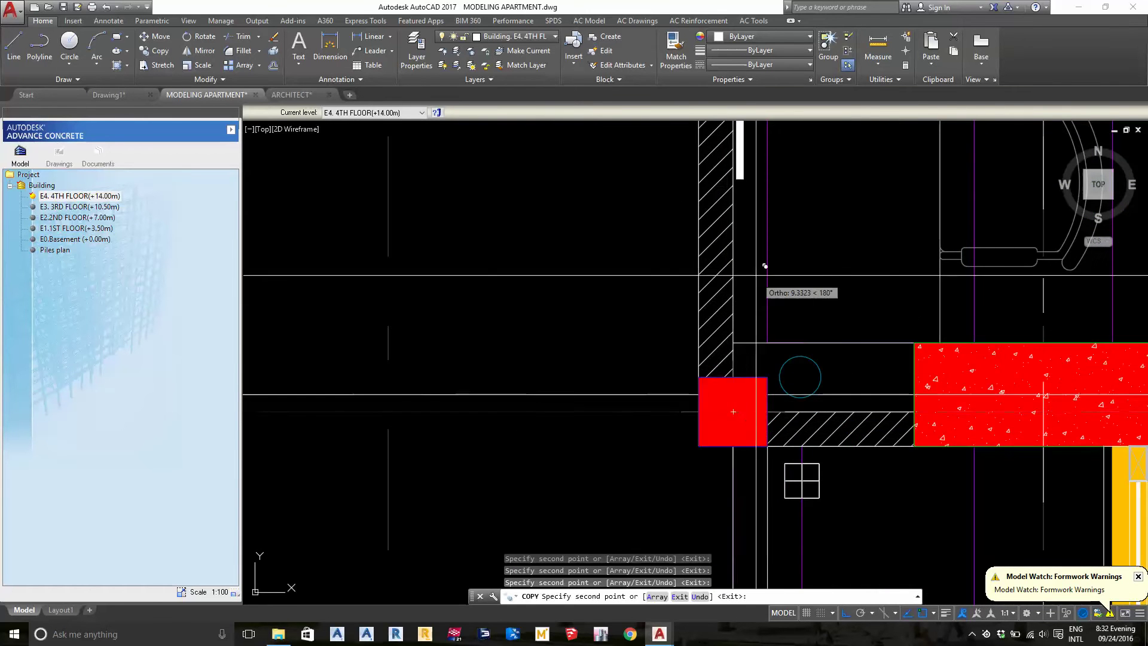
scroll(764, 266, down, 2)
scroll(769, 473, up, 5)
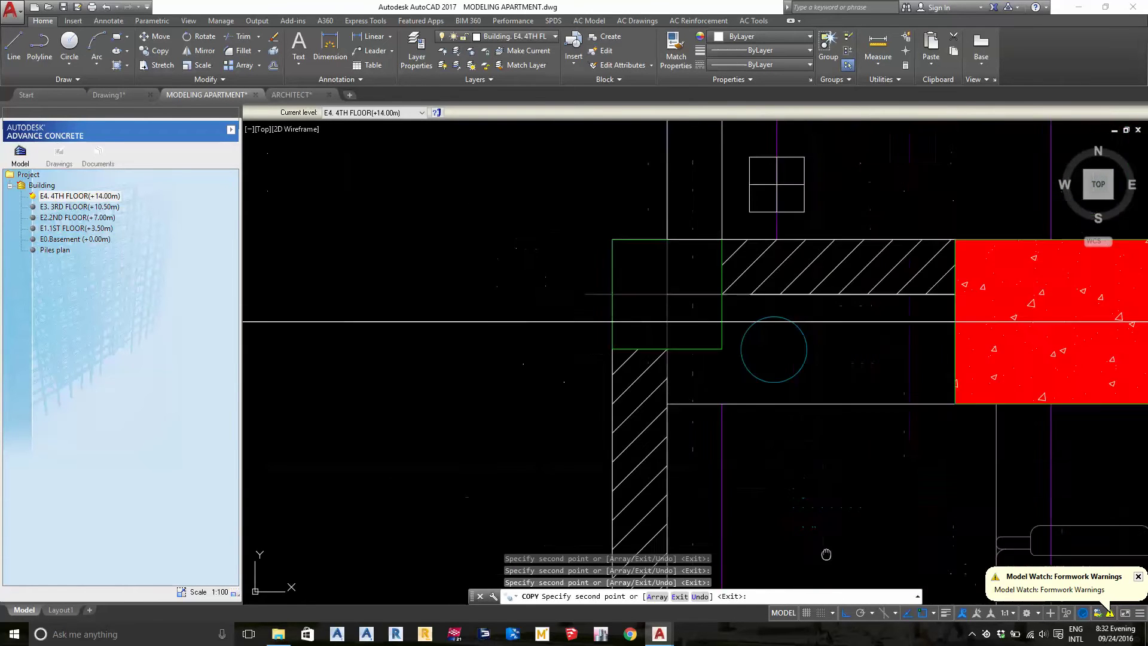
scroll(607, 269, up, 1)
scroll(688, 526, down, 1)
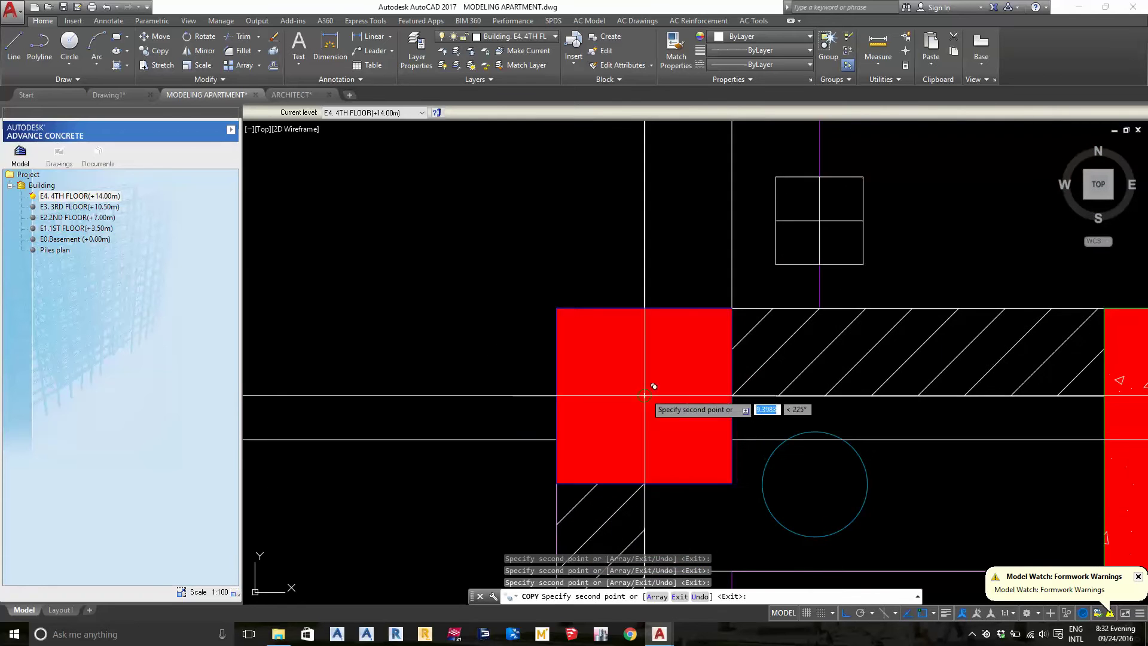
scroll(687, 371, down, 5)
scroll(742, 538, down, 5)
scroll(716, 299, up, 2)
scroll(687, 302, up, 2)
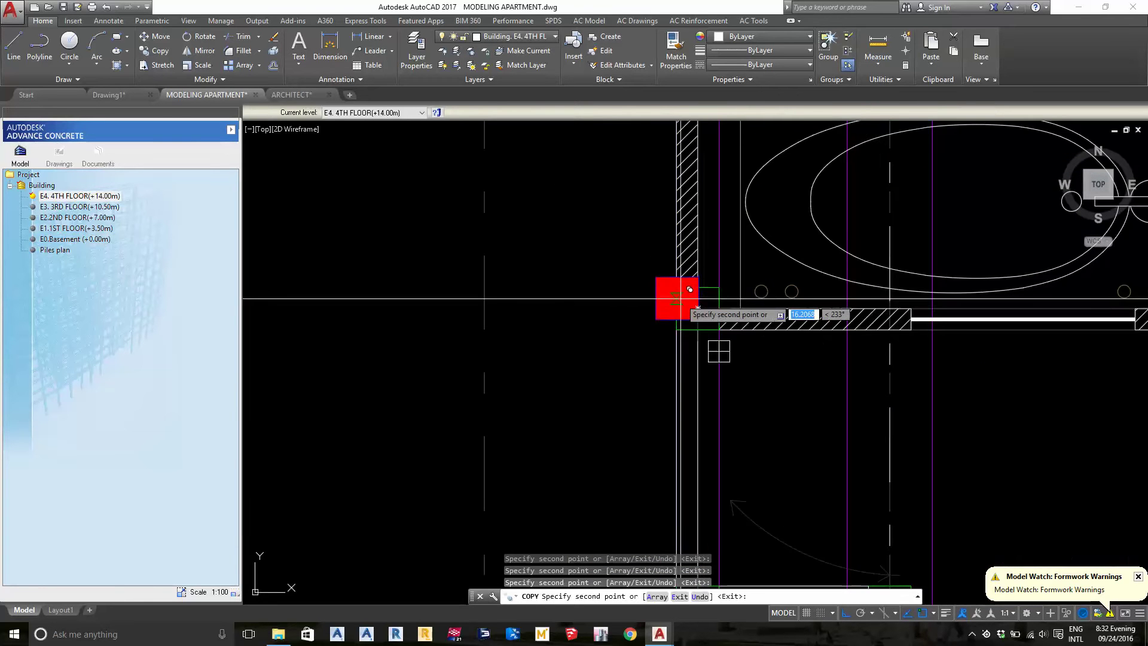
middle_drag(697, 309, 759, 577)
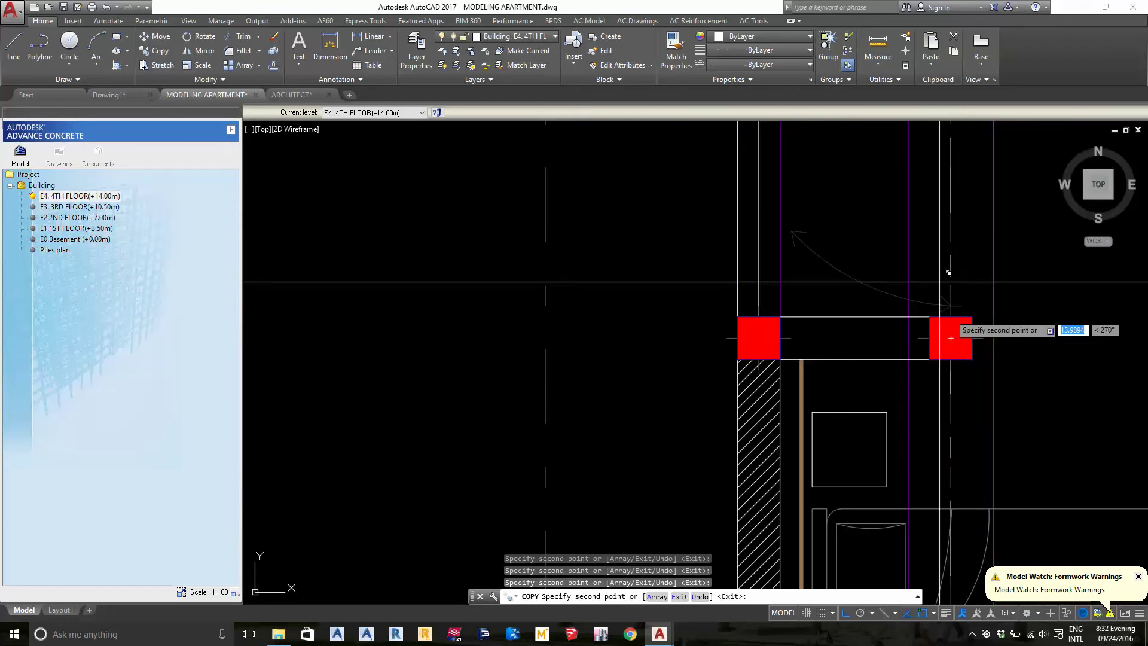
scroll(950, 338, down, 3)
scroll(813, 389, up, 2)
scroll(813, 390, up, 2)
scroll(813, 444, up, 1)
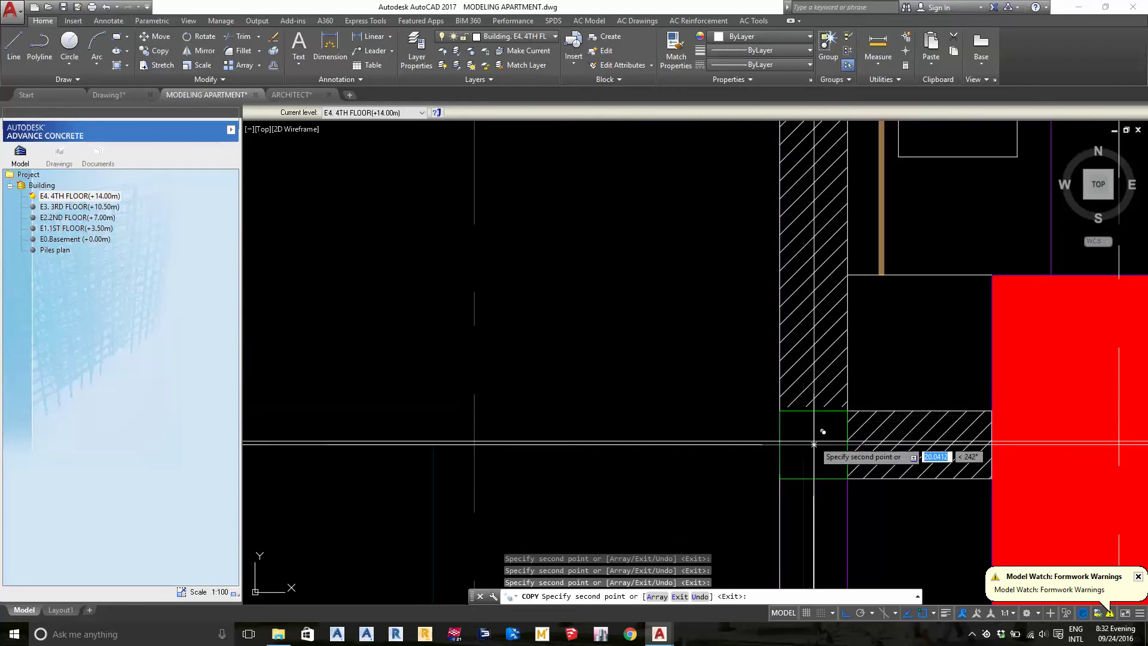
scroll(816, 378, down, 3)
scroll(816, 377, down, 2)
- Pan around the bathtub area, lifts and window wall to reach further column positions
middle_drag(886, 342, 771, 514)
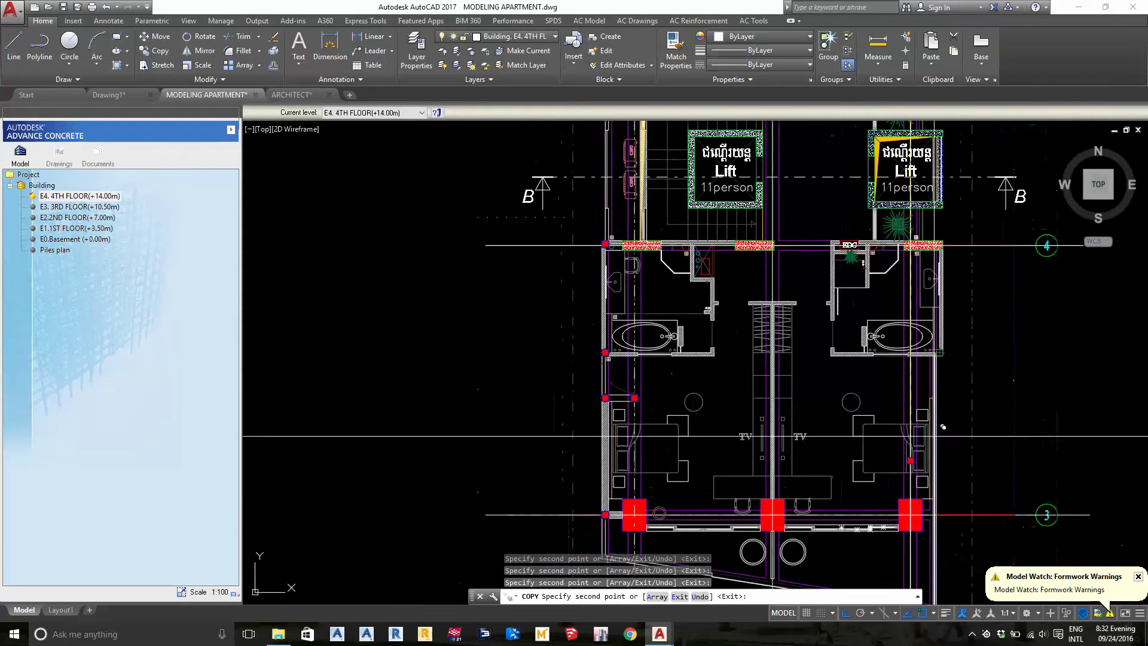
scroll(771, 514, up, 3)
scroll(917, 397, up, 3)
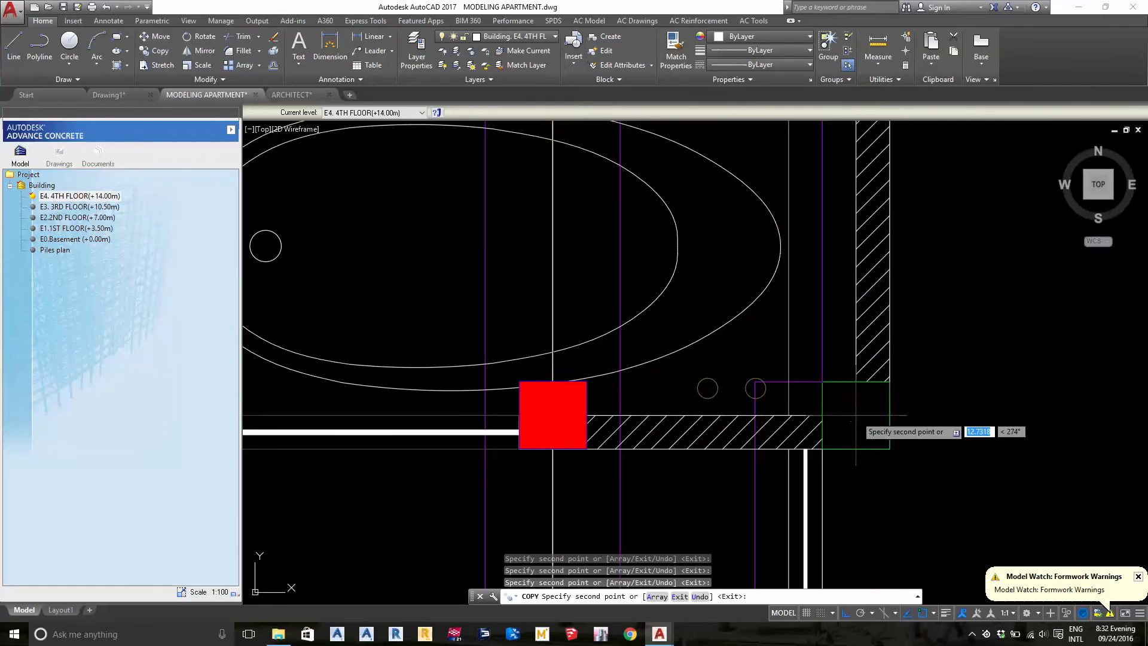
scroll(900, 303, down, 5)
middle_drag(900, 303, 902, 422)
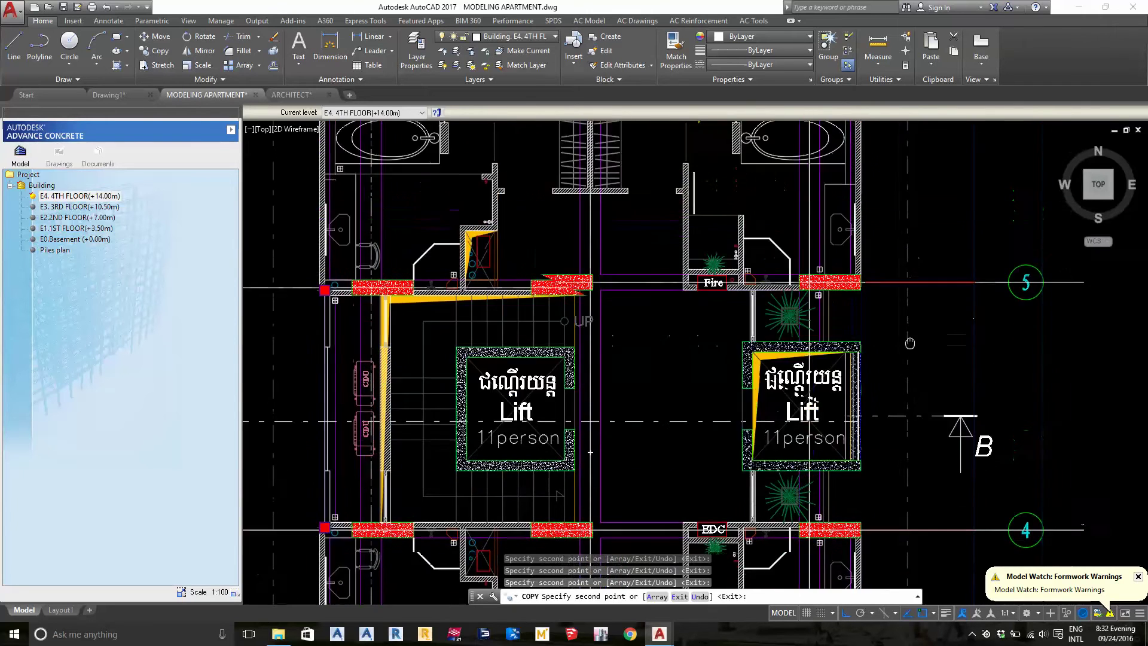
middle_drag(917, 119, 917, 302)
middle_drag(917, 90, 917, 248)
scroll(897, 315, up, 4)
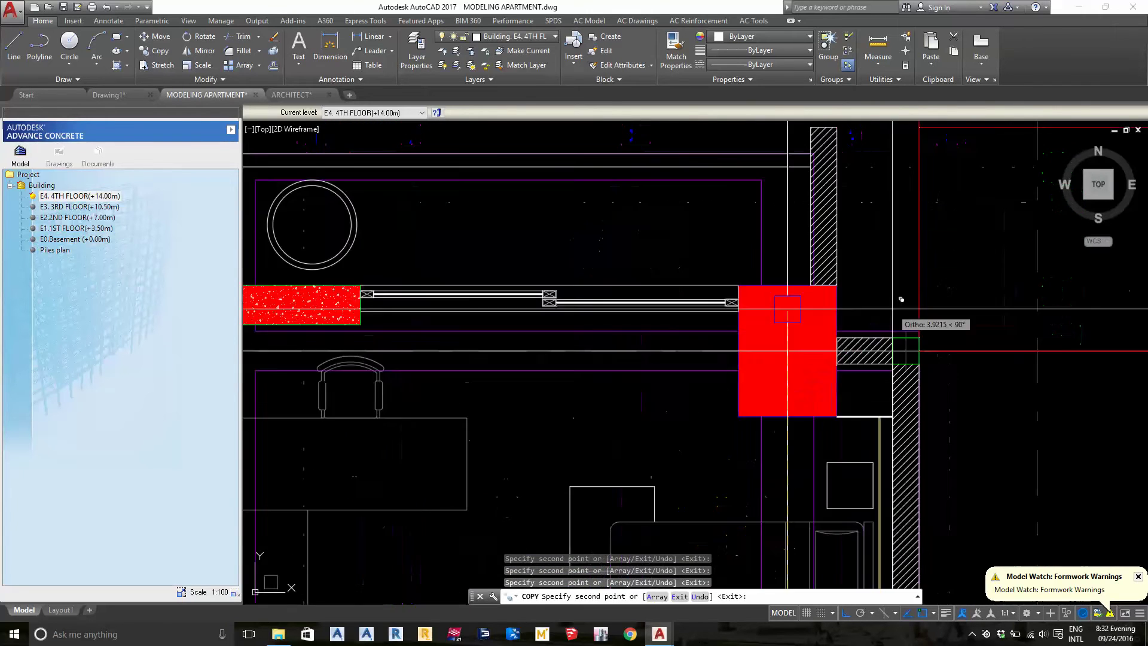
scroll(913, 340, up, 2)
scroll(912, 323, down, 5)
scroll(777, 341, up, 1)
middle_drag(747, 344, 1137, 348)
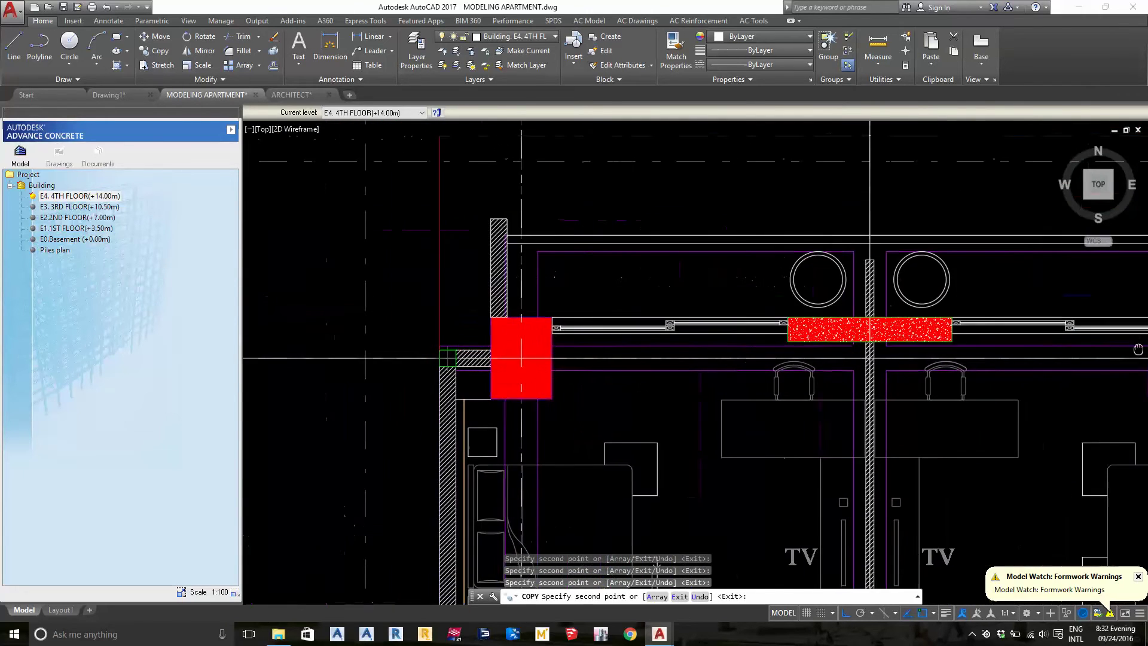
scroll(506, 316, up, 2)
scroll(422, 411, down, 5)
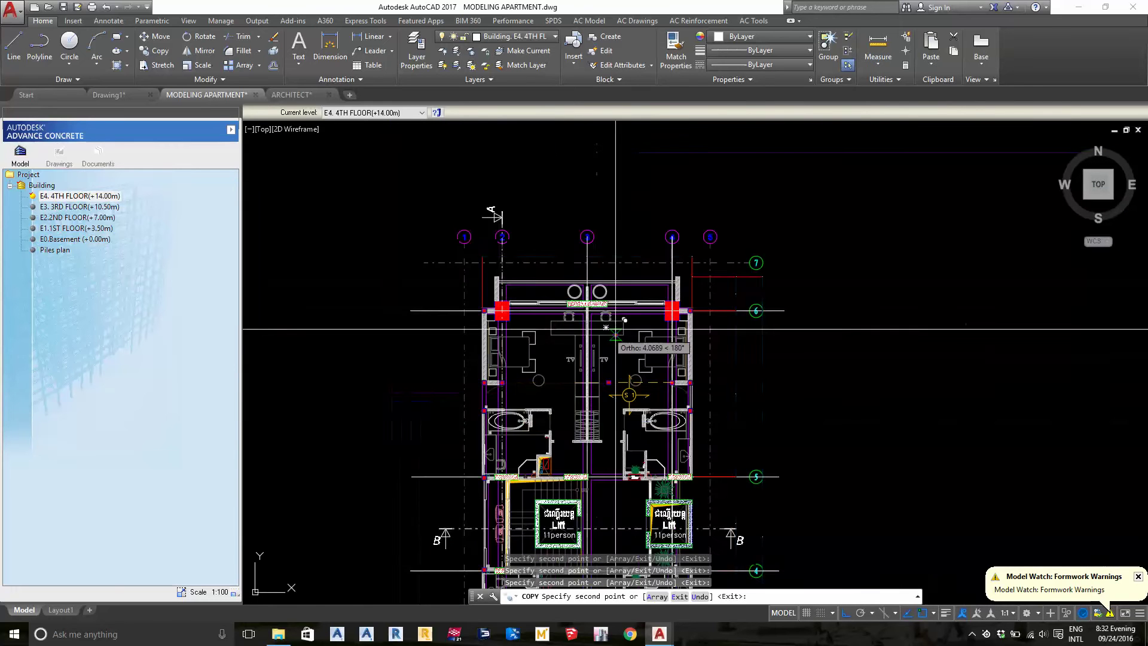
scroll(656, 323, up, 2)
scroll(656, 323, down, 1)
middle_drag(777, 239, 795, 419)
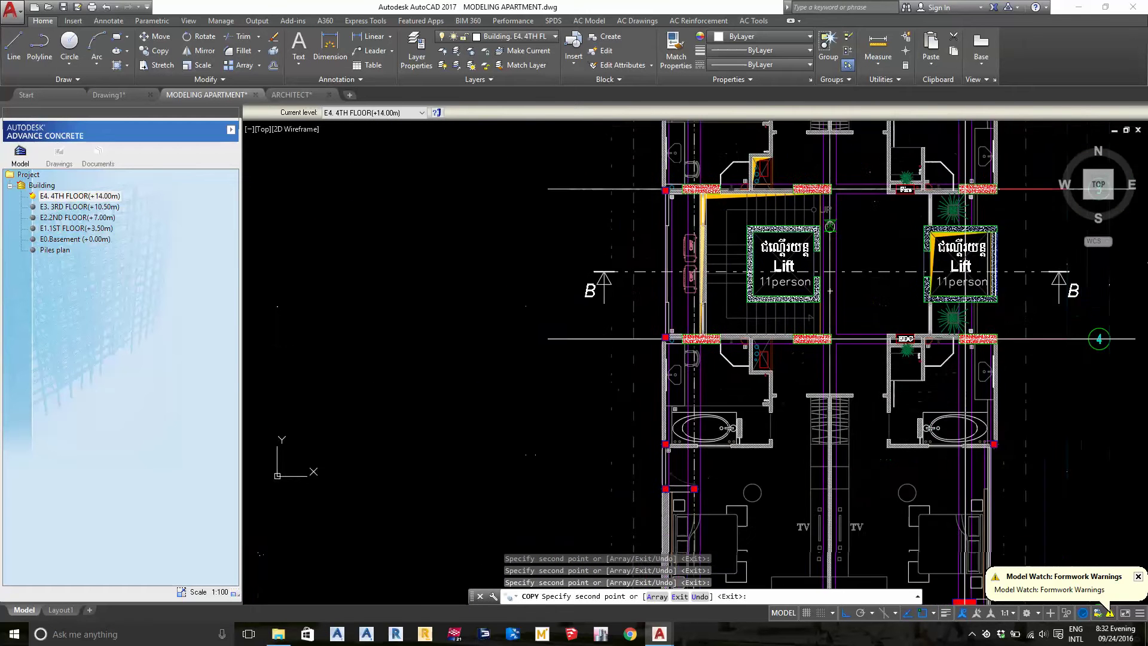
middle_drag(849, 340, 861, 293)
- End the column copy and move the architectural floor plan 100 units aside
key(Escape)
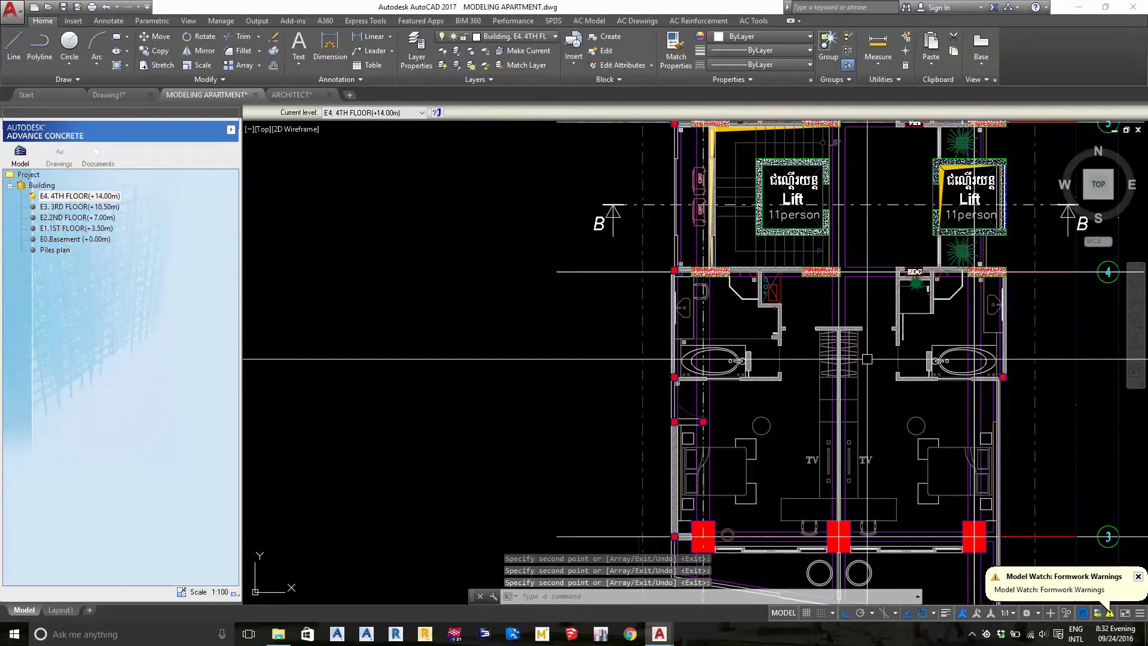
scroll(633, 359, down, 2)
scroll(637, 335, up, 1)
scroll(637, 297, down, 3)
click(658, 299)
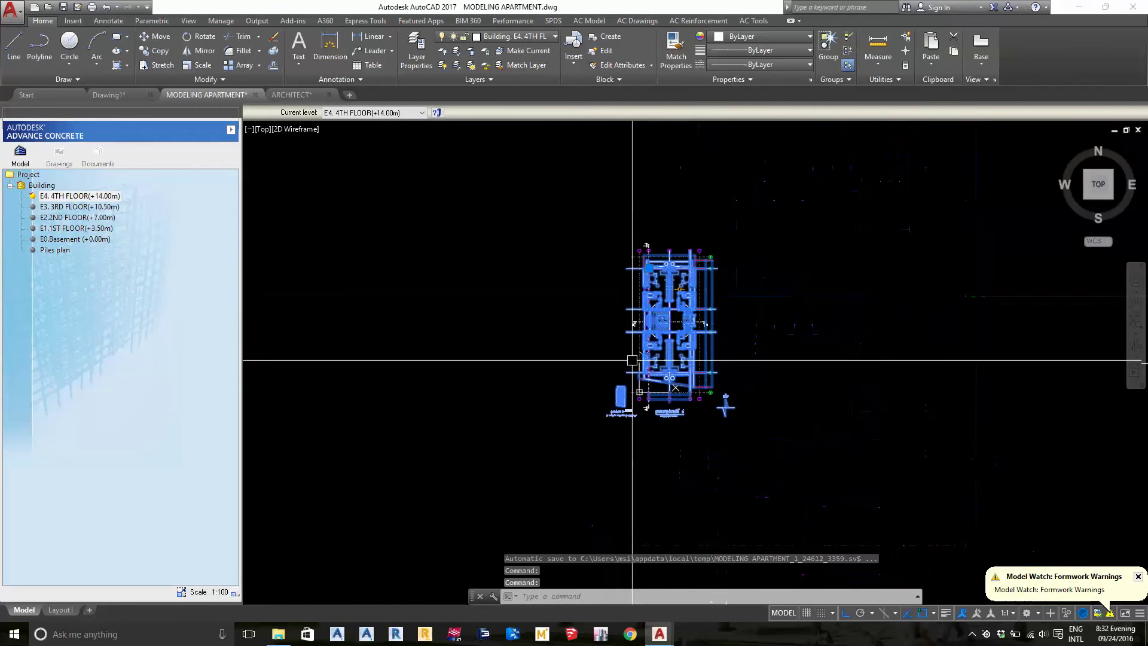
text(m)
key(Return)
click(604, 387)
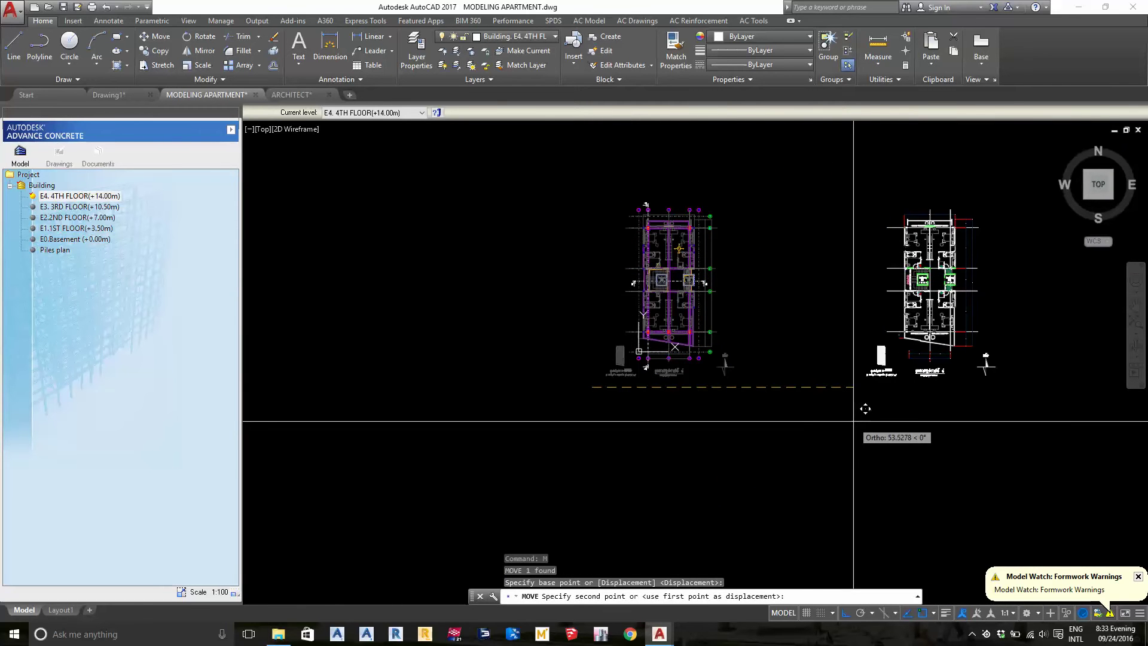
text(10)
key(Return)
- Pan and zoom to bring the structural plan and the area above grid line 5 into view
scroll(777, 390, up, 3)
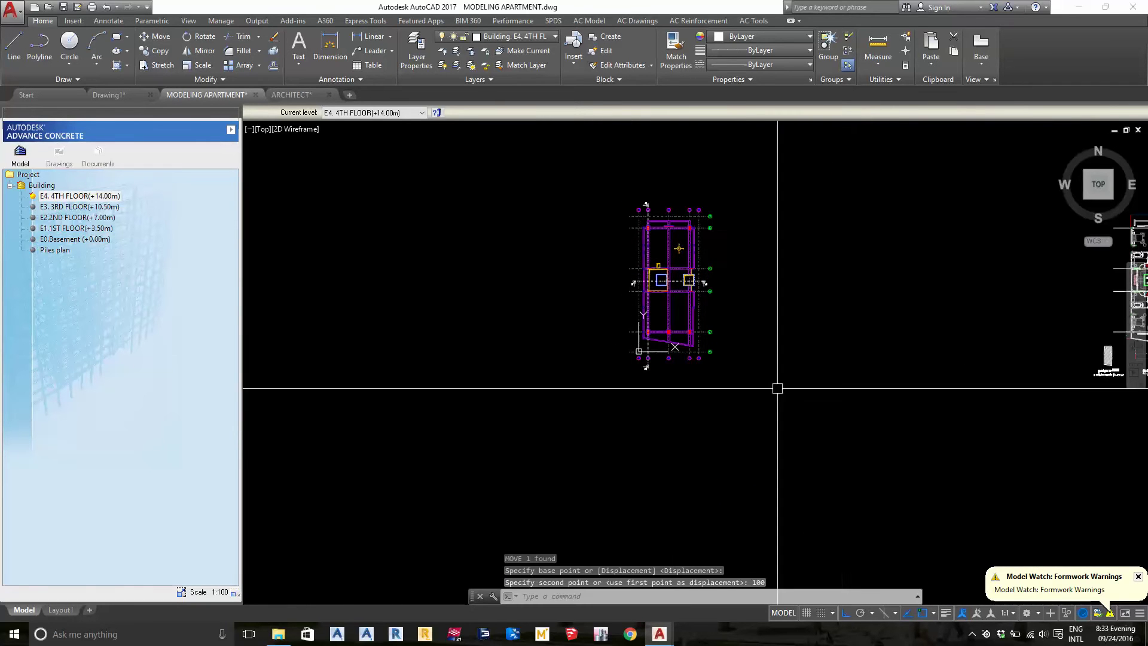
scroll(674, 390, up, 3)
mouse_move(674, 389)
middle_down()
mouse_move(659, 334)
mouse_move(663, 348)
middle_up()
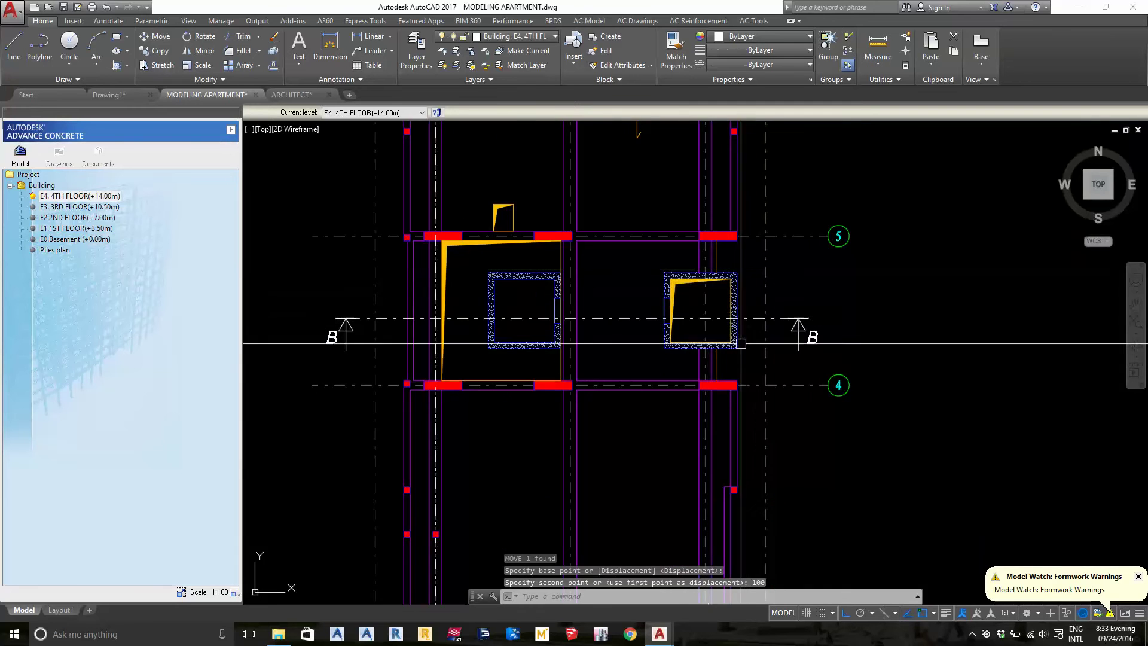
scroll(735, 333, up, 3)
scroll(727, 411, up, 3)
scroll(727, 410, down, 3)
middle_drag(811, 235, 799, 300)
scroll(750, 236, up, 3)
scroll(794, 327, down, 2)
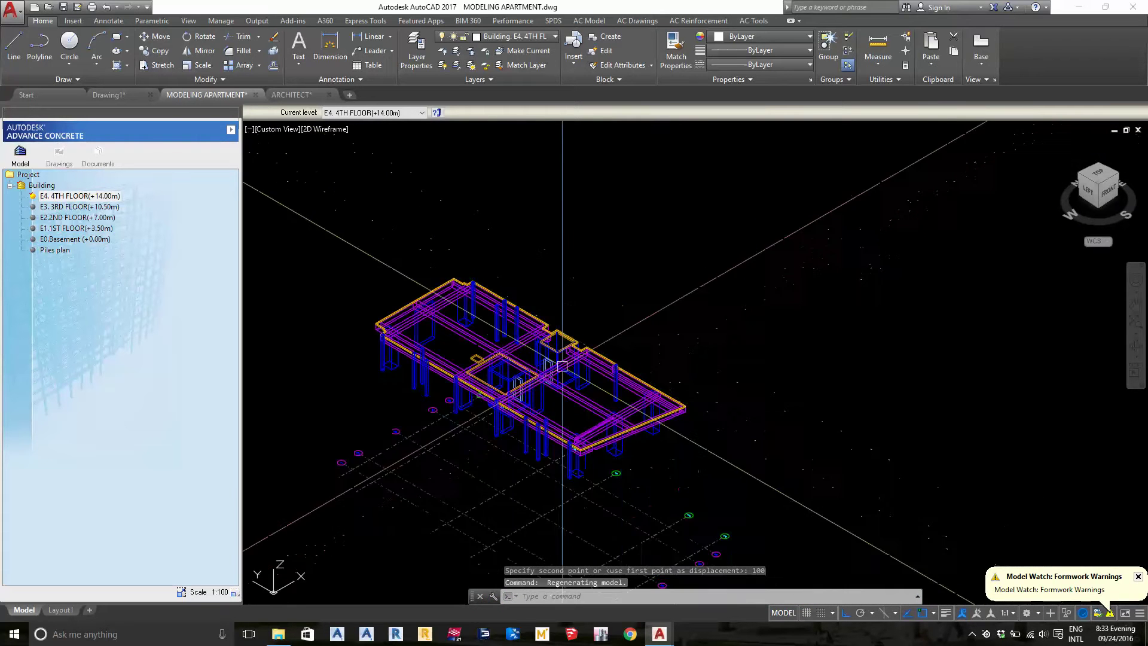
- Set the visual style to Shaded with edges and orbit to an angled 3D view
scroll(730, 249, up, 2)
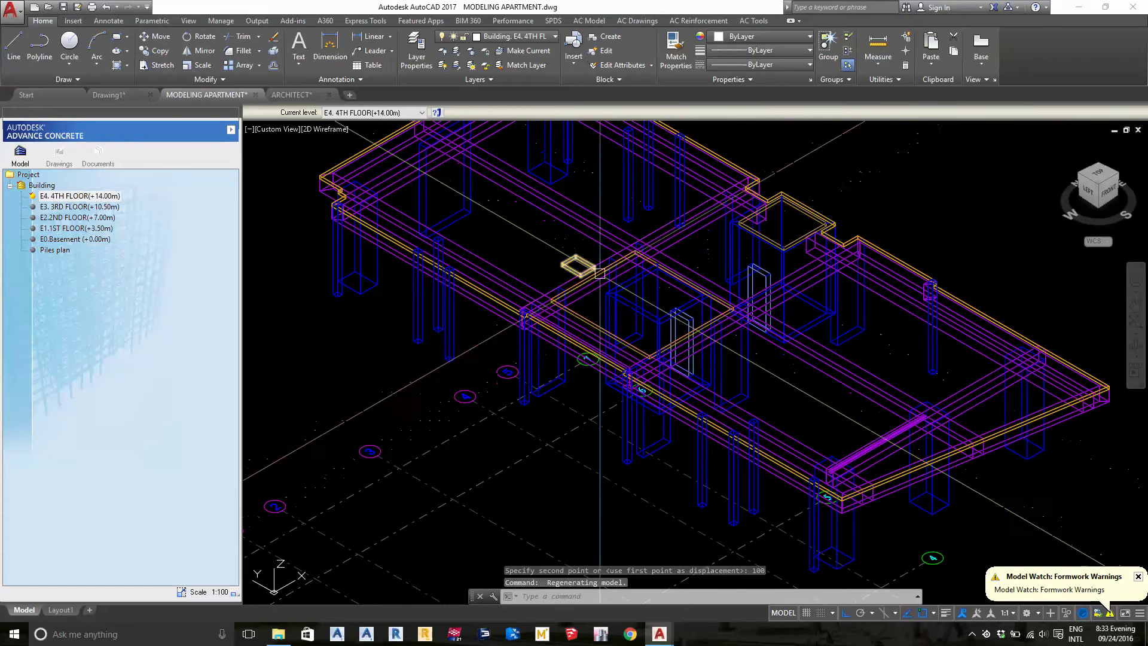
click(326, 129)
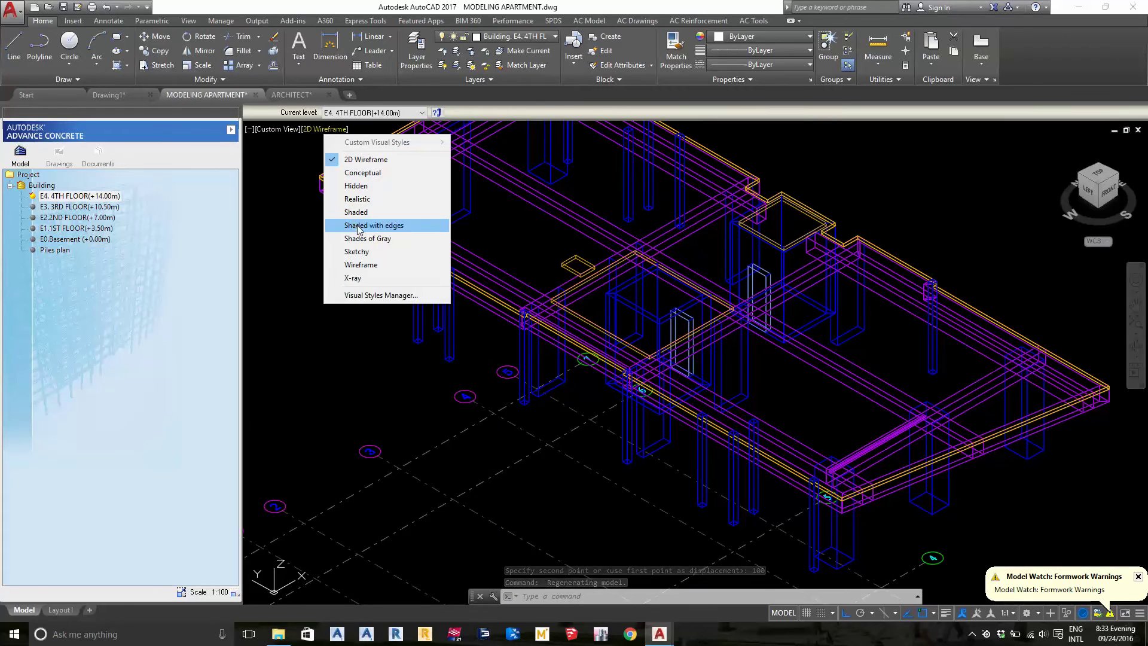
click(359, 225)
mouse_move(430, 335)
shift+middle_down()
mouse_move(572, 342)
mouse_move(90, 293)
shift+middle_up()
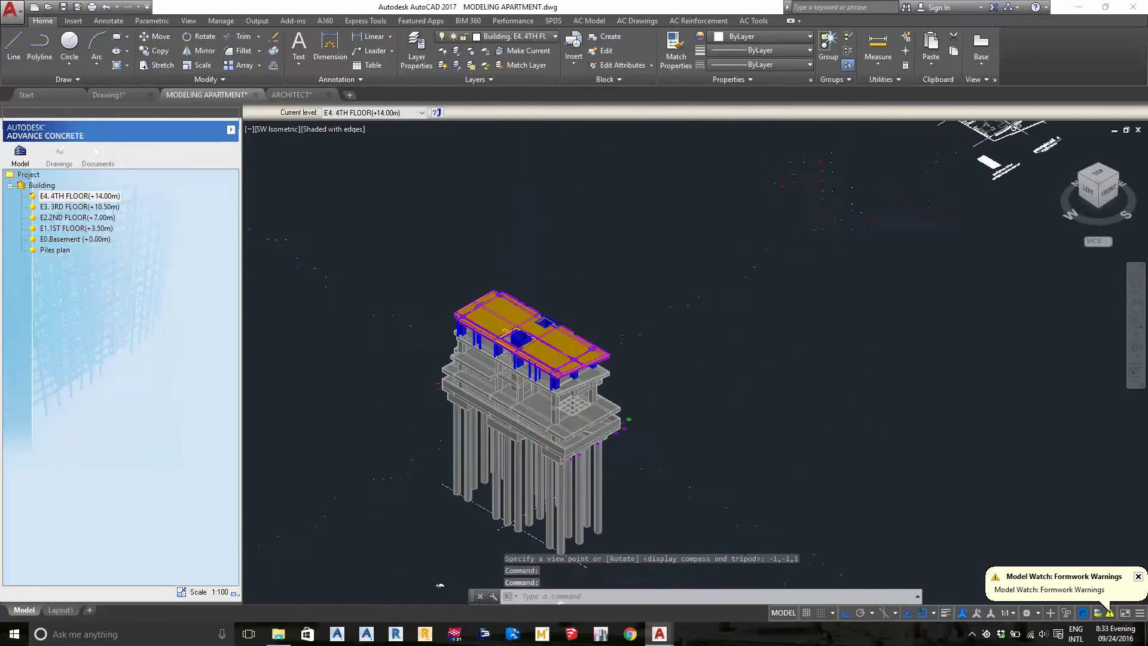
- Orbit and zoom around the building to inspect the new 4th-floor columns and slab from the side
mouse_move(657, 376)
shift+middle_down()
mouse_move(807, 378)
mouse_move(400, 339)
mouse_move(433, 321)
mouse_move(750, 341)
mouse_move(937, 278)
shift+middle_up()
scroll(751, 341, up, 3)
shift+middle_drag(774, 253, 728, 305)
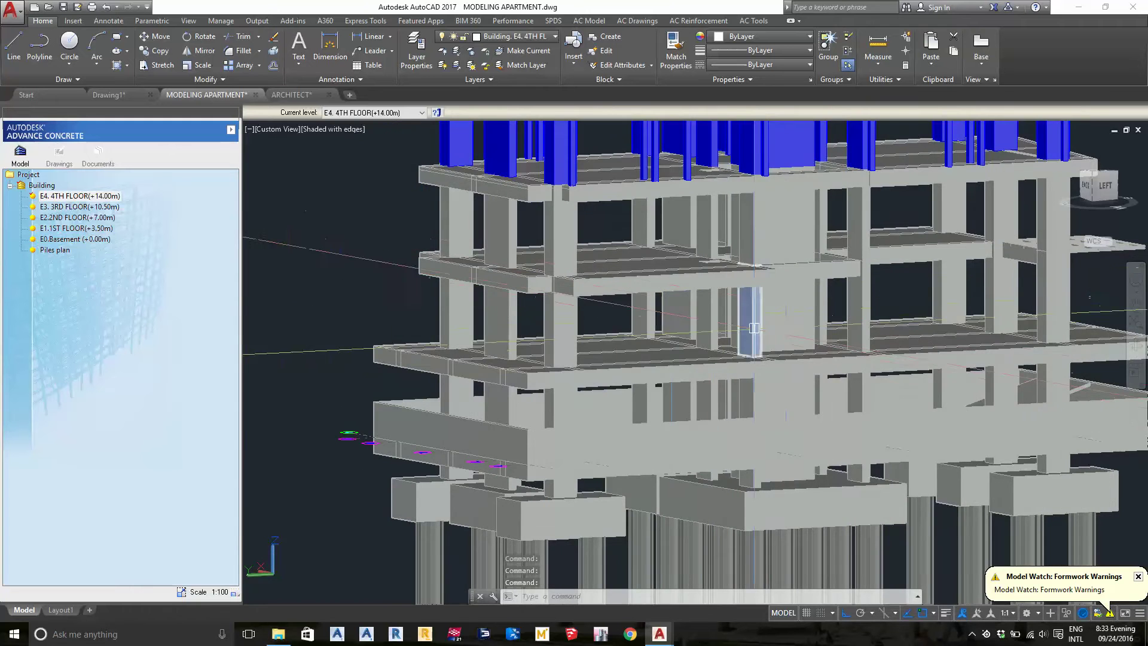
scroll(717, 330, down, 2)
scroll(657, 332, down, 2)
scroll(611, 335, down, 3)
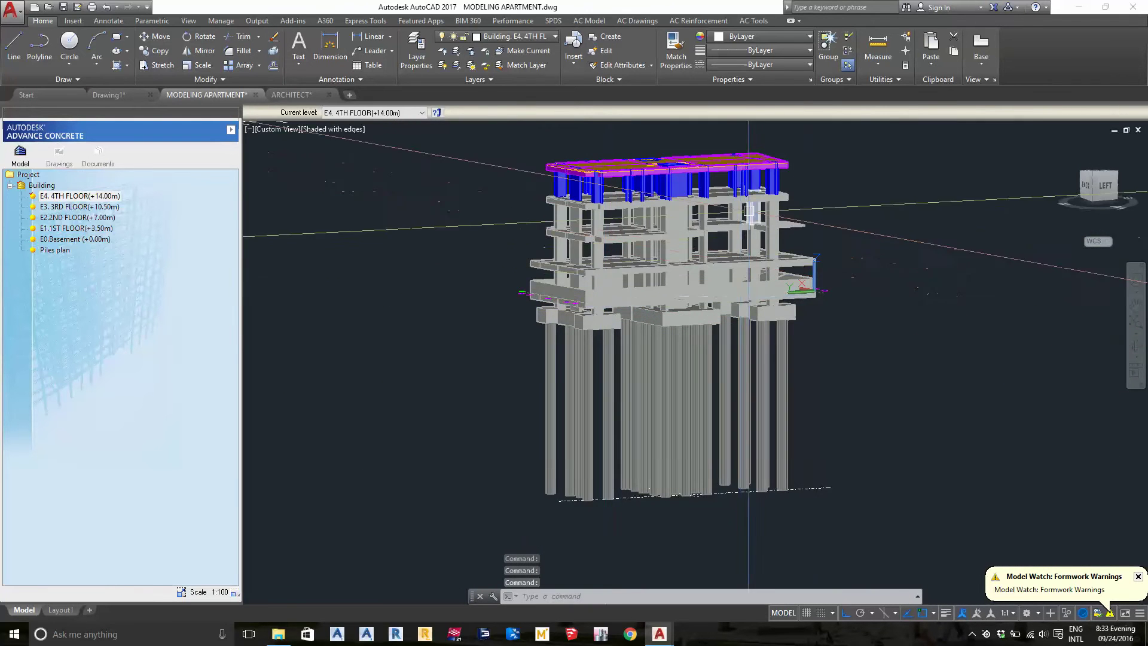
scroll(754, 203, up, 3)
scroll(807, 180, up, 2)
scroll(849, 164, up, 1)
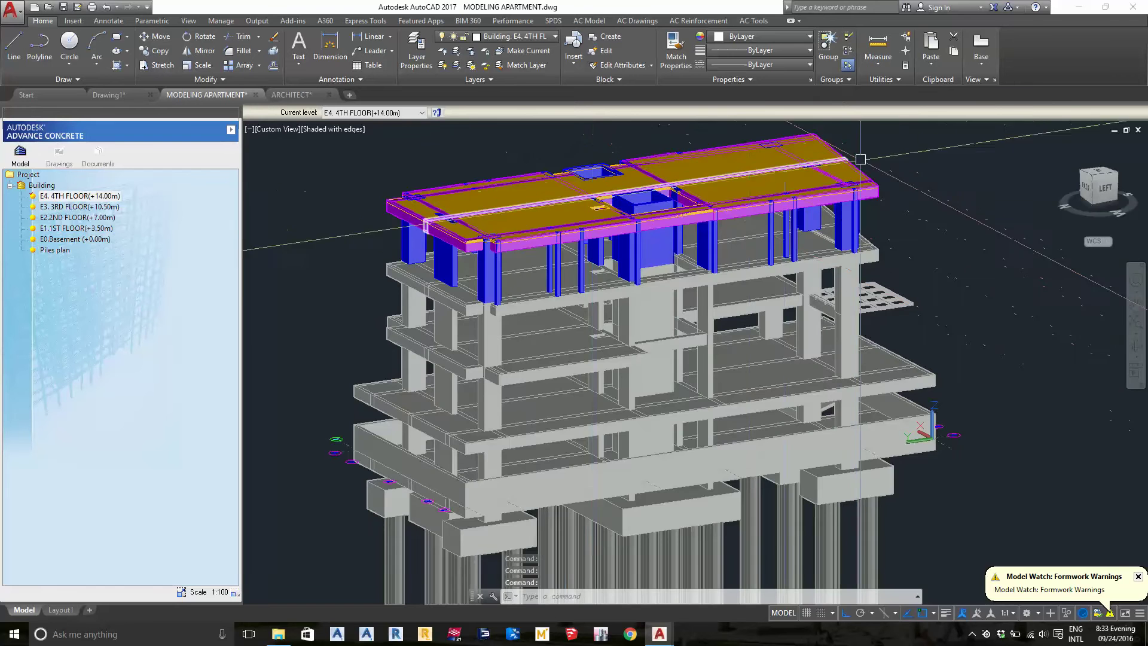
middle_drag(860, 159, 853, 170)
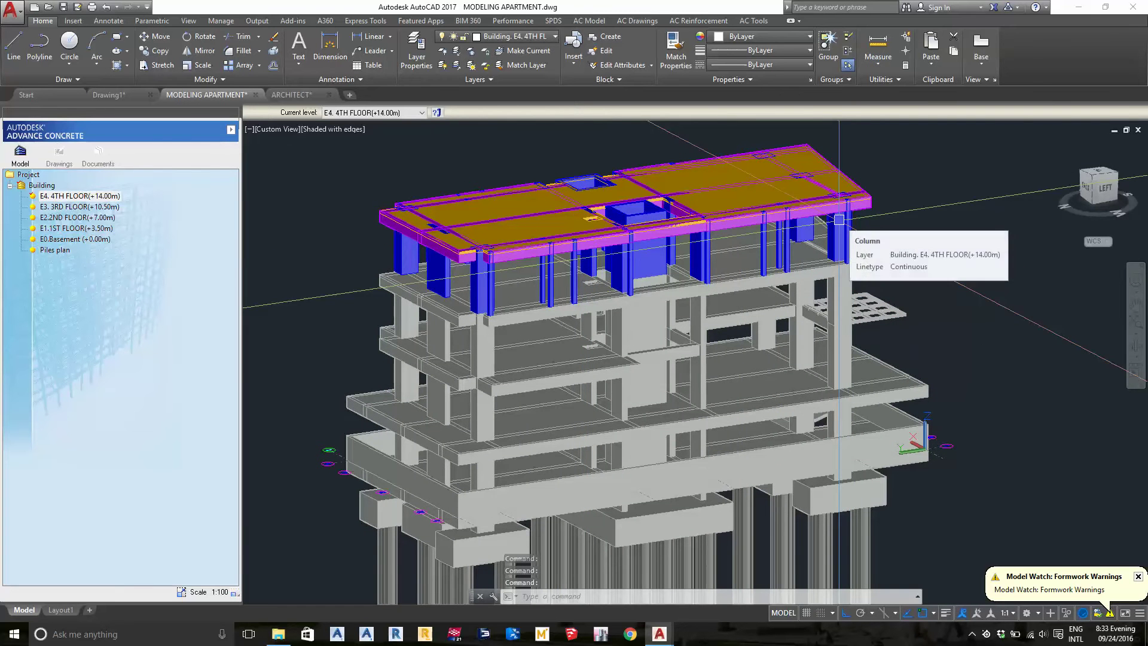
scroll(797, 256, down, 2)
scroll(777, 251, down, 1)
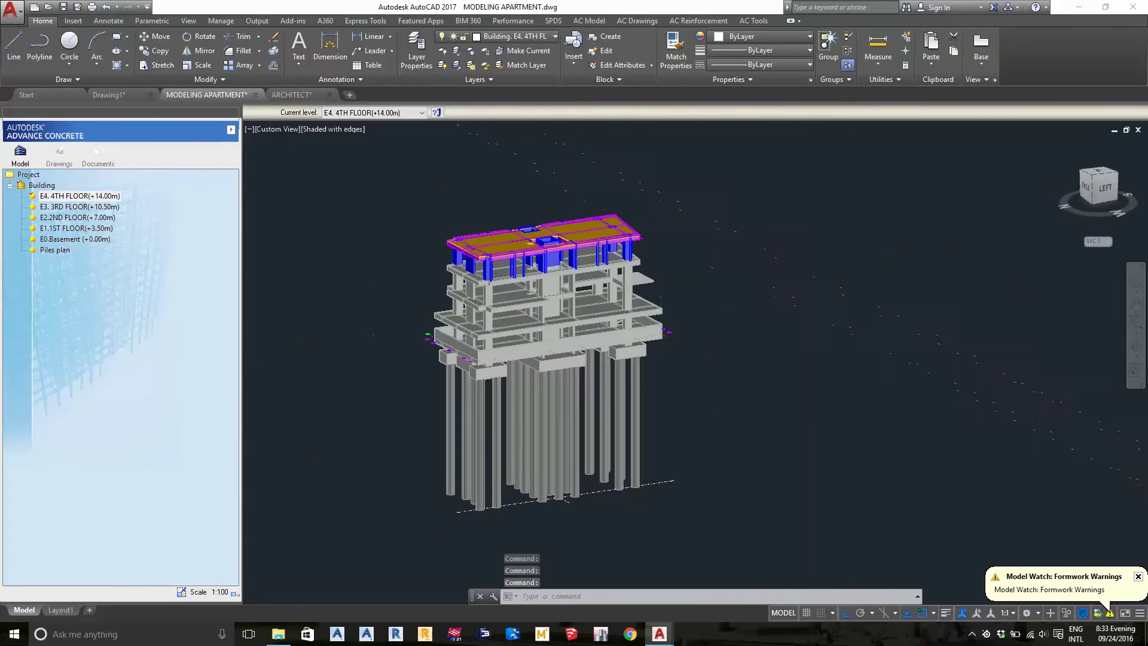
scroll(672, 234, down, 3)
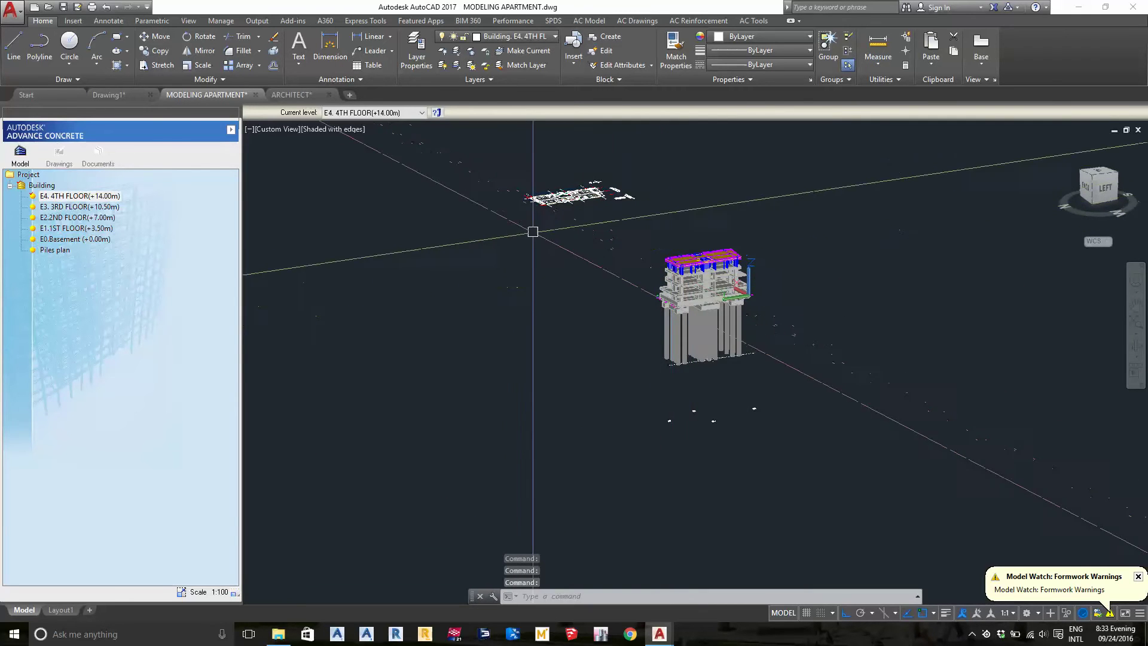
- Erase the separate architectural floor plan with E and zoom to the 4th-floor slab
scroll(703, 266, up, 1)
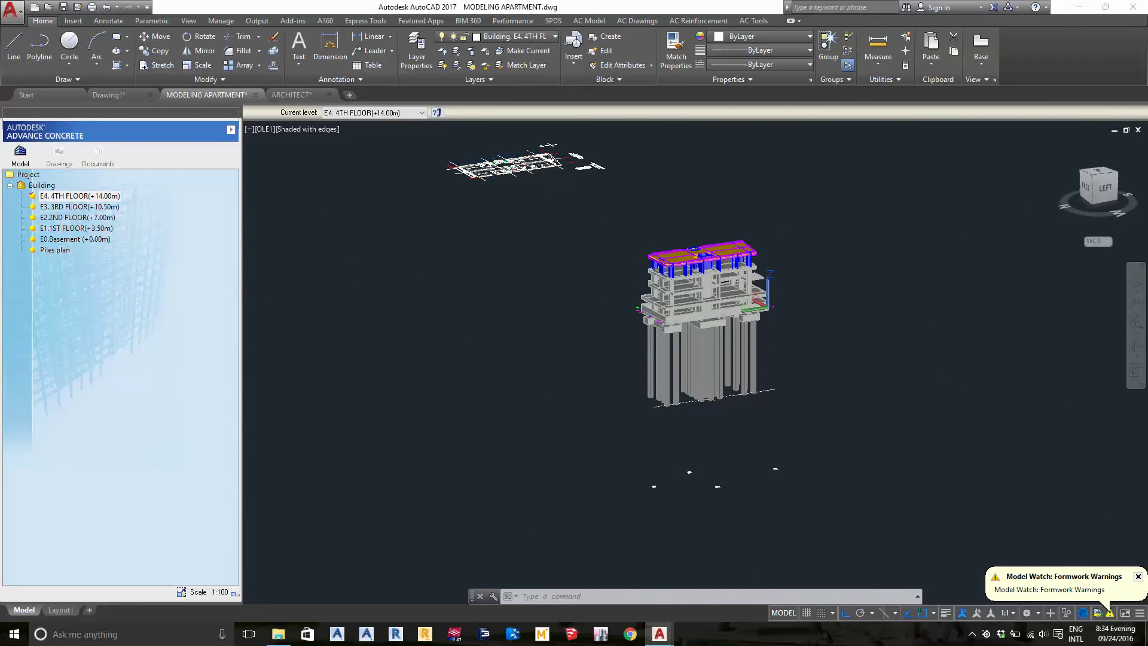
click(514, 165)
text(E)
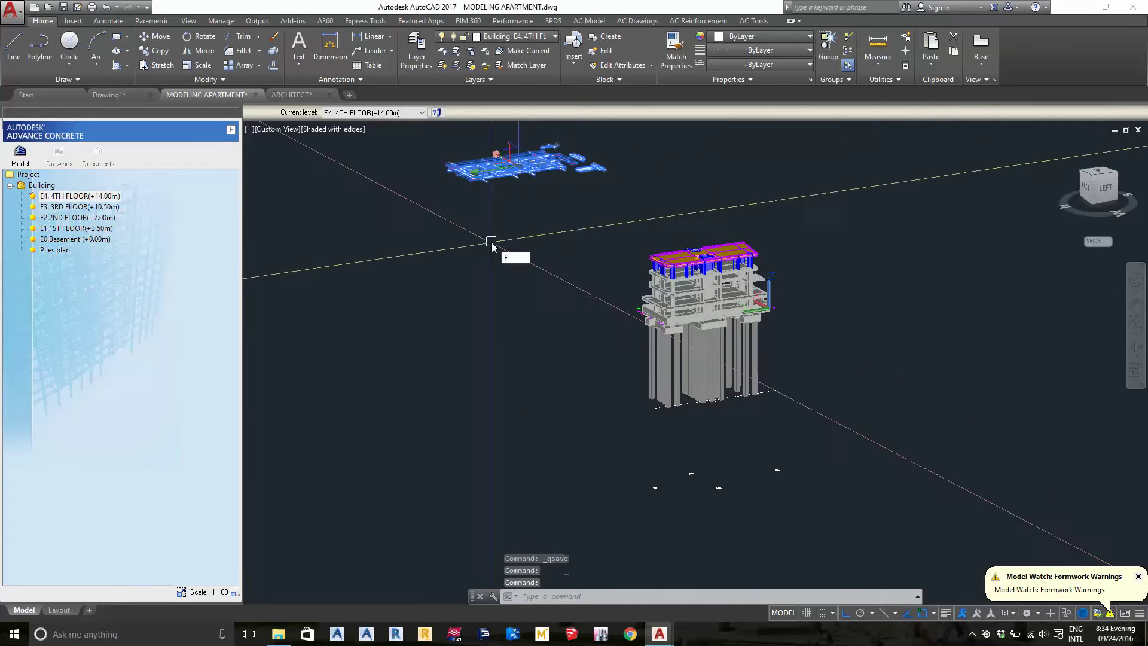
double_click(66, 197)
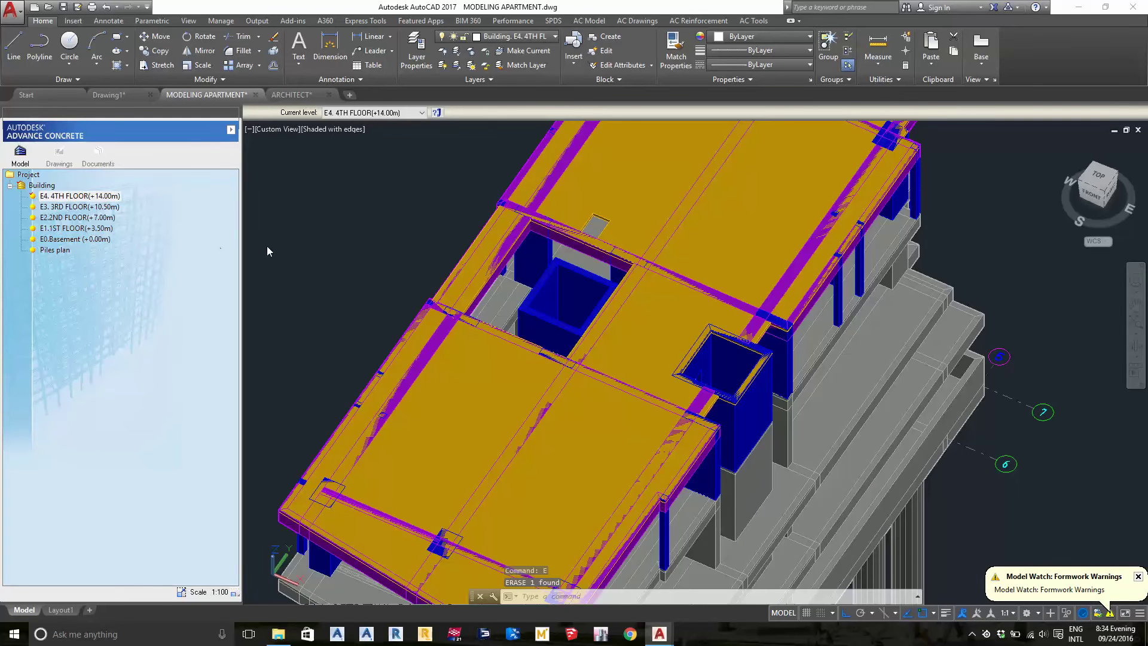
- Return the display to 2D Wireframe in a Top view
click(314, 129)
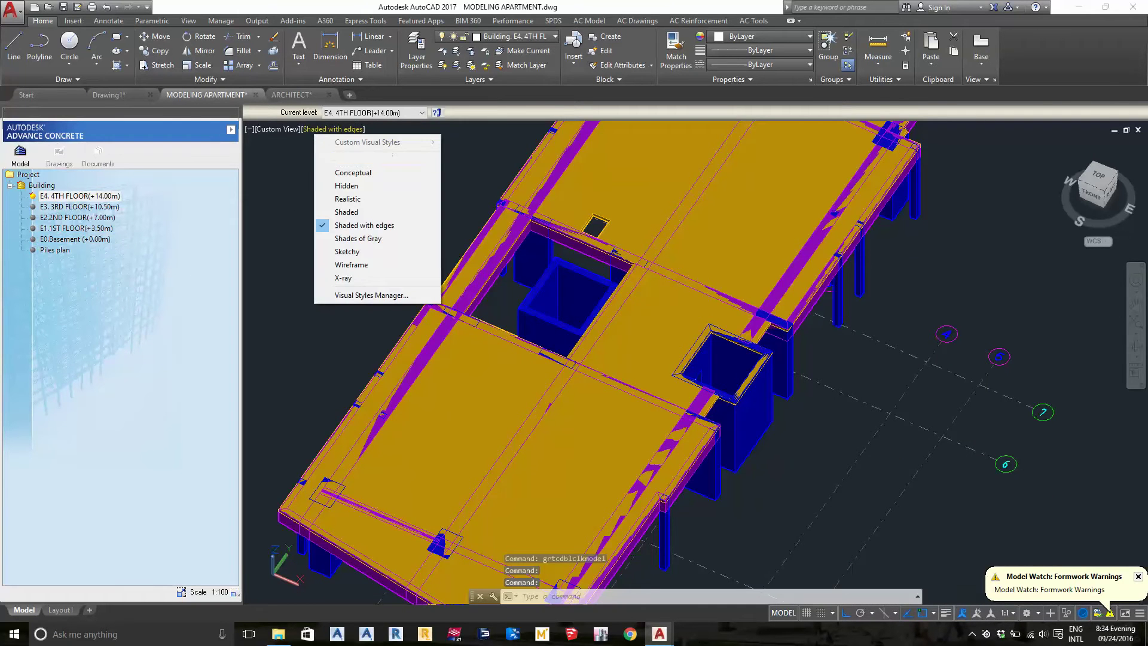
click(334, 160)
click(276, 131)
click(287, 159)
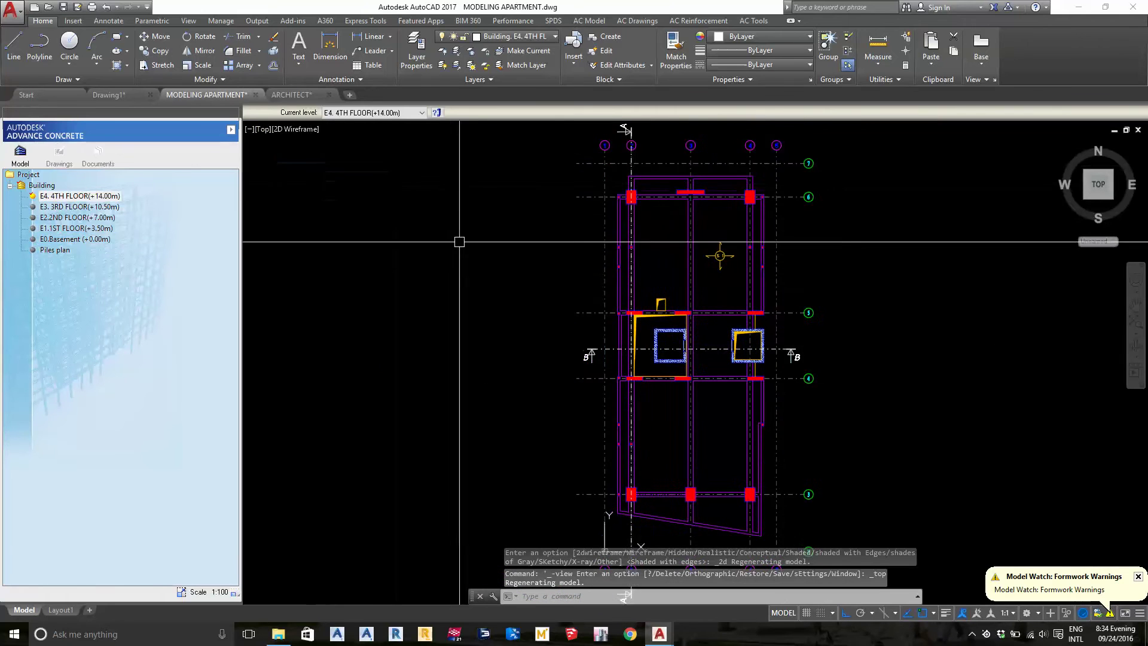
- Recopy the E4. 4TH FLOOR level above, creating Level 1 at +17.00m
right_click(70, 196)
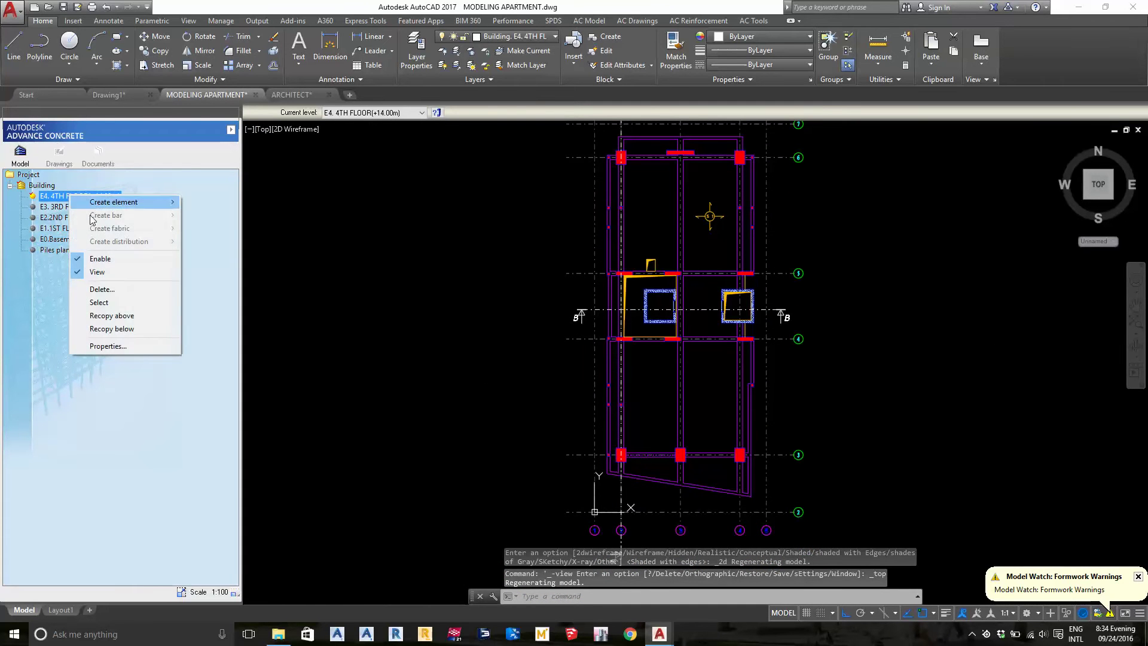
click(129, 318)
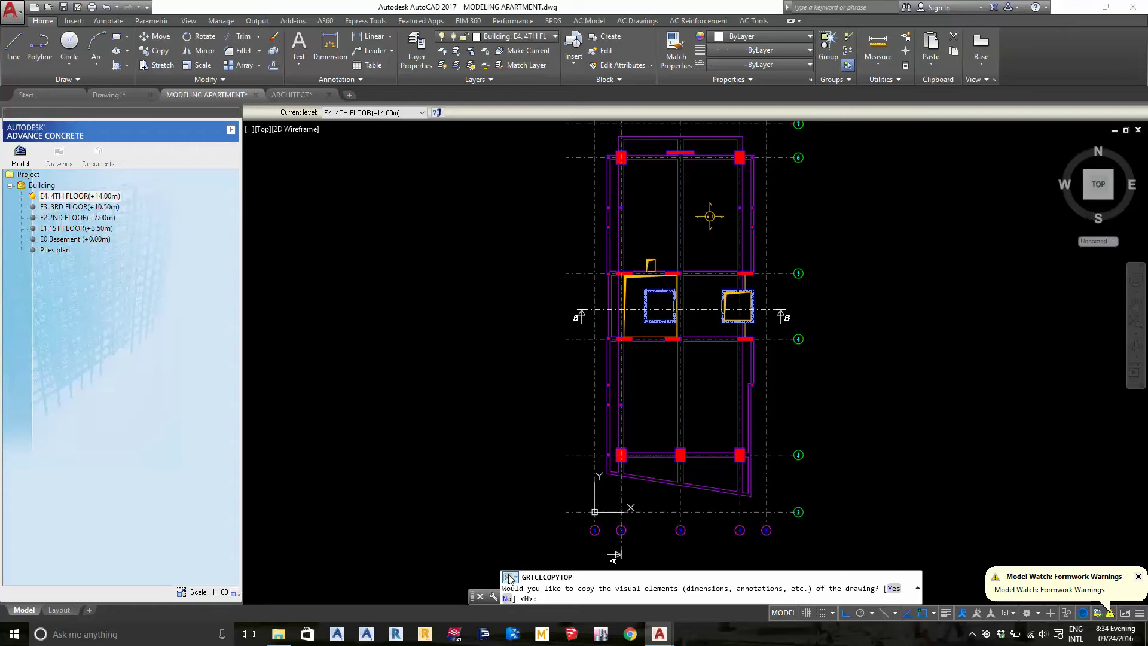
key(Return)
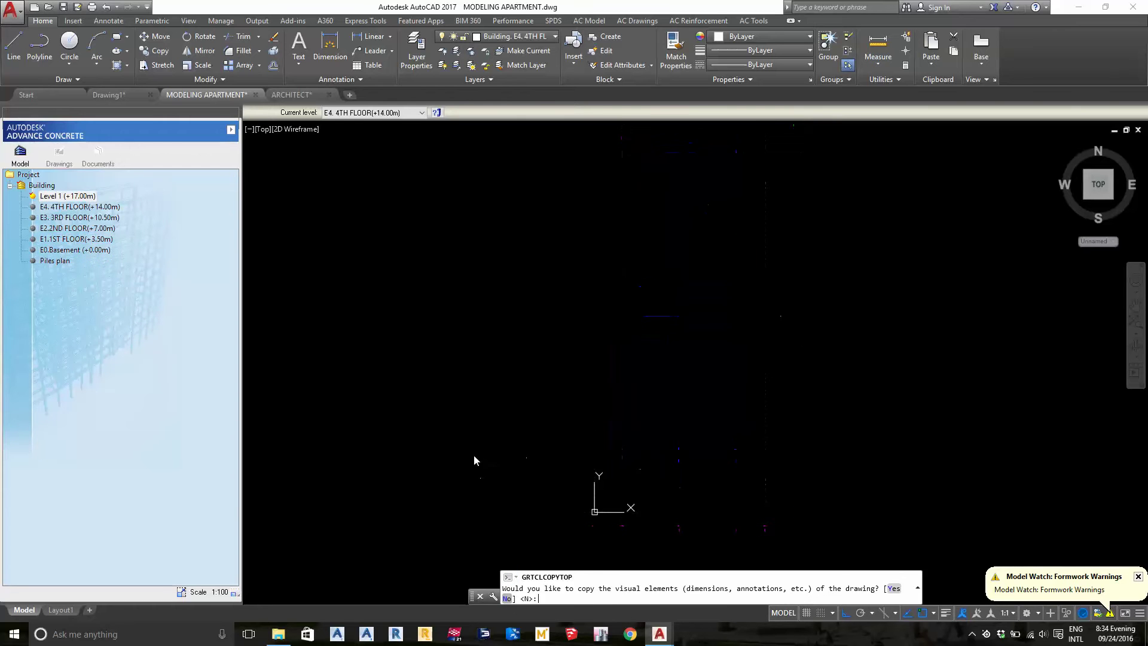
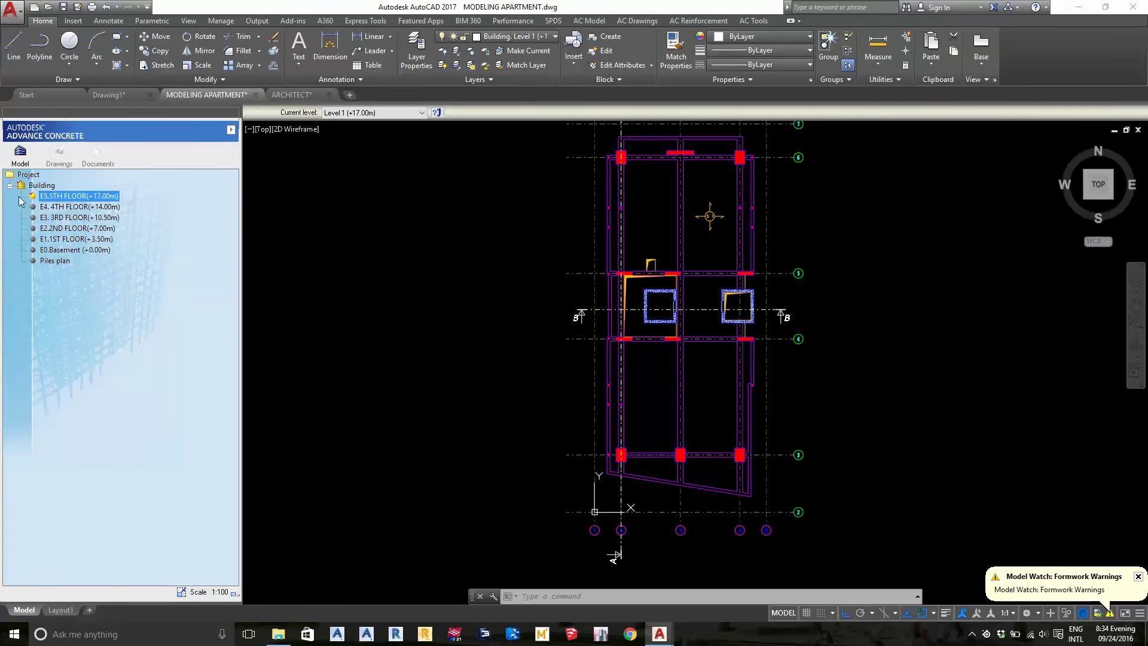
- Switch to the ARCHITECT drawing and bring its floor plans into view
middle_drag(634, 246, 634, 226)
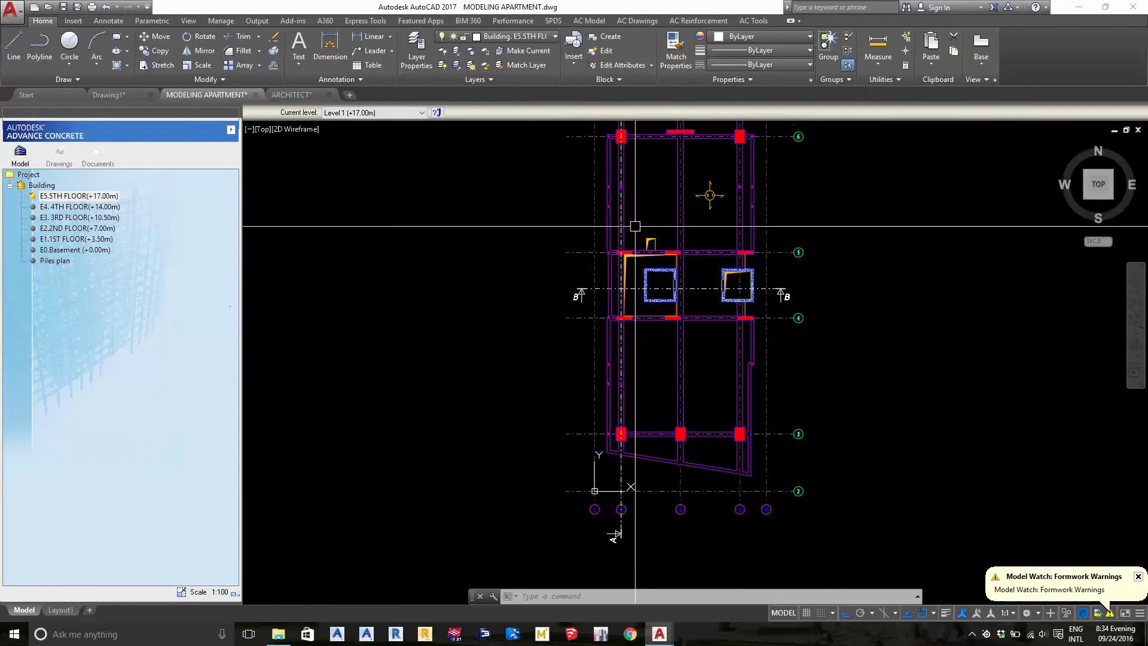
click(309, 94)
scroll(625, 354, down, 3)
scroll(626, 354, down, 3)
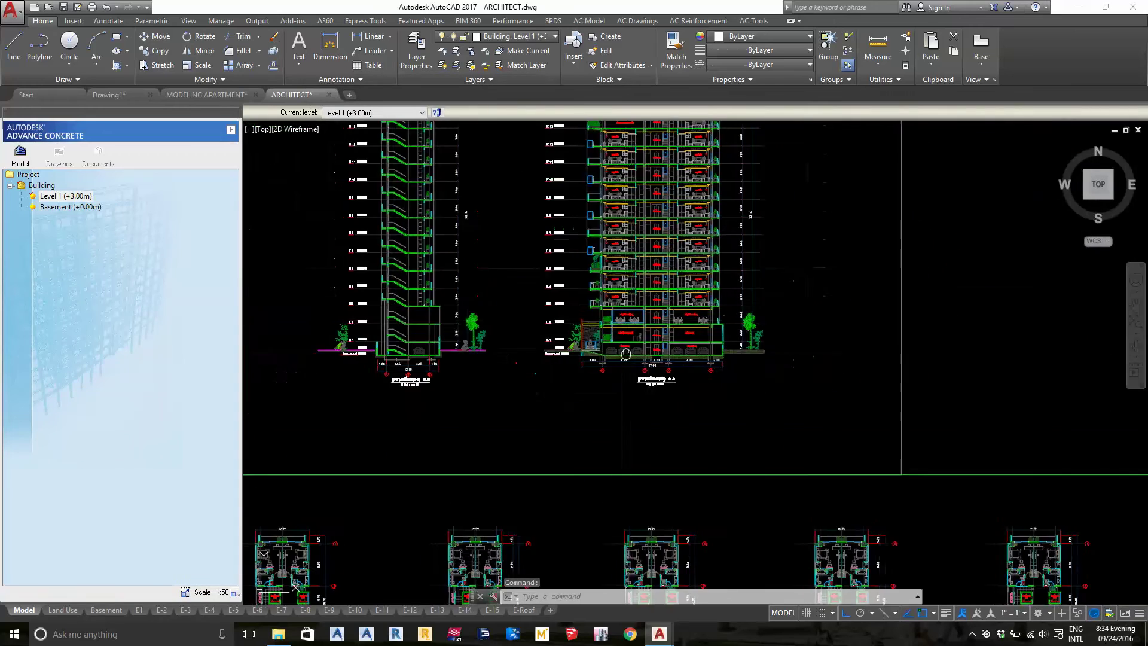
middle_drag(625, 354, 625, 179)
scroll(685, 376, up, 5)
scroll(685, 375, down, 5)
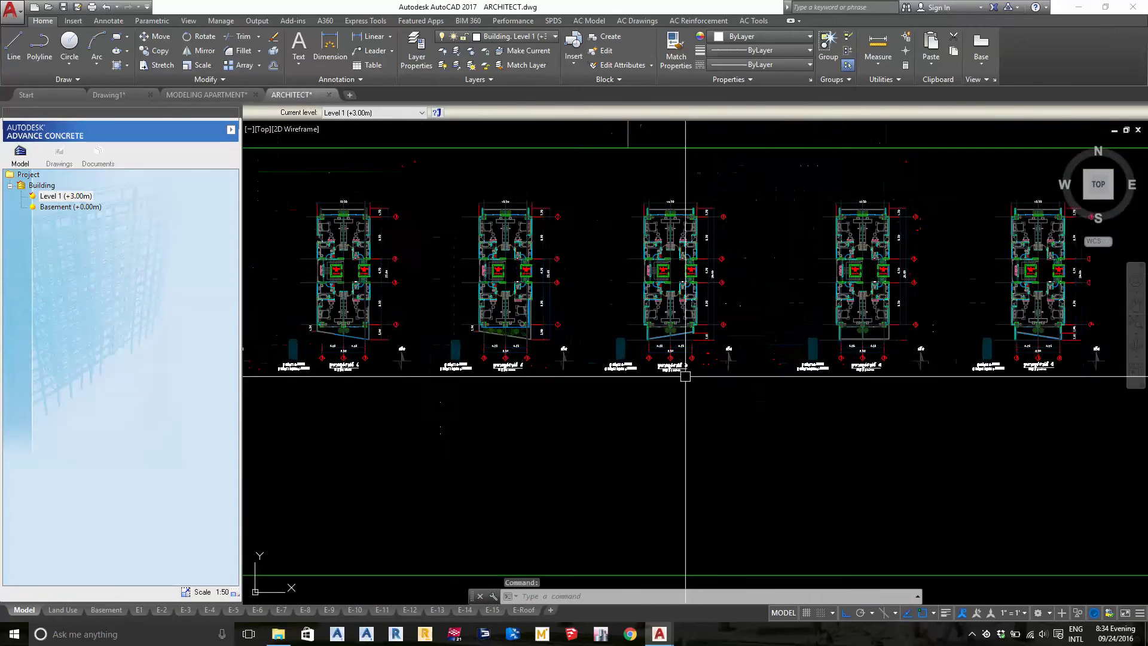
scroll(814, 340, up, 5)
scroll(810, 366, down, 3)
scroll(795, 424, up, 1)
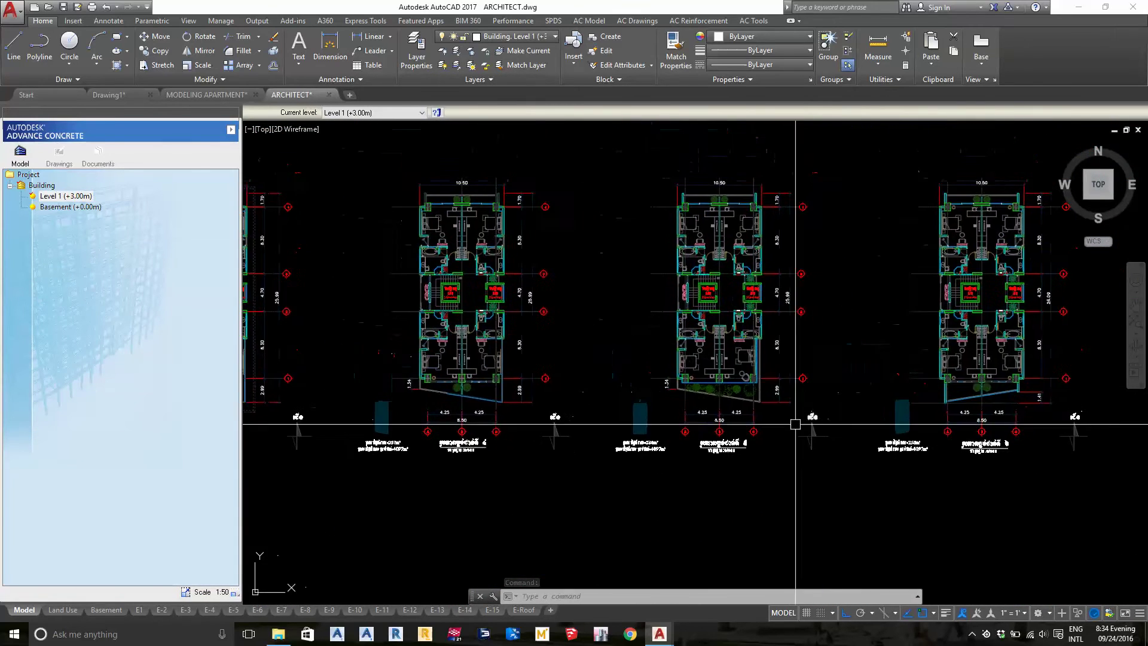
scroll(675, 430, up, 4)
scroll(674, 431, down, 4)
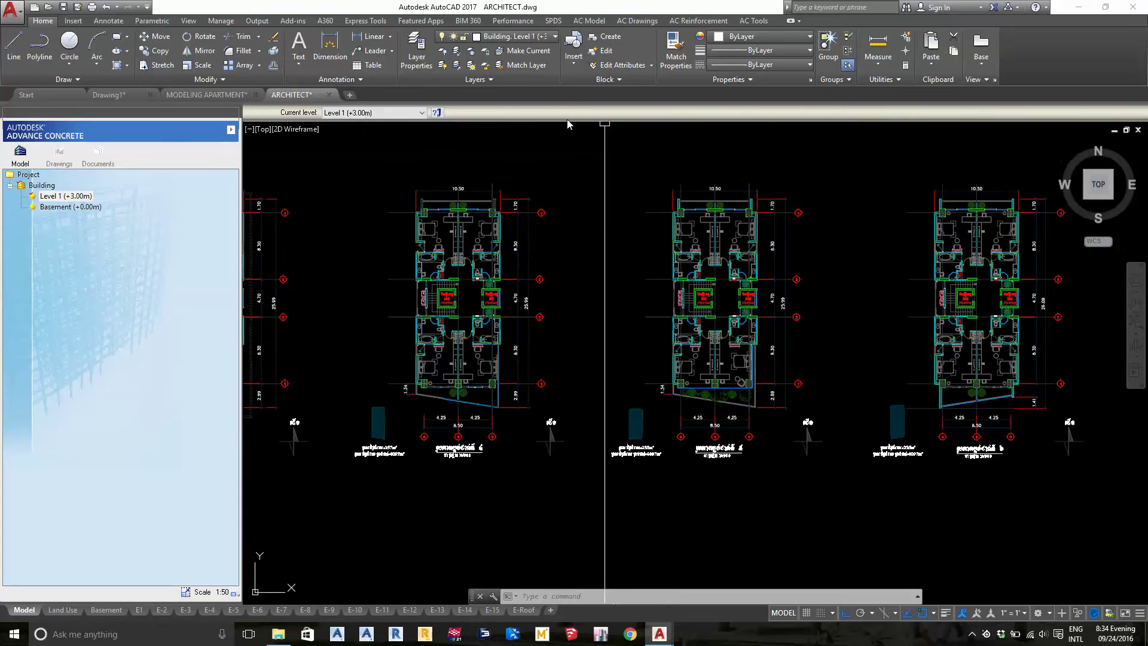
- Window-select the middle floor plan and copy it with a base point at its top-left wall corner
click(568, 162)
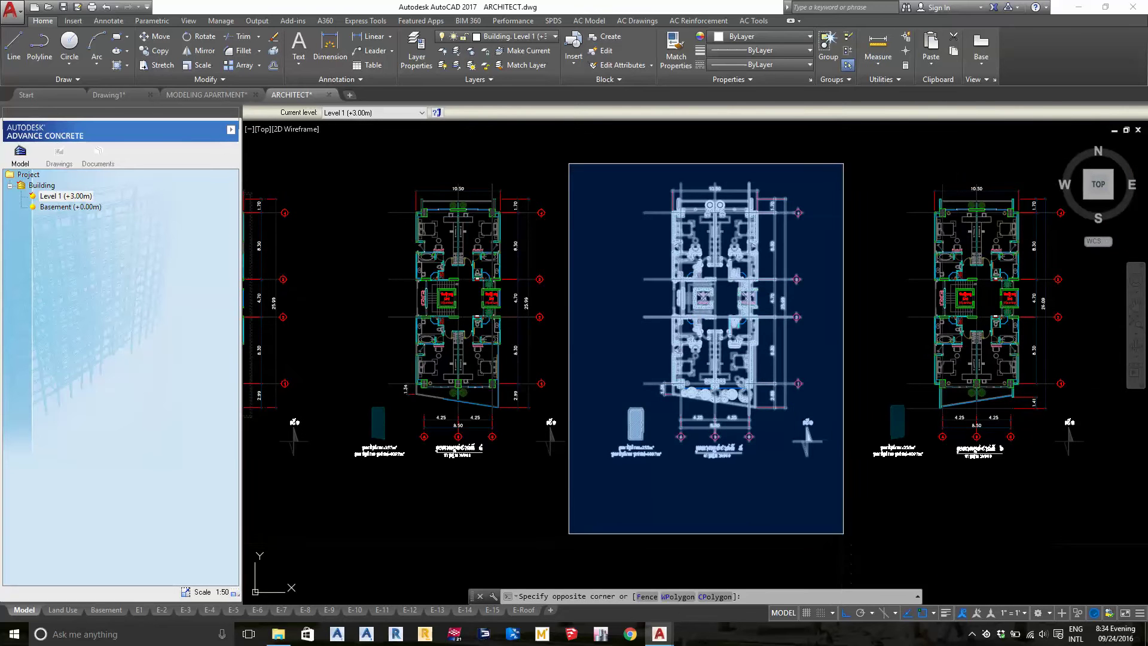
click(835, 475)
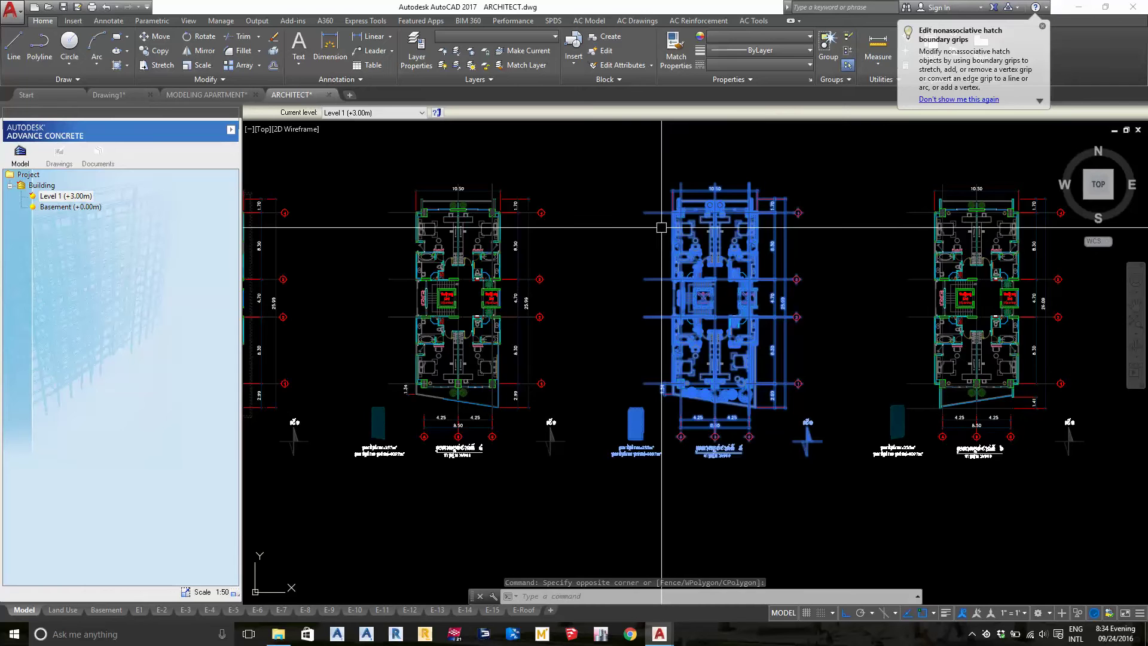
scroll(661, 227, up, 4)
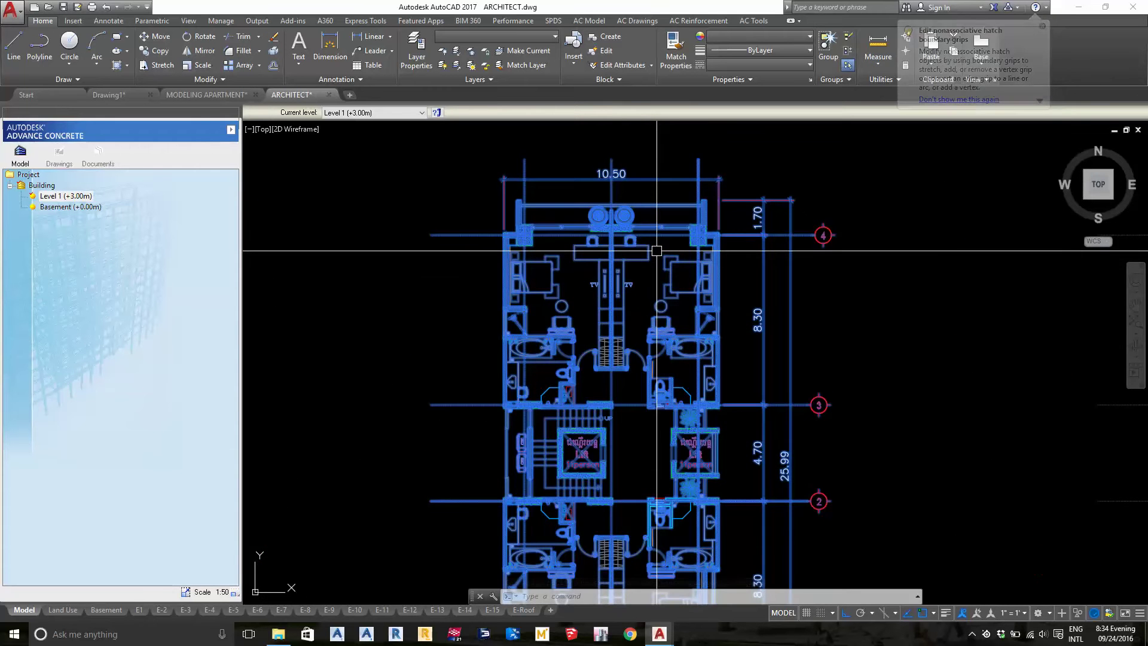
key(ctrl+shift+c)
scroll(556, 278, up, 5)
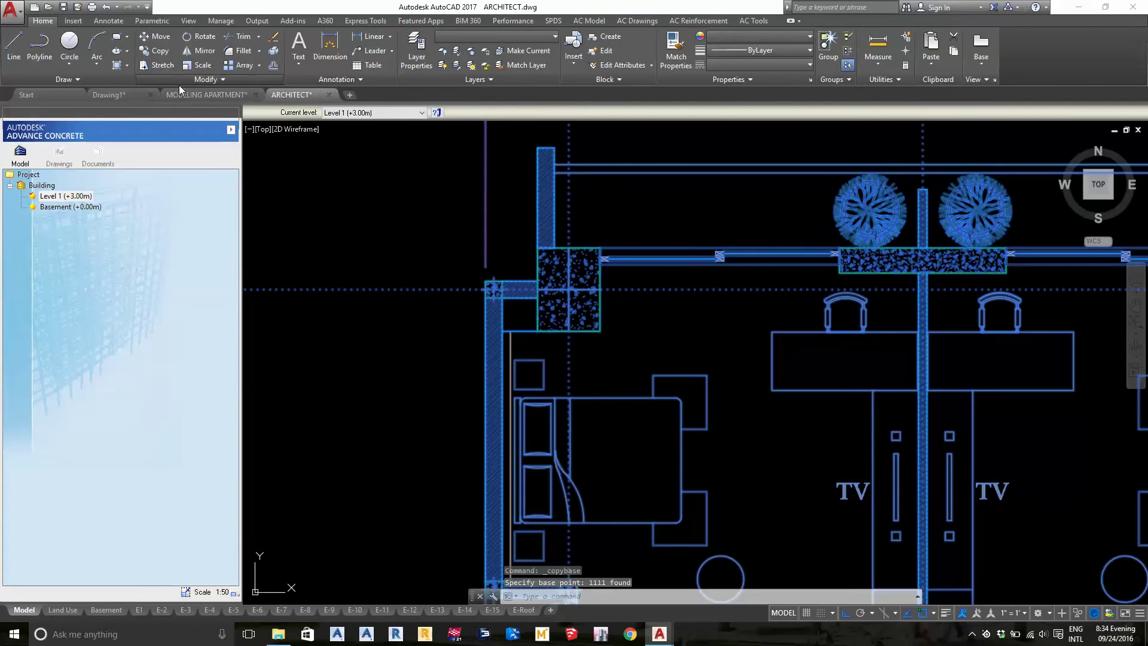
- In MODELING APARTMENT, paste the copied plan as a block and choose to set its scale
click(392, 179)
key(Escape)
key(Escape)
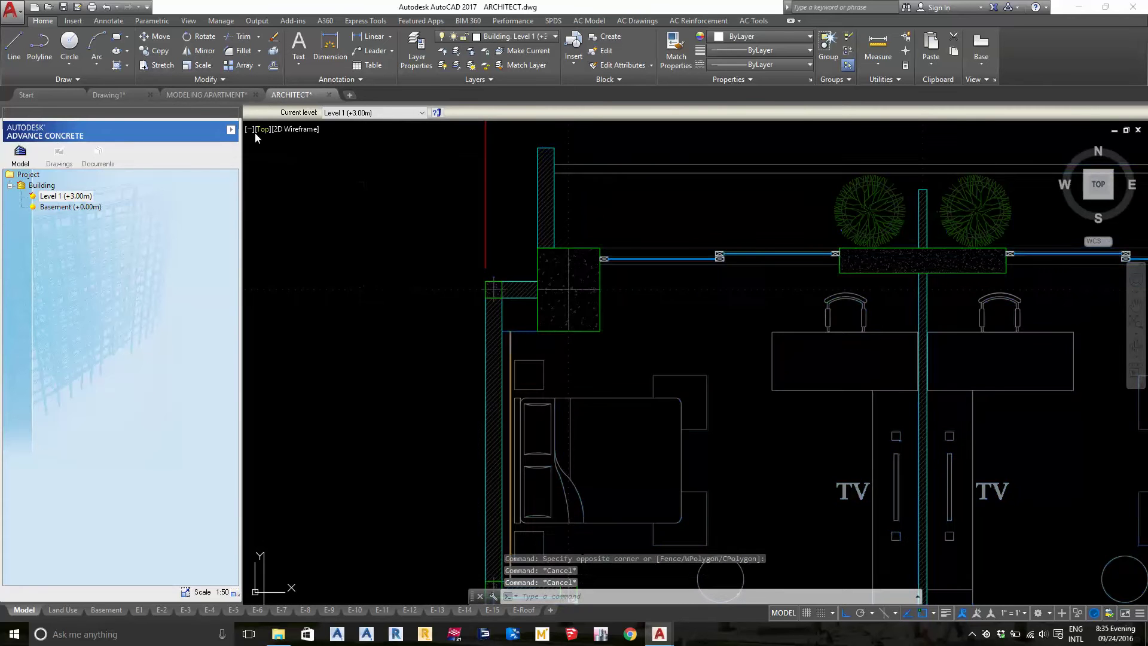
click(223, 96)
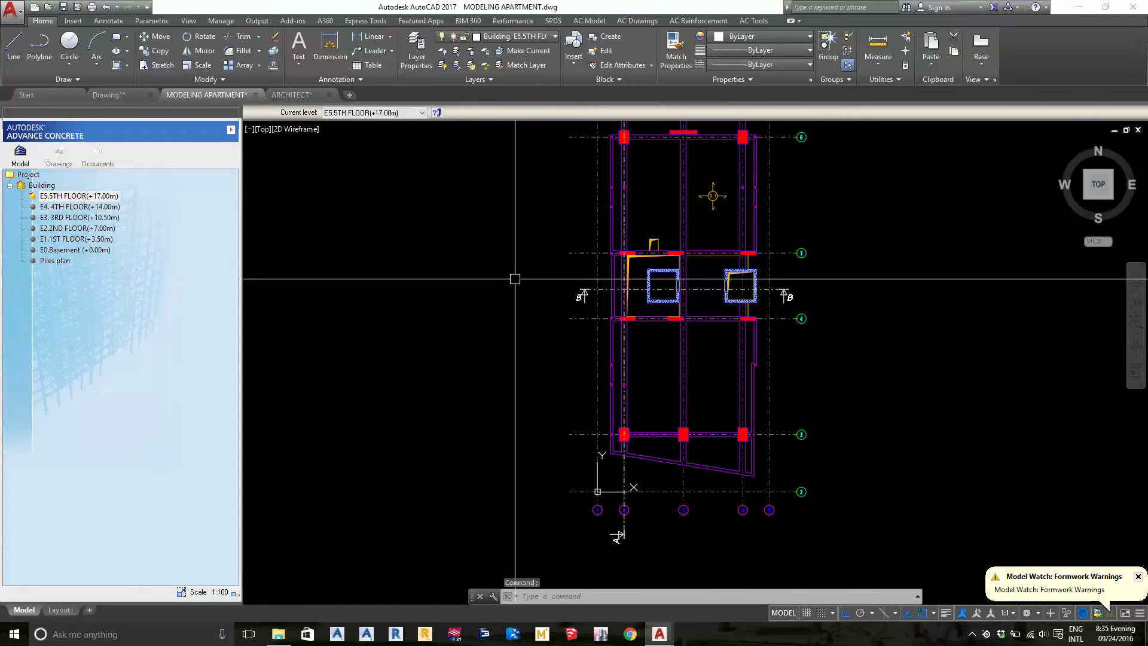
key(ctrl+shift+v)
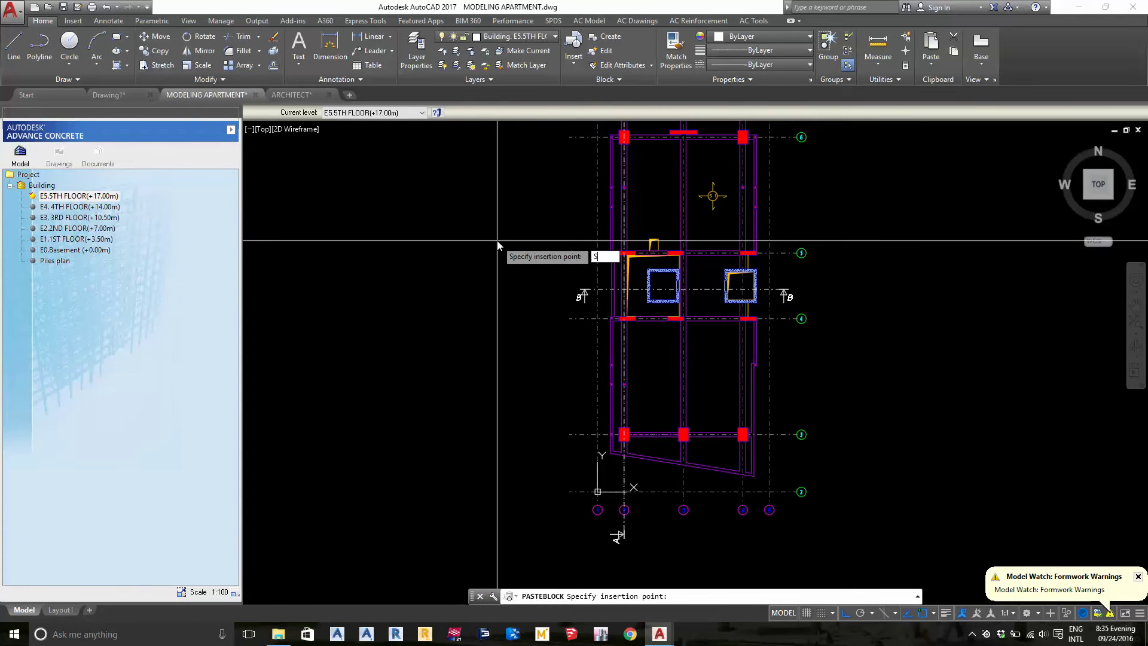
key(Return)
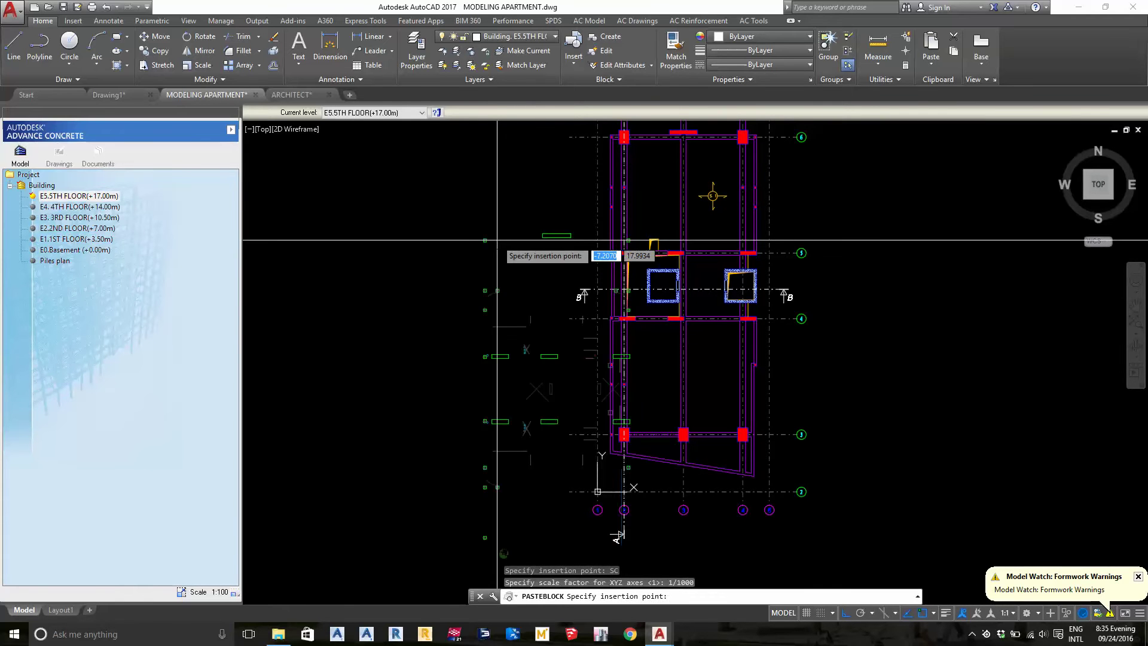
- Place the block at 1/1000 scale on the upper-left column, then open it for editing
scroll(639, 263, up, 4)
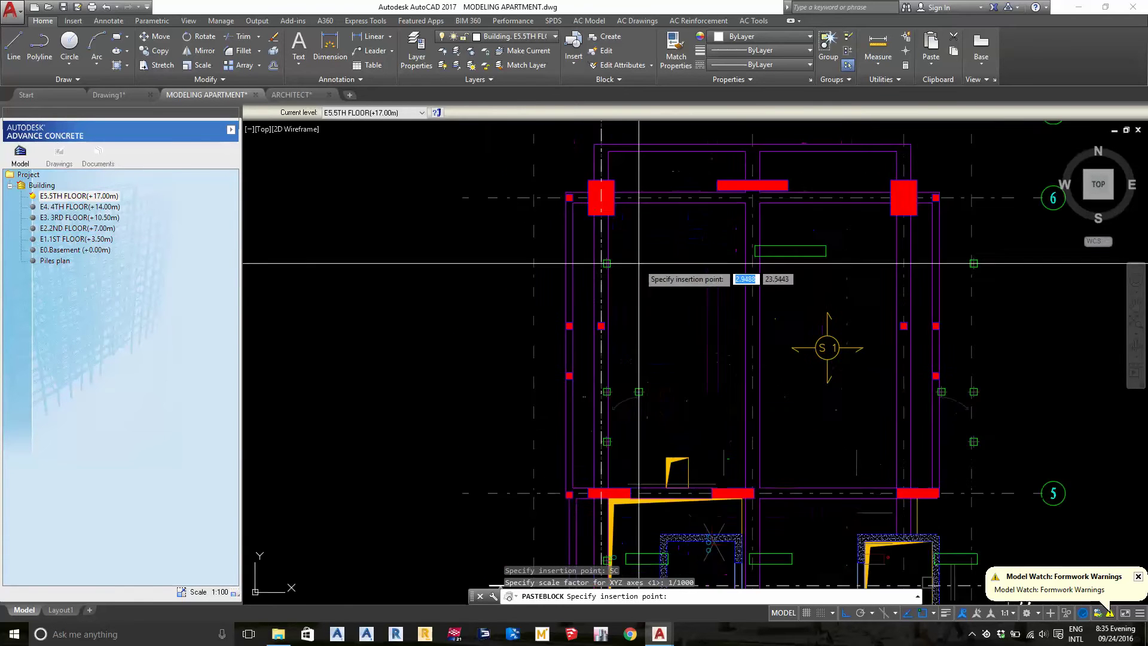
scroll(628, 262, down, 2)
scroll(584, 250, up, 4)
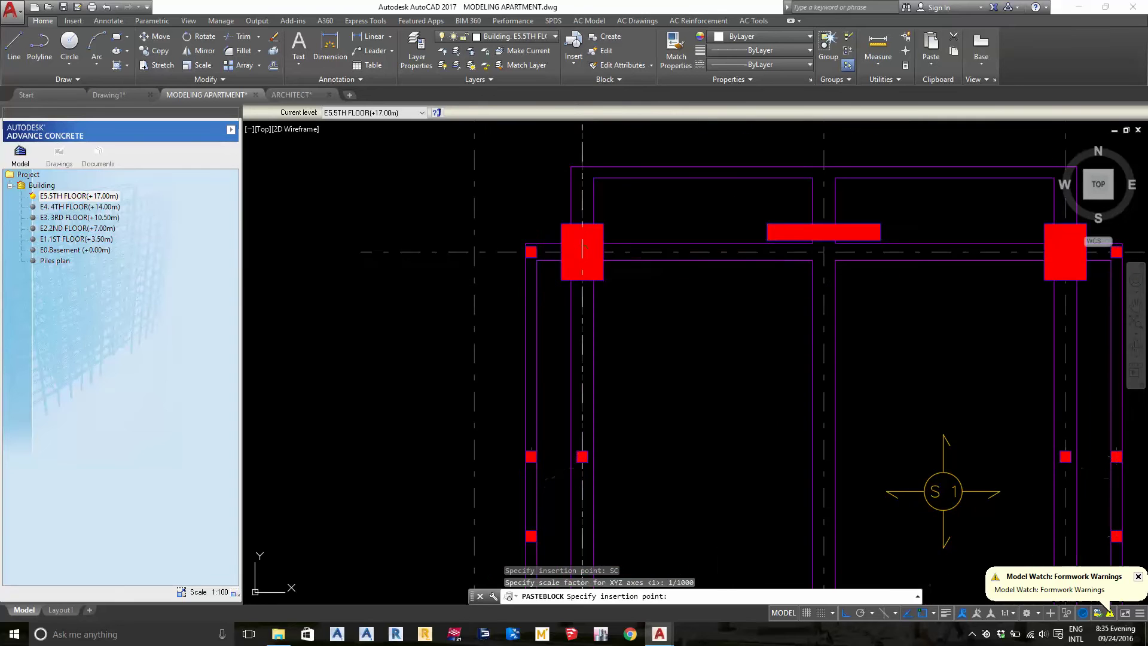
click(581, 250)
scroll(615, 318, down, 3)
scroll(722, 300, up, 3)
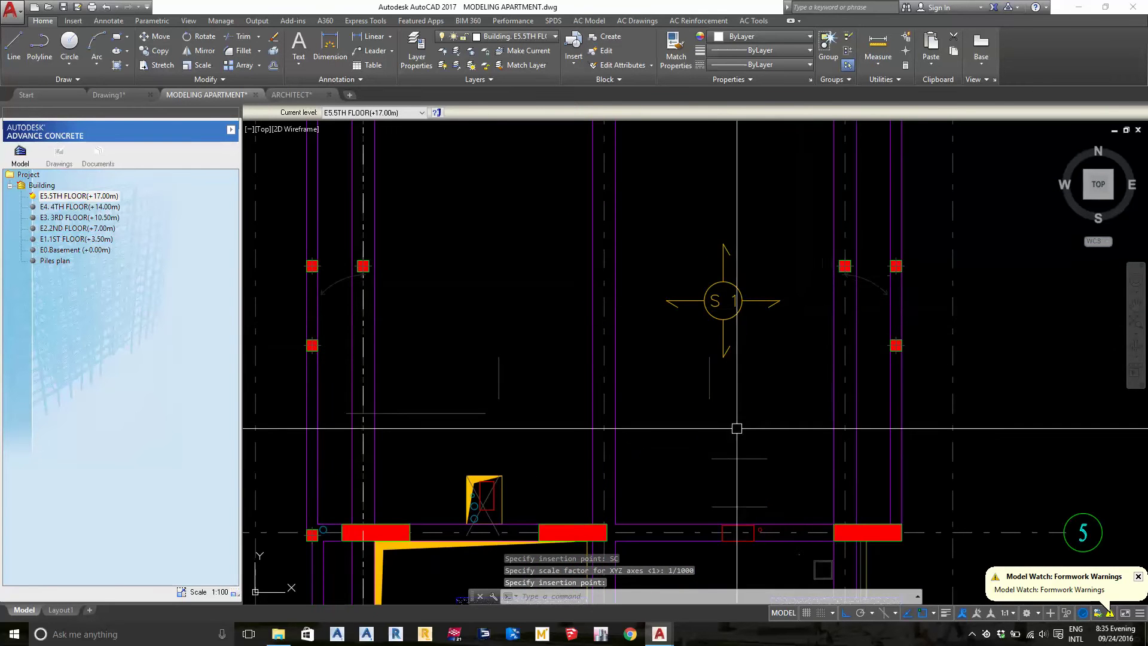
double_click(729, 459)
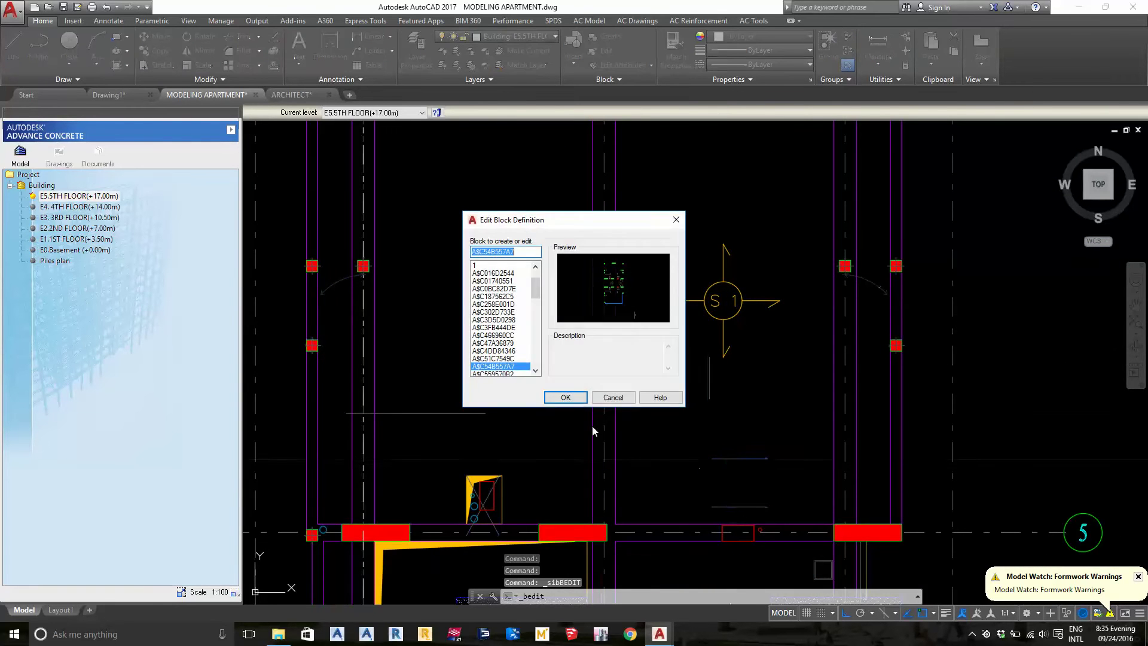
- In the Block Editor, move all of the block's objects onto layer 0
click(562, 397)
click(534, 166)
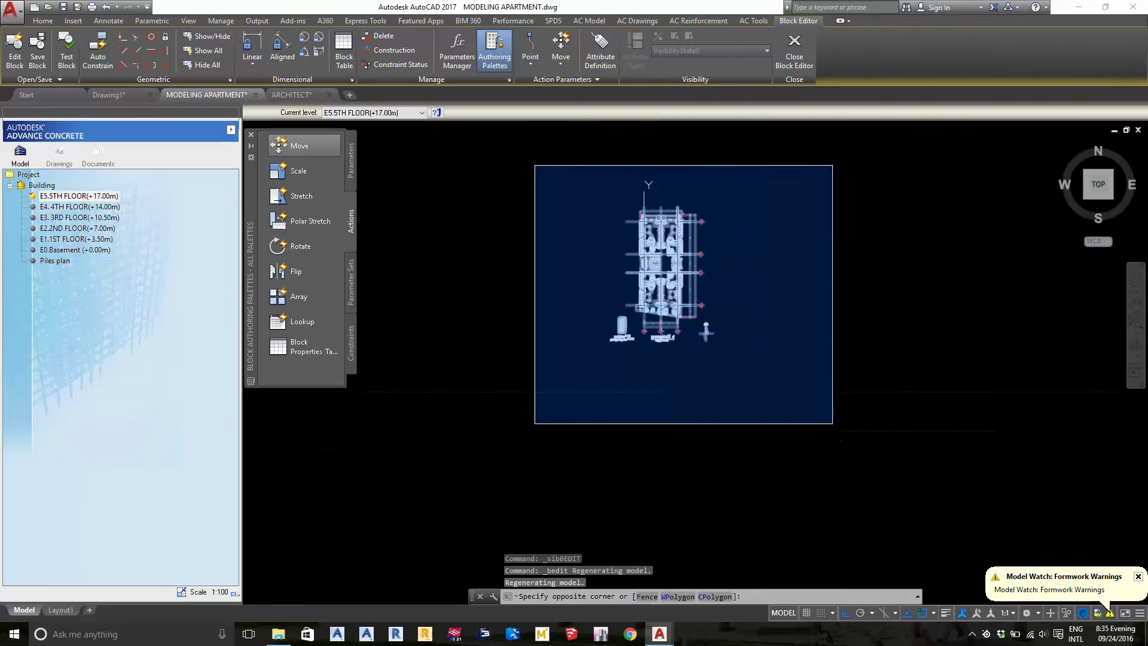
click(832, 423)
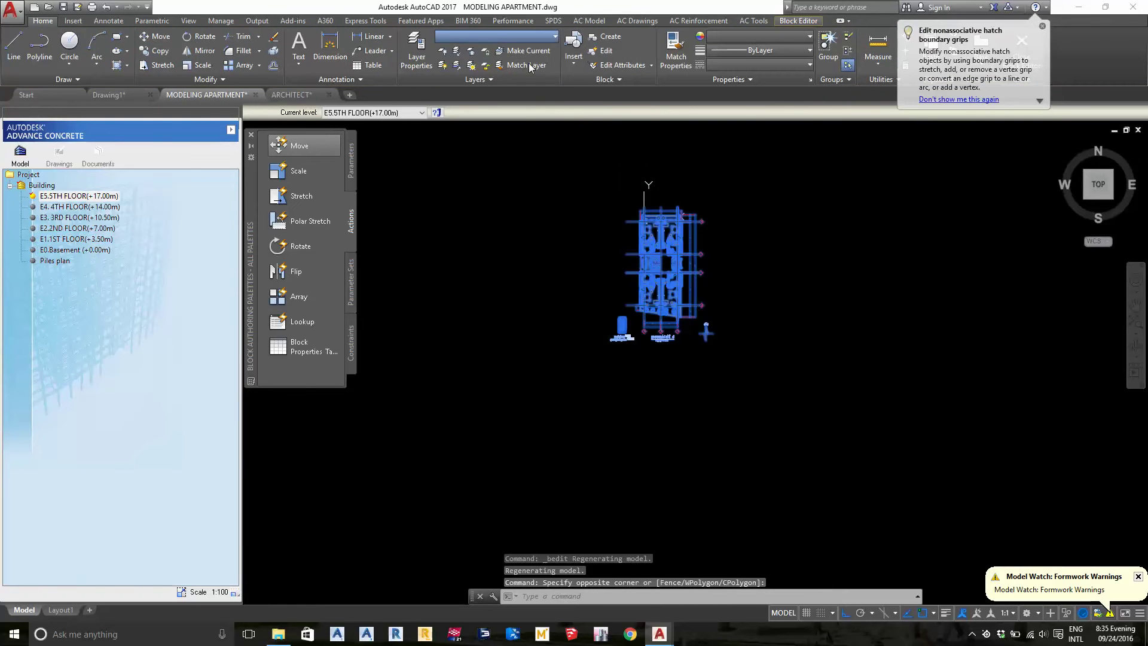
click(507, 66)
click(508, 43)
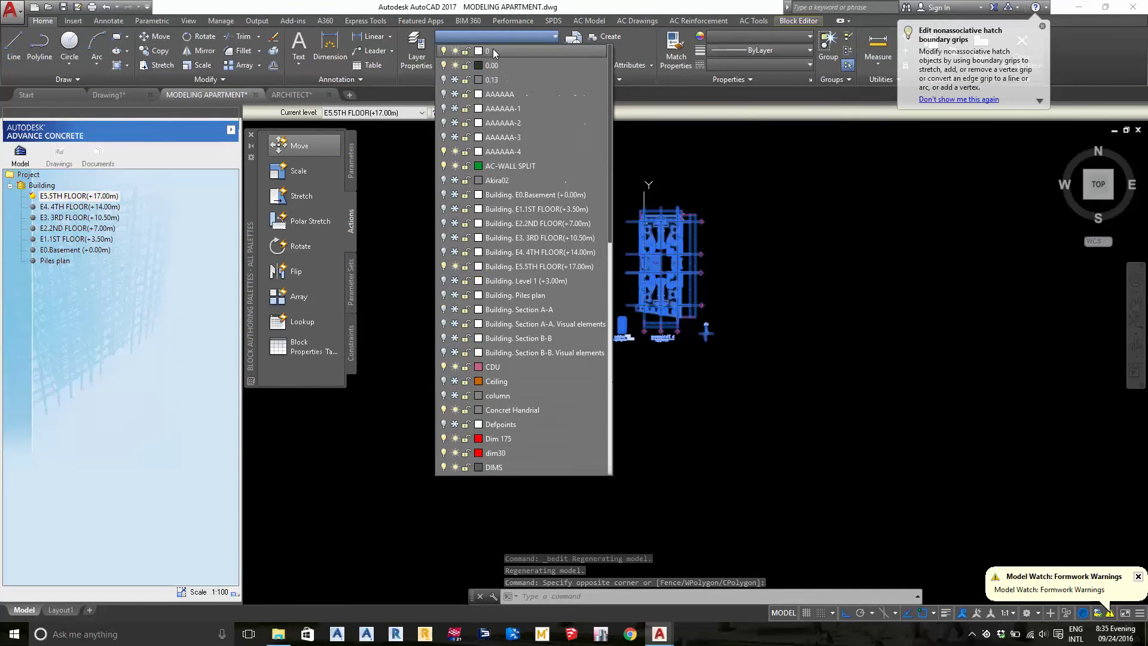
click(491, 51)
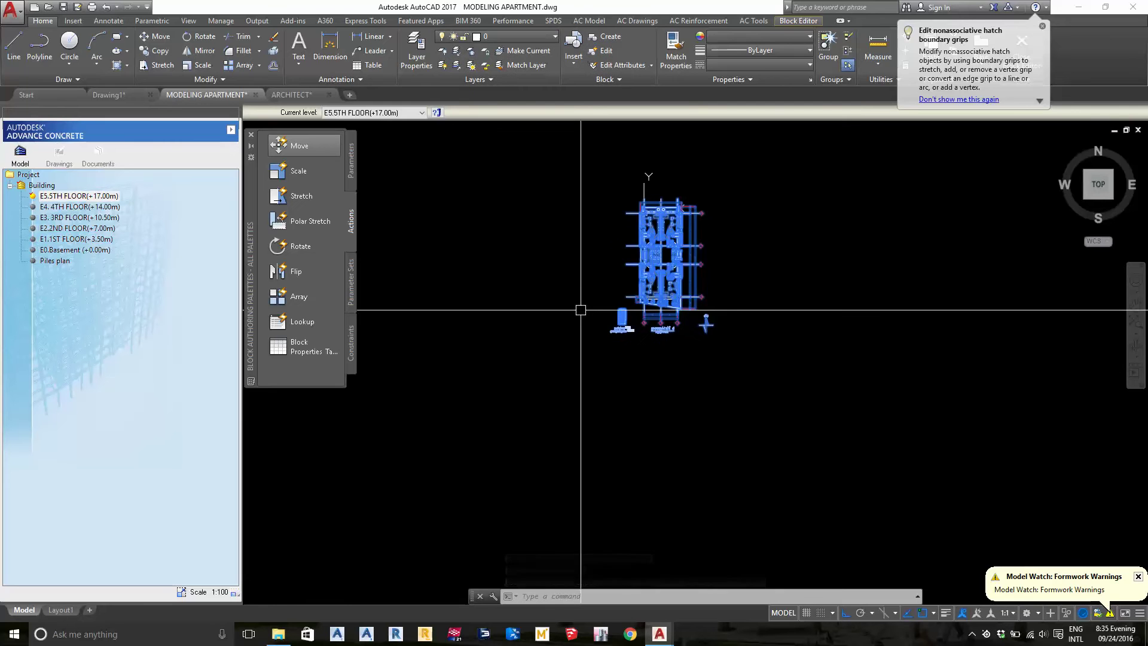
key(Escape)
key(Escape)
- Close the Block Editor and save the changes to the block
click(1042, 26)
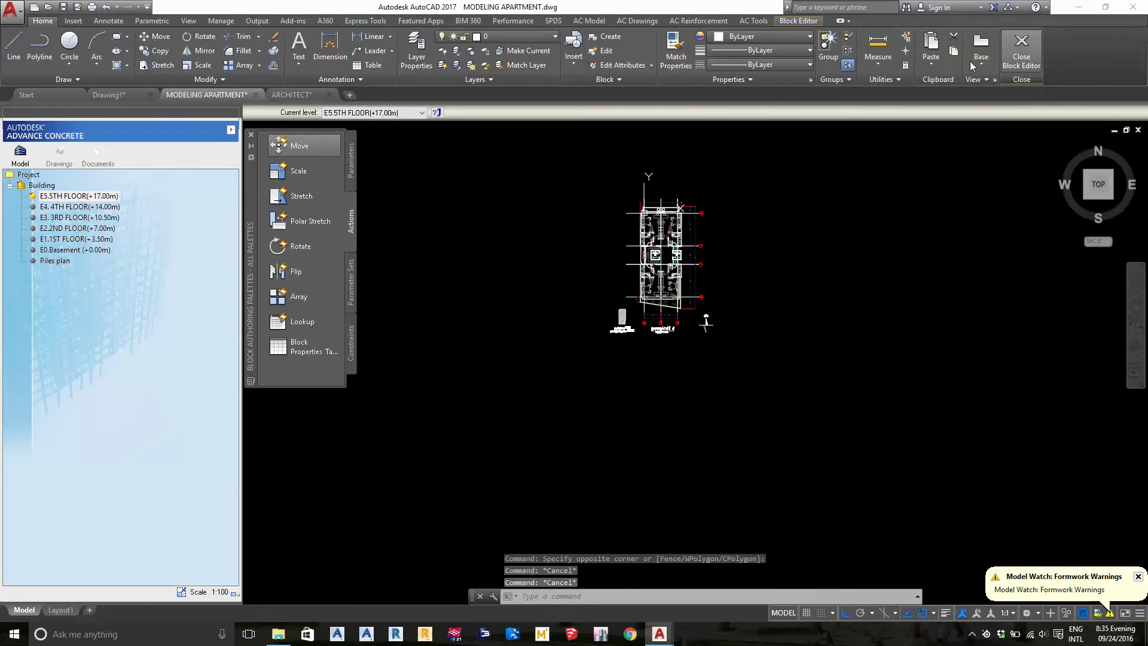
click(1023, 58)
click(586, 293)
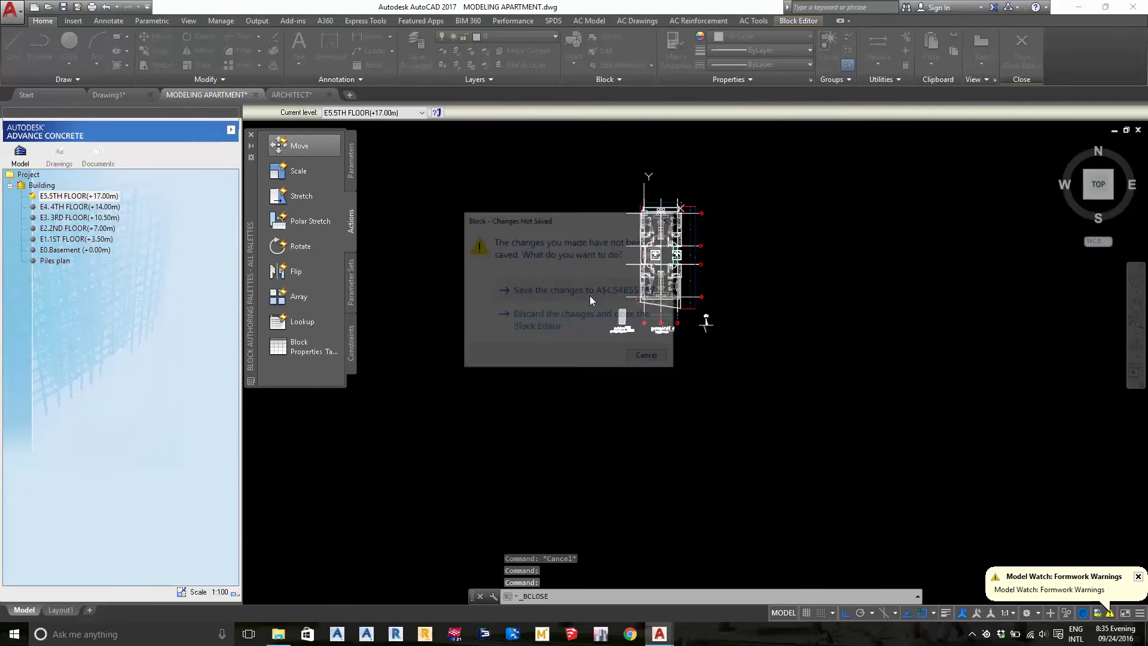
scroll(589, 296, down, 3)
scroll(574, 227, up, 5)
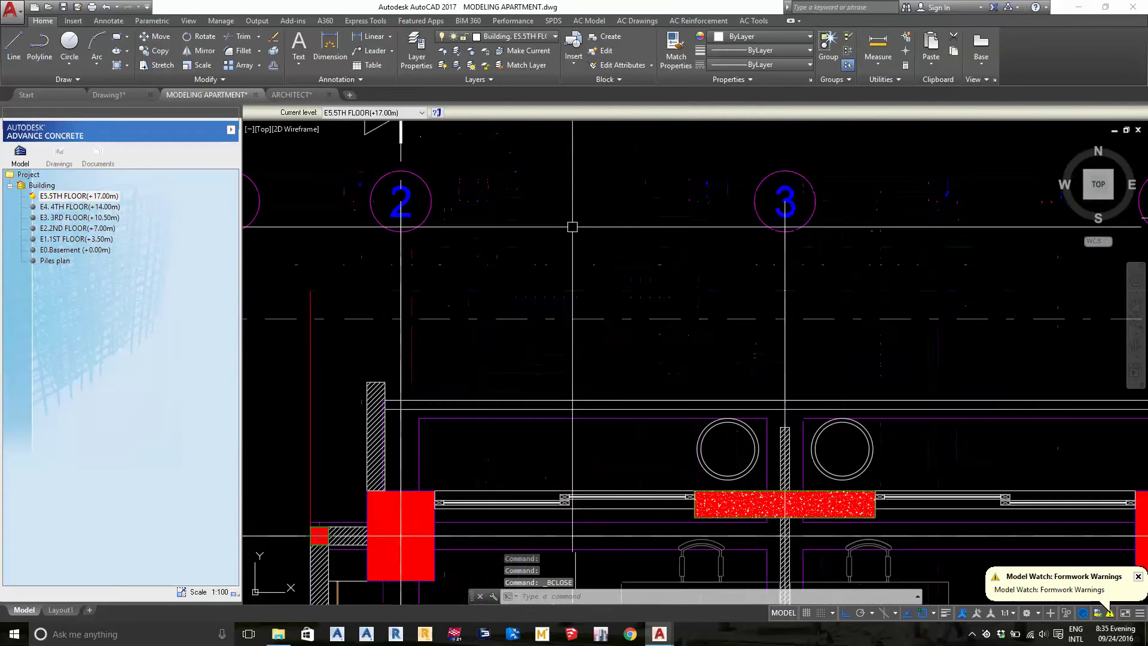
scroll(601, 321, up, 2)
scroll(601, 321, down, 2)
scroll(592, 379, up, 3)
scroll(618, 366, down, 2)
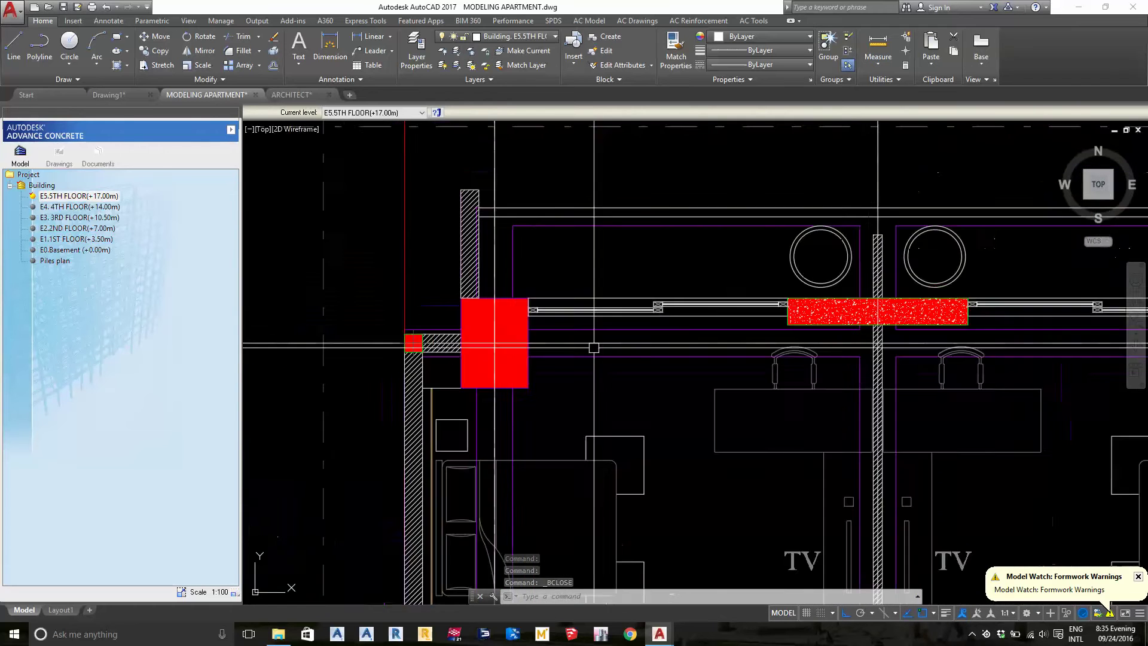
middle_drag(589, 346, 388, 359)
mouse_move(747, 400)
middle_down()
mouse_move(746, 323)
mouse_move(809, 181)
middle_up()
scroll(746, 322, down, 2)
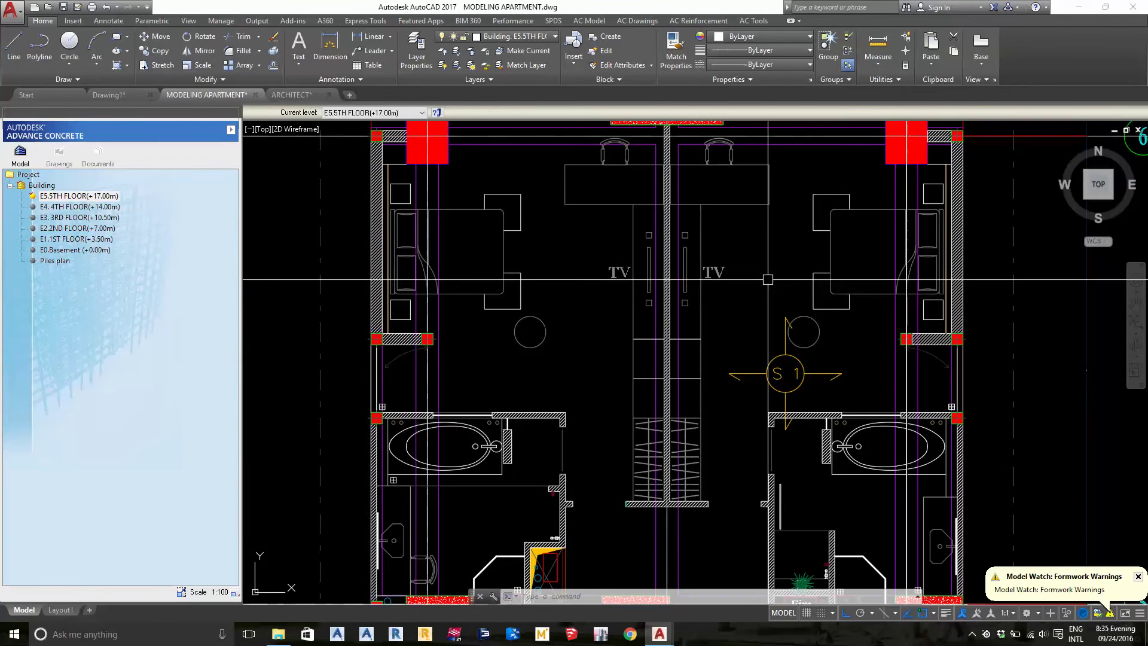
scroll(770, 288, down, 1)
middle_drag(682, 505, 682, 343)
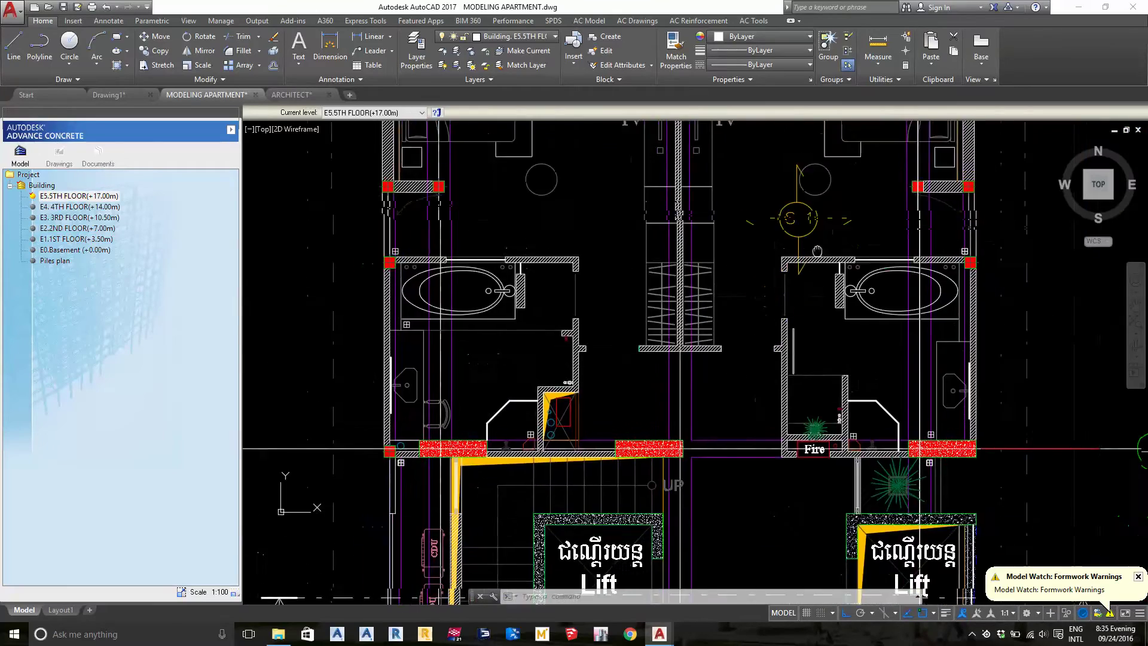
scroll(681, 343, up, 1)
scroll(681, 343, down, 1)
scroll(681, 343, down, 1)
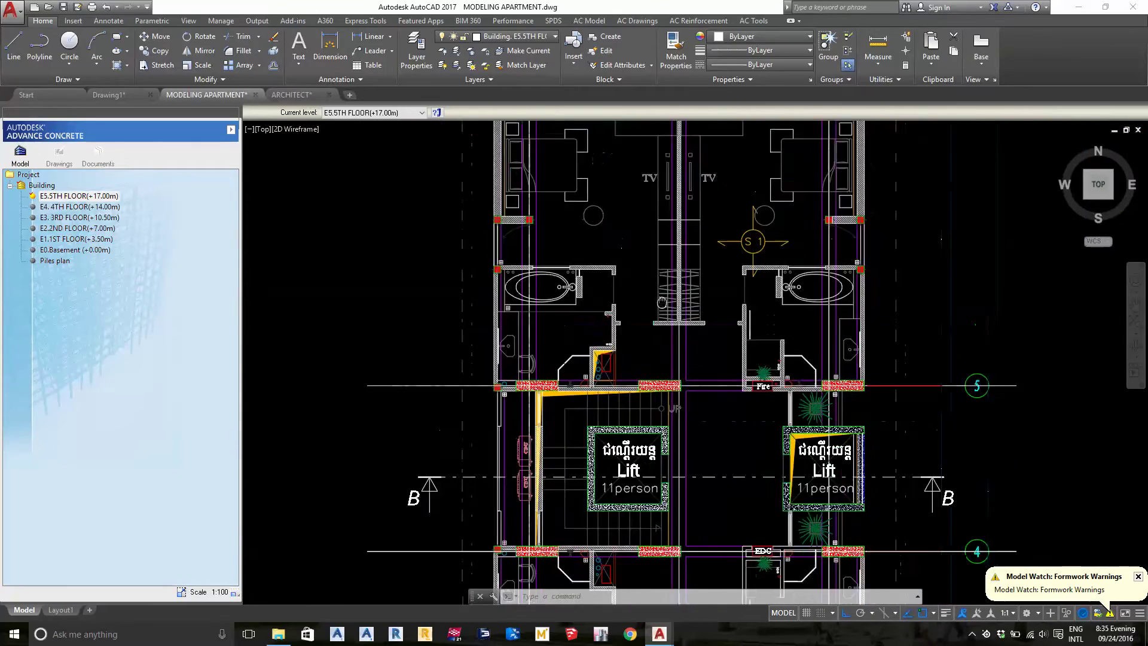
scroll(718, 227, up, 1)
middle_drag(718, 227, 725, 309)
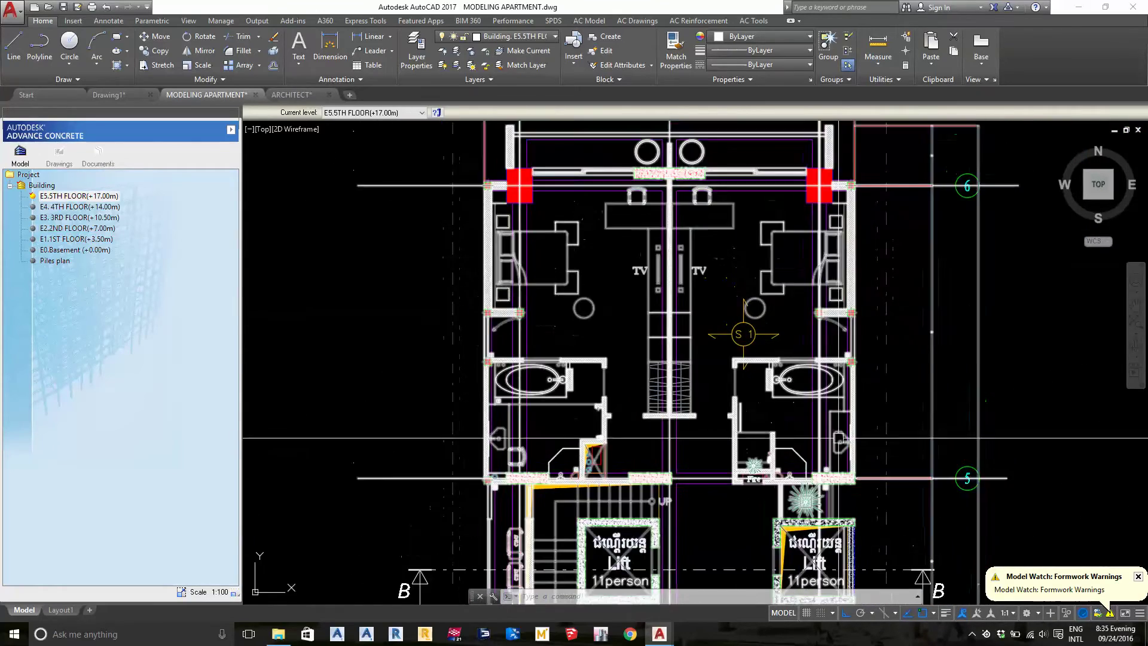
scroll(844, 211, up, 3)
scroll(843, 210, down, 2)
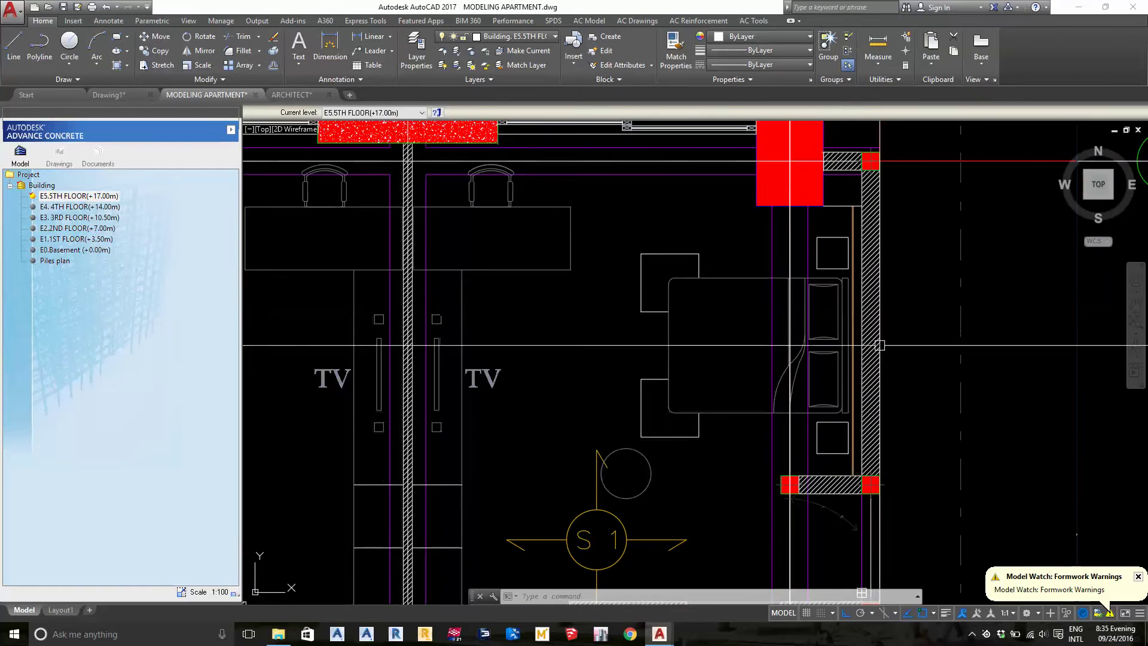
scroll(859, 358, up, 2)
middle_drag(860, 359, 867, 128)
scroll(753, 302, down, 2)
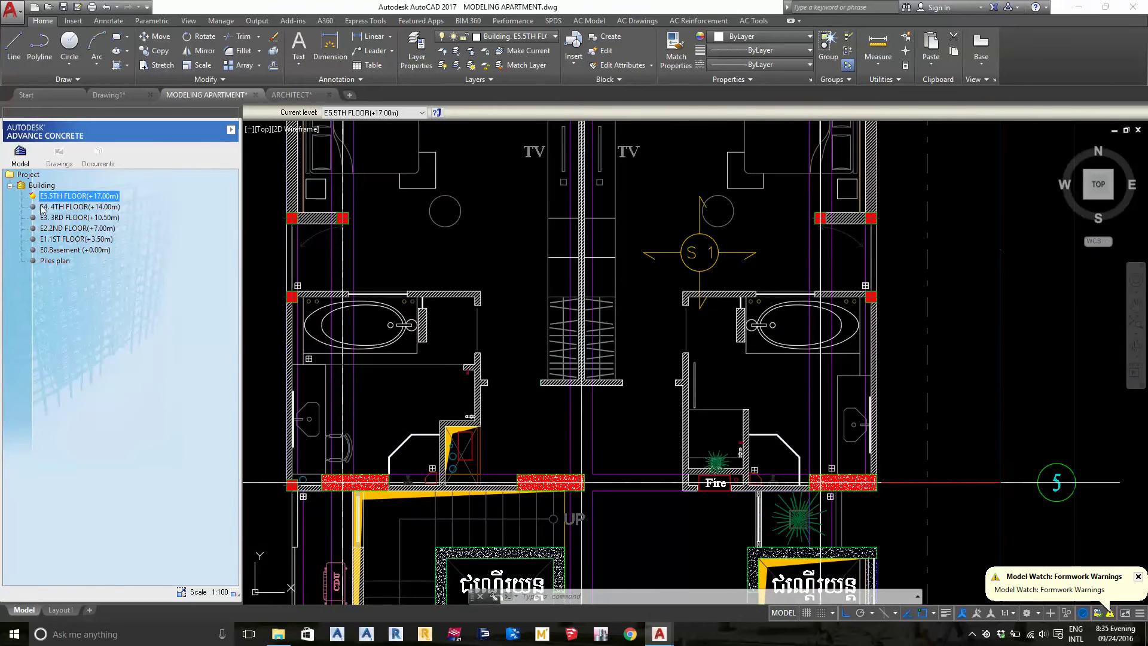
middle_drag(716, 394, 756, 329)
scroll(770, 255, up, 4)
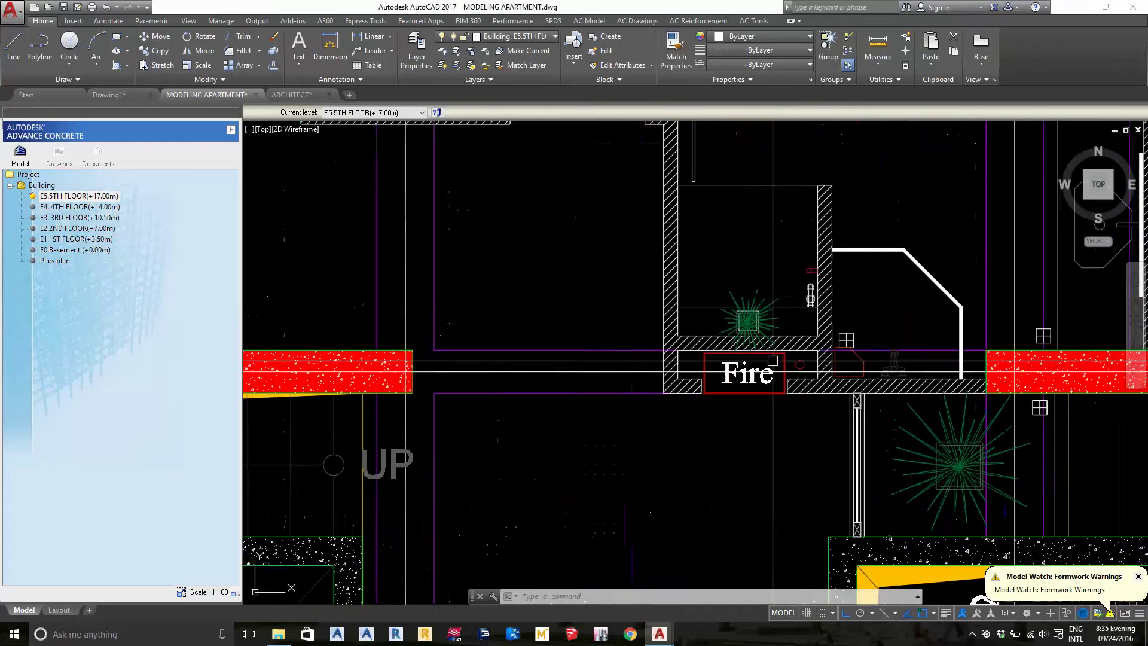
middle_drag(769, 255, 694, 142)
scroll(866, 363, up, 2)
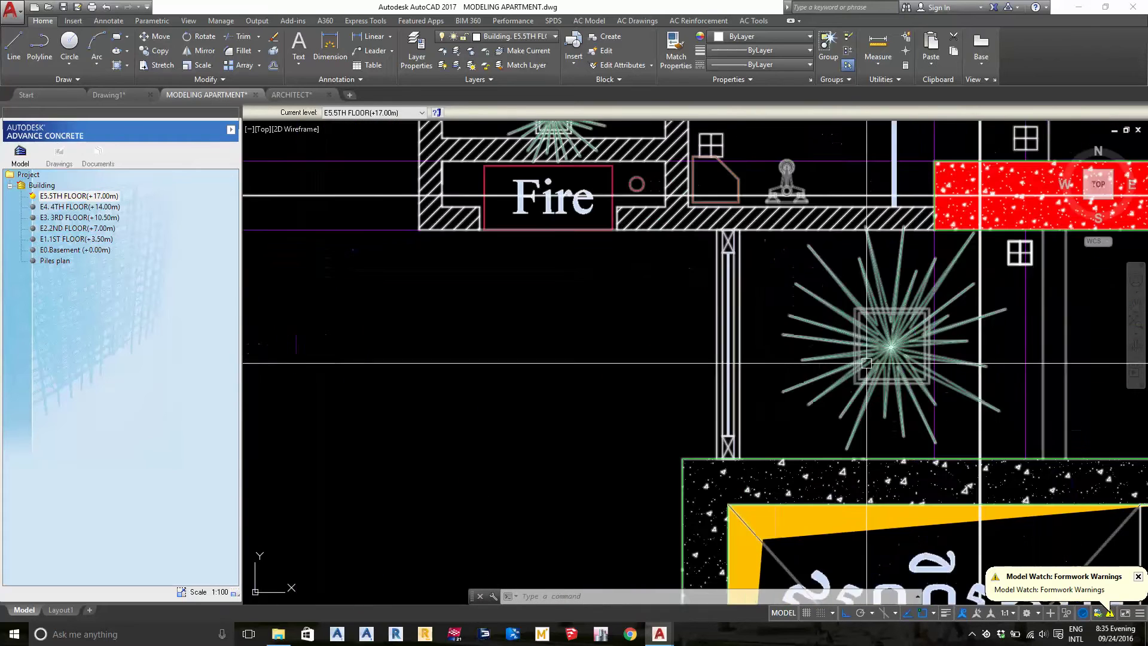
scroll(795, 289, down, 4)
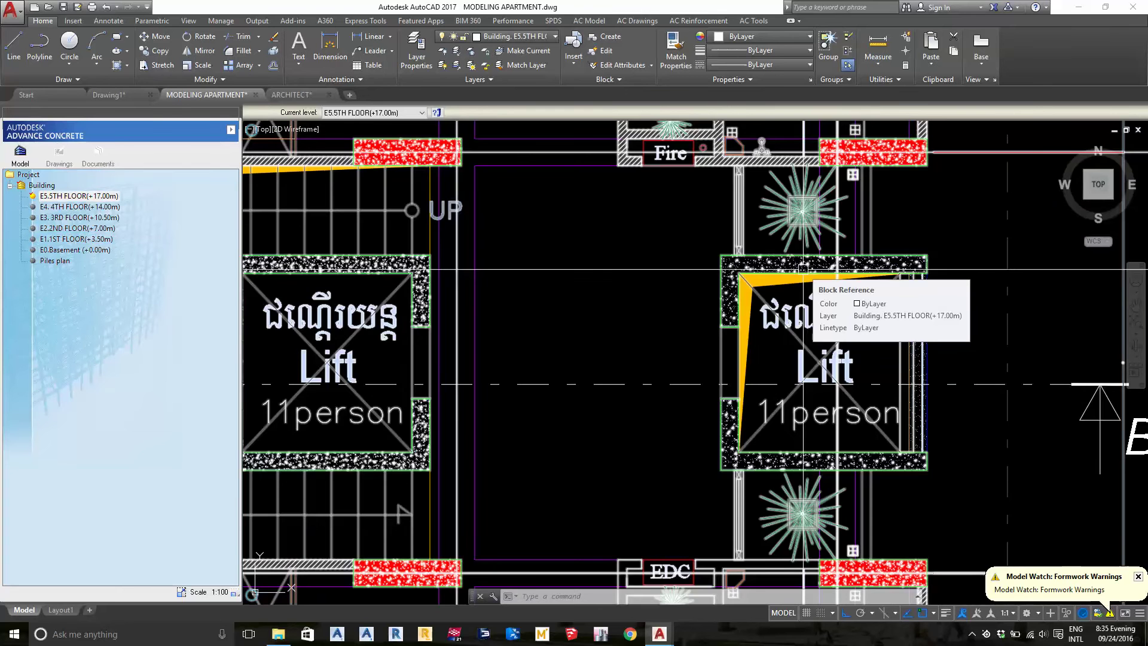
scroll(831, 343, down, 5)
scroll(831, 343, up, 3)
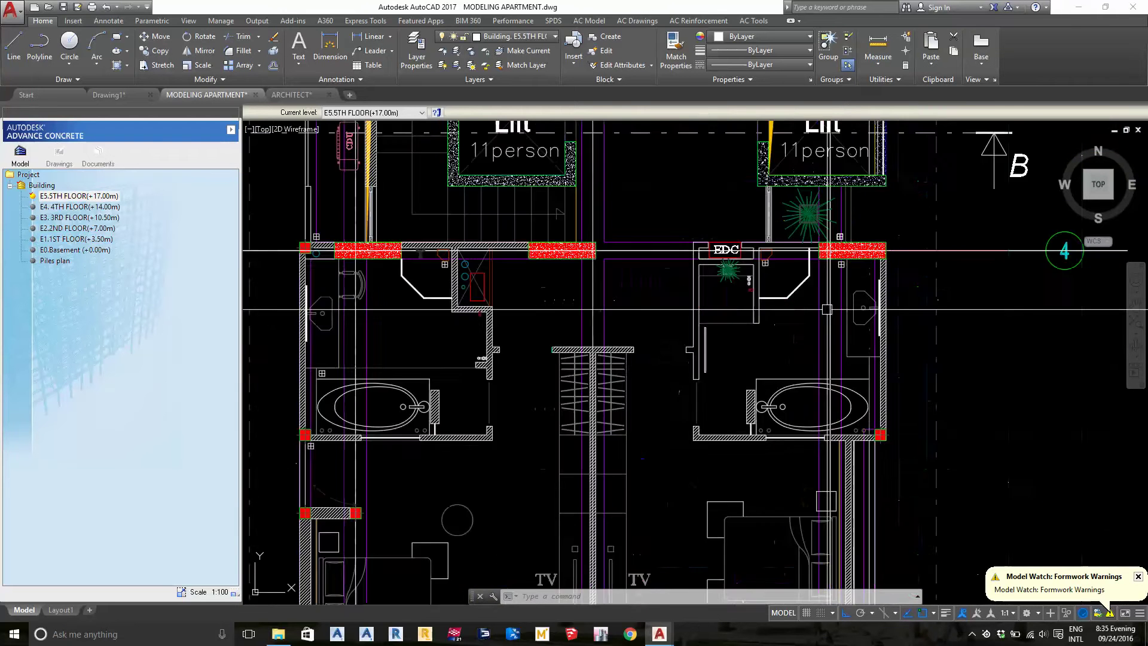
scroll(818, 341, up, 2)
middle_drag(818, 341, 822, 294)
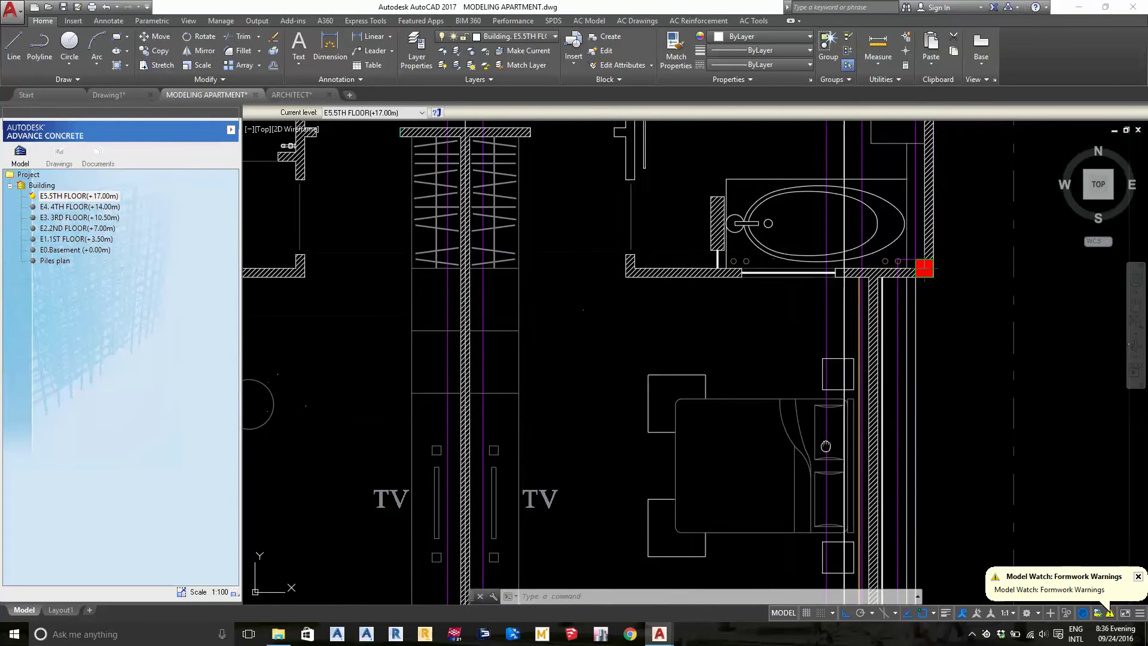
middle_drag(821, 388, 824, 299)
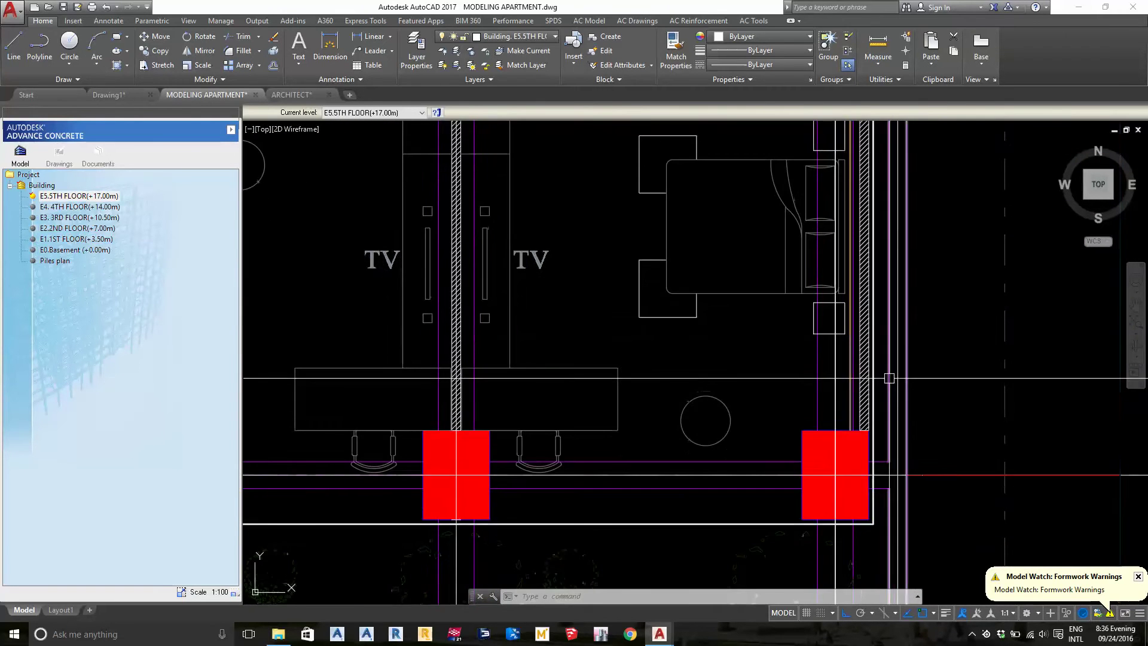
middle_drag(897, 547, 899, 353)
click(921, 390)
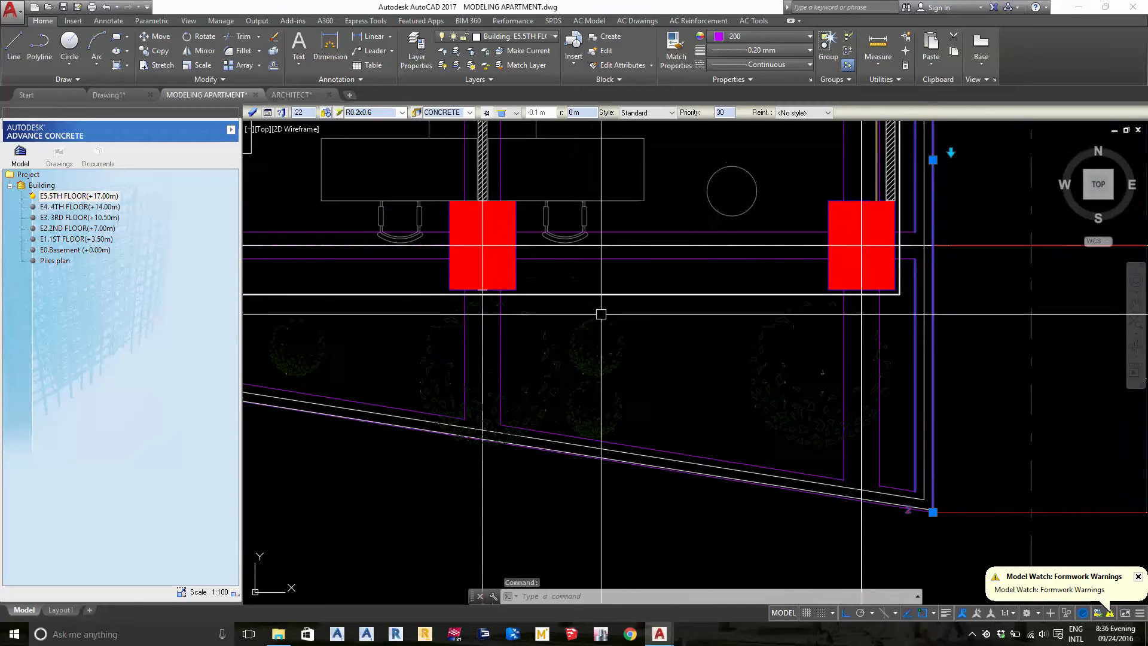
key(Escape)
scroll(913, 498, down, 2)
scroll(912, 498, up, 2)
scroll(973, 448, up, 2)
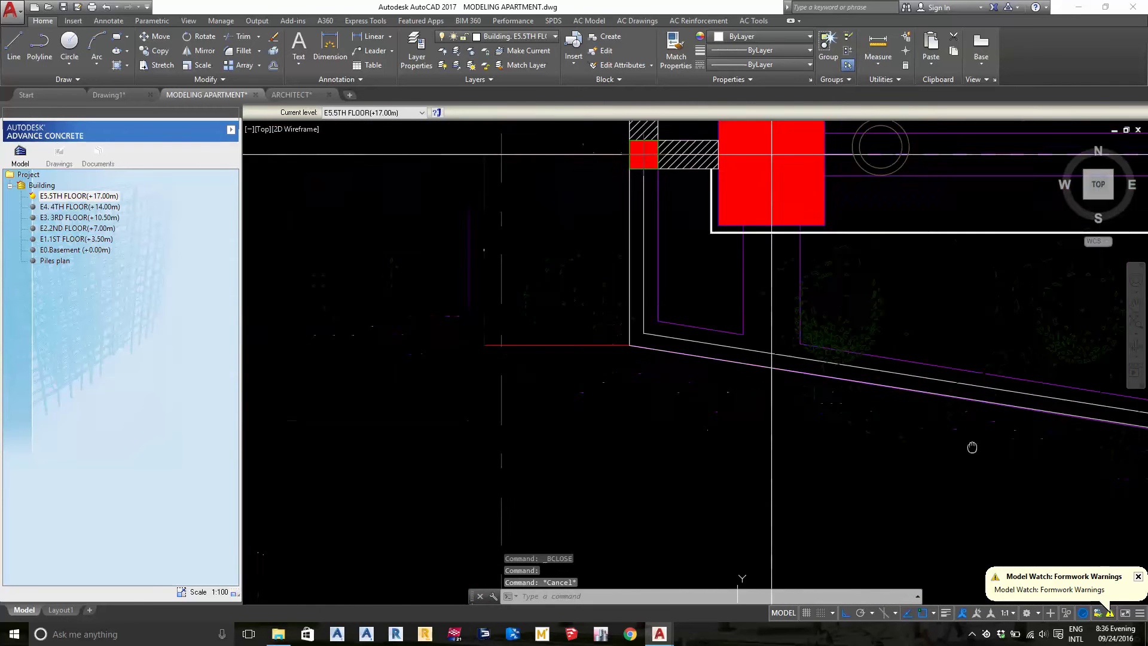
scroll(720, 356, up, 2)
middle_drag(719, 356, 715, 429)
scroll(716, 429, down, 3)
scroll(729, 400, up, 3)
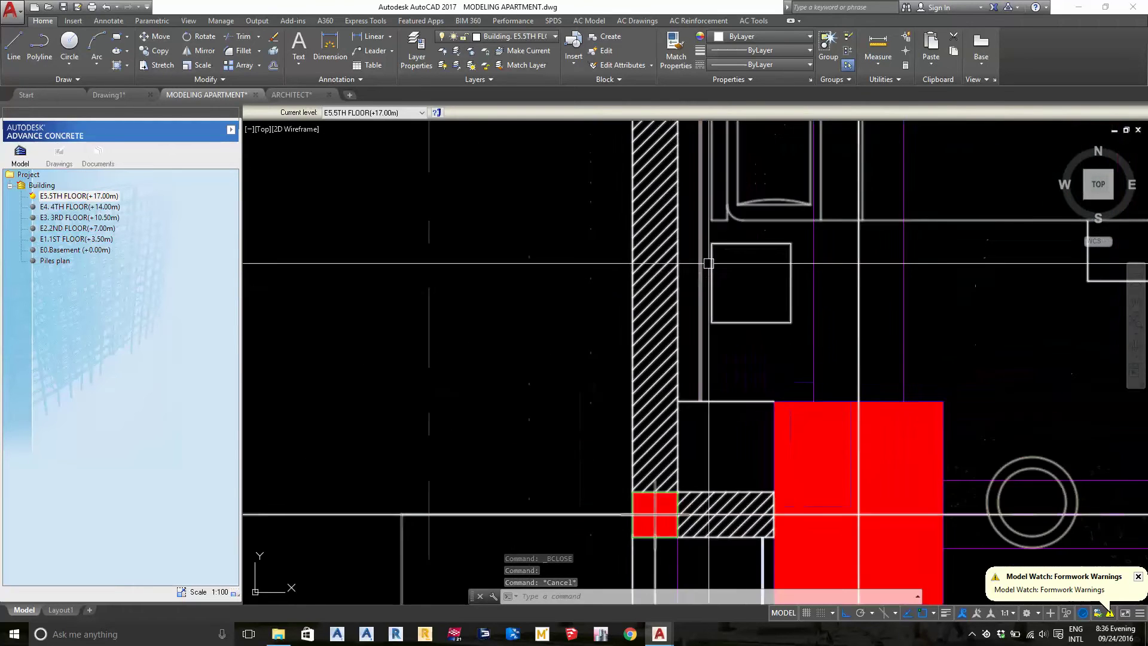
scroll(750, 351, down, 3)
scroll(750, 351, down, 3)
scroll(807, 333, up, 3)
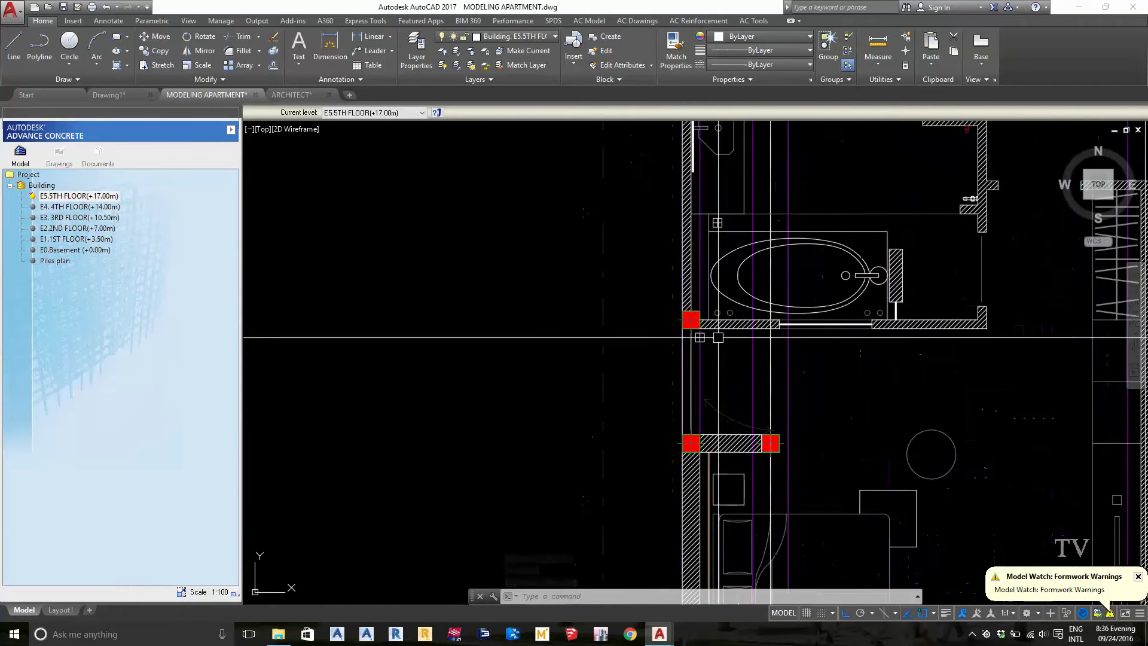
middle_drag(807, 333, 839, 330)
scroll(839, 330, down, 2)
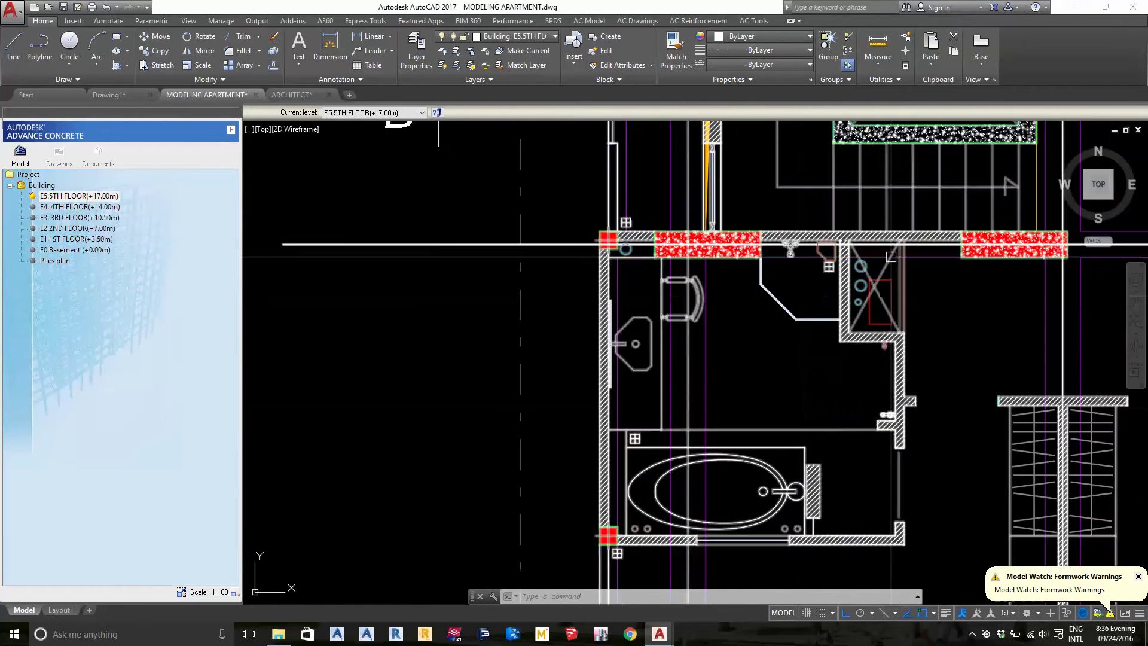
scroll(861, 323, up, 4)
middle_drag(798, 255, 768, 327)
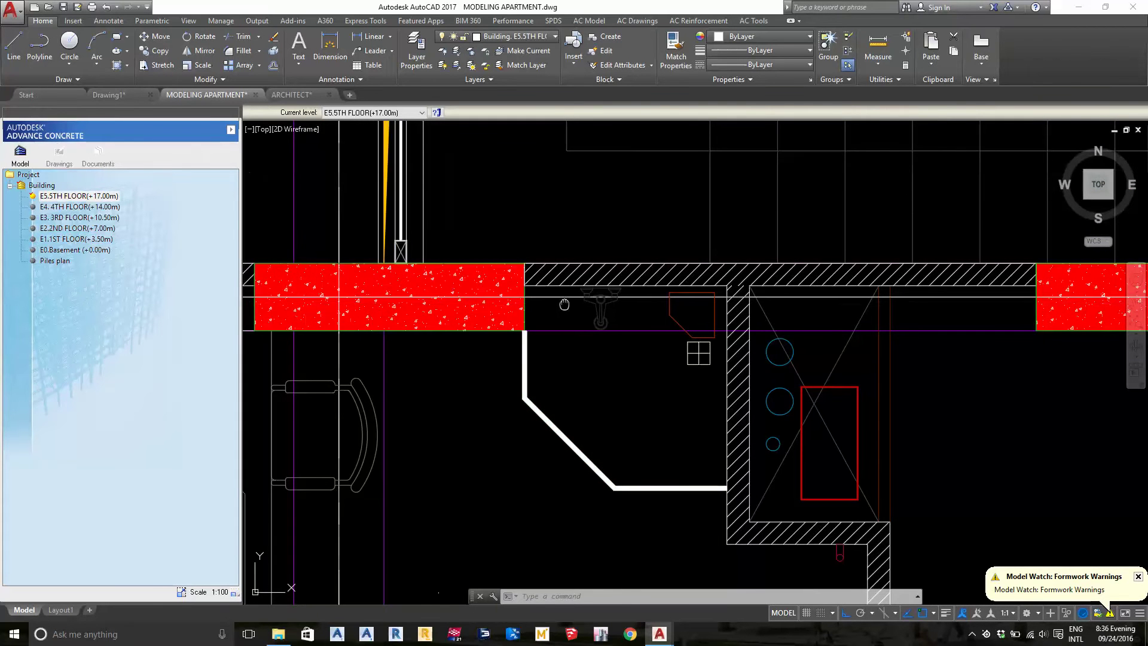
scroll(564, 305, down, 8)
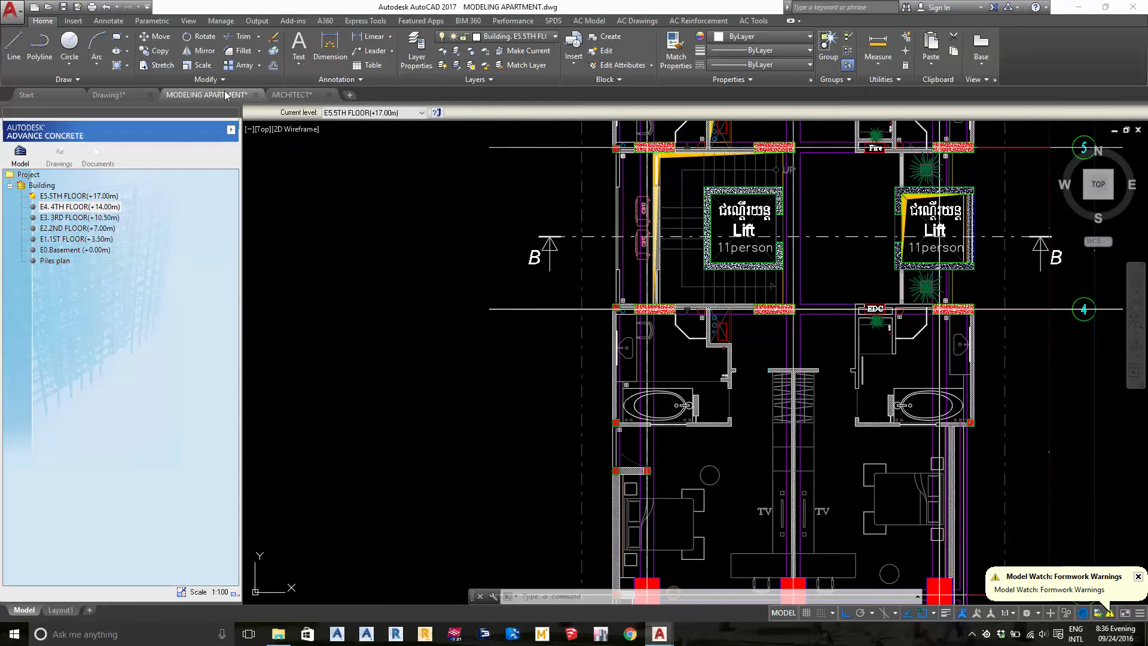
- Return to ARCHITECT.dwg and pan to the lift and bathroom area of the floor plans
click(291, 95)
scroll(598, 239, down, 5)
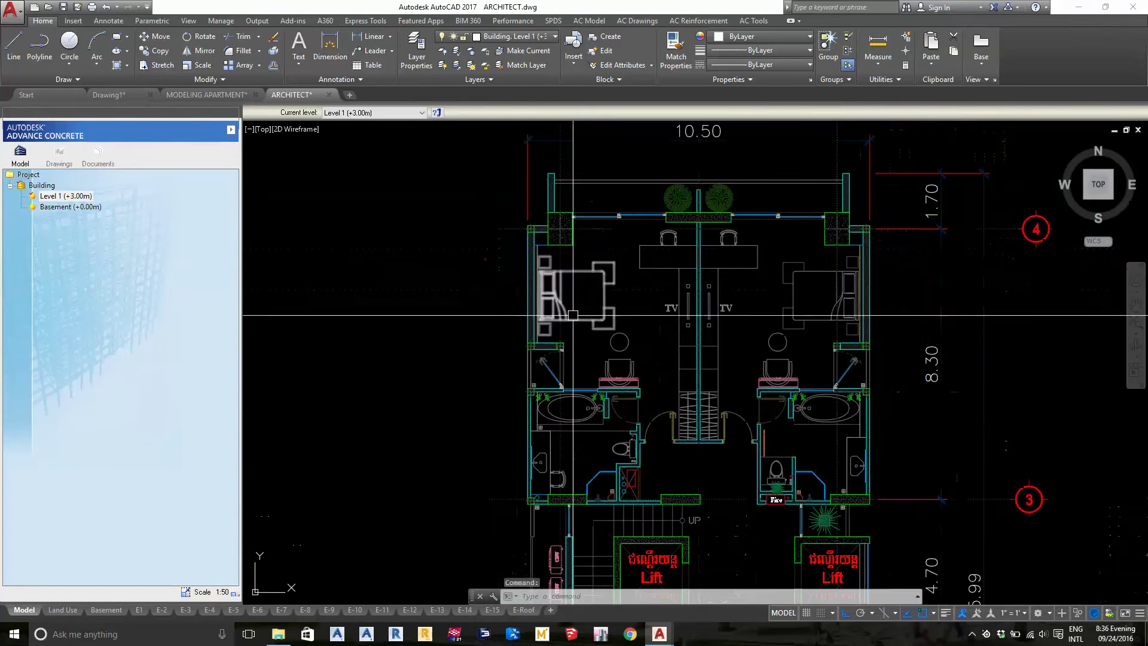
scroll(559, 460, up, 5)
scroll(668, 419, down, 2)
middle_drag(688, 418, 688, 275)
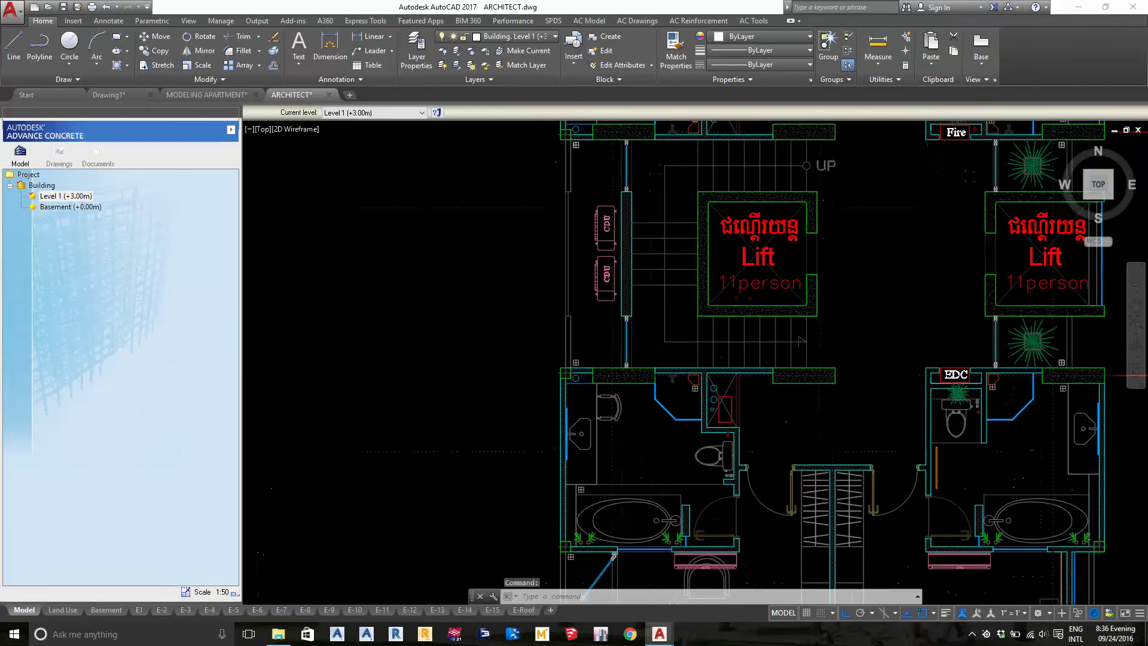
scroll(714, 413, up, 2)
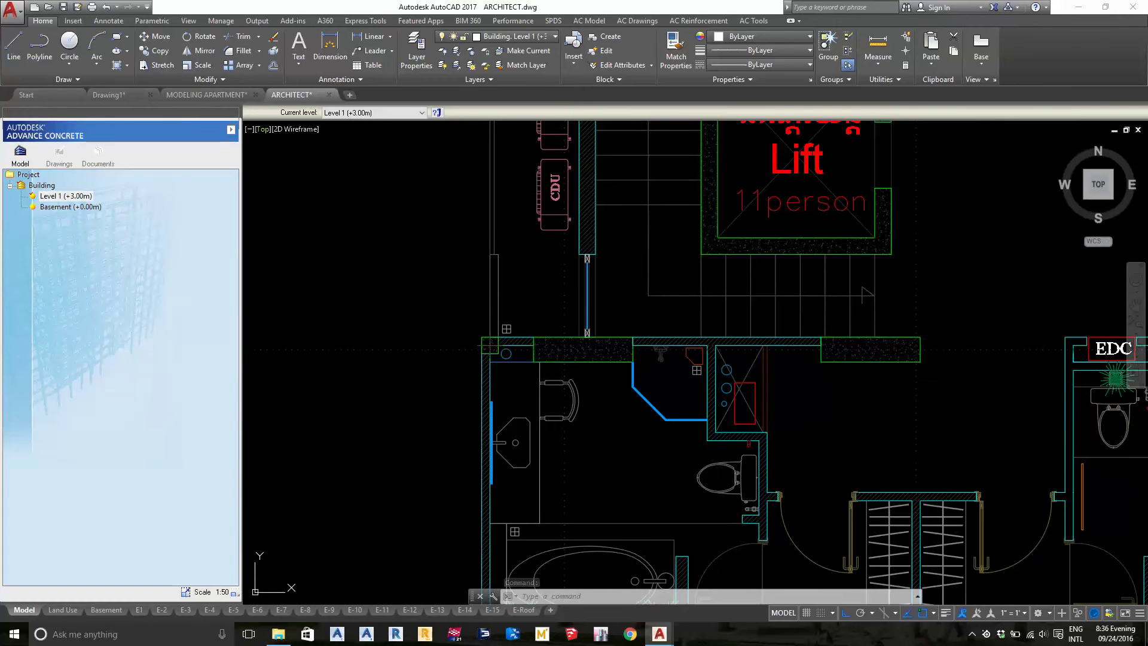
scroll(425, 351, down, 3)
scroll(425, 383, down, 2)
scroll(425, 406, up, 1)
scroll(425, 406, up, 3)
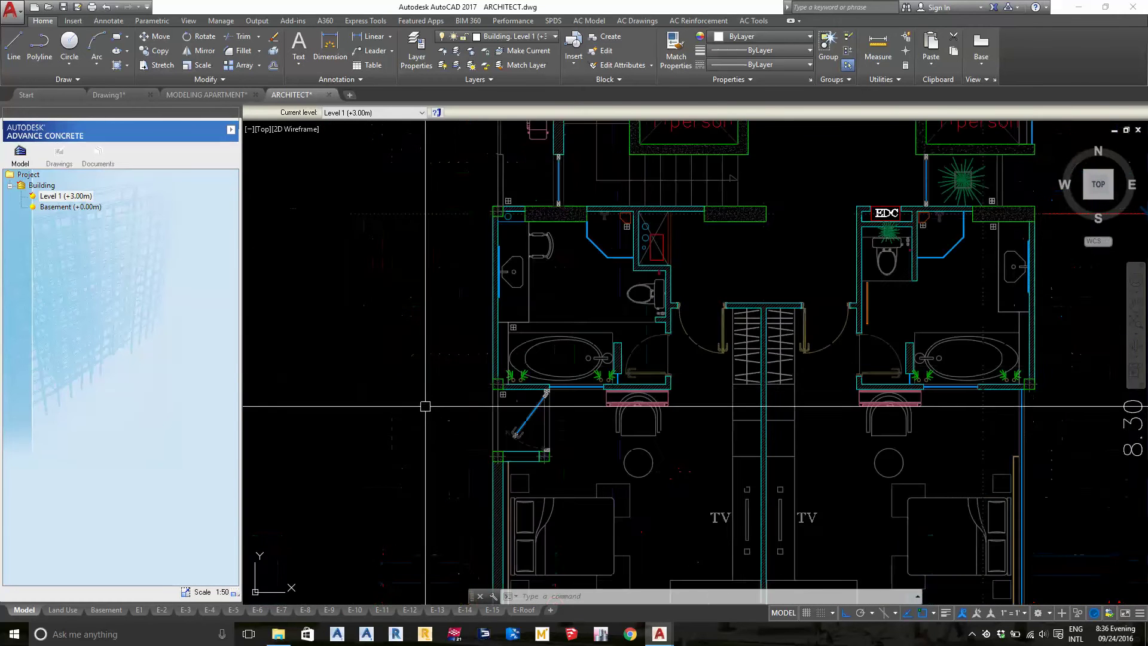
scroll(635, 381, up, 2)
scroll(696, 325, down, 2)
scroll(688, 299, down, 3)
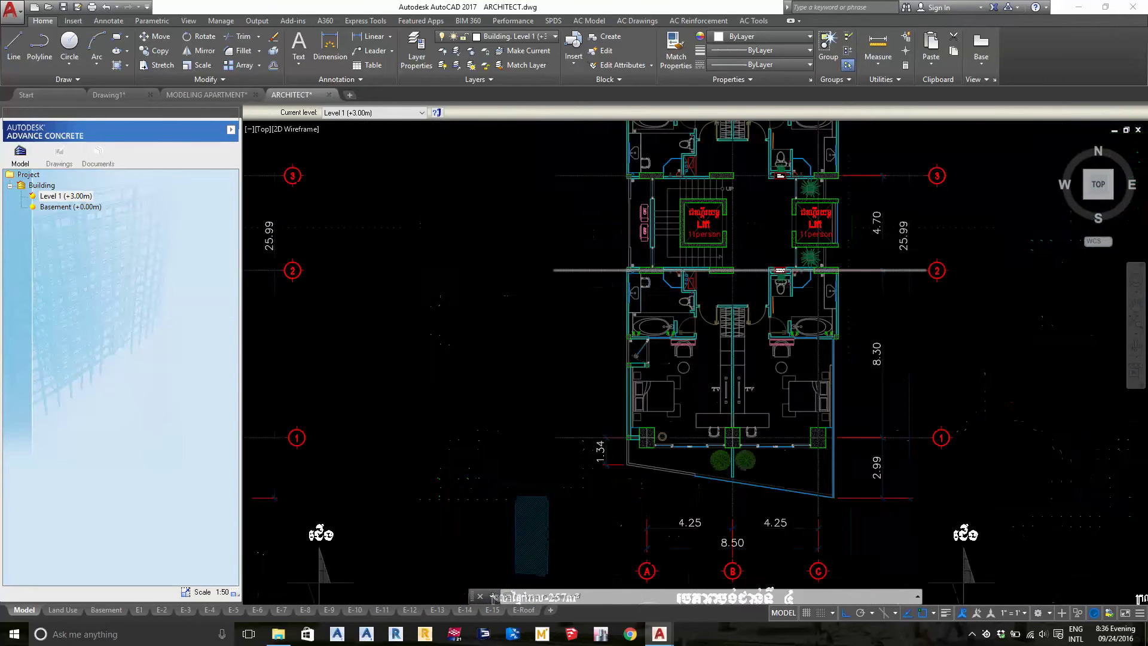
scroll(662, 382, down, 2)
scroll(735, 335, down, 2)
scroll(635, 326, up, 2)
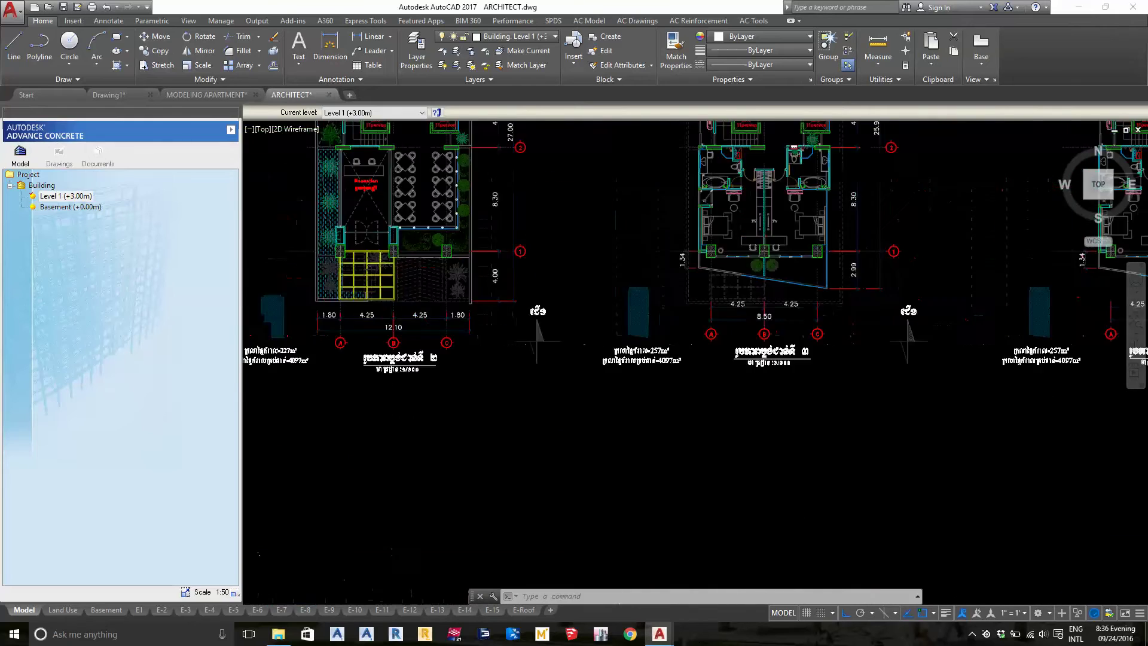
scroll(635, 335, up, 2)
scroll(762, 401, up, 2)
scroll(762, 401, up, 2)
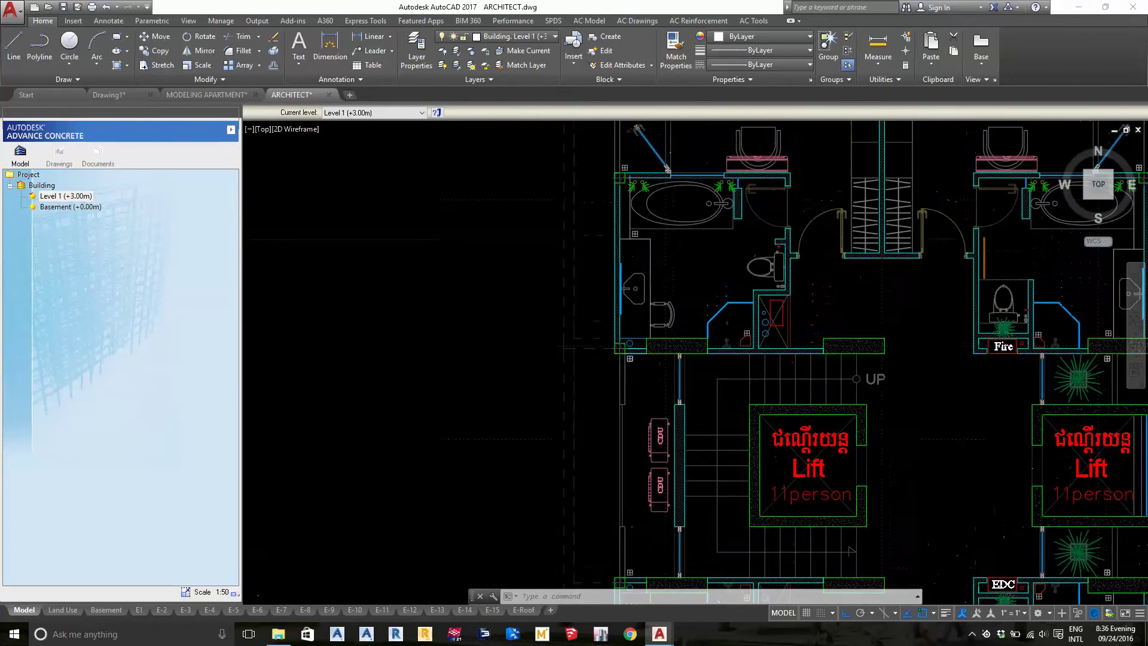
- Pan across the lift, stairs and reception core to the neighbouring basement and first-floor plans
middle_drag(762, 400, 1025, 318)
middle_drag(347, 317, 672, 303)
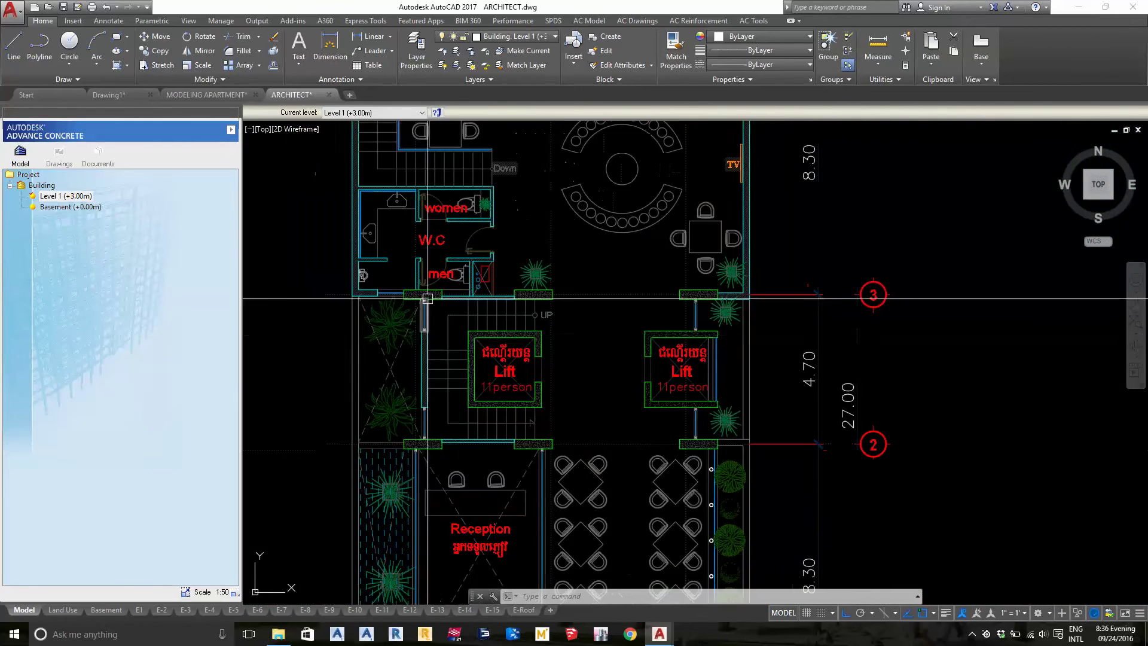
scroll(571, 263, up, 1)
scroll(571, 263, down, 2)
middle_drag(571, 263, 573, 126)
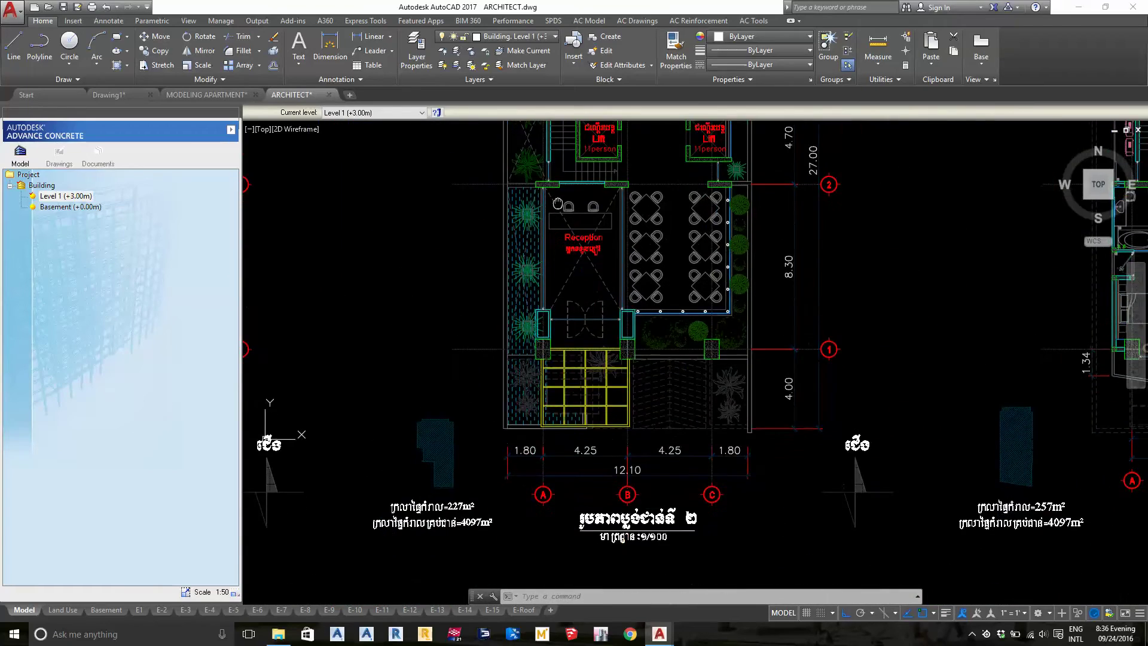
scroll(1087, 438, down, 3)
scroll(861, 461, up, 1)
scroll(860, 460, up, 3)
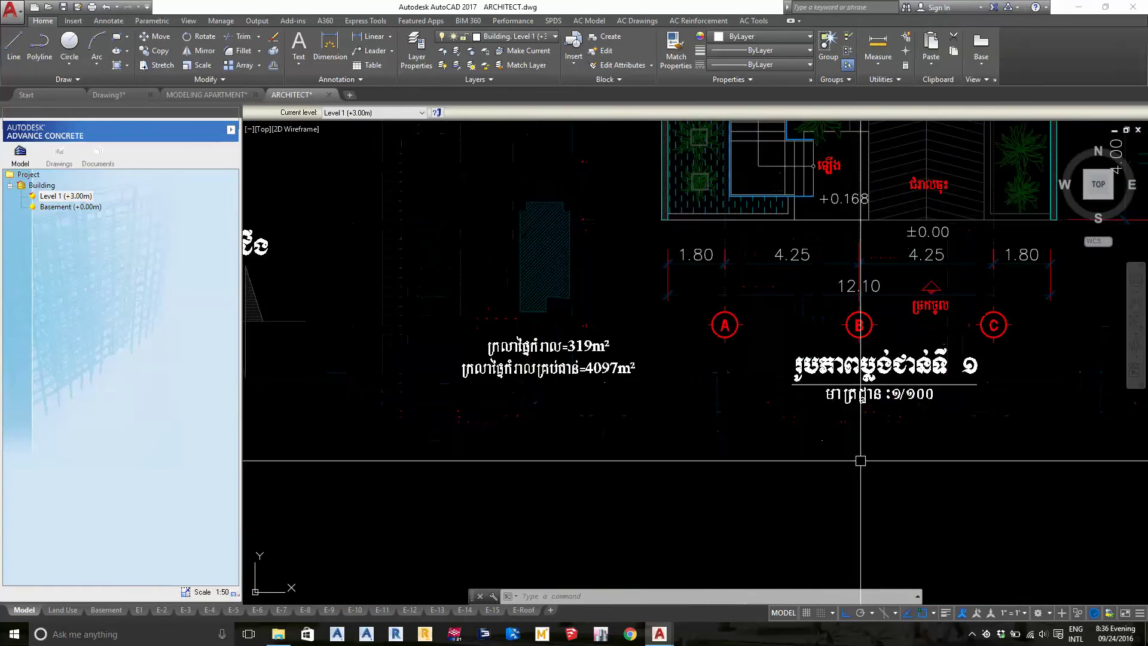
scroll(842, 244, down, 4)
scroll(841, 248, up, 5)
scroll(840, 247, down, 1)
scroll(615, 256, down, 3)
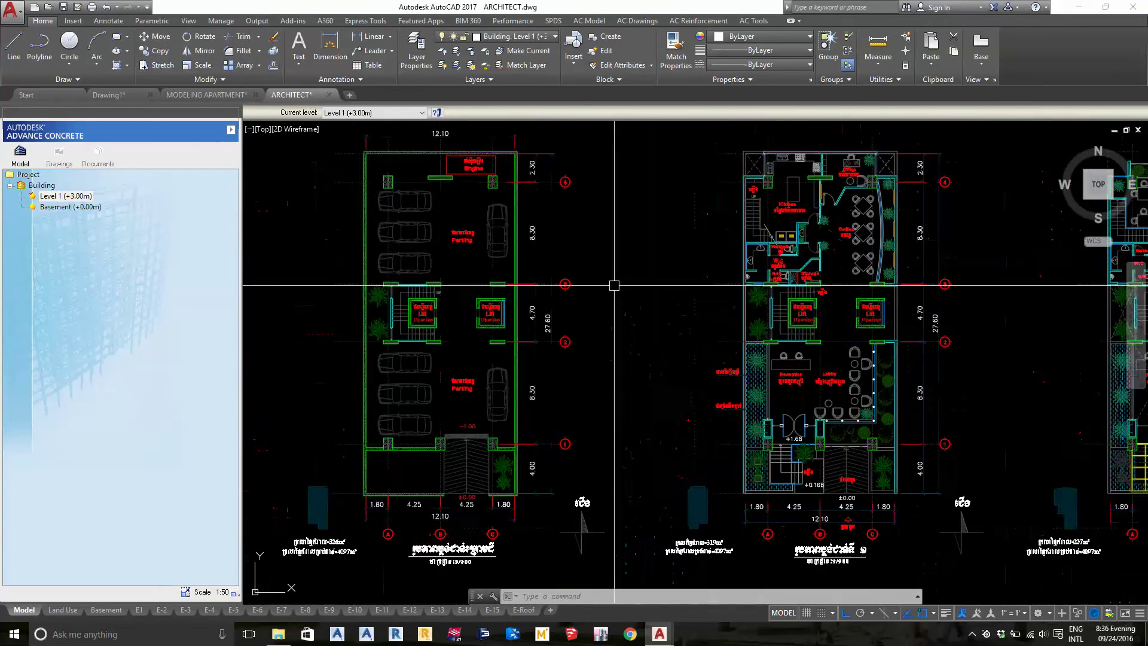
- Return to MODELING APARTMENT and zoom to the lift shaft on the E5.5TH FLOOR level
click(197, 98)
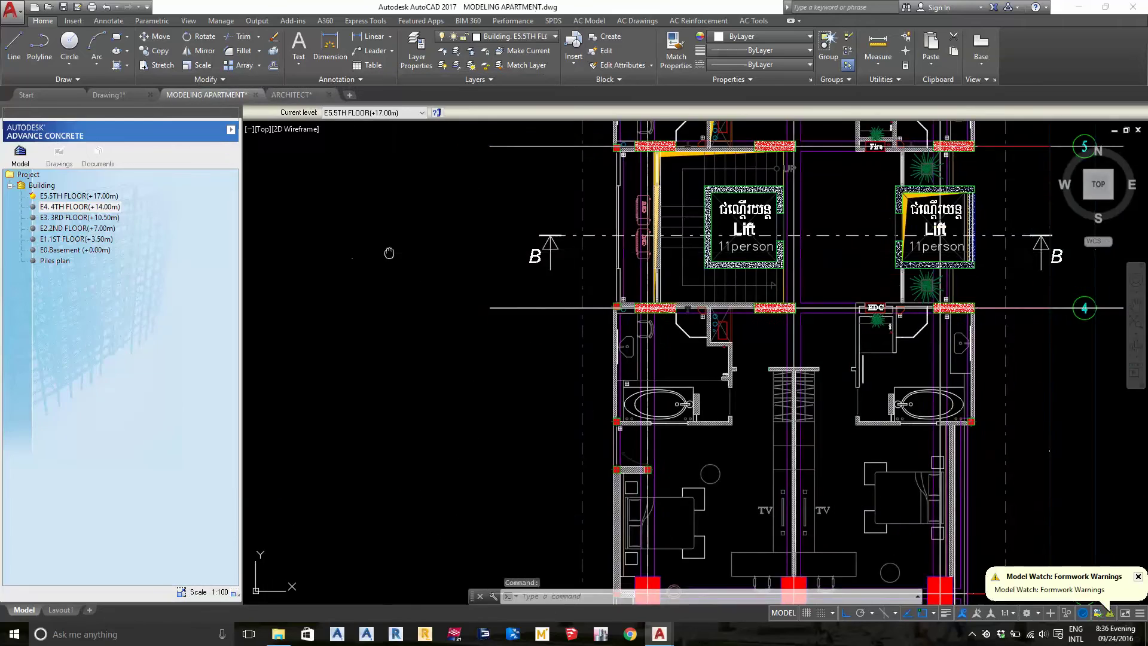
scroll(717, 369, up, 3)
scroll(718, 369, down, 2)
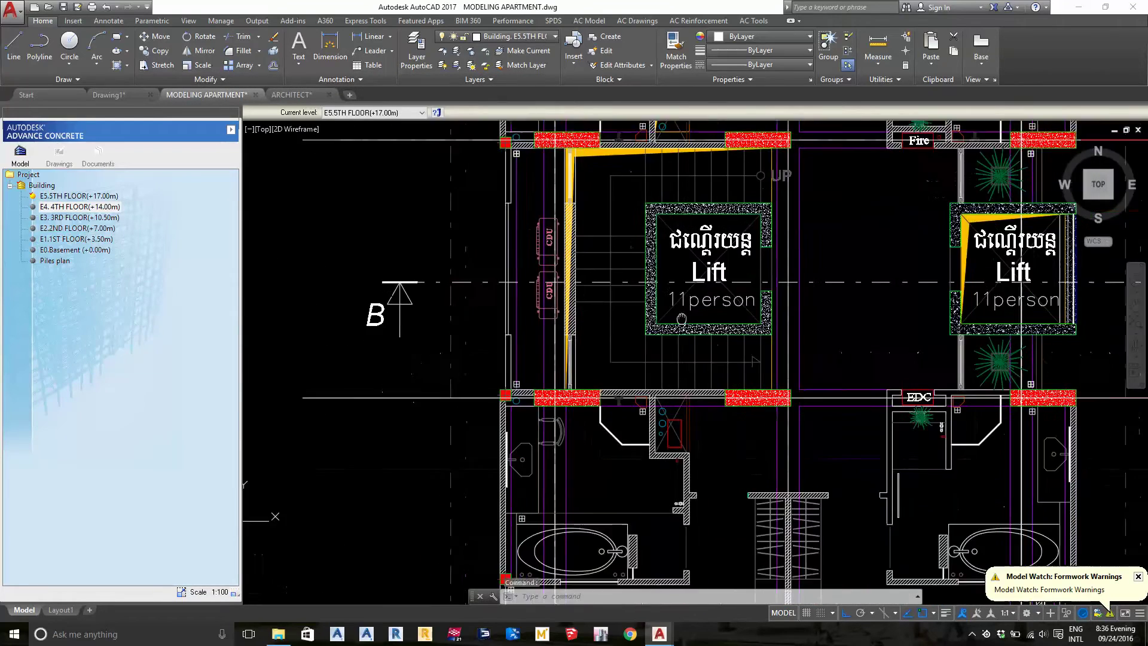
scroll(717, 369, down, 2)
scroll(580, 288, up, 2)
scroll(622, 383, up, 2)
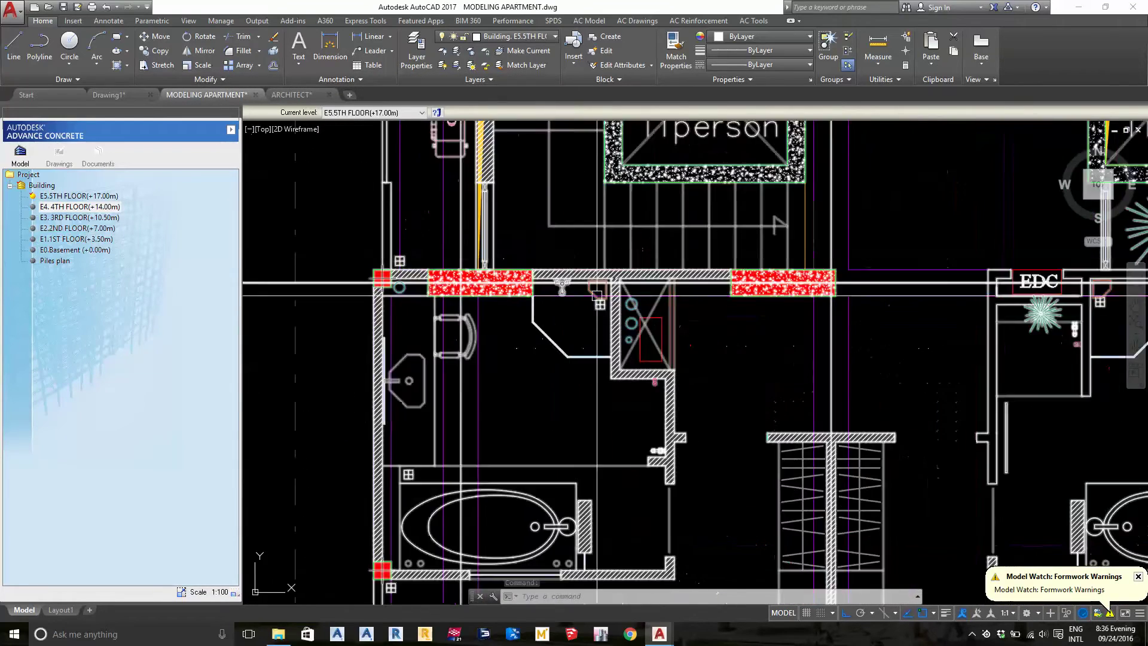
scroll(654, 403, up, 2)
scroll(655, 403, up, 1)
scroll(687, 335, up, 4)
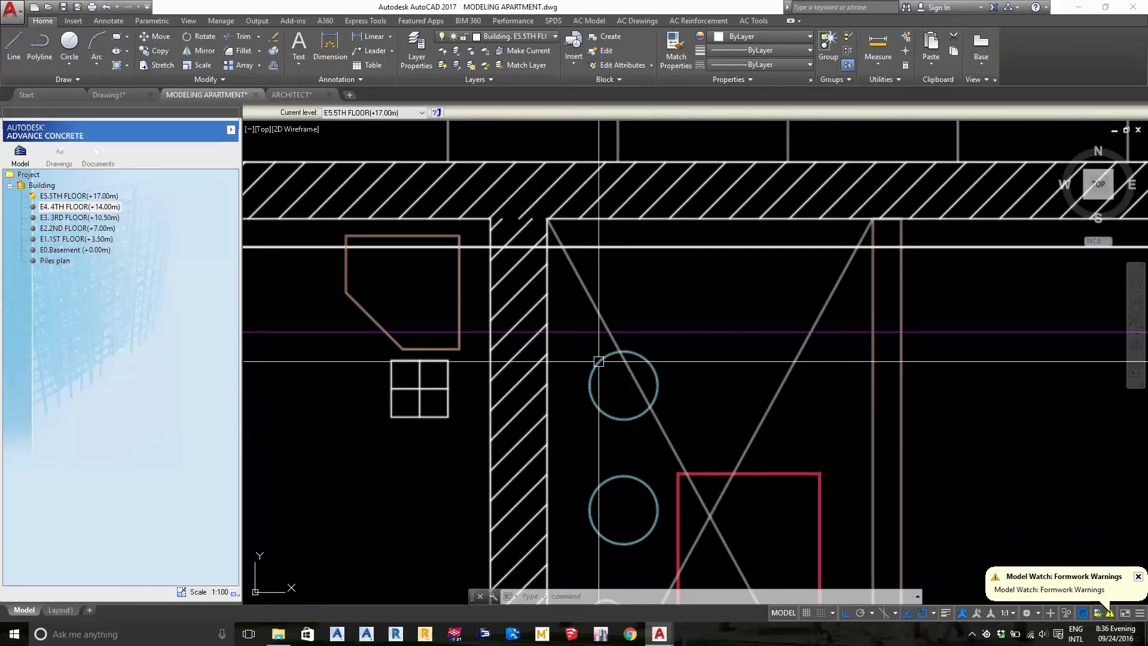
text(REC)
- Draw a rectangle between two opposite corners inside the lift shaft walls
key(Return)
click(546, 332)
scroll(547, 332, down, 5)
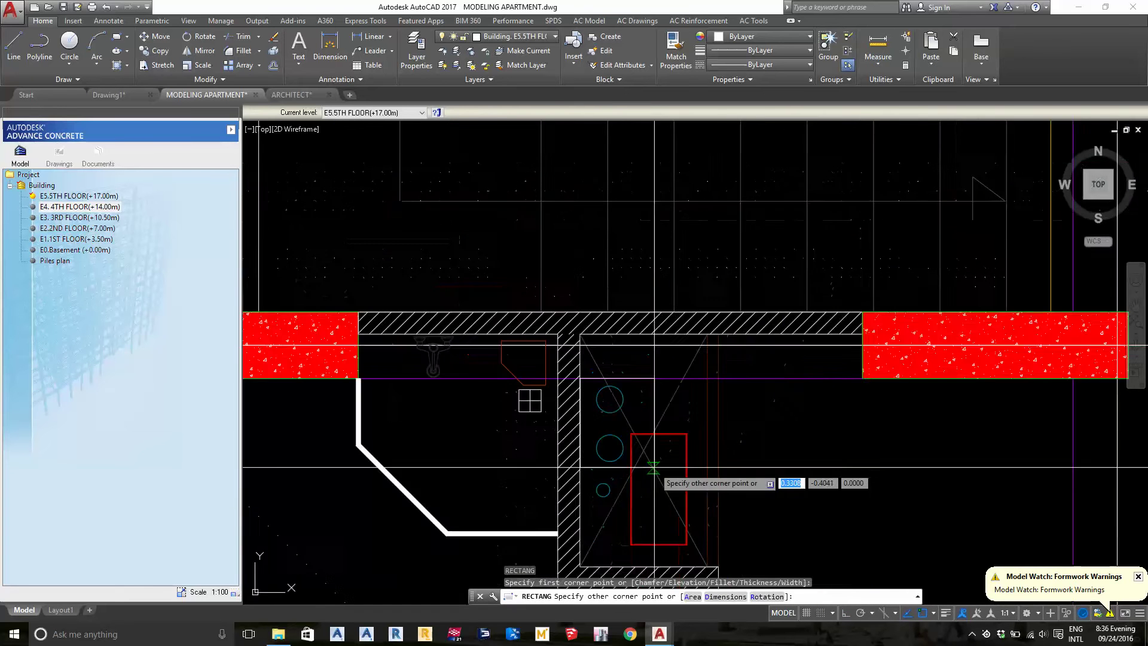
scroll(663, 475, up, 1)
scroll(682, 488, up, 2)
middle_drag(706, 481, 750, 565)
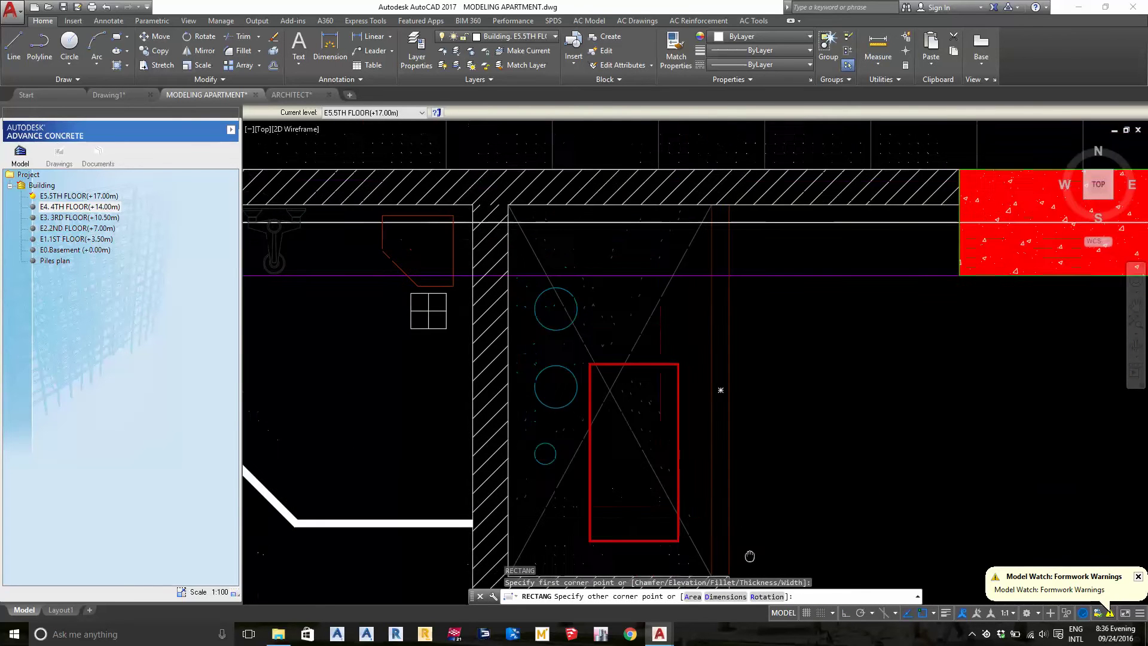
middle_drag(721, 396, 718, 266)
scroll(718, 267, up, 2)
click(711, 465)
mouse_move(710, 464)
middle_down()
mouse_move(710, 403)
mouse_move(666, 419)
middle_up()
scroll(687, 389, down, 4)
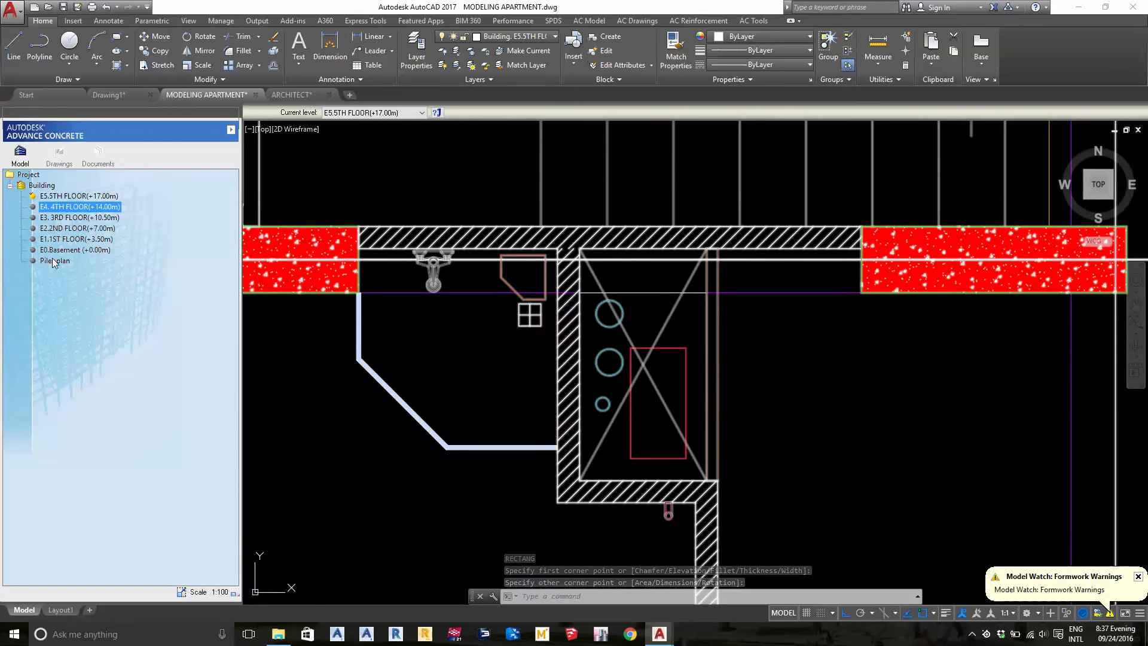
middle_drag(403, 154, 409, 125)
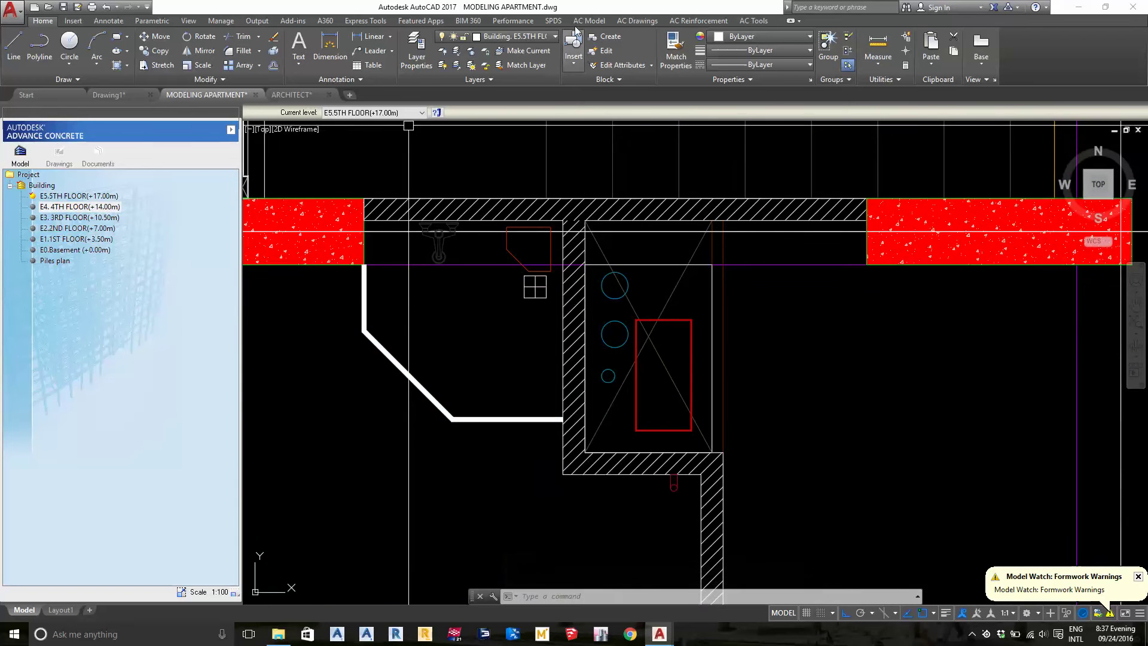
- Convert the shaft rectangle into a slab hole using AC Model's Convert with Polyline into Slab hole
click(644, 21)
click(589, 20)
click(205, 60)
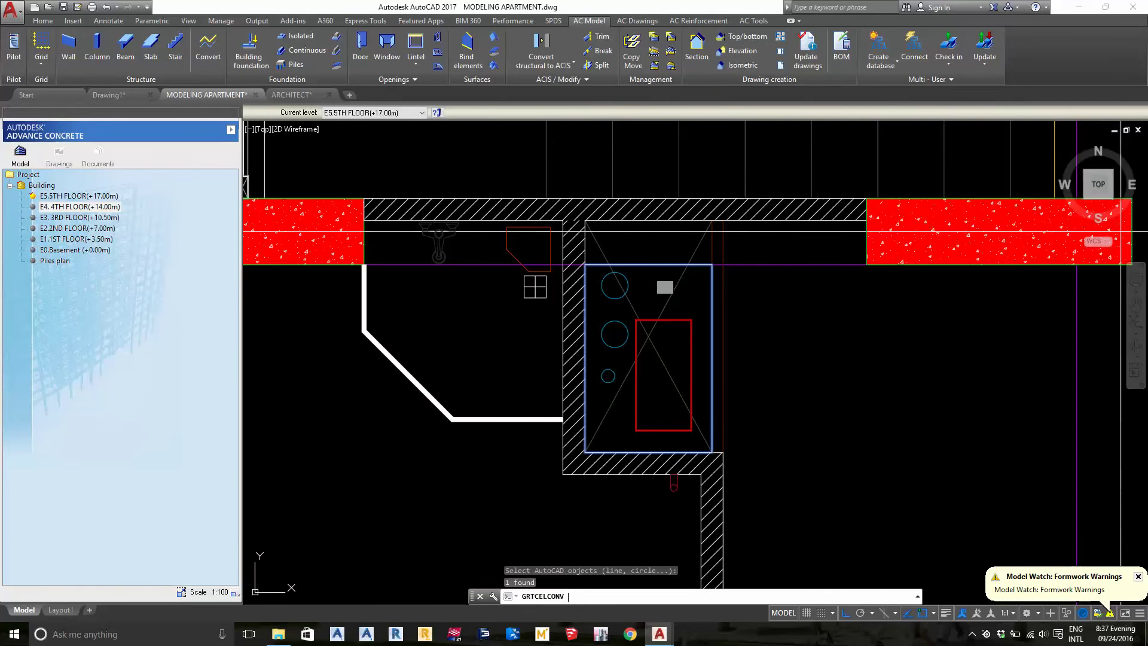
key(Return)
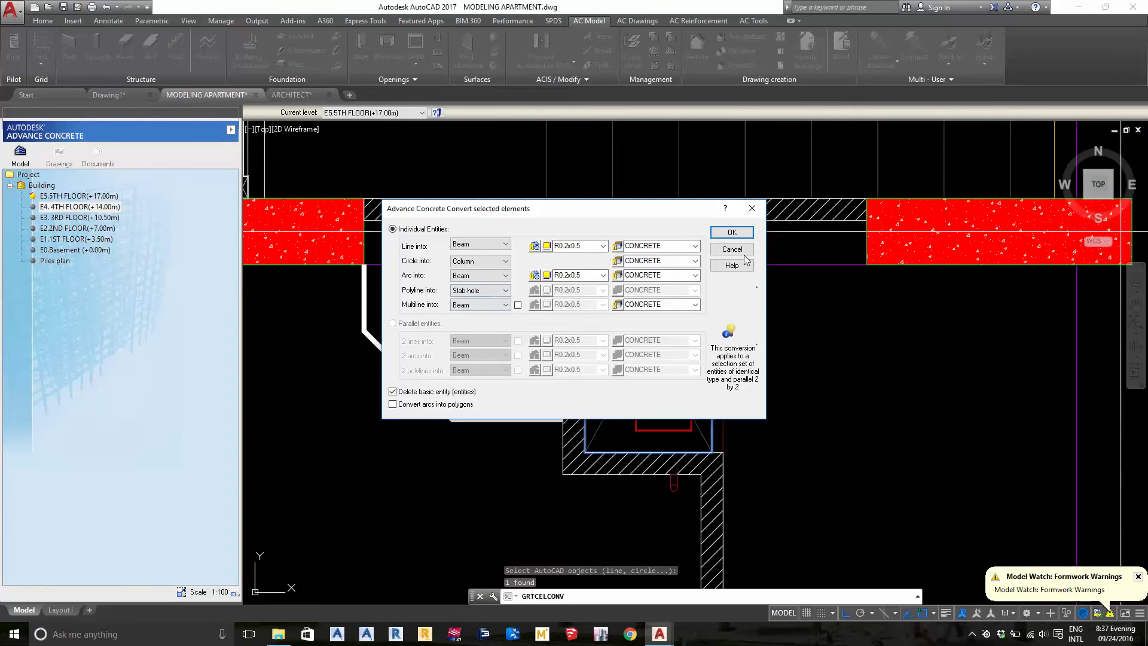
click(718, 238)
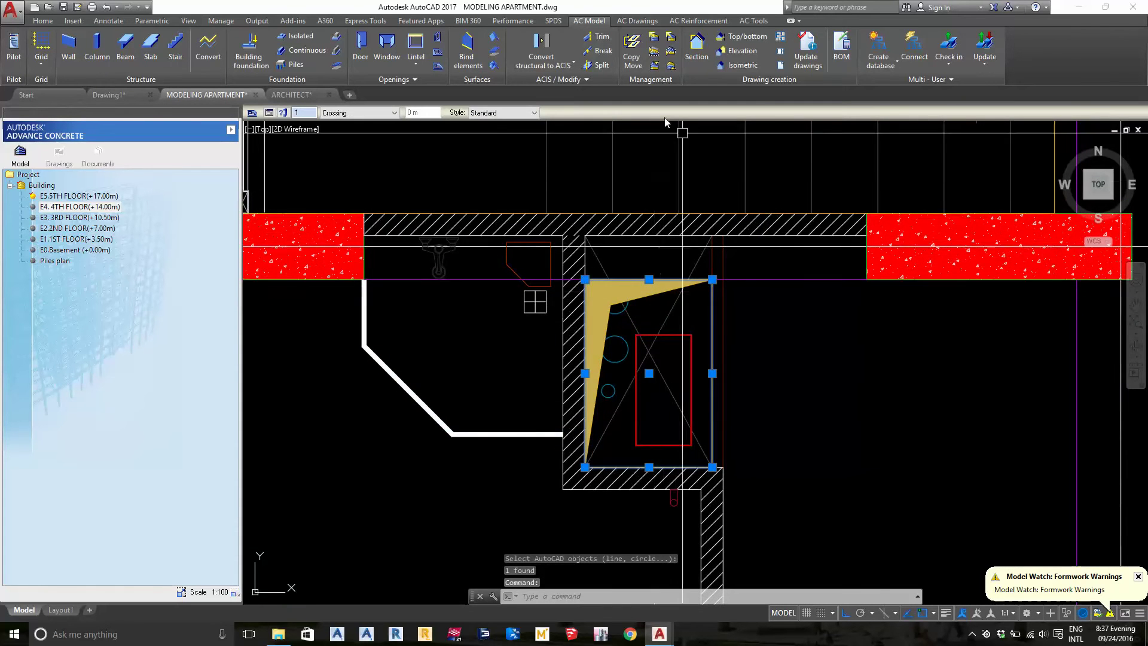
- Copy the shaft opening to target level E3. 3RD FLOOR
click(637, 46)
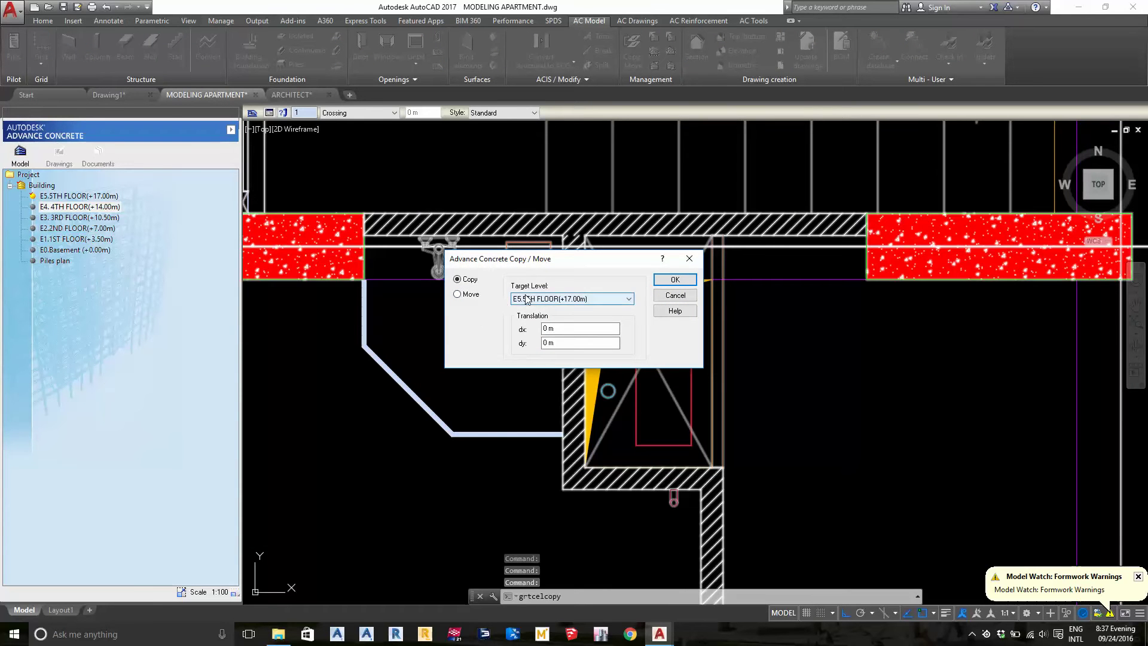
click(526, 299)
click(521, 317)
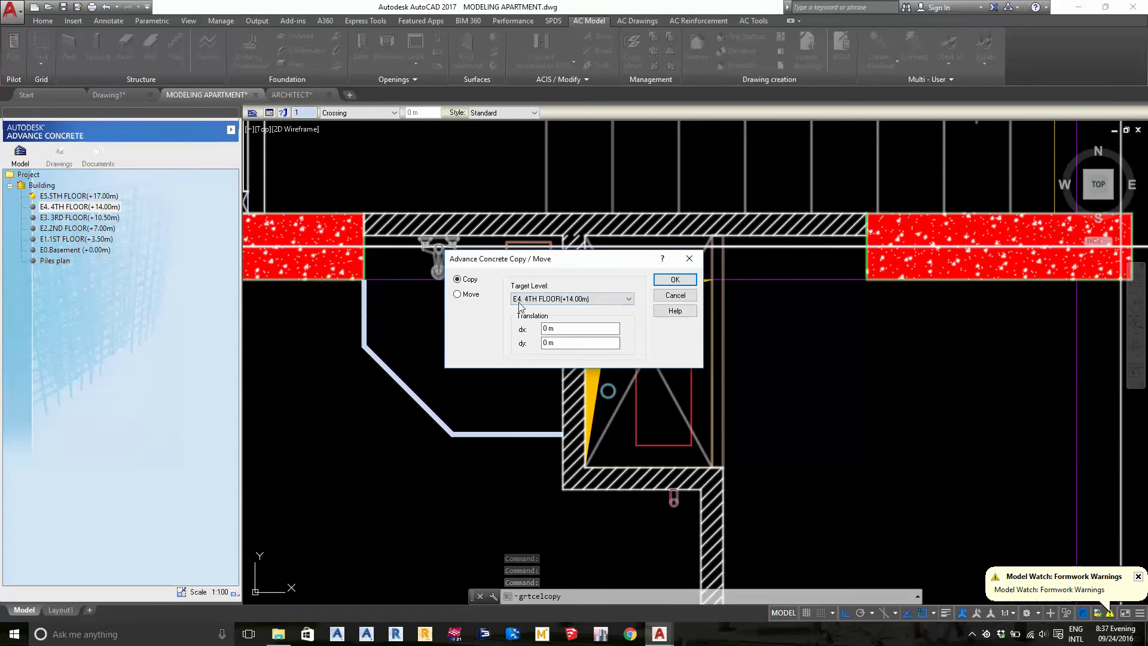
click(539, 325)
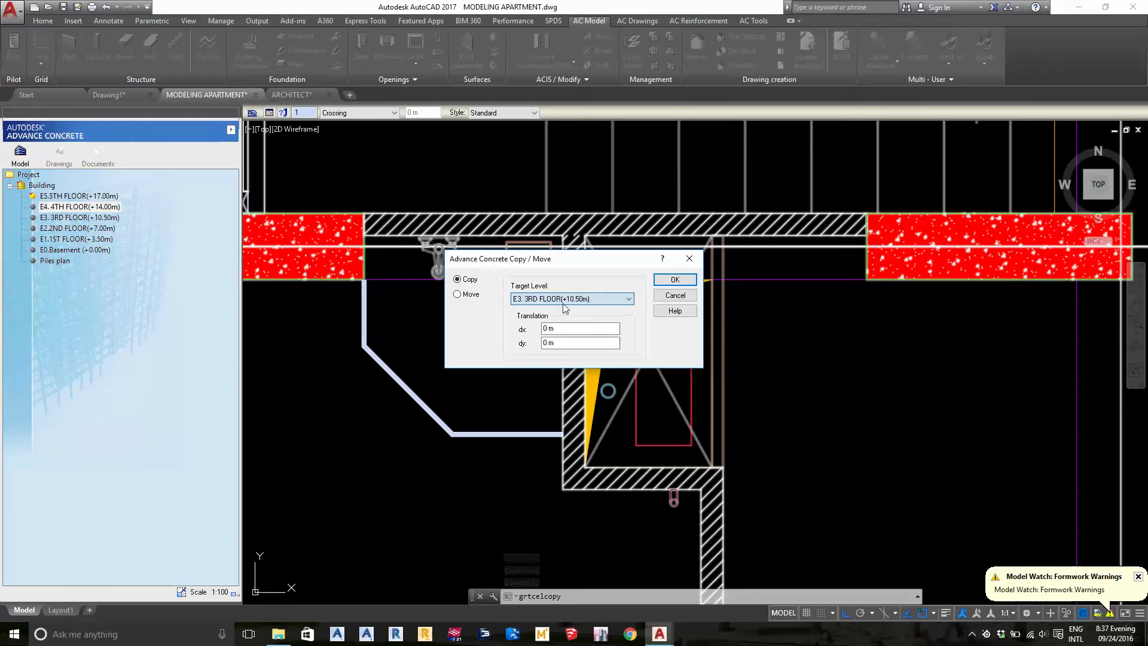
click(674, 280)
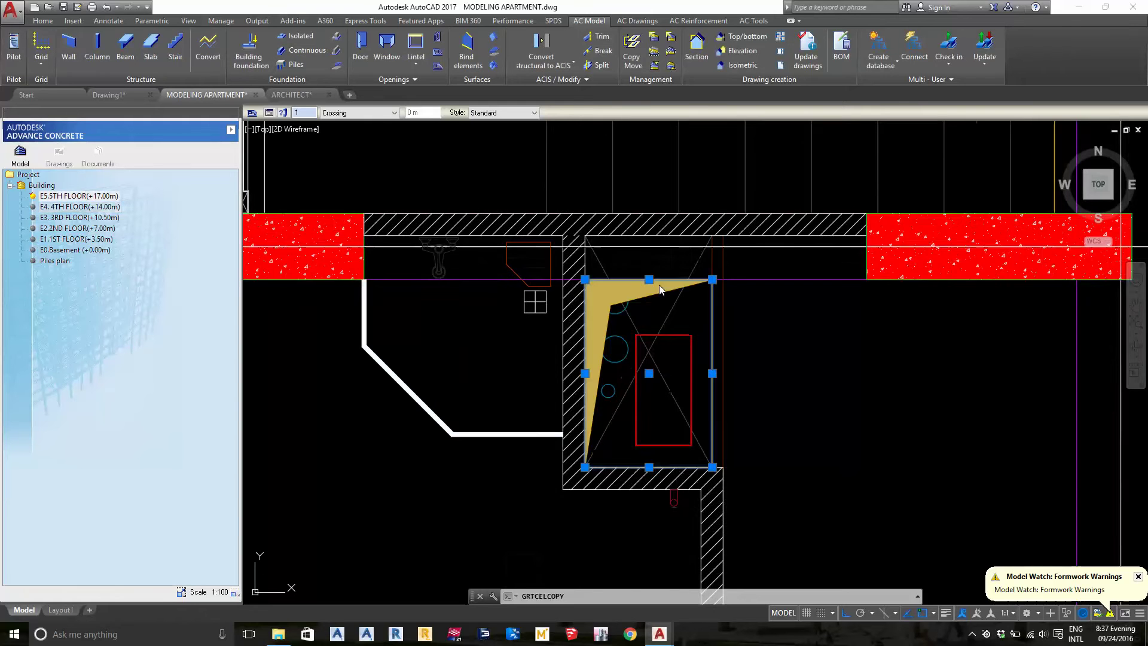
- Try copying the opening to E2.2ND FLOOR, then dismiss the refusal and cancel
click(655, 57)
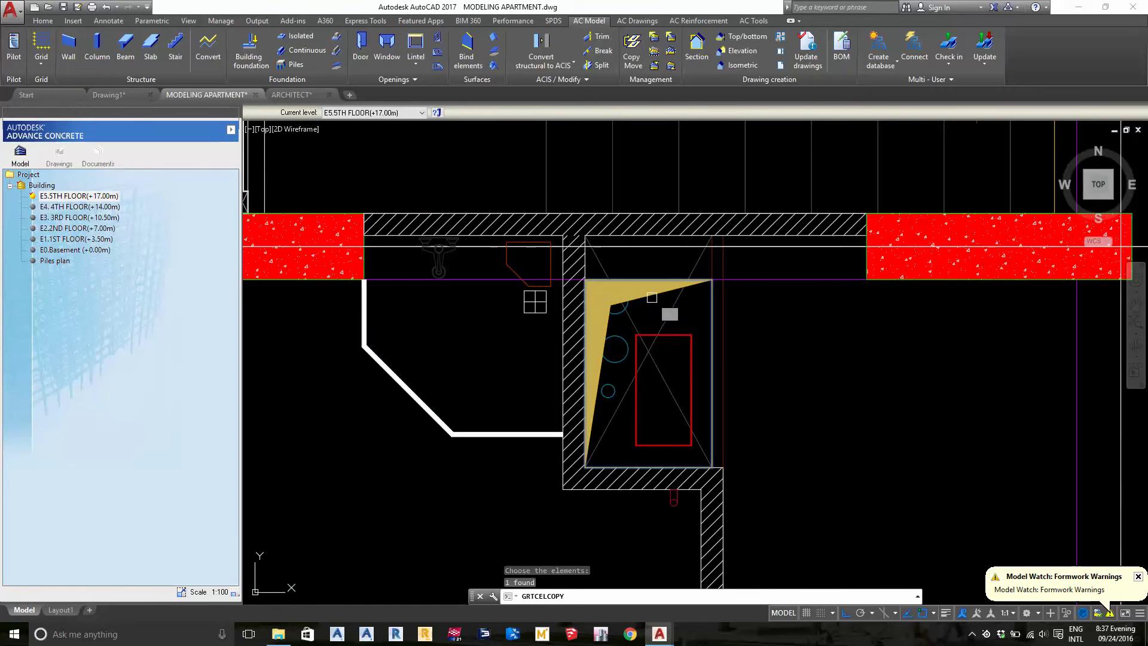
key(Return)
click(553, 298)
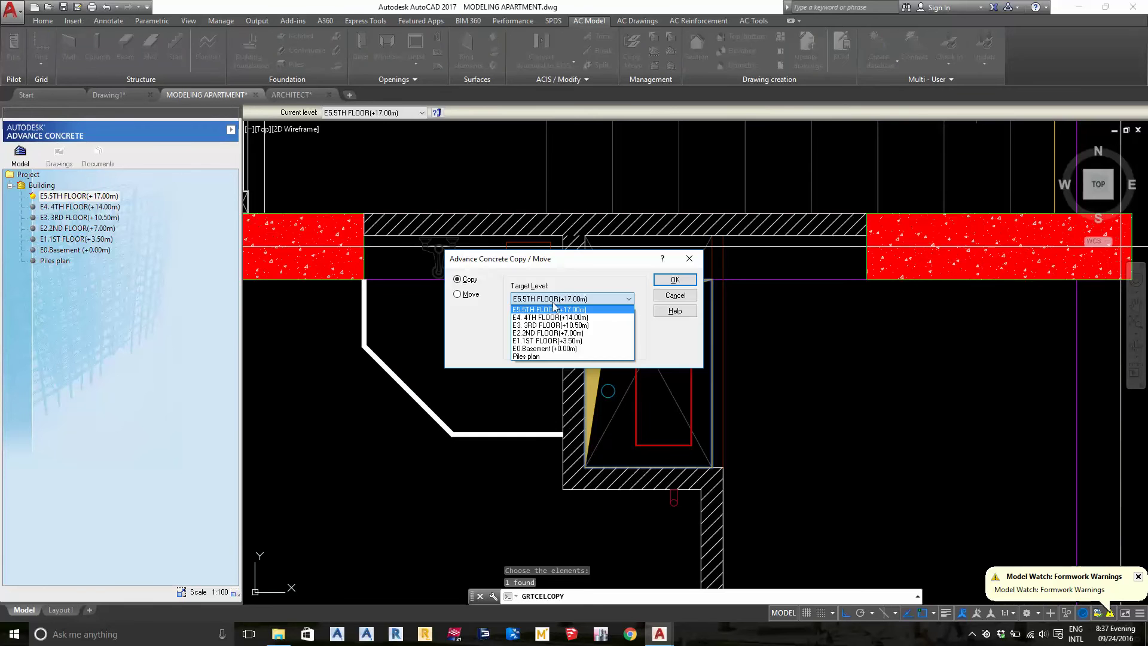
click(544, 333)
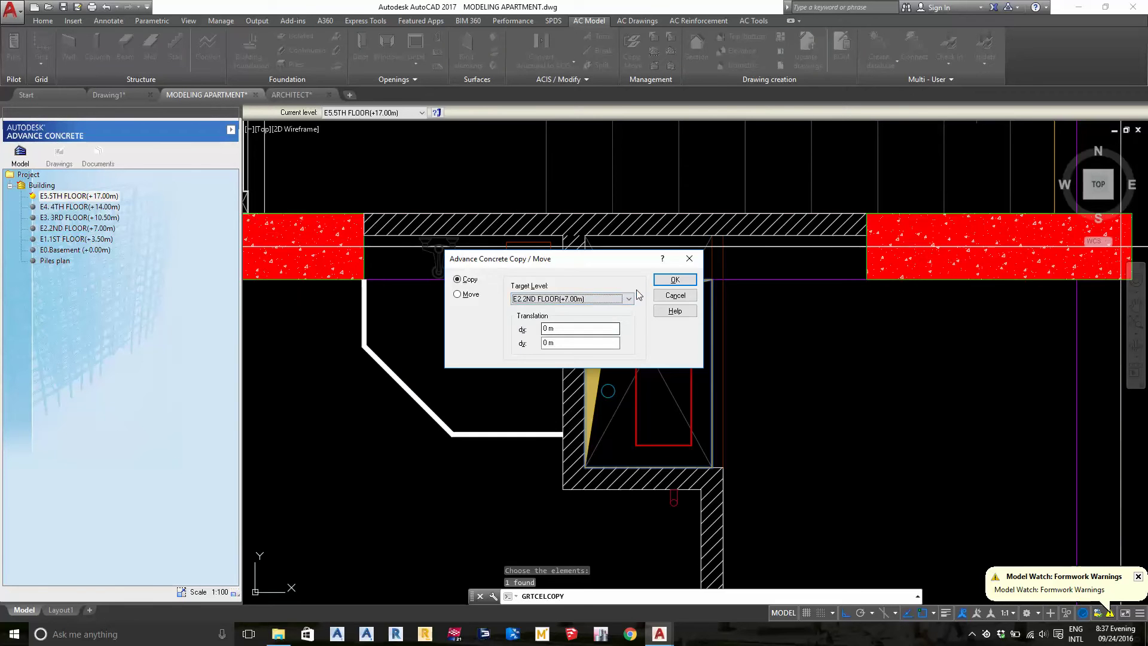
click(673, 280)
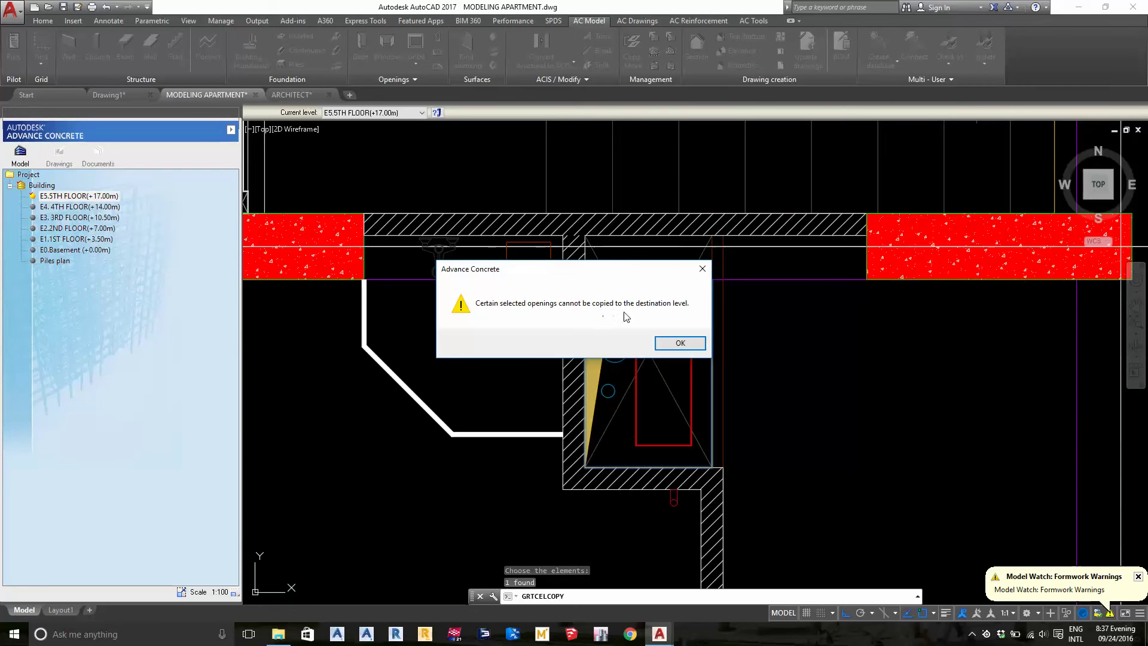
key(Escape)
key(Escape)
- Copy the elements around the shaft to the 2nd floor and dismiss the uncopied-openings warning
click(493, 266)
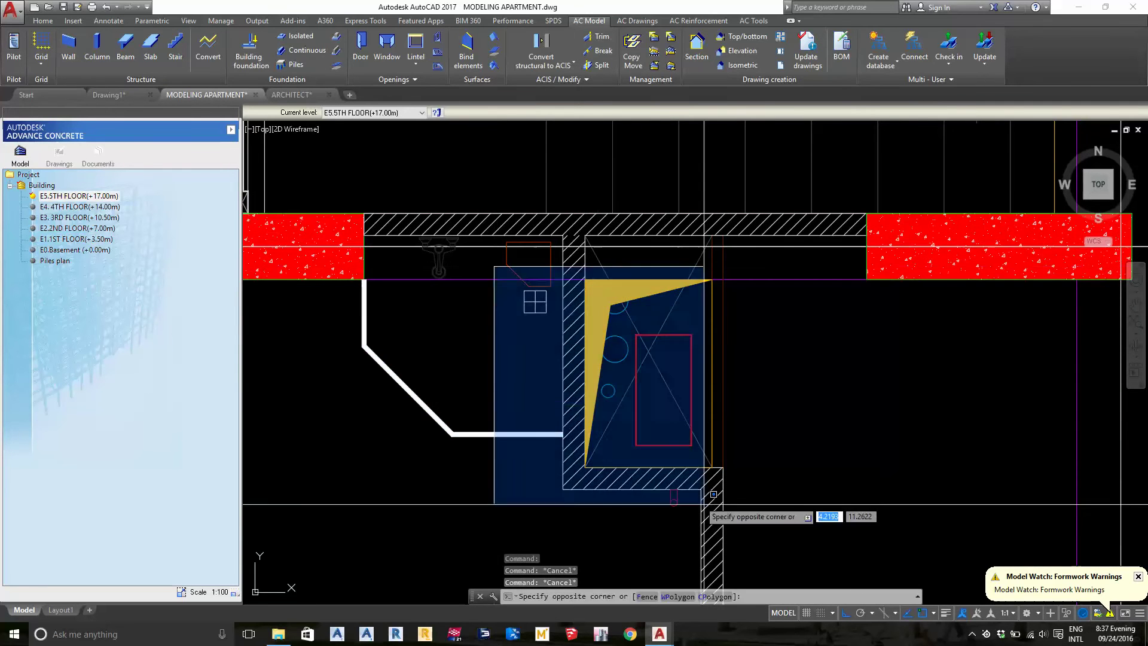
click(713, 494)
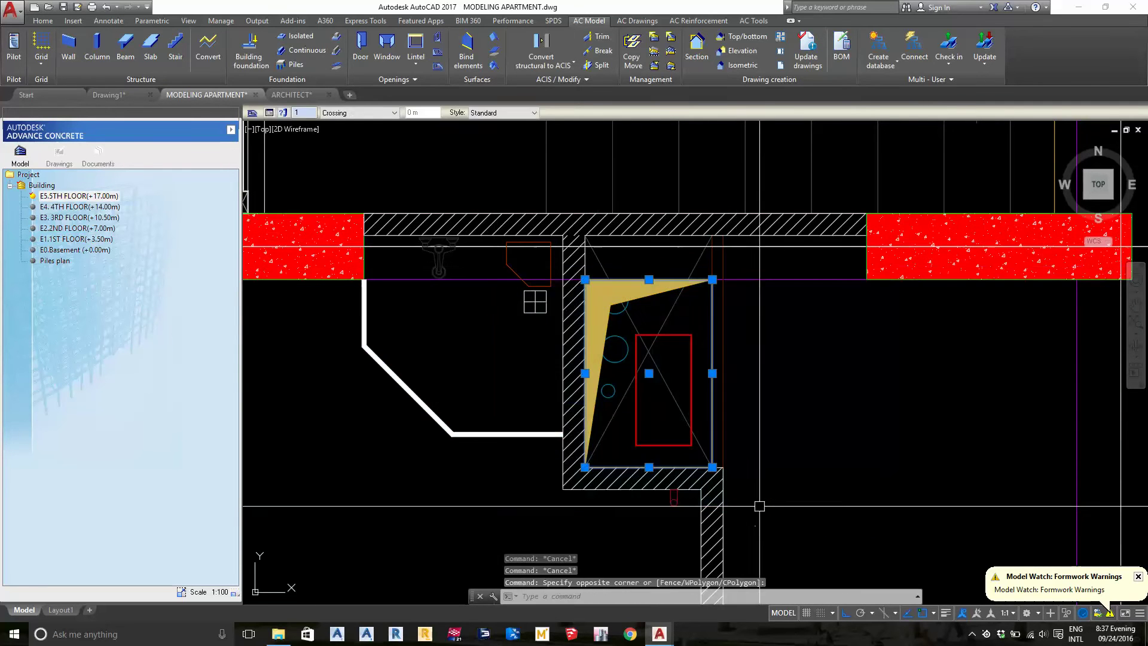
click(637, 45)
click(569, 298)
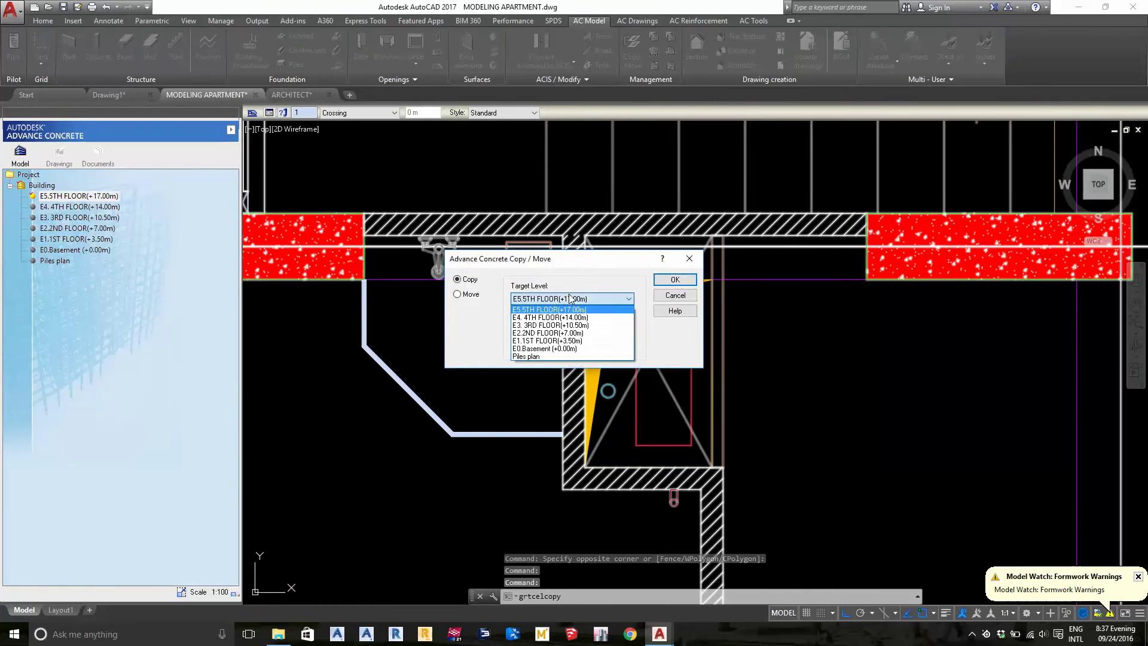
click(560, 333)
click(674, 279)
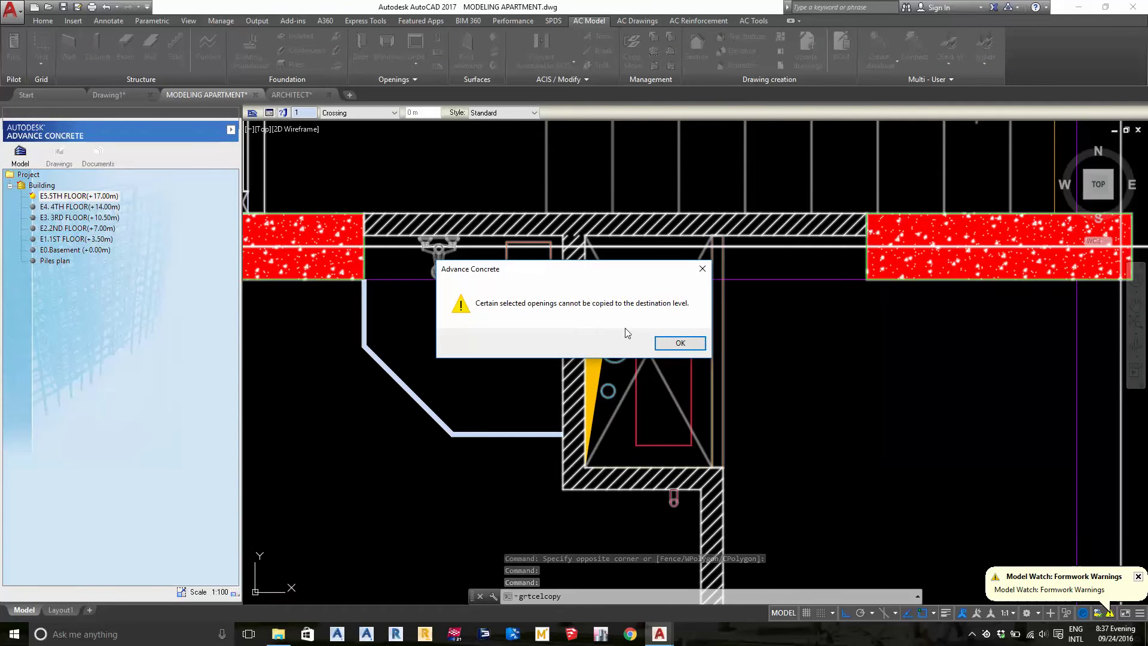
click(667, 341)
- Make the 4th floor the current level and pan to the shaft openings
double_click(74, 207)
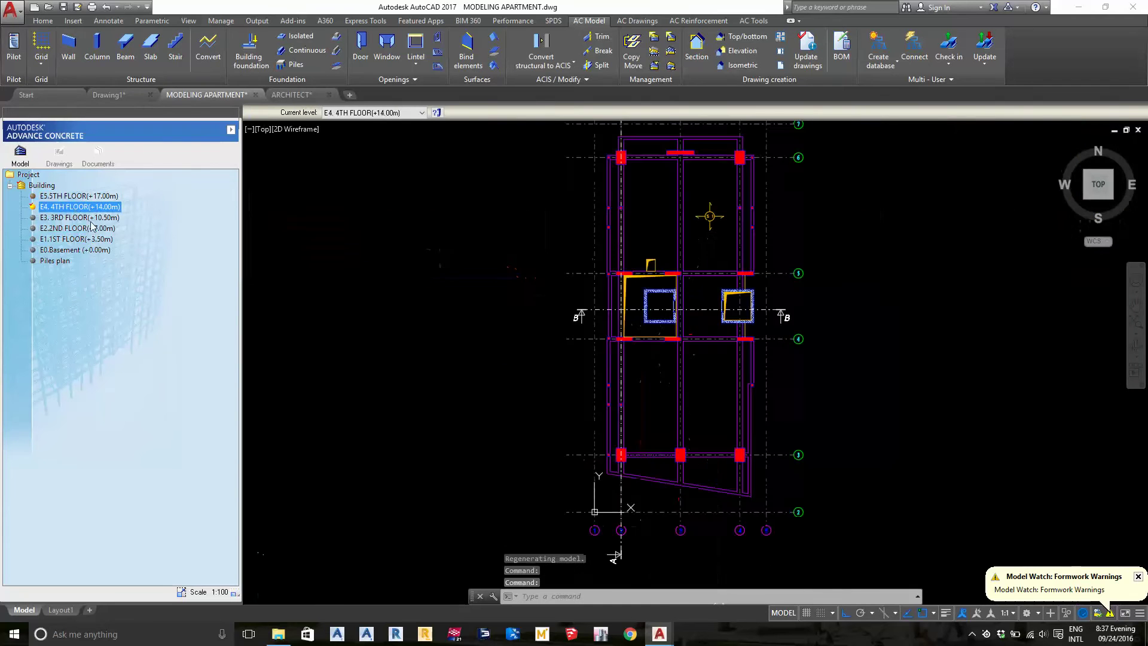
scroll(615, 321, up, 3)
scroll(650, 271, up, 3)
middle_drag(652, 271, 650, 293)
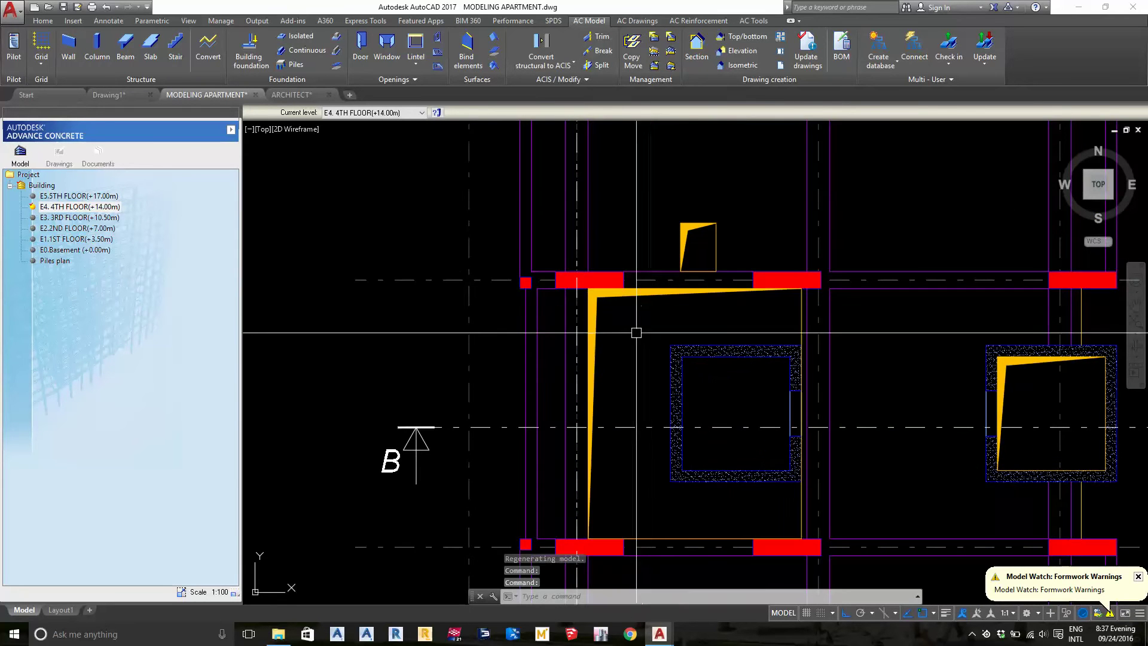
middle_drag(598, 256, 591, 310)
click(592, 309)
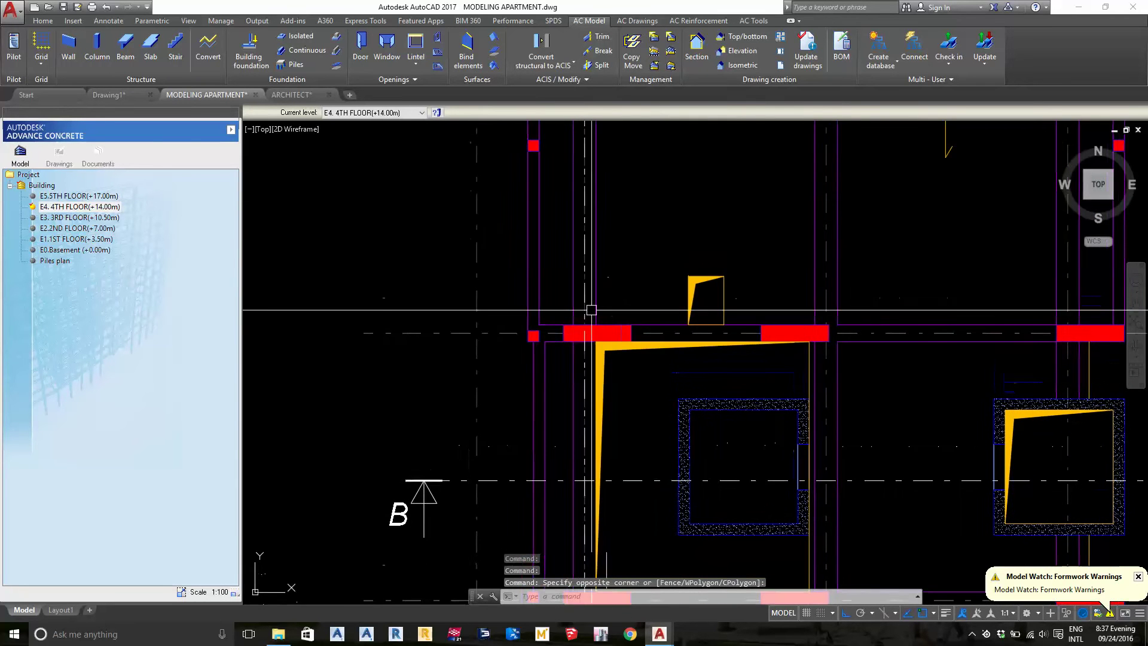
- Switch between the 5th and 4th floor levels and pan to grid lines 4 and 5
double_click(58, 195)
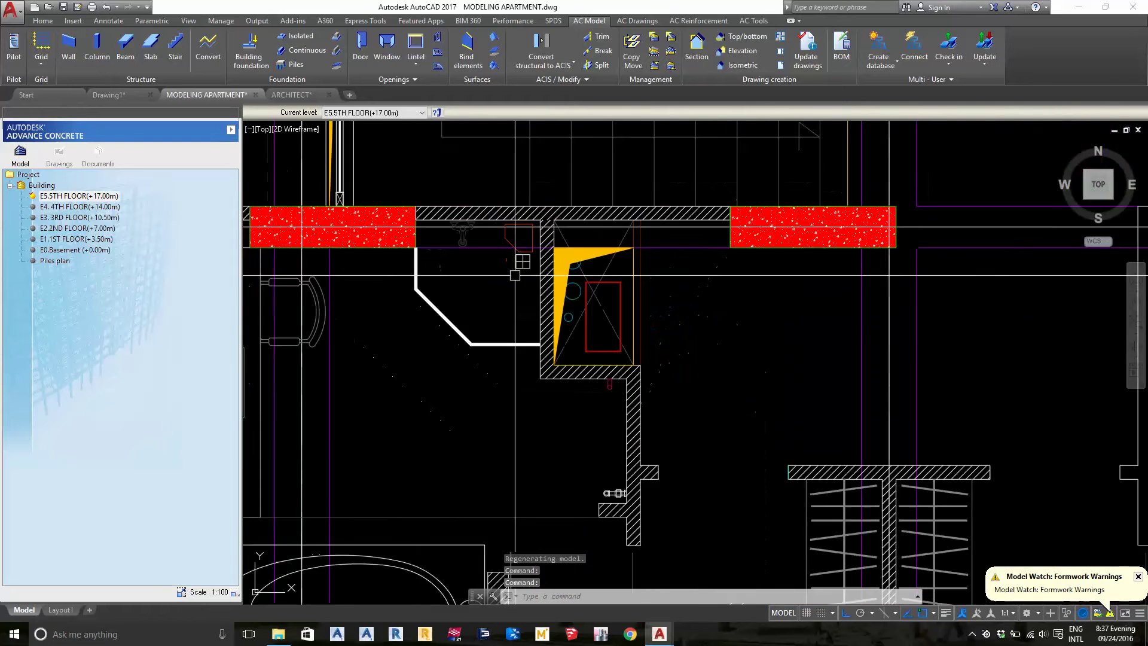
double_click(90, 207)
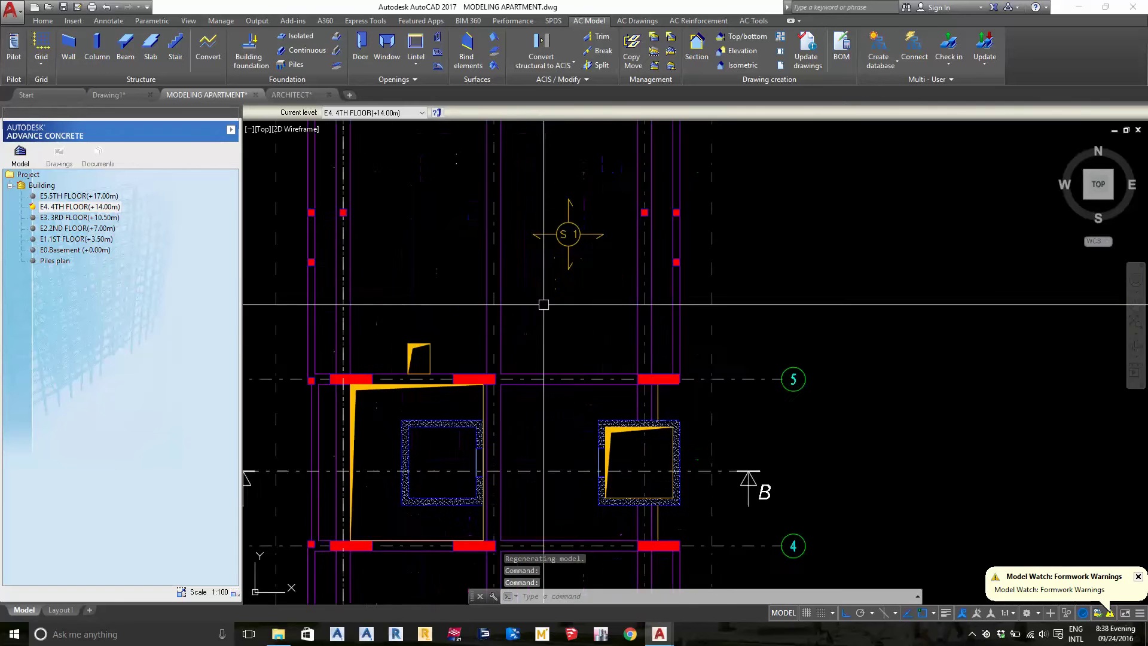
mouse_move(544, 304)
middle_down()
mouse_move(526, 303)
mouse_move(535, 397)
mouse_move(540, 358)
mouse_move(557, 367)
mouse_move(540, 302)
mouse_move(538, 312)
middle_up()
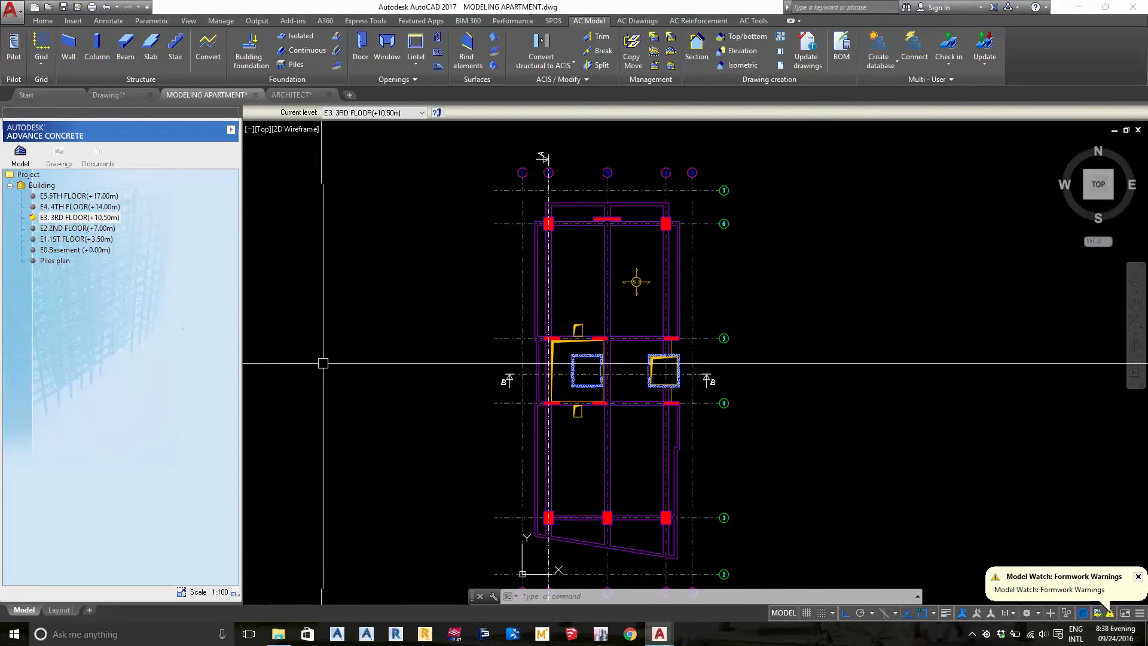
scroll(491, 373, up, 2)
- Check the 2nd floor level, then return to the 4th floor plan
double_click(73, 229)
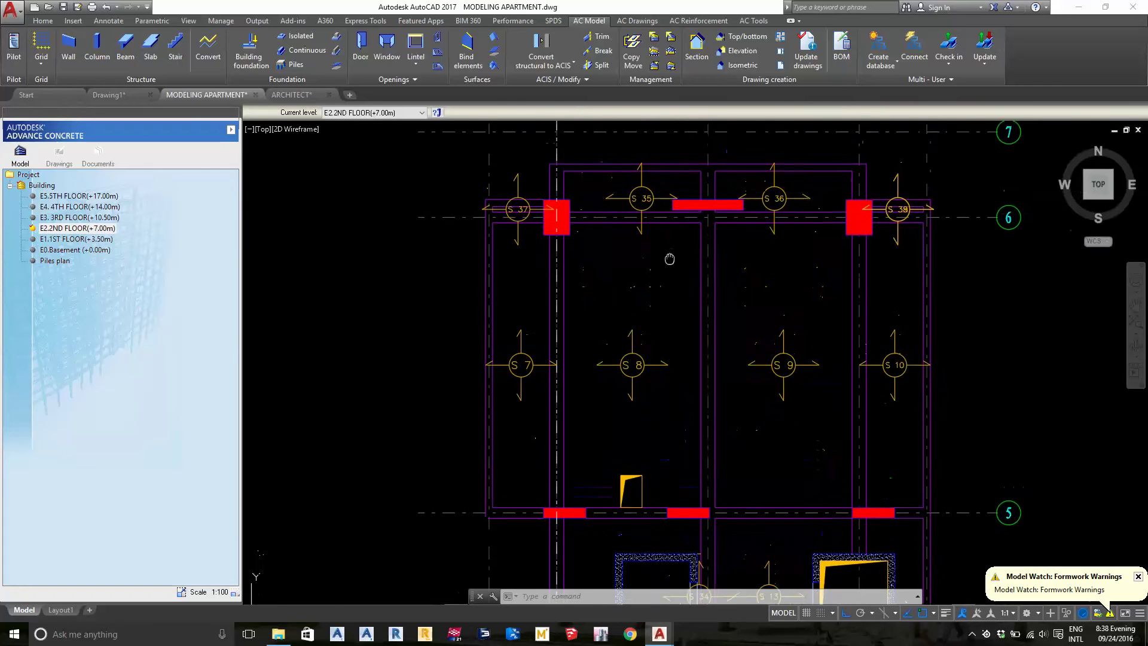
double_click(80, 207)
scroll(538, 307, down, 3)
scroll(538, 311, down, 3)
scroll(537, 322, down, 2)
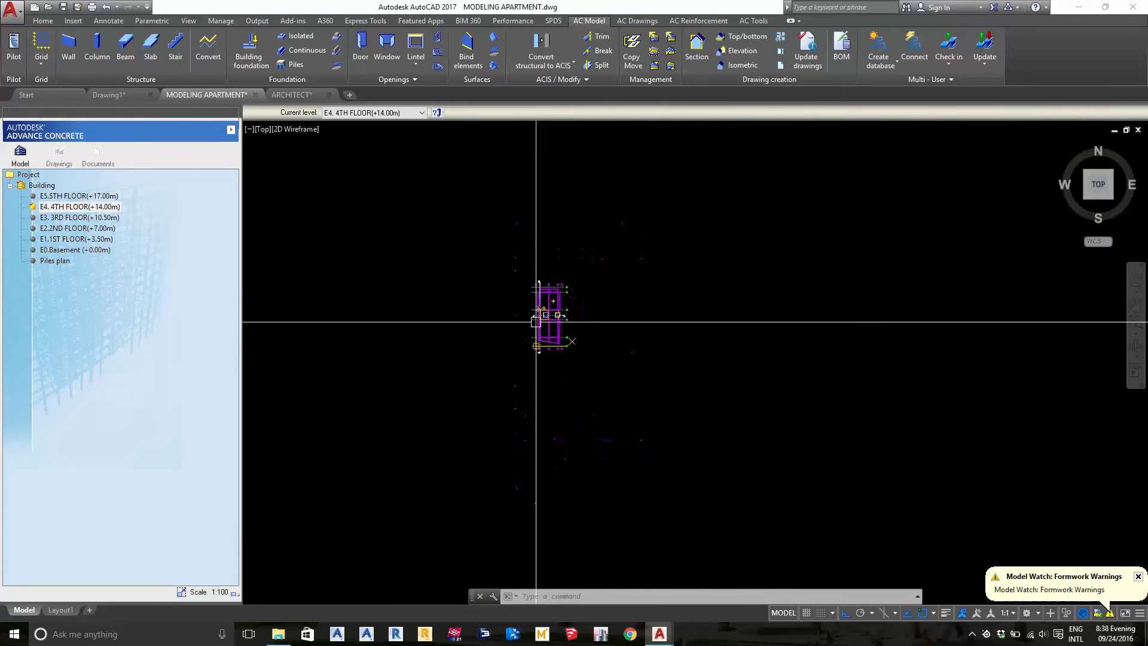
scroll(423, 341, up, 3)
scroll(589, 269, up, 5)
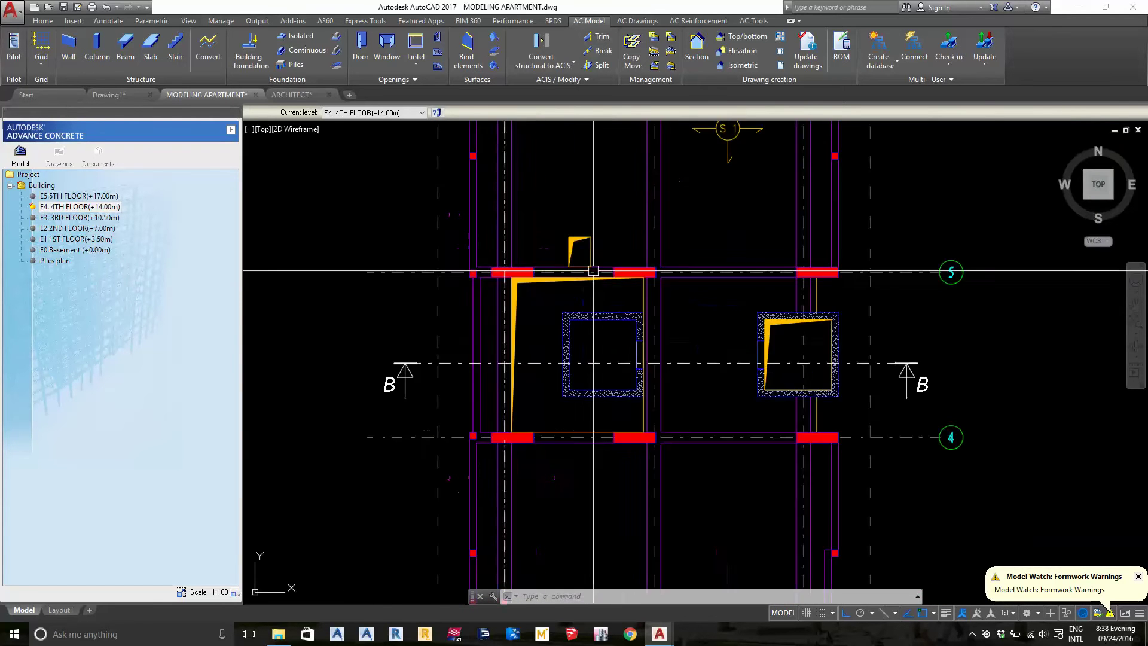
scroll(520, 233, up, 3)
click(519, 235)
key(Escape)
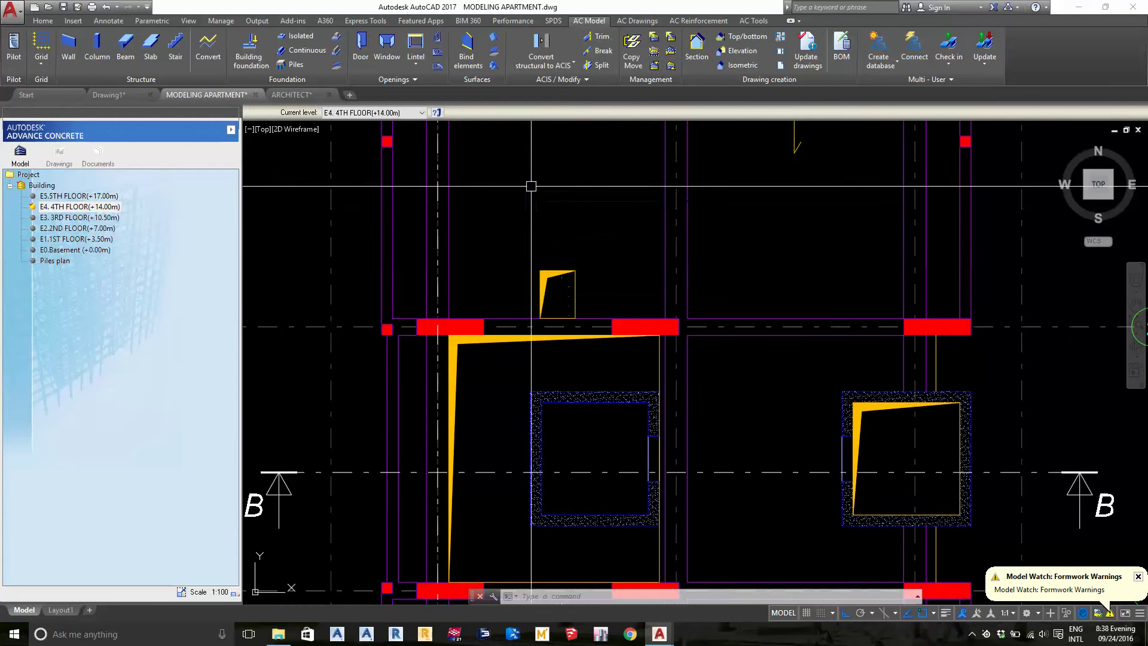
- Glance at the architect's drawing, then return to the MODELING APARTMENT drawing
scroll(538, 287, down, 5)
scroll(519, 336, up, 5)
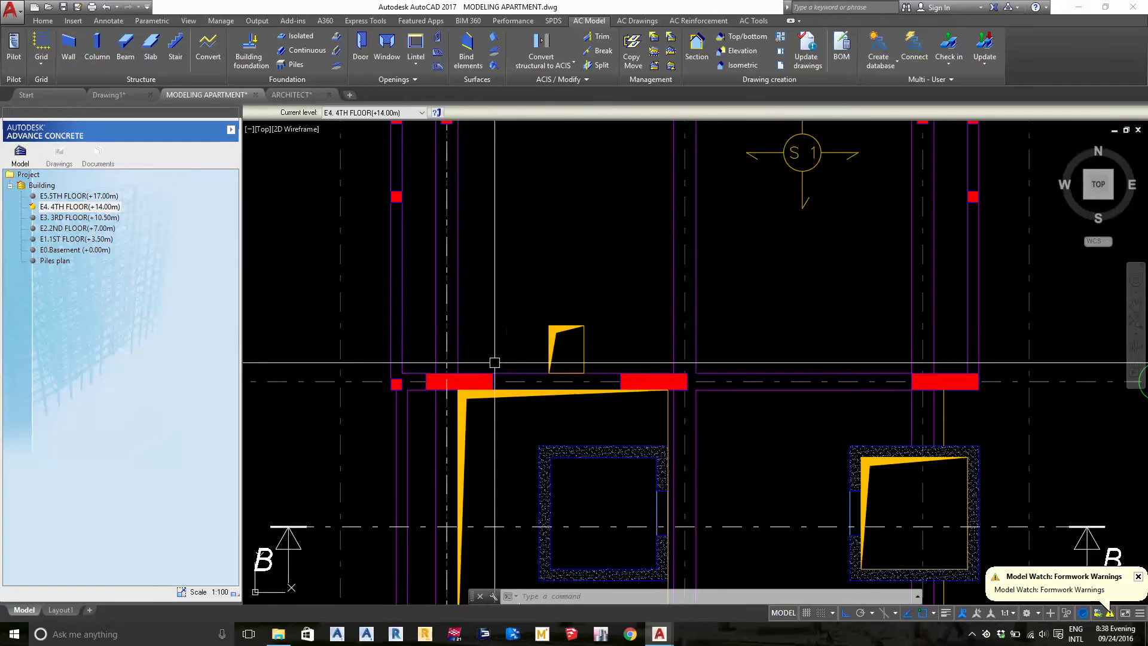
scroll(494, 362, down, 3)
scroll(552, 400, up, 2)
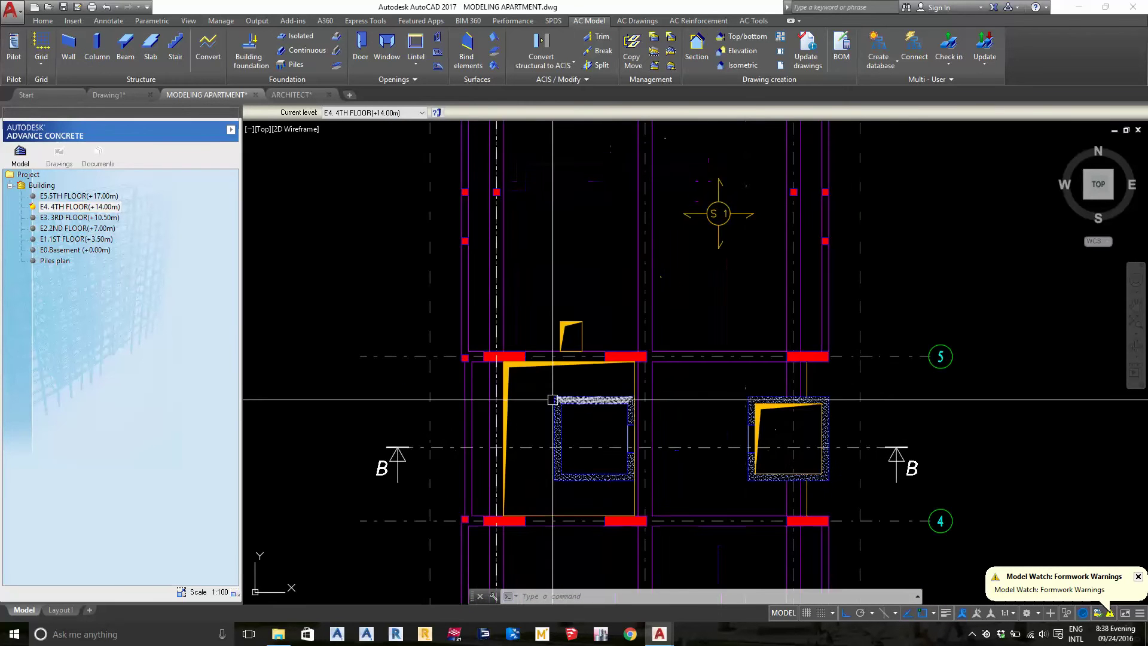
scroll(556, 352, up, 2)
scroll(541, 394, down, 4)
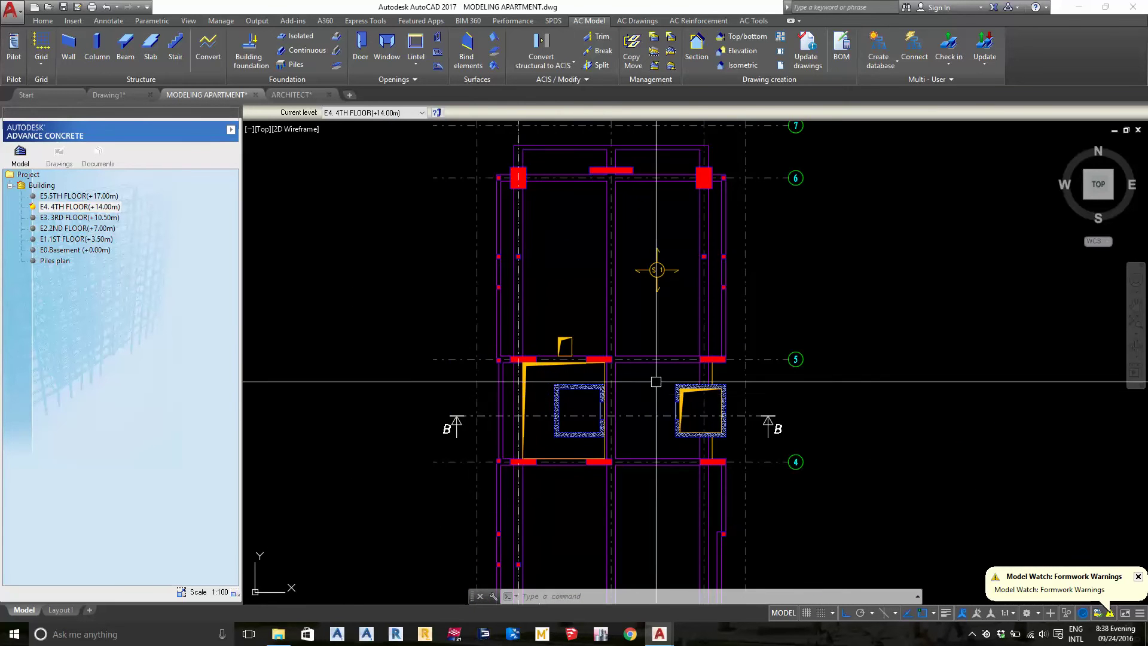
scroll(656, 381, up, 2)
scroll(658, 417, down, 2)
middle_drag(644, 321, 639, 348)
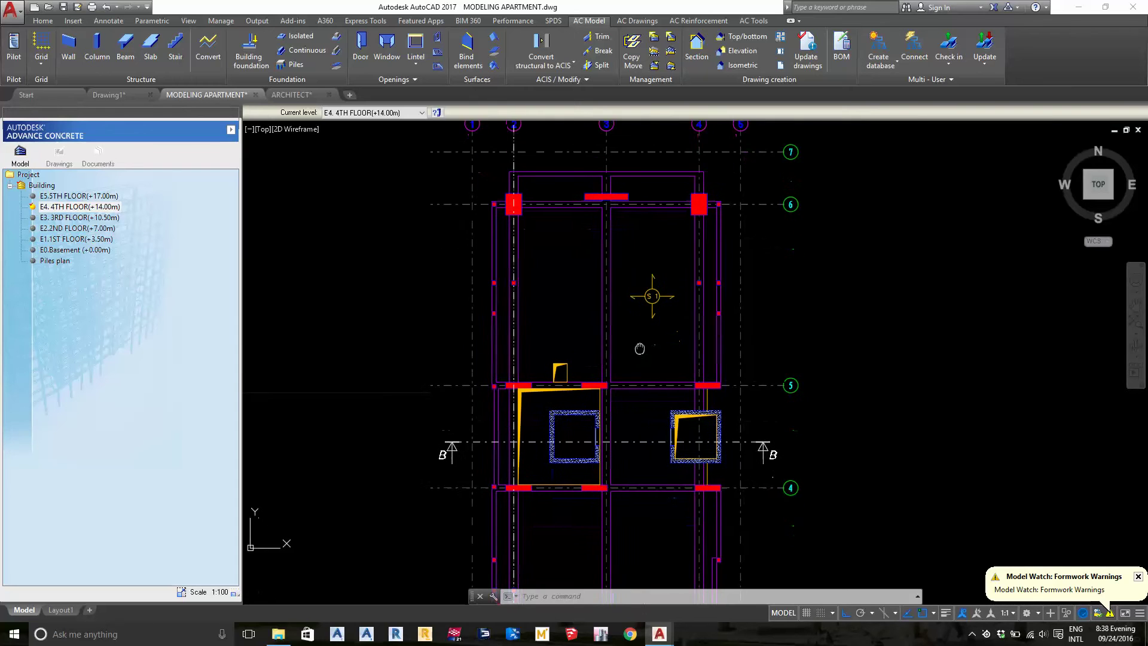
click(303, 95)
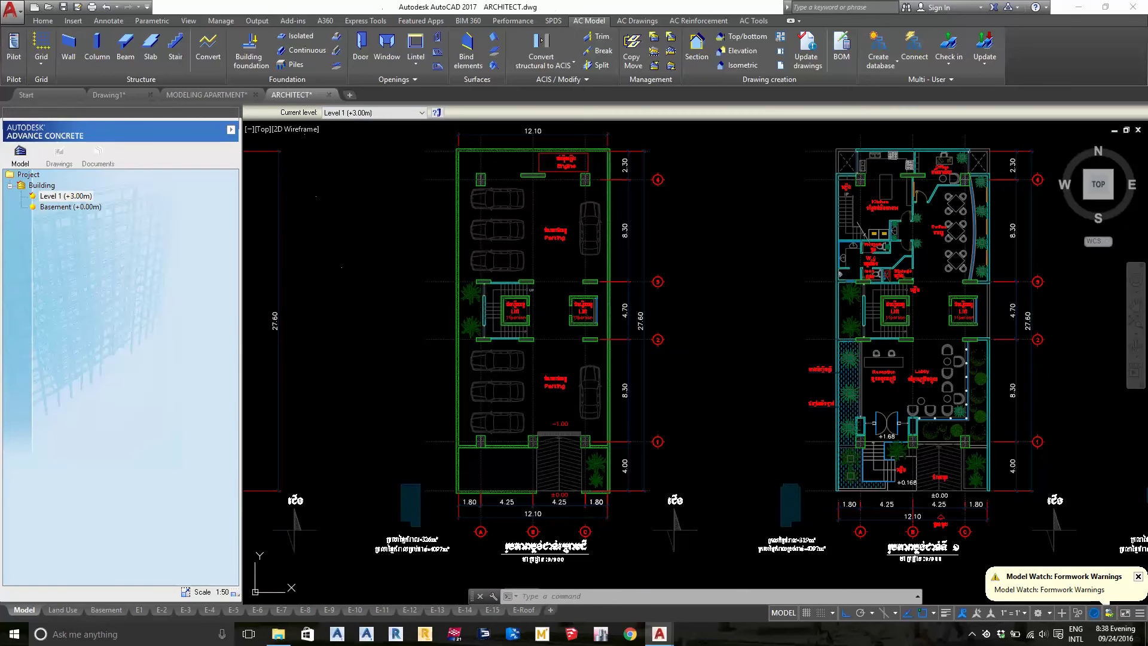
click(200, 96)
- Make the 5th floor current and inspect the corridor wall by the lifts and bedroom columns
double_click(49, 197)
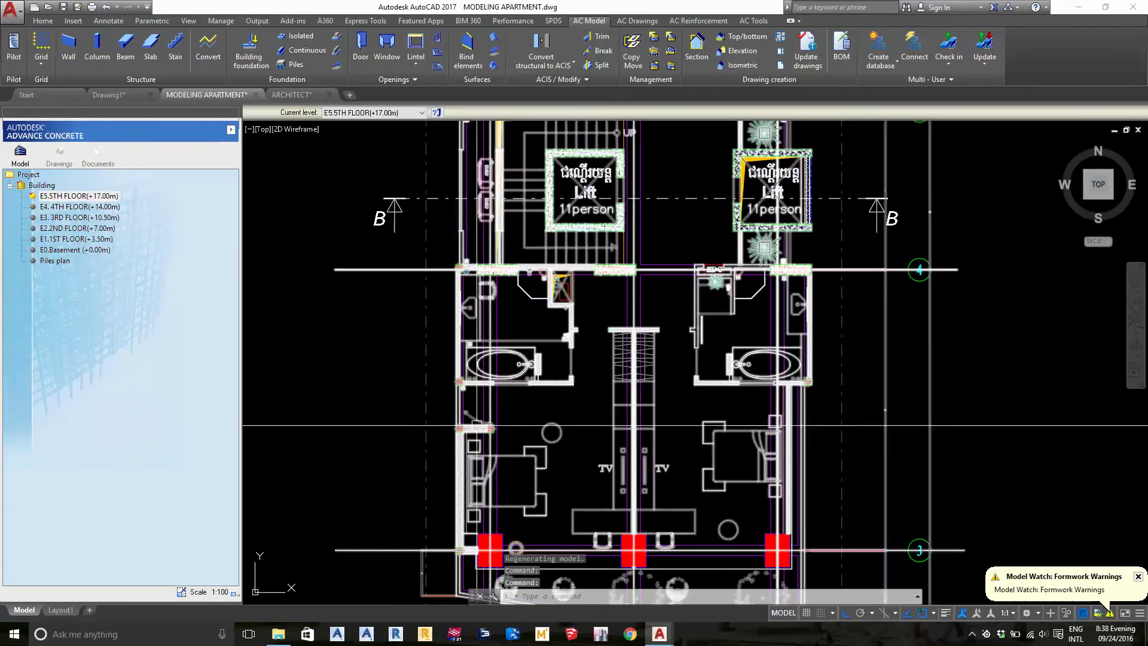
scroll(621, 359, up, 3)
middle_drag(622, 299, 622, 385)
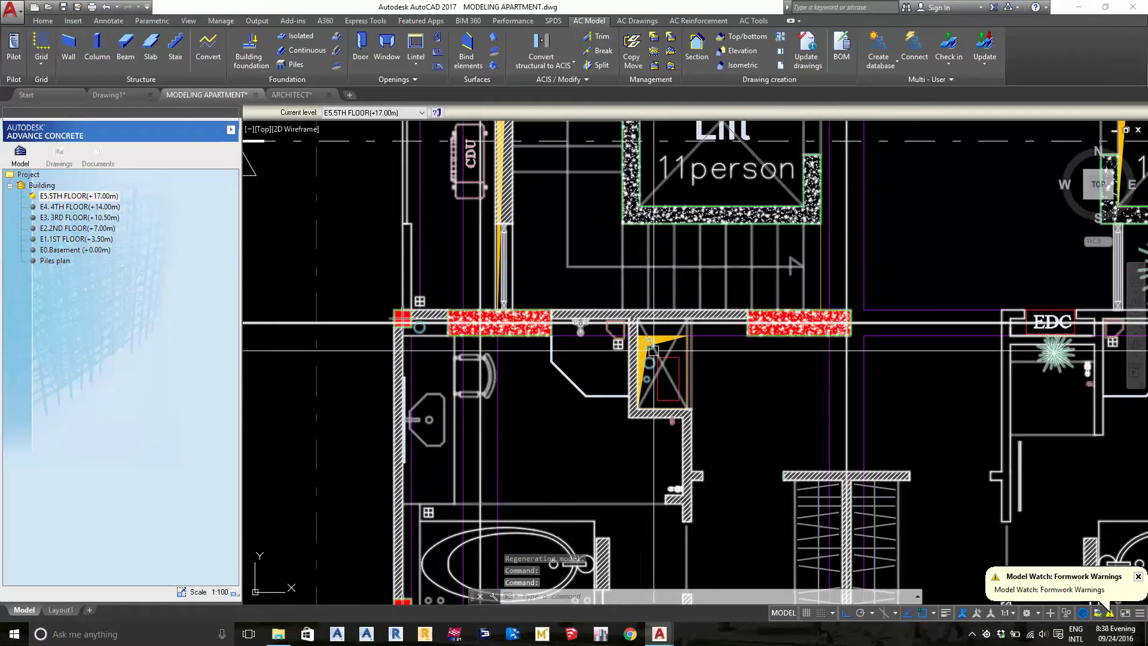
scroll(622, 359, down, 5)
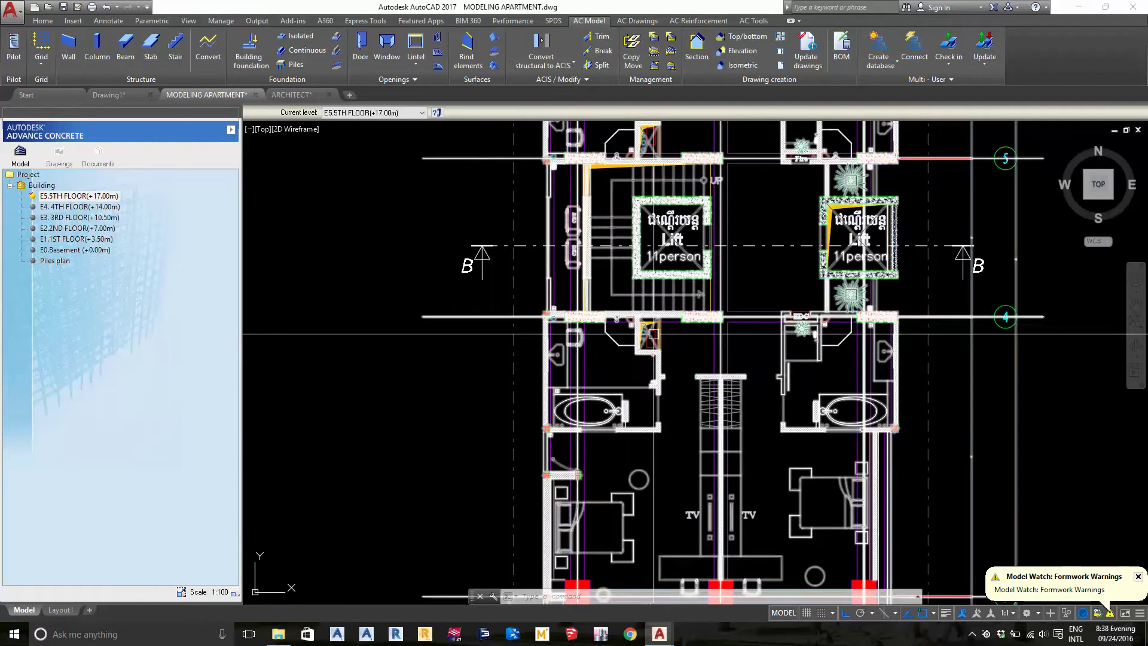
scroll(597, 479, up, 4)
scroll(586, 365, down, 4)
mouse_move(705, 544)
middle_down()
mouse_move(689, 383)
mouse_move(669, 485)
middle_up()
scroll(714, 421, up, 2)
- Check the bathtubs, upper wall, lift cores, EDC room and grids 4–5 against the columns
middle_drag(588, 311, 613, 423)
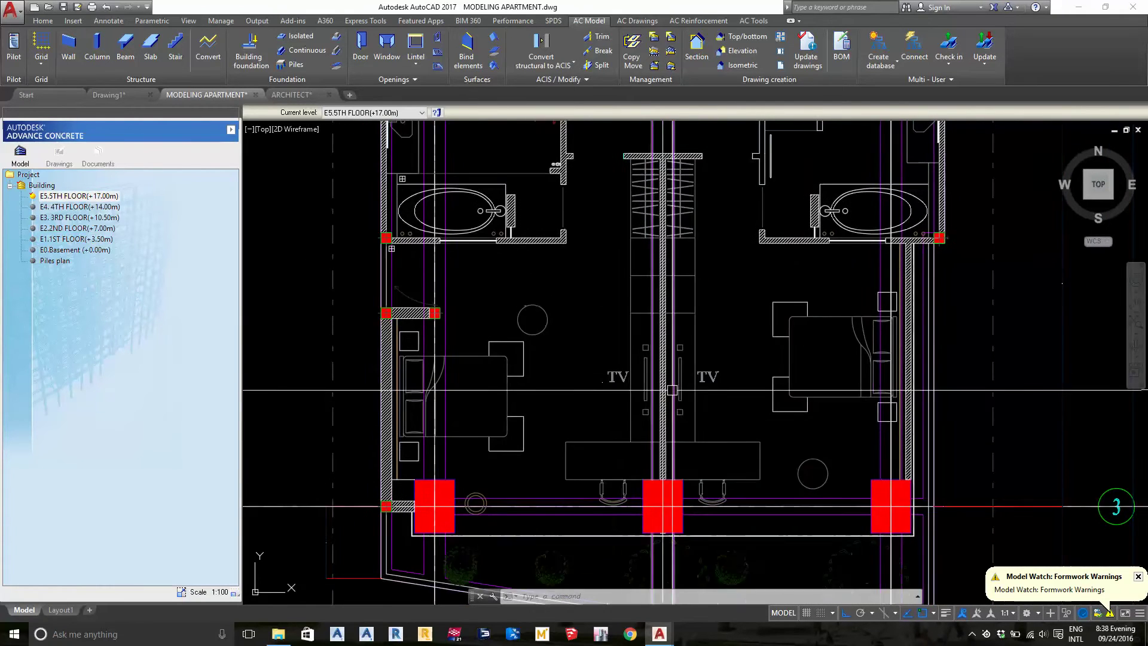
middle_drag(470, 414, 519, 491)
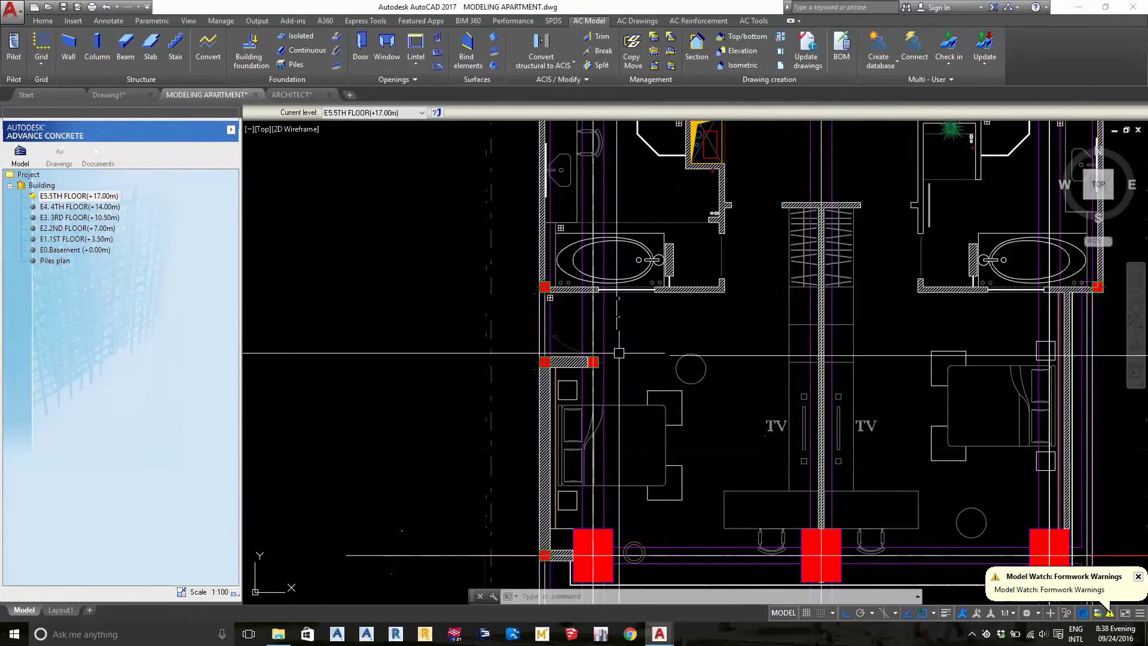
middle_drag(610, 197, 657, 394)
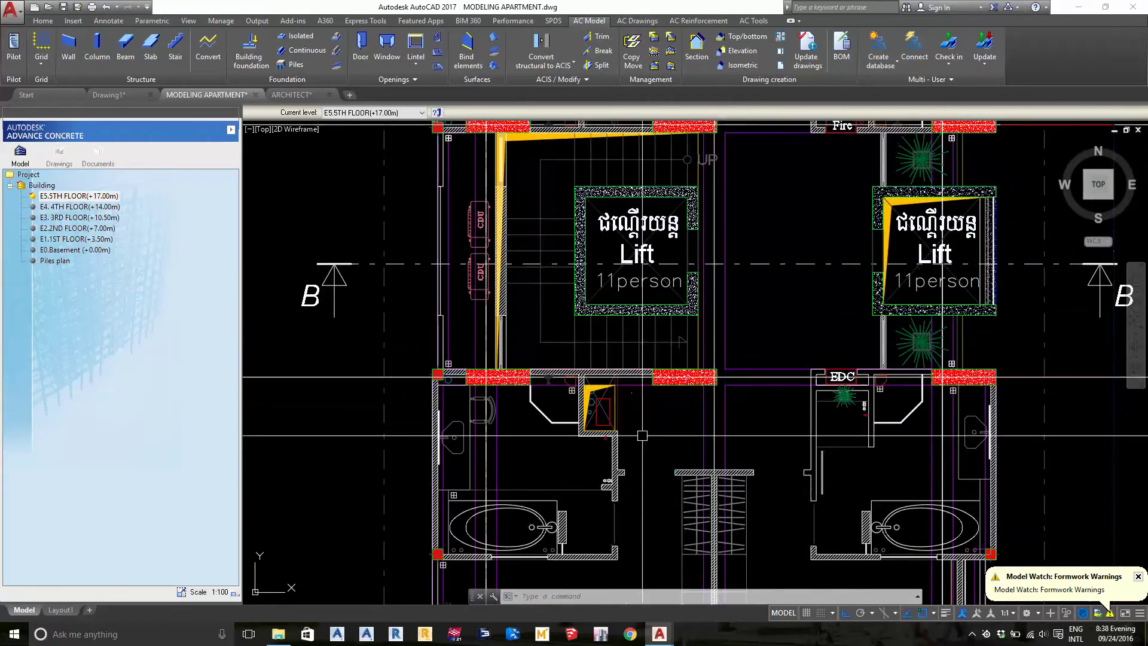
middle_drag(811, 522, 703, 421)
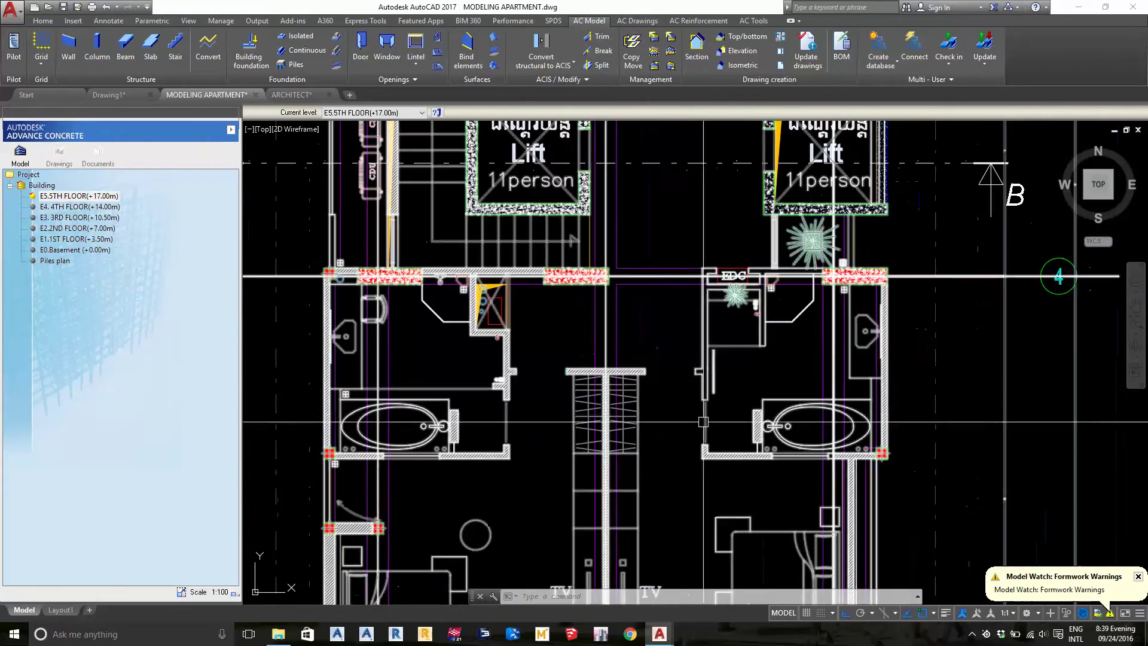
mouse_move(703, 421)
middle_down()
mouse_move(744, 372)
mouse_move(682, 602)
middle_up()
scroll(786, 237, up, 4)
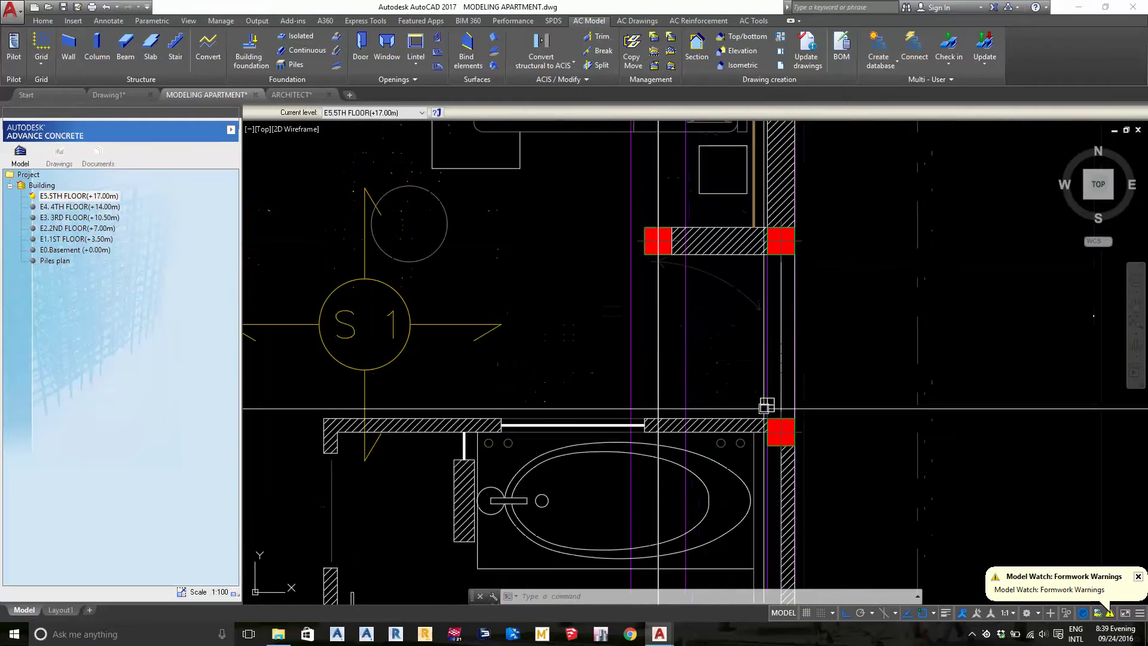
scroll(770, 329, down, 3)
scroll(717, 329, up, 5)
scroll(687, 328, down, 4)
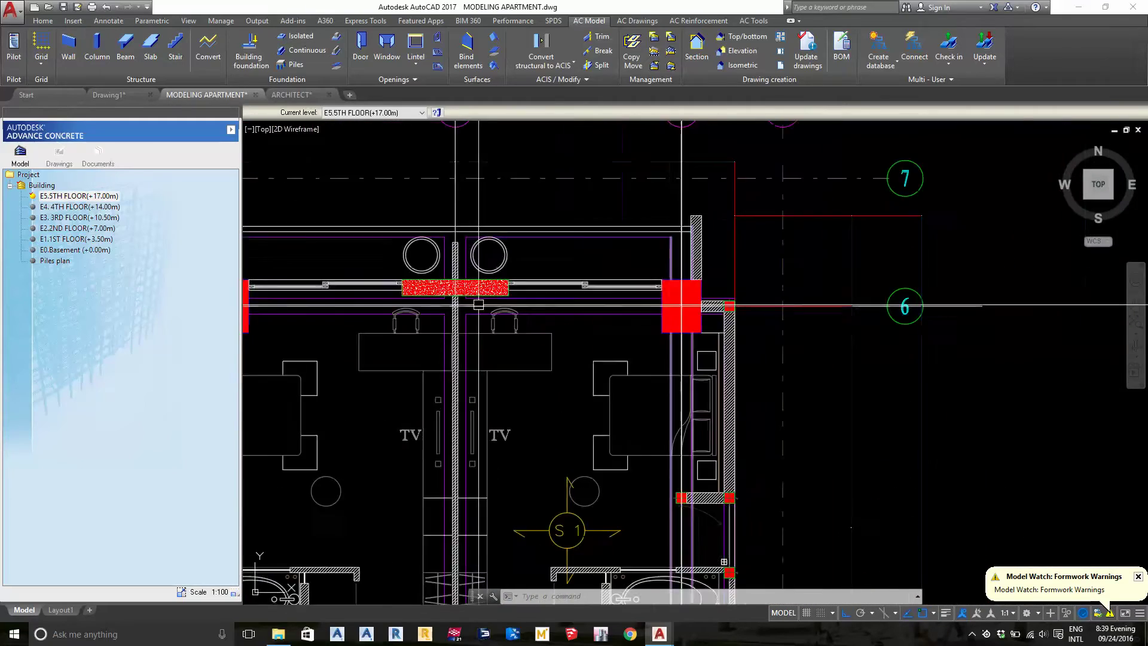
scroll(670, 328, up, 1)
scroll(671, 329, up, 2)
scroll(679, 308, down, 4)
scroll(685, 286, up, 4)
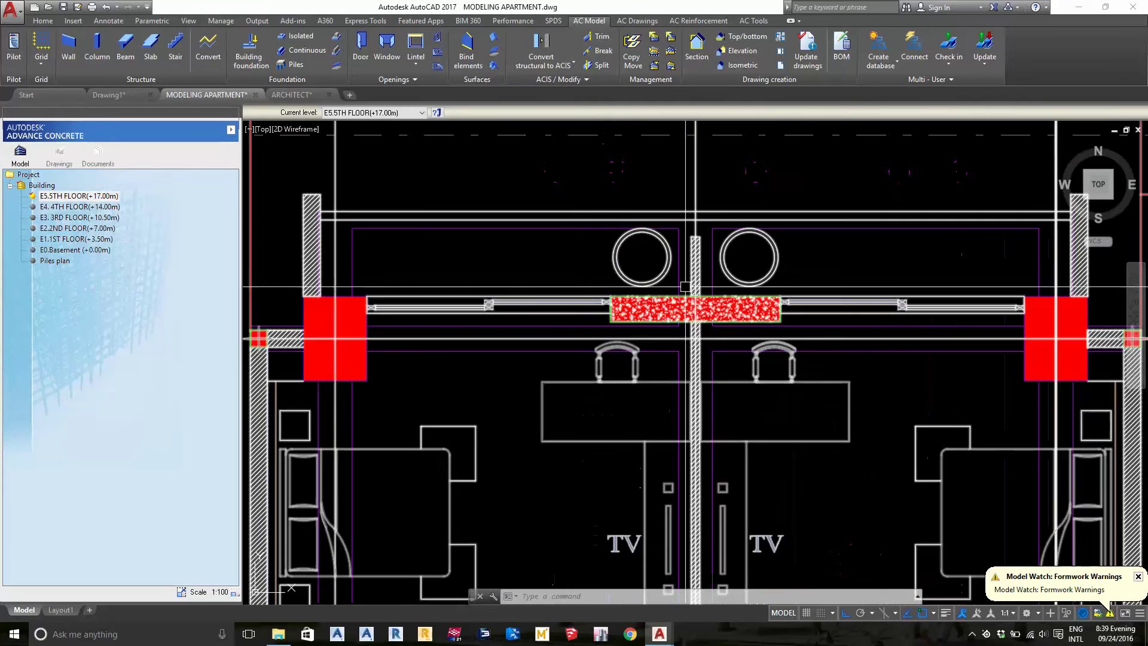
scroll(484, 269, down, 4)
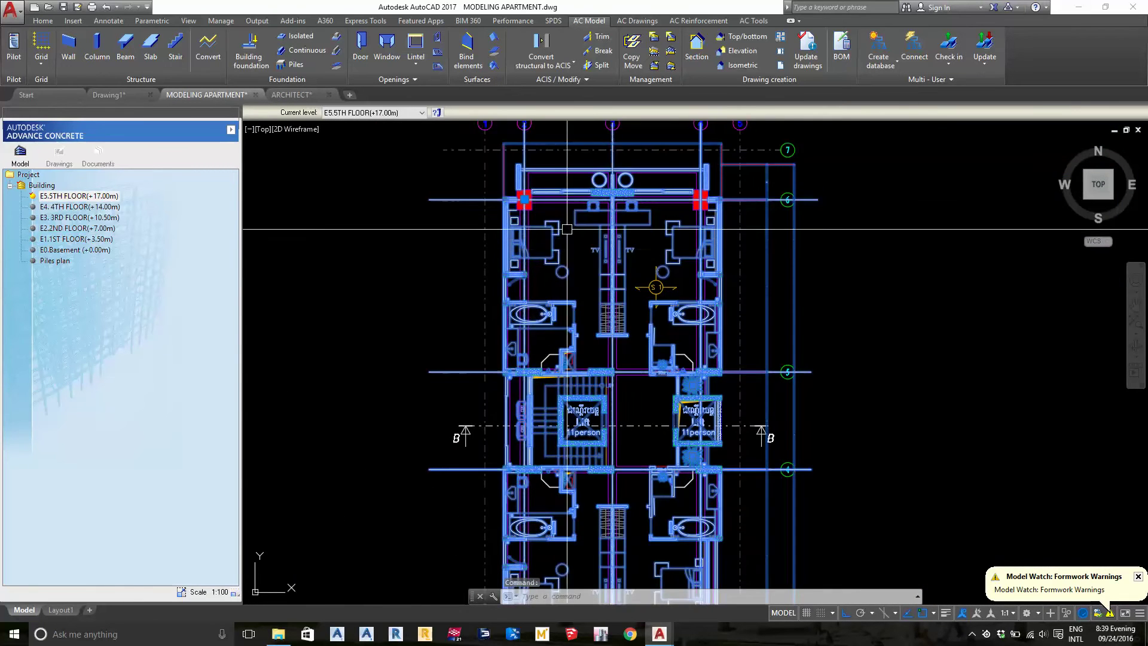
scroll(590, 324, up, 2)
- Erase the architectural underlay with E and fit the whole floor plan in view
scroll(592, 322, down, 2)
text(e)
key(Return)
scroll(594, 191, down, 3)
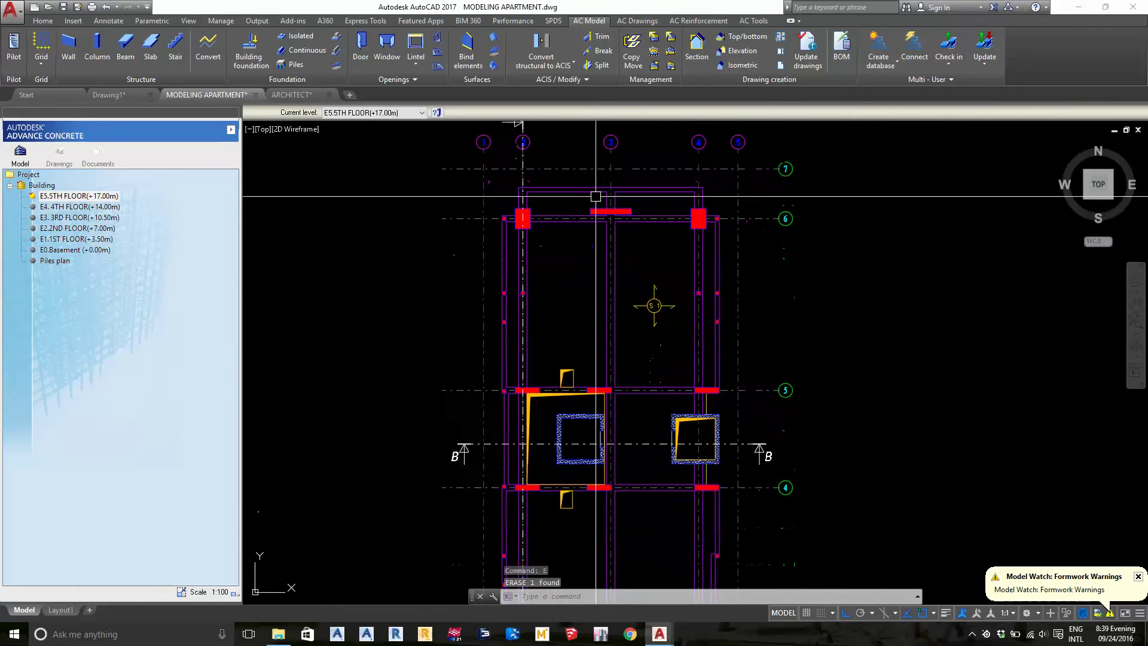
scroll(781, 307, up, 7)
scroll(740, 397, down, 6)
scroll(678, 287, up, 4)
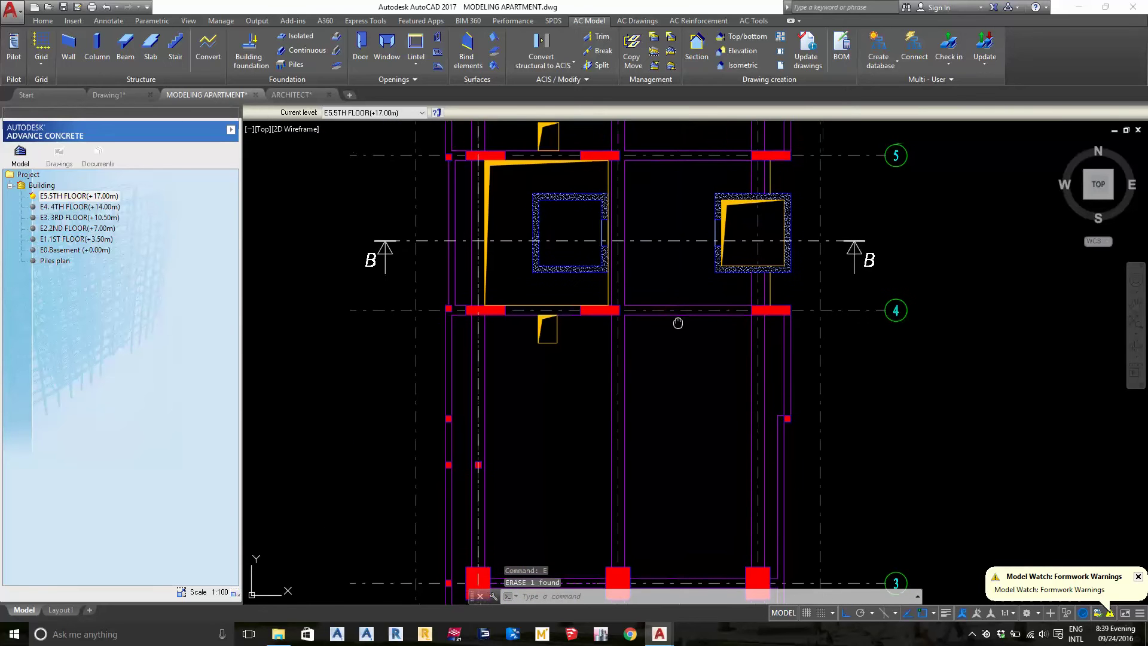
scroll(676, 320, up, 3)
scroll(738, 295, down, 3)
scroll(736, 328, down, 4)
middle_click(879, 297)
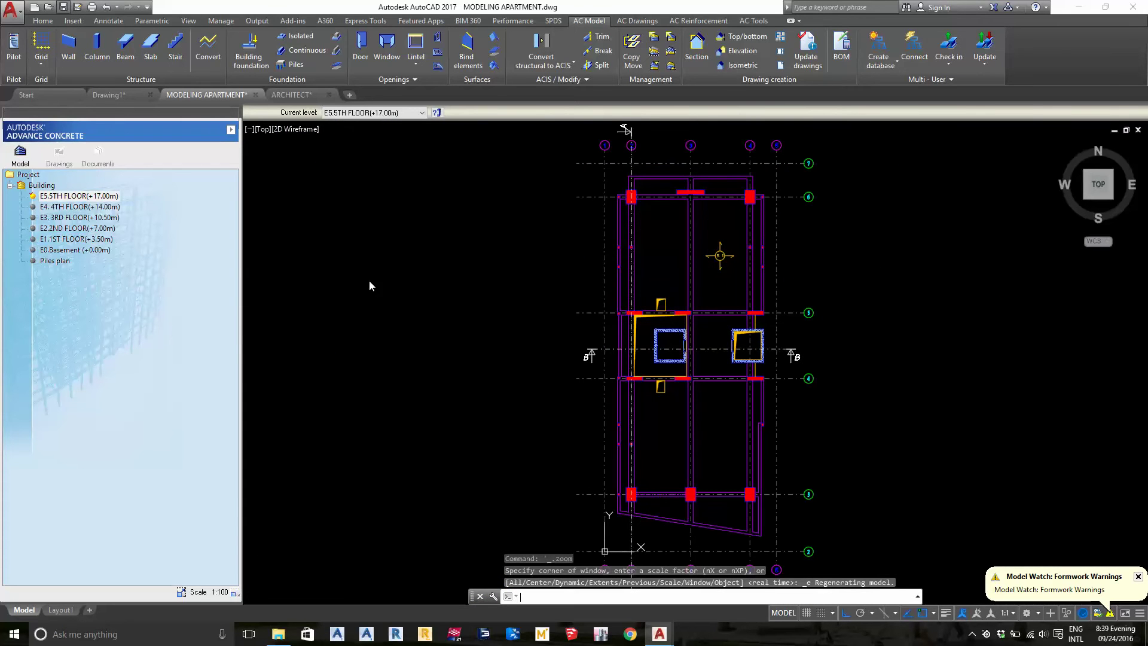
- Save, then recopy E5.5TH FLOOR above as a new level, accepting the default answer
key(ctrl+s)
right_click(84, 196)
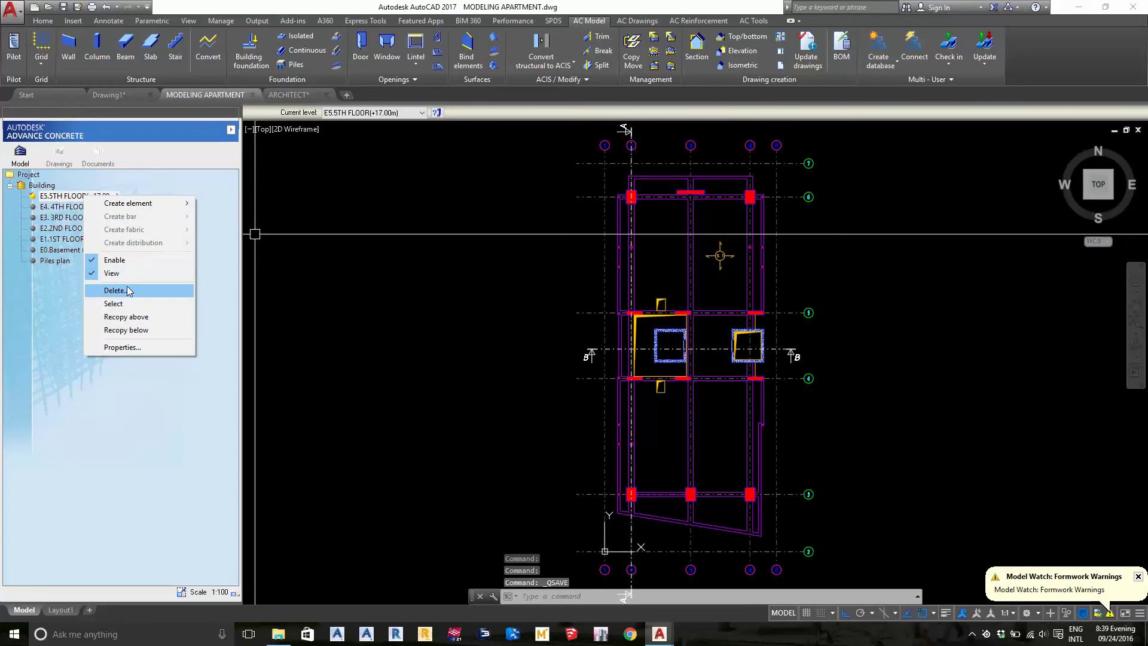
click(135, 317)
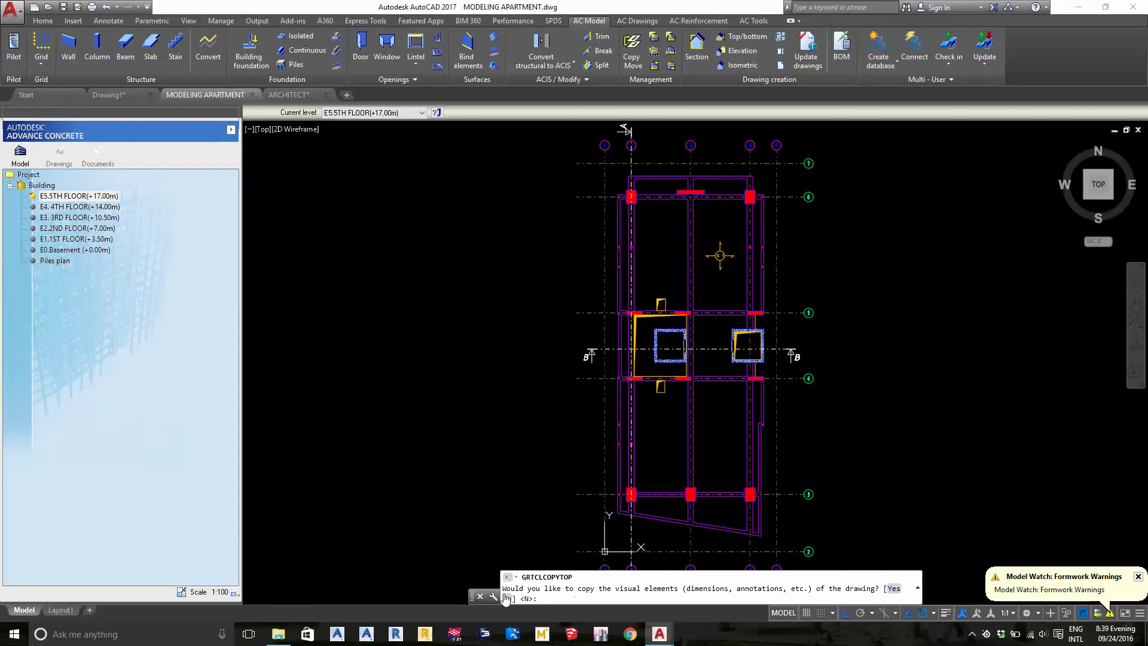
key(Return)
click(58, 197)
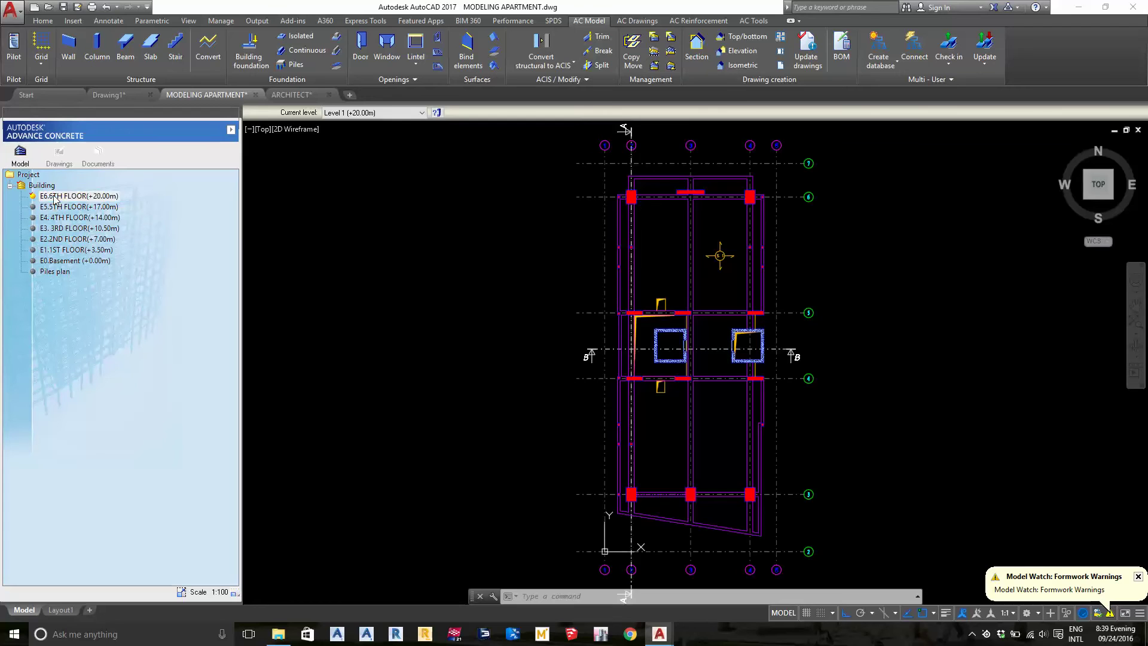
- In the ARCHITECT drawing, window-select the second floor plan
middle_drag(376, 256, 404, 244)
click(292, 95)
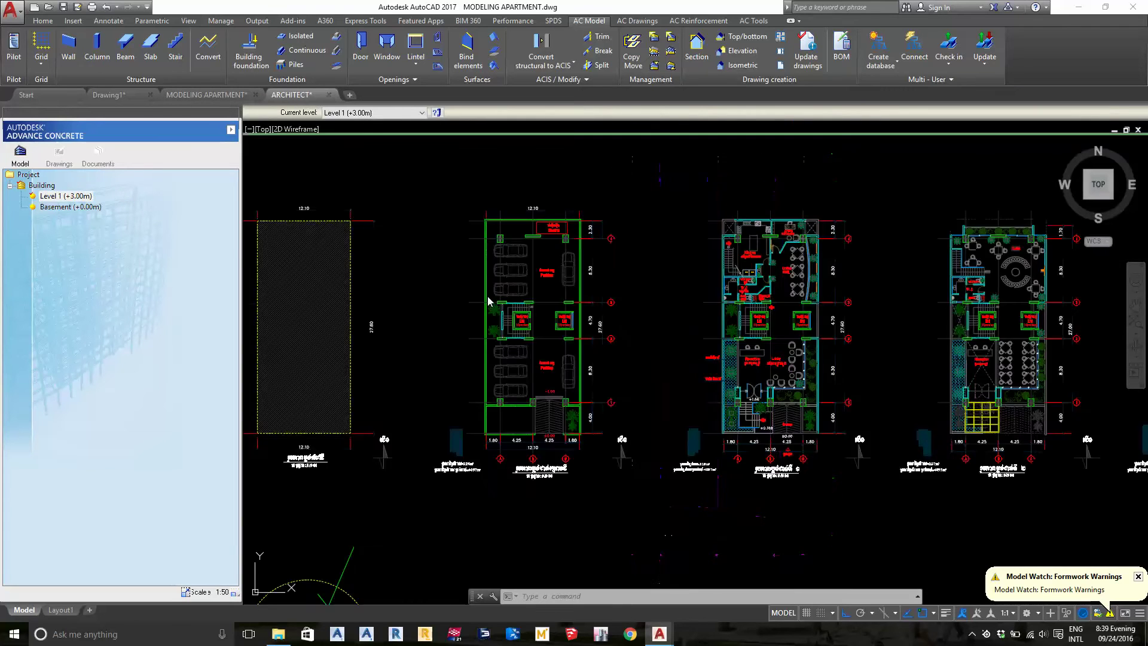
scroll(780, 360, up, 5)
scroll(780, 359, down, 5)
scroll(535, 369, up, 2)
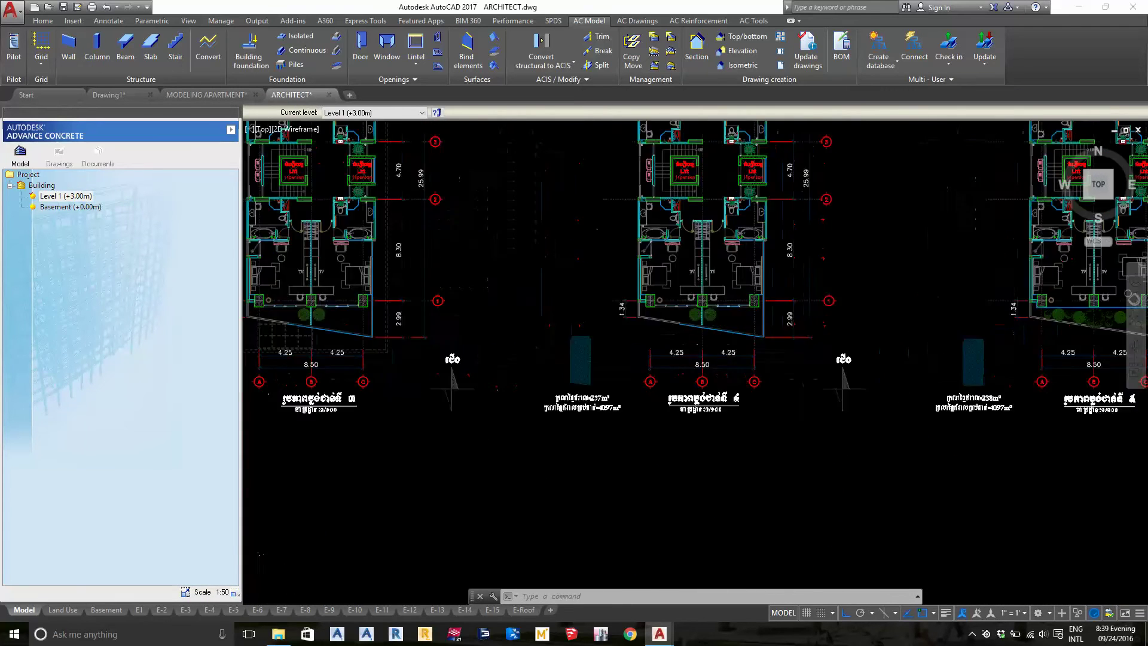
scroll(743, 390, up, 3)
scroll(584, 390, down, 3)
scroll(603, 415, up, 3)
scroll(604, 416, down, 3)
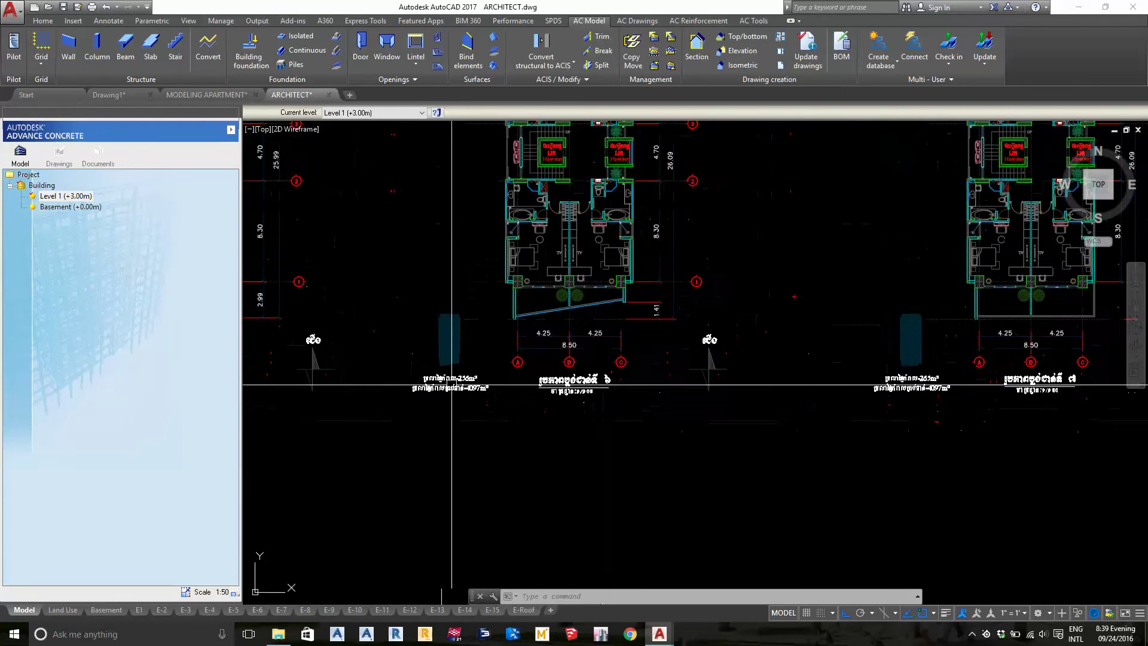
scroll(479, 338, down, 2)
scroll(458, 245, down, 1)
click(457, 257)
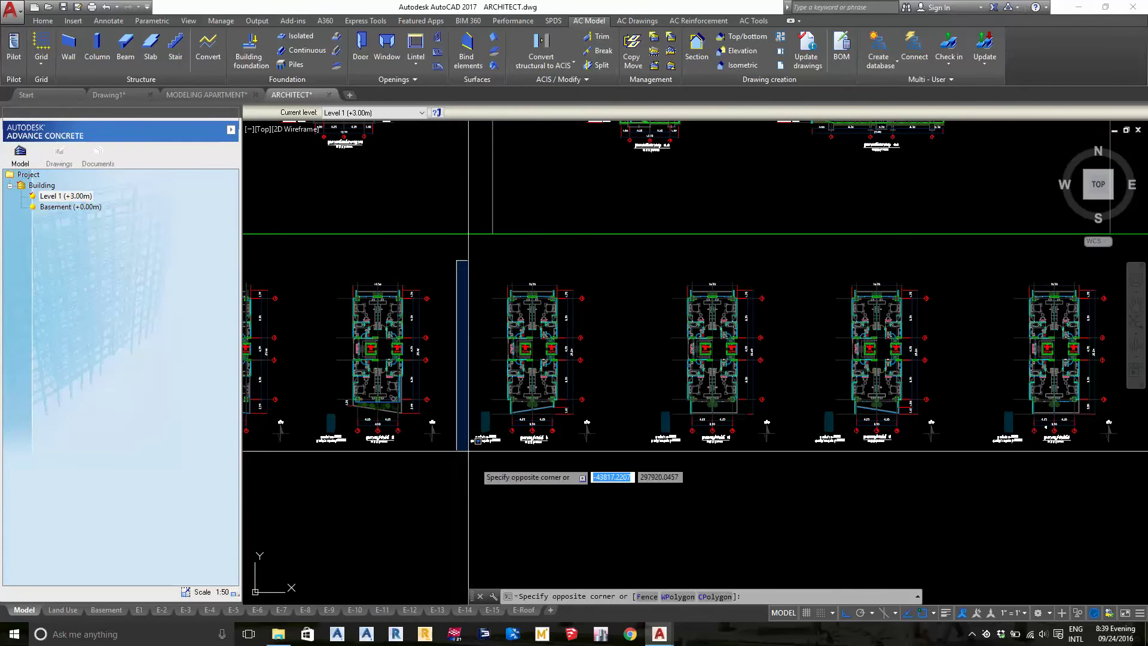
click(627, 474)
- Copy the selected plan with the column corner as base point (Ctrl+Shift+C)
scroll(526, 341, up, 2)
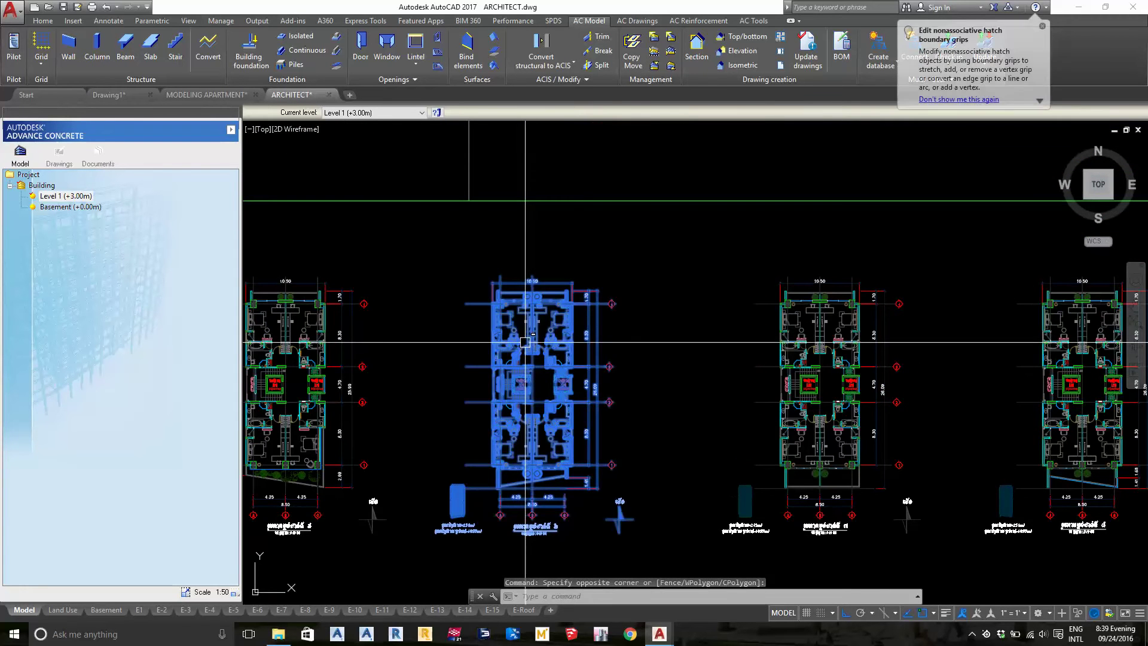
key(ctrl+shift+c)
scroll(551, 263, up, 3)
scroll(550, 263, up, 2)
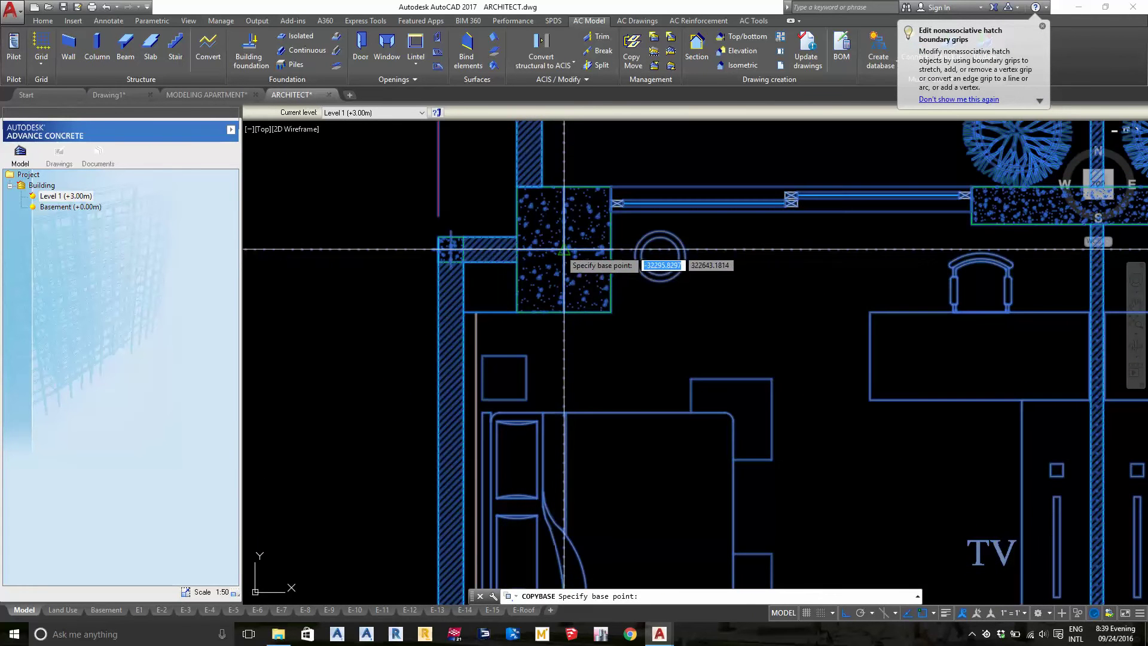
click(563, 249)
- Paste the plan into MODELING APARTMENT as a block at 1/1000 scale on the grid 2/6 column
click(202, 95)
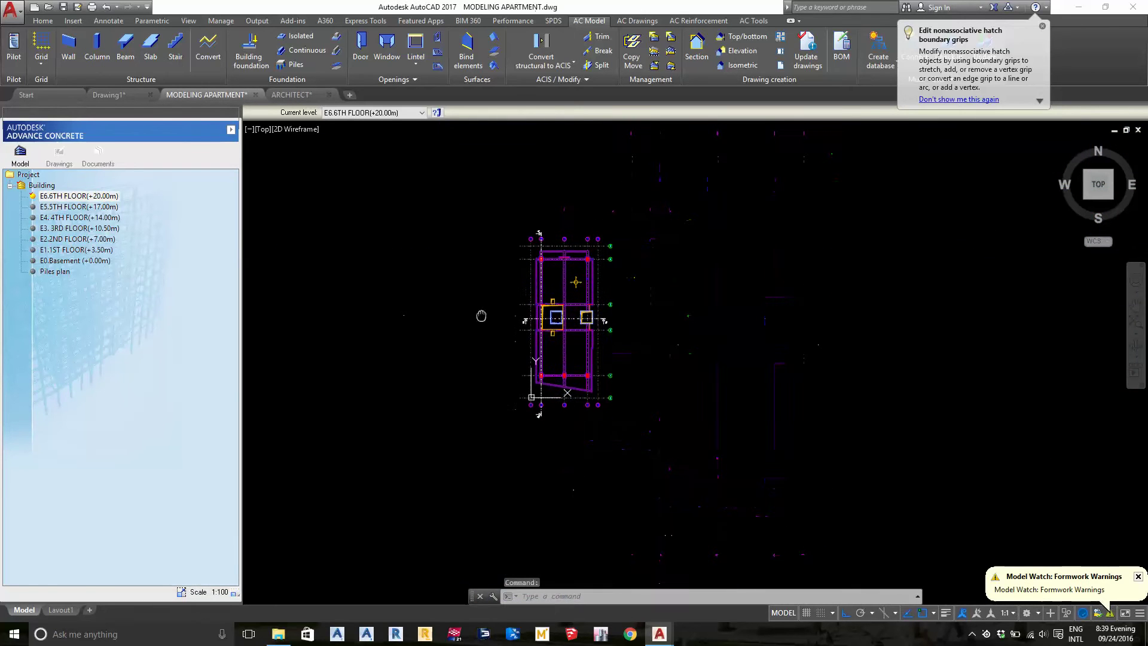
key(ctrl+shift+v)
text(sc)
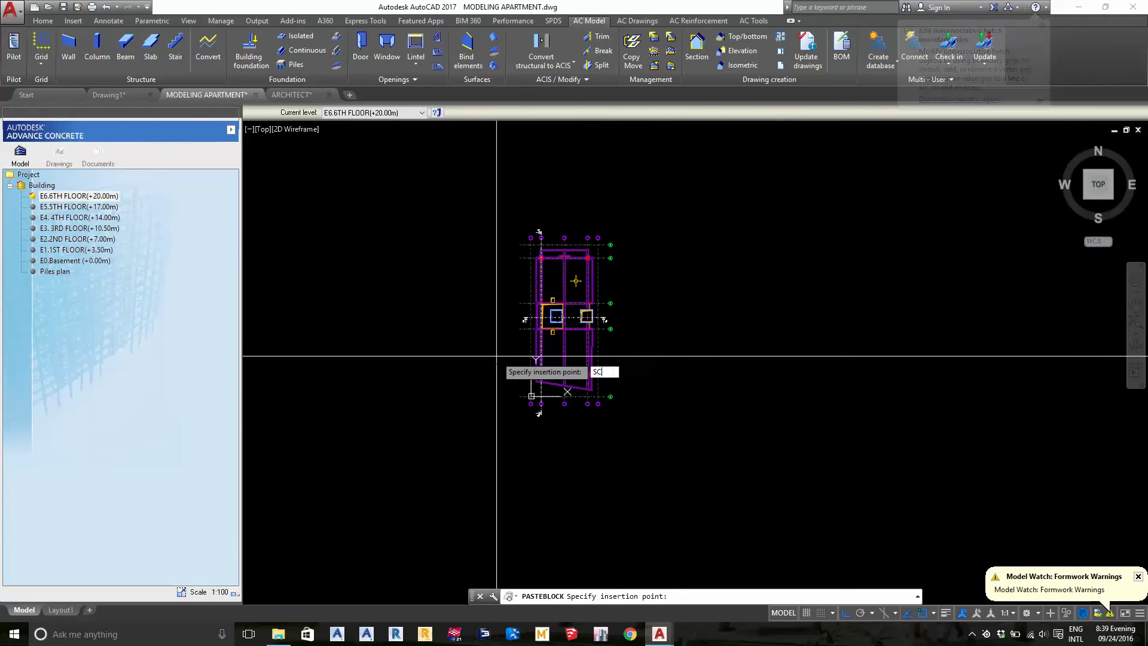
key(Return)
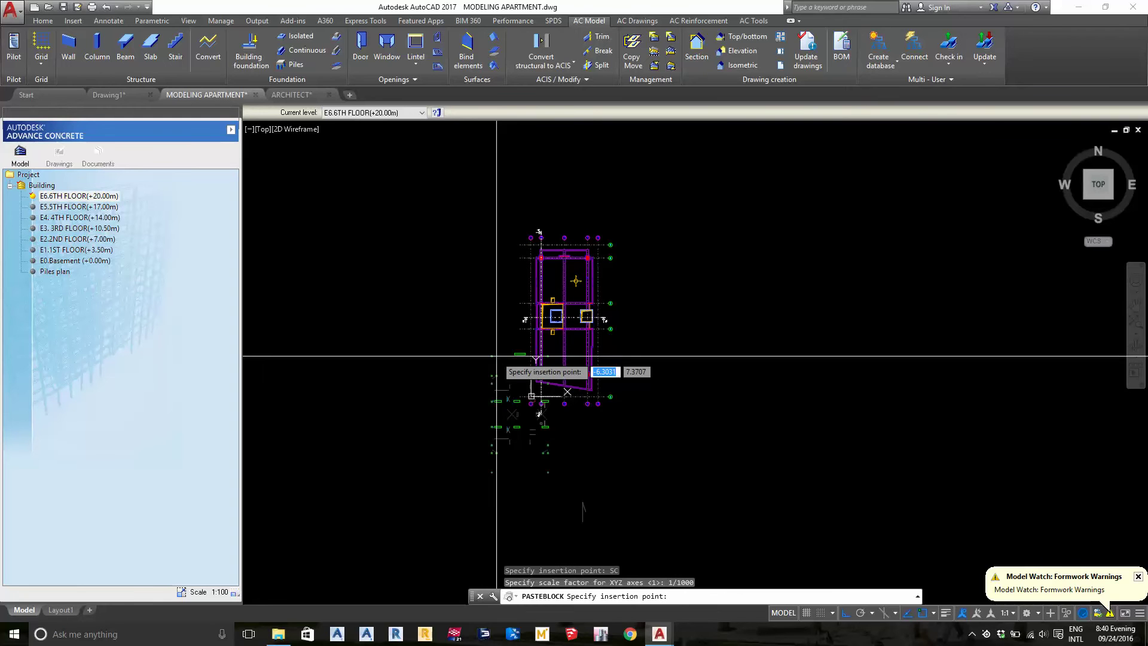
scroll(496, 356, up, 5)
scroll(525, 379, up, 1)
scroll(435, 379, up, 3)
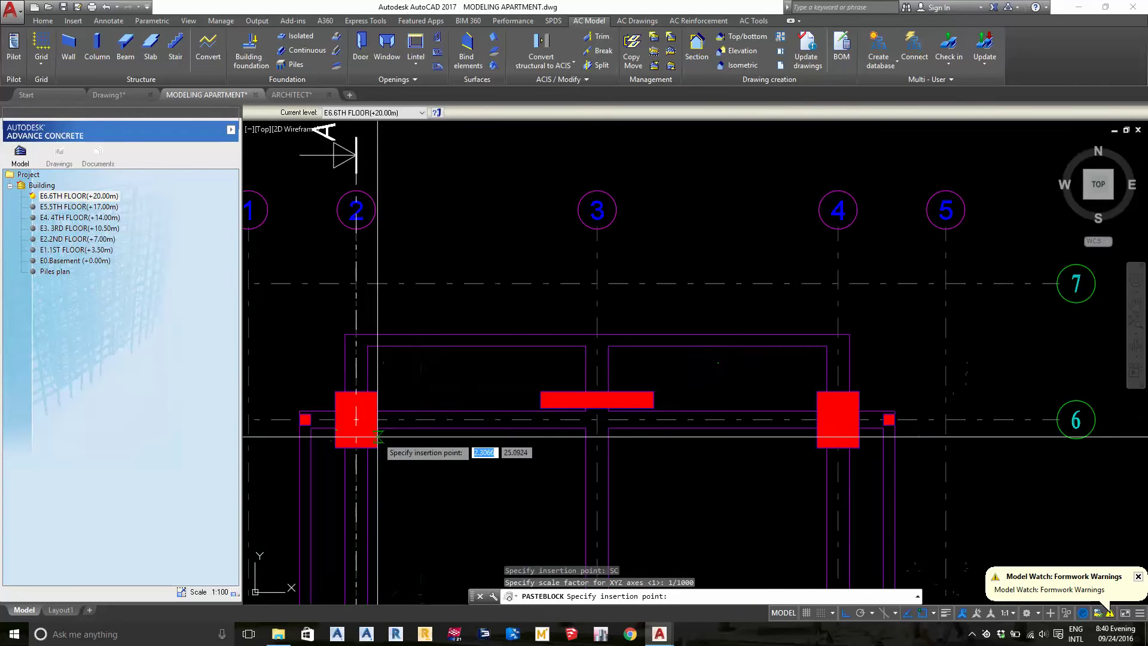
click(356, 419)
scroll(573, 395, up, 2)
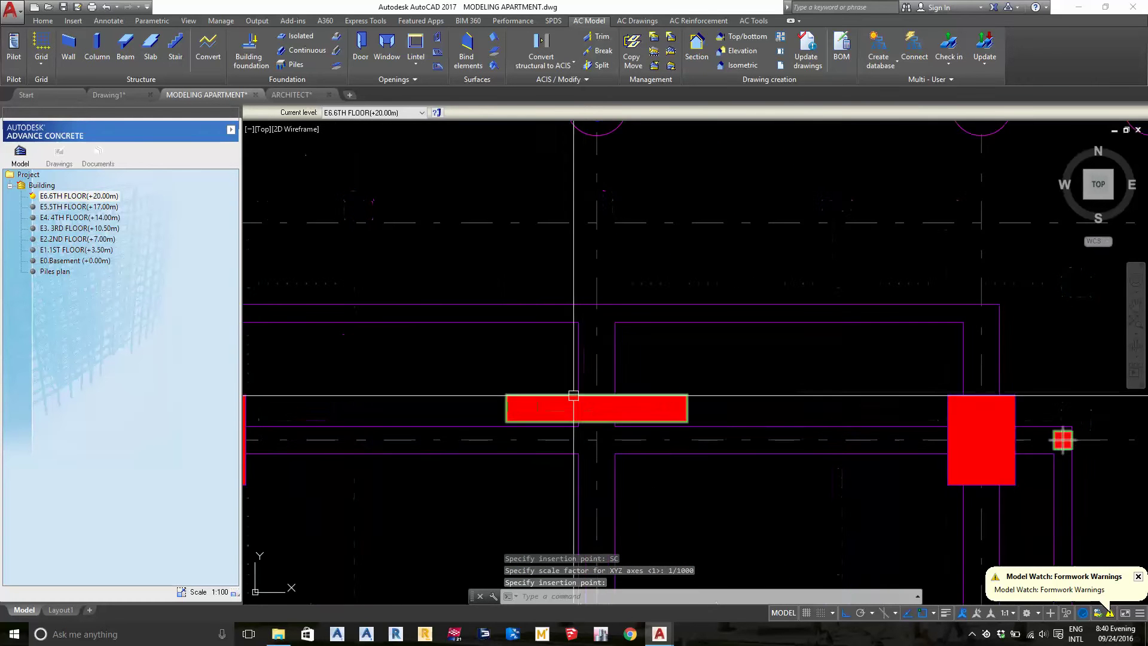
right_click(520, 408)
- Open the pasted plan in the Block Editor, select its contents and review the layer list
click(592, 315)
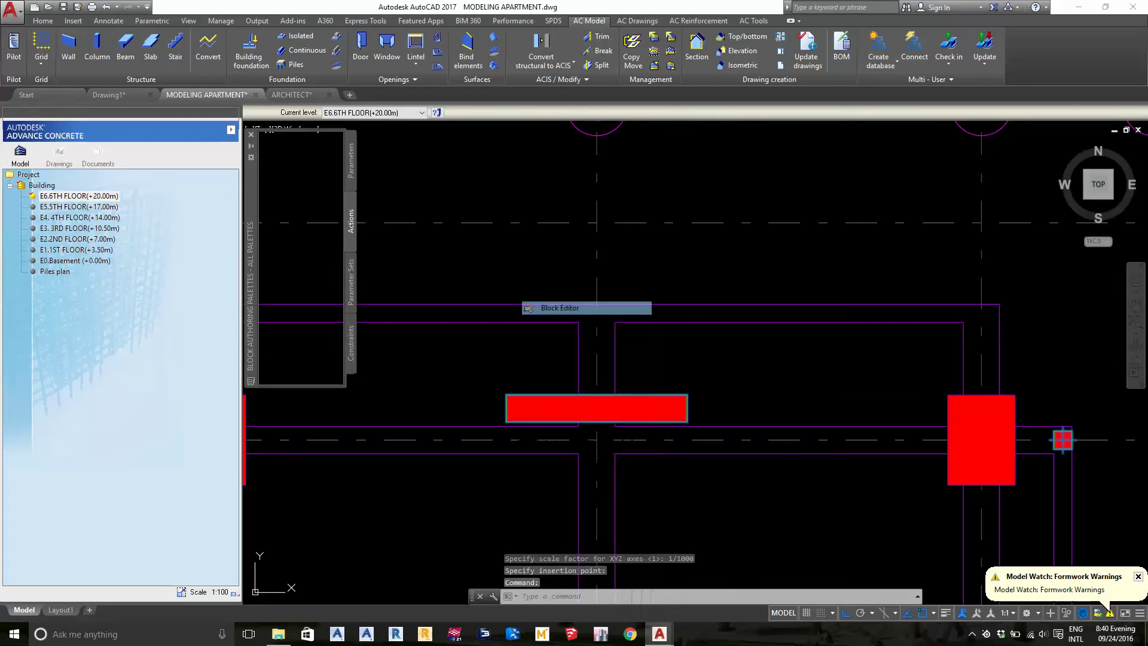
scroll(617, 223, down, 4)
click(541, 174)
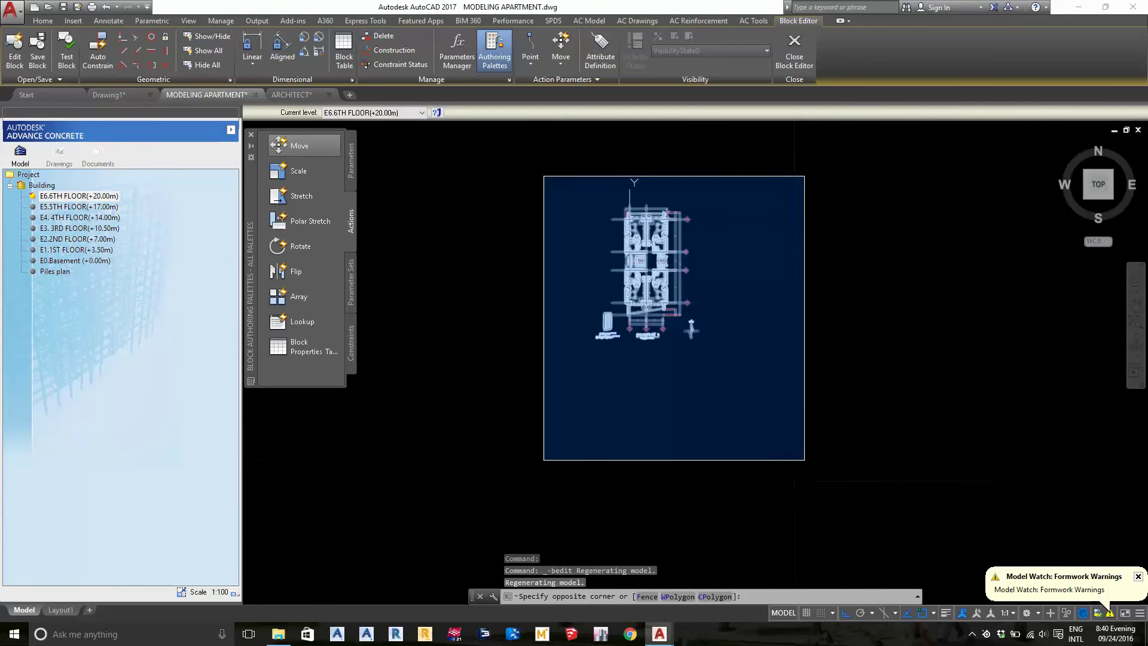
click(42, 20)
click(519, 49)
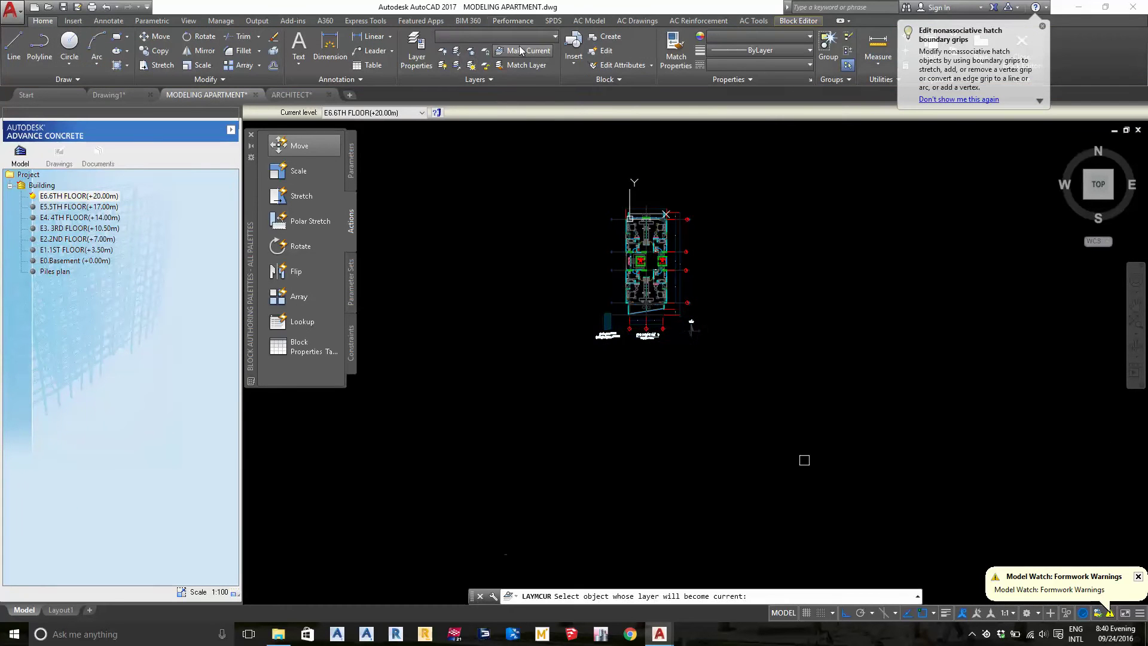
click(518, 36)
click(735, 174)
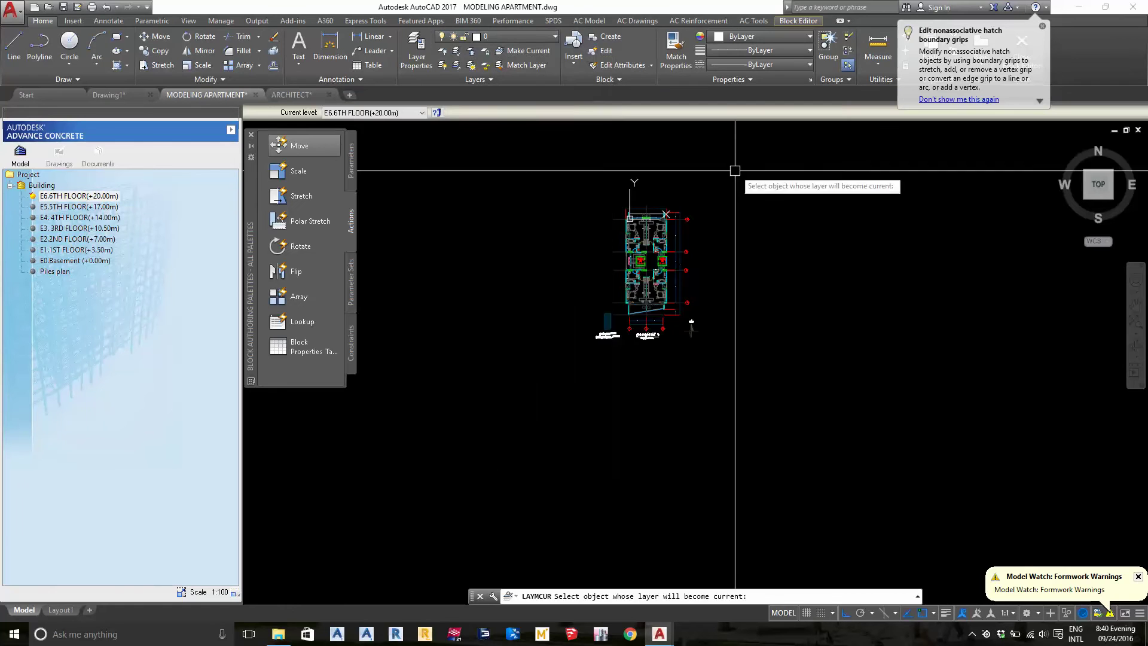
click(516, 151)
click(770, 400)
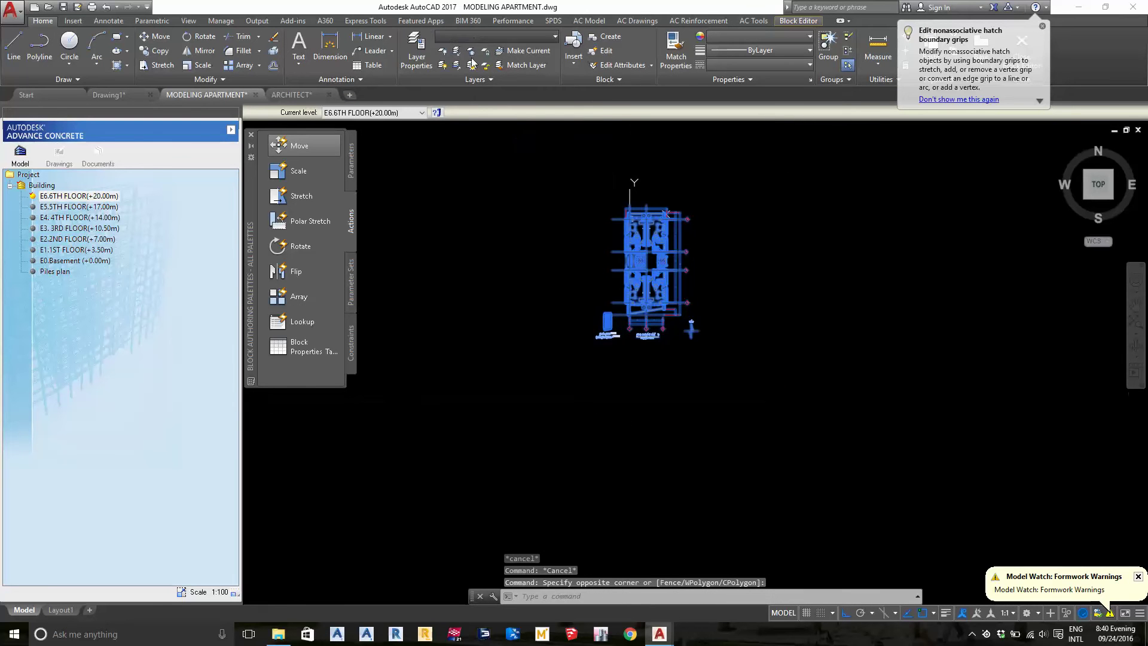
click(490, 36)
- Close the Block Editor, discarding the changes
middle_drag(744, 254, 740, 277)
key(Escape)
click(1021, 60)
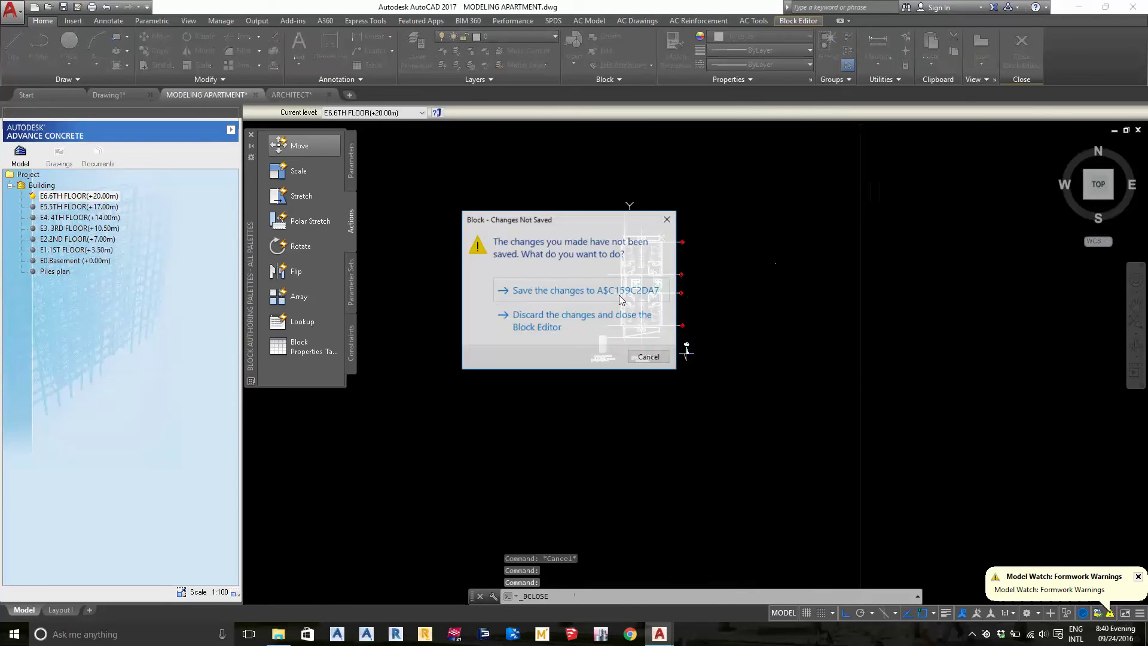
click(614, 329)
scroll(519, 279, down, 3)
scroll(519, 279, up, 3)
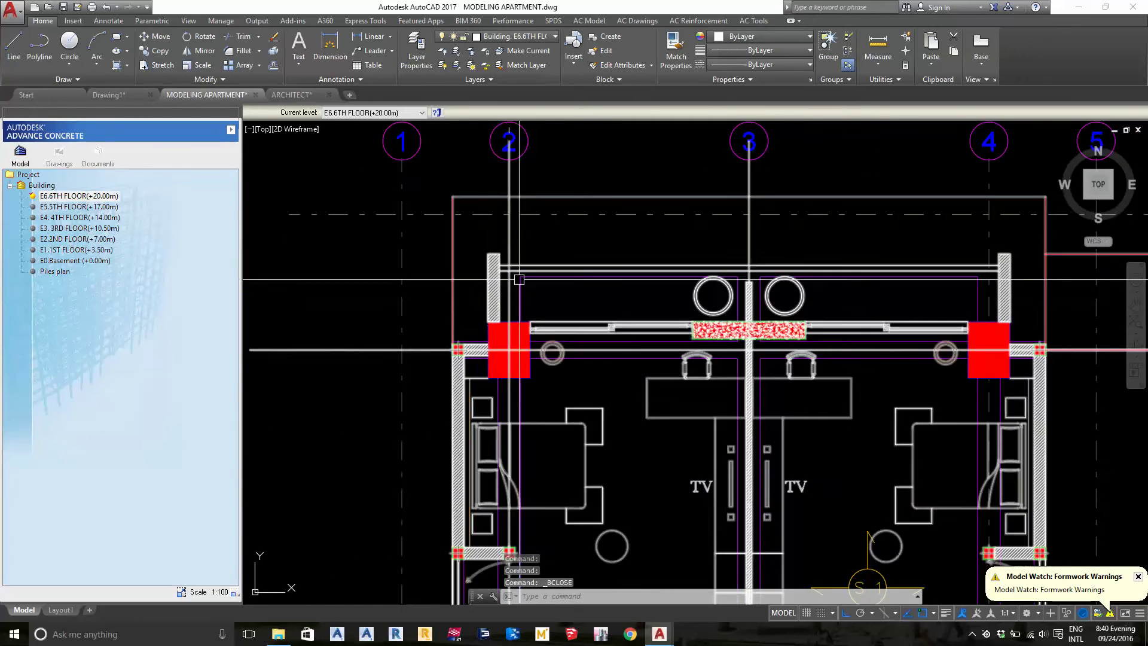
- Pan and zoom across the lift, bathroom and bathtub areas to the right corner column
middle_drag(519, 279, 363, 279)
scroll(870, 311, up, 2)
scroll(843, 192, up, 4)
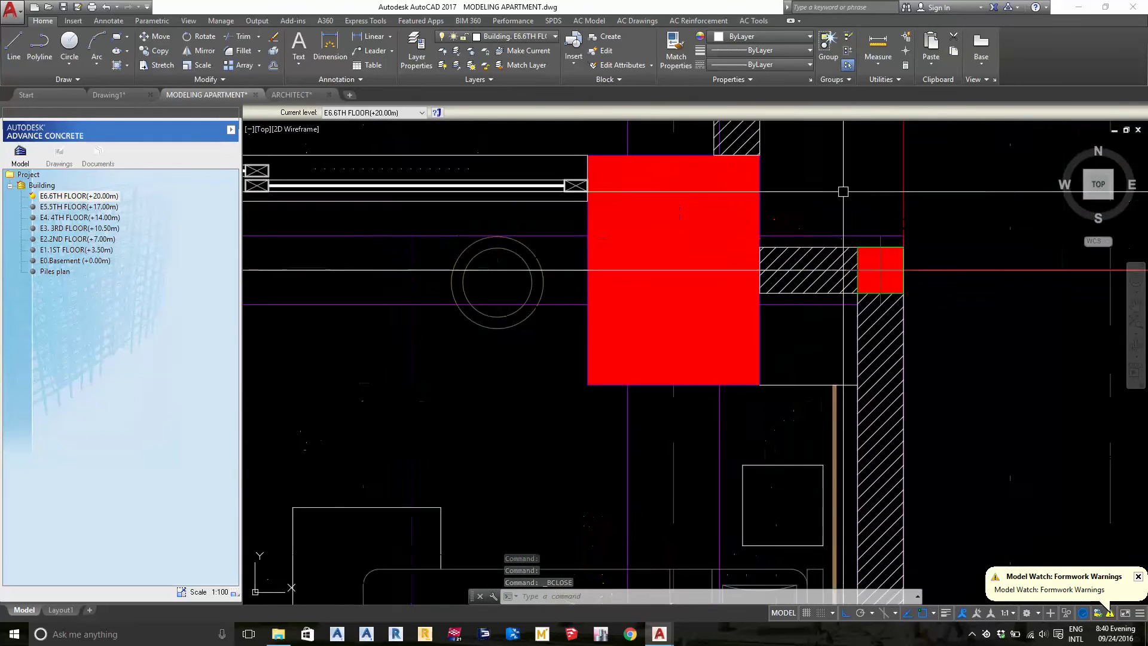
scroll(842, 191, down, 4)
mouse_move(861, 508)
middle_down()
mouse_move(846, 221)
mouse_move(675, 227)
mouse_move(657, 149)
middle_up()
scroll(777, 323, down, 3)
mouse_move(778, 358)
middle_down()
mouse_move(827, 323)
mouse_move(804, 216)
middle_up()
scroll(866, 335, up, 3)
scroll(837, 299, down, 1)
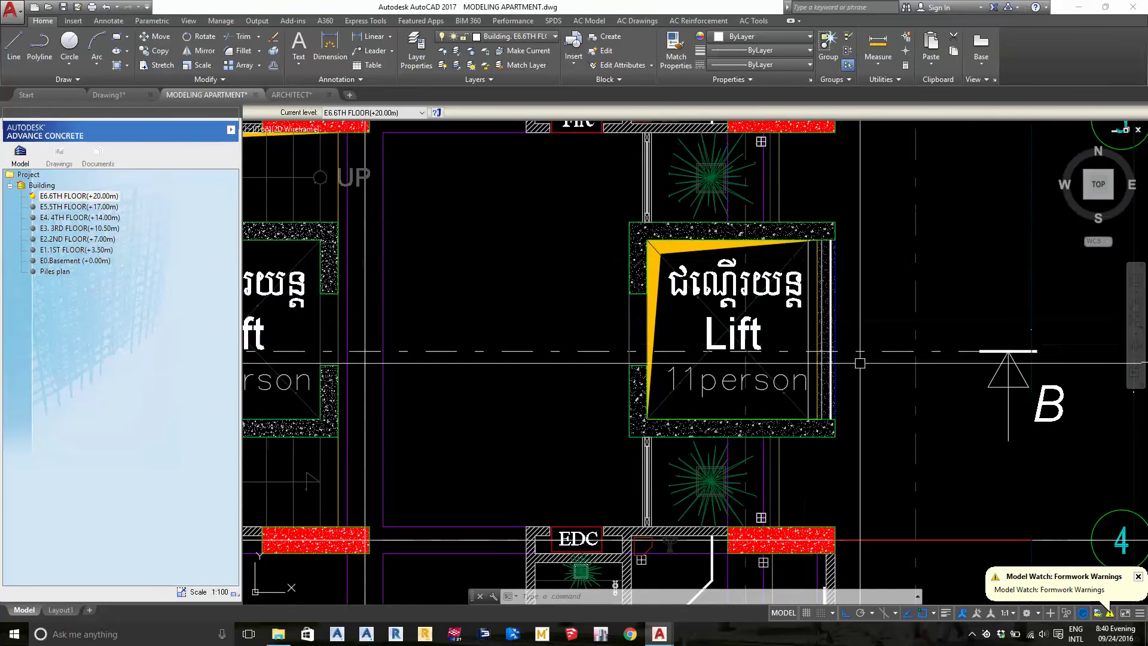
middle_drag(860, 363, 883, 143)
scroll(834, 221, up, 1)
scroll(818, 333, down, 4)
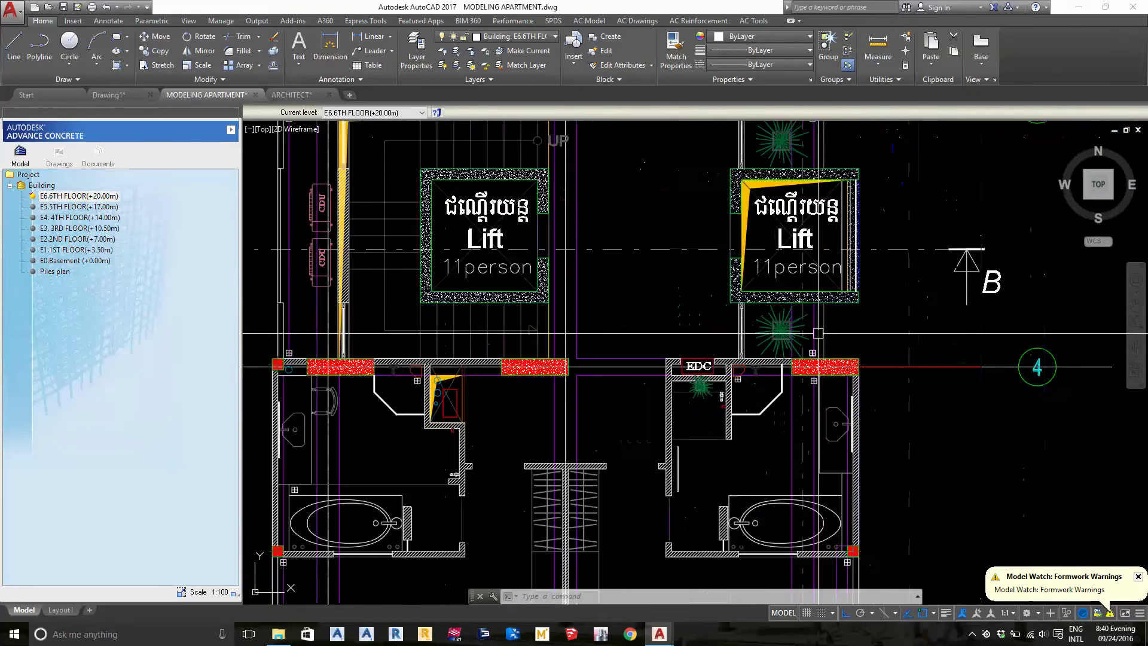
scroll(818, 333, up, 1)
scroll(817, 333, down, 1)
scroll(837, 347, down, 2)
scroll(864, 360, up, 2)
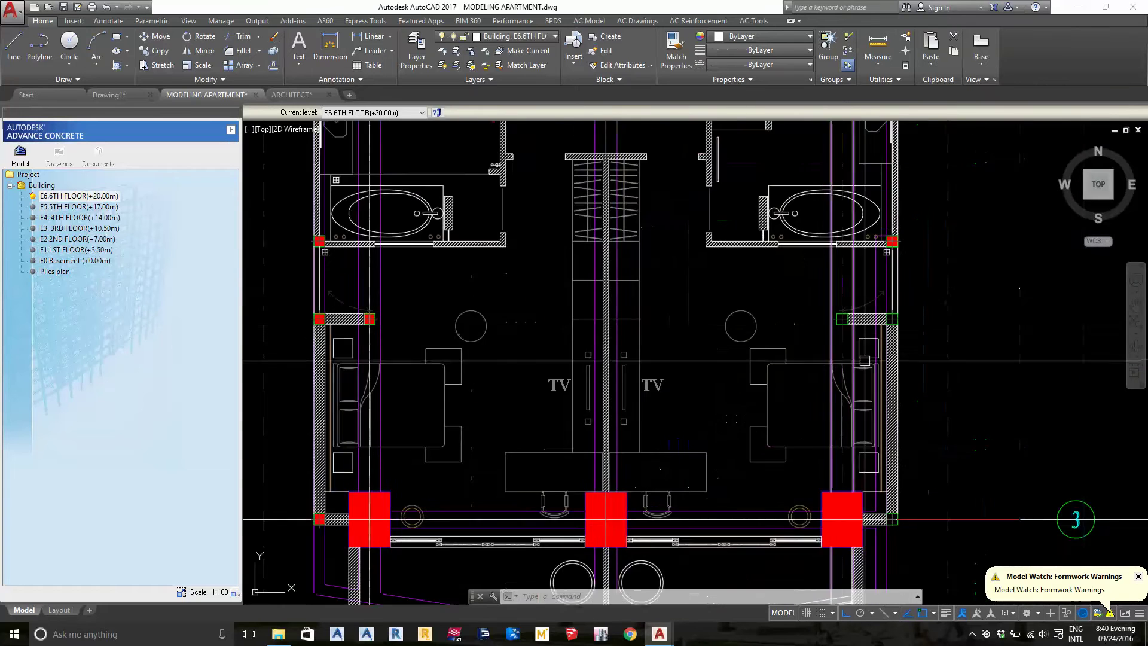
middle_drag(864, 360, 799, 316)
scroll(777, 269, up, 4)
scroll(771, 311, down, 4)
scroll(753, 329, up, 6)
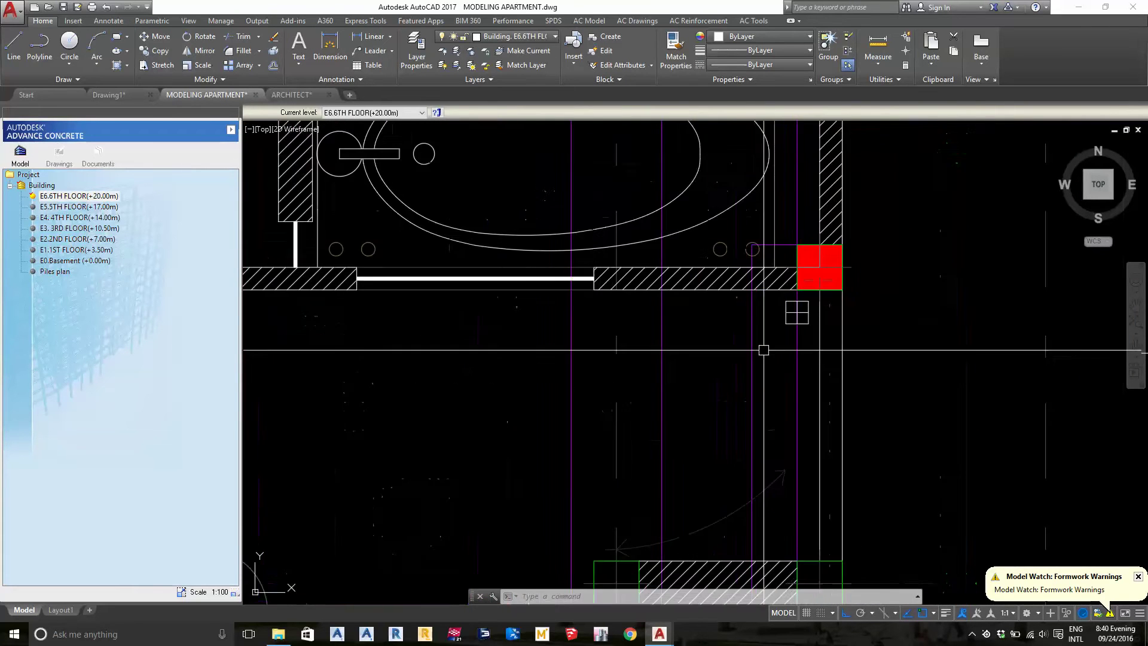
- Select the small red corner column beside the bathtub
middle_drag(763, 349, 732, 416)
click(711, 282)
scroll(805, 326, up, 4)
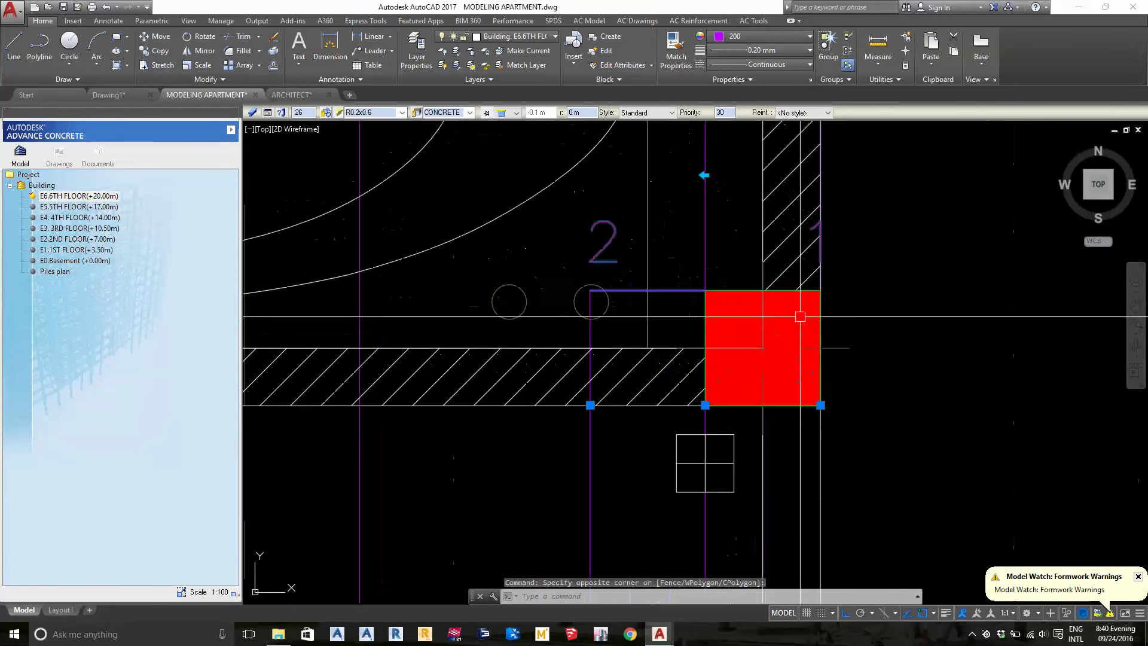
key(Escape)
click(891, 423)
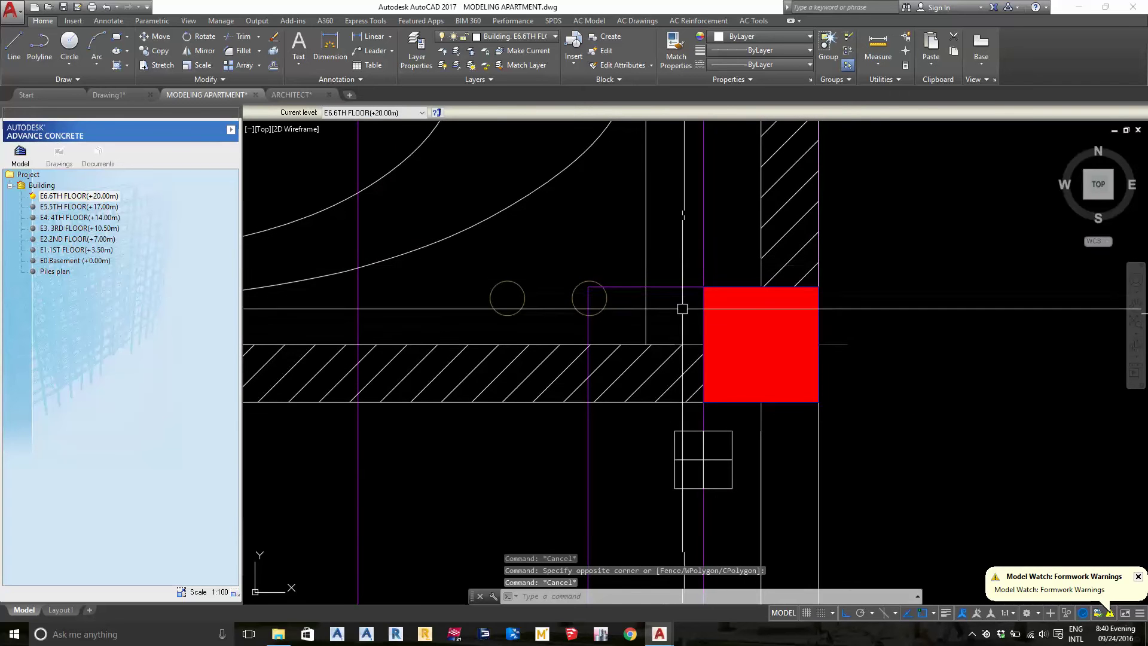
click(837, 422)
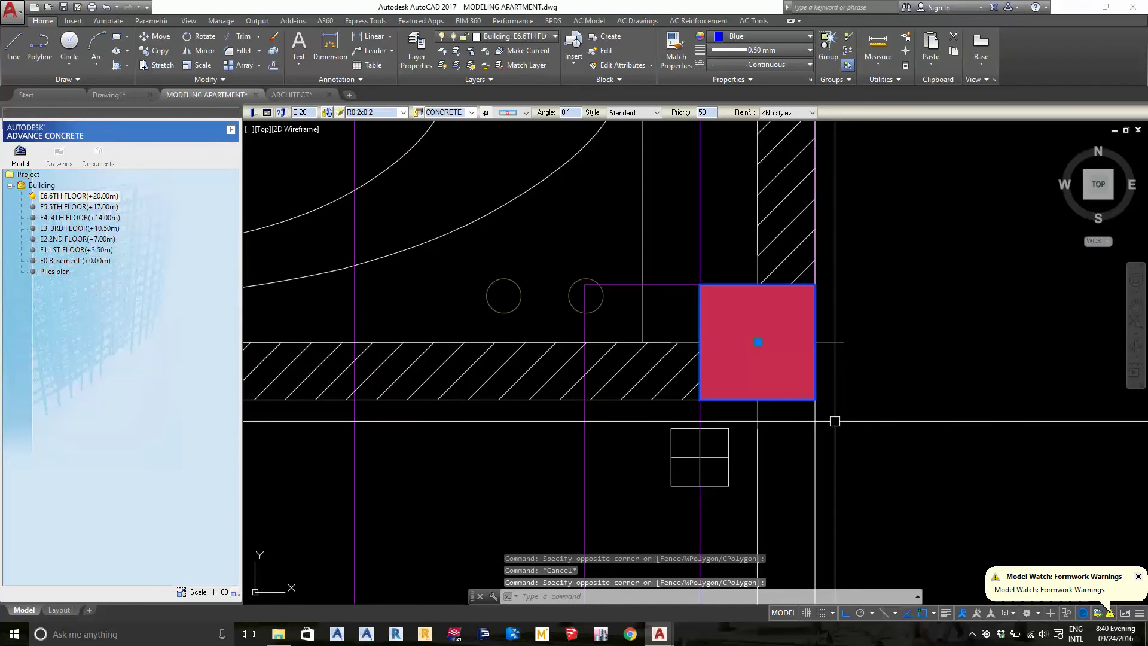
- Copy the column from its centre to two other wall-corner locations
text(Co)
key(Return)
click(757, 341)
scroll(755, 412, down, 5)
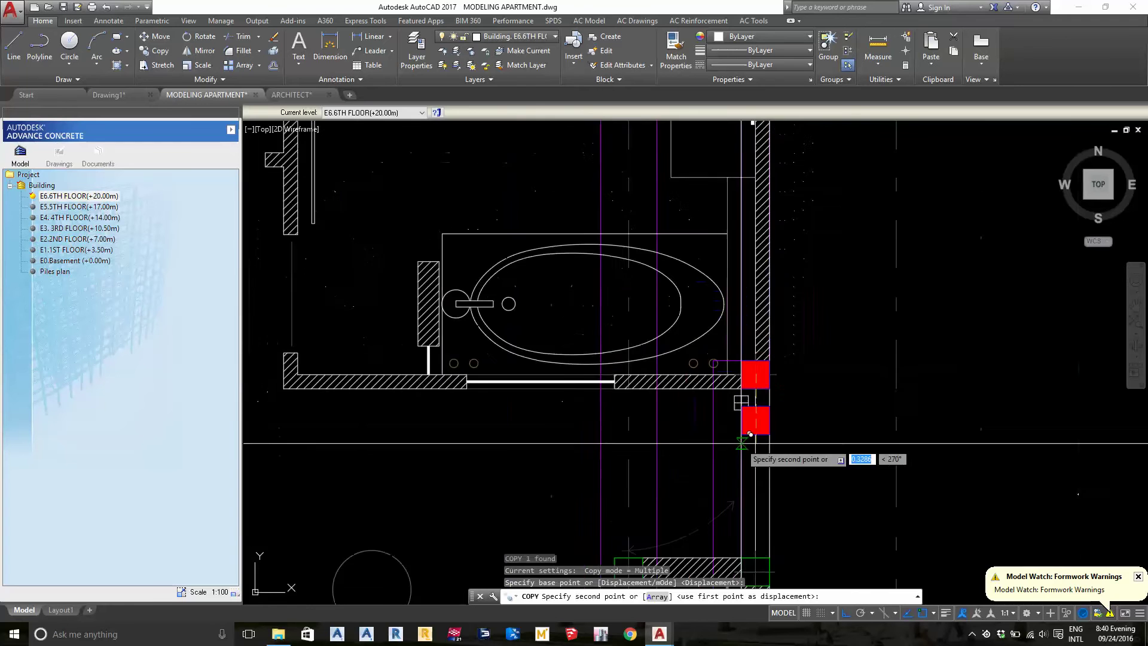
middle_drag(699, 419, 699, 239)
scroll(646, 396, up, 3)
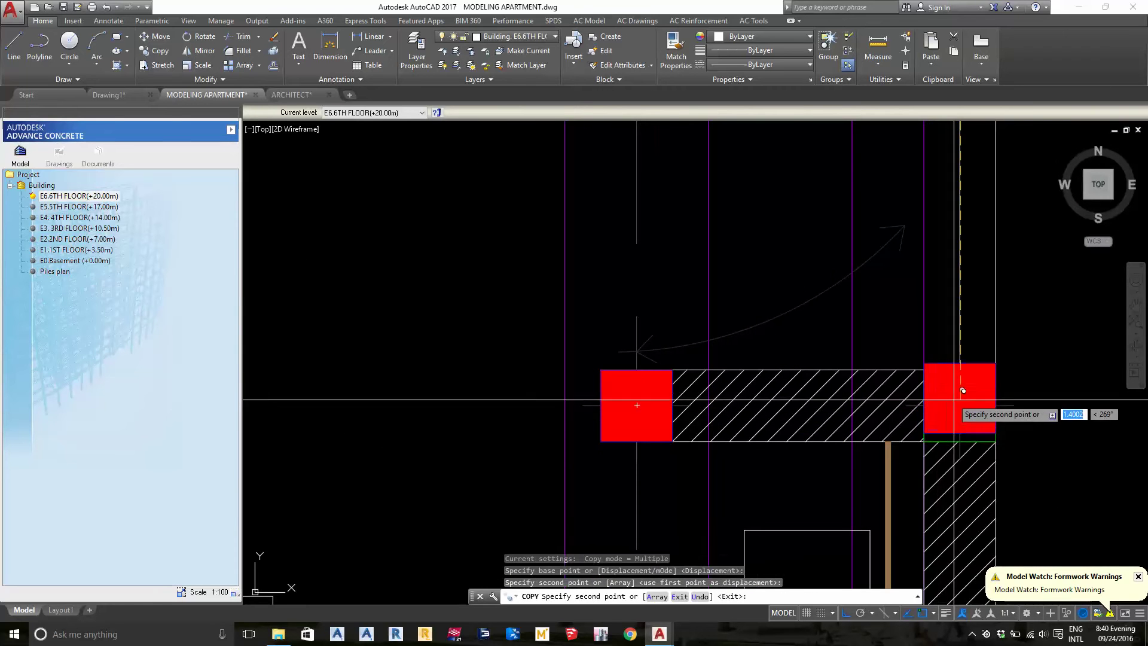
click(959, 405)
scroll(959, 405, down, 3)
scroll(879, 446, up, 3)
scroll(874, 456, up, 2)
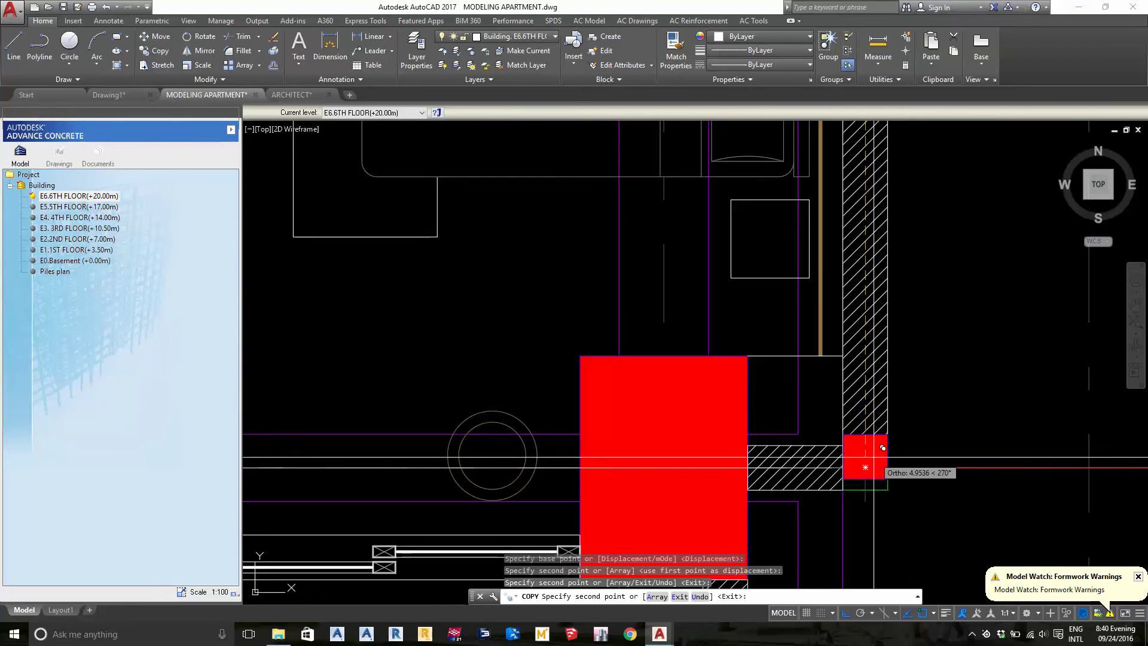
click(874, 457)
scroll(874, 457, down, 3)
- Select the diagonal beam next to the three big columns
middle_drag(755, 299, 756, 357)
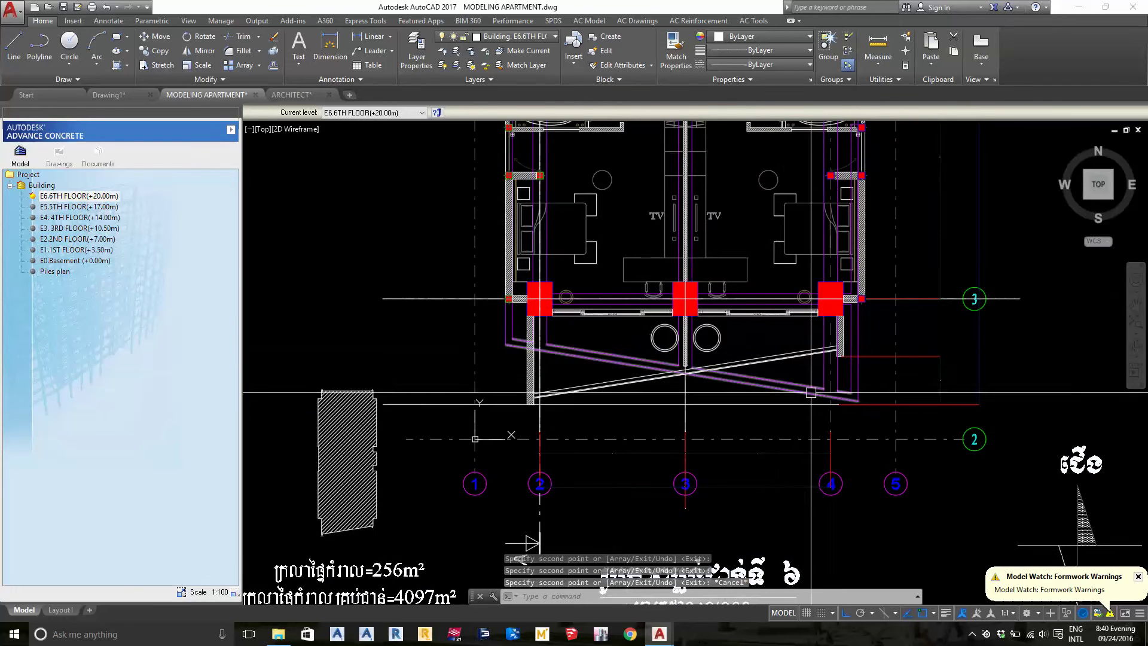
click(744, 353)
scroll(744, 353, up, 2)
scroll(586, 389, up, 2)
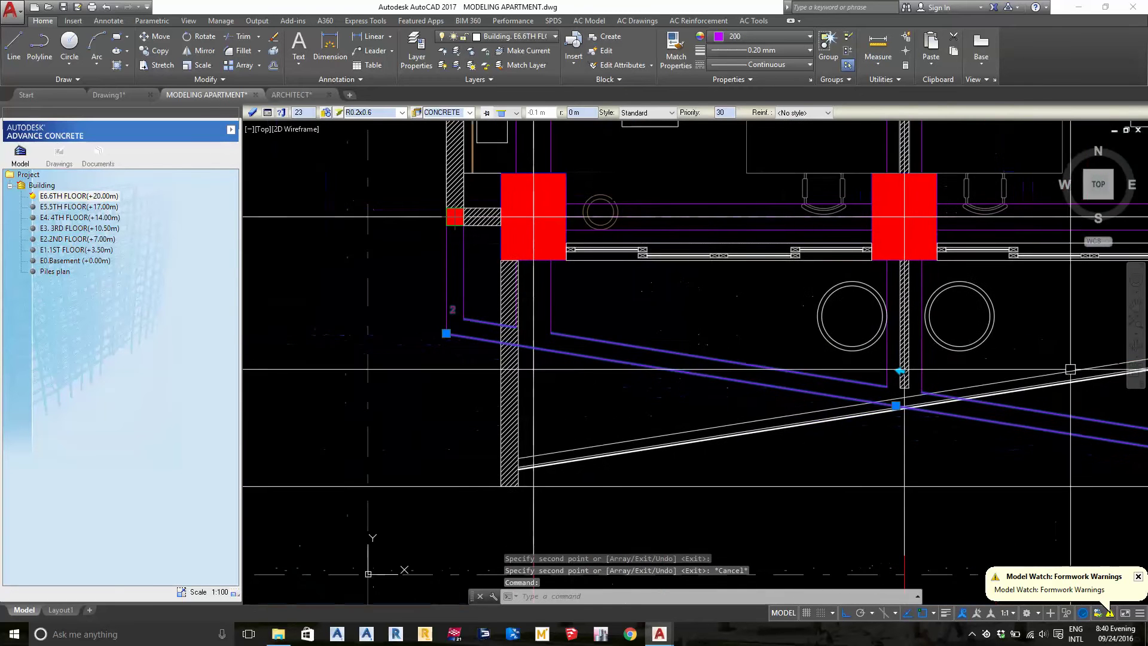
scroll(589, 382, down, 2)
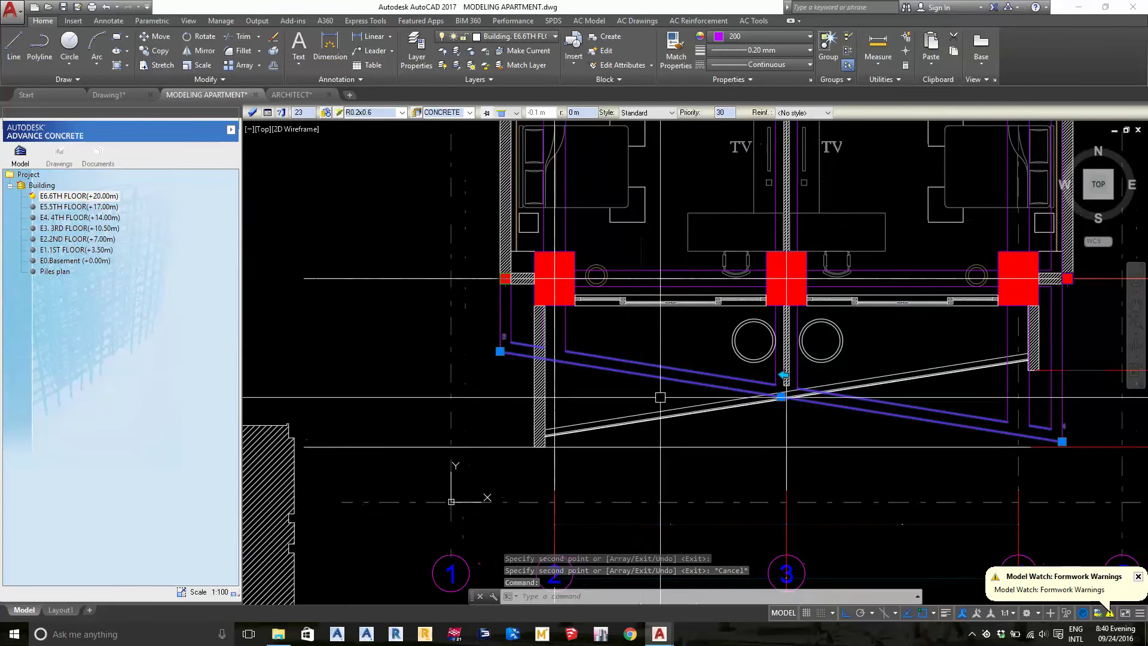
- Erase the selected diagonal beam
text(e)
key(Return)
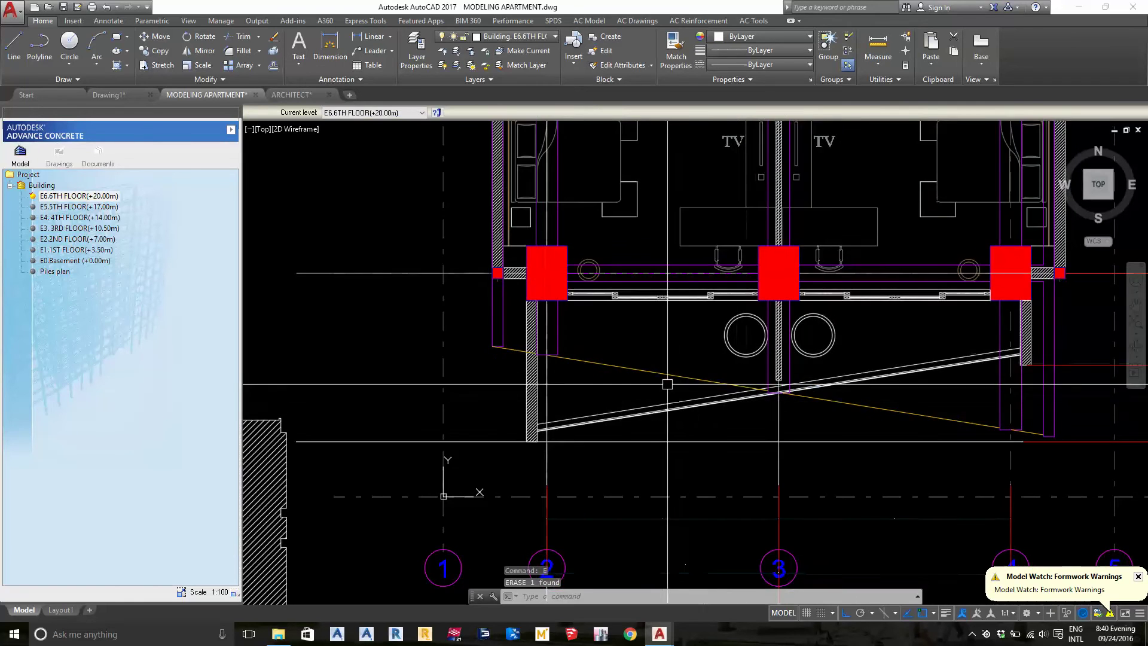
scroll(732, 339, down, 3)
scroll(732, 339, down, 2)
scroll(732, 339, up, 3)
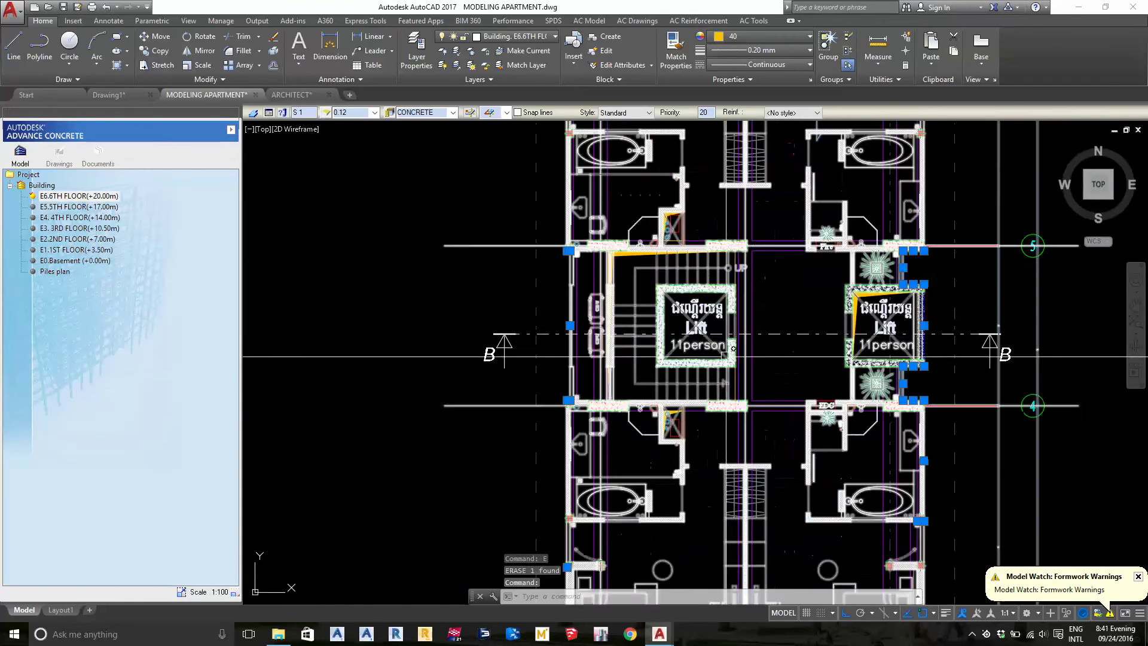
scroll(732, 339, up, 2)
text(e)
key(Escape)
scroll(651, 411, up, 2)
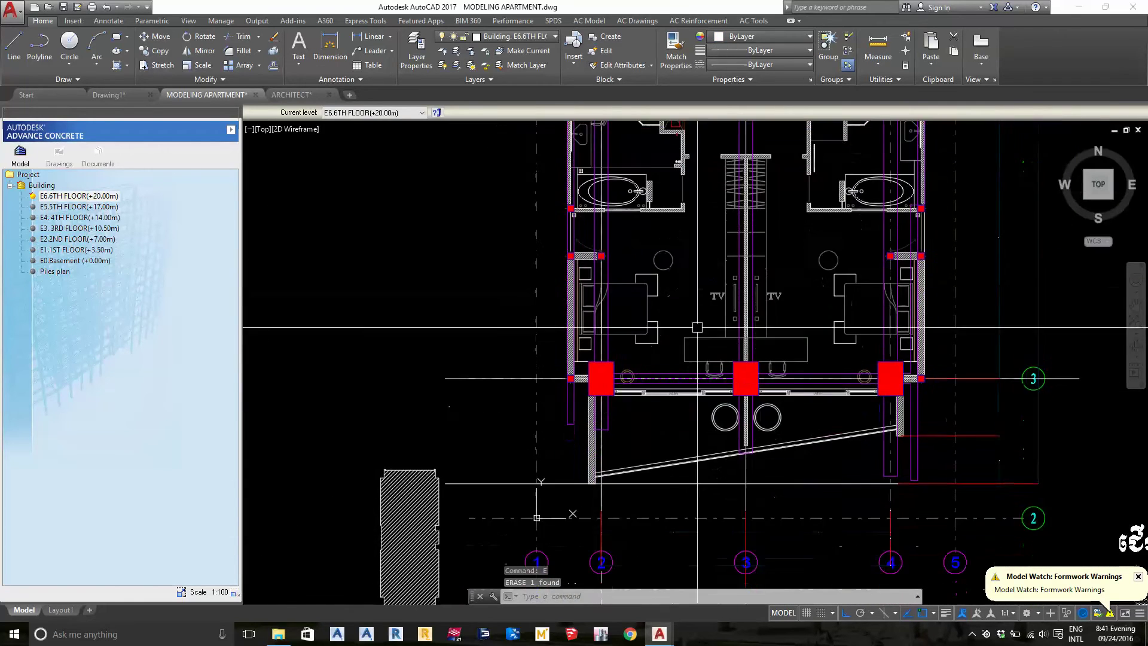
scroll(651, 411, up, 3)
- Draw an infinite construction line along the slanted edge at the wall corner
middle_drag(652, 411, 584, 410)
scroll(583, 410, up, 2)
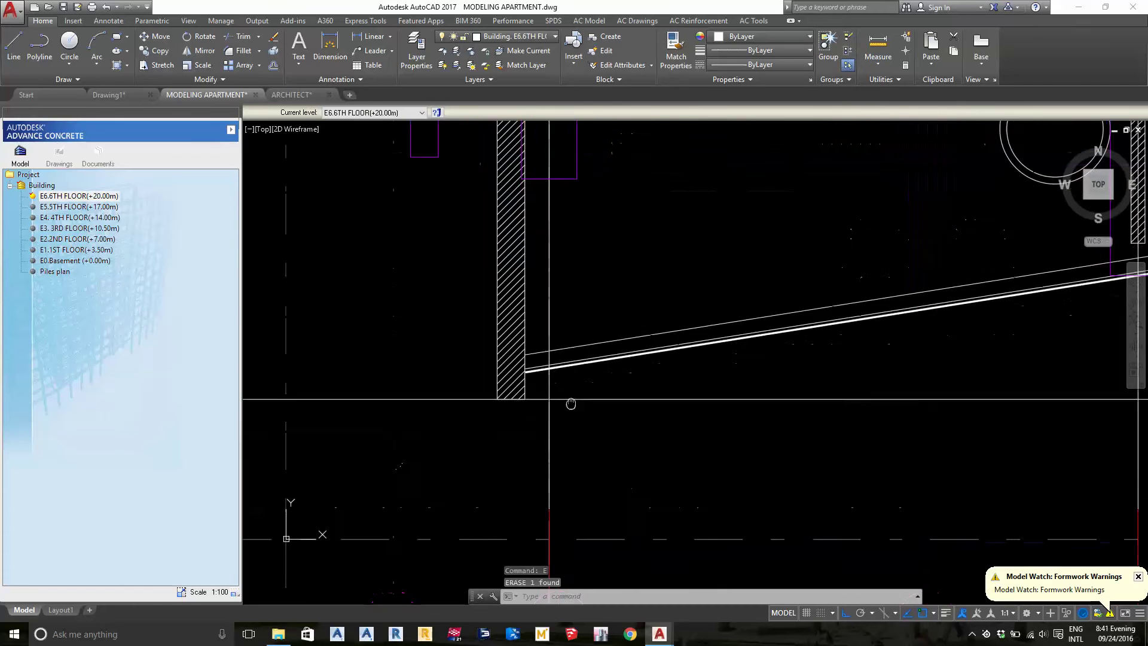
scroll(530, 392, down, 2)
scroll(546, 400, down, 3)
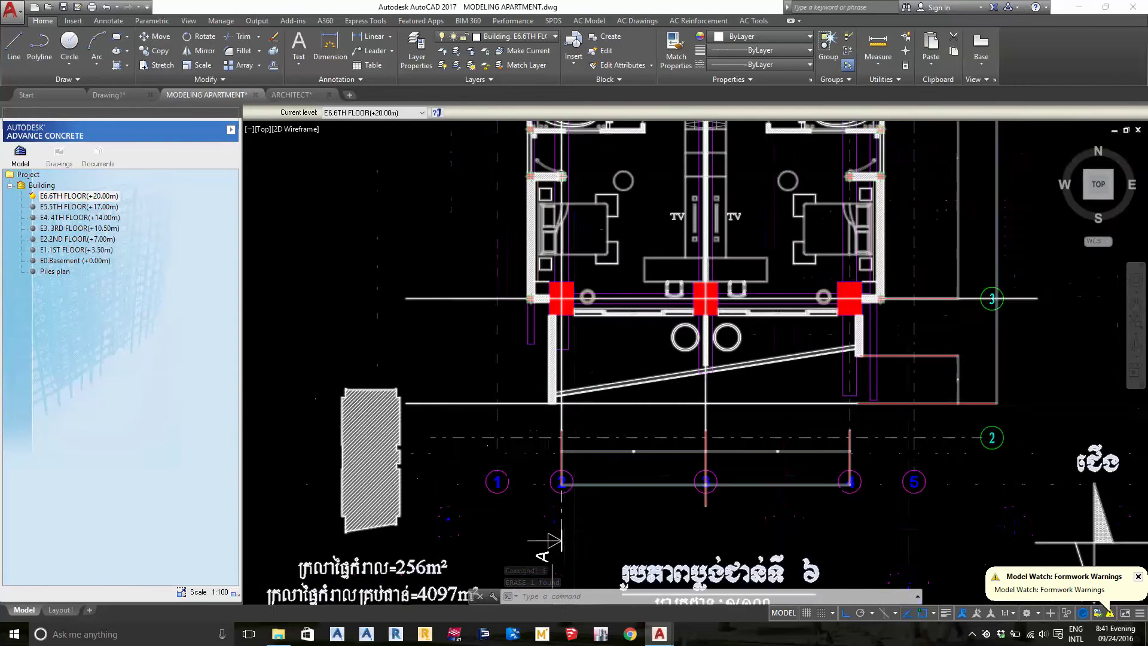
scroll(562, 409, up, 5)
scroll(576, 410, up, 2)
text(E)
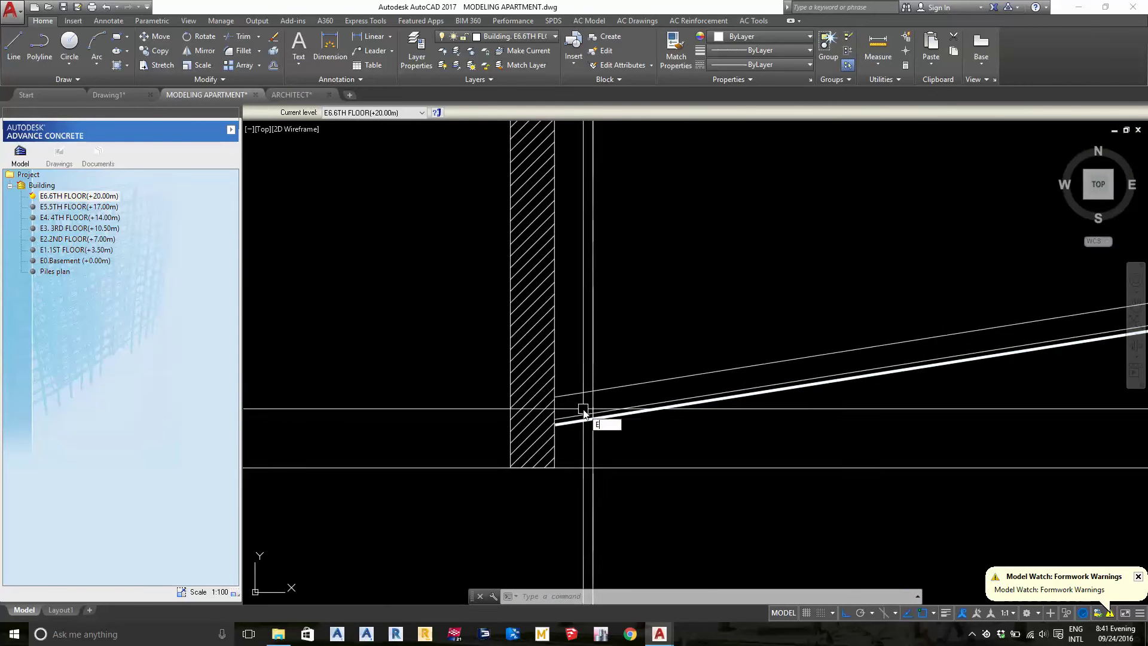
text(l)
key(Return)
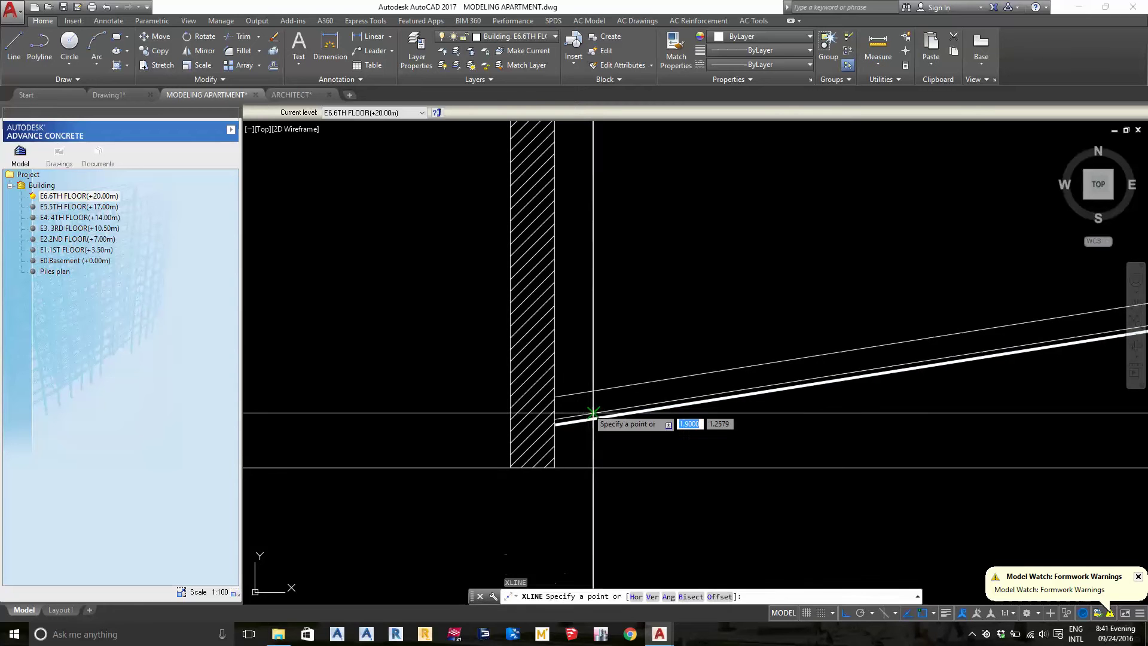
key(Escape)
text(XL)
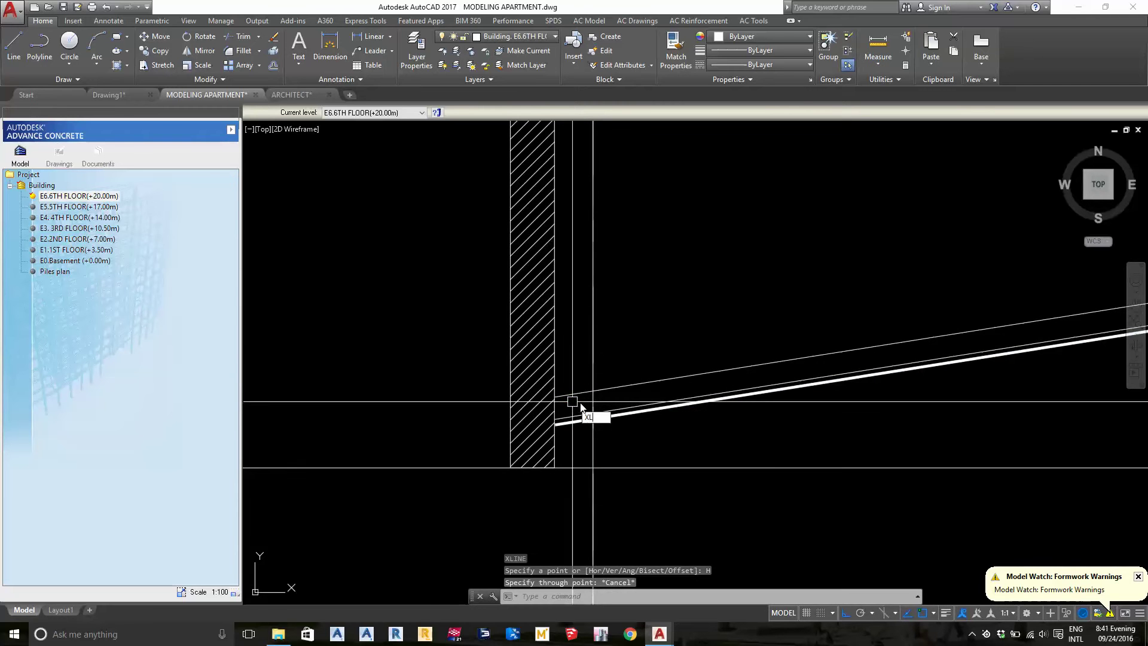
key(Return)
scroll(555, 424, up, 4)
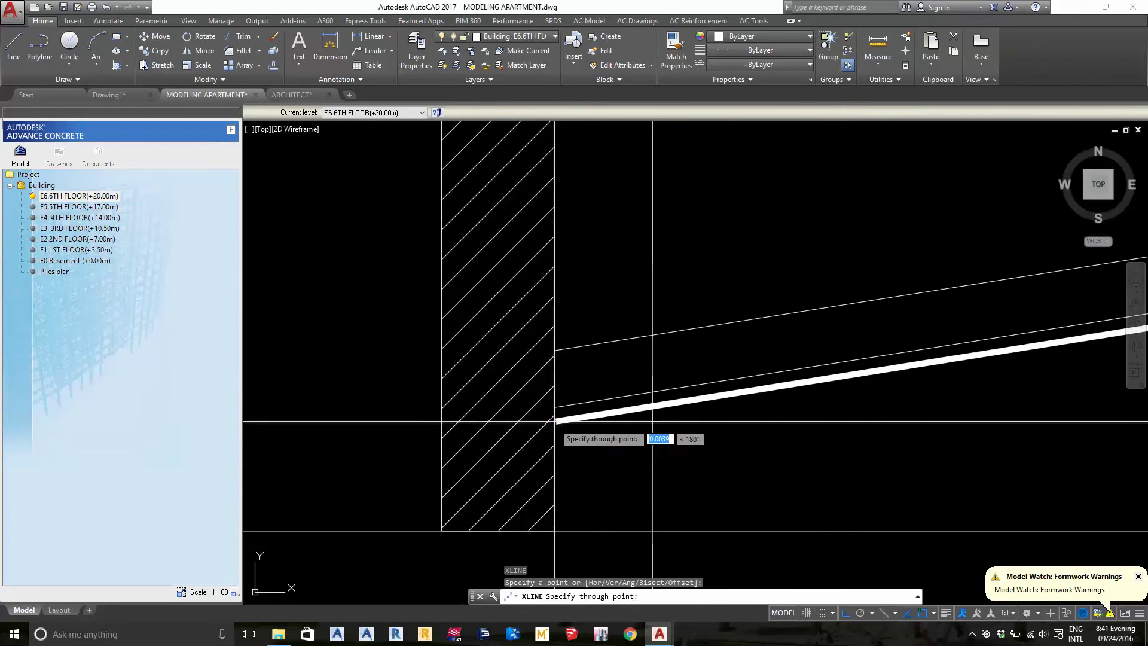
click(826, 379)
key(Return)
scroll(787, 425, down, 4)
- Extend lines to the new construction line as the boundary
text(ex)
key(Return)
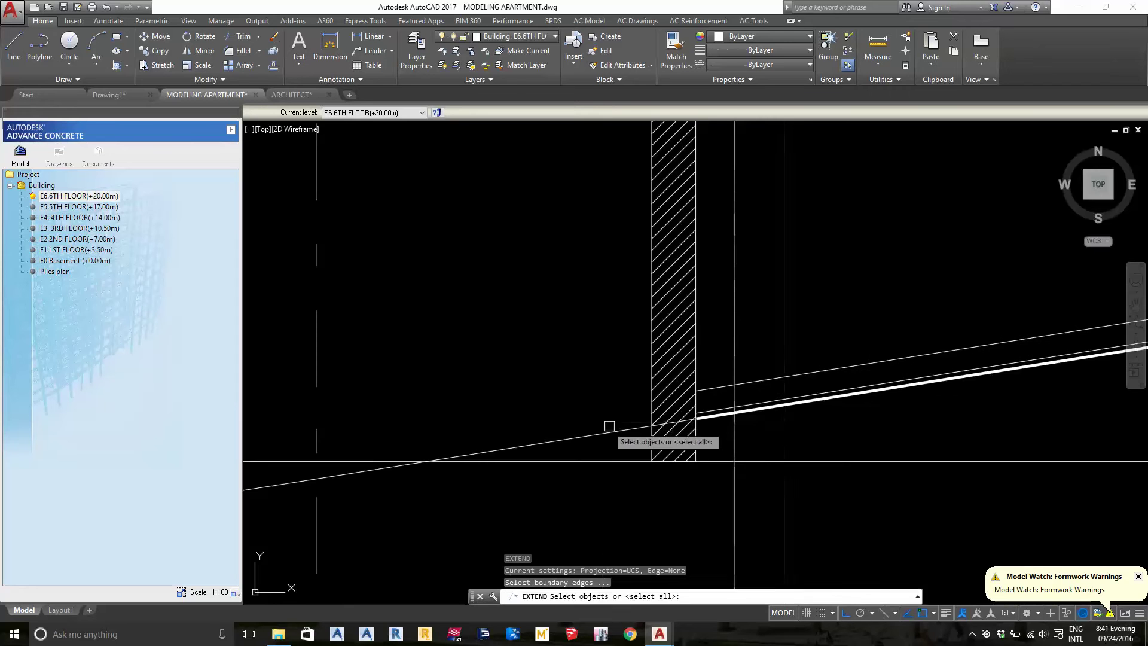
click(614, 416)
scroll(615, 427, down, 3)
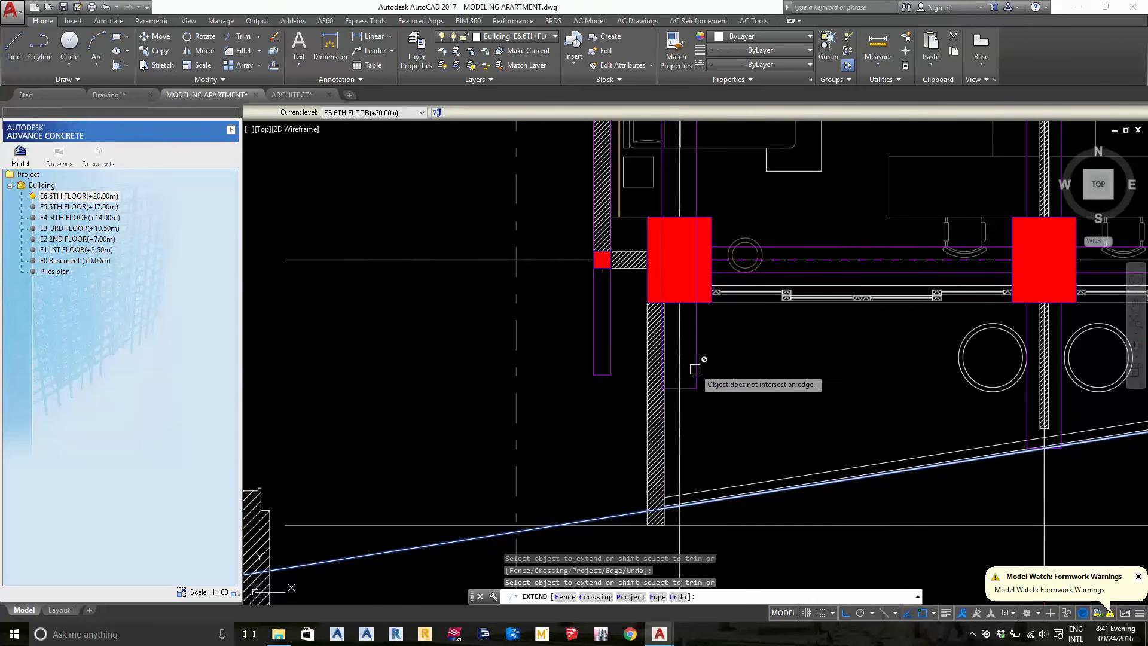
key(Return)
- Select the purple beam beside the small column and cancel an accidental stretch
click(612, 355)
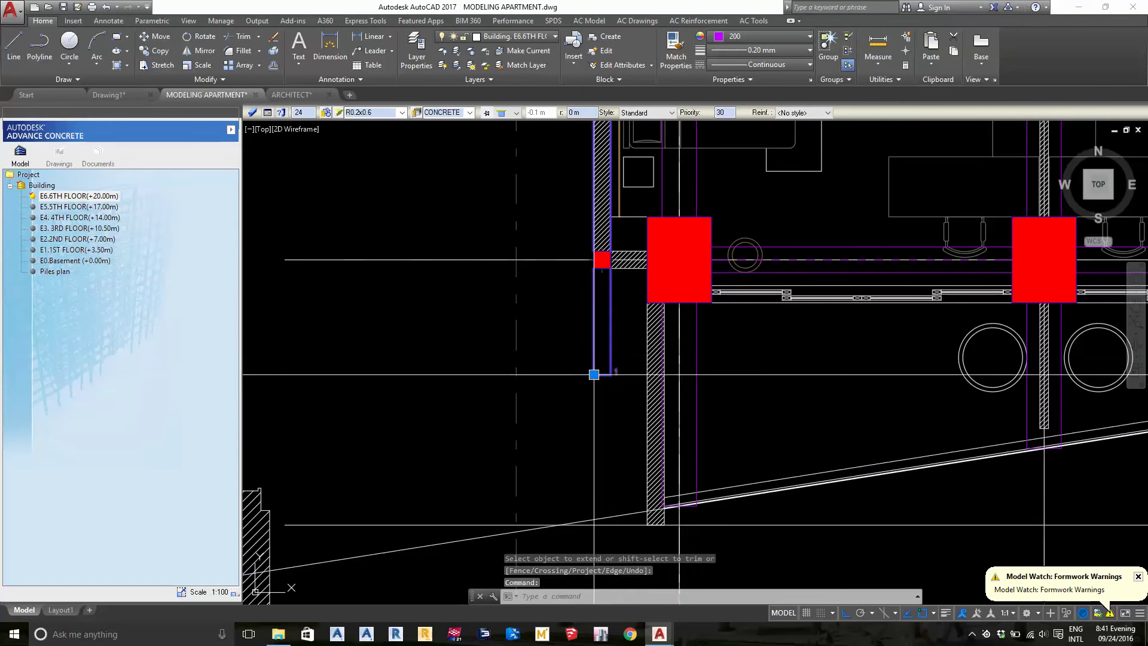
click(593, 374)
scroll(598, 269, up, 4)
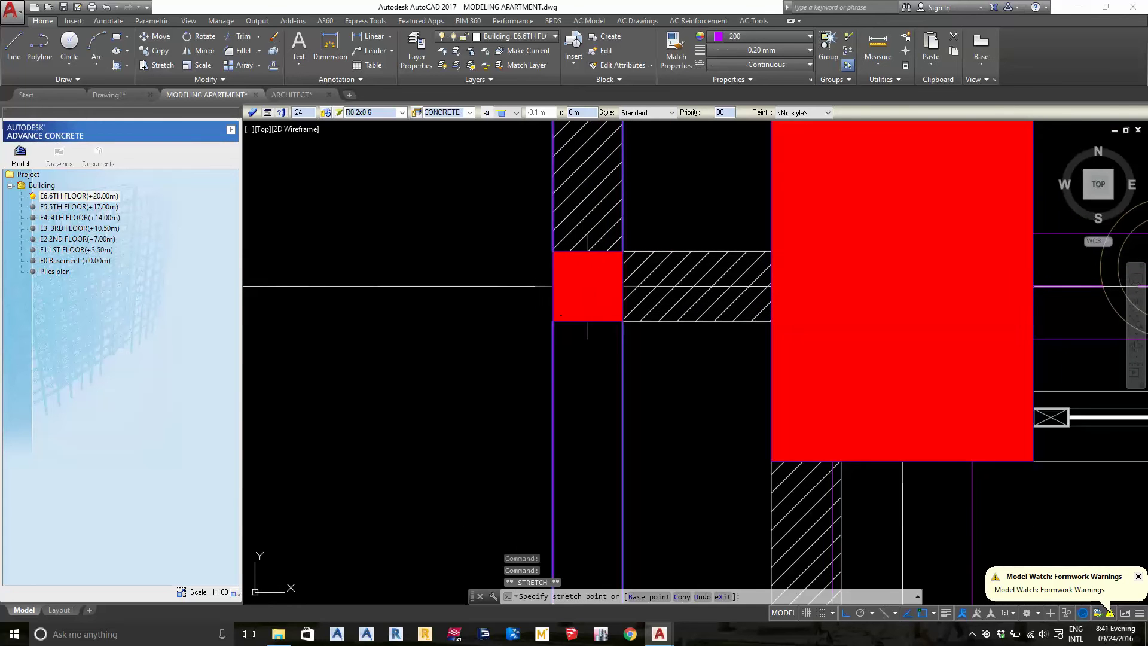
scroll(587, 286, down, 4)
key(Escape)
middle_drag(973, 415, 692, 404)
scroll(706, 400, up, 3)
scroll(741, 418, down, 3)
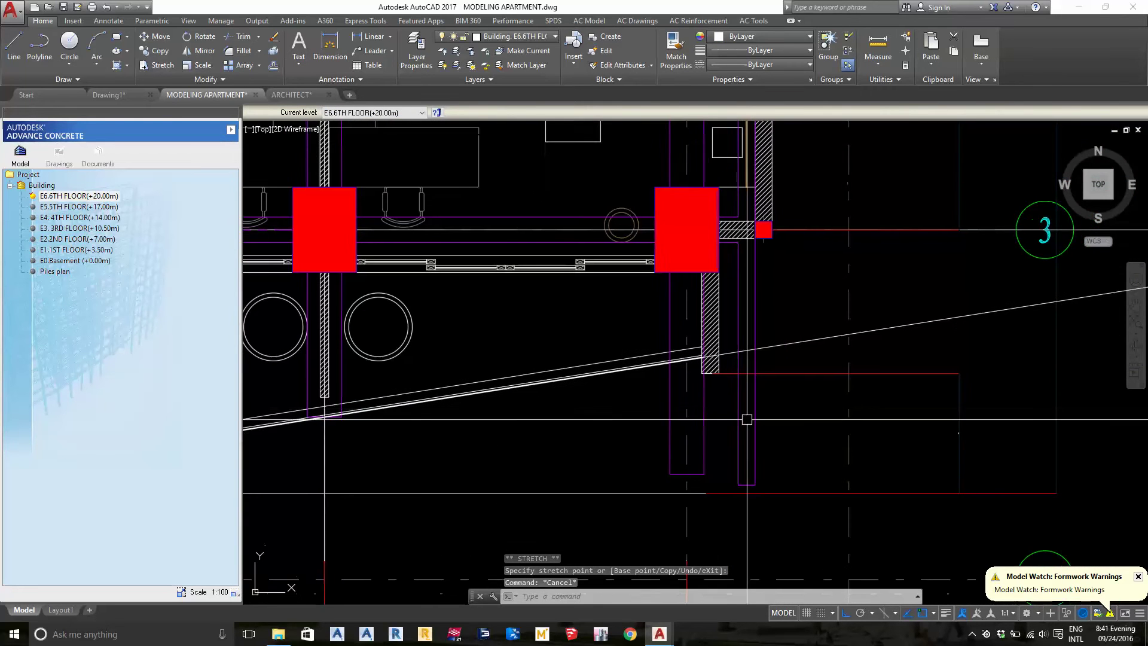
- Trim the line ends past the lower slanted line, then select the vertical concrete beam
text(tr)
key(Return)
click(773, 344)
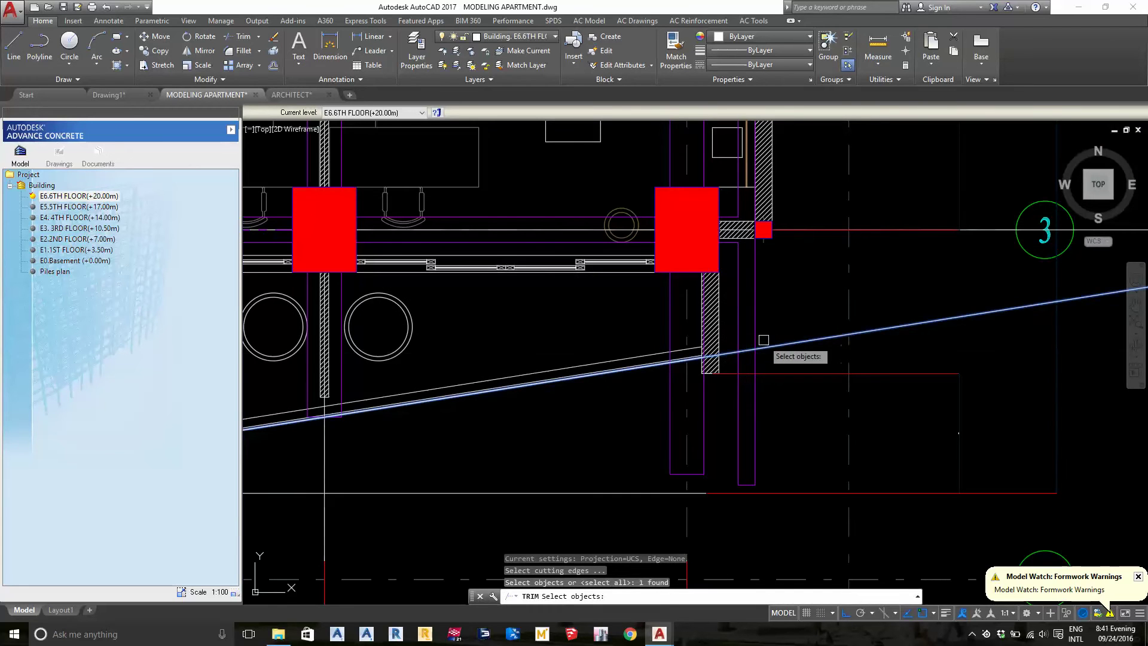
key(Escape)
scroll(670, 369, up, 2)
text(TR)
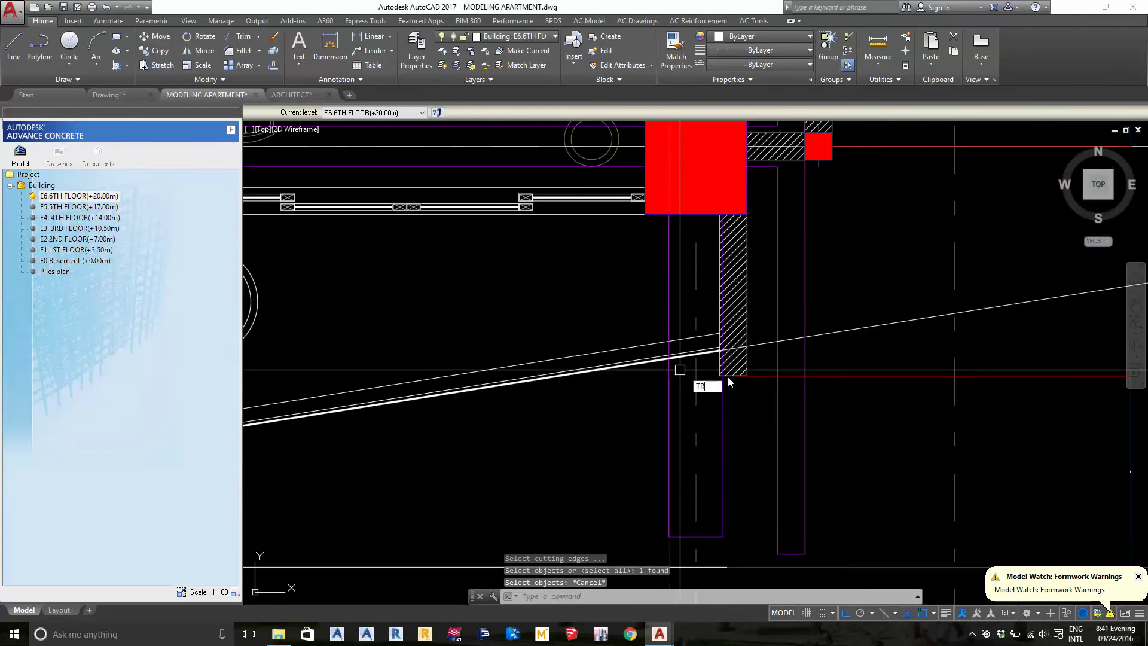
key(Return)
click(870, 328)
key(Return)
click(661, 435)
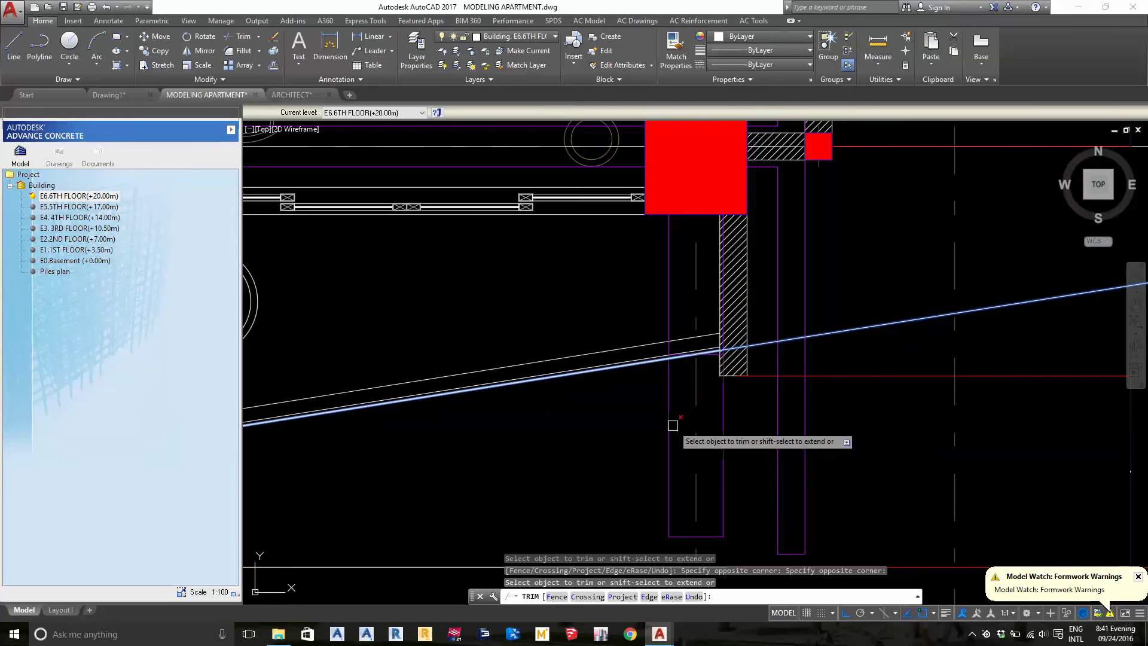
key(Return)
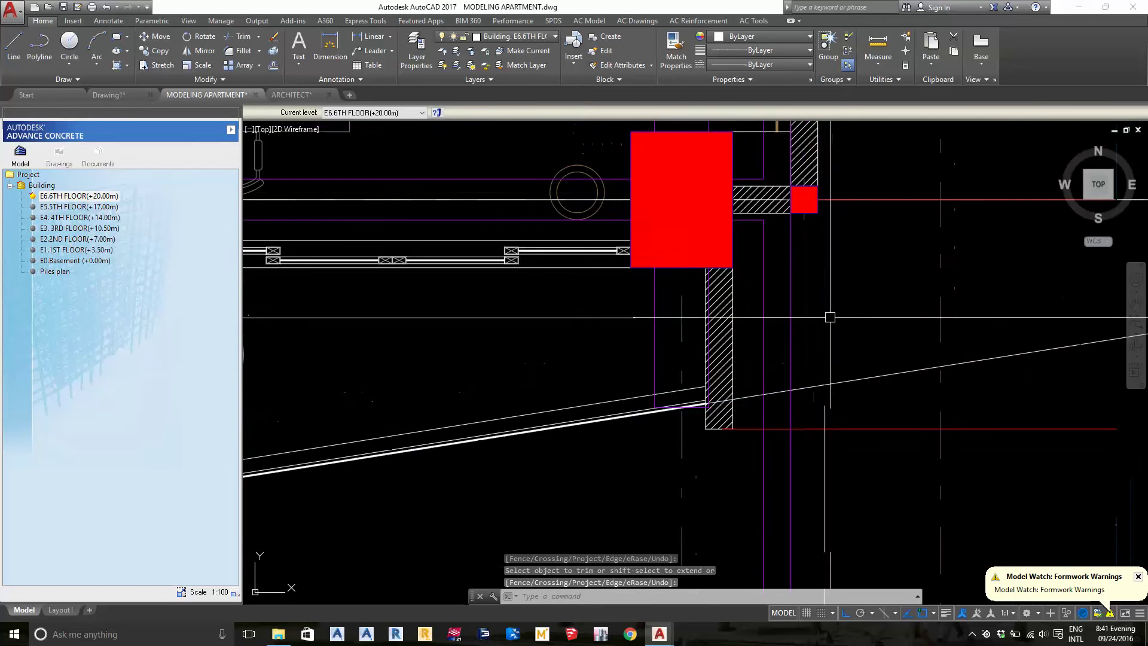
click(780, 312)
scroll(785, 441, down, 4)
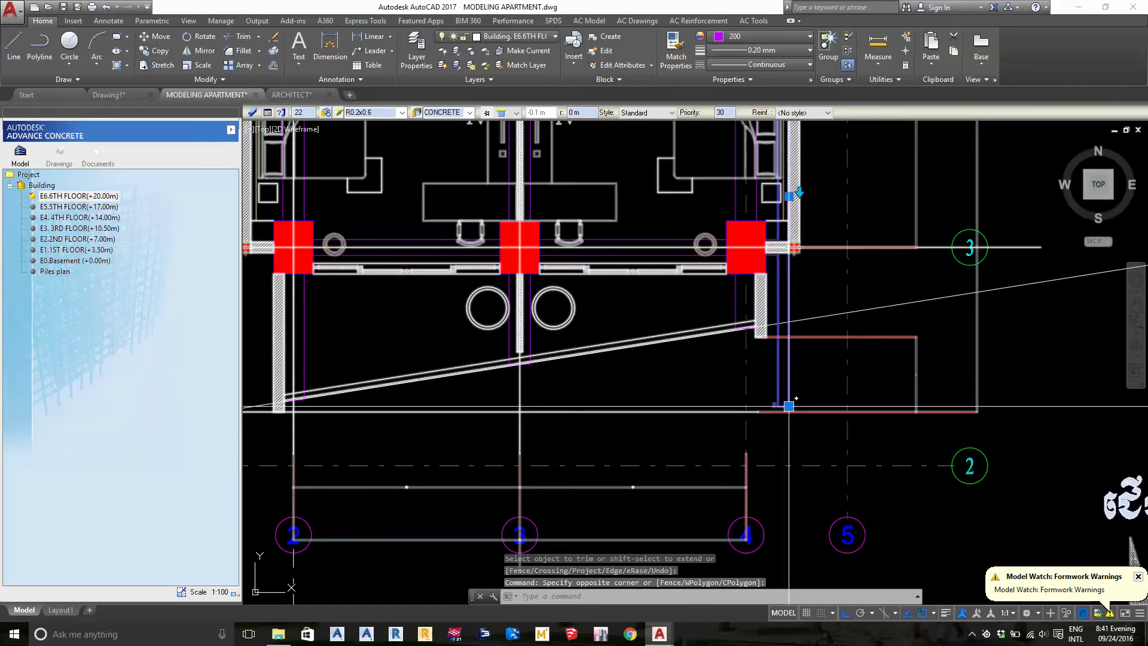
- Try grip-stretching the vertical beam's end, then cancel
click(789, 406)
scroll(772, 288, up, 5)
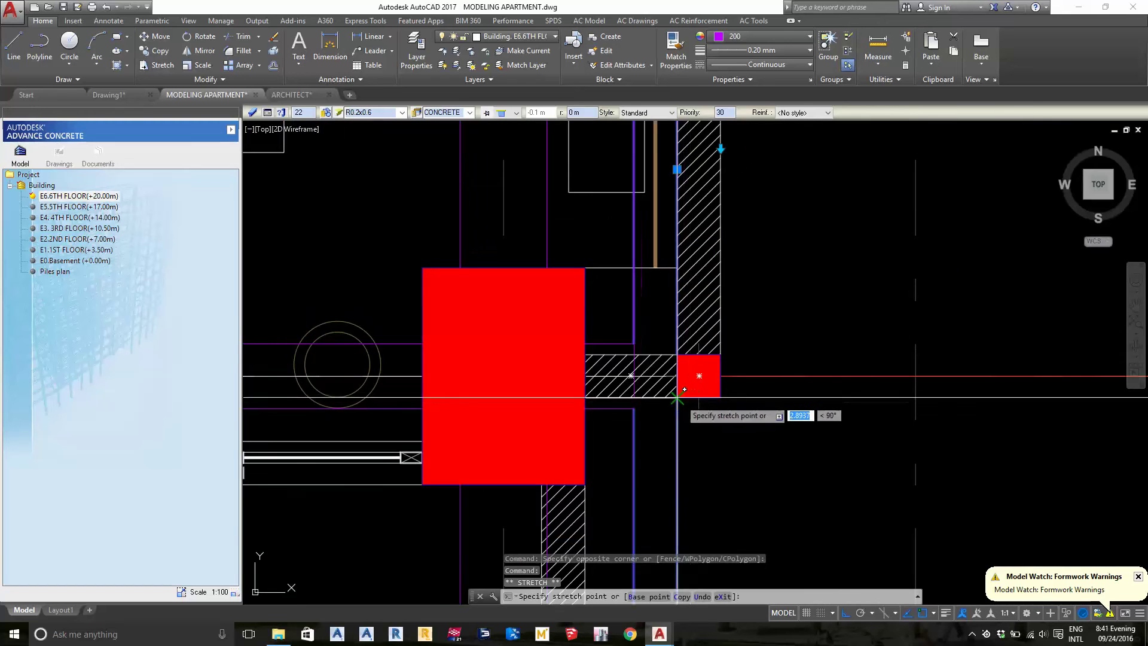
scroll(693, 395, down, 2)
scroll(694, 395, down, 2)
scroll(687, 299, up, 3)
key(Escape)
- Select and inspect the vertical wall beam by the bathroom corner columns, then deselect it
middle_drag(687, 298, 747, 216)
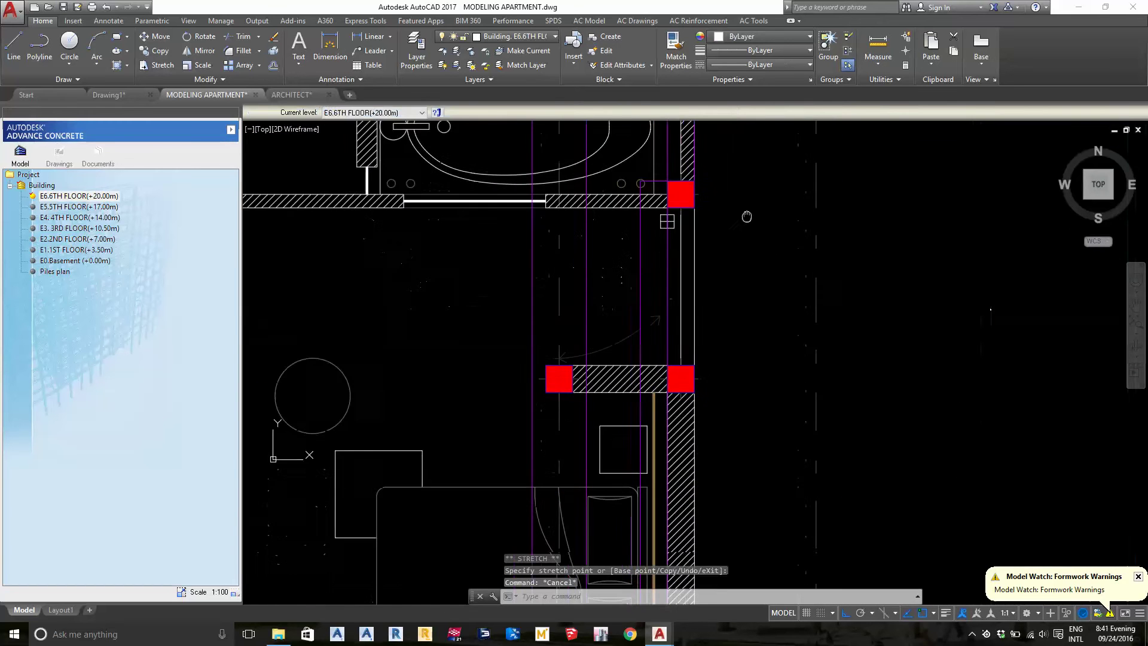
click(691, 334)
scroll(690, 335, down, 2)
mouse_move(751, 327)
middle_down()
mouse_move(771, 165)
mouse_move(750, 382)
middle_up()
key(Escape)
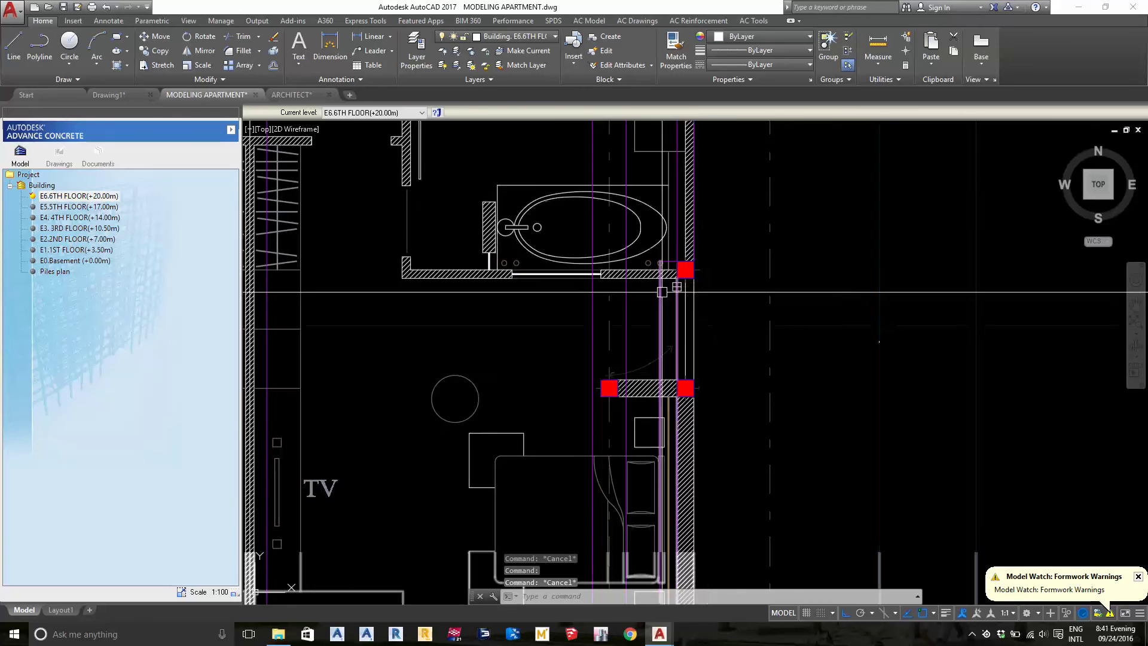
- Try stretching the purple beam's end toward the small red column, then cancel
click(662, 292)
scroll(681, 442, up, 5)
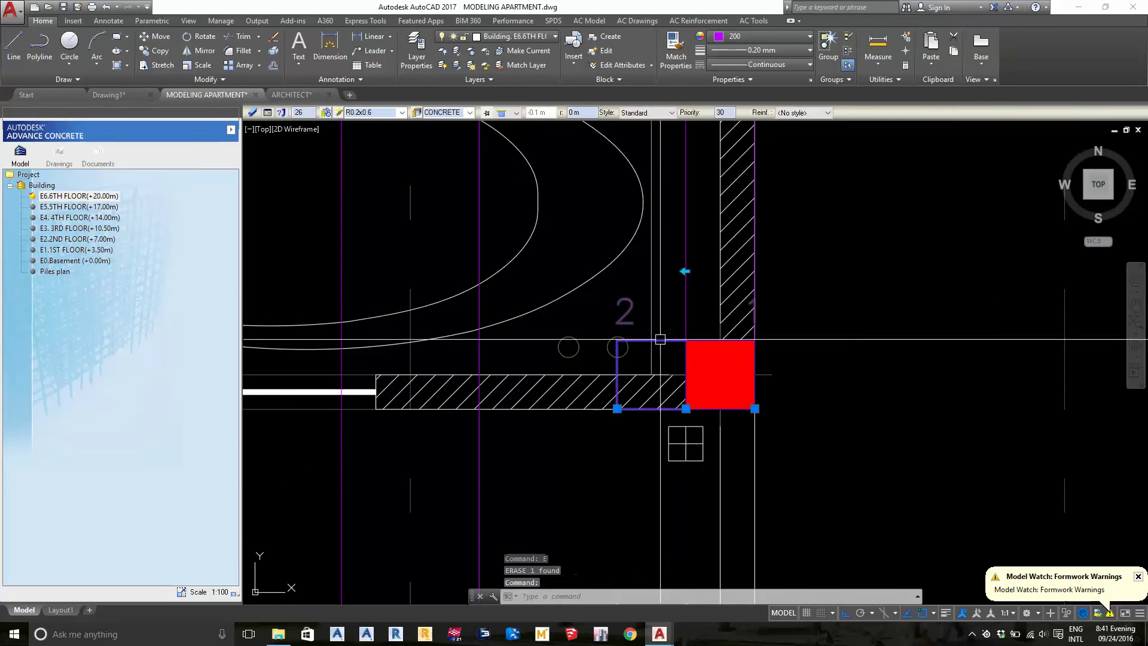
click(755, 408)
scroll(754, 409, down, 5)
middle_drag(800, 129, 831, 194)
scroll(815, 302, up, 4)
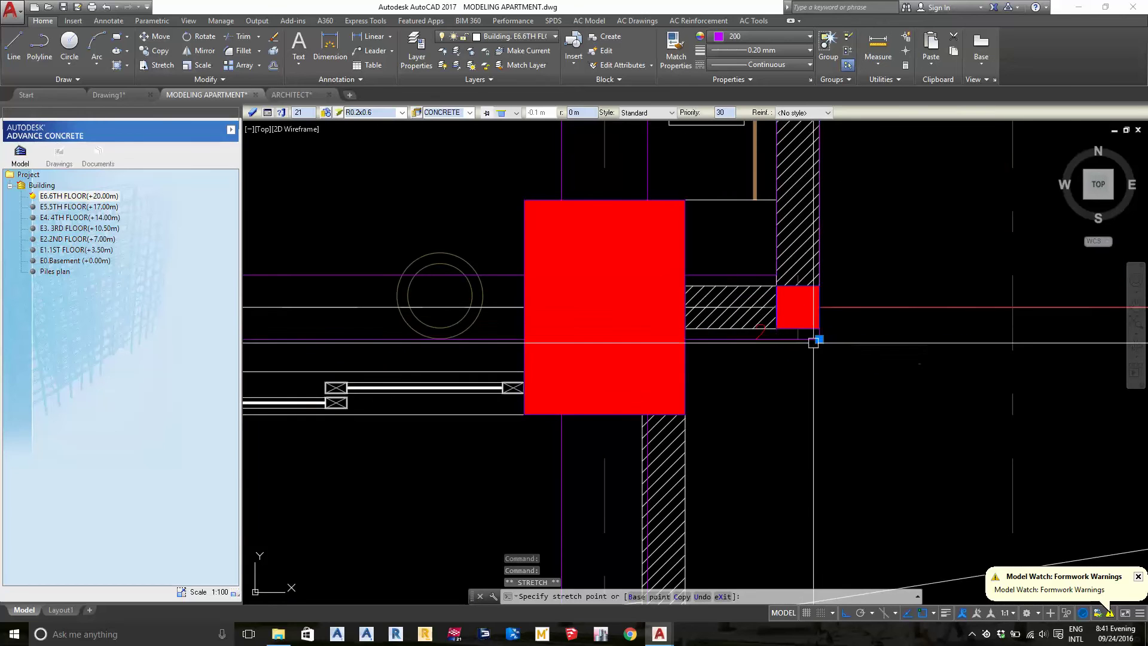
key(Escape)
scroll(930, 299, down, 3)
scroll(896, 315, down, 3)
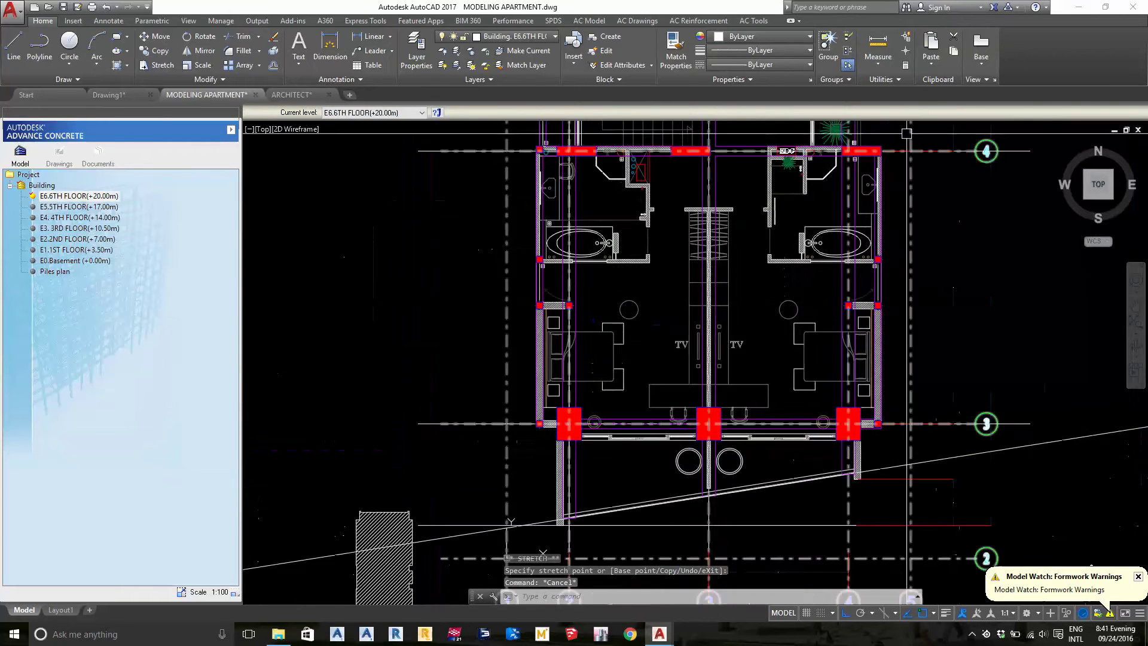
scroll(906, 132, up, 6)
scroll(866, 239, down, 4)
scroll(866, 239, up, 3)
mouse_move(957, 156)
middle_down()
mouse_move(858, 251)
mouse_move(851, 311)
middle_up()
scroll(778, 345, down, 4)
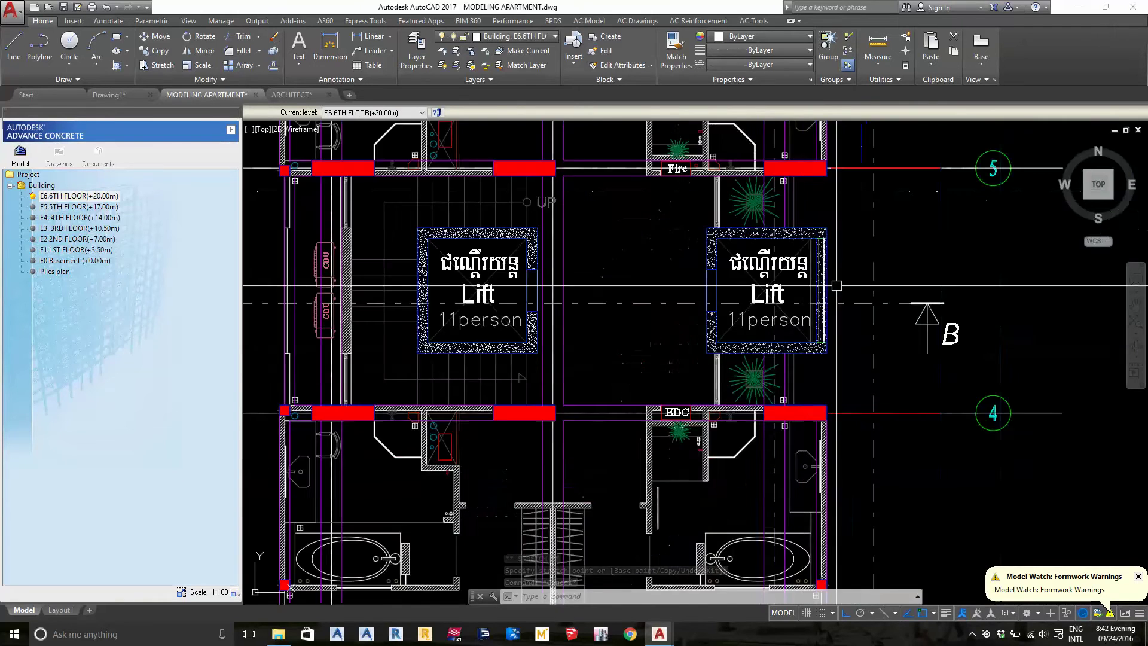
scroll(836, 281, up, 2)
mouse_move(843, 143)
middle_down()
mouse_move(844, 284)
mouse_move(850, 265)
middle_up()
scroll(851, 265, up, 5)
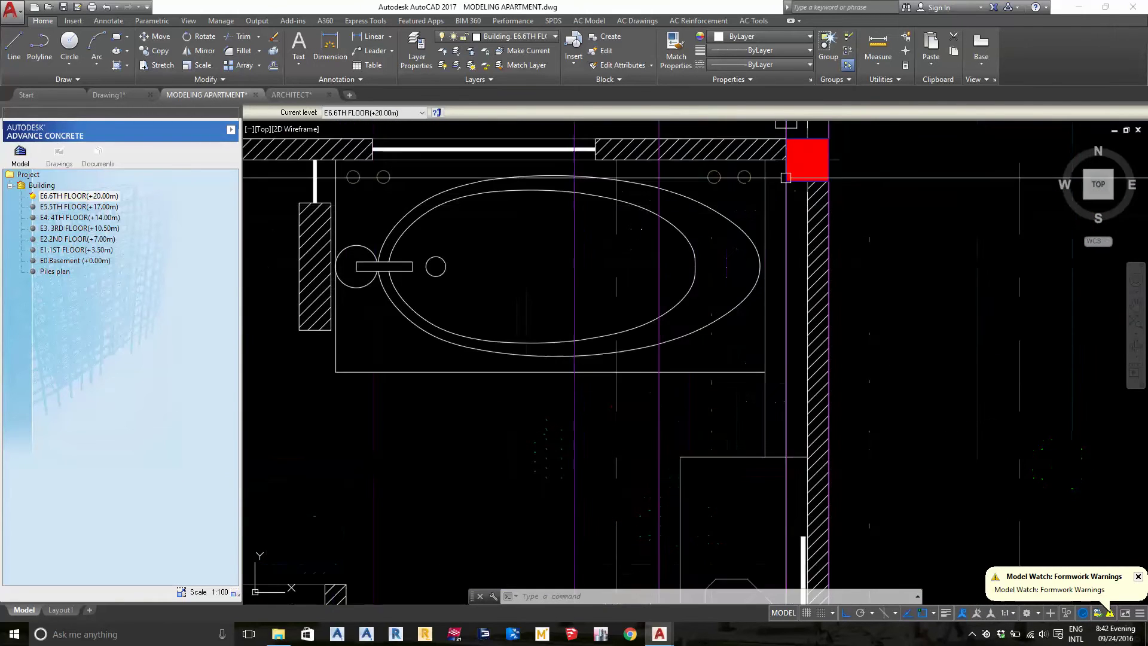
middle_drag(786, 125, 799, 431)
scroll(853, 350, down, 4)
scroll(849, 255, up, 2)
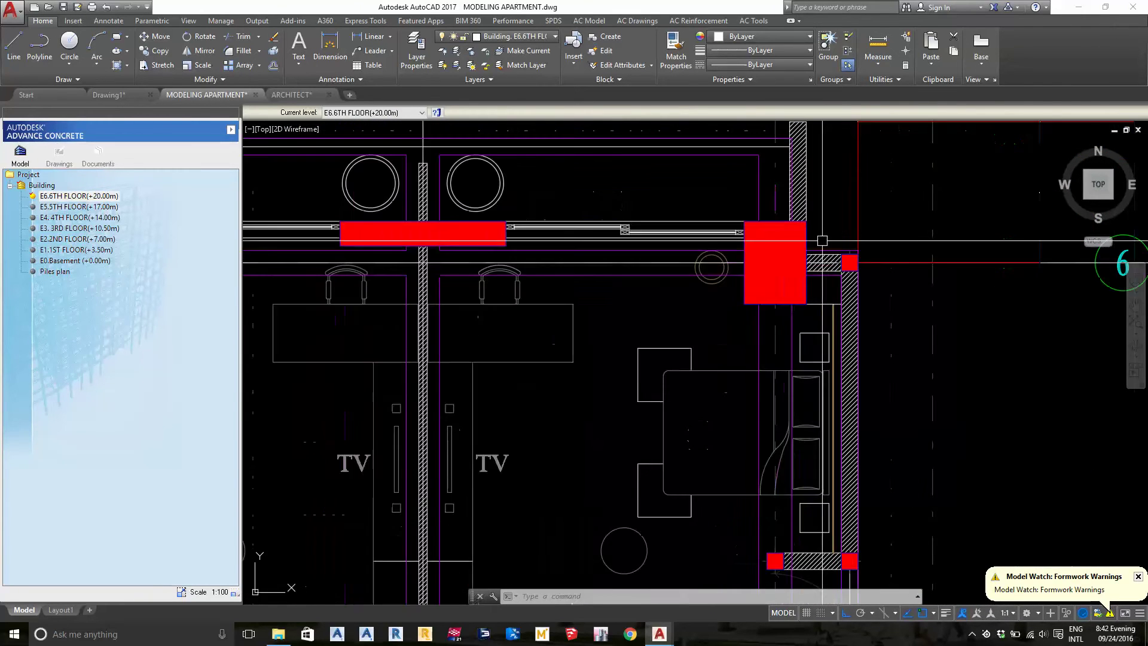
middle_drag(758, 150, 758, 248)
scroll(759, 248, up, 4)
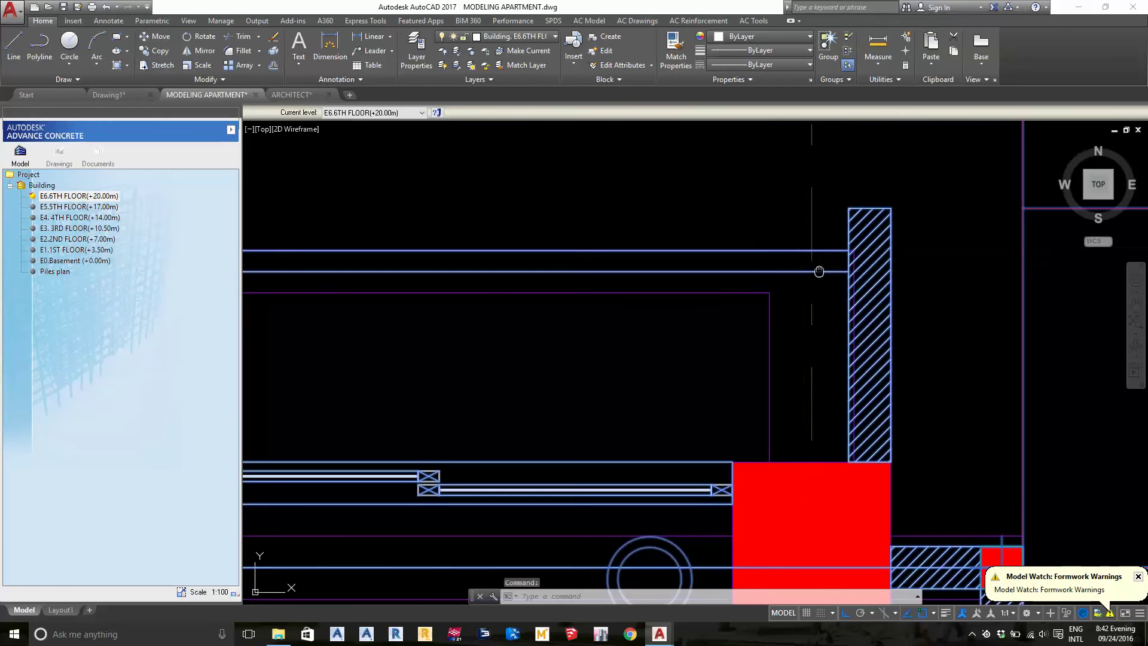
scroll(759, 248, down, 2)
middle_drag(784, 323, 891, 315)
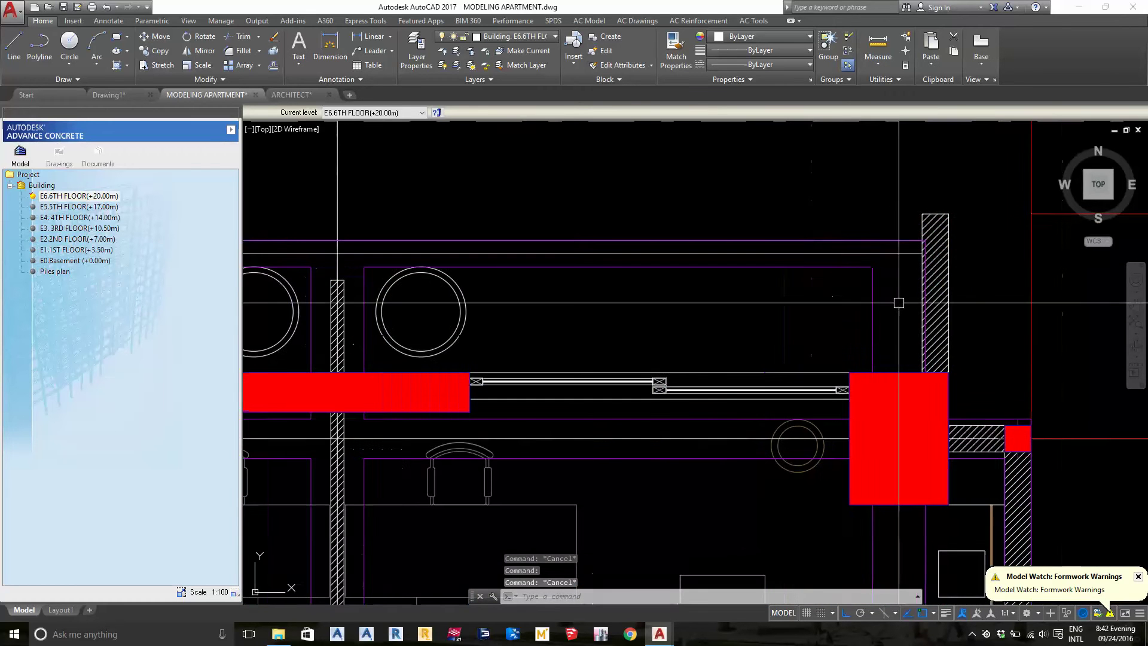
scroll(891, 315, down, 2)
middle_drag(766, 315, 969, 315)
mouse_move(403, 449)
middle_down()
mouse_move(693, 269)
mouse_move(738, 81)
middle_up()
scroll(718, 299, up, 3)
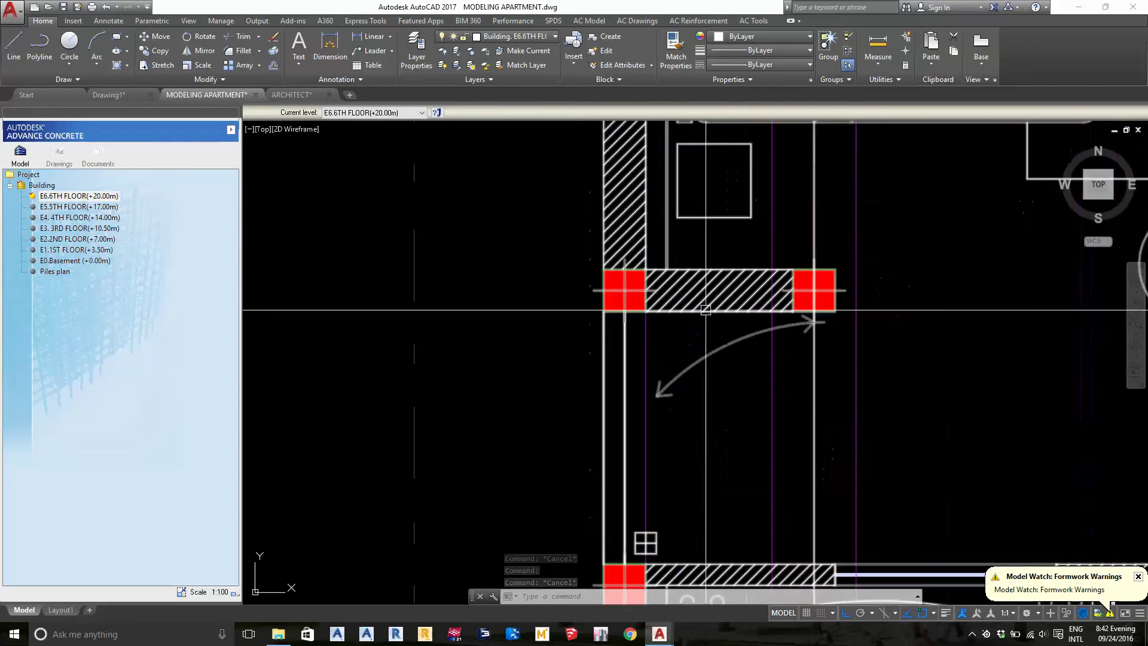
scroll(717, 299, down, 3)
middle_drag(717, 321, 743, 150)
mouse_move(693, 393)
middle_down()
mouse_move(813, 252)
mouse_move(810, 238)
middle_up()
scroll(714, 371, up, 3)
scroll(715, 371, down, 2)
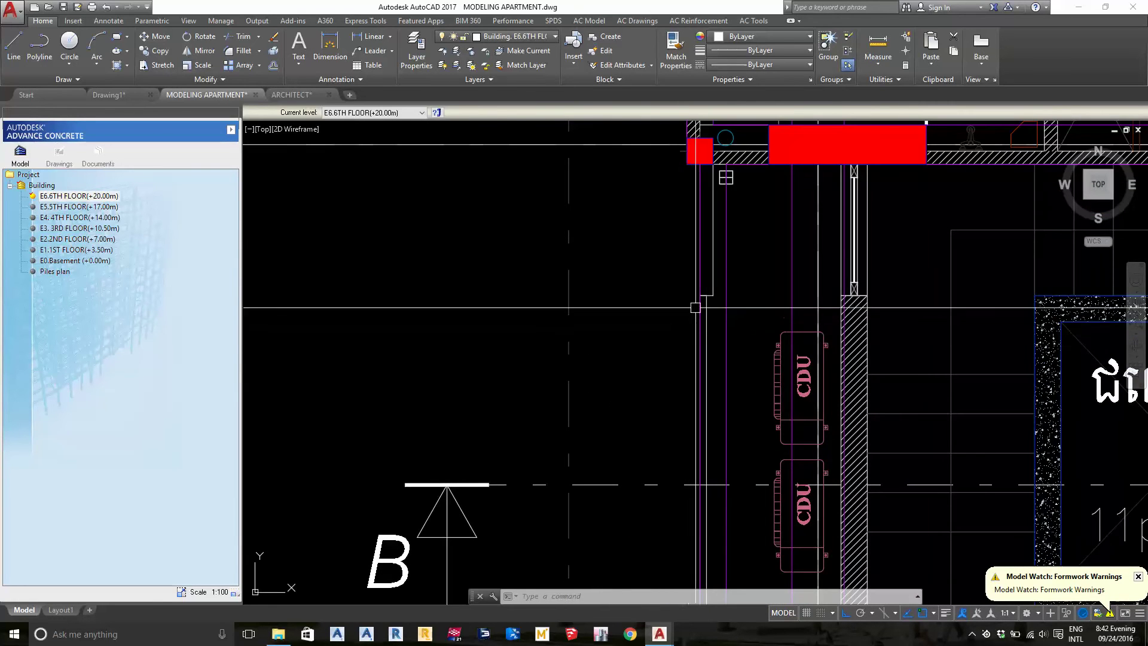
- Copy the selected architectural plan to a position on the left
scroll(861, 309, down, 4)
text(c)
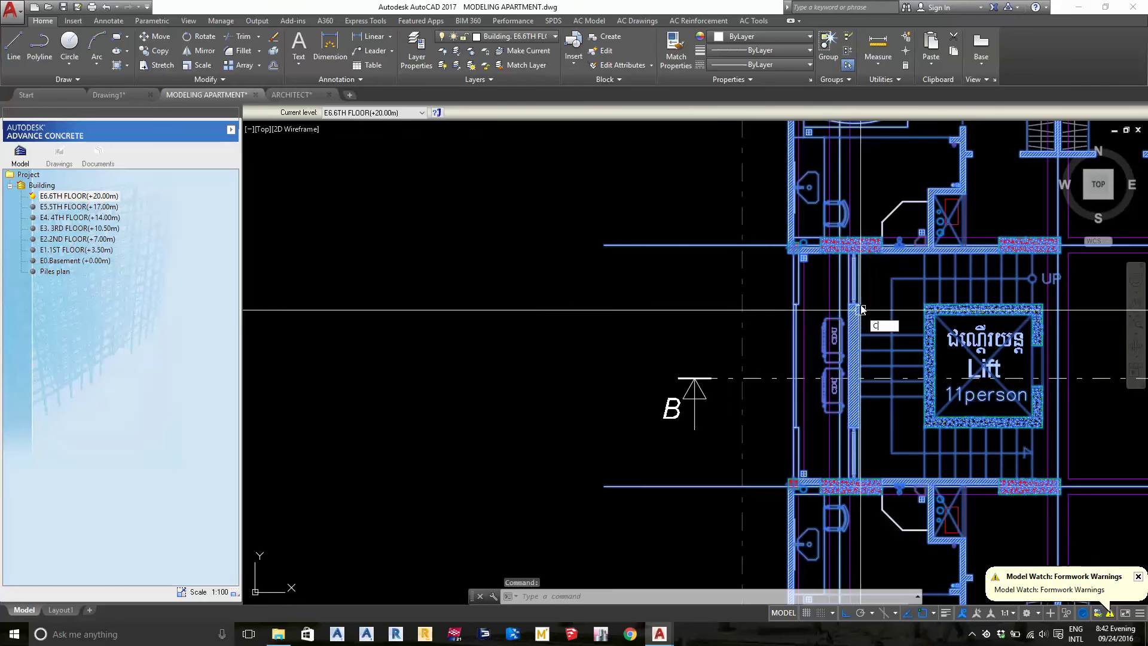
key(Return)
click(861, 309)
scroll(861, 310, down, 5)
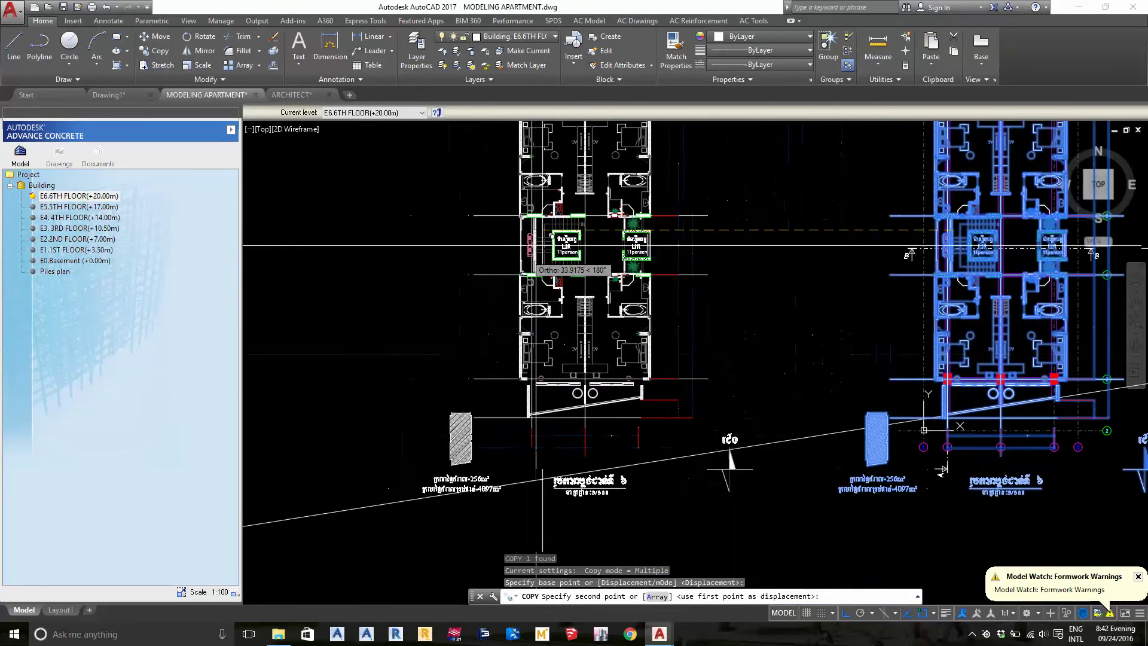
key(Return)
middle_drag(462, 525, 558, 382)
- Erase the stray selected line
text(e)
key(Return)
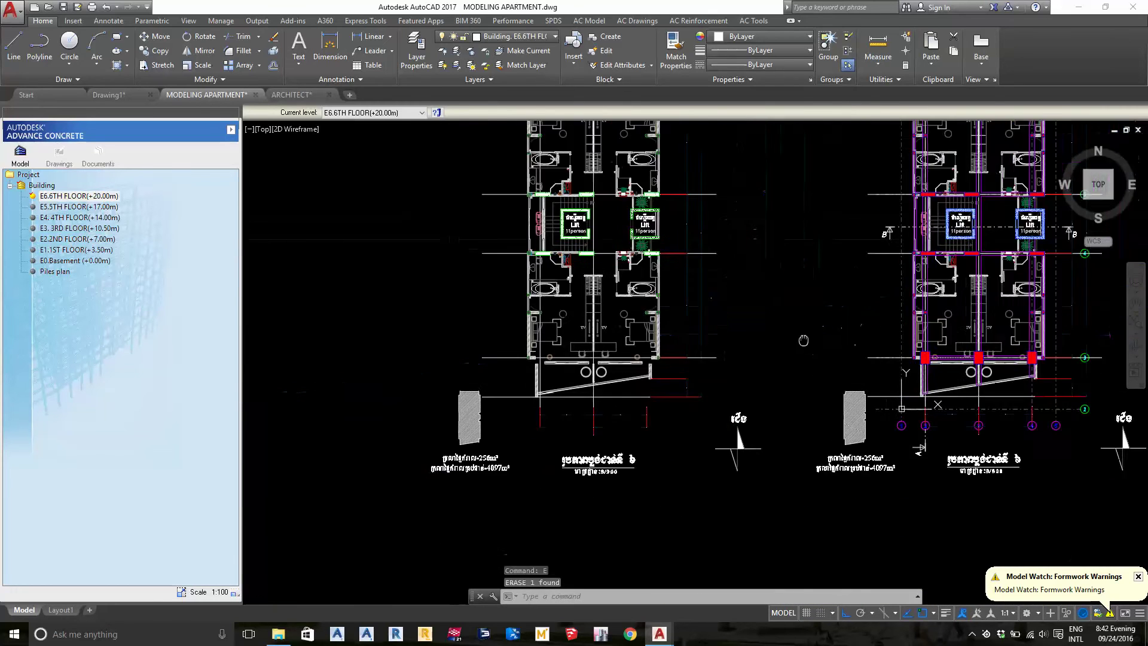
scroll(1112, 210, up, 6)
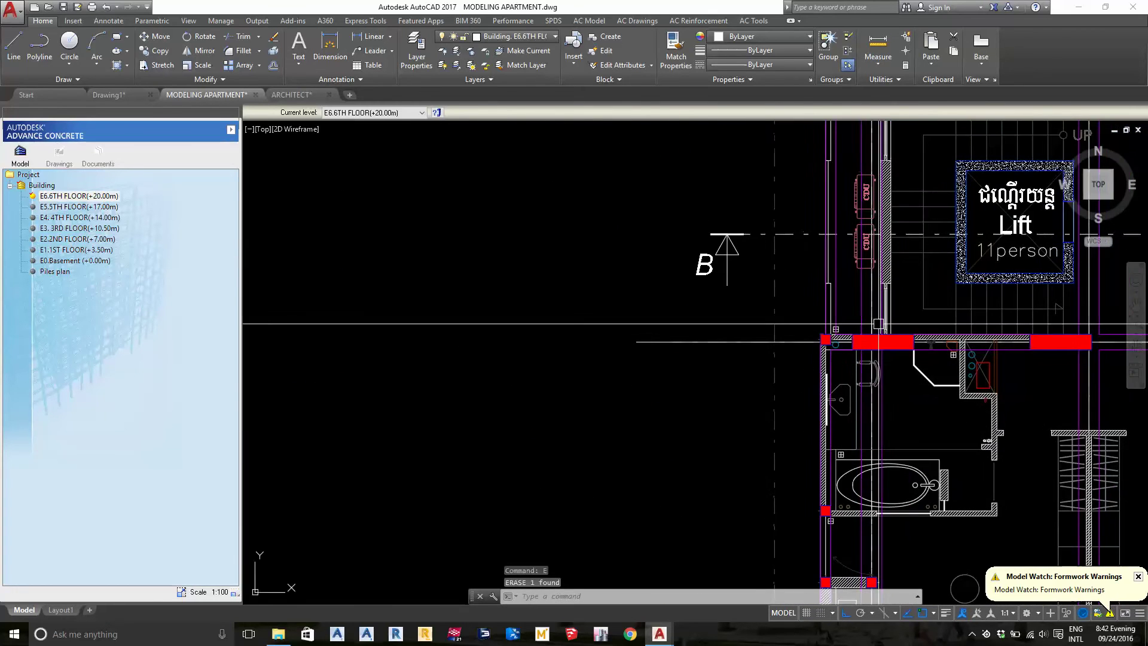
scroll(640, 248, down, 5)
scroll(640, 247, down, 3)
scroll(640, 247, up, 6)
scroll(639, 248, up, 3)
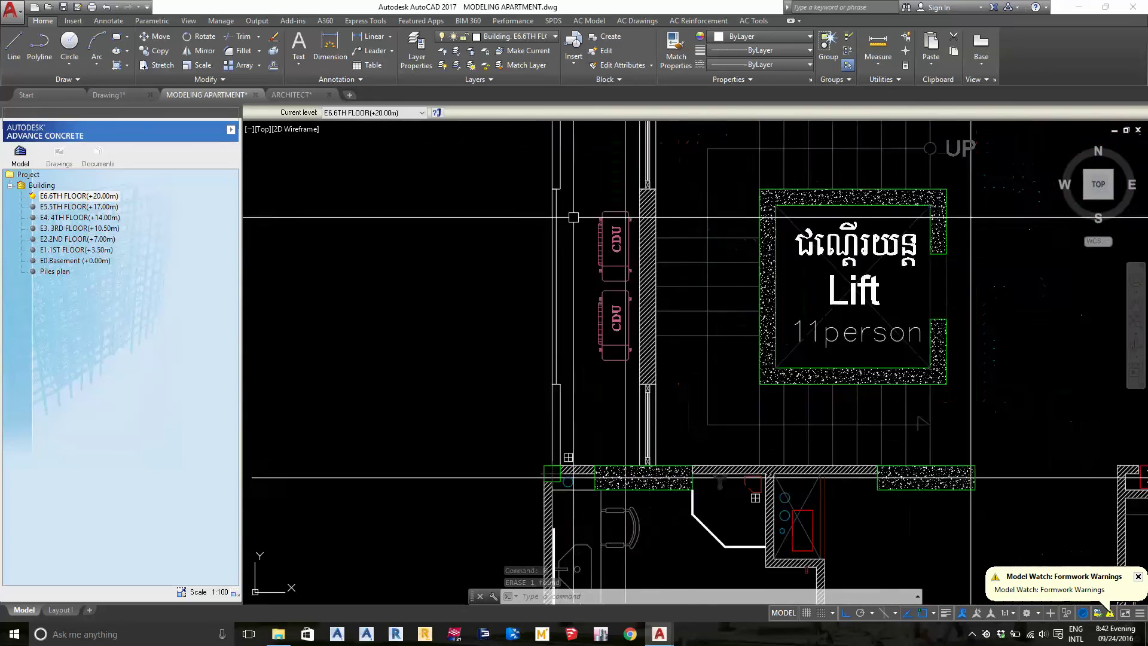
scroll(604, 248, up, 2)
scroll(578, 246, down, 5)
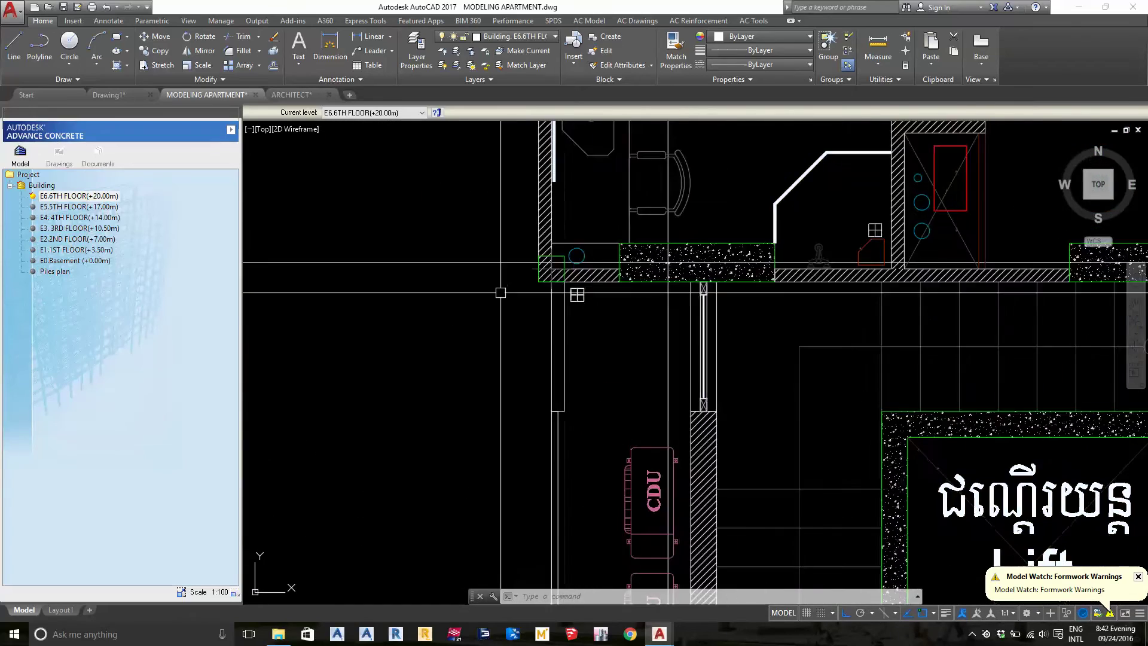
scroll(598, 311, down, 3)
scroll(681, 360, down, 3)
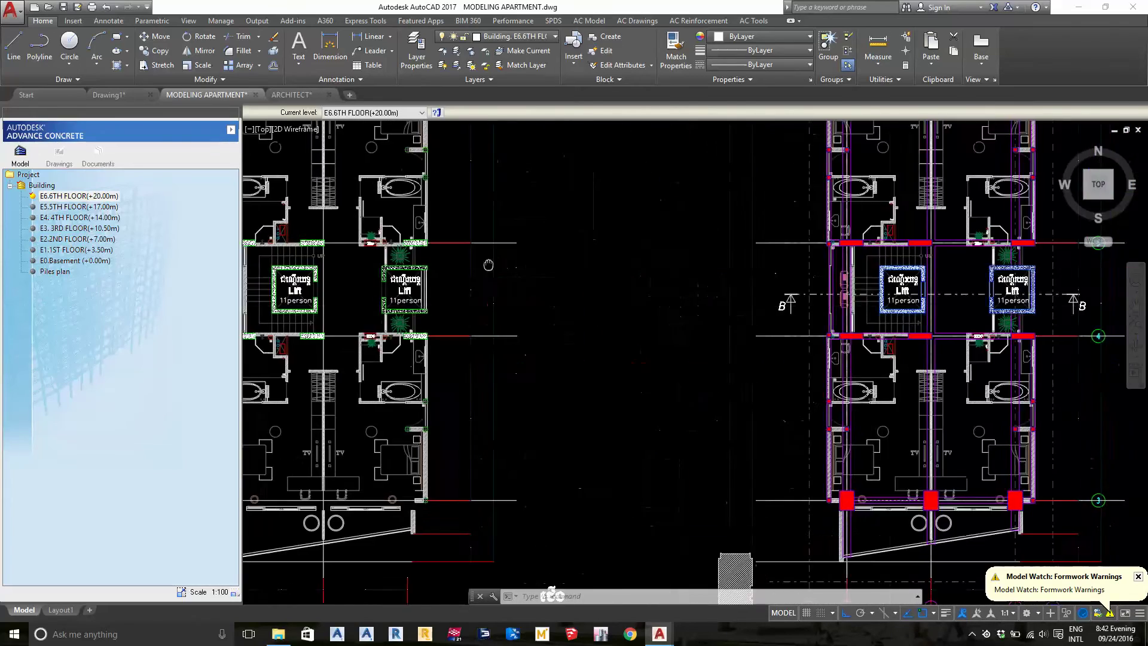
scroll(706, 335, up, 3)
scroll(725, 302, up, 5)
scroll(744, 310, down, 3)
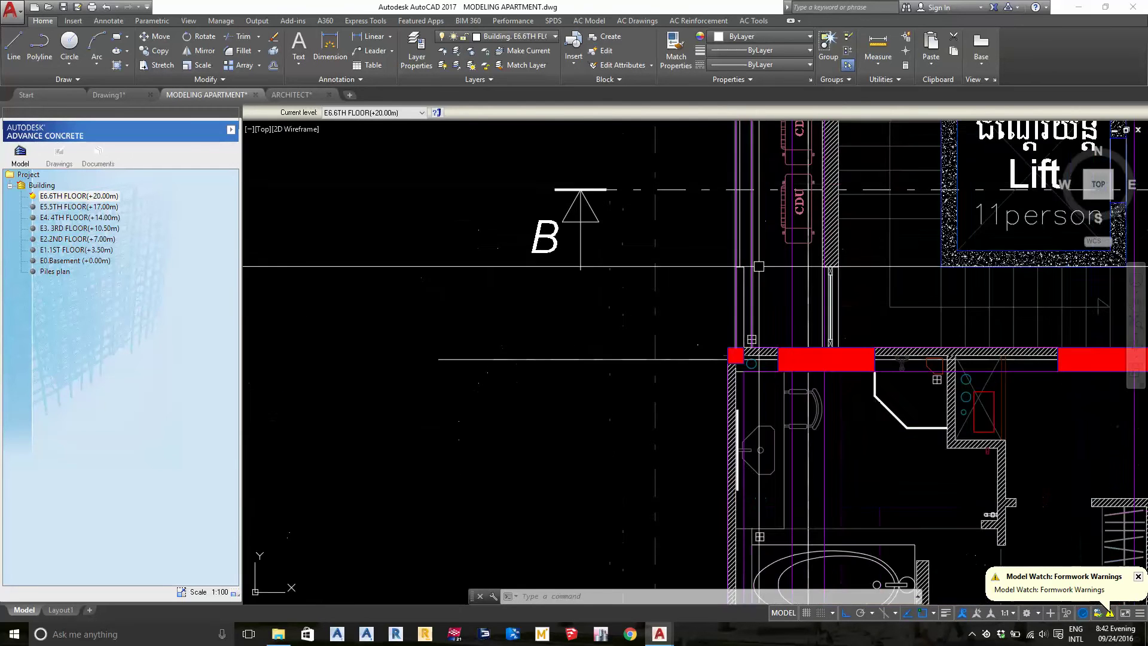
- Select the red concrete column at the bathroom wall corner
mouse_move(657, 299)
middle_down()
mouse_move(627, 191)
mouse_move(658, 359)
middle_up()
scroll(597, 180, up, 3)
scroll(596, 145, up, 2)
scroll(595, 146, down, 3)
scroll(666, 375, up, 3)
scroll(747, 403, up, 6)
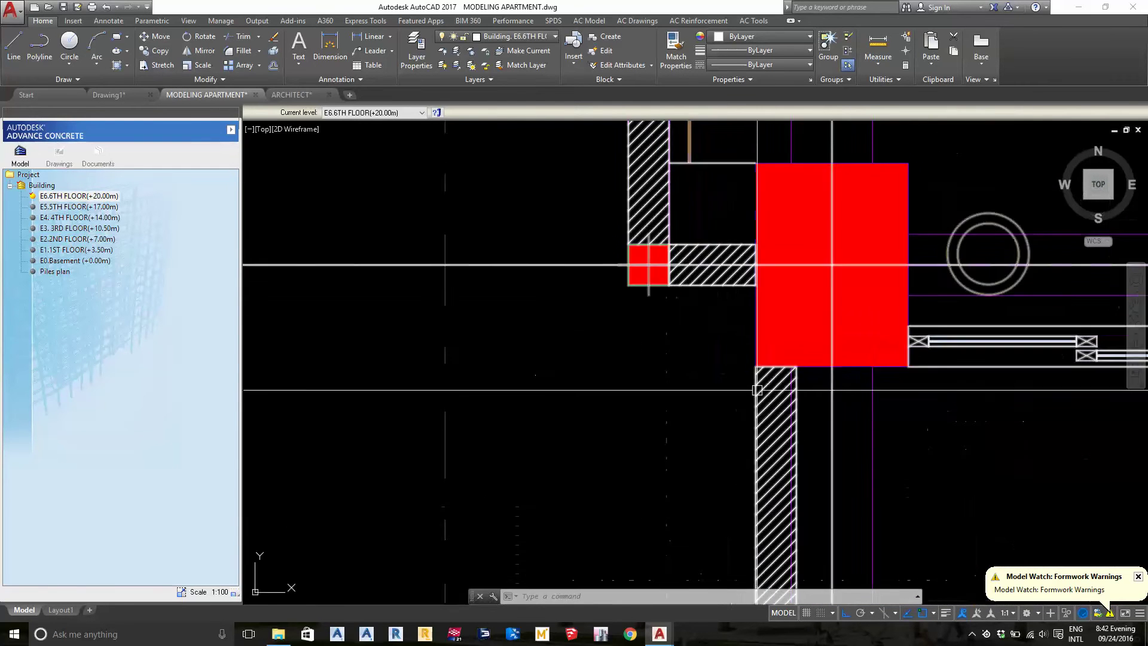
click(857, 321)
- Cancel the DRAWORDER command and clear the column selection
middle_drag(858, 321, 847, 345)
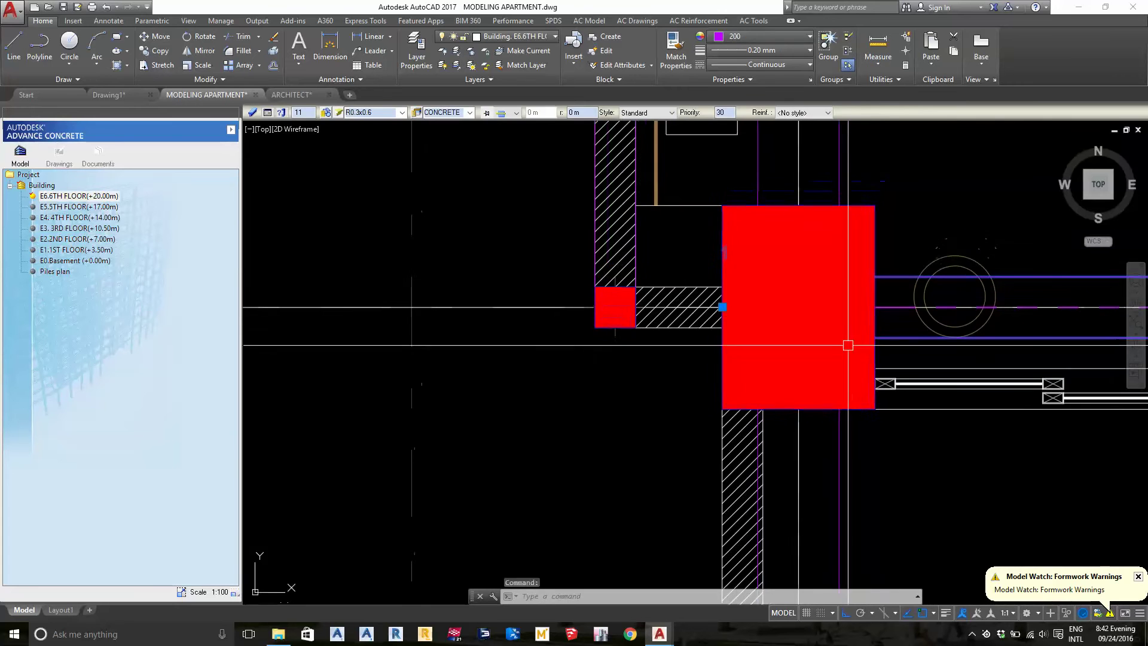
scroll(633, 269, up, 4)
key(Escape)
key(Escape)
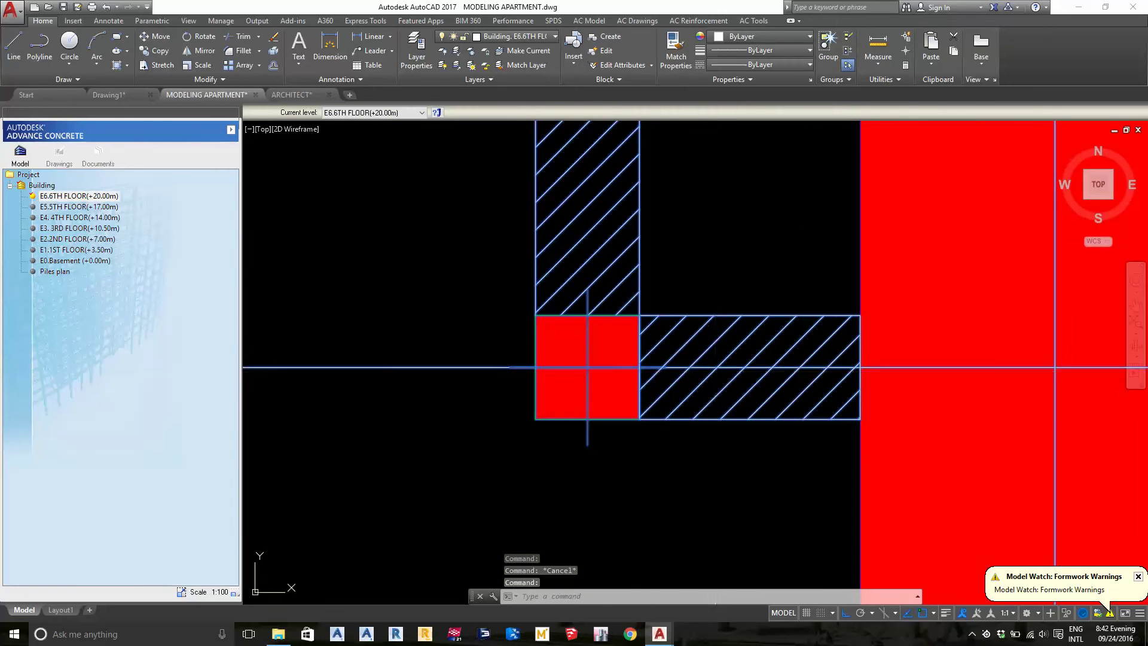
text(dr)
key(Return)
key(Escape)
key(Escape)
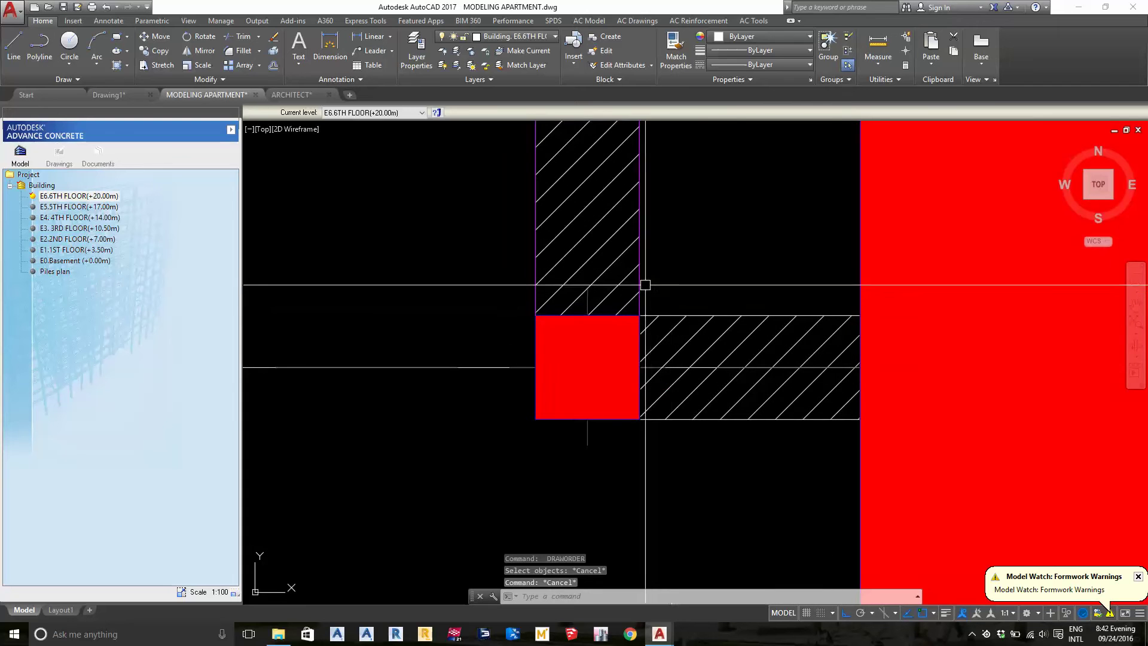
- Select and deselect the vertical wall, then show the AC Model structural tools
click(643, 281)
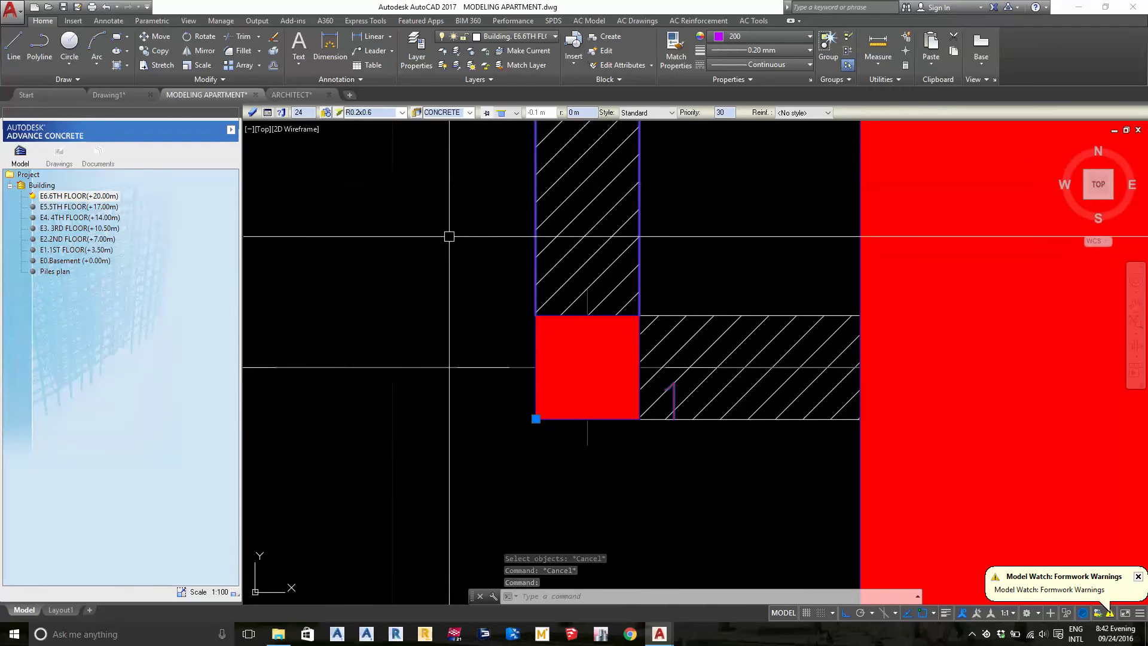
right_click(424, 236)
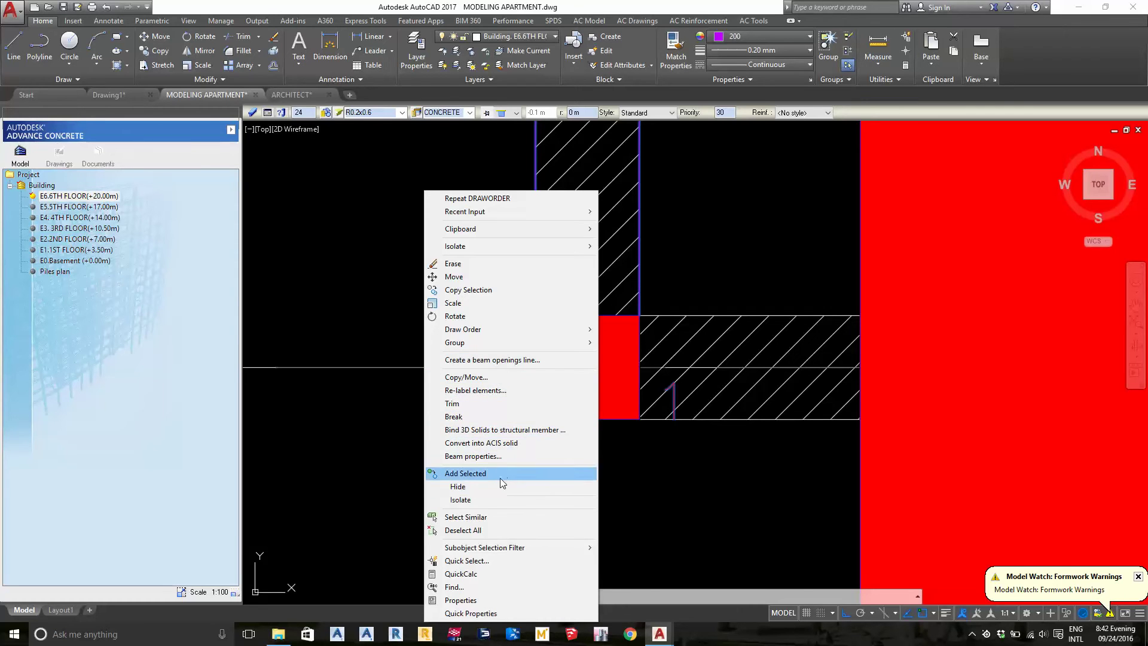
click(353, 309)
key(Escape)
key(Escape)
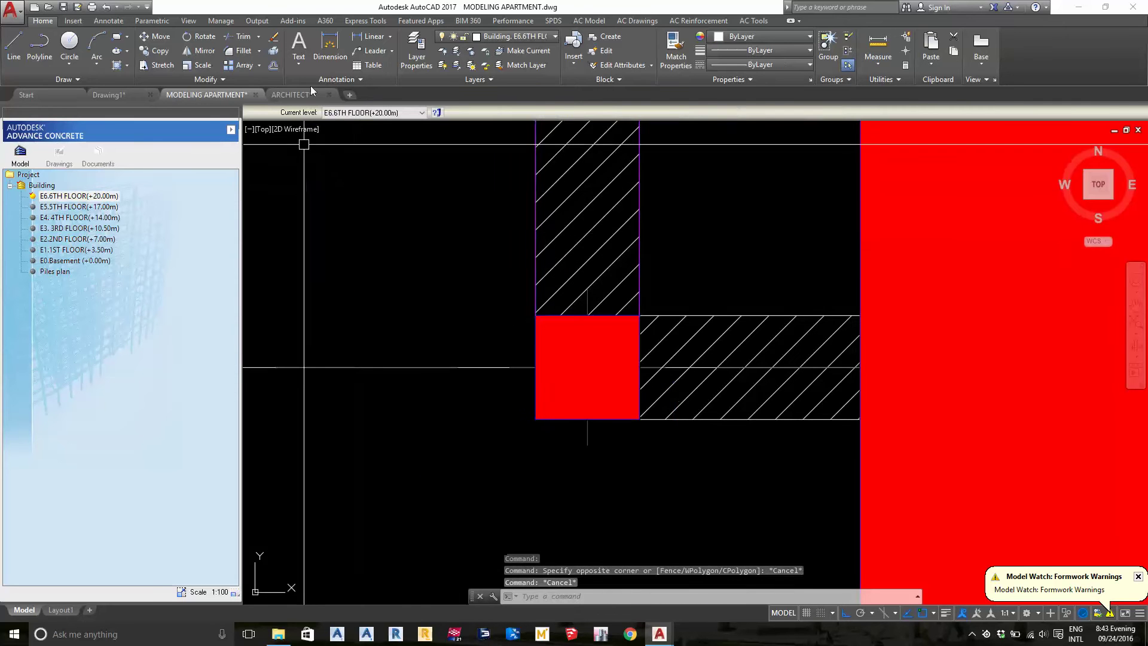
click(589, 20)
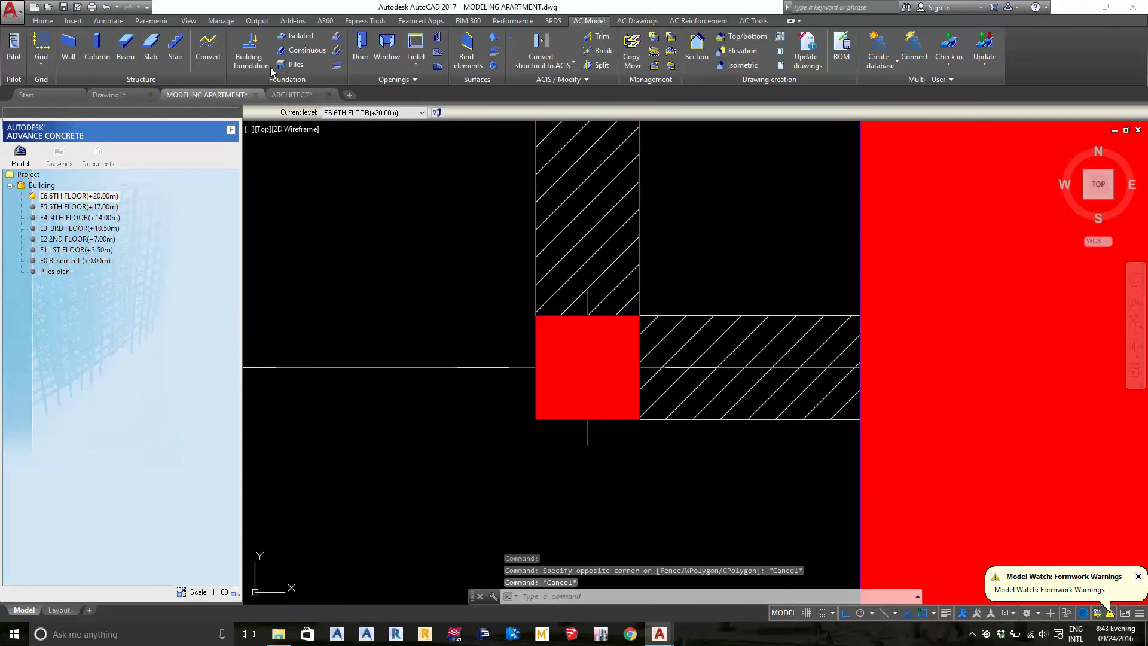
click(125, 48)
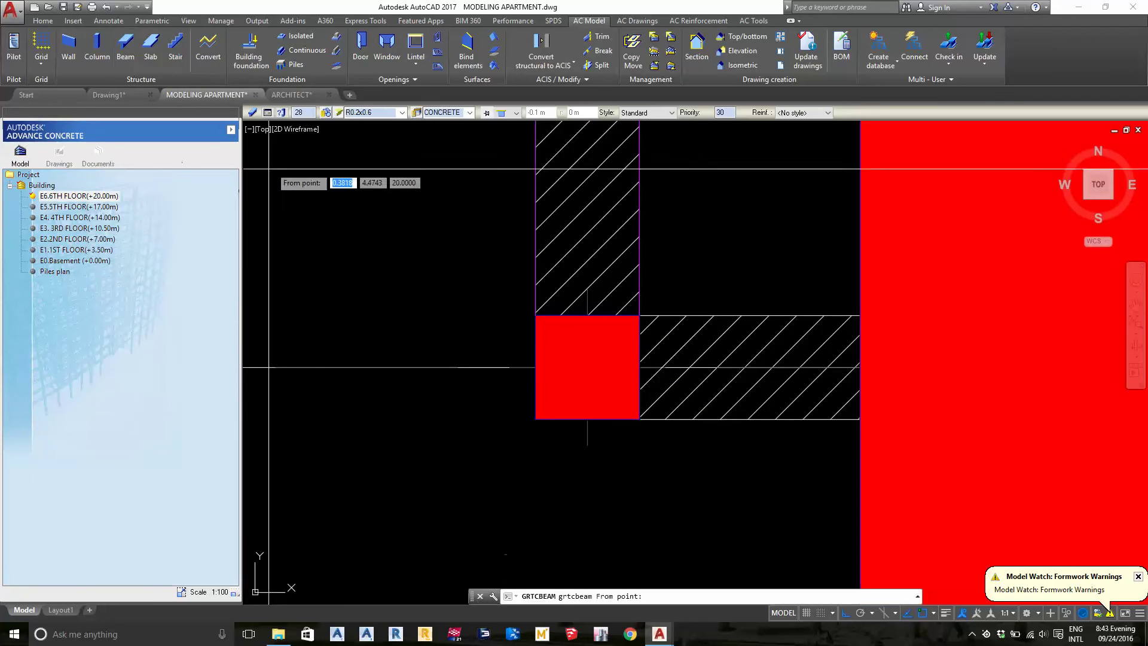
click(535, 419)
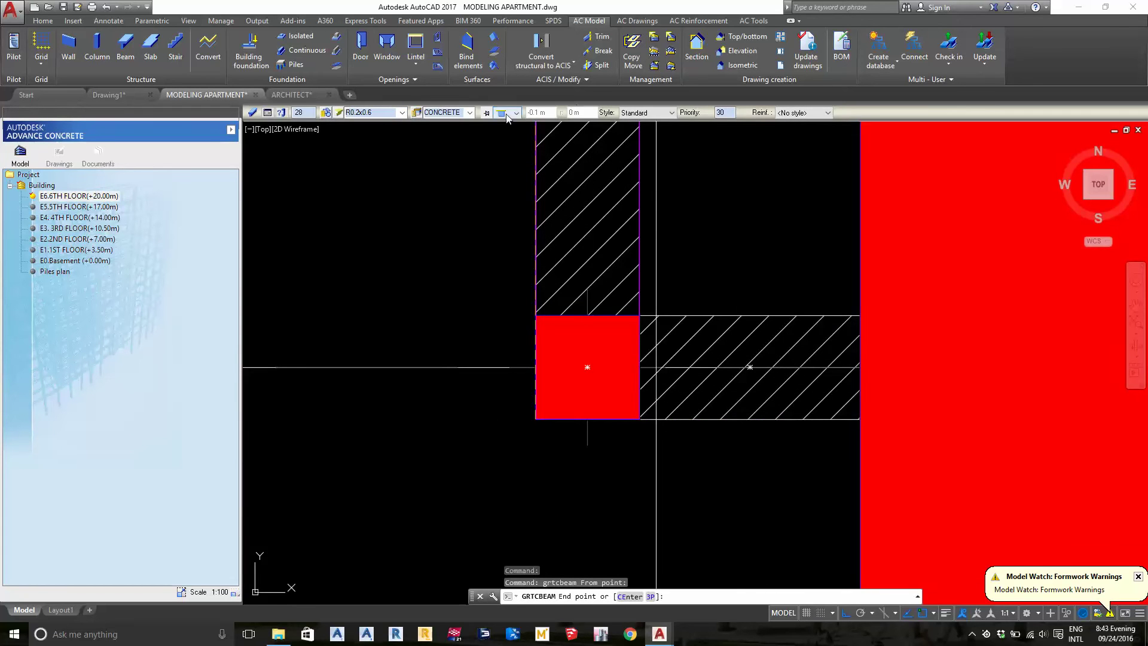
click(500, 146)
scroll(341, 227, down, 2)
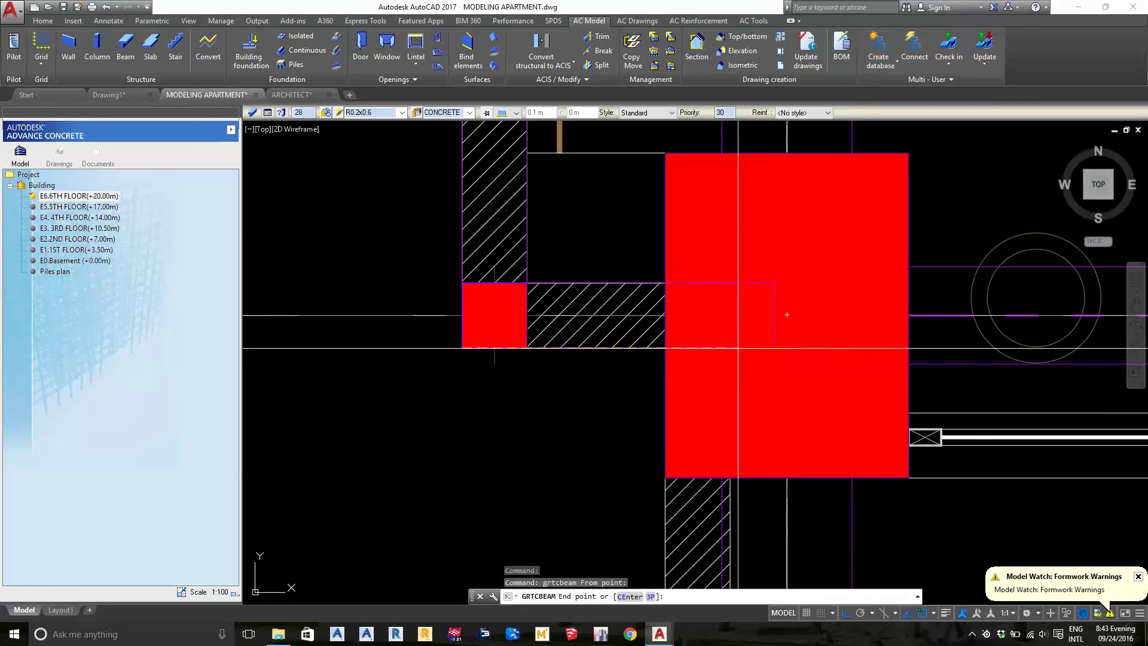
key(Return)
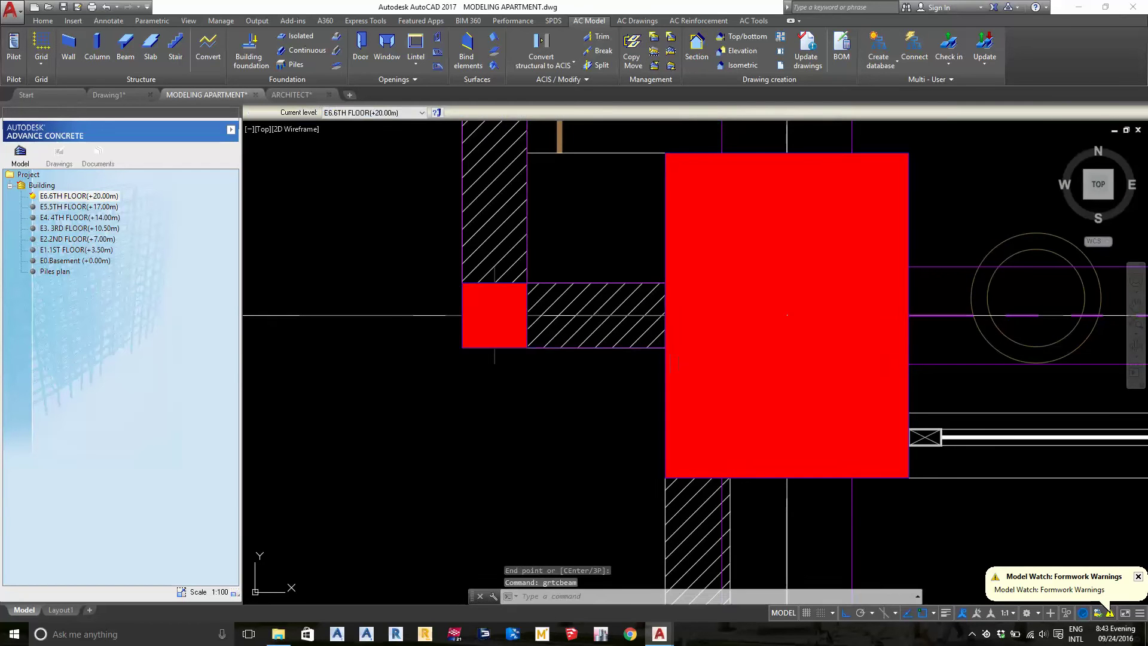
scroll(592, 405, down, 2)
scroll(636, 436, down, 4)
middle_drag(709, 236, 709, 339)
scroll(709, 339, down, 2)
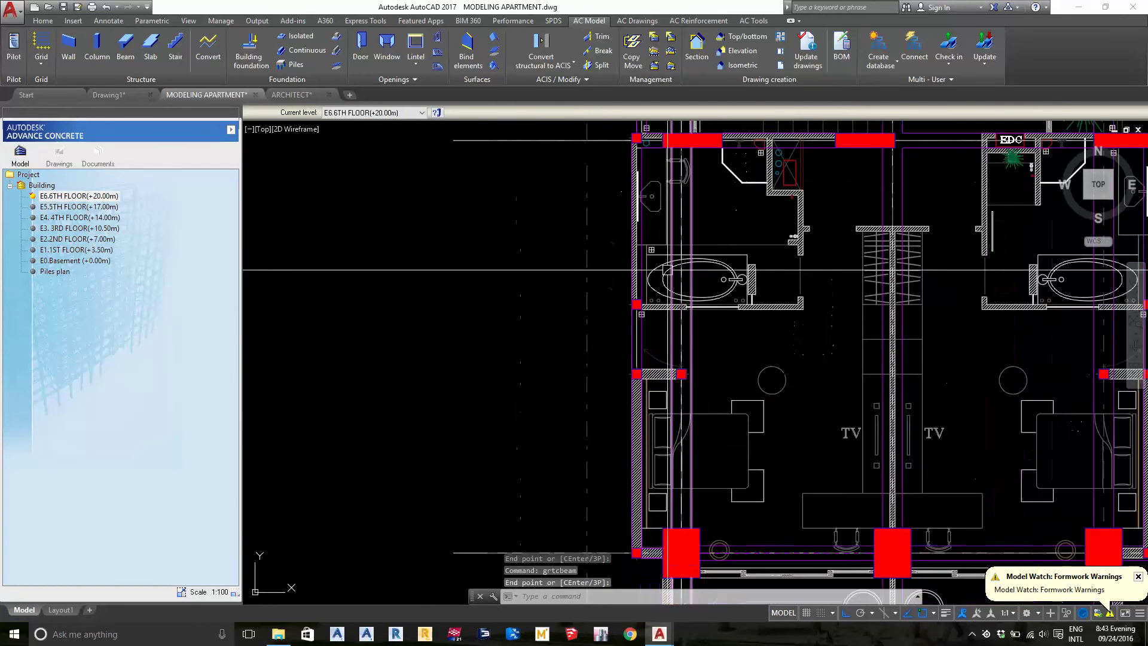
middle_drag(669, 150, 652, 378)
scroll(661, 183, up, 3)
scroll(652, 378, down, 2)
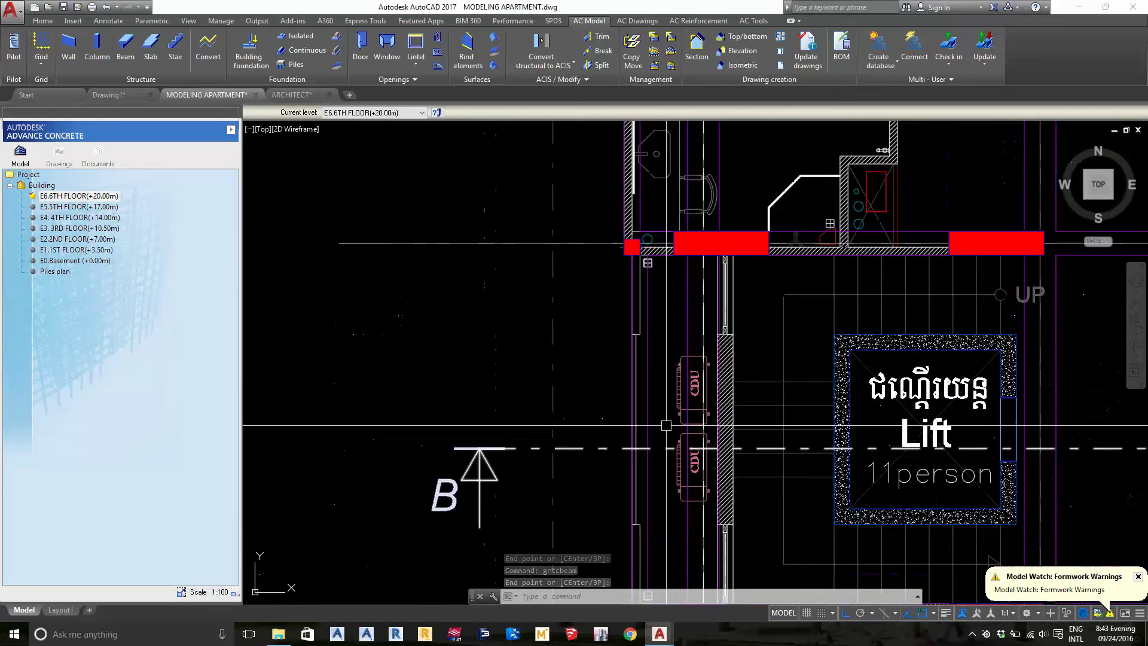
middle_drag(652, 335, 634, 443)
middle_drag(633, 299, 616, 454)
scroll(611, 453, up, 3)
scroll(611, 453, up, 3)
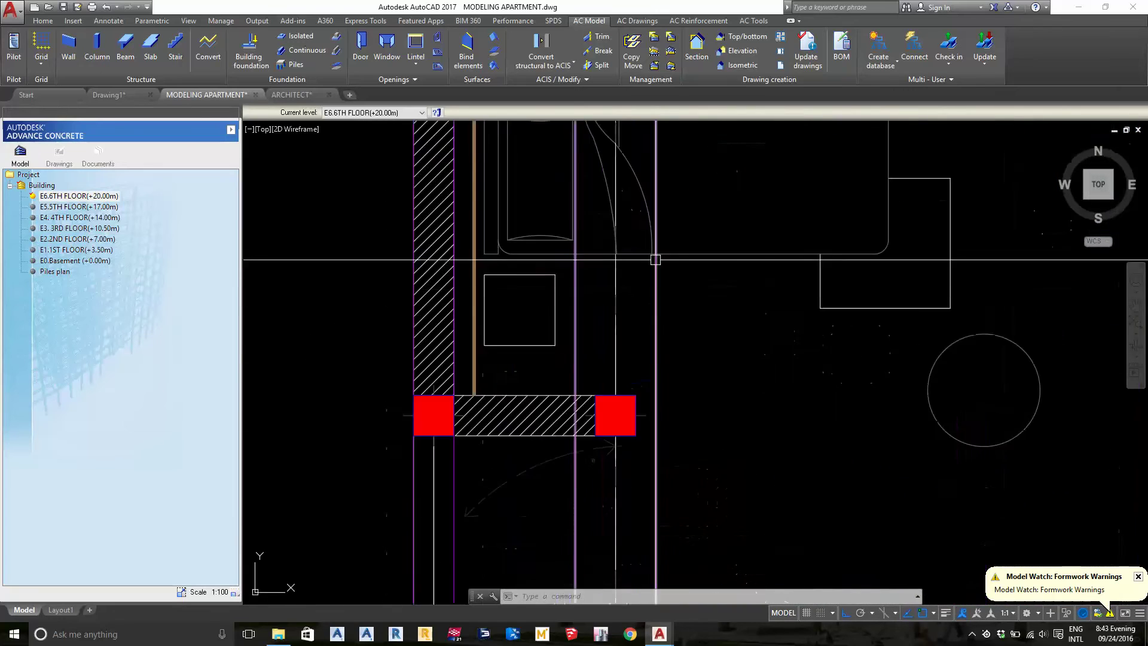
scroll(654, 256, down, 5)
scroll(653, 256, up, 2)
scroll(770, 427, down, 3)
scroll(770, 426, up, 3)
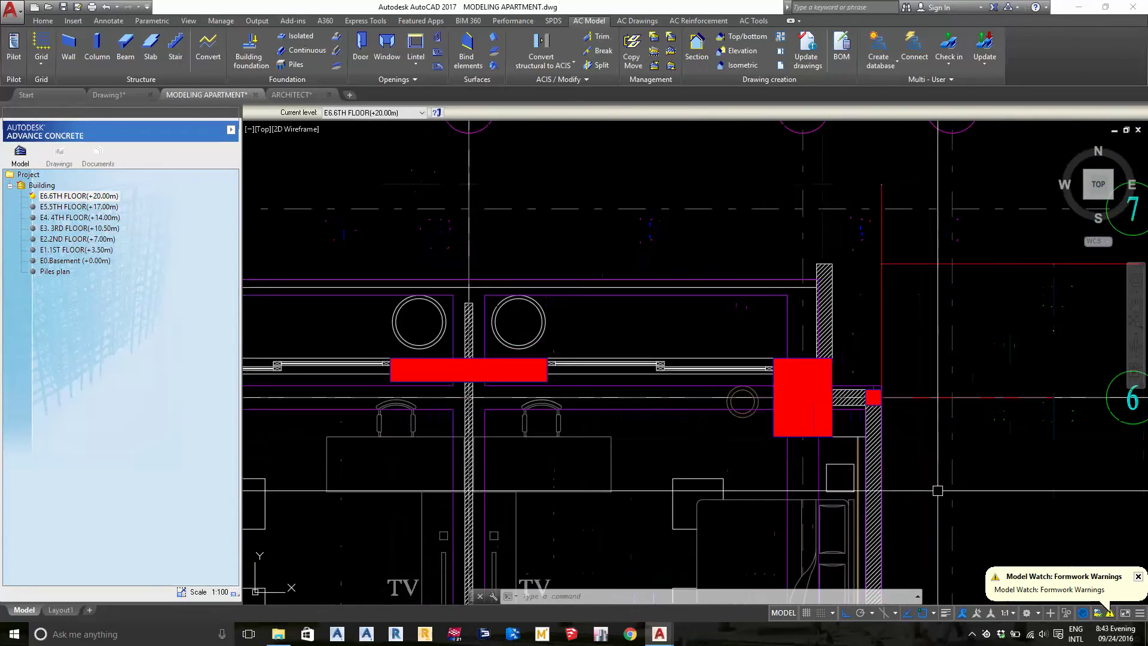
middle_drag(770, 426, 735, 178)
scroll(873, 511, down, 3)
scroll(873, 511, up, 3)
middle_drag(873, 512, 873, 370)
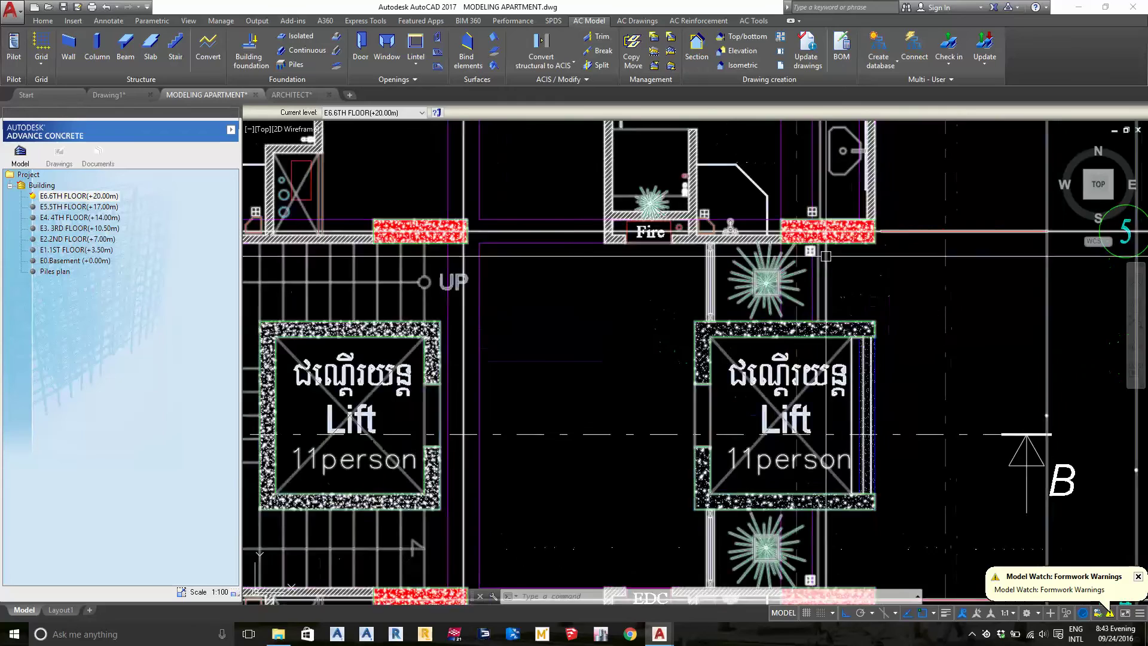
scroll(926, 263, up, 3)
scroll(837, 359, down, 2)
middle_drag(804, 335, 804, 184)
scroll(804, 185, down, 3)
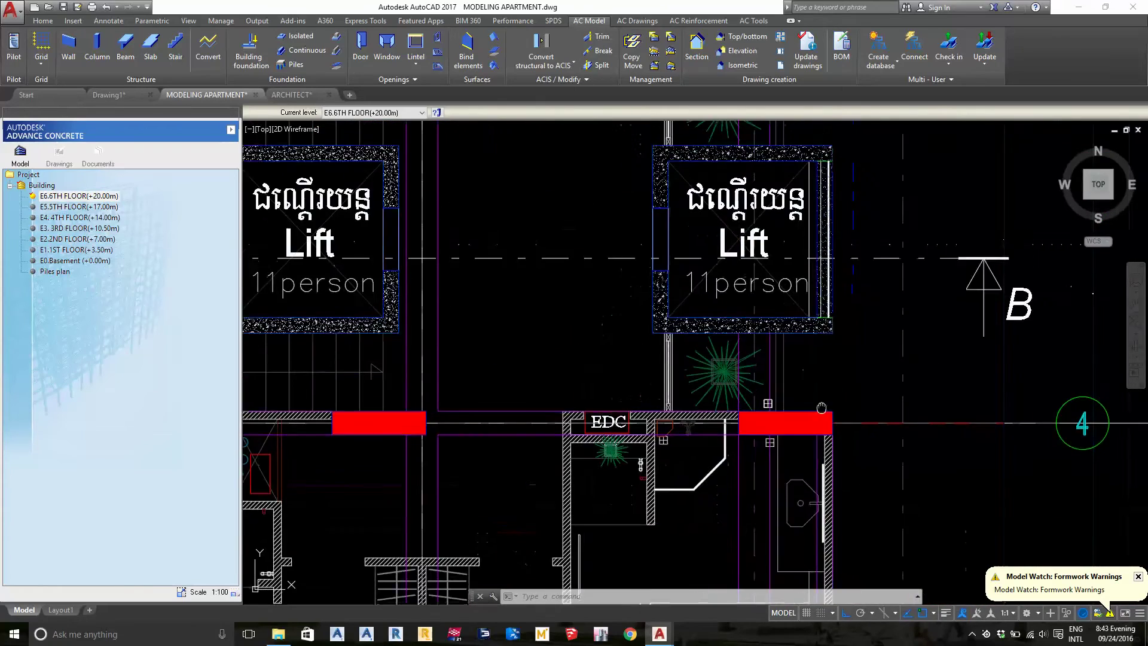
scroll(804, 184, up, 3)
scroll(777, 299, down, 3)
middle_drag(763, 447, 763, 336)
scroll(763, 336, up, 3)
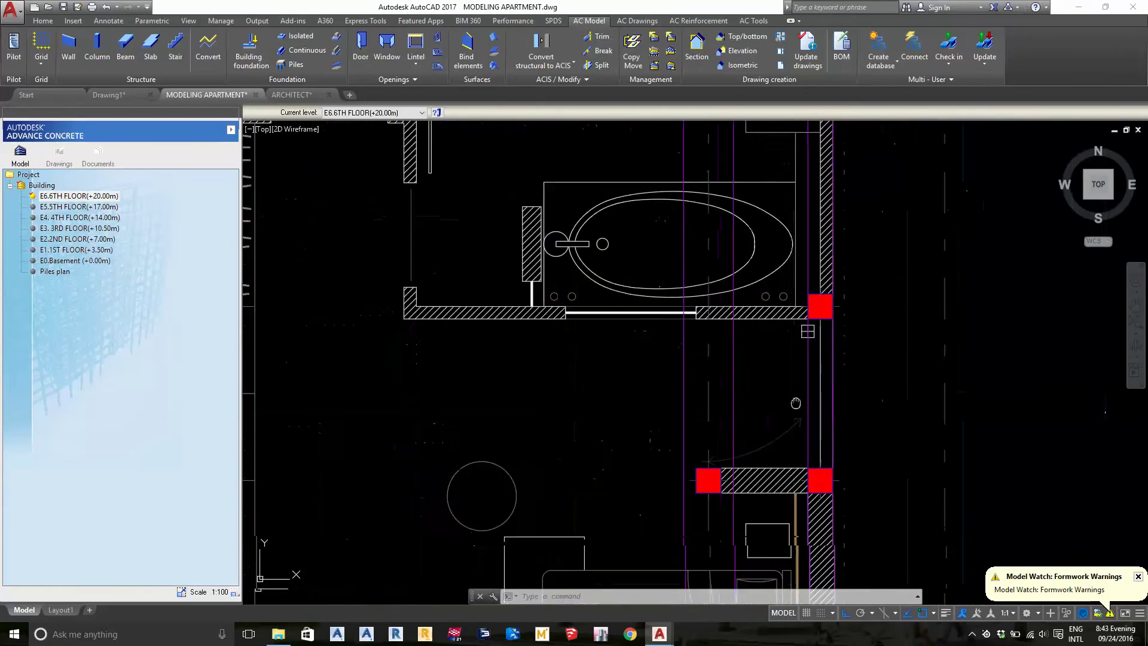
scroll(764, 336, down, 2)
mouse_move(752, 580)
middle_down()
mouse_move(777, 362)
mouse_move(961, 332)
middle_up()
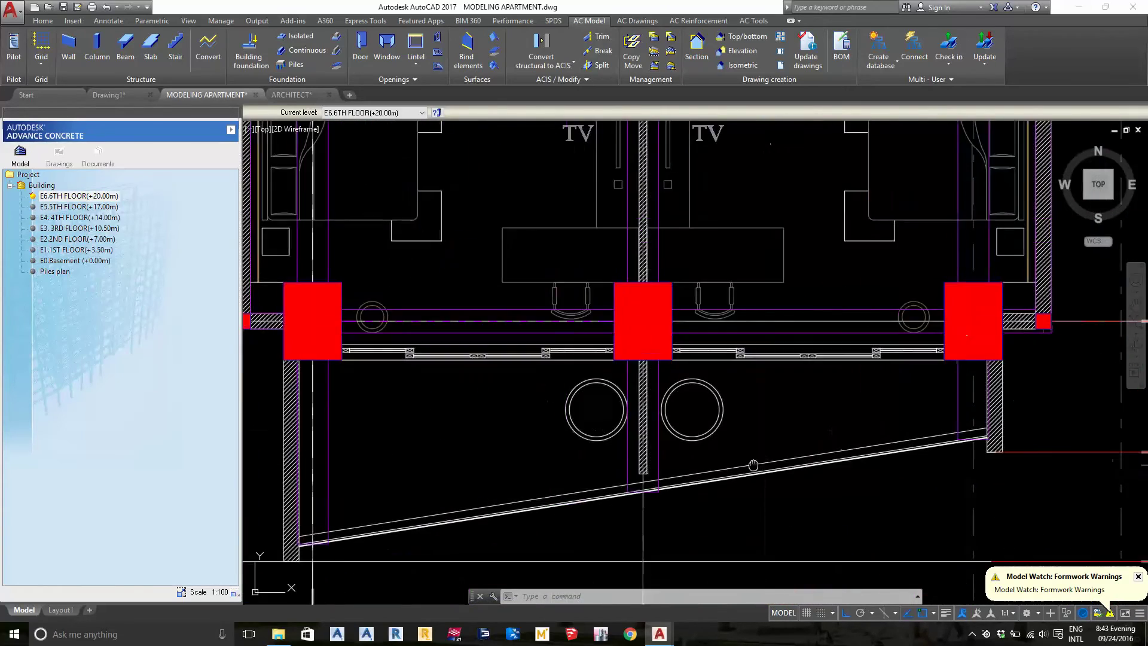
middle_drag(598, 335, 837, 244)
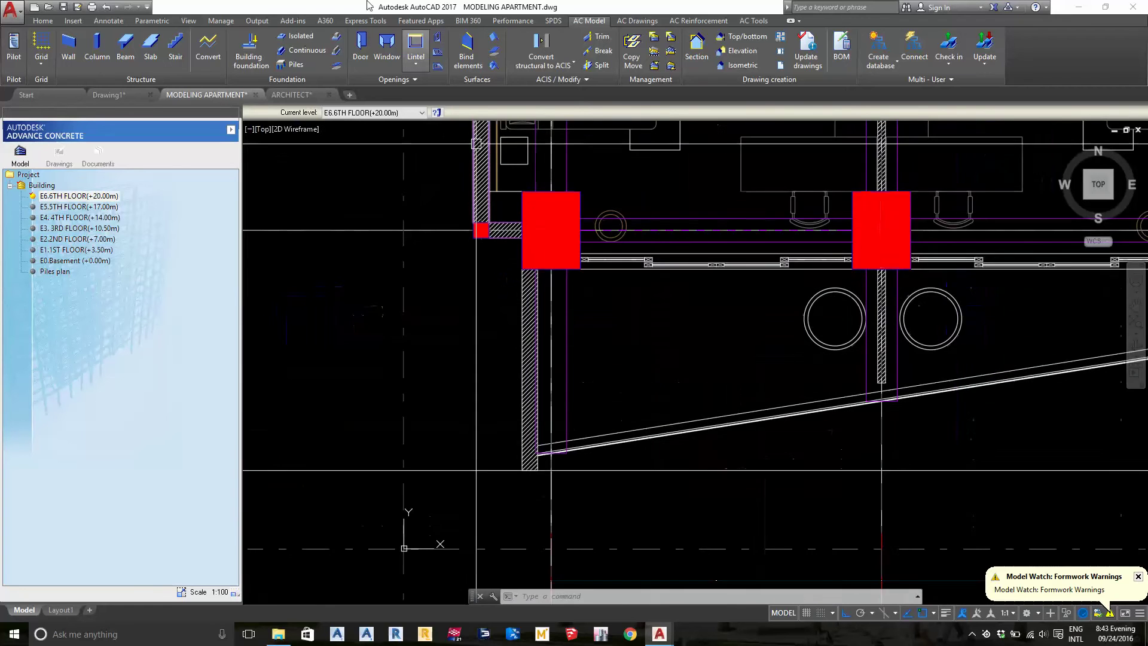
click(126, 40)
scroll(529, 532, up, 4)
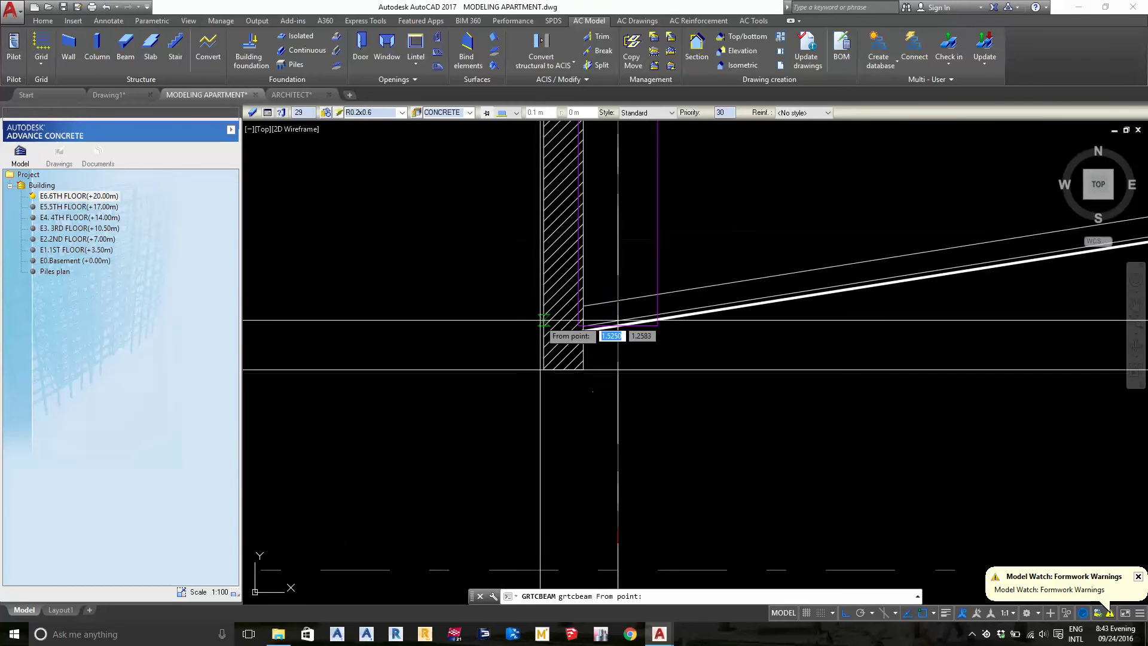
scroll(661, 341, down, 3)
middle_drag(661, 341, 410, 402)
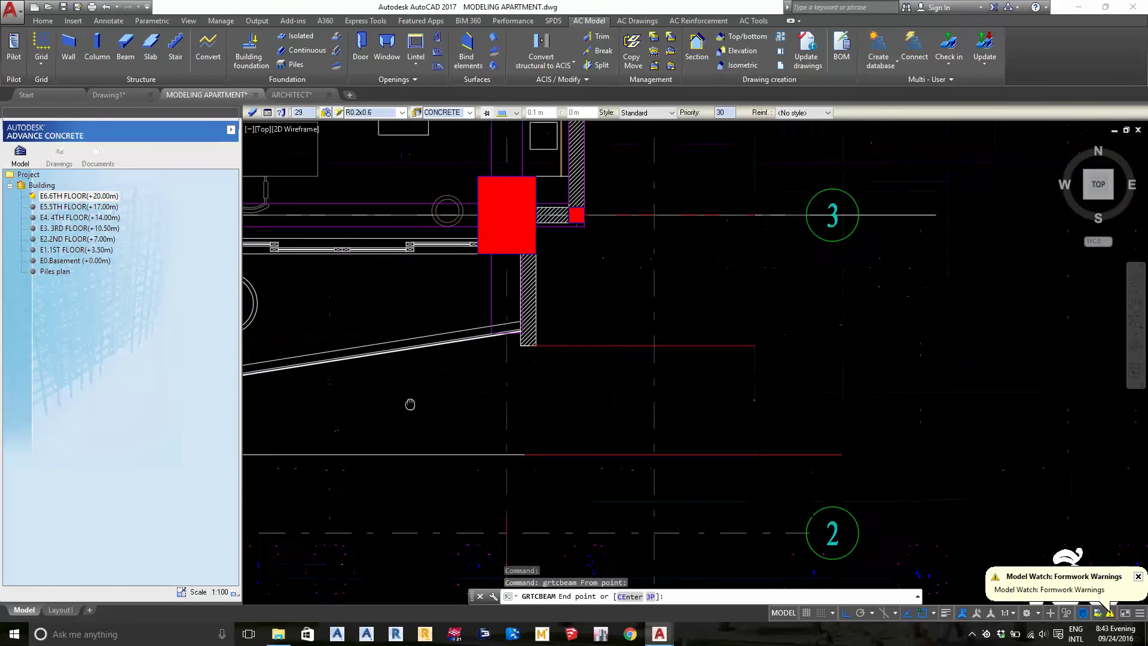
scroll(512, 359, up, 4)
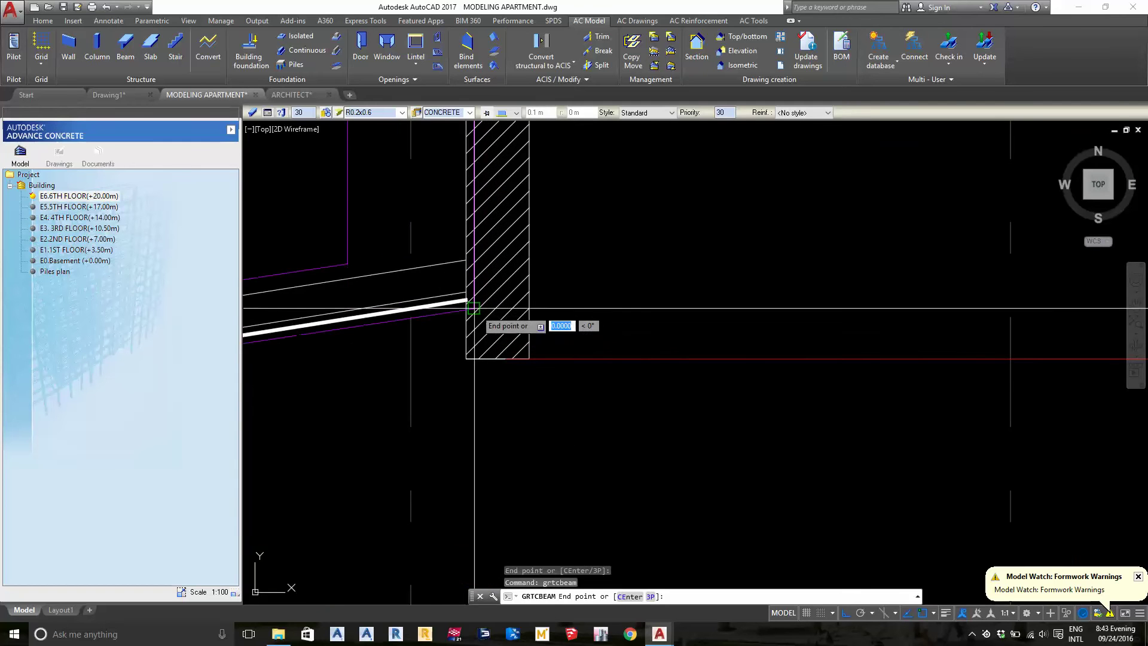
click(473, 308)
scroll(321, 379, down, 3)
scroll(697, 333, up, 5)
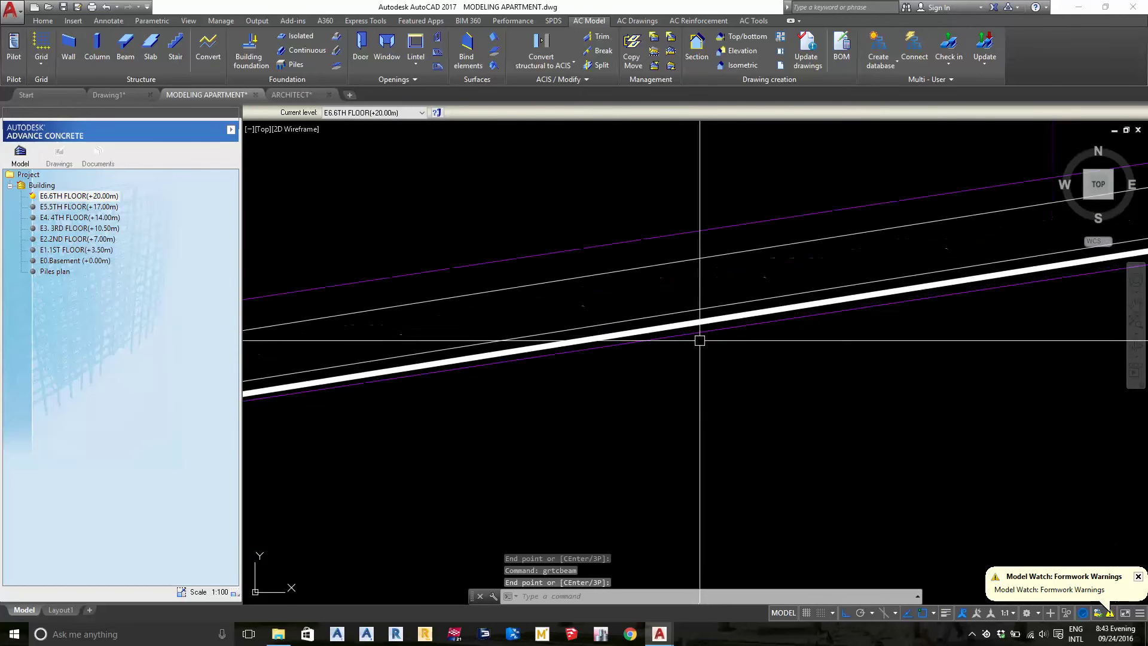
click(699, 340)
scroll(675, 357, up, 5)
key(Return)
click(675, 357)
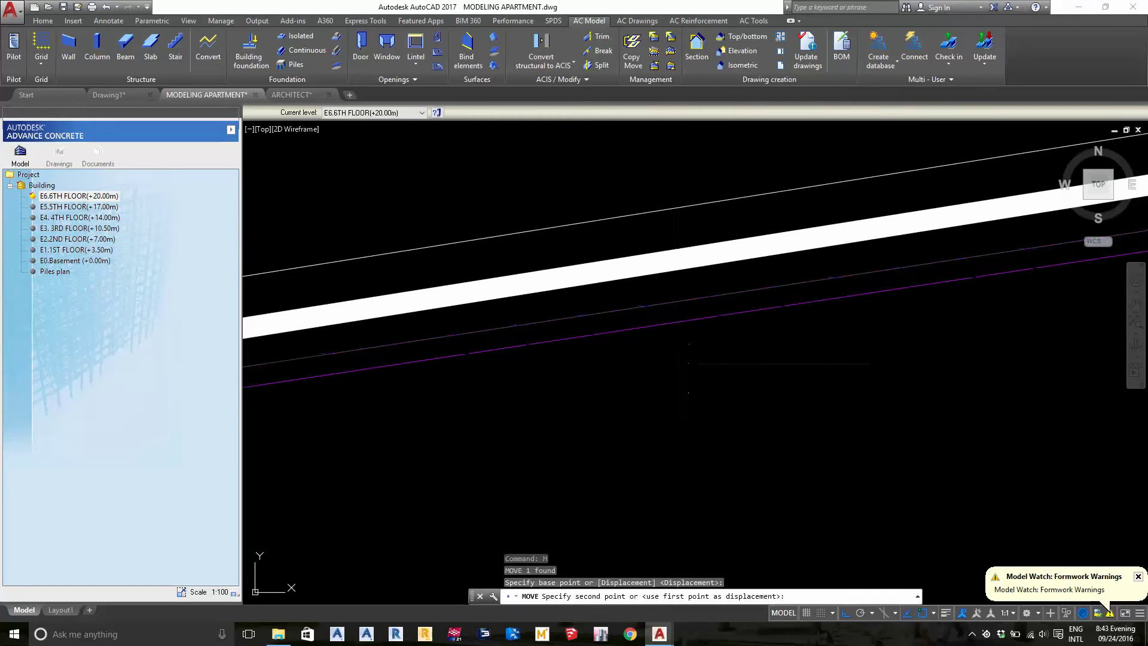
click(660, 353)
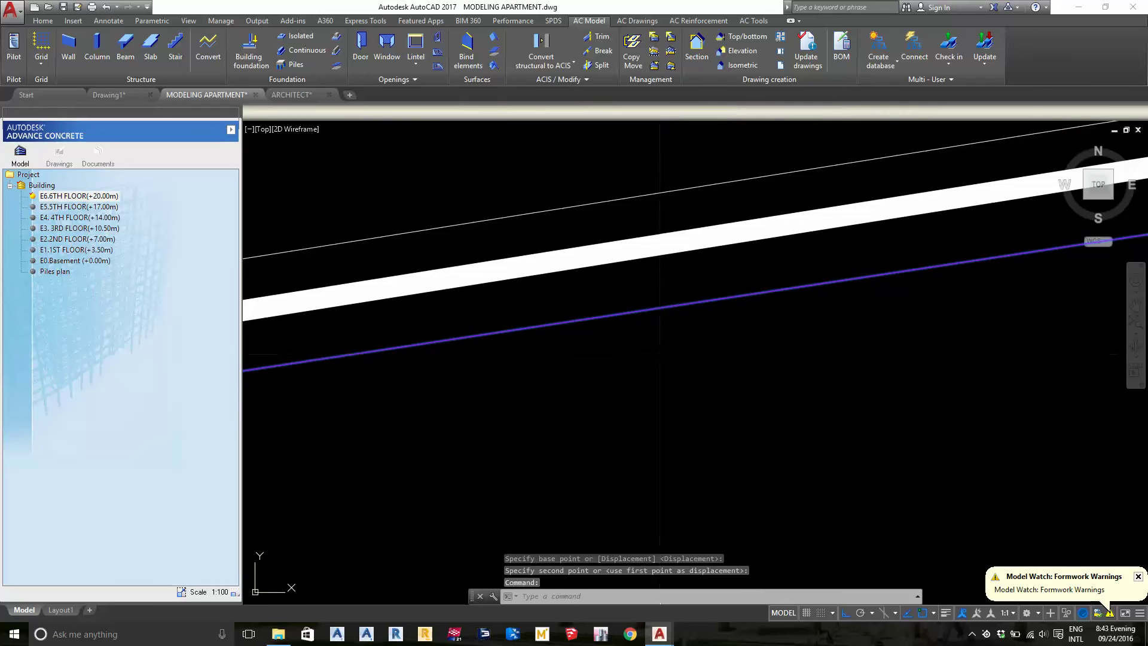
text(m)
key(Return)
click(661, 312)
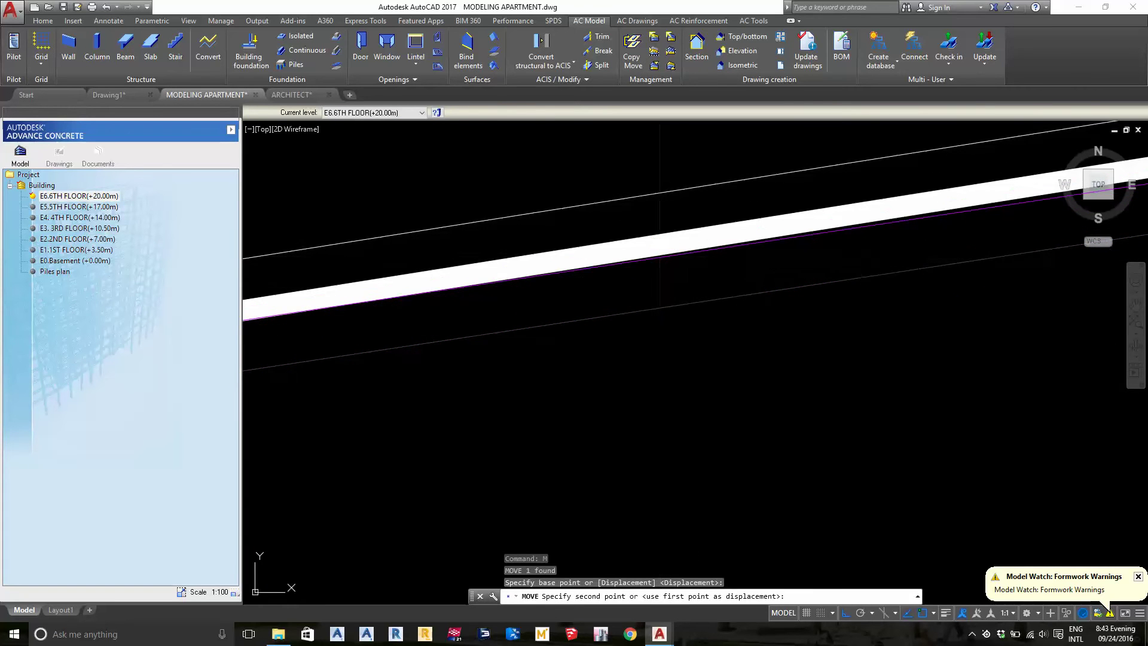
scroll(615, 282, down, 5)
click(572, 364)
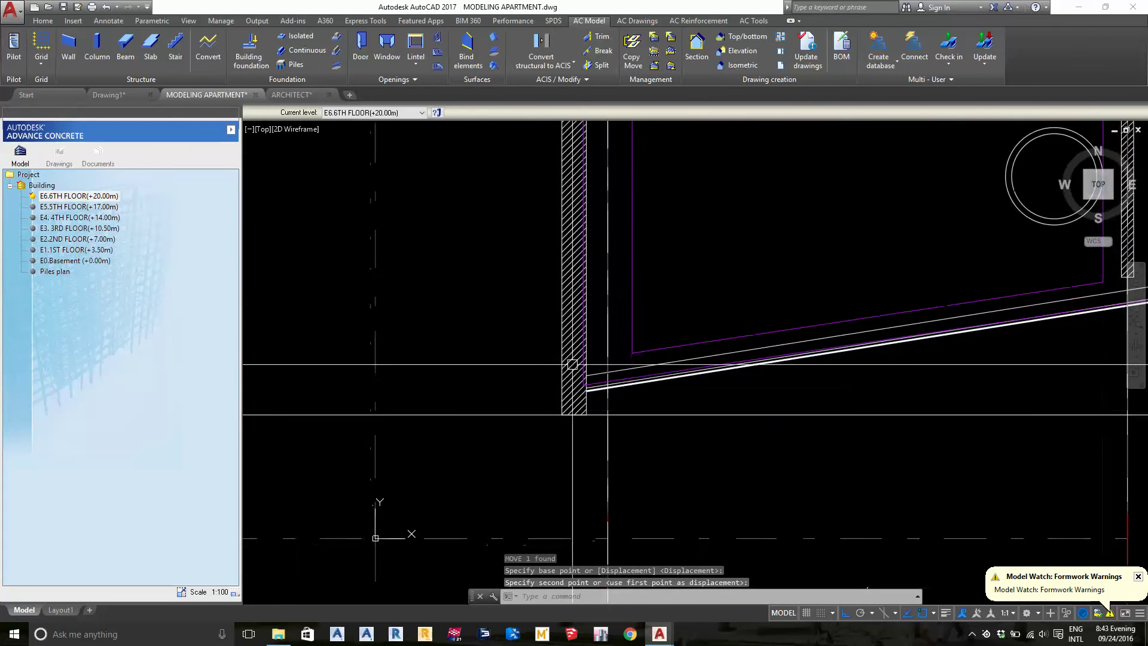
scroll(572, 364, up, 5)
click(574, 407)
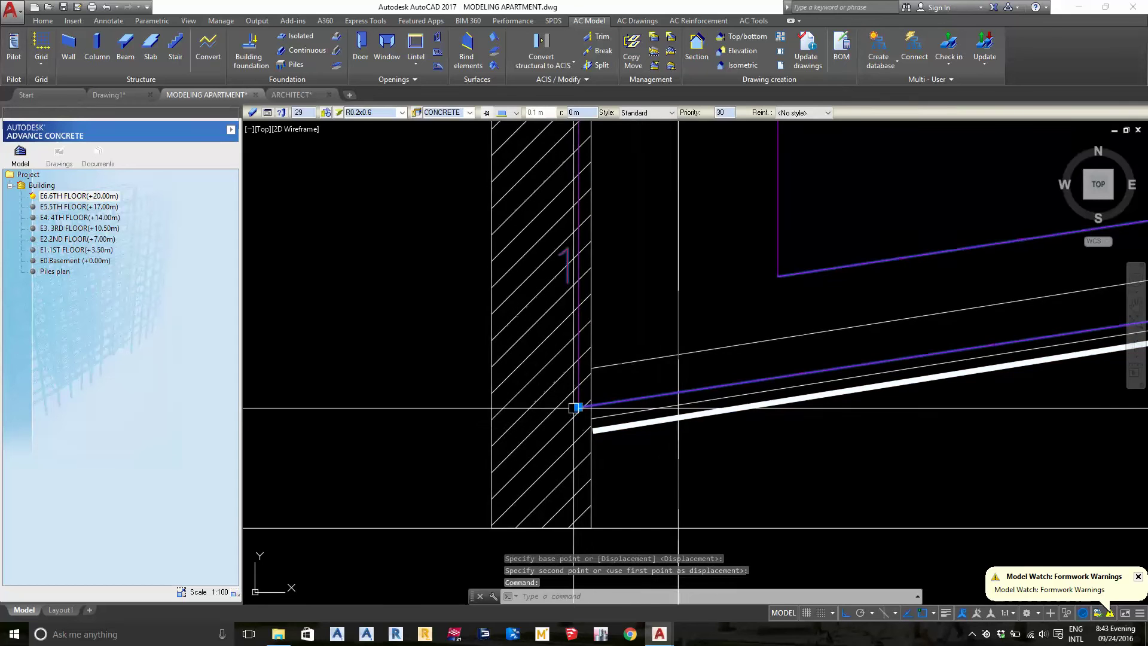
click(678, 399)
scroll(577, 398, up, 3)
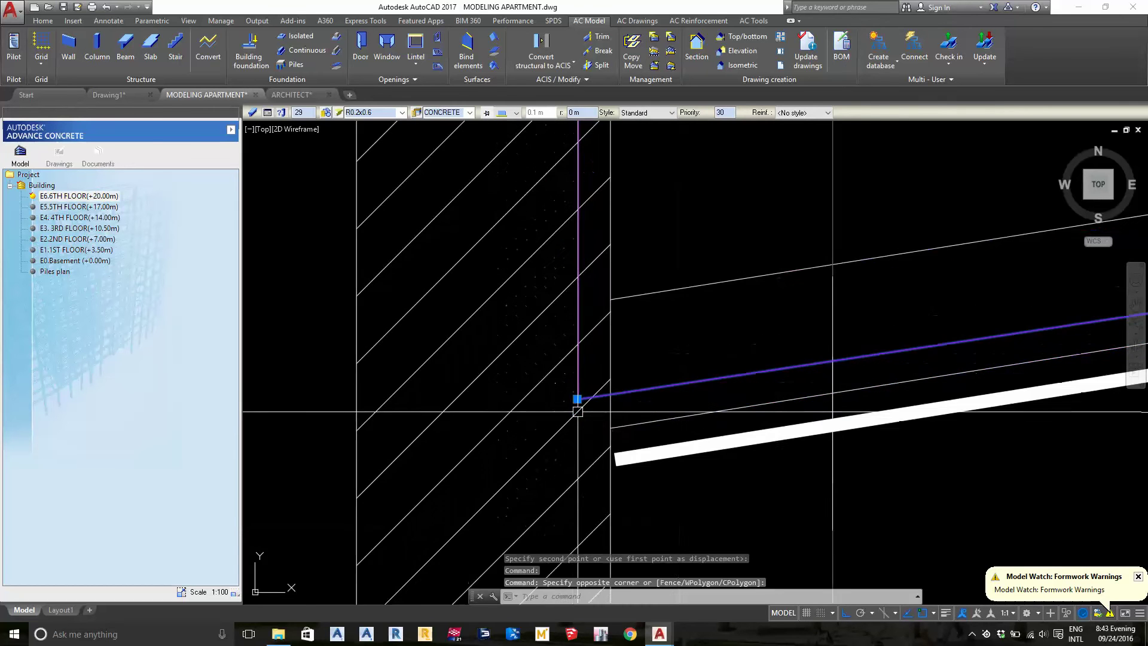
click(577, 398)
scroll(615, 422, down, 2)
scroll(634, 415, down, 4)
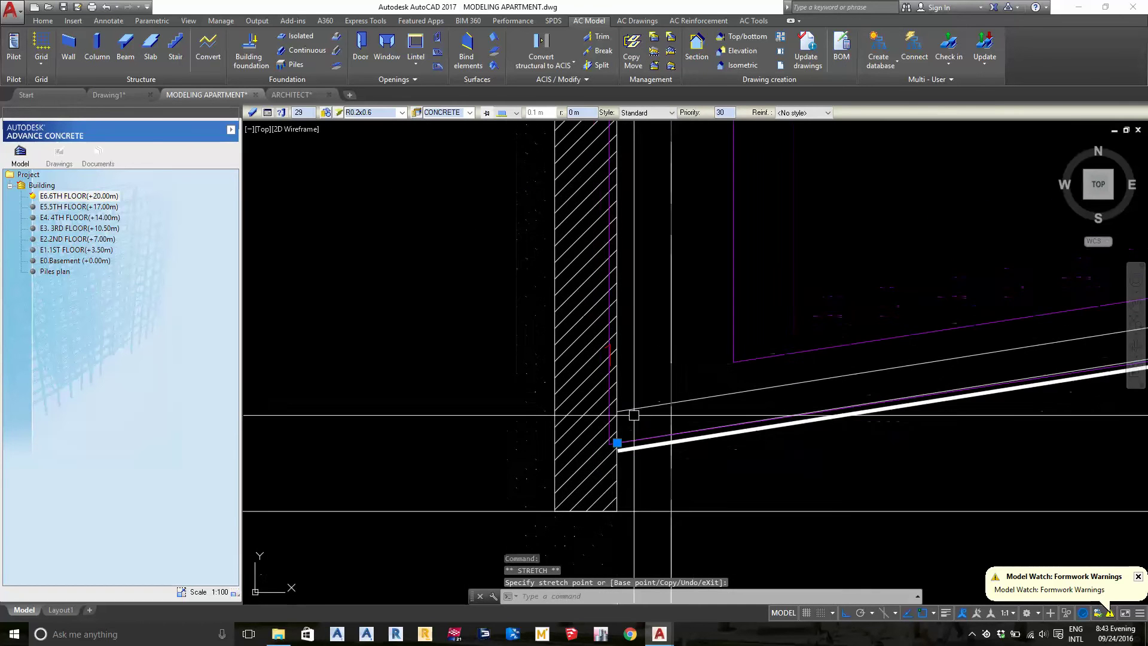
key(Escape)
scroll(769, 358, down, 5)
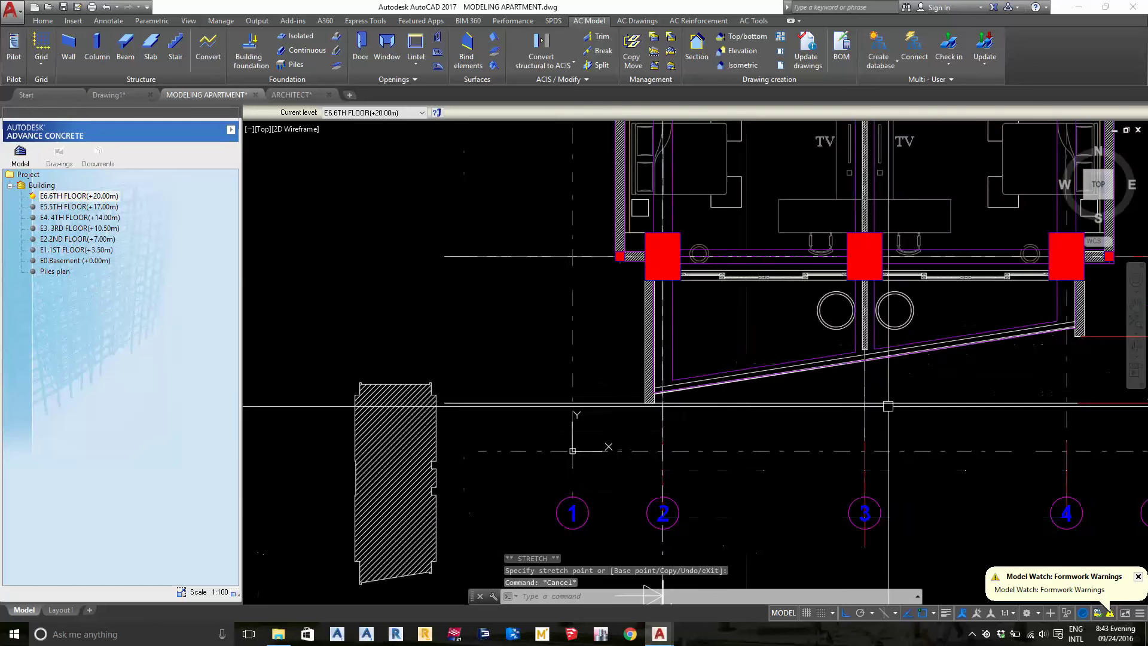
scroll(632, 355, up, 5)
scroll(798, 354, up, 1)
scroll(859, 354, up, 2)
scroll(854, 364, up, 2)
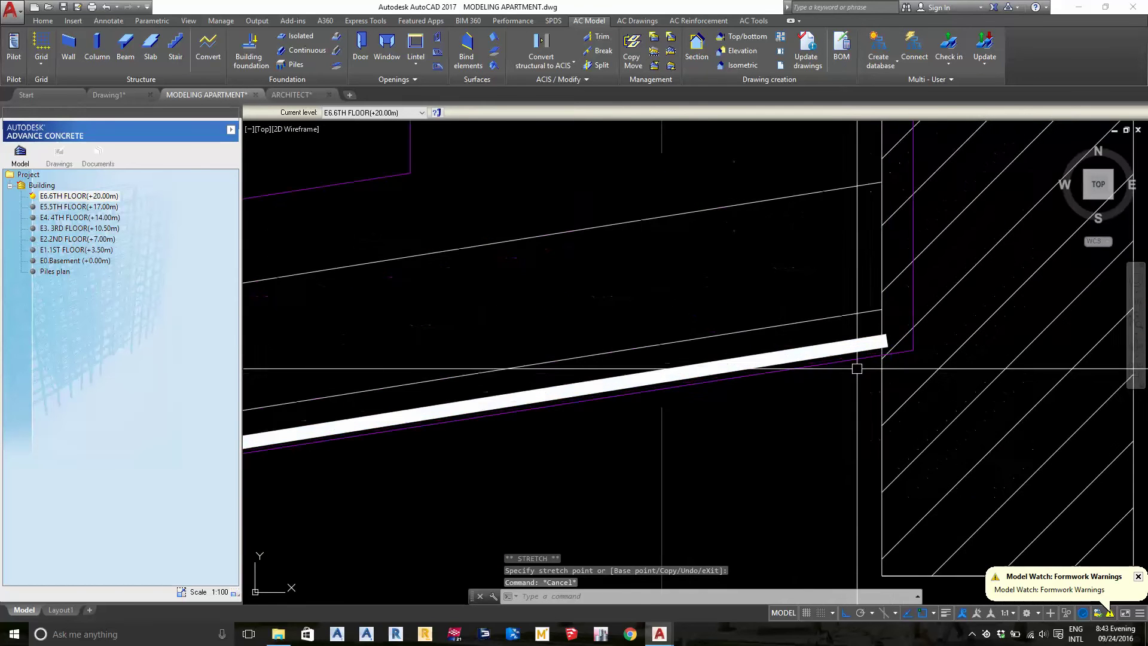
scroll(854, 411, down, 4)
scroll(836, 406, up, 2)
scroll(897, 425, up, 1)
scroll(974, 383, up, 1)
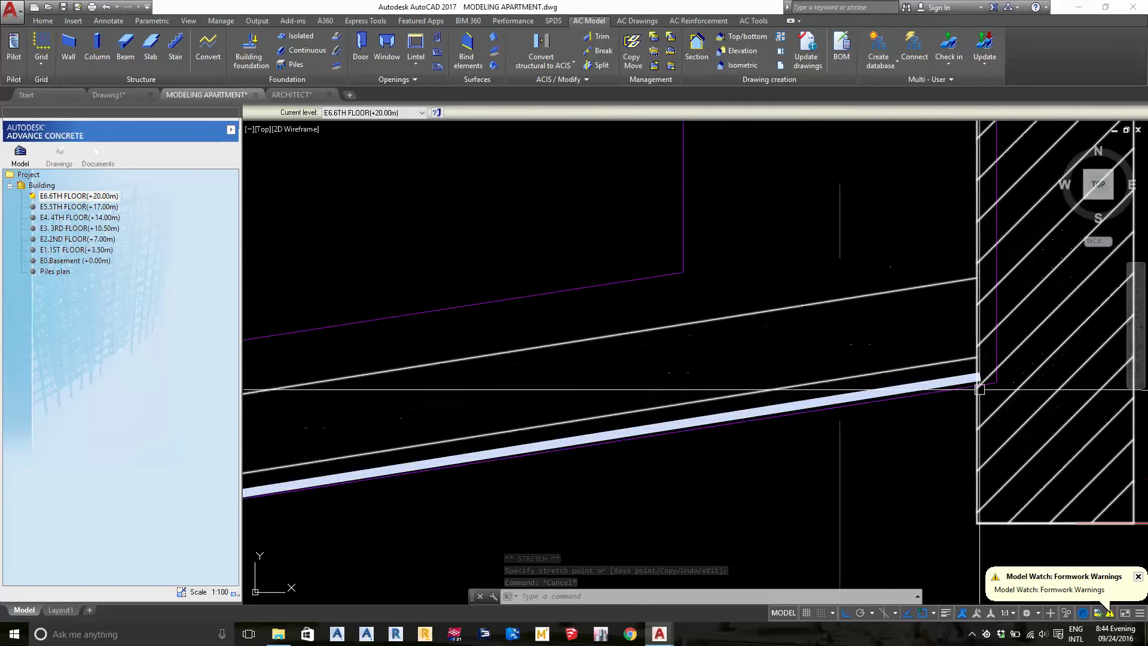
scroll(998, 382, up, 1)
click(998, 382)
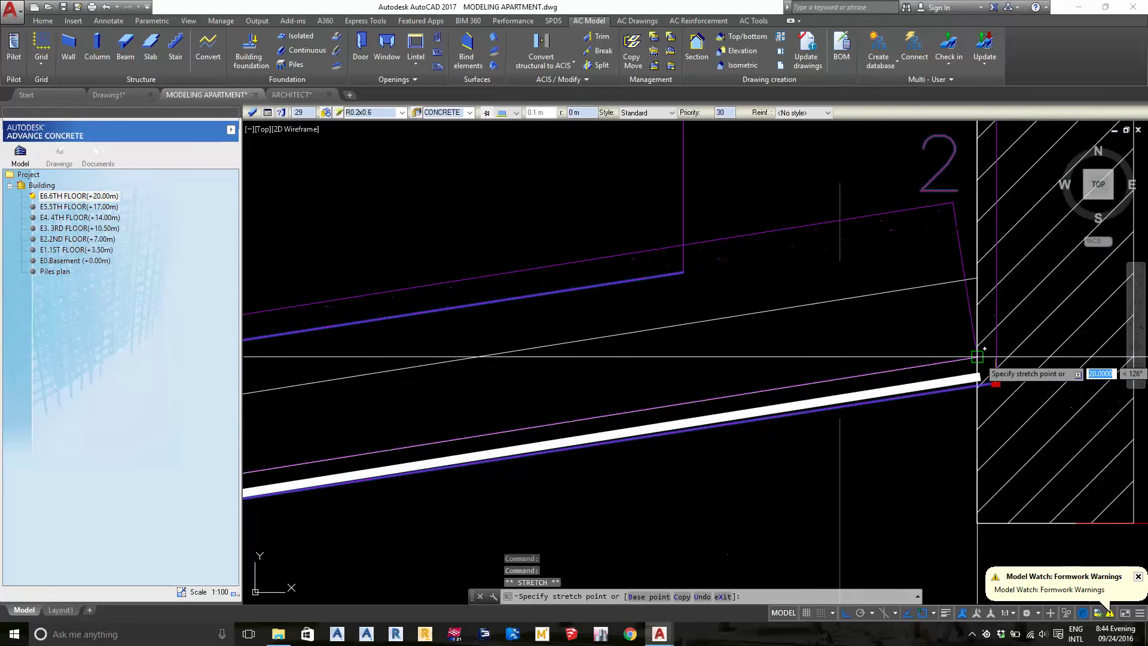
click(995, 382)
scroll(993, 392, down, 3)
key(Escape)
key(Escape)
scroll(989, 400, down, 2)
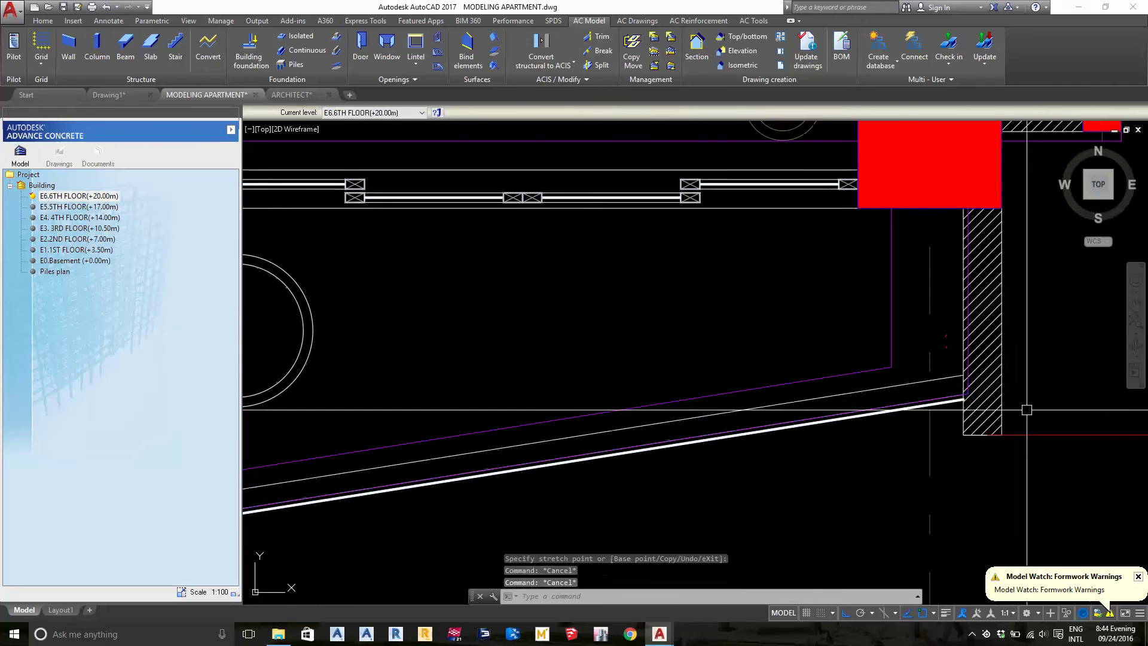
scroll(837, 388, down, 2)
scroll(684, 383, up, 2)
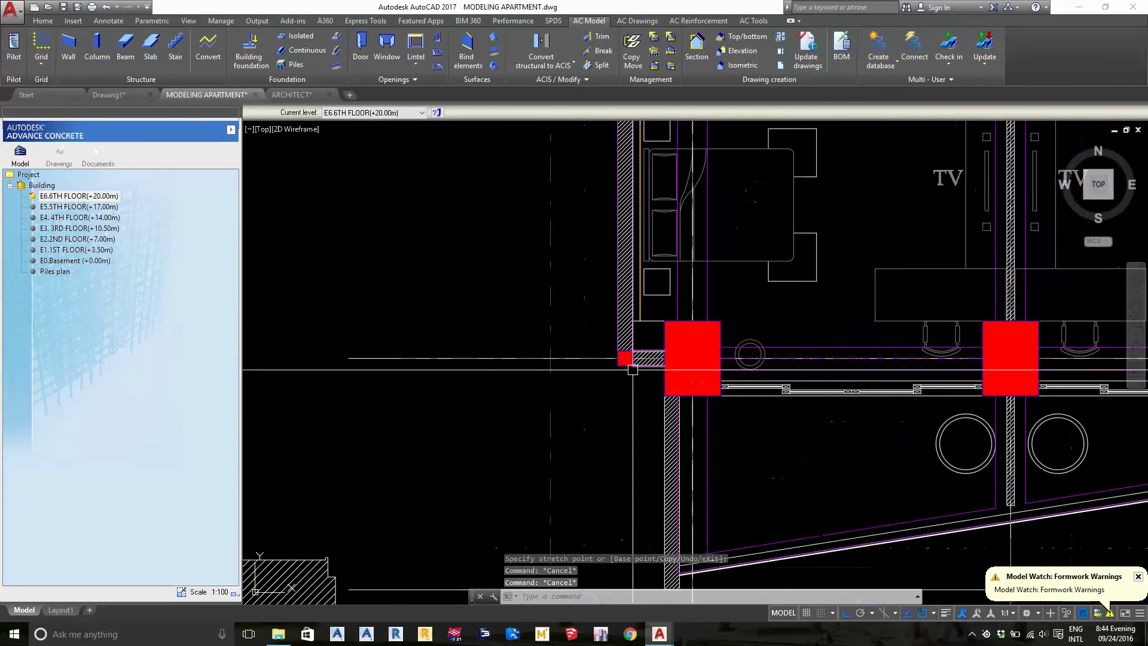
scroll(628, 358, down, 2)
mouse_move(628, 359)
middle_down()
mouse_move(764, 265)
mouse_move(737, 336)
middle_up()
scroll(726, 330, up, 4)
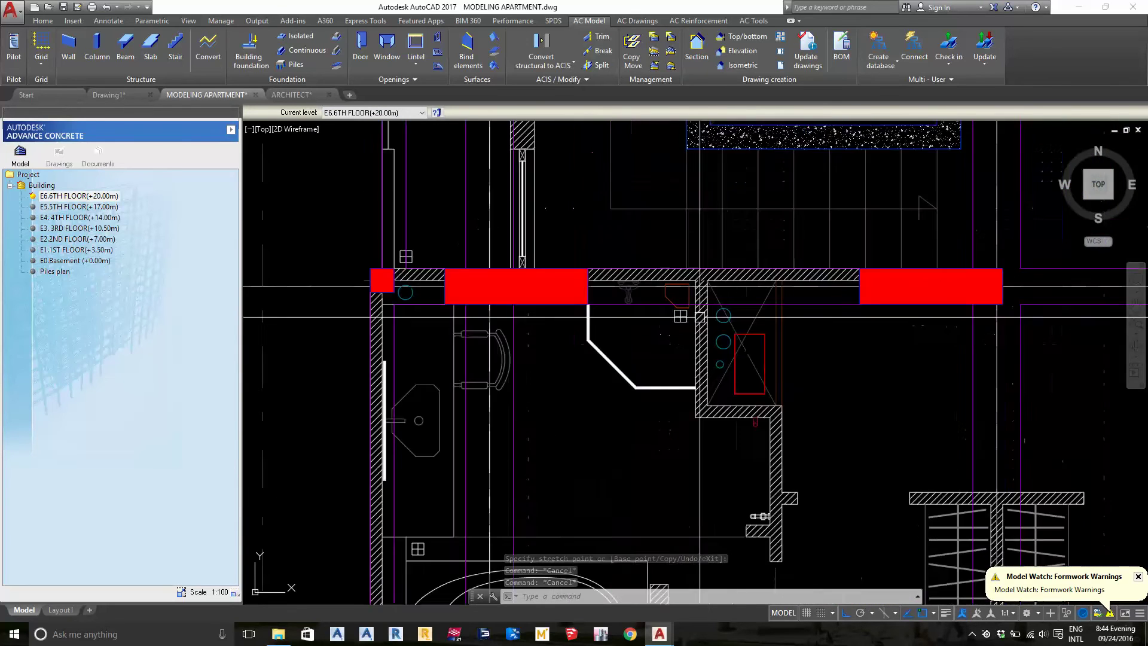
scroll(723, 327, up, 2)
text(REC)
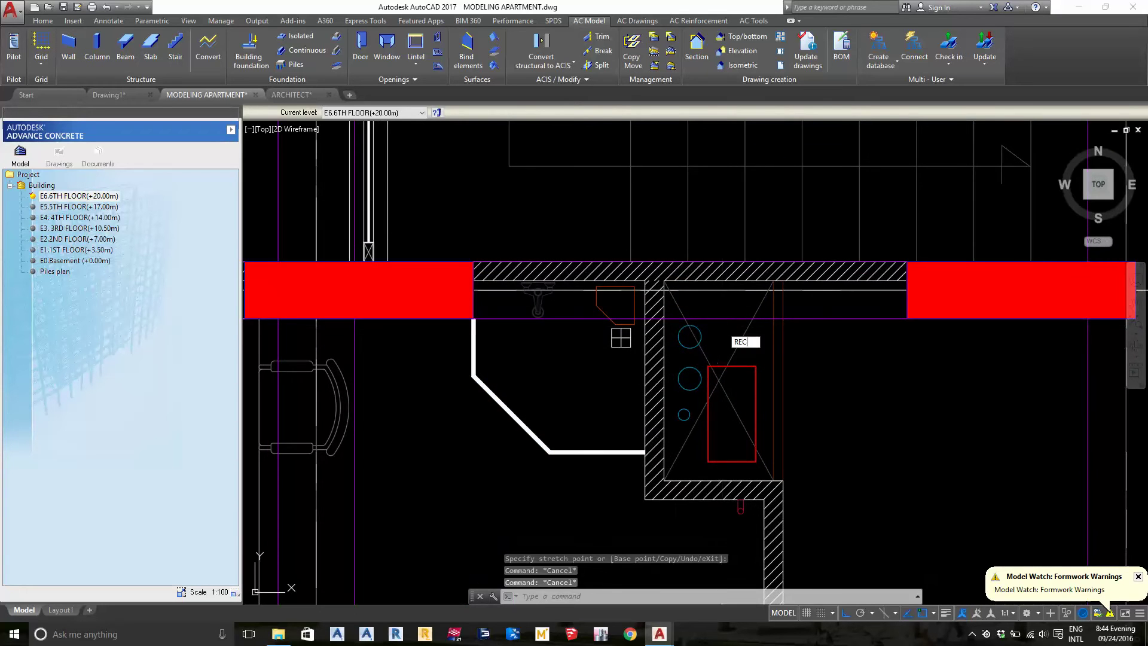
key(Return)
scroll(668, 321, up, 2)
middle_drag(657, 312, 677, 190)
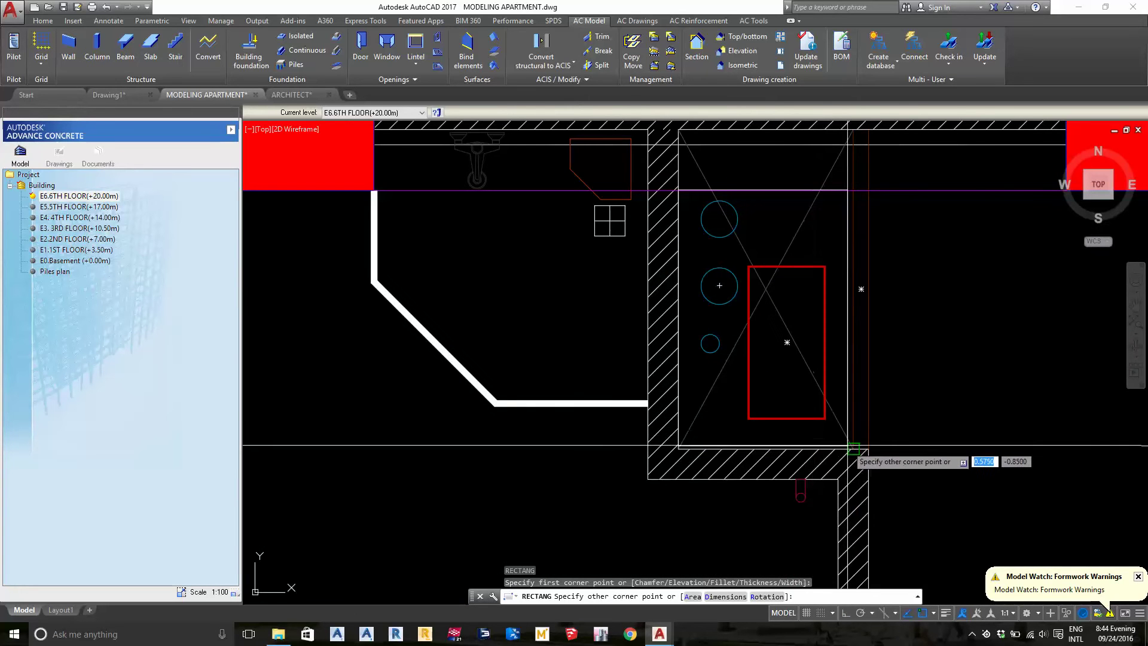
key(Escape)
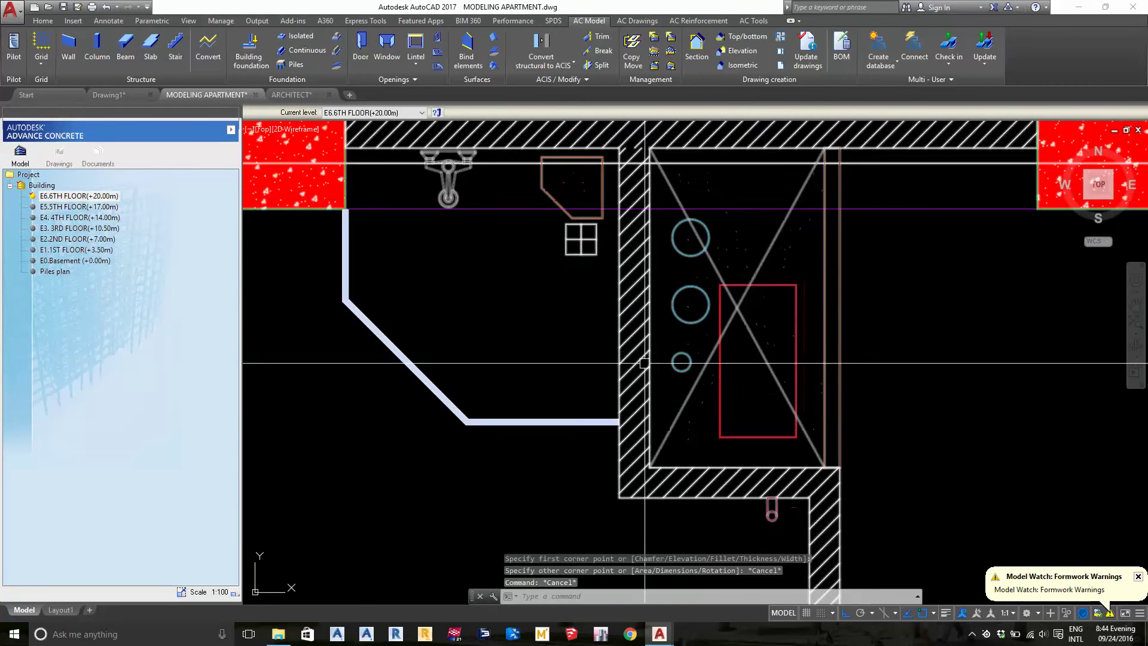
middle_drag(718, 287, 689, 305)
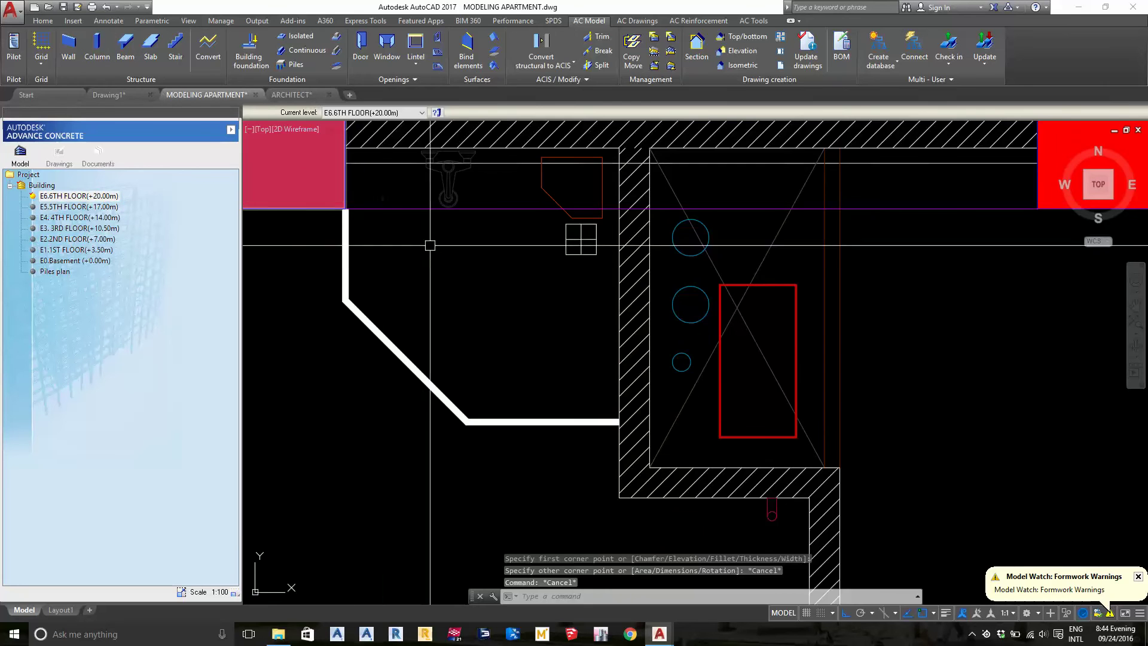
middle_drag(523, 148, 519, 121)
click(655, 66)
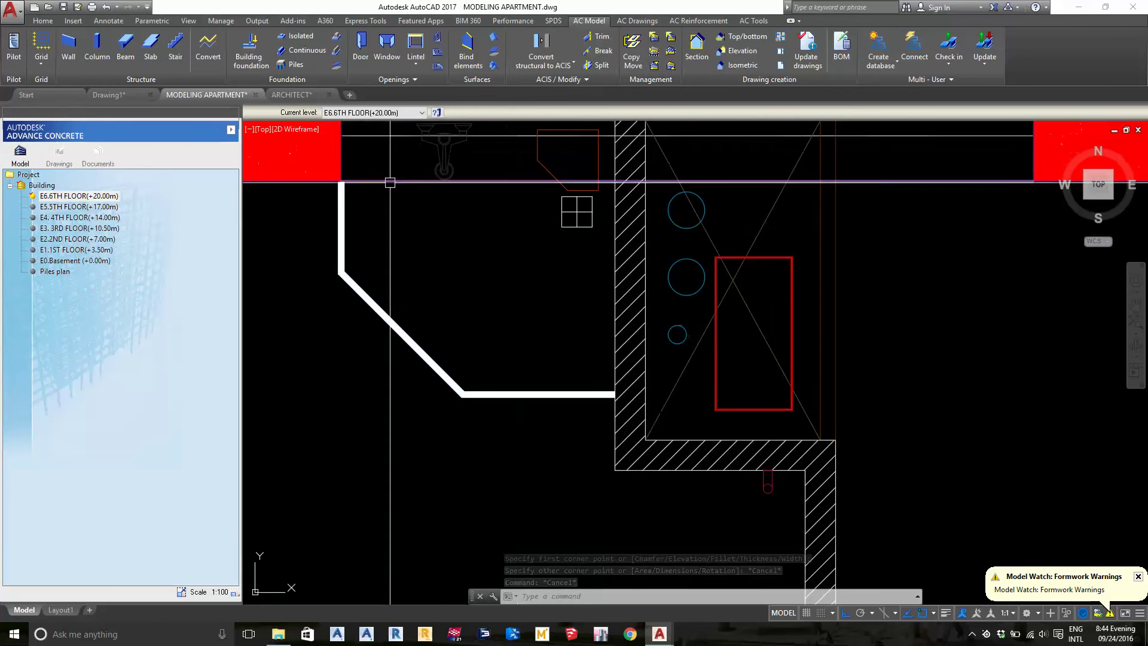
click(434, 54)
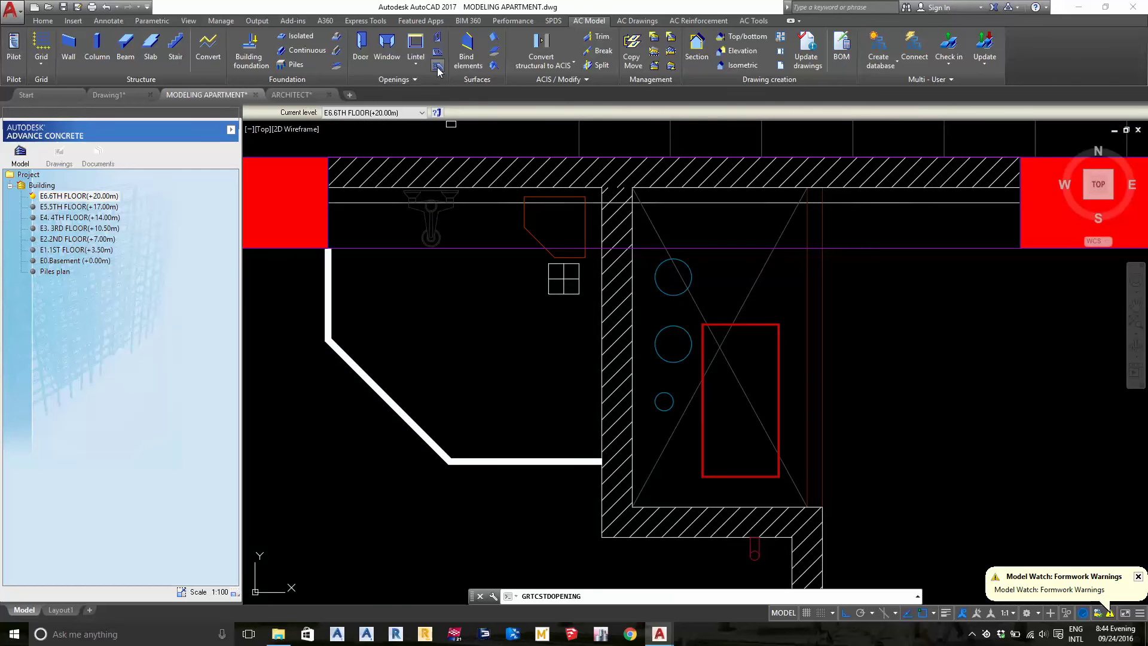
scroll(486, 162, down, 4)
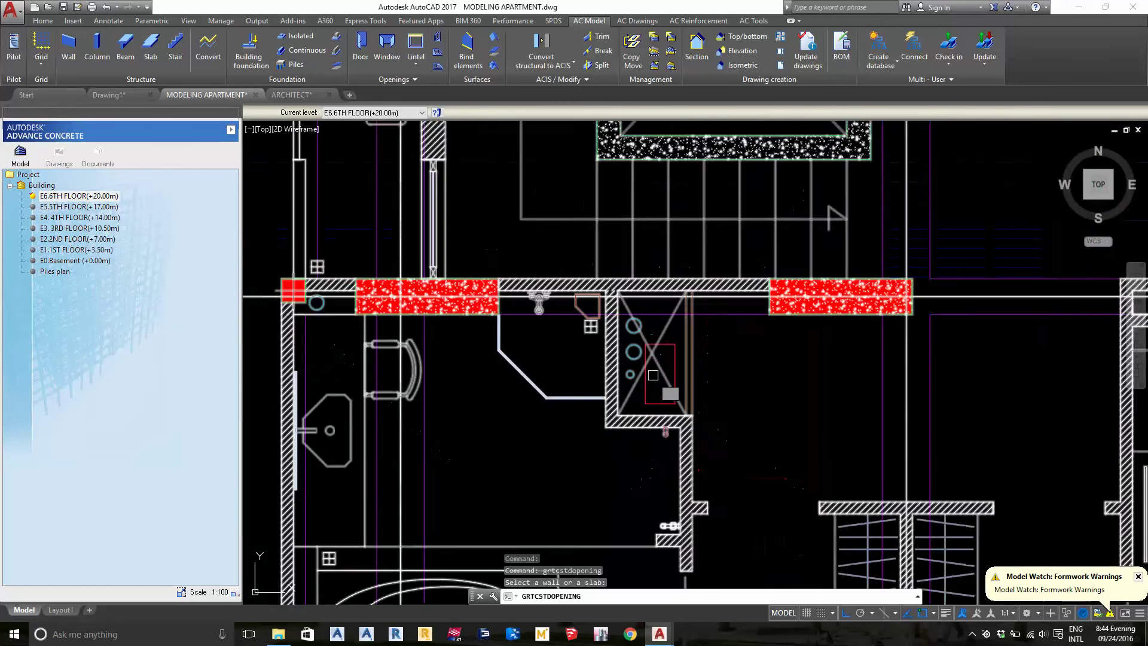
scroll(770, 225, down, 3)
middle_drag(921, 236, 878, 384)
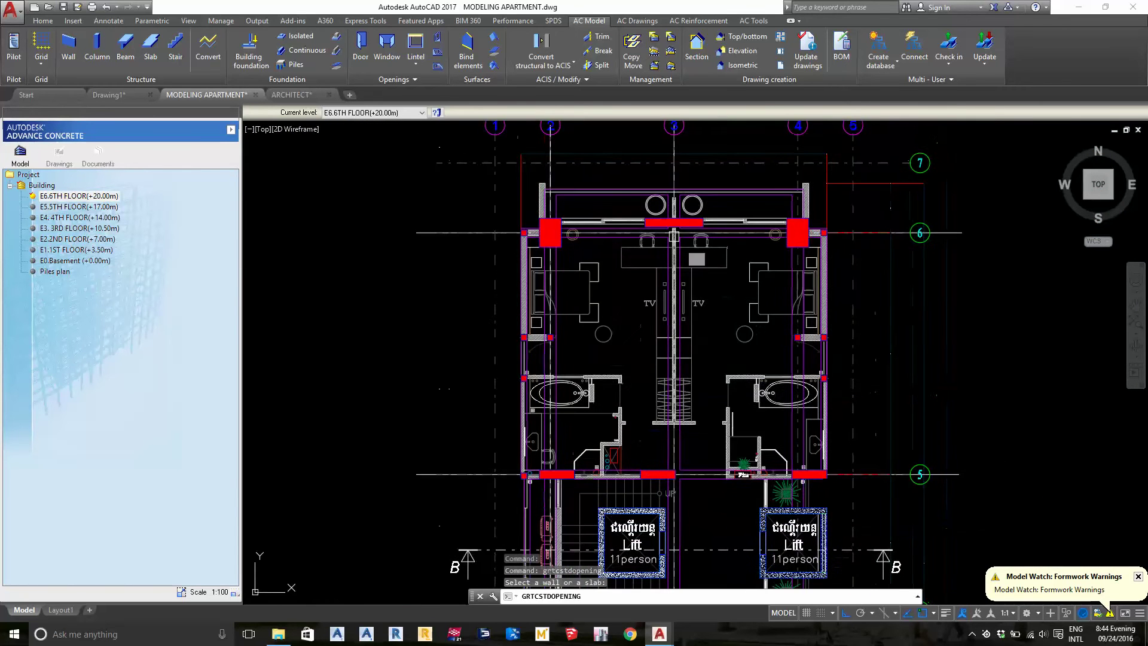
middle_drag(927, 266, 932, 235)
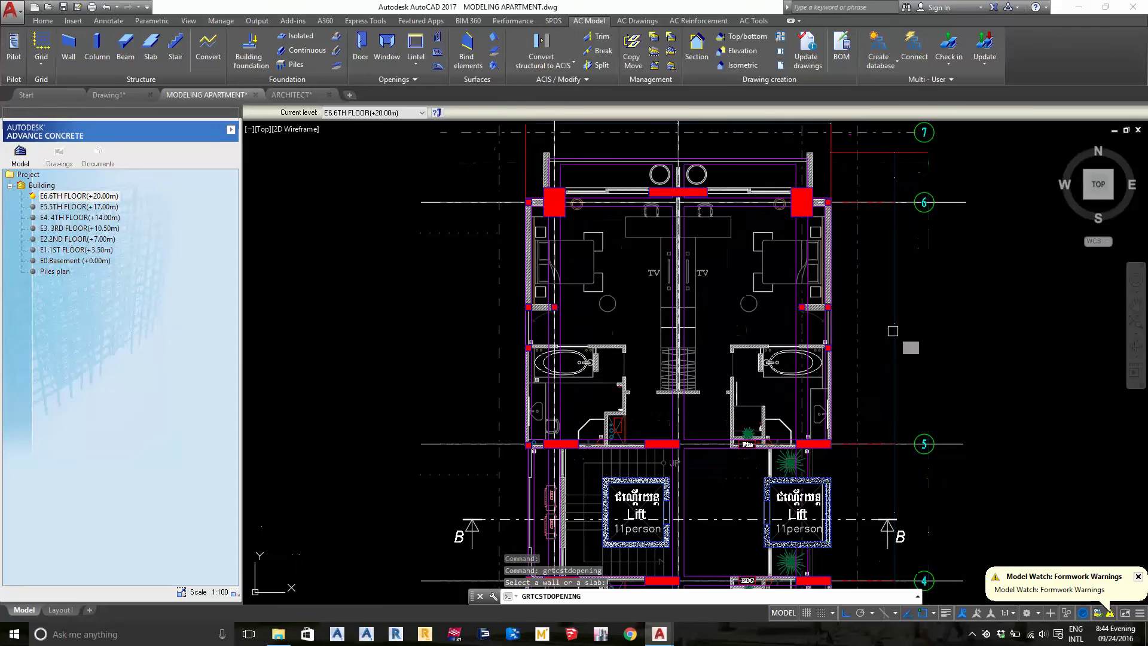
key(Escape)
key(Escape)
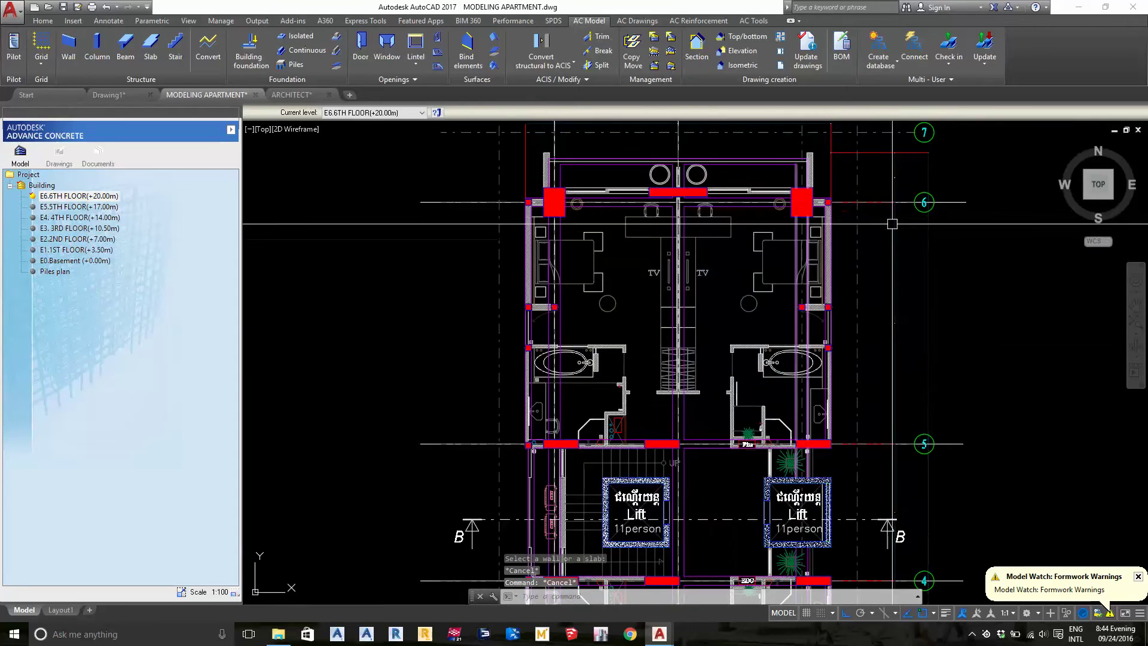
scroll(829, 394, up, 4)
middle_drag(830, 538, 830, 248)
scroll(777, 388, down, 5)
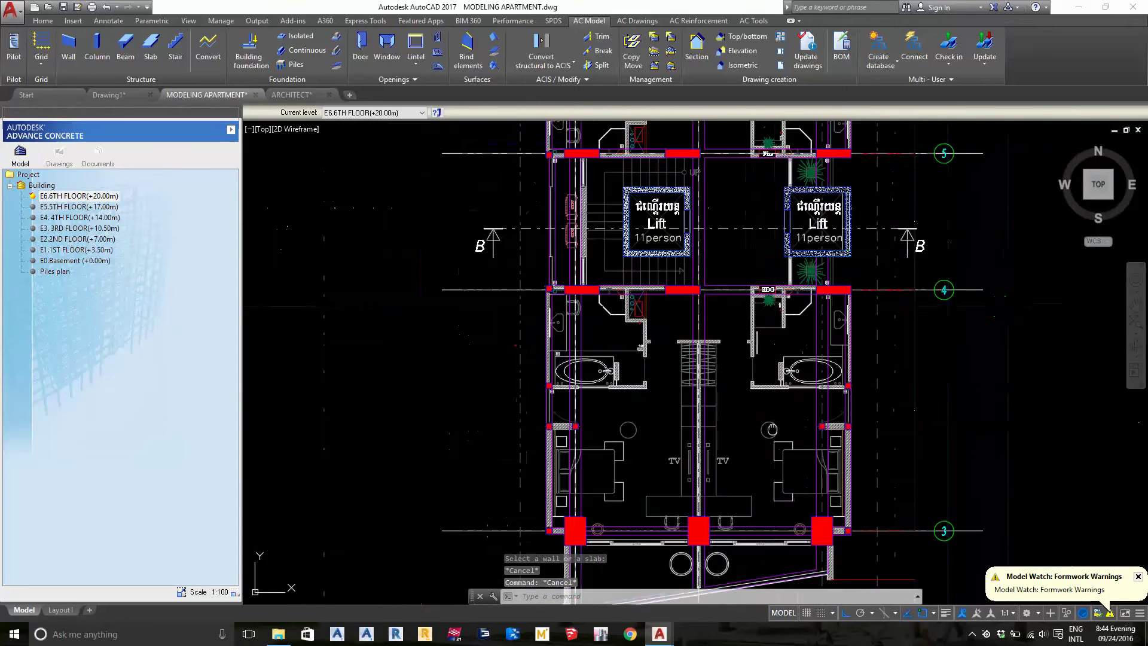
scroll(769, 386, up, 7)
scroll(778, 338, down, 10)
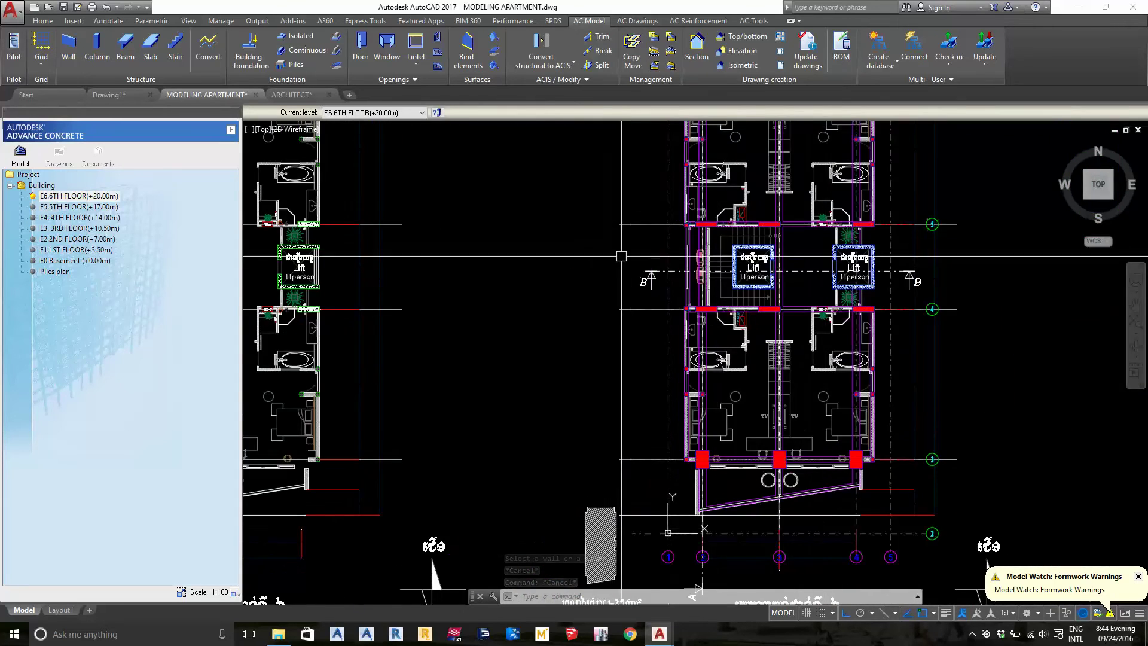
scroll(676, 213, up, 2)
scroll(675, 213, up, 2)
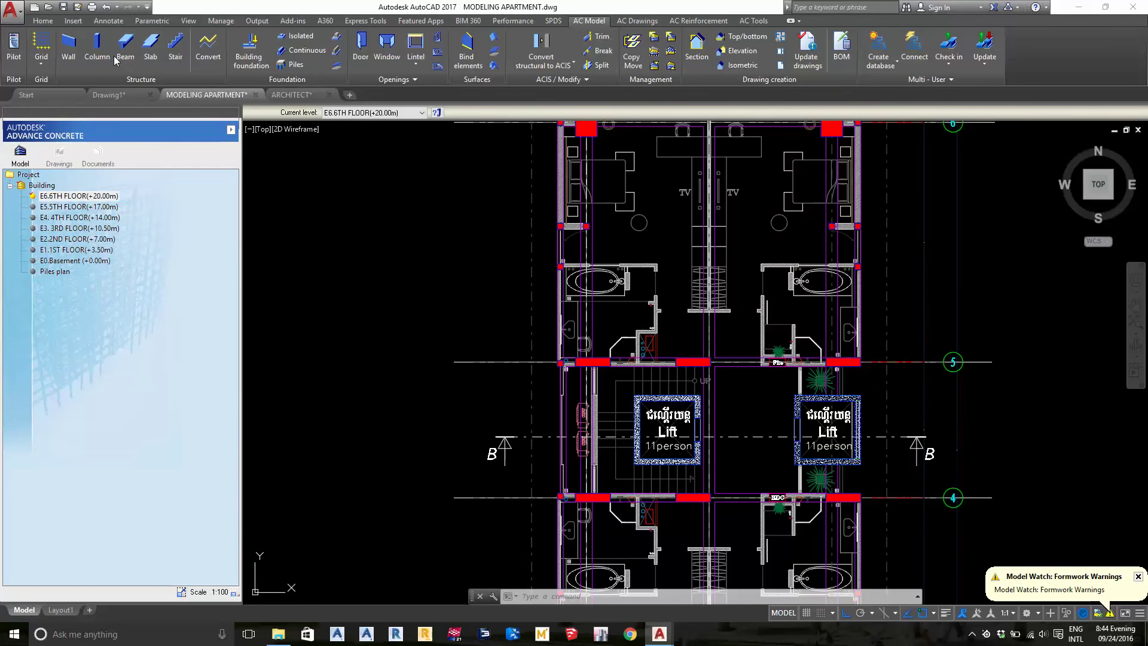
- Start a new floor slab with its first corner at the wall corner
click(150, 47)
scroll(527, 355, up, 2)
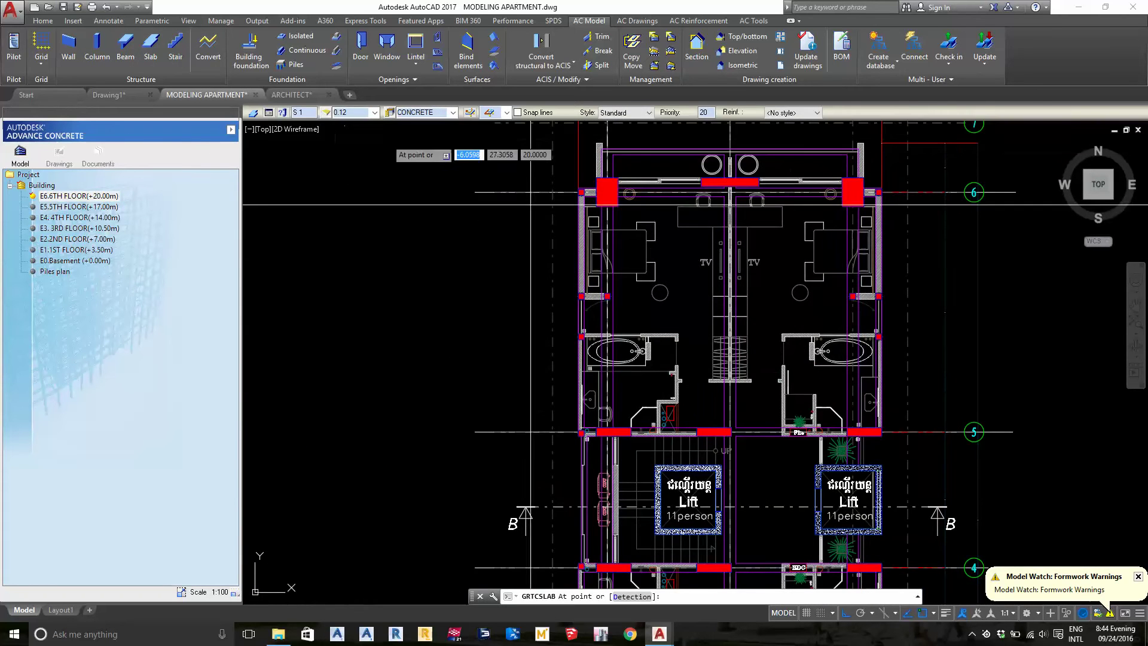
scroll(527, 355, up, 3)
scroll(516, 257, up, 3)
scroll(501, 210, down, 1)
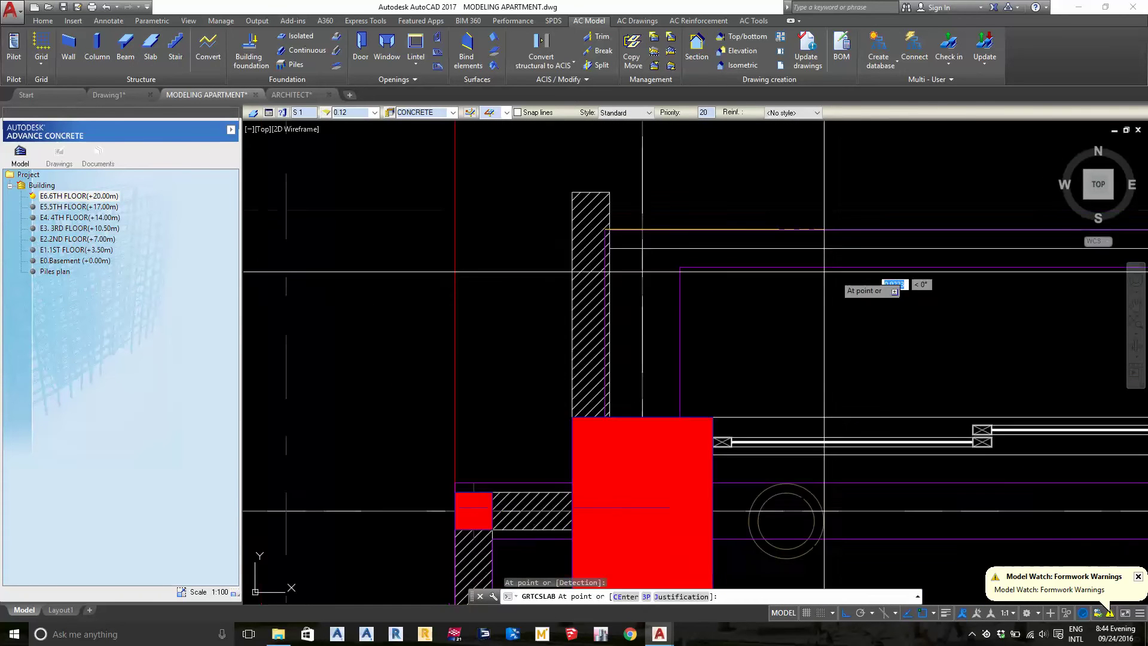
click(837, 269)
- Add the next slab corners at the column corner and the red column
scroll(581, 310, up, 2)
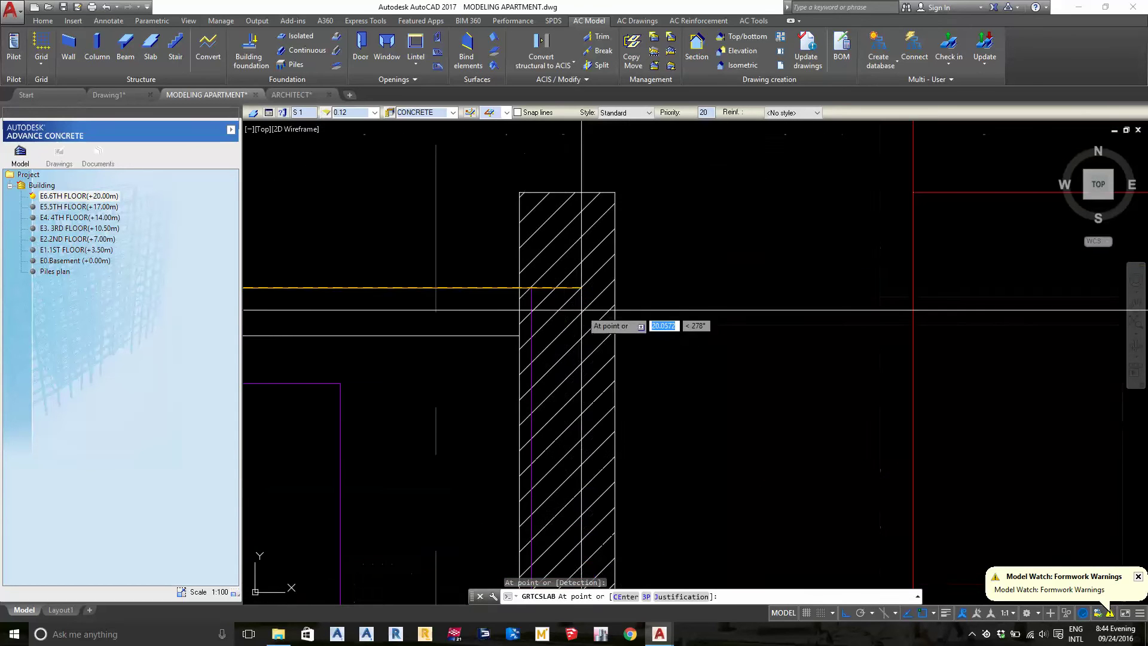
scroll(538, 292, down, 2)
scroll(544, 287, down, 1)
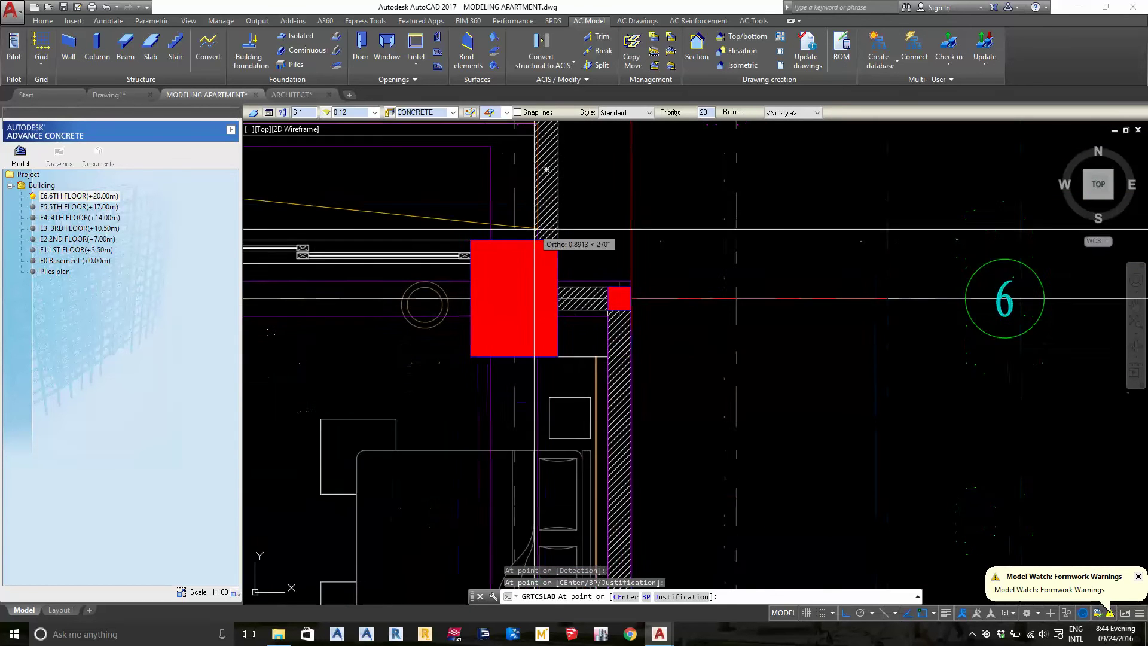
scroll(533, 239, up, 2)
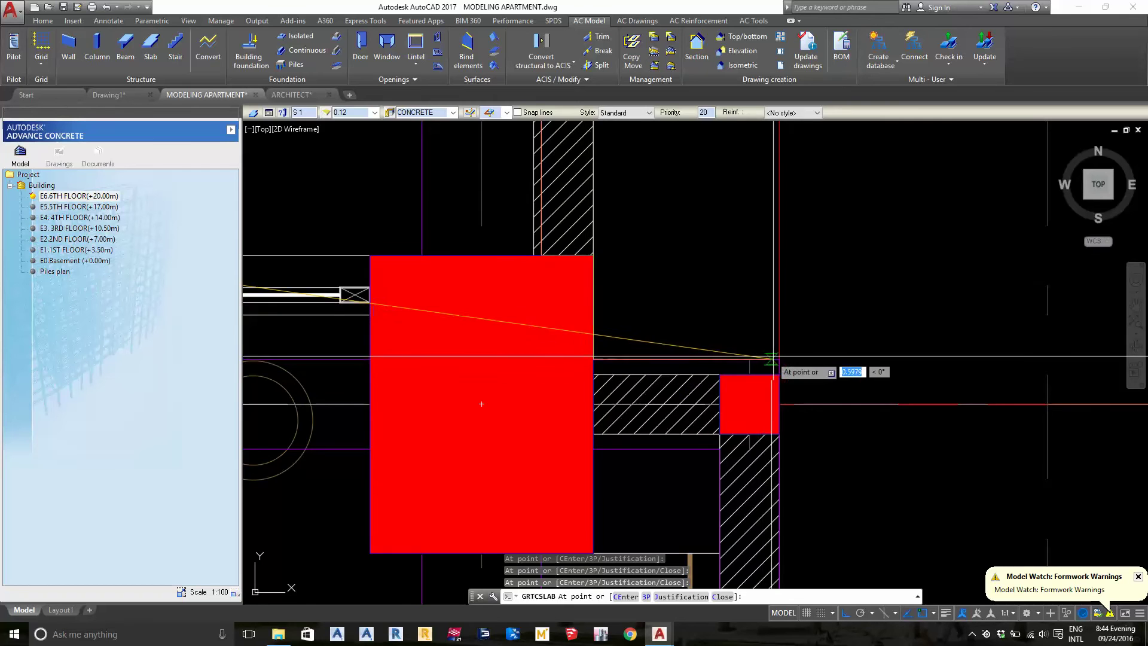
scroll(779, 368, down, 3)
scroll(773, 318, down, 2)
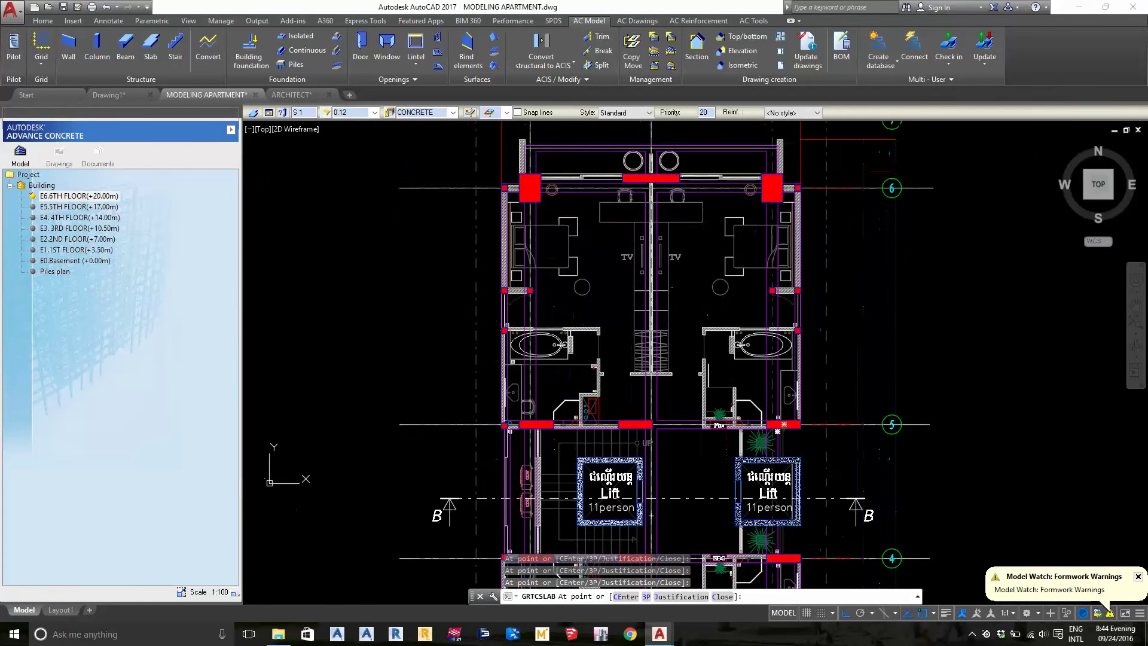
scroll(801, 424, up, 5)
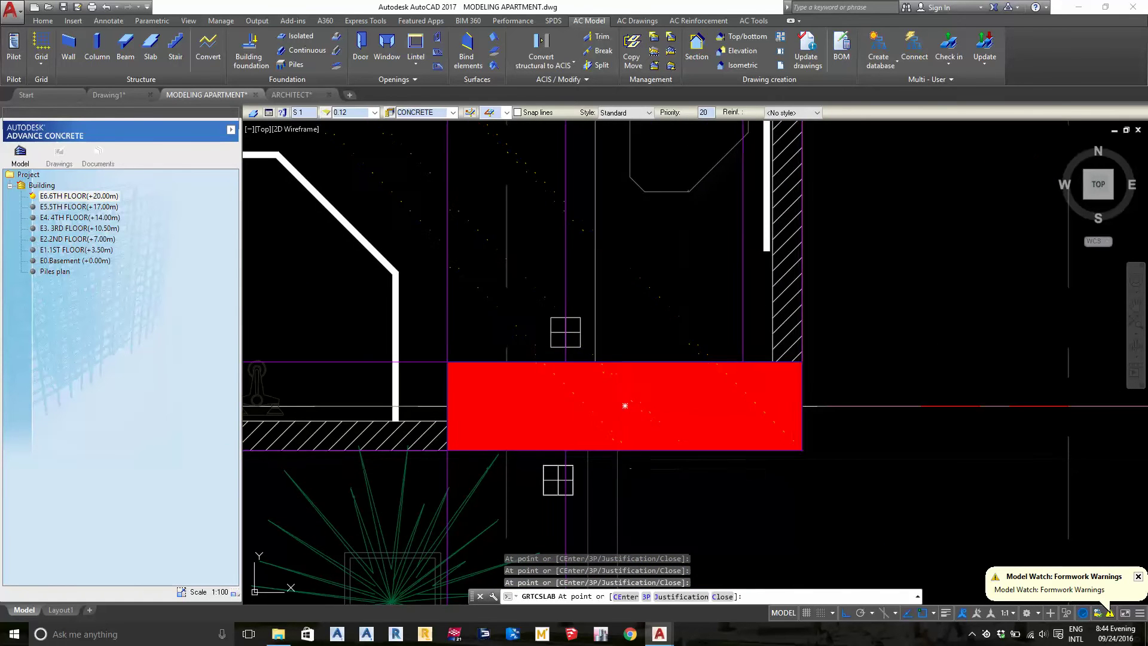
scroll(636, 293, down, 5)
scroll(650, 260, up, 2)
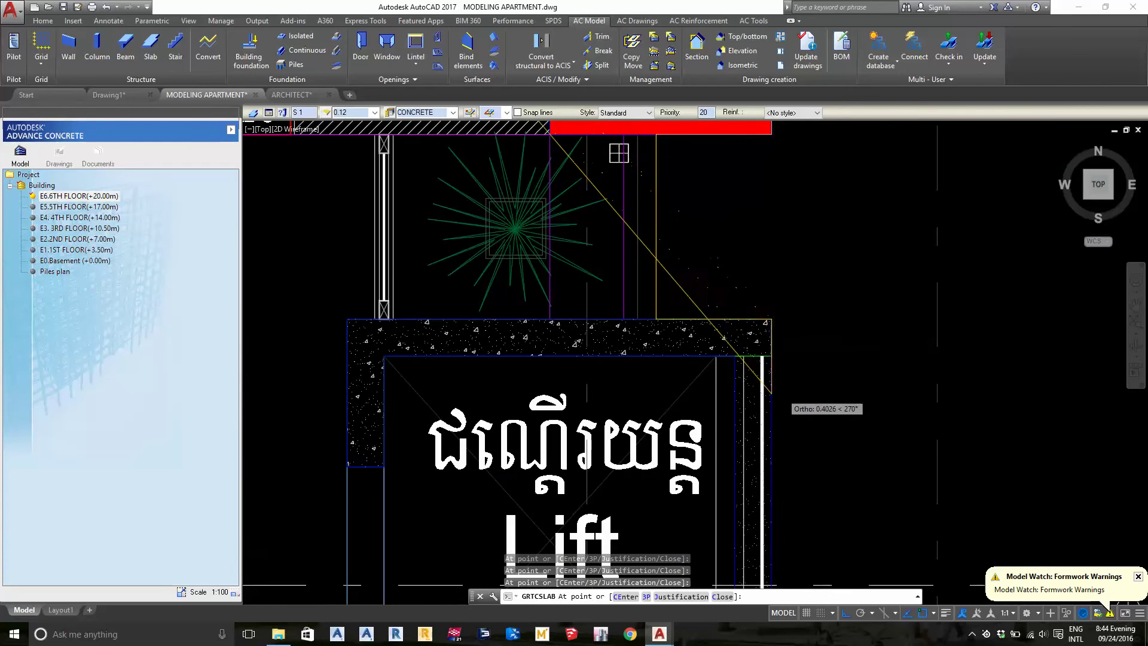
scroll(777, 394, down, 3)
scroll(773, 373, up, 3)
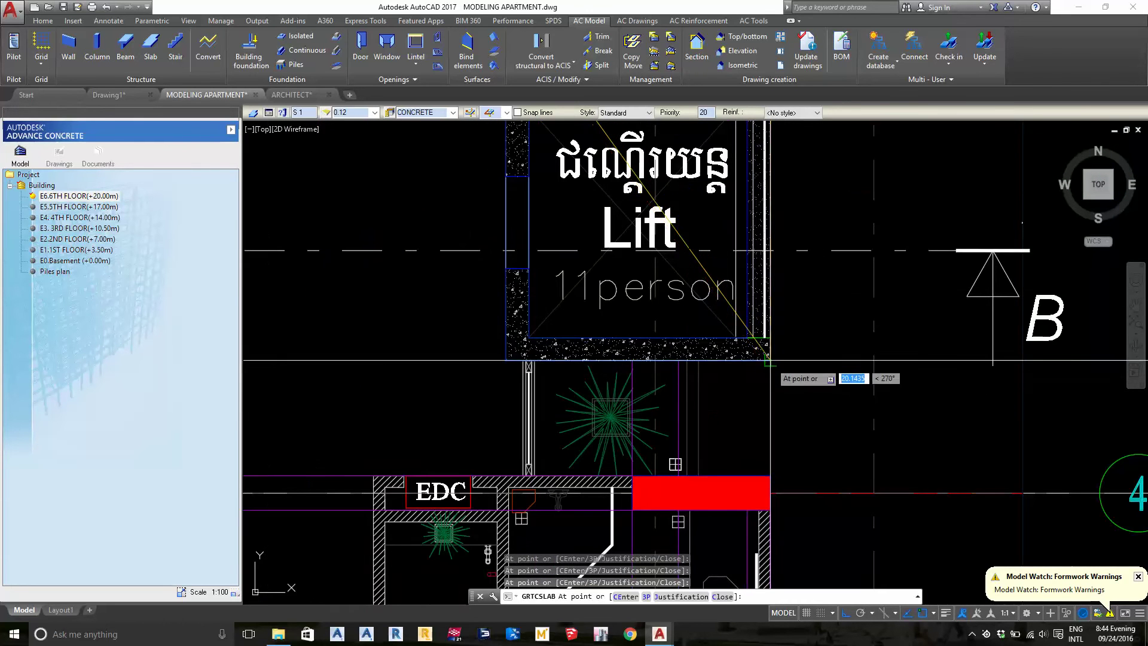
scroll(710, 375, up, 2)
middle_drag(721, 466, 704, 327)
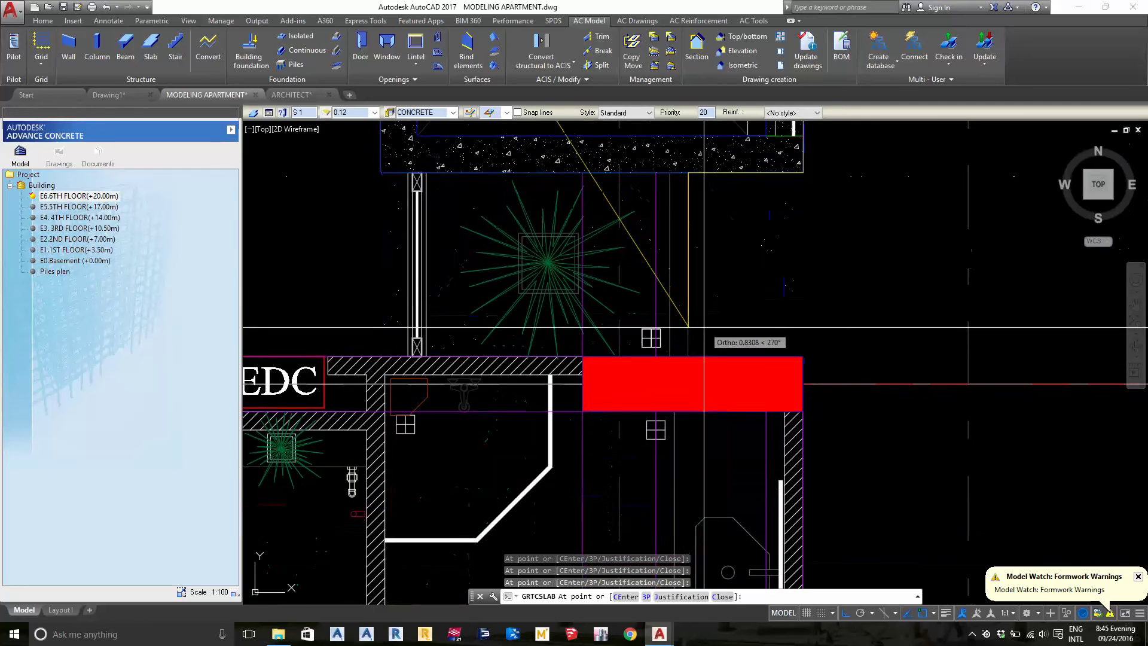
scroll(803, 358, down, 3)
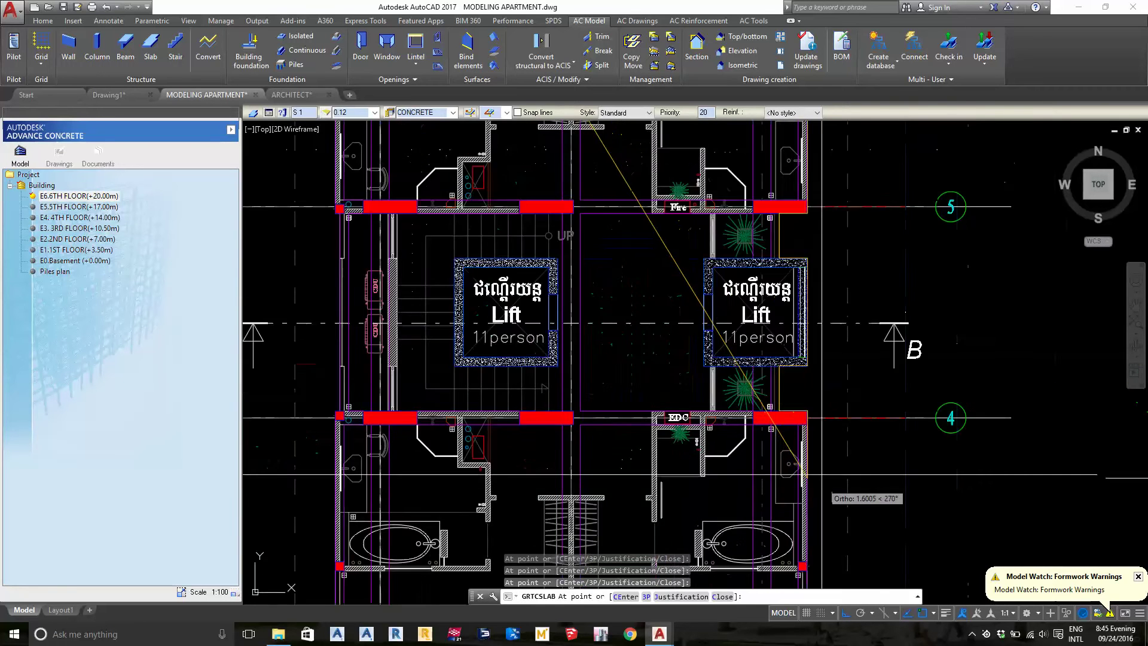
middle_drag(803, 358, 802, 257)
middle_drag(802, 537, 803, 239)
scroll(809, 455, up, 3)
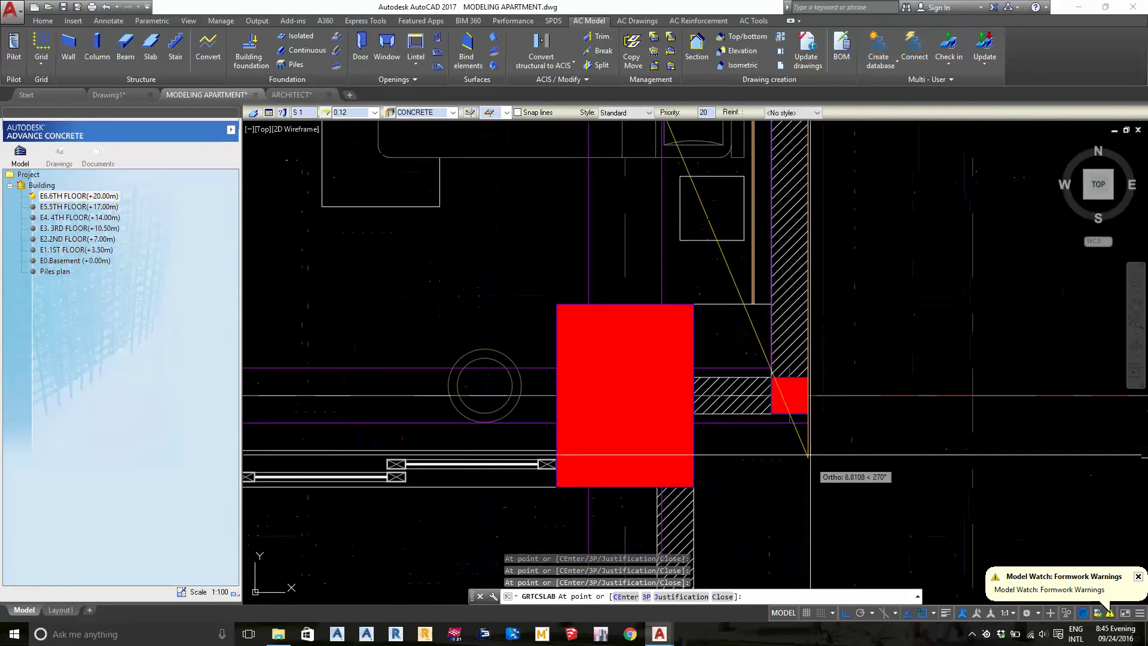
click(808, 420)
click(693, 422)
- Navigate the floor perimeter toward the bathroom walls and the top-left red column corners
middle_drag(675, 595, 718, 297)
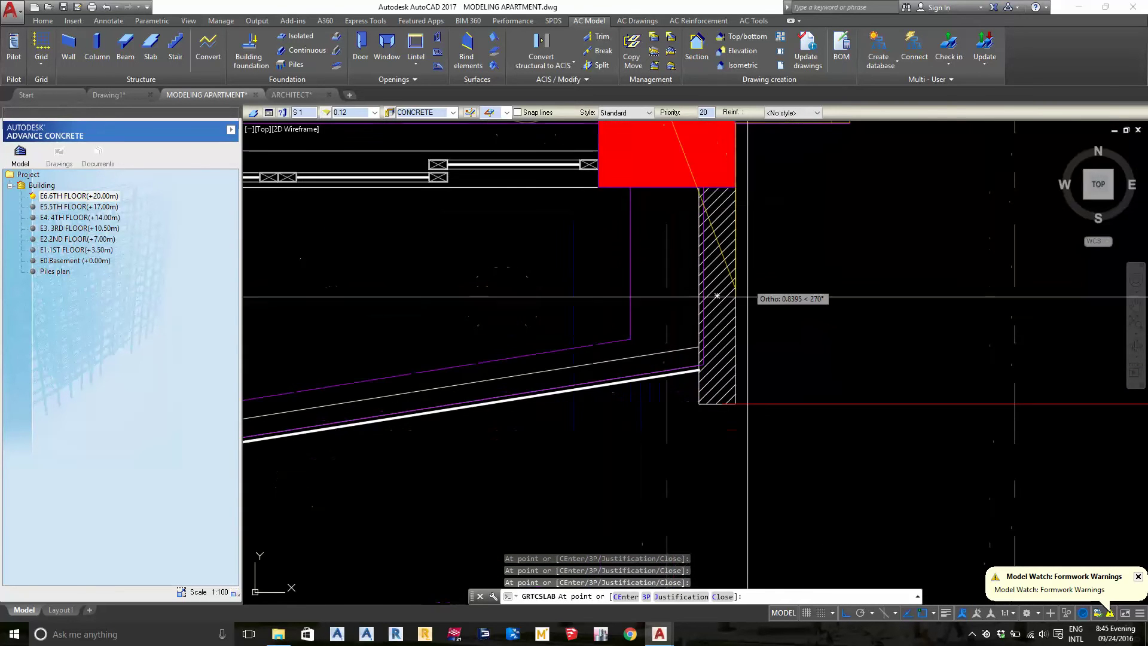
middle_drag(704, 364, 678, 466)
scroll(708, 289, up, 4)
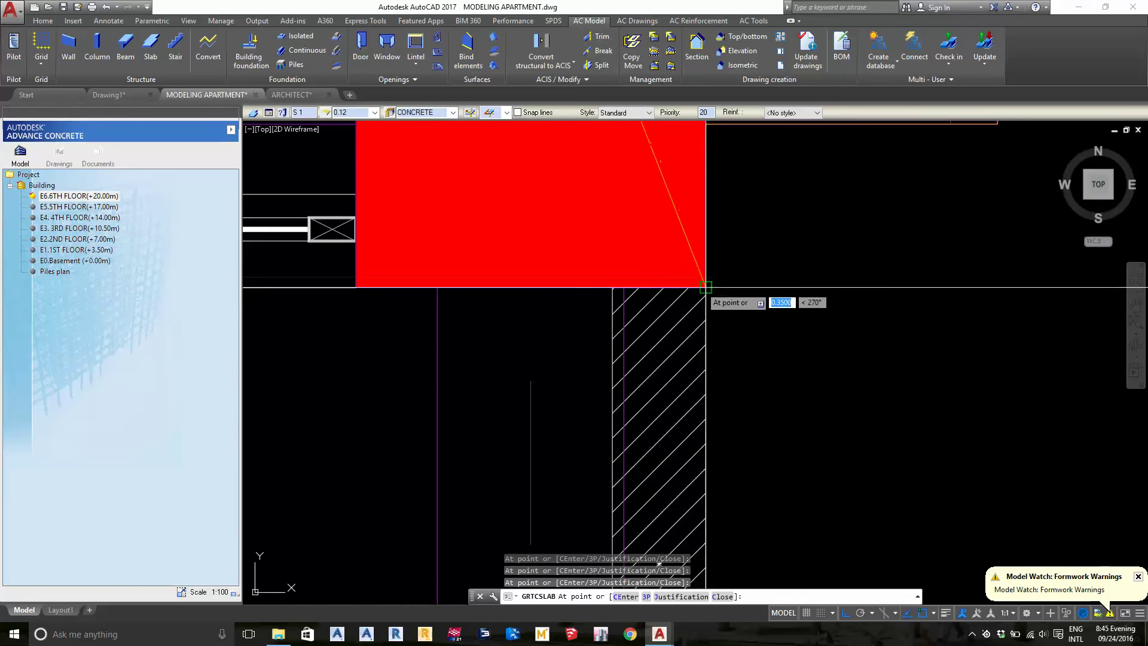
scroll(625, 286, down, 4)
scroll(693, 335, up, 2)
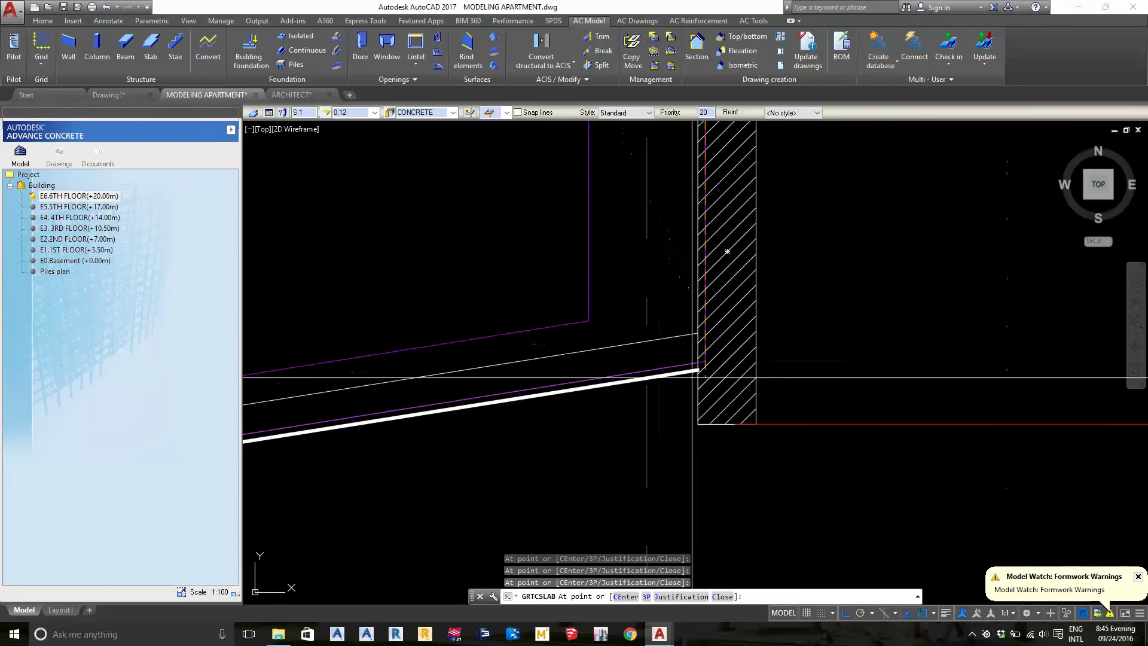
scroll(701, 334, up, 3)
scroll(719, 331, down, 3)
scroll(657, 335, down, 2)
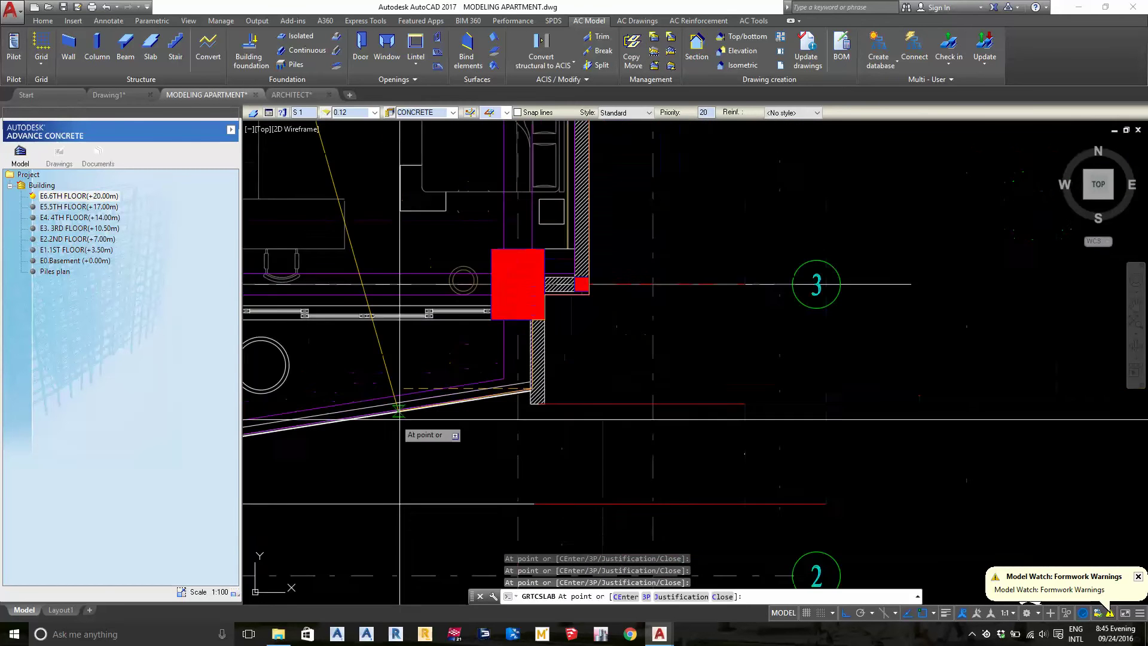
middle_drag(801, 574, 807, 461)
scroll(438, 382, up, 6)
scroll(437, 383, up, 3)
middle_drag(287, 424, 703, 408)
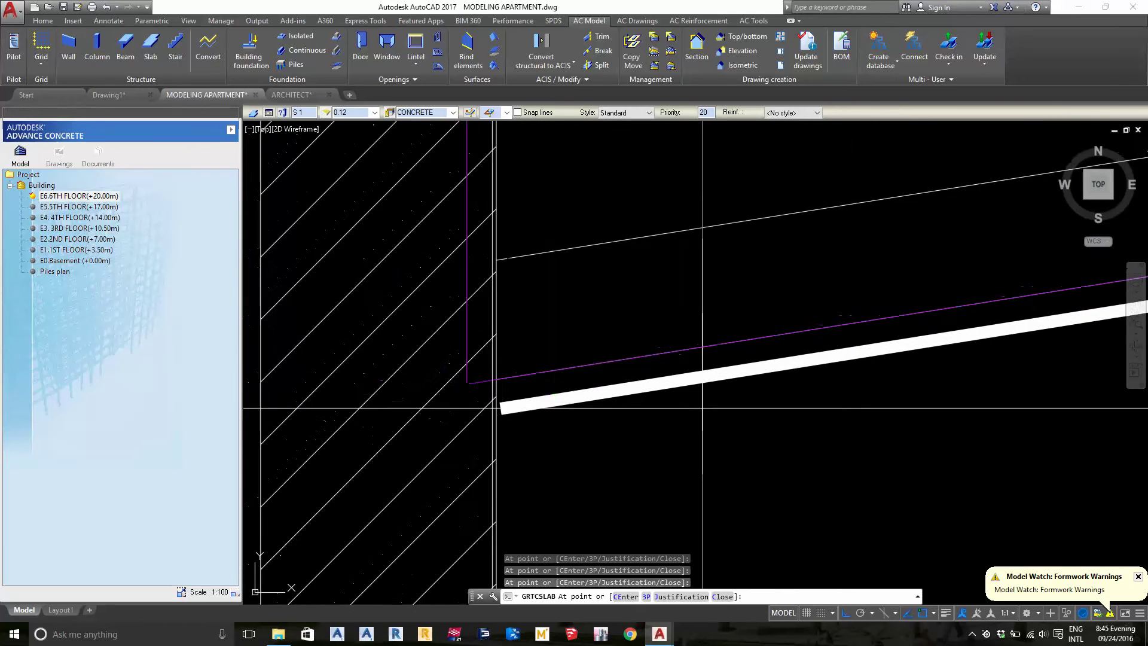
scroll(472, 386, down, 4)
scroll(496, 386, up, 2)
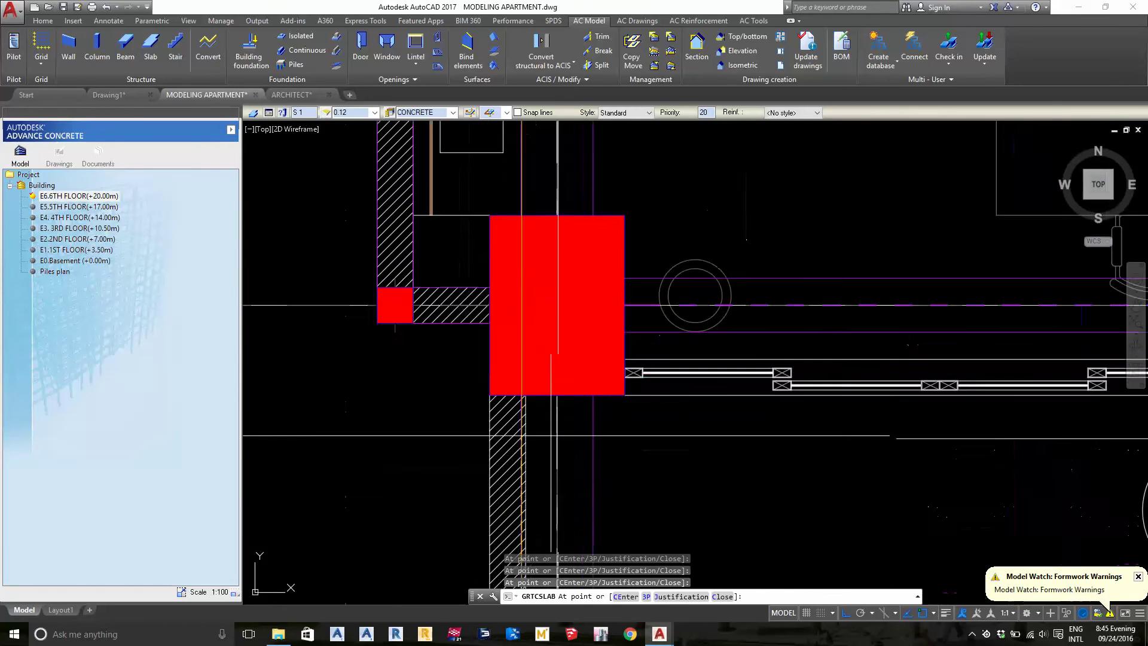
scroll(511, 388, up, 3)
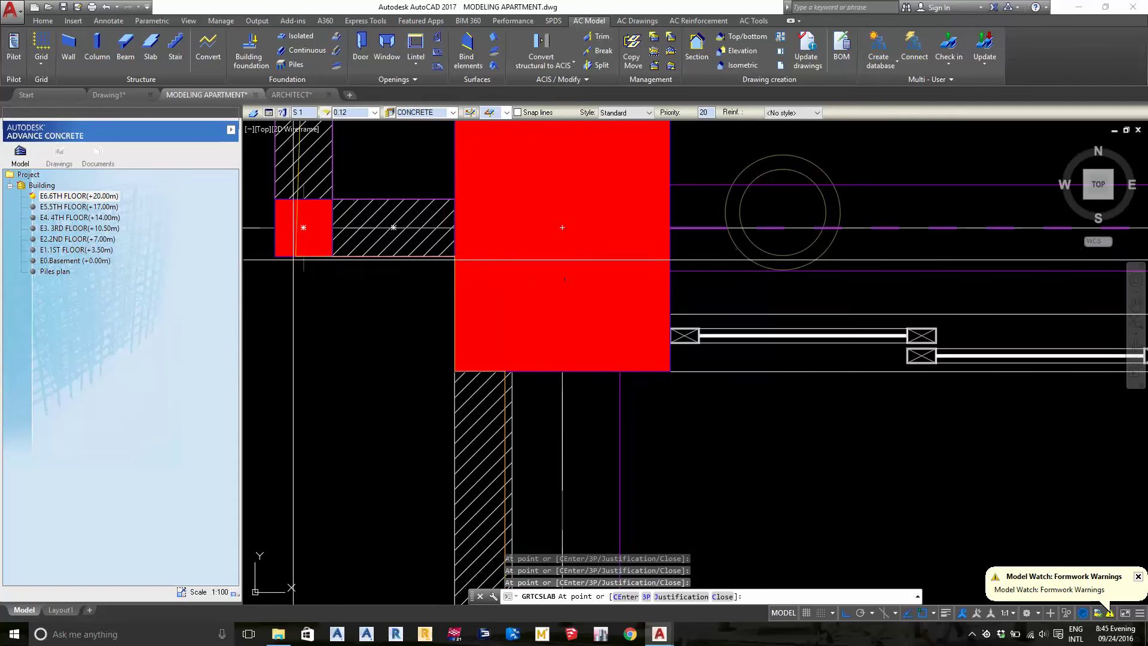
mouse_move(275, 263)
middle_down()
mouse_move(460, 500)
mouse_move(532, 458)
mouse_move(535, 597)
middle_up()
scroll(460, 500, down, 3)
scroll(565, 263, up, 3)
scroll(538, 317, up, 4)
middle_drag(529, 197, 526, 389)
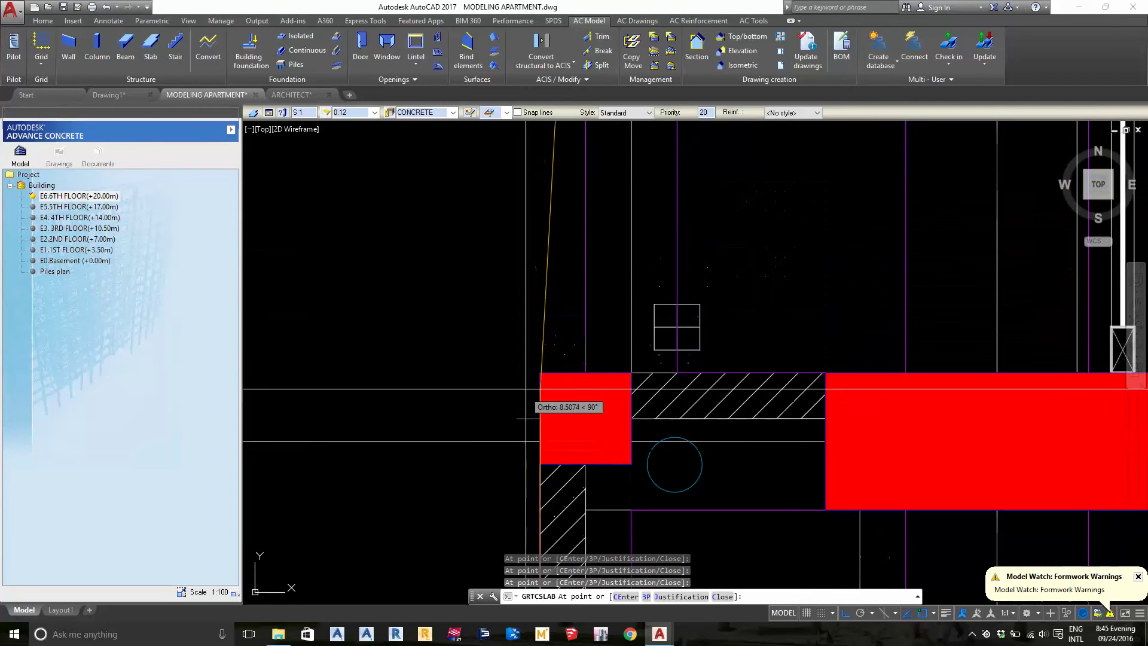
scroll(585, 371, down, 3)
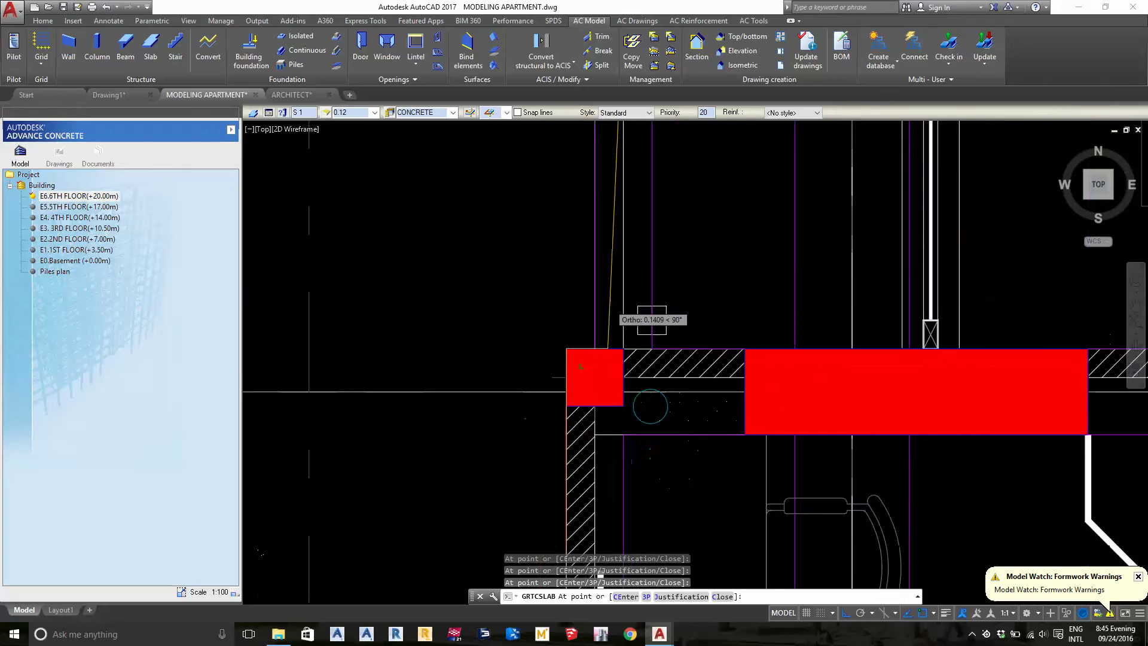
scroll(585, 389, up, 4)
scroll(589, 401, down, 3)
scroll(590, 412, up, 2)
scroll(590, 396, up, 4)
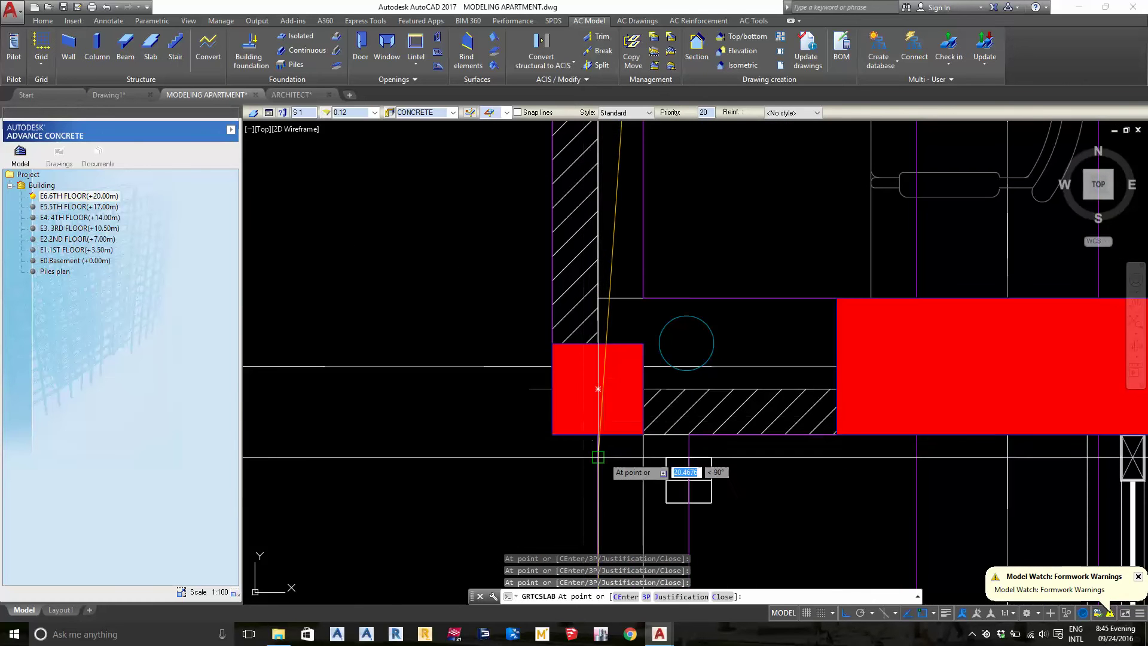
scroll(592, 401, down, 3)
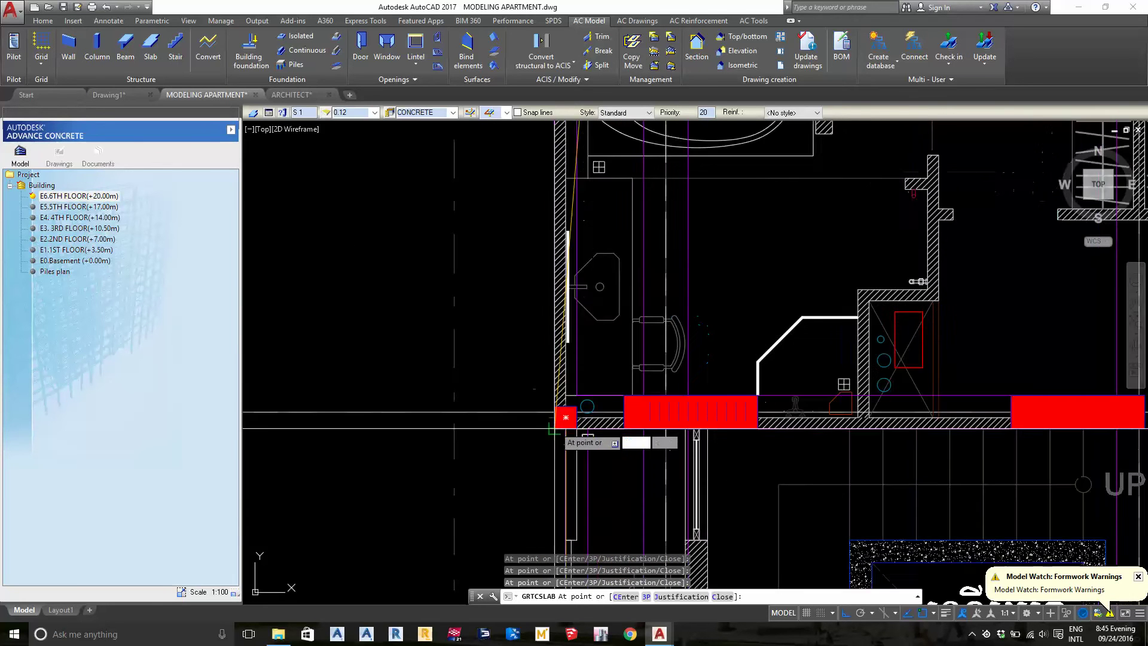
middle_drag(565, 413, 565, 490)
middle_drag(565, 371, 565, 401)
scroll(568, 418, up, 3)
middle_drag(571, 531, 567, 431)
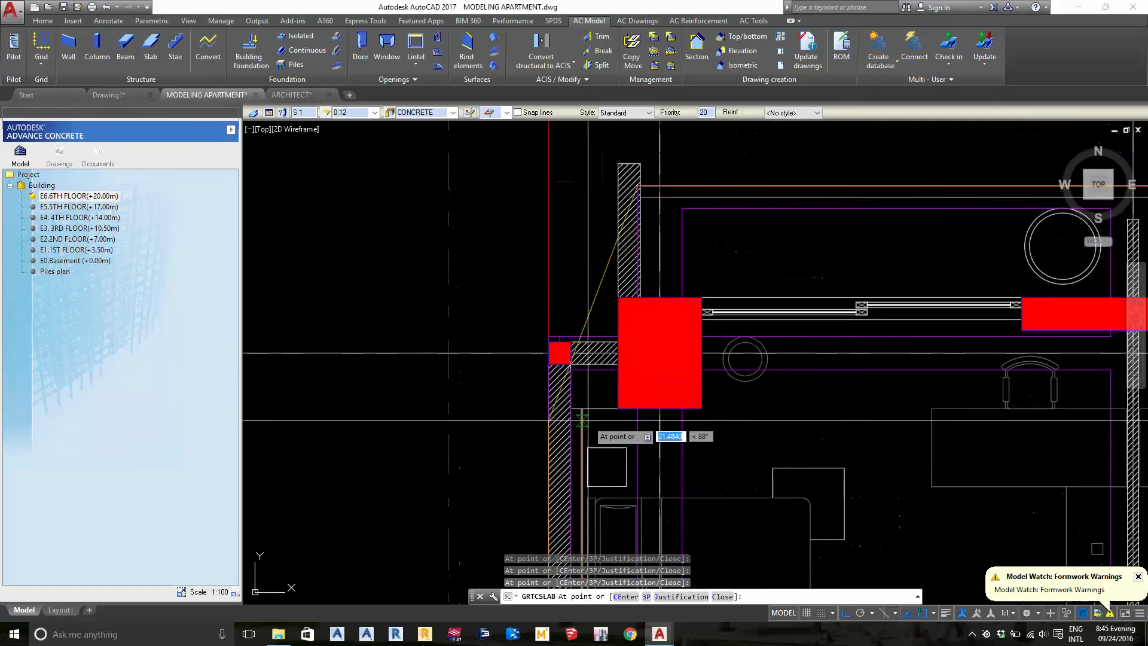
scroll(571, 406, up, 3)
scroll(573, 383, up, 2)
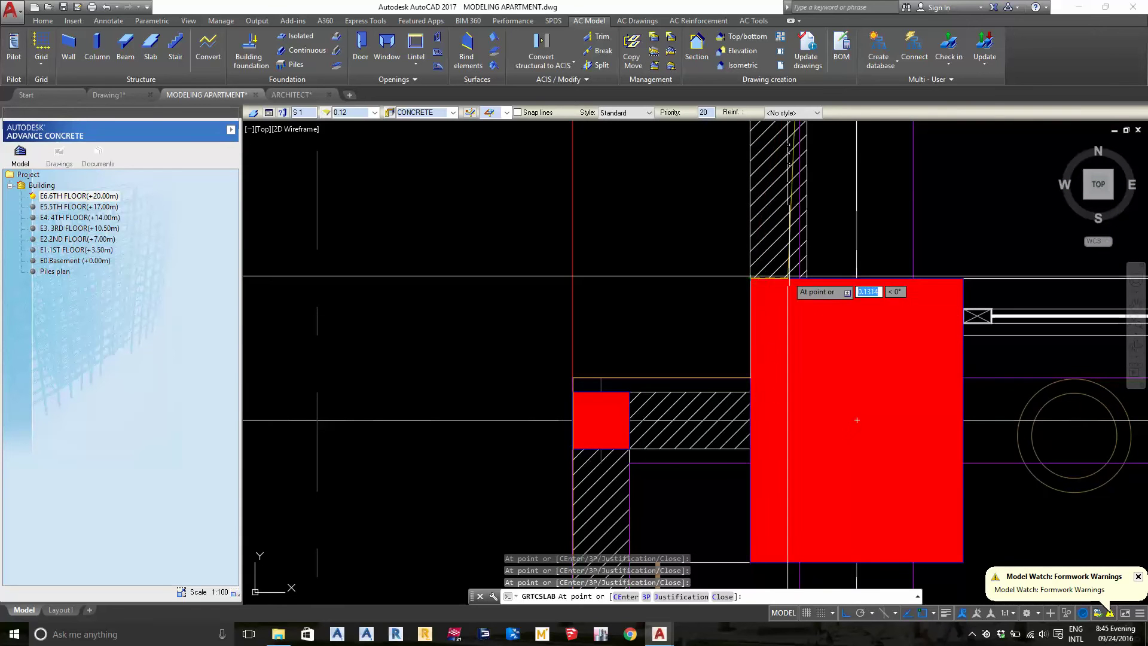
- Move up along the hatched wall, then cancel the unfinished slab outline
middle_drag(800, 277, 795, 466)
scroll(750, 325, down, 2)
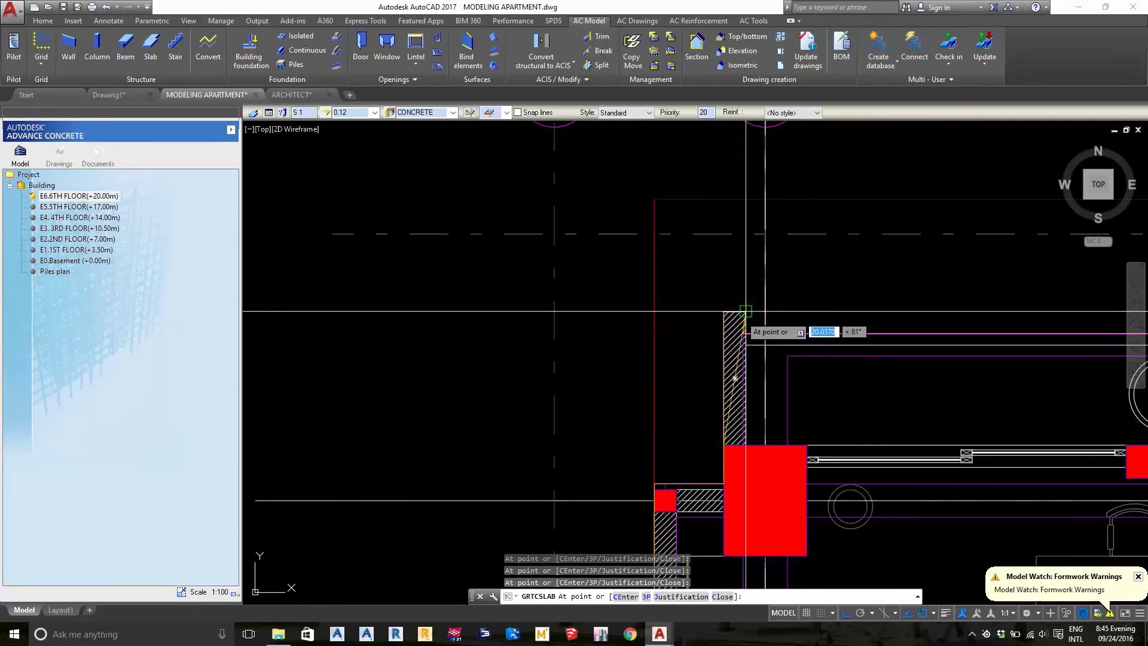
scroll(712, 372, up, 3)
middle_drag(748, 380, 737, 271)
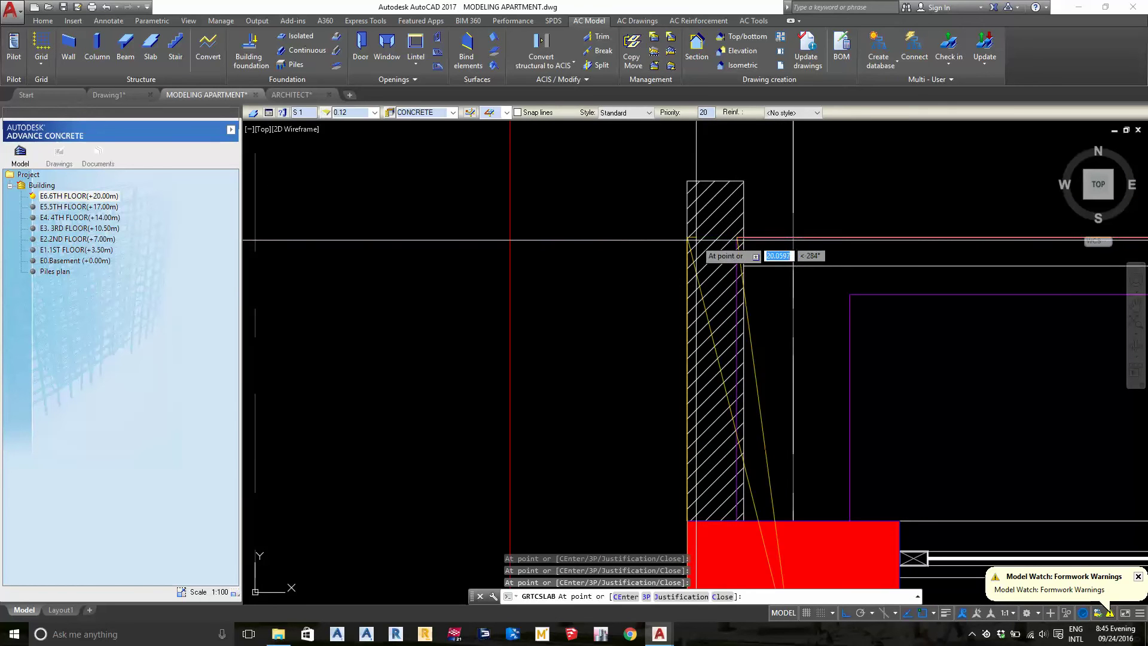
key(Escape)
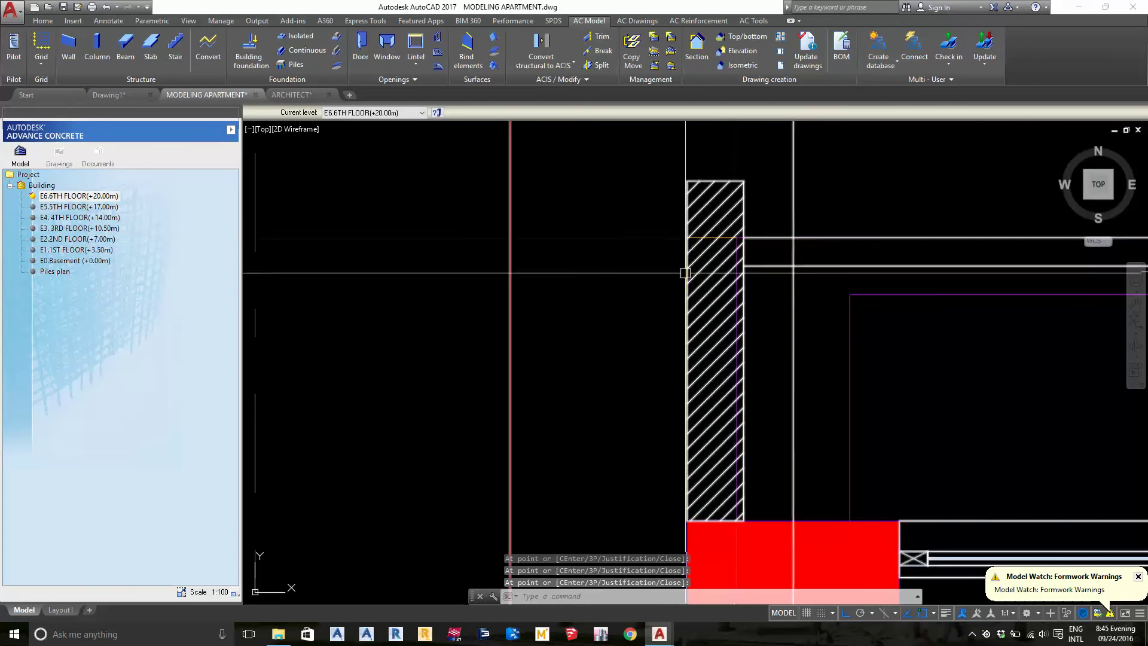
scroll(701, 231, down, 5)
scroll(733, 223, up, 8)
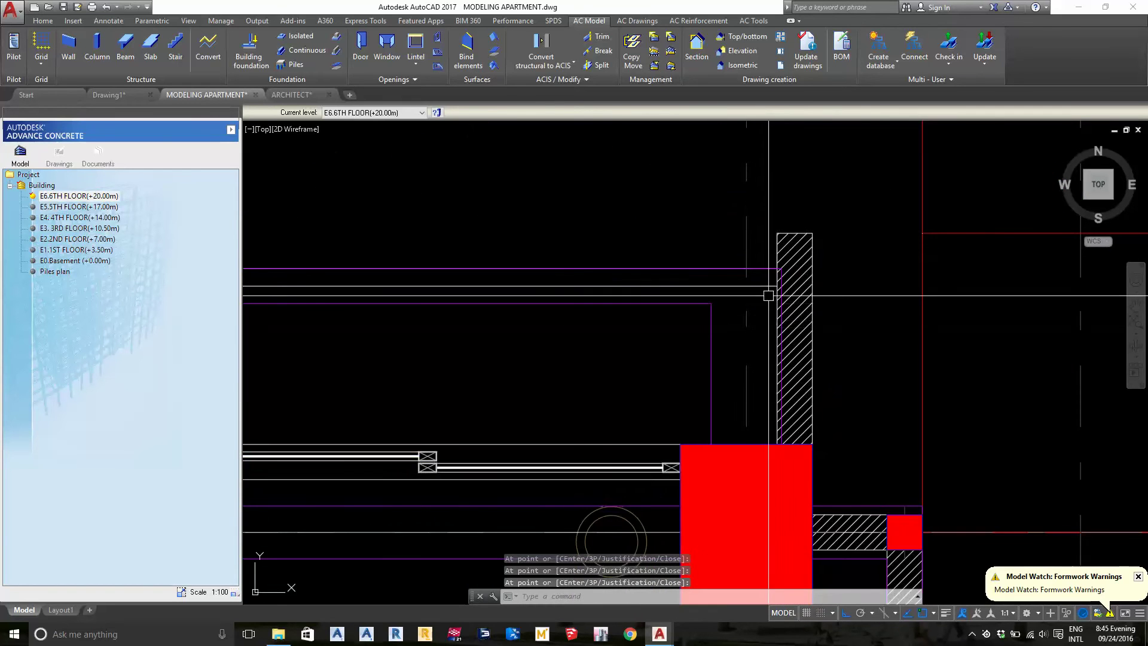
click(743, 267)
middle_drag(829, 300, 830, 249)
scroll(830, 249, down, 3)
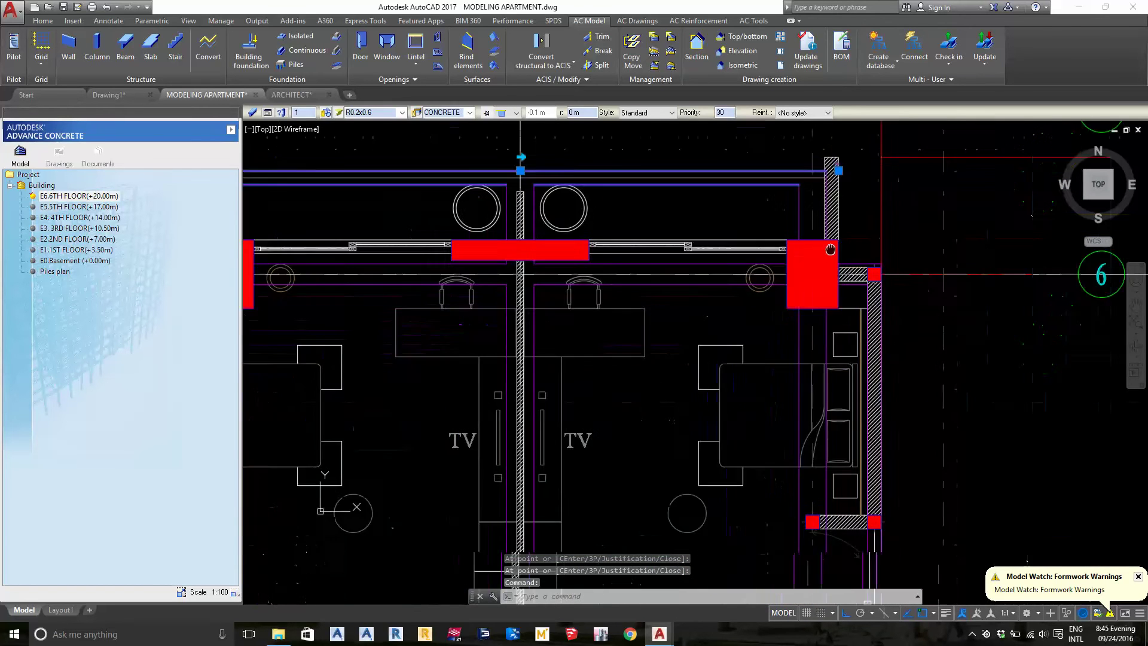
key(Escape)
scroll(830, 249, down, 2)
scroll(473, 310, up, 4)
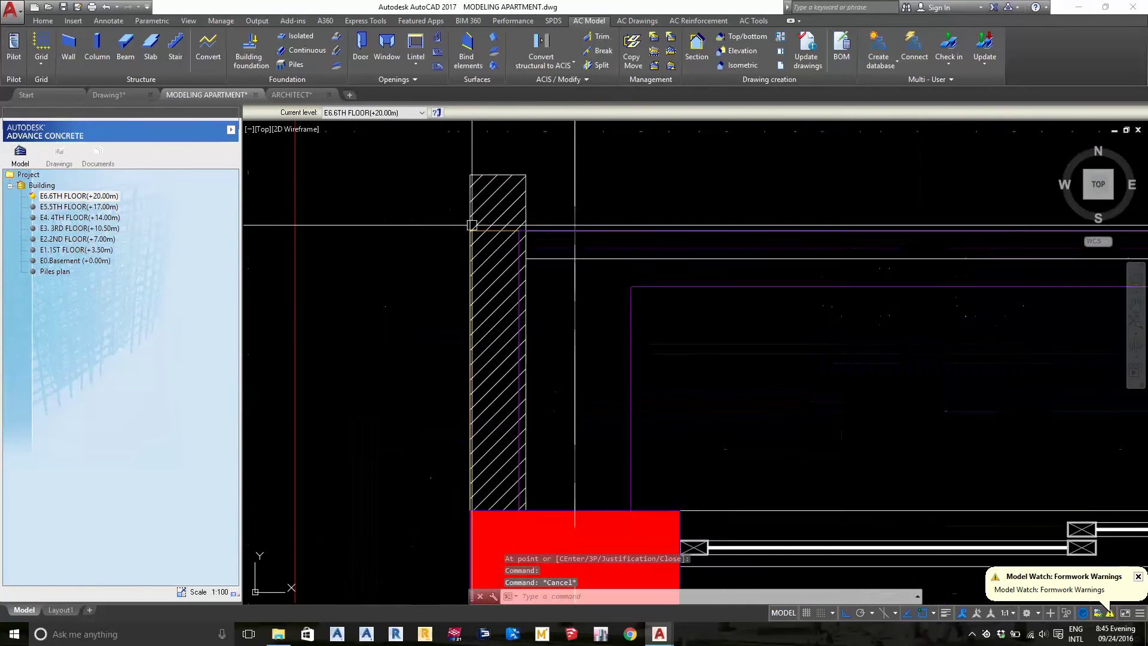
scroll(474, 262, up, 4)
click(468, 263)
scroll(469, 263, down, 5)
scroll(469, 263, down, 2)
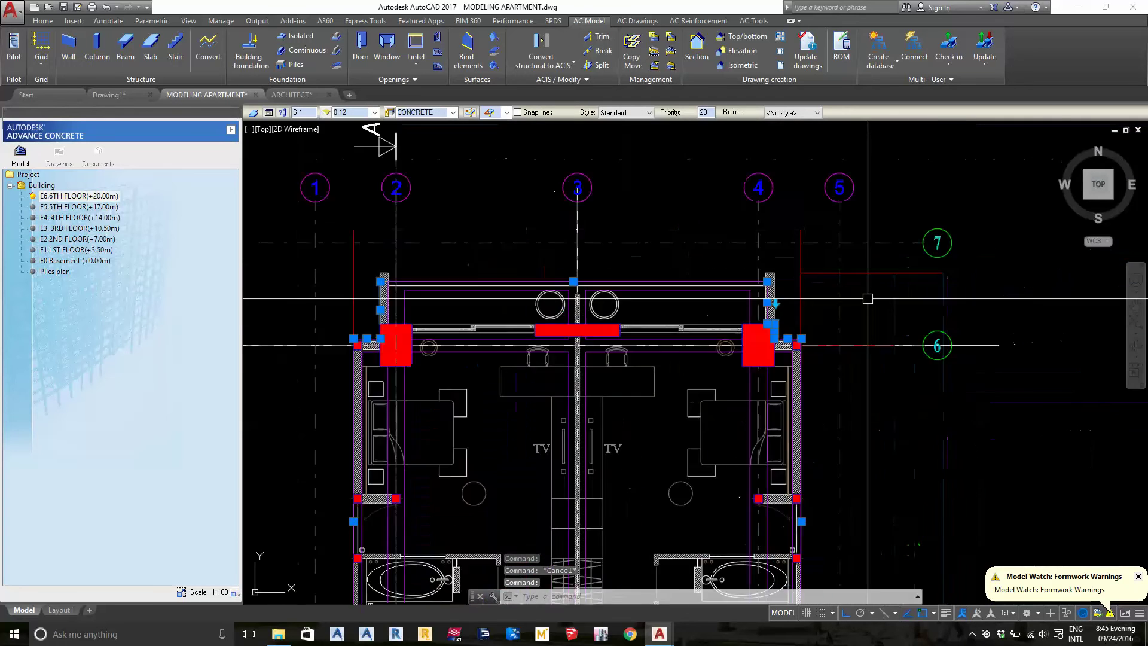
scroll(547, 372, up, 6)
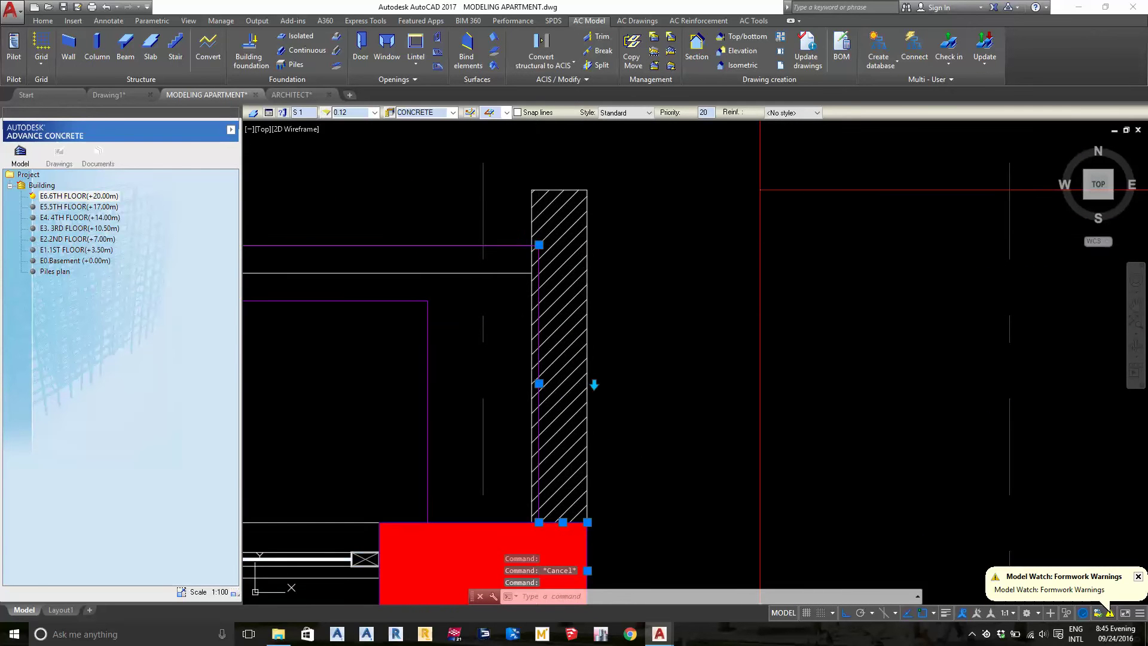
click(539, 519)
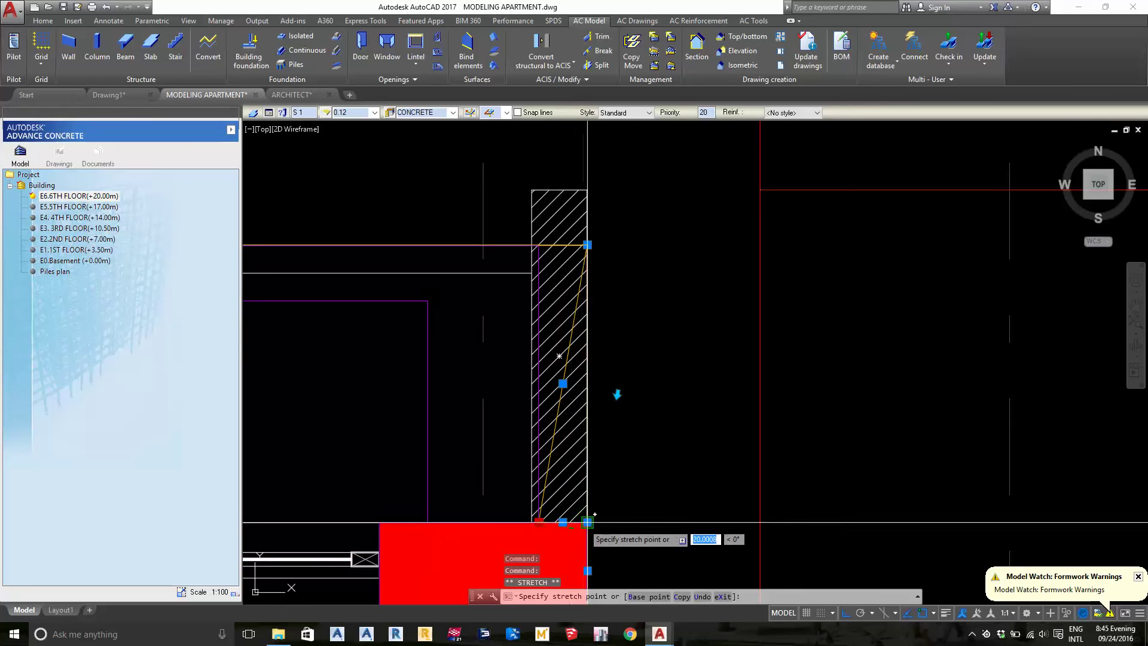
scroll(611, 439, down, 6)
scroll(658, 436, down, 2)
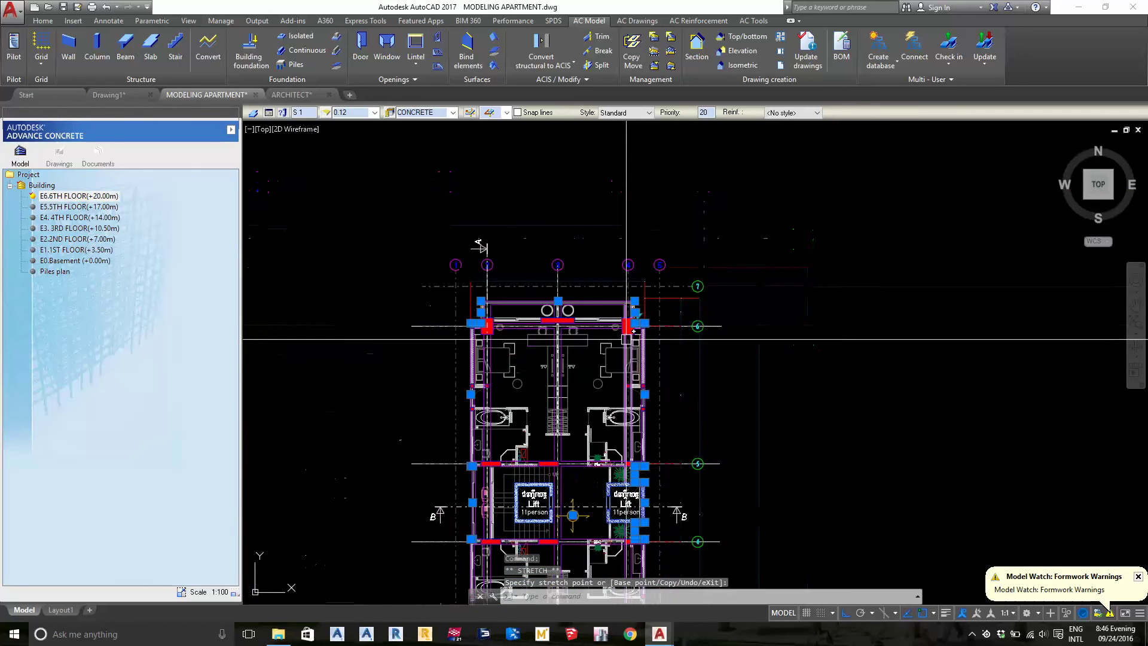
scroll(734, 436, up, 2)
key(Escape)
key(Escape)
scroll(718, 454, up, 4)
middle_drag(705, 334, 739, 450)
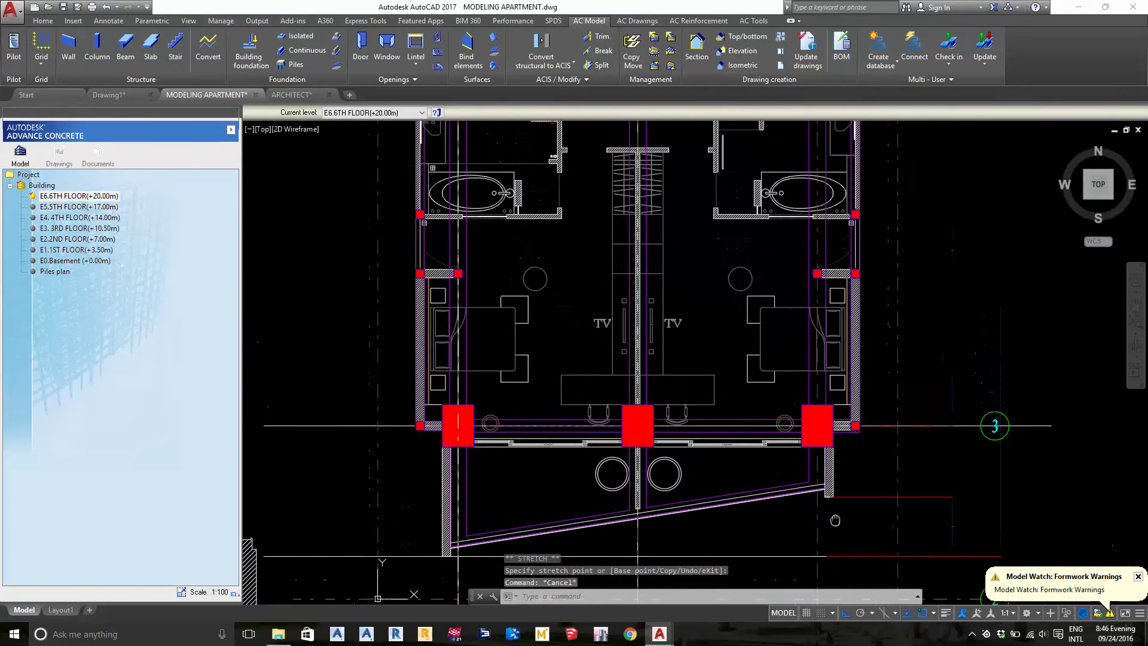
scroll(727, 349, down, 2)
scroll(669, 371, up, 5)
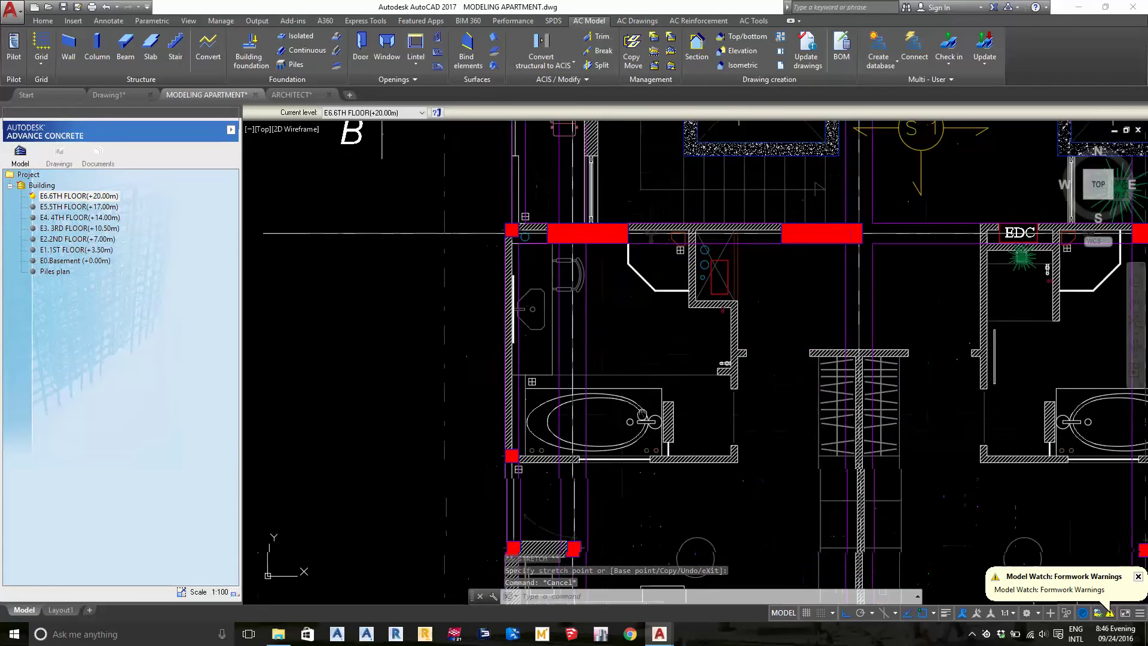
scroll(698, 388, up, 2)
scroll(698, 387, down, 4)
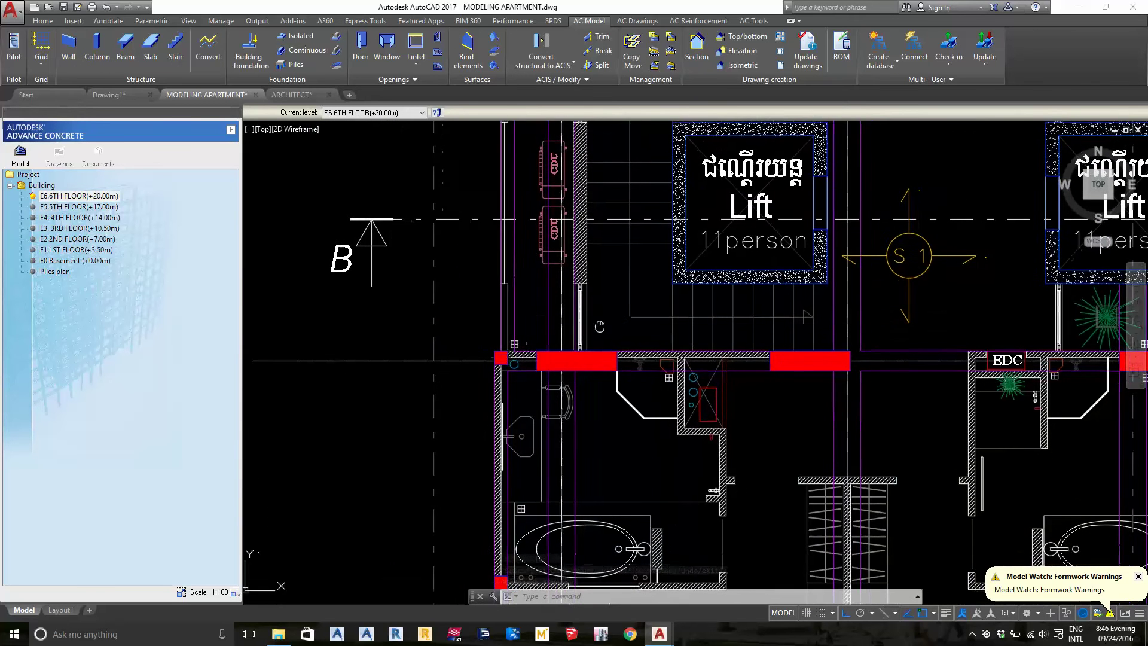
- Start a standard slab opening on the slab, then cancel it
click(439, 55)
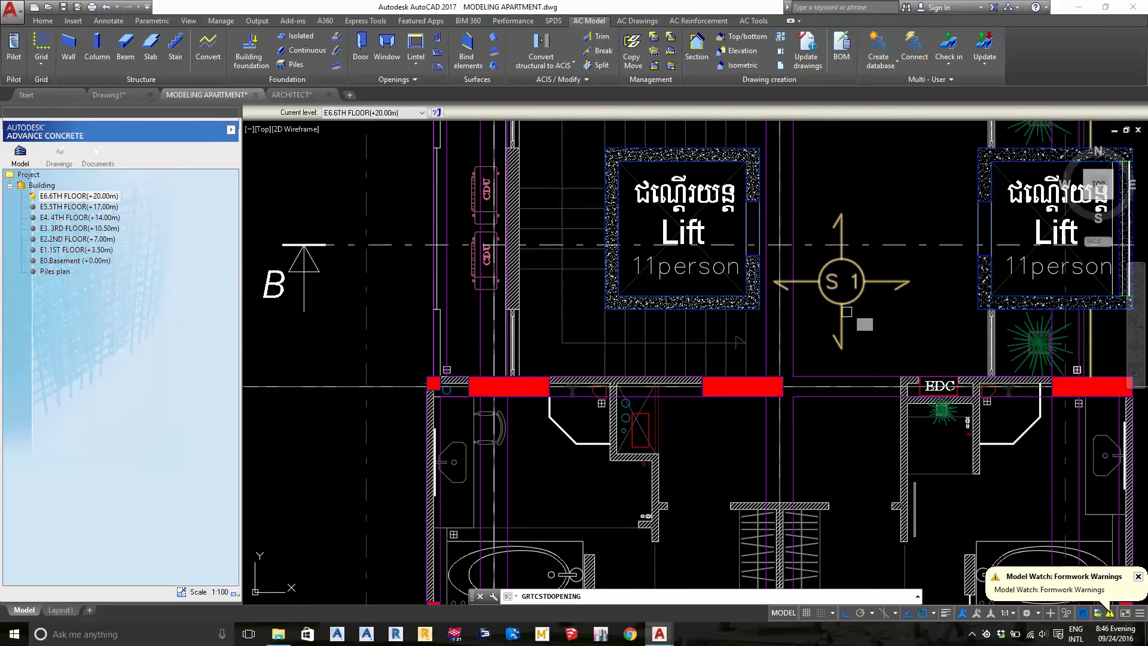
click(821, 290)
mouse_move(648, 442)
middle_down()
mouse_move(638, 276)
mouse_move(606, 373)
middle_up()
key(Escape)
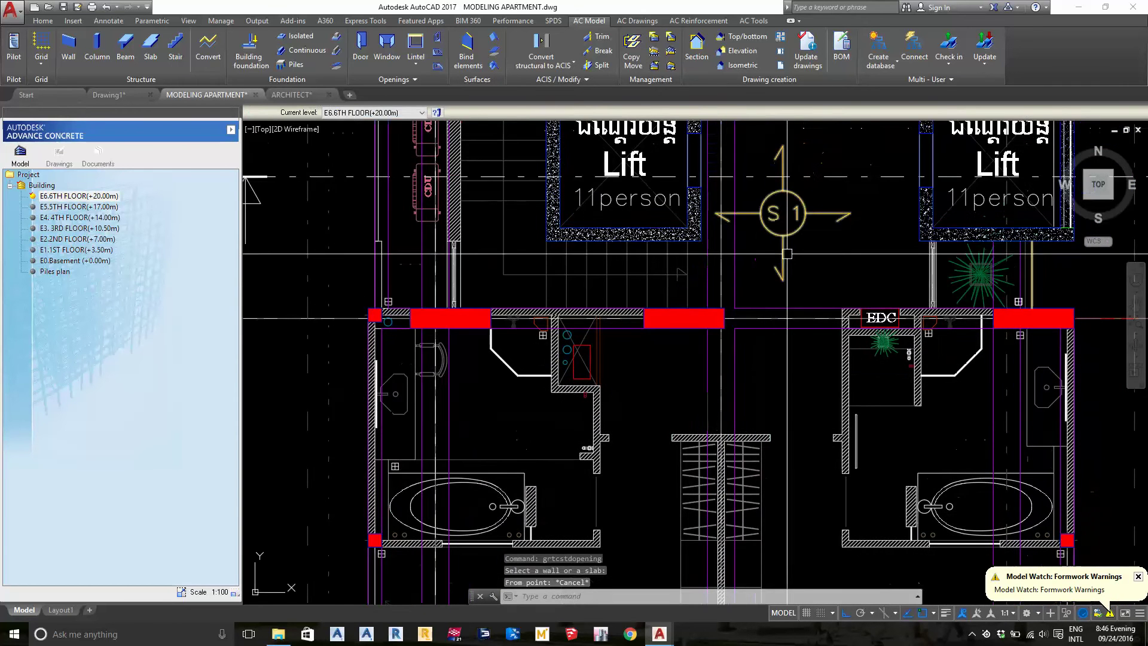
- Trace the small shaft's corners as a polygonal slab opening and finish the outline
click(439, 72)
scroll(586, 323, up, 2)
scroll(586, 323, up, 2)
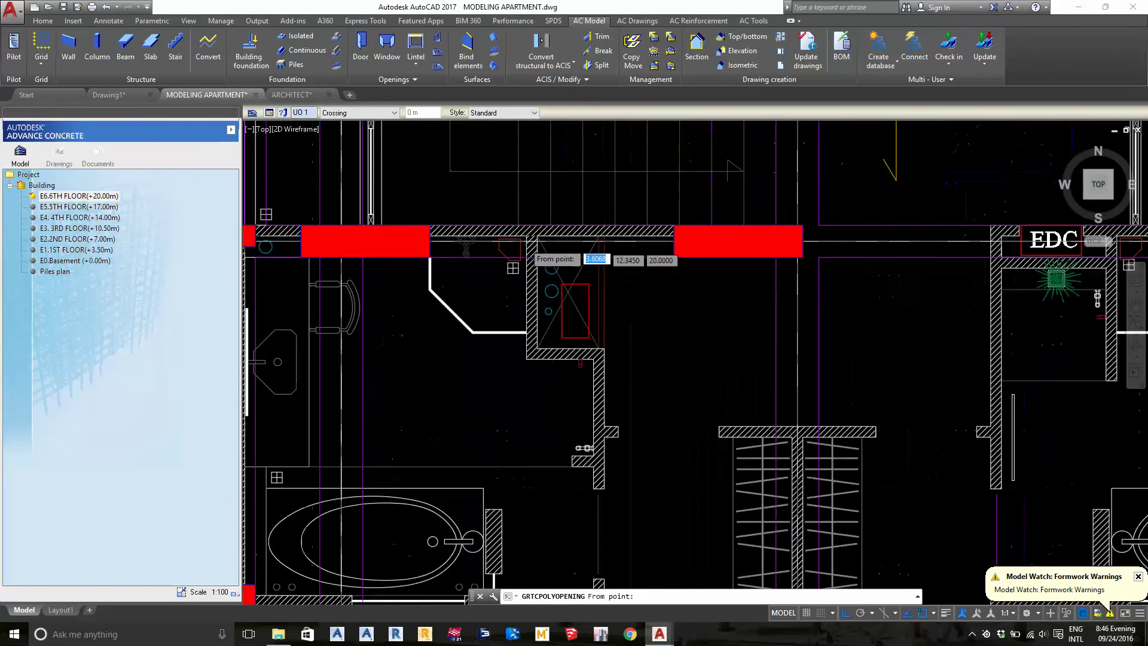
scroll(586, 323, up, 4)
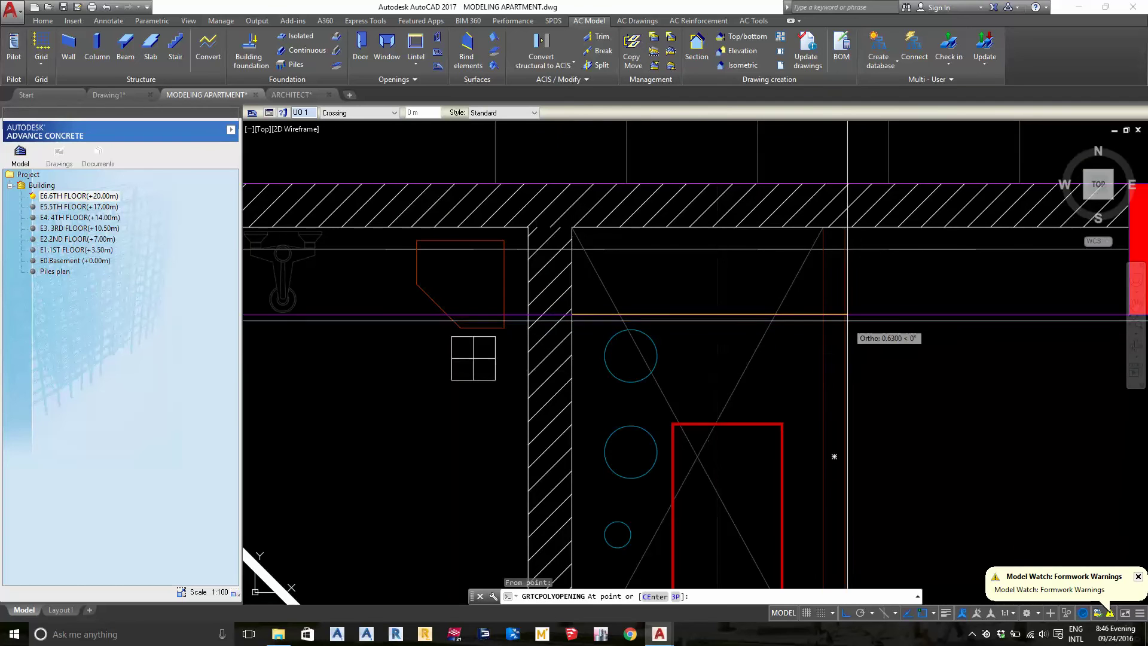
click(823, 370)
middle_drag(824, 504, 798, 310)
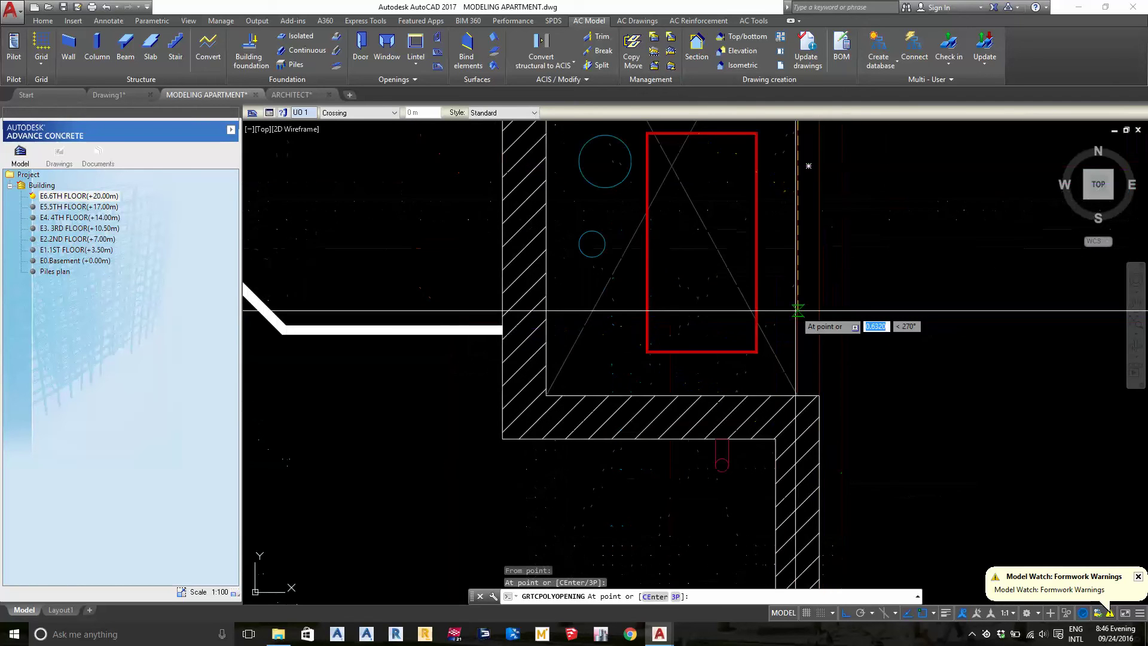
click(797, 395)
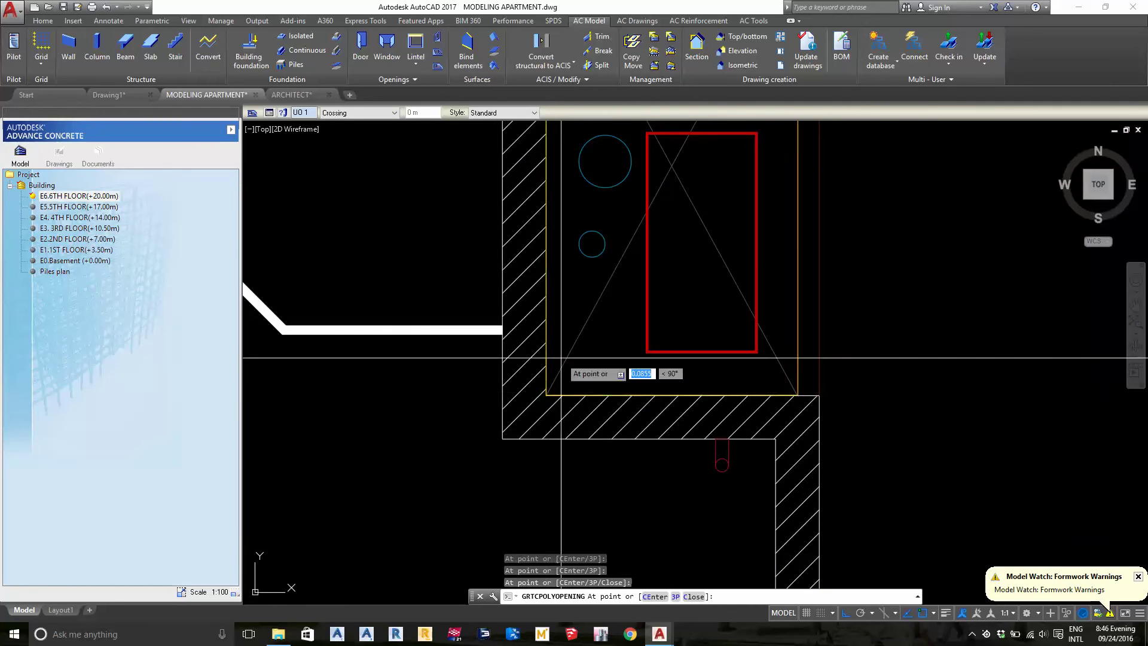
middle_drag(597, 188, 587, 338)
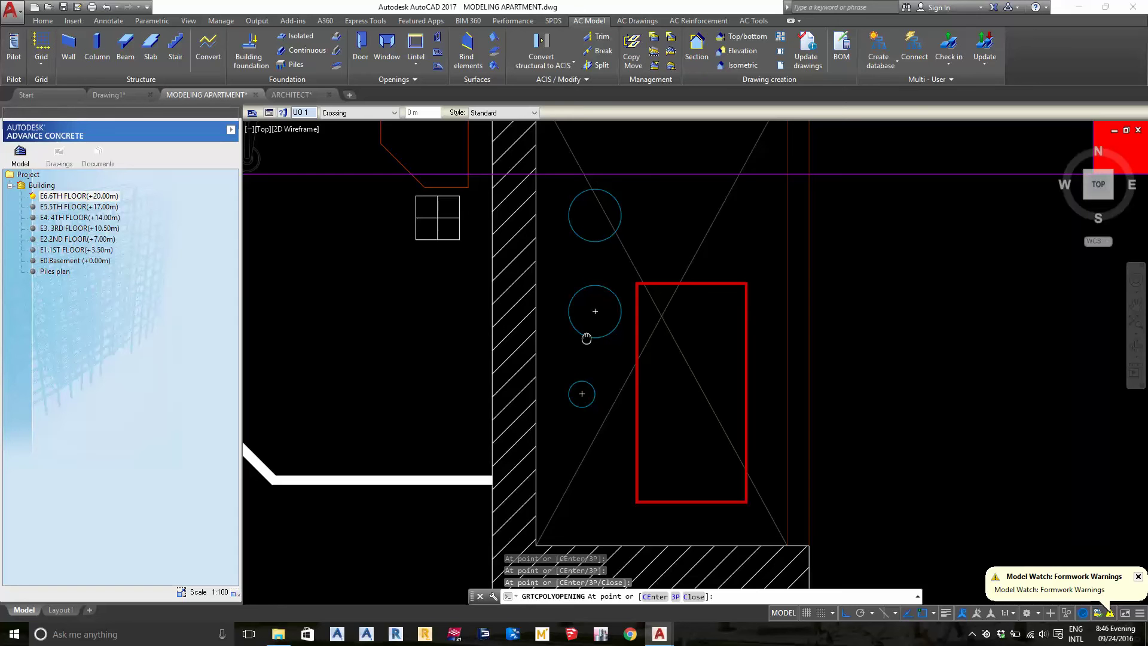
scroll(544, 243, down, 2)
scroll(538, 211, up, 4)
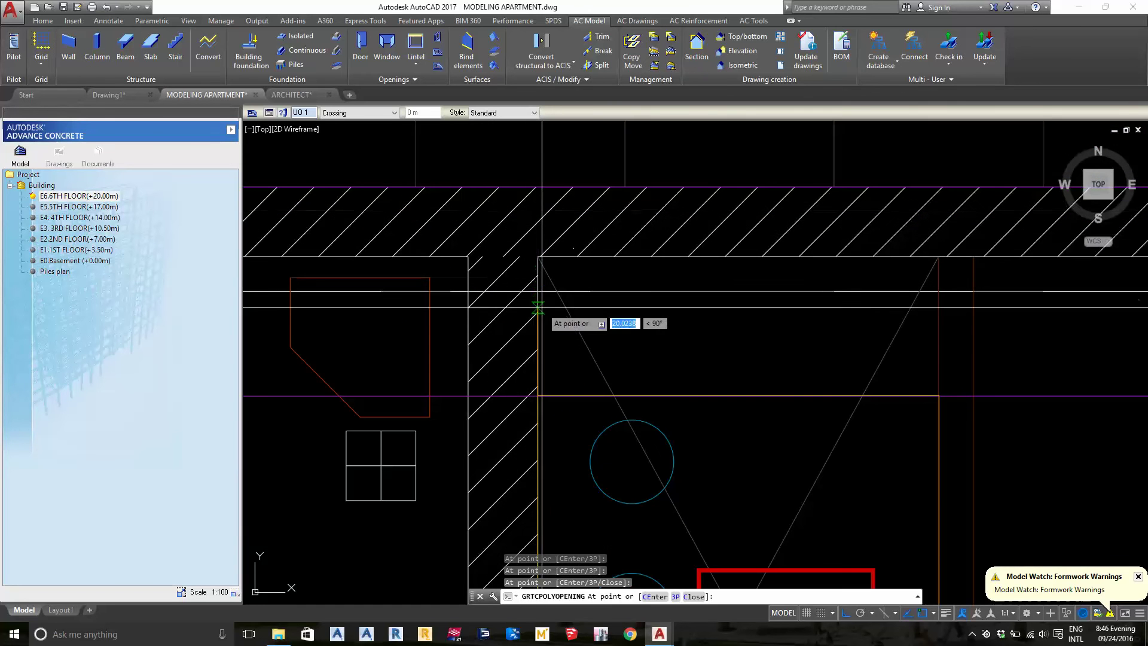
key(Return)
- Pan past the bedrooms back to the lifts and stair, then select the slab near the lift
scroll(567, 269, down, 4)
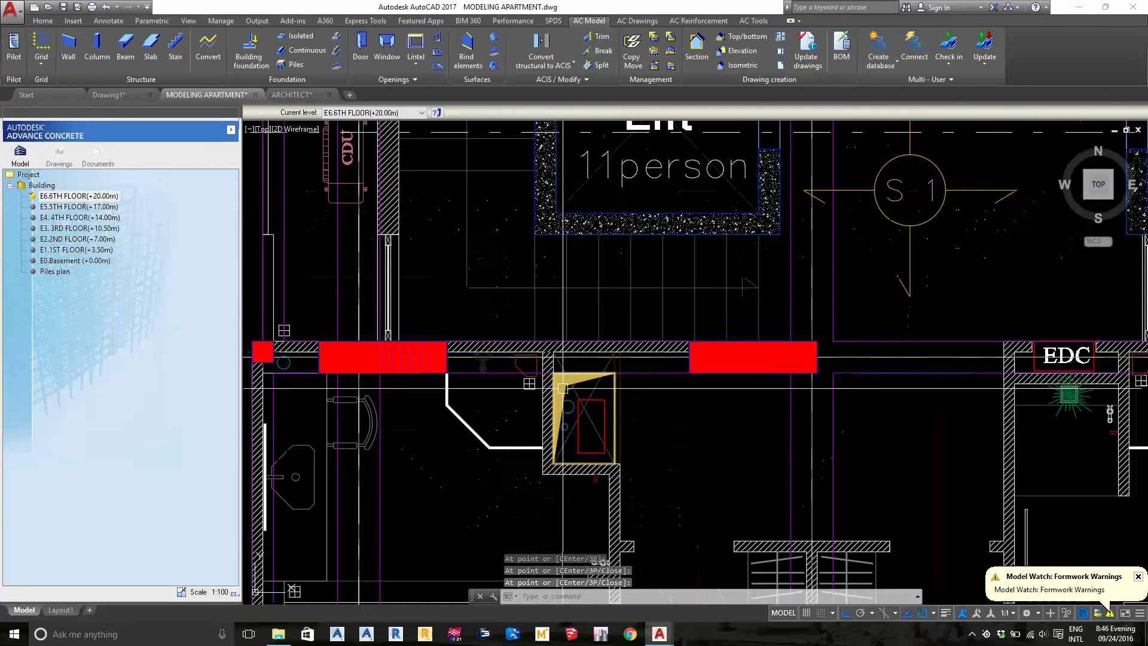
scroll(556, 207, down, 2)
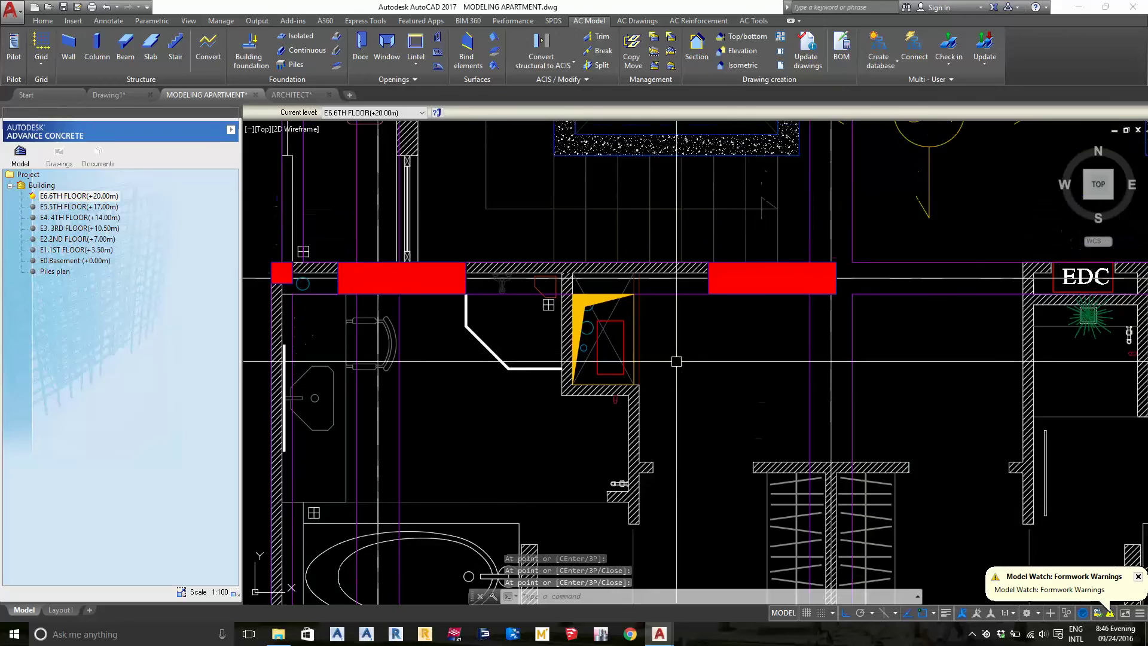
scroll(597, 239, down, 3)
mouse_move(598, 448)
middle_down()
mouse_move(628, 269)
mouse_move(574, 347)
middle_up()
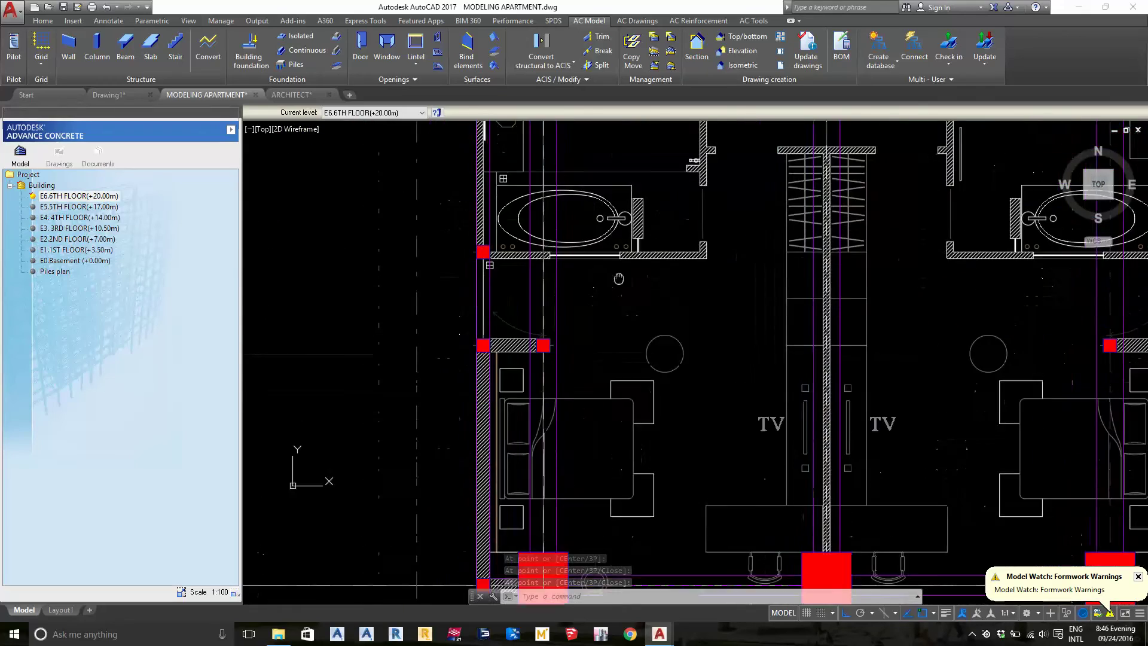
mouse_move(569, 418)
middle_down()
mouse_move(569, 348)
mouse_move(598, 490)
middle_up()
middle_drag(598, 269, 627, 412)
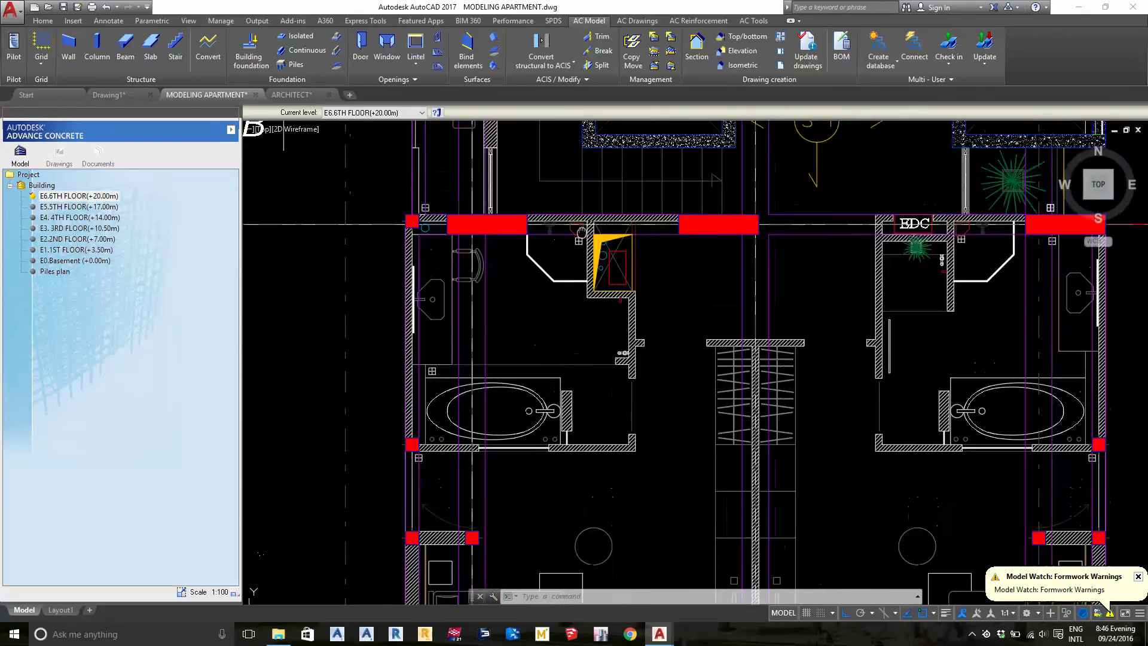
middle_drag(645, 179, 670, 382)
middle_drag(688, 138, 693, 270)
scroll(693, 269, up, 2)
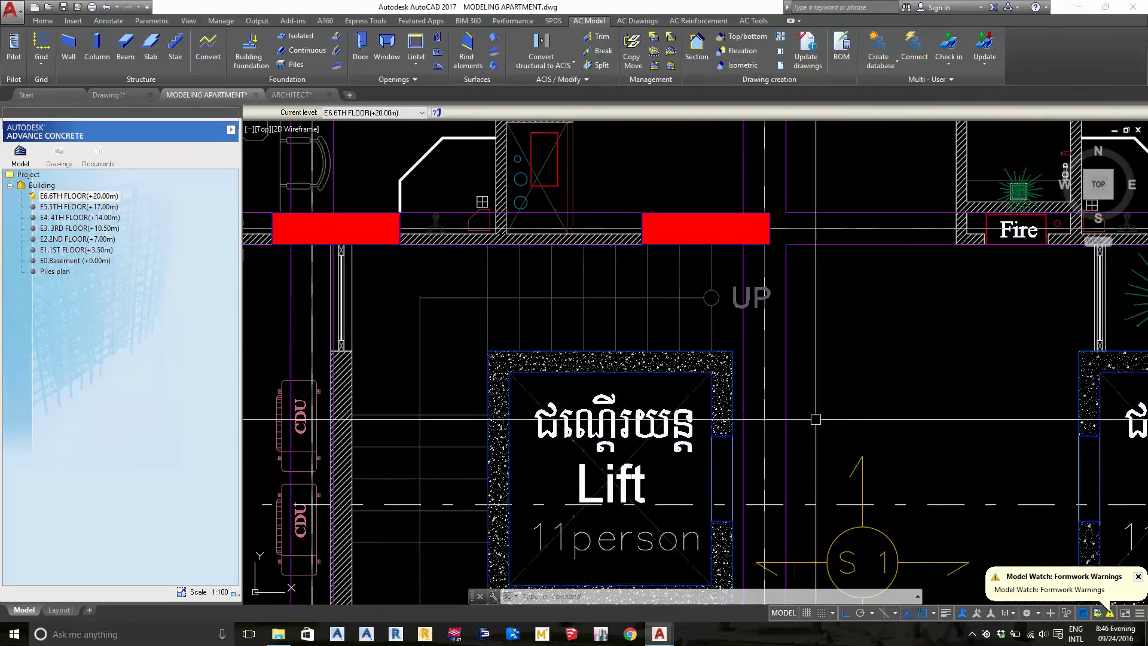
click(896, 466)
click(626, 184)
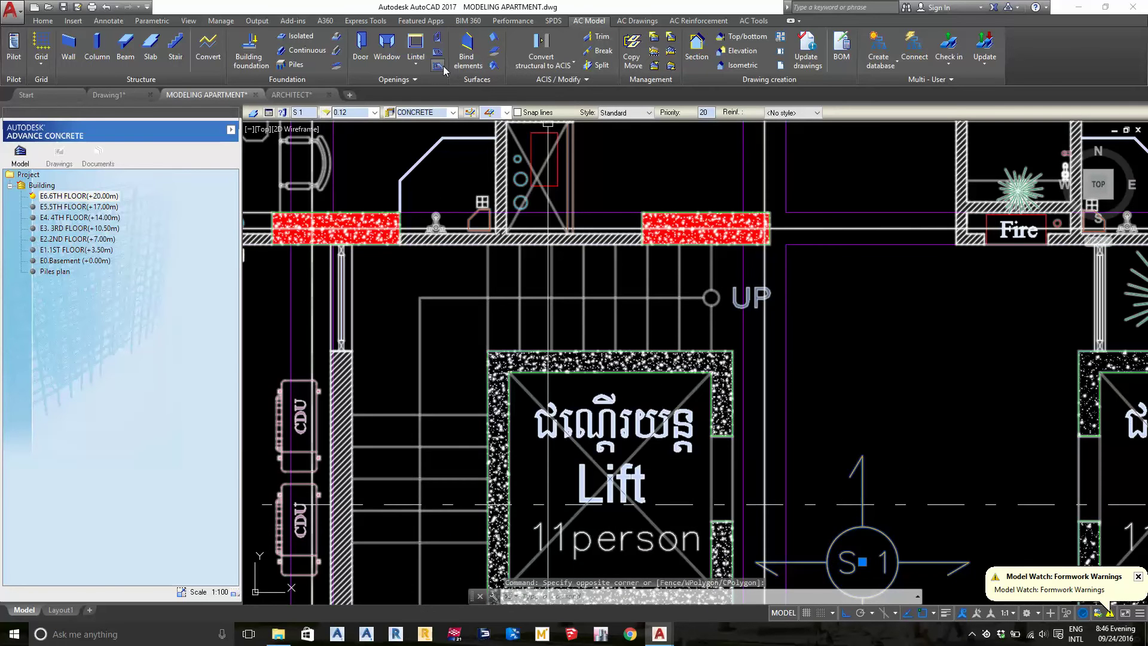
click(441, 66)
scroll(771, 263, up, 2)
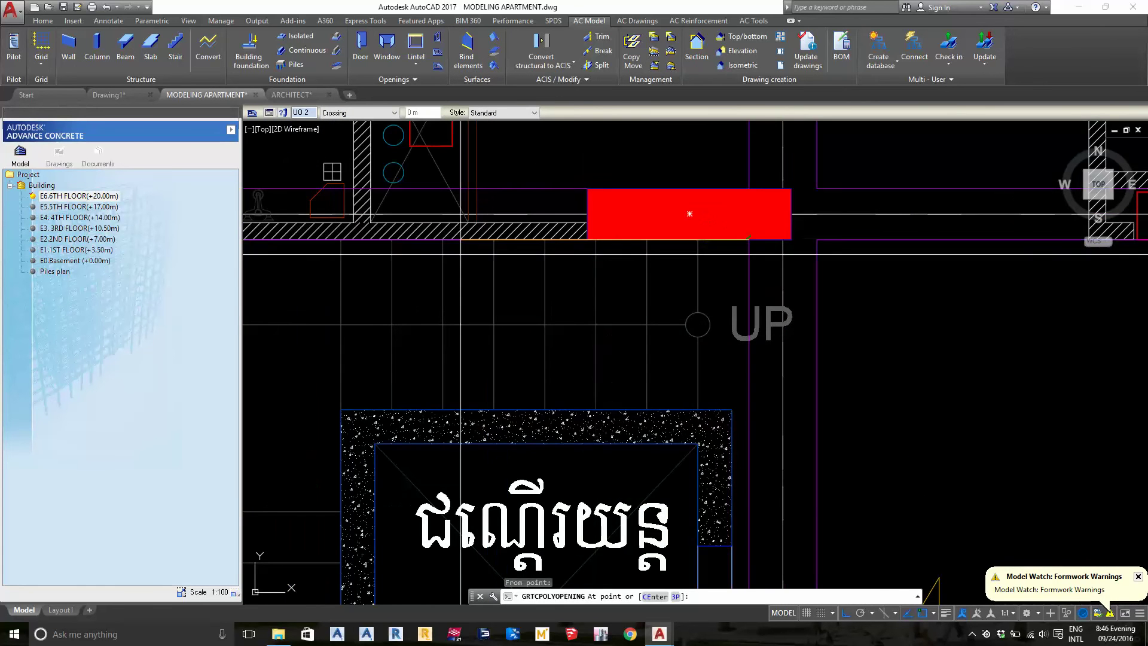
middle_drag(693, 322, 1059, 314)
scroll(473, 239, up, 2)
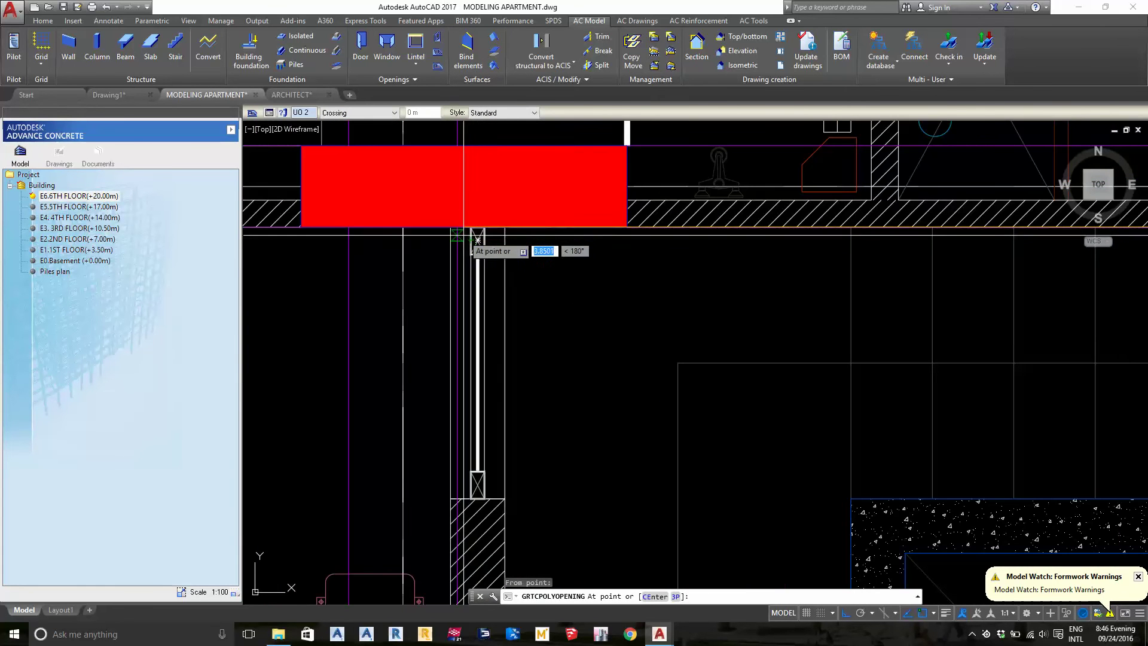
scroll(503, 229, down, 5)
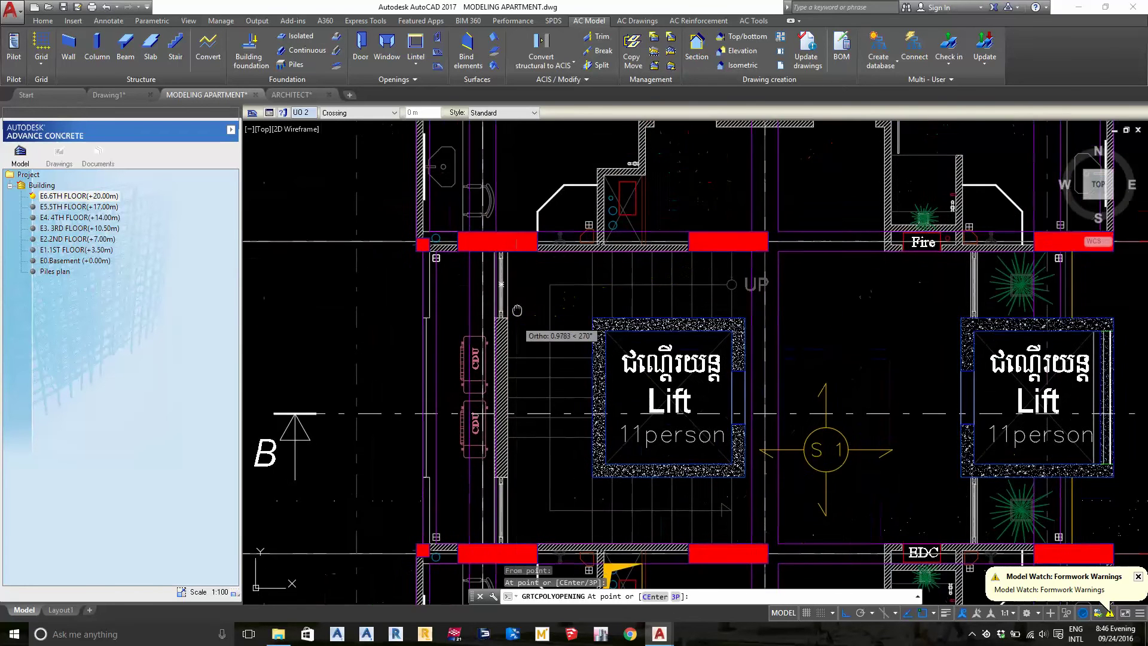
mouse_move(496, 514)
middle_down()
mouse_move(496, 443)
mouse_move(96, 429)
middle_up()
scroll(492, 454, up, 5)
click(747, 448)
scroll(736, 329, down, 2)
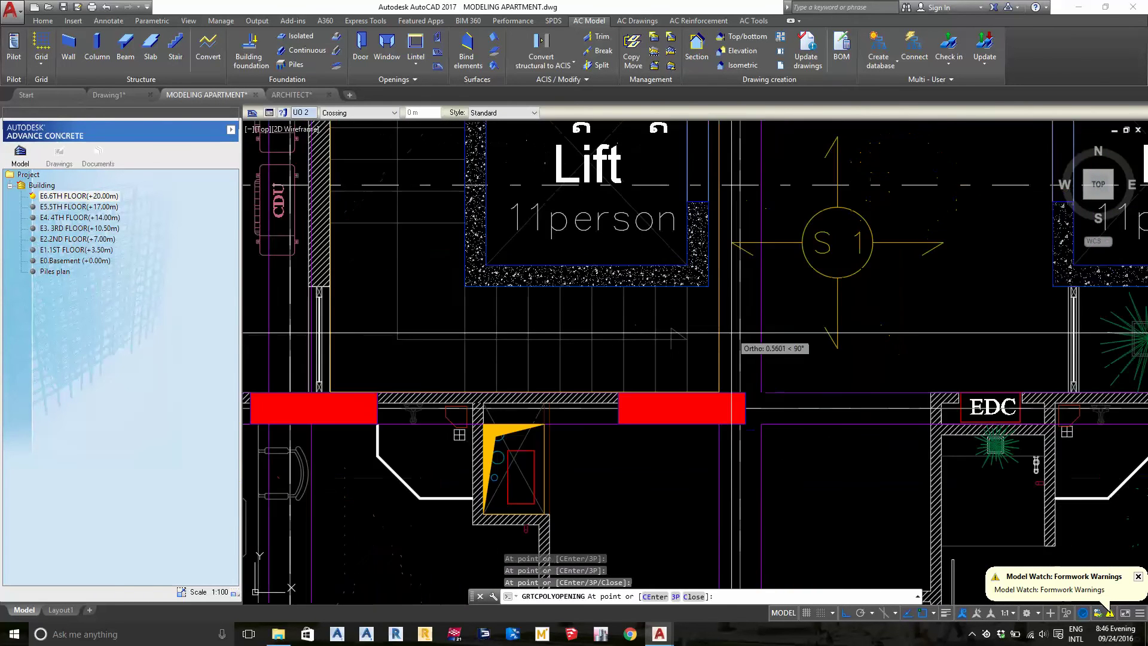
scroll(735, 333, down, 2)
scroll(707, 363, up, 4)
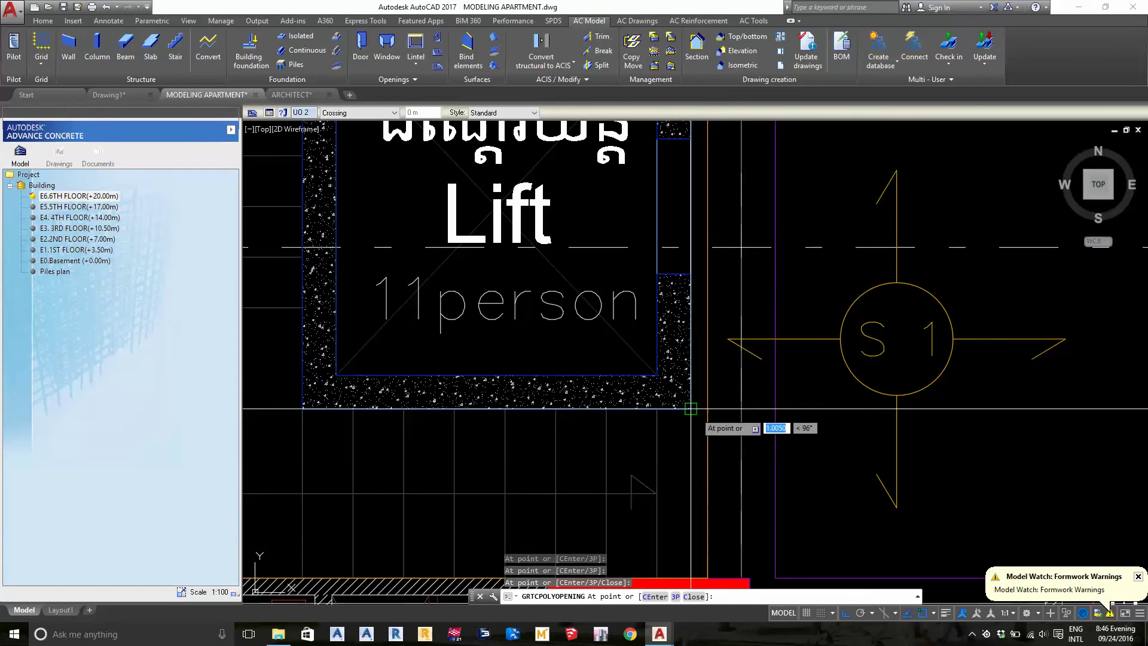
scroll(707, 415, up, 3)
scroll(719, 398, up, 1)
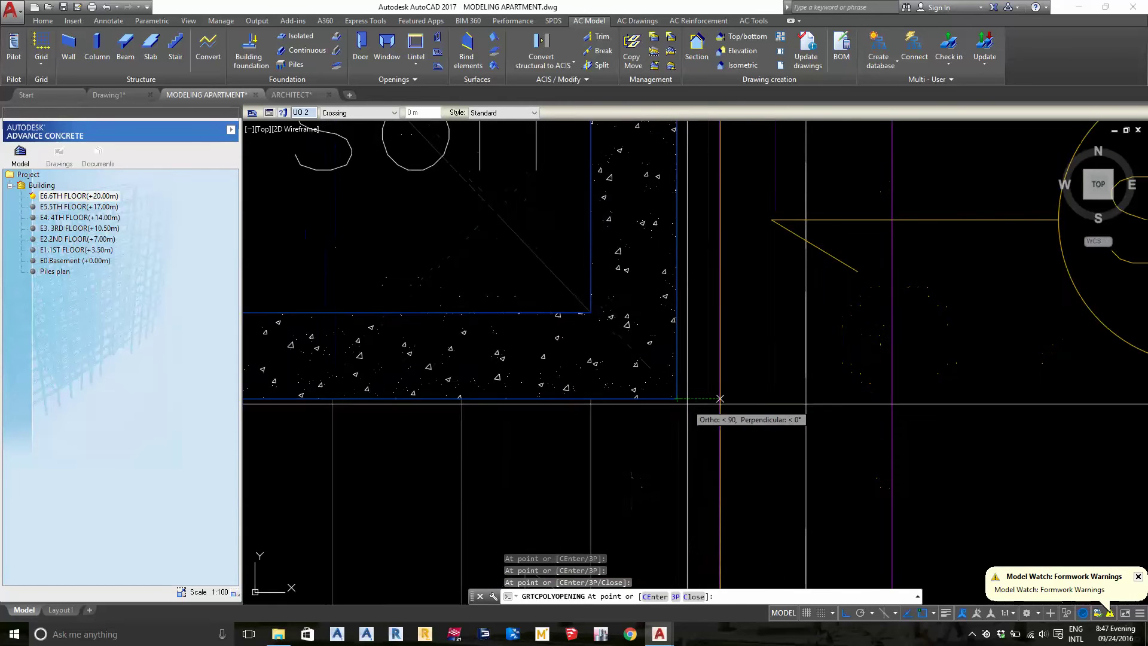
click(676, 398)
scroll(682, 383, down, 2)
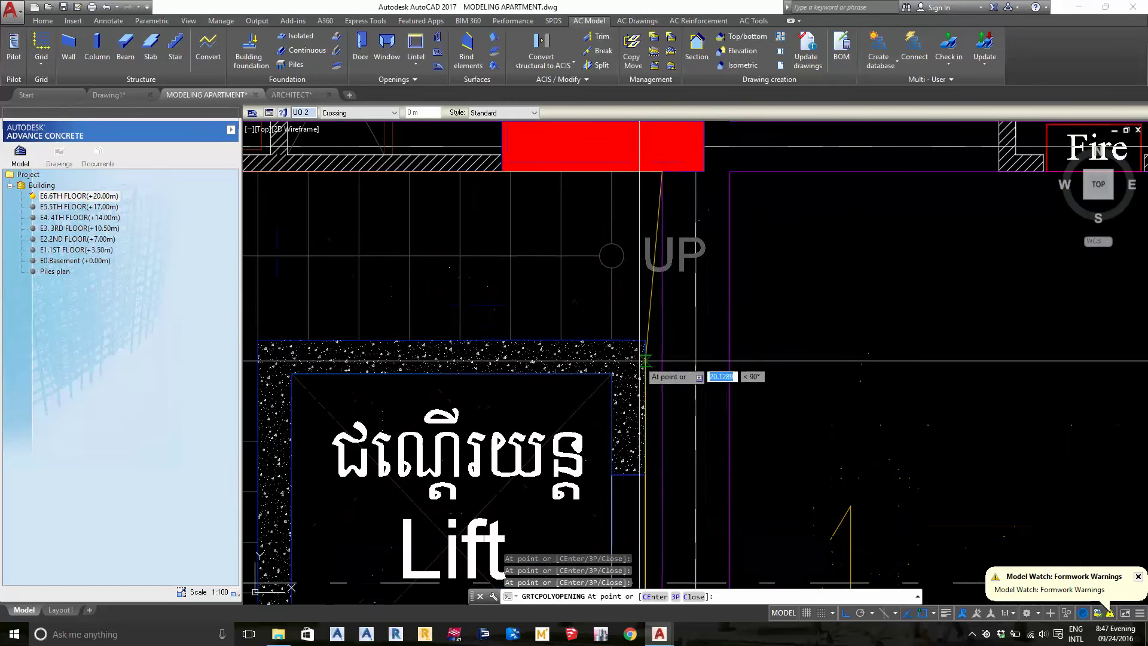
click(646, 360)
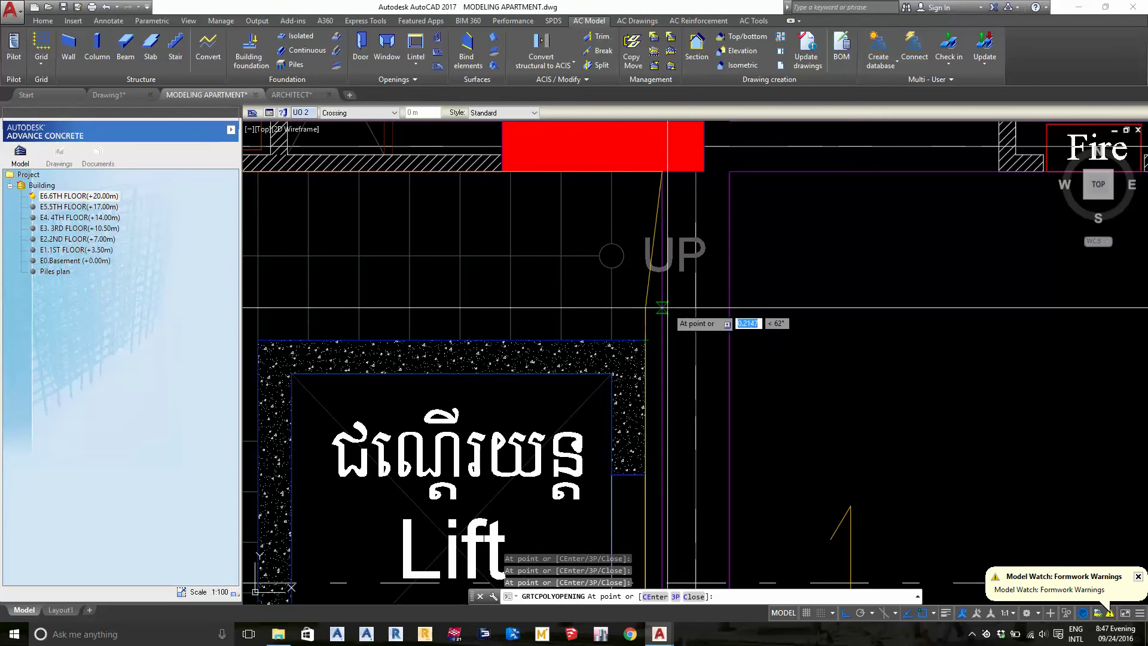
click(610, 339)
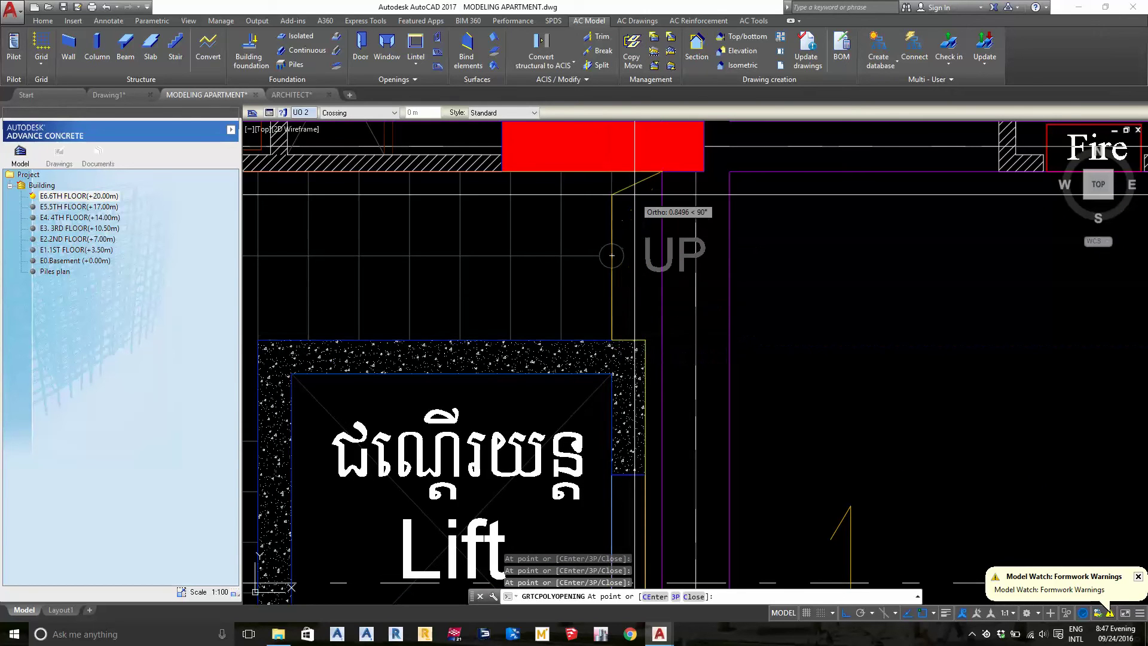
click(608, 173)
click(611, 172)
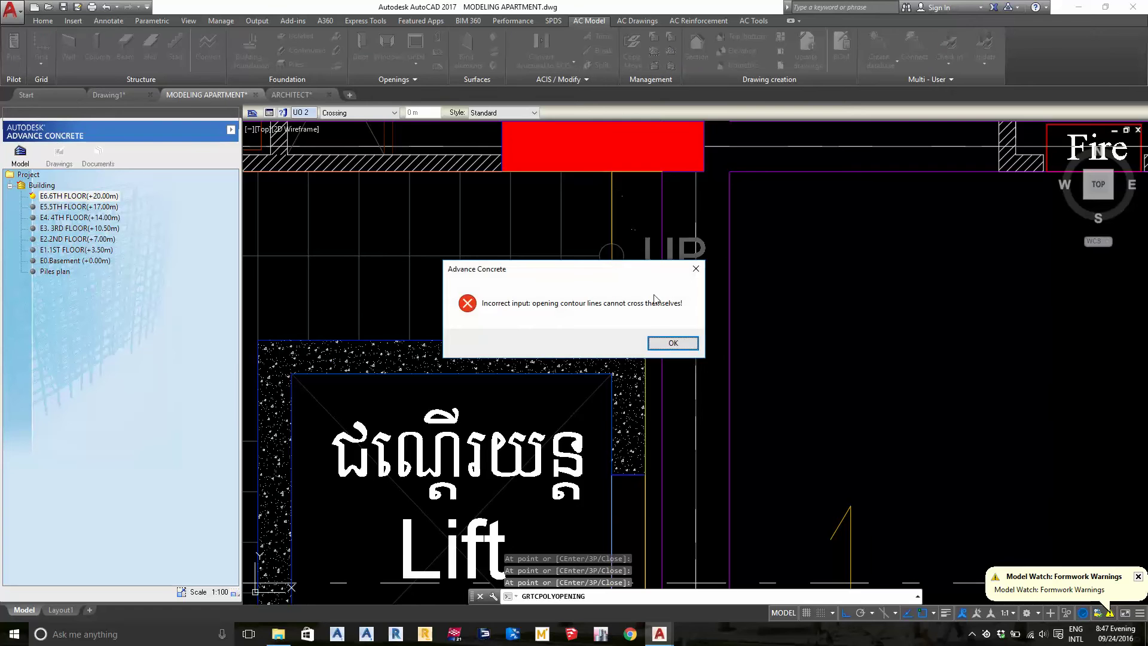
click(664, 343)
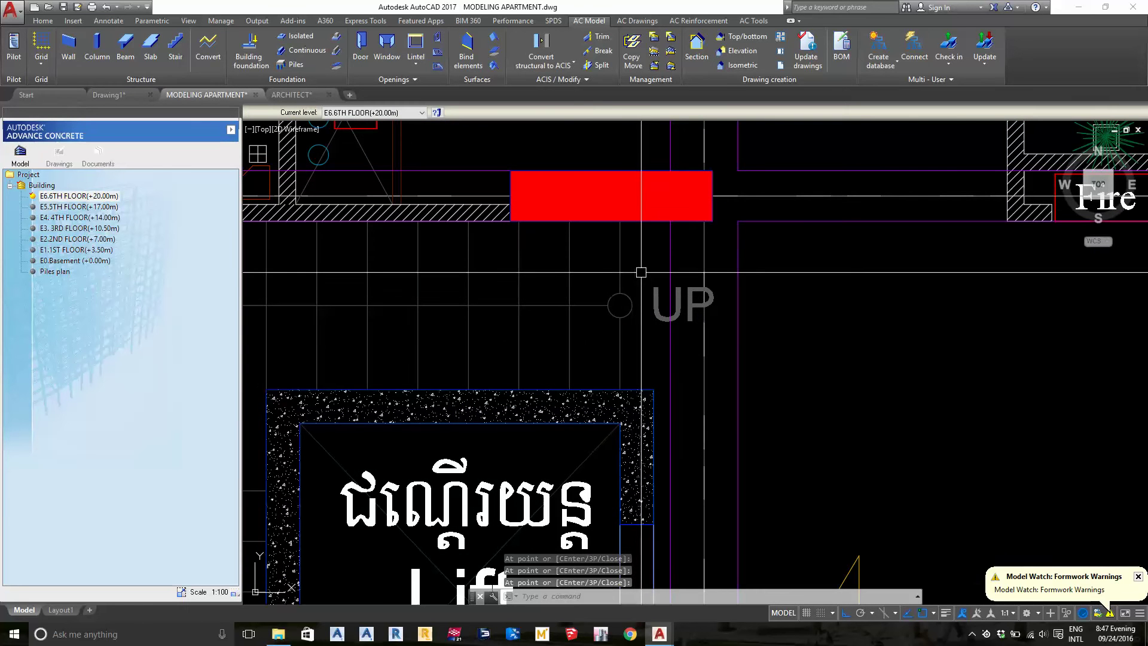
- Place a vertical construction line beside the stair
text(l)
key(Return)
text(v)
key(Return)
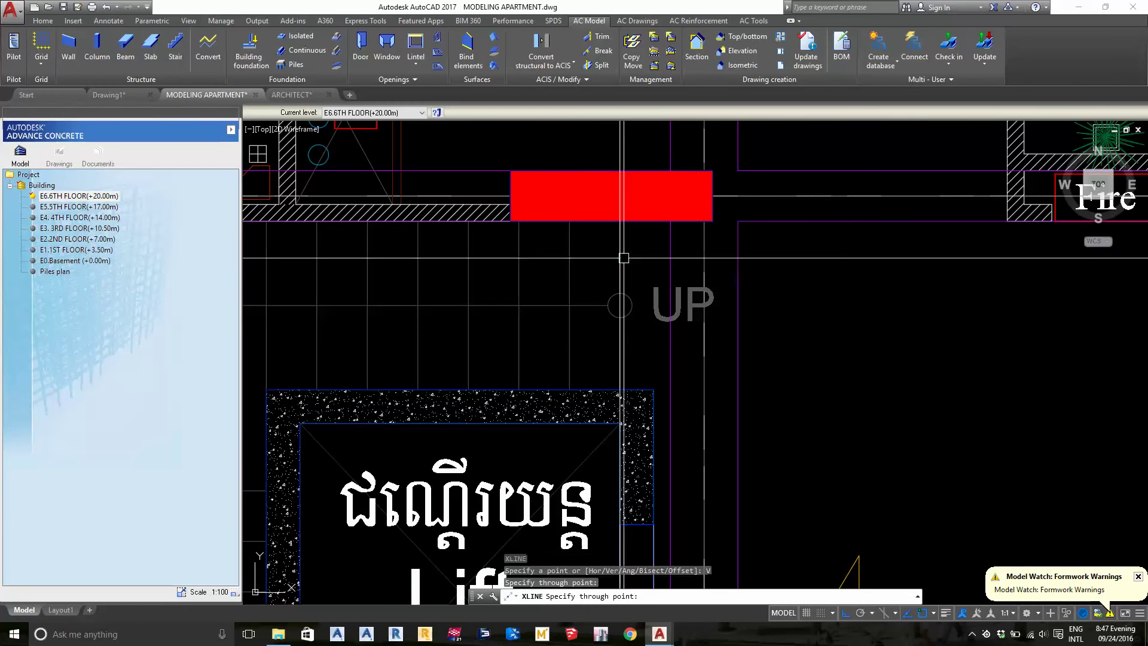
click(620, 263)
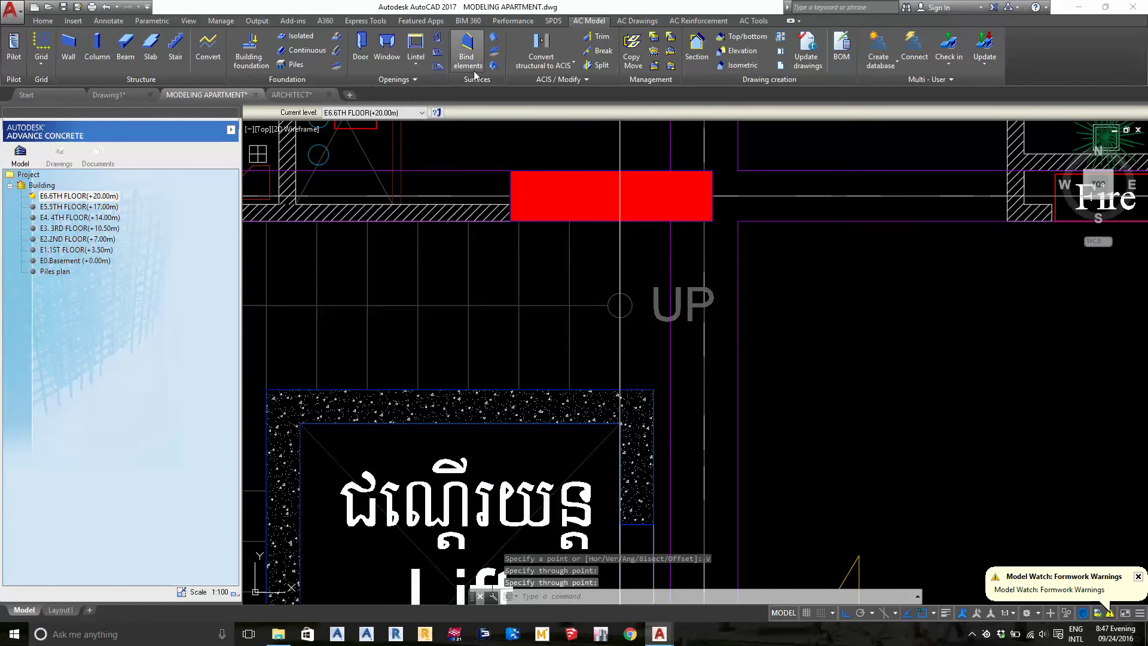
- Start a new polygonal slab opening and pick the slab by the stair
click(435, 68)
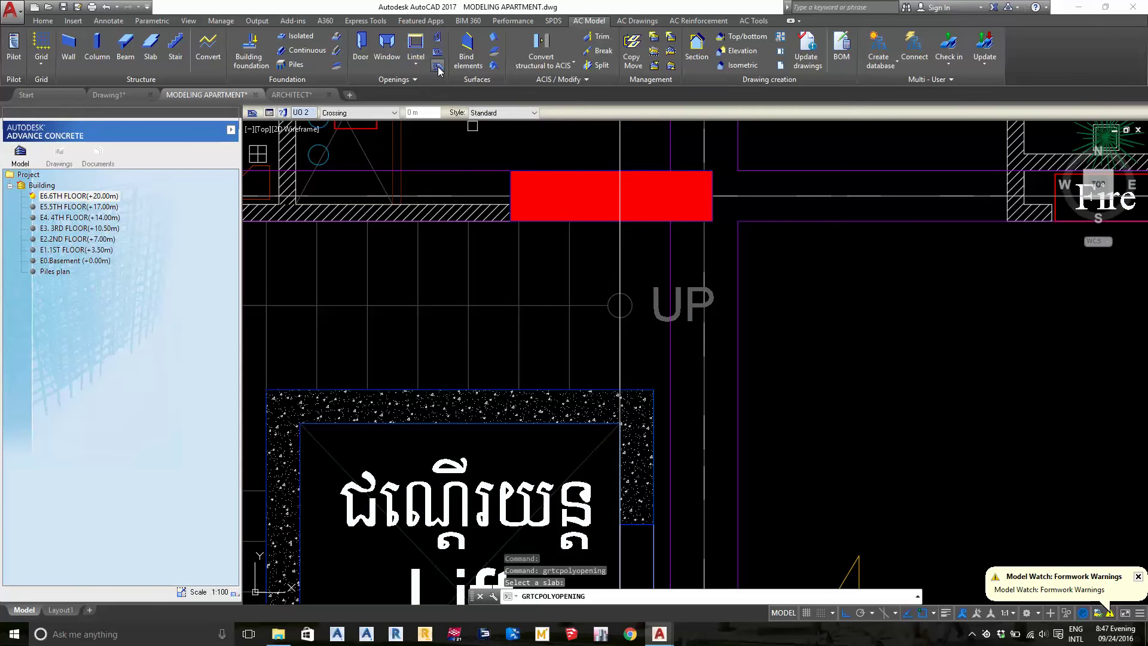
scroll(599, 283, down, 6)
scroll(600, 275, up, 6)
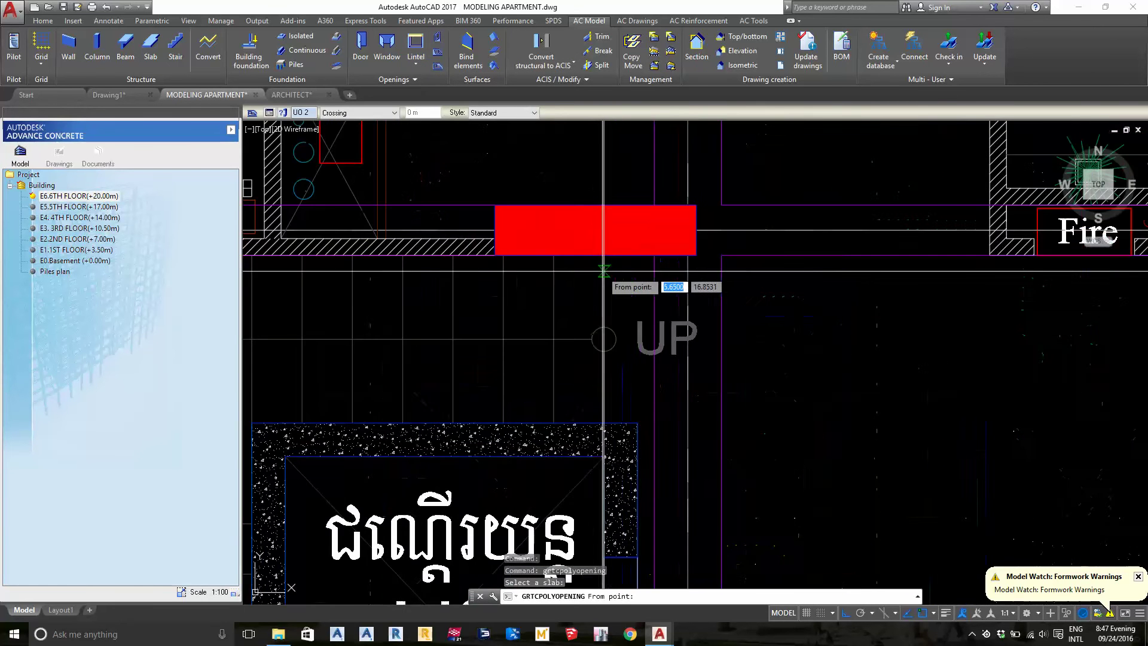
click(595, 281)
middle_drag(439, 293, 834, 328)
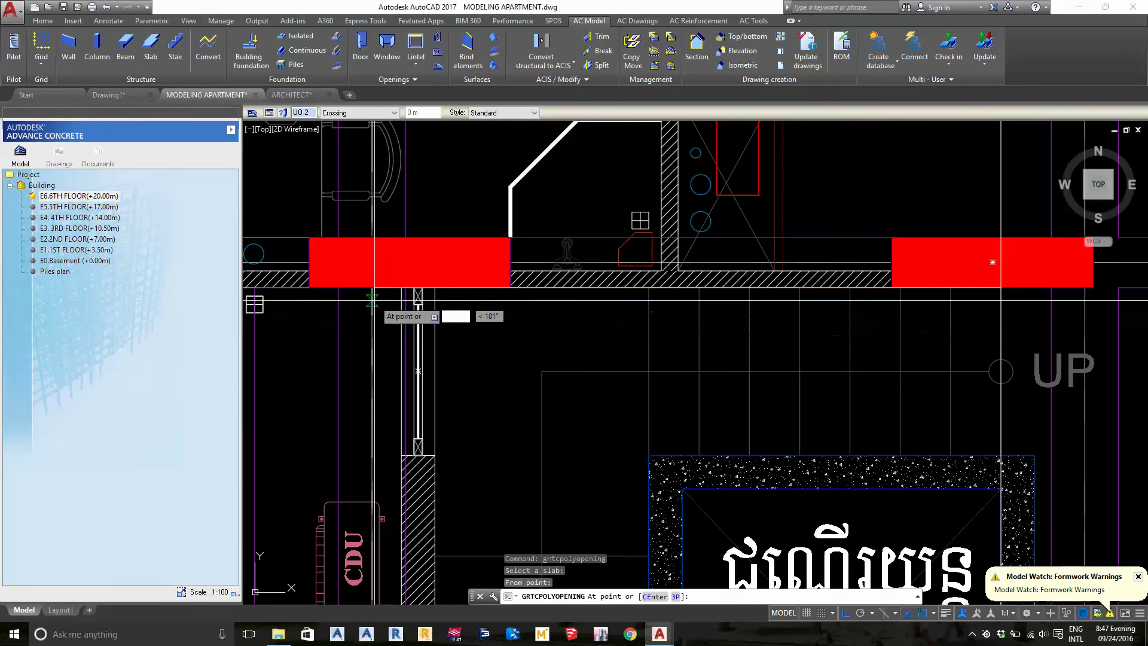
scroll(475, 161, down, 4)
scroll(493, 501, up, 5)
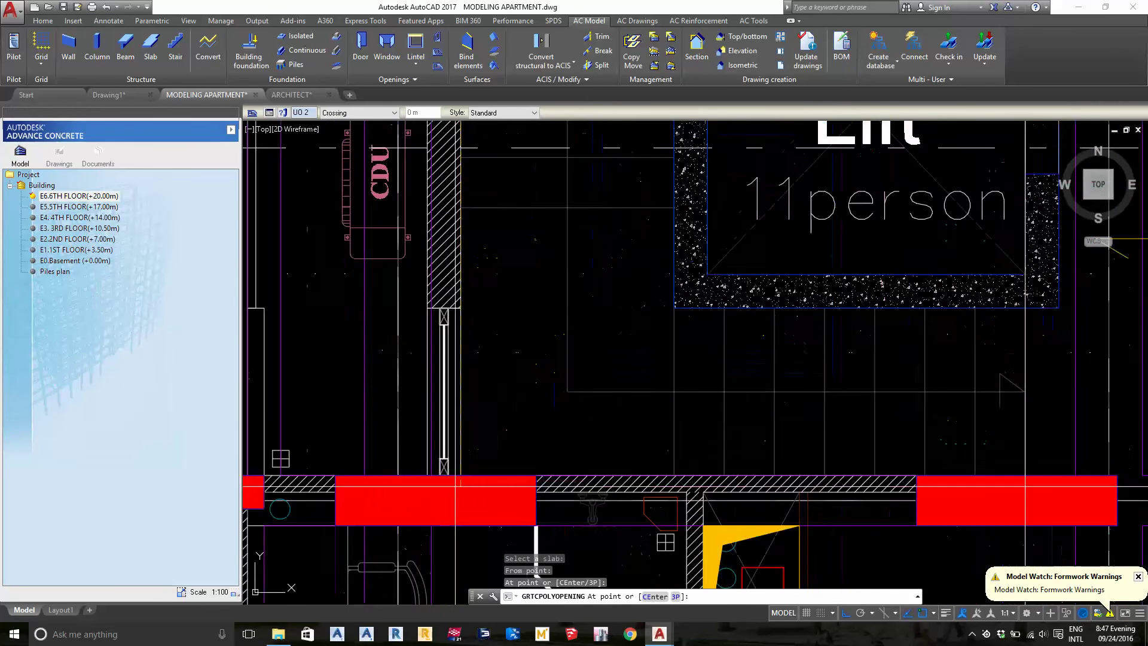
- Trace opening corners at the stair, right beam edge and lift wall, then close the outline
click(846, 499)
scroll(637, 448, down, 2)
middle_drag(636, 448, 595, 445)
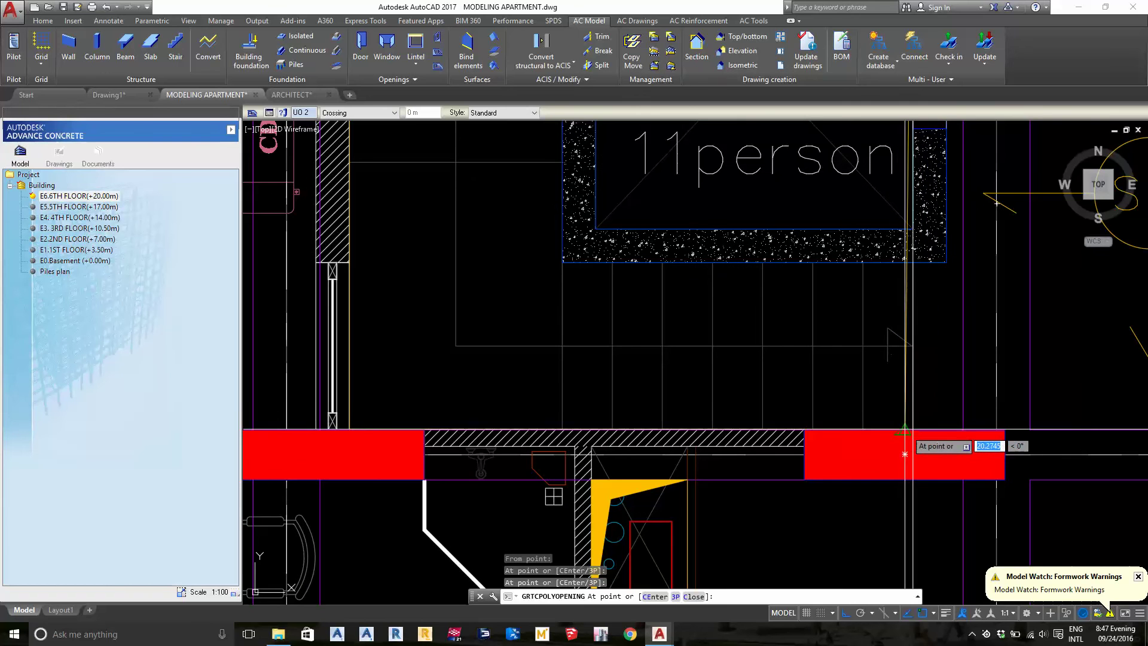
click(908, 430)
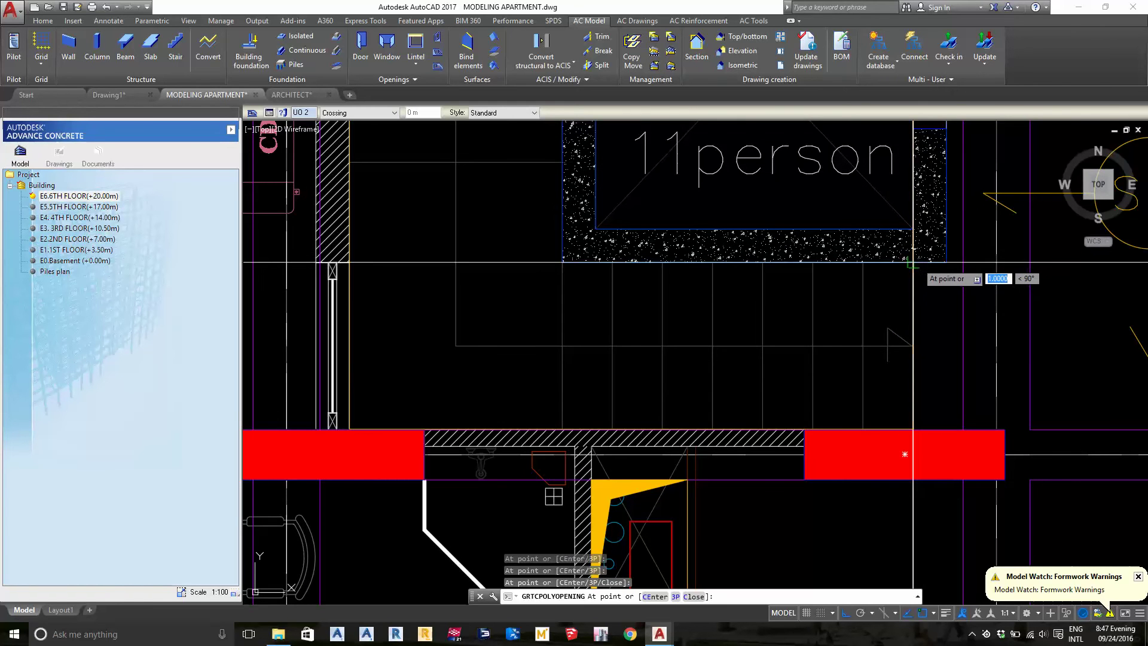
middle_drag(913, 261, 831, 327)
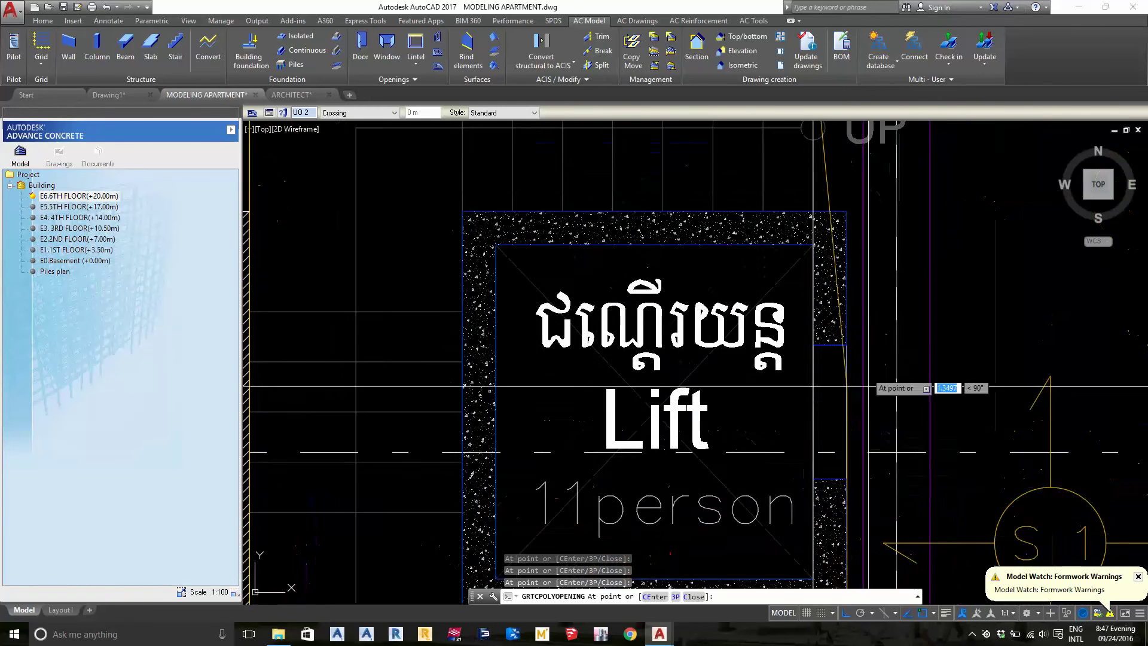
scroll(831, 327, up, 2)
click(831, 301)
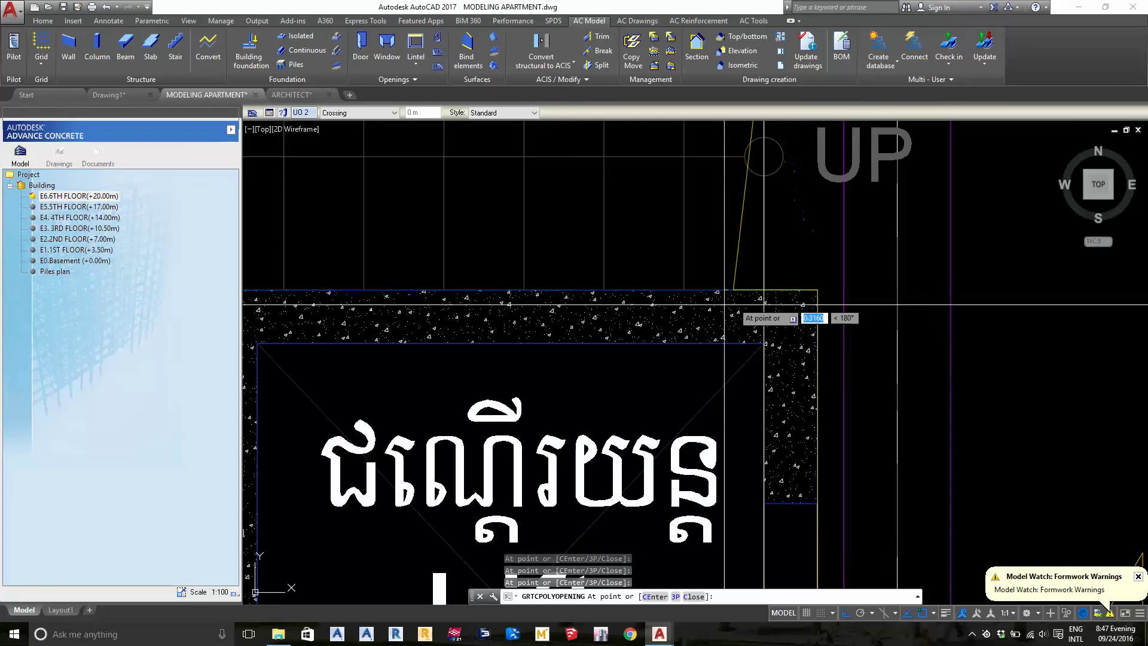
scroll(747, 315, down, 2)
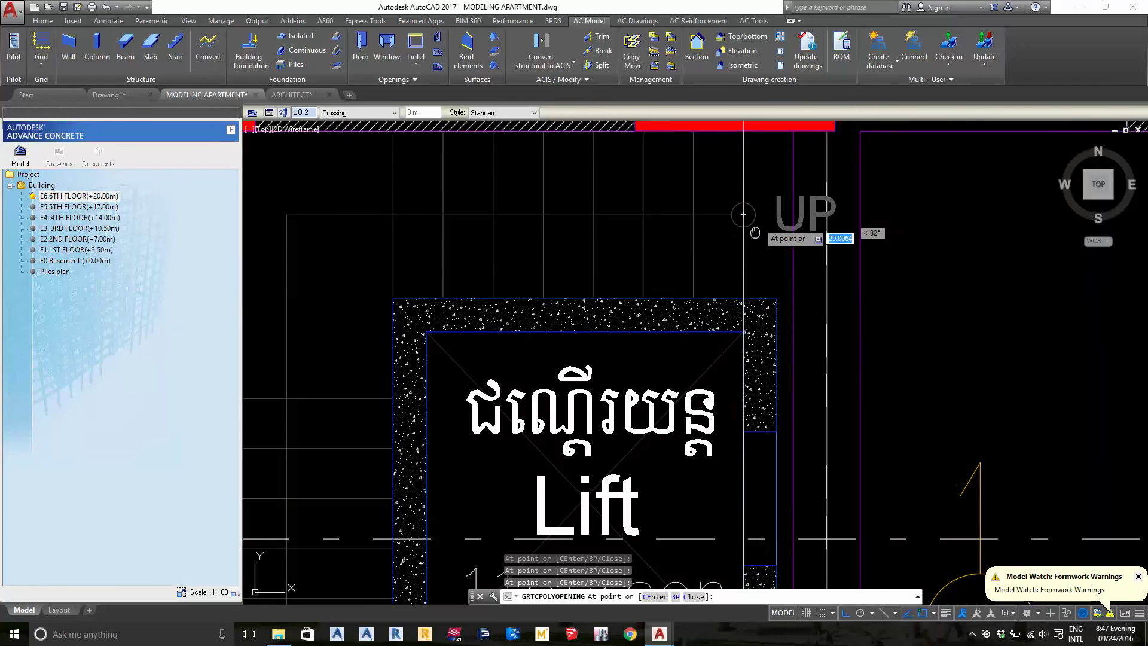
middle_drag(754, 233, 704, 363)
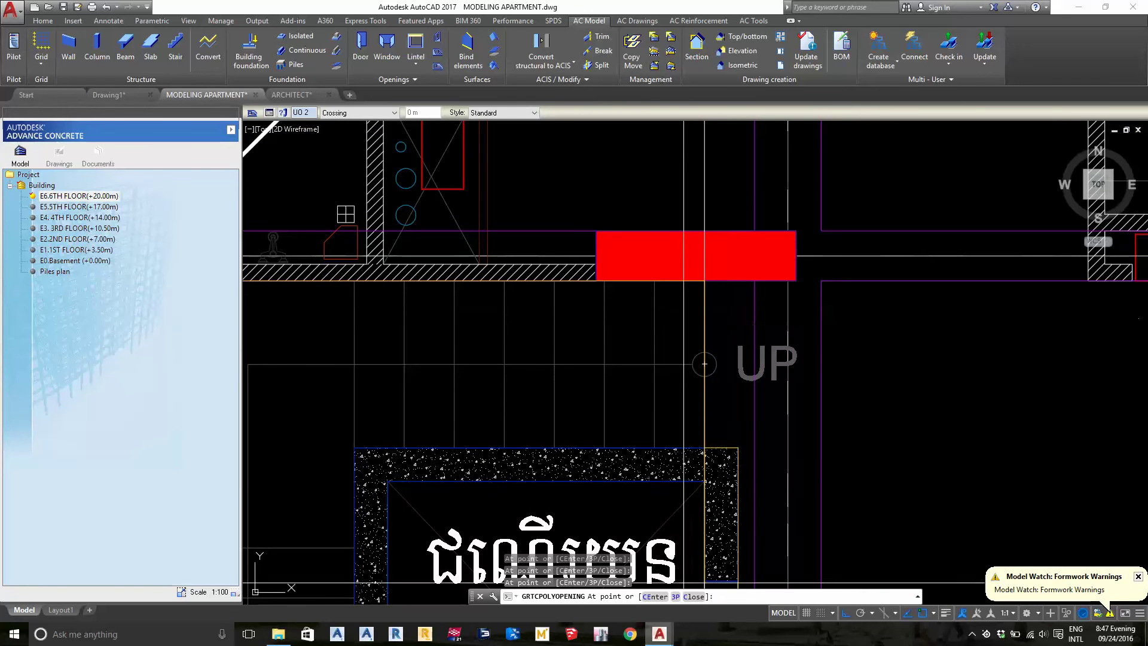
click(694, 596)
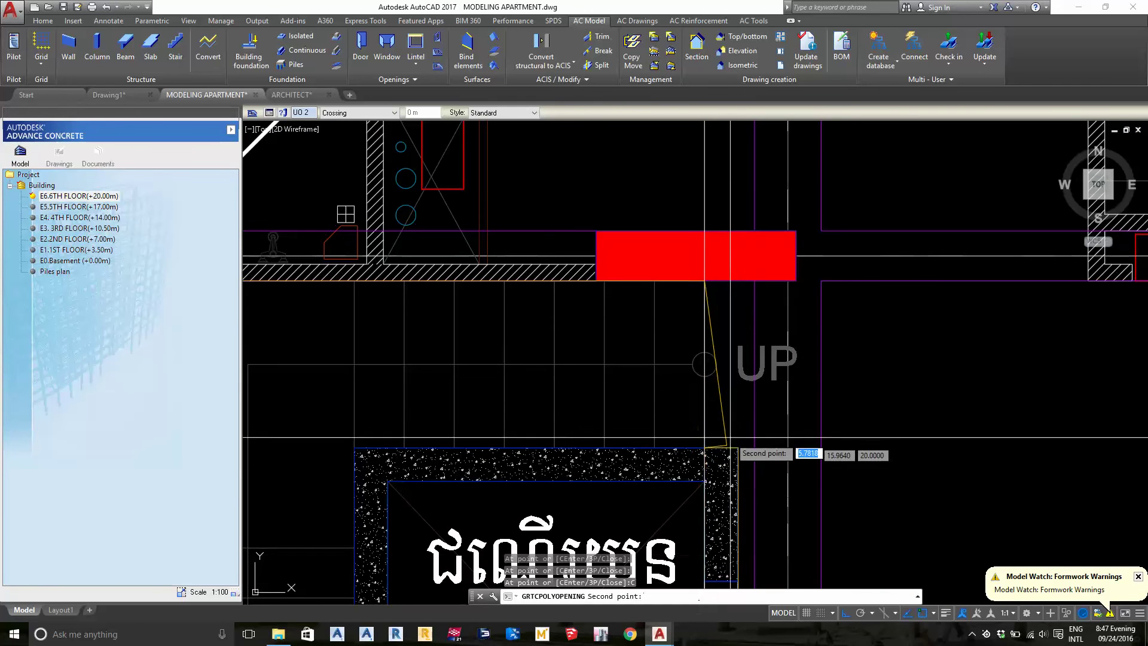
click(735, 401)
- Start a polyline, then cancel it
scroll(746, 322, down, 7)
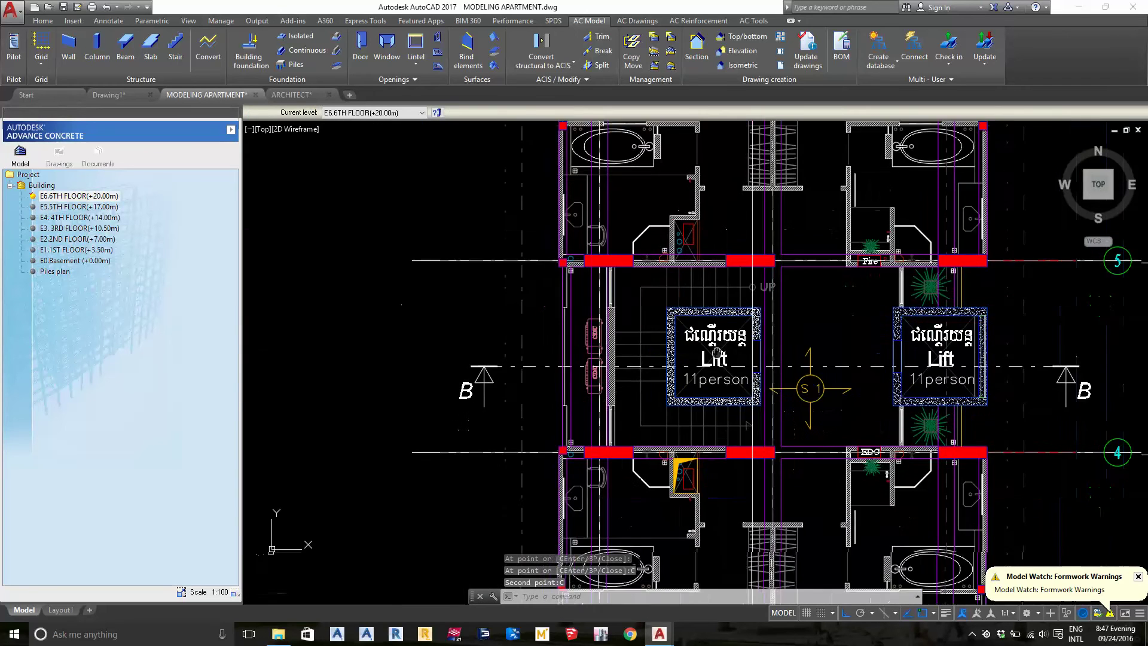
scroll(714, 425, up, 2)
scroll(714, 425, up, 1)
scroll(714, 425, down, 1)
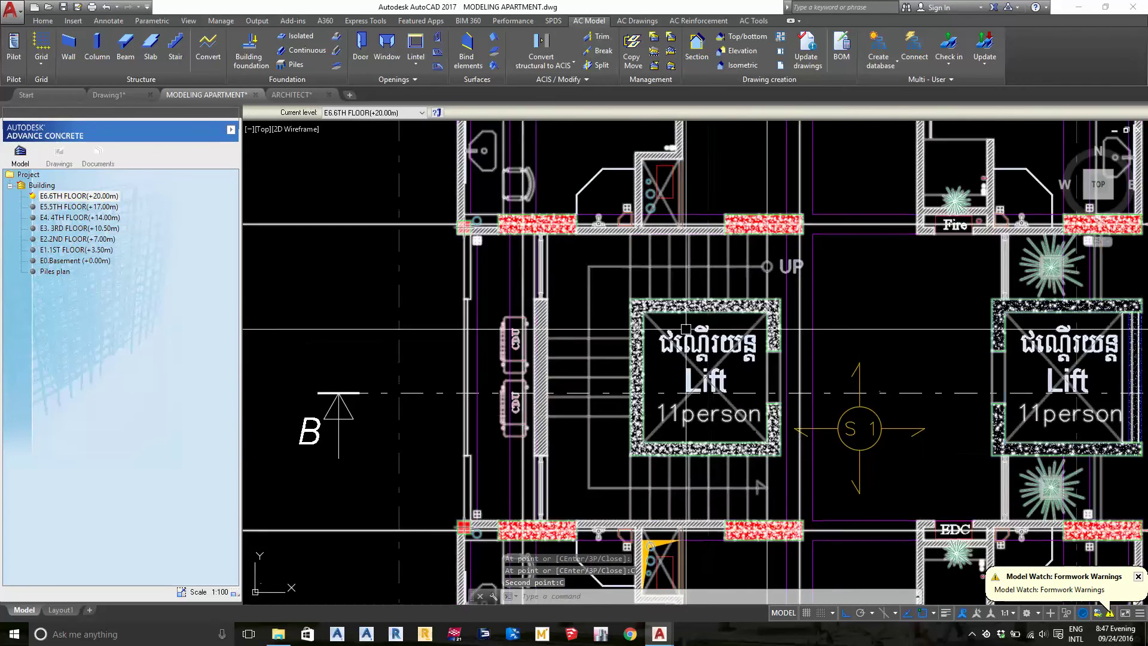
scroll(716, 287, up, 1)
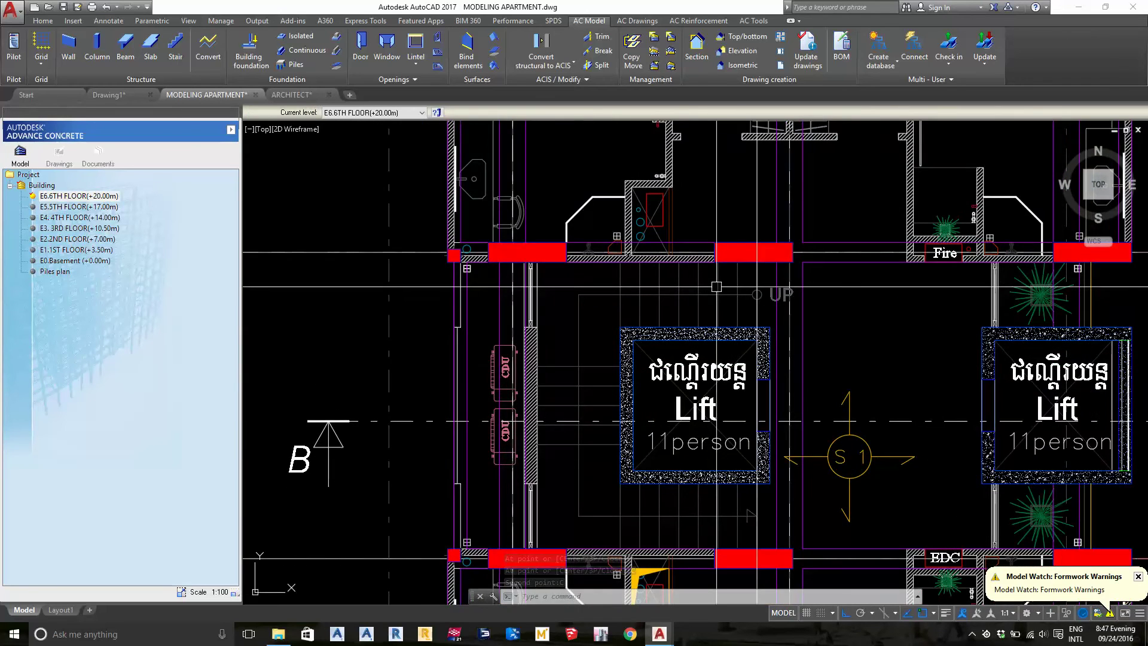
text(PL)
key(Return)
scroll(713, 289, up, 4)
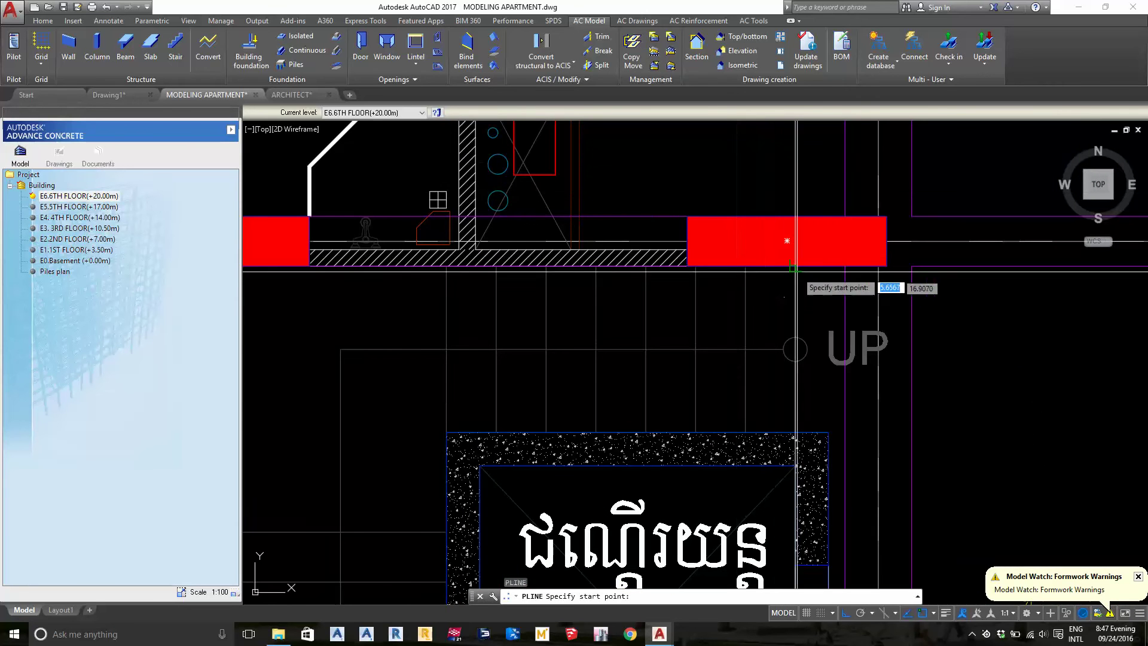
key(Escape)
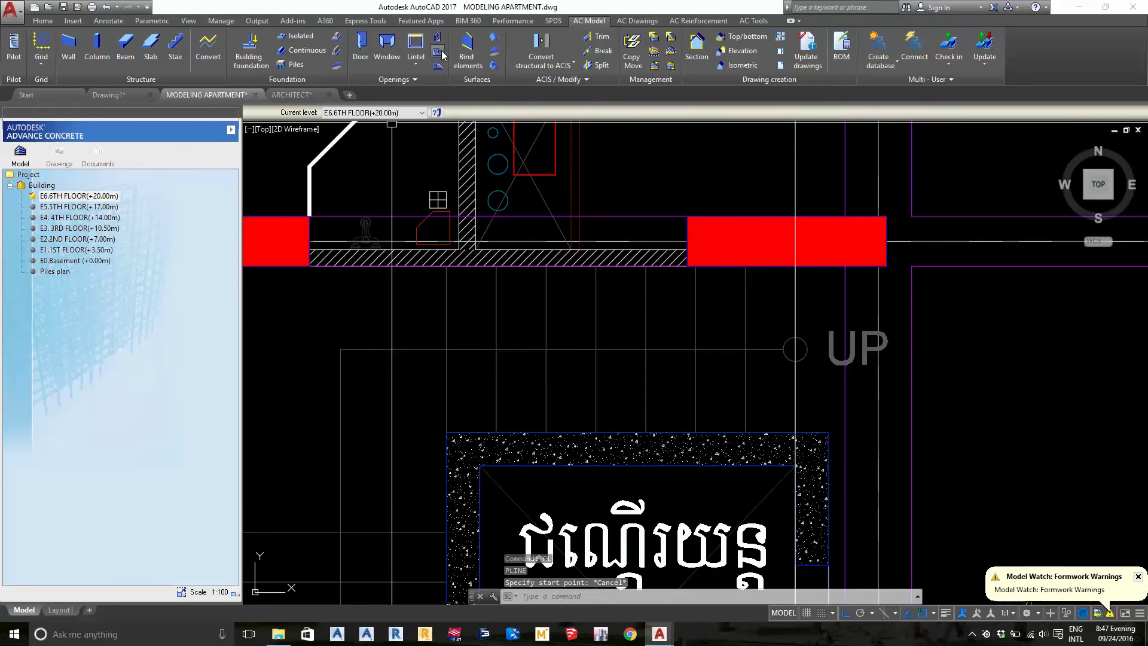
- Start a Polyline opening and place its first corner at the left wall corner
click(441, 52)
click(444, 72)
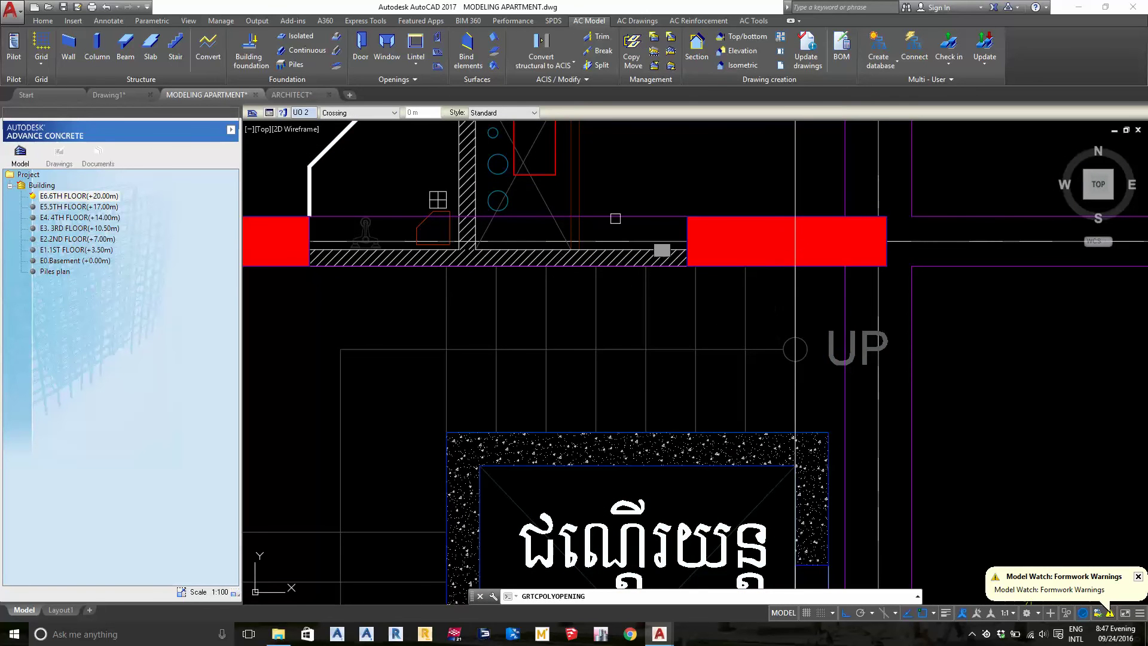
scroll(815, 489, down, 6)
scroll(751, 420, up, 4)
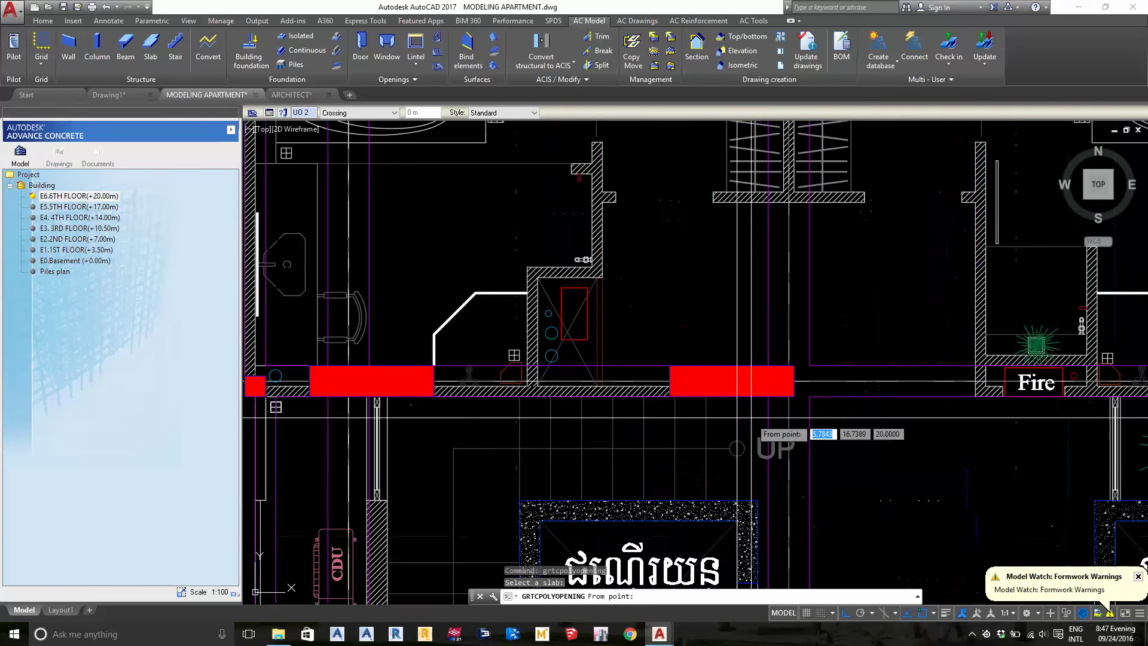
click(378, 402)
scroll(383, 402, down, 5)
scroll(388, 402, up, 1)
scroll(397, 401, up, 6)
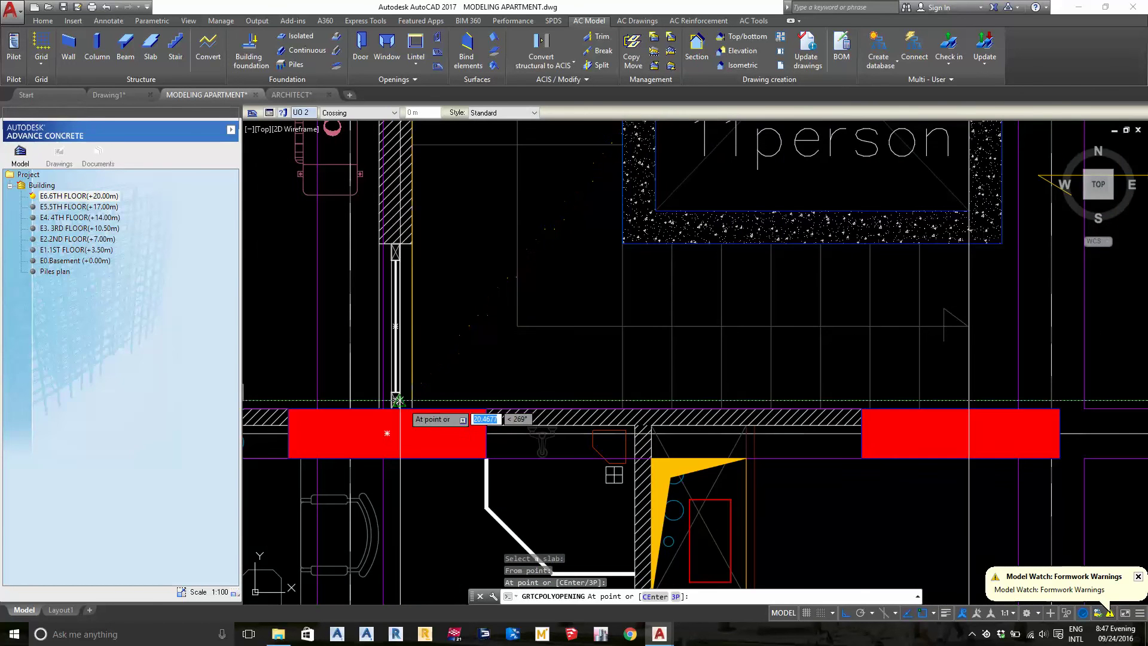
- Add corners at the left wall, lower right beam and lift wall, then finish the outline
click(397, 404)
click(970, 408)
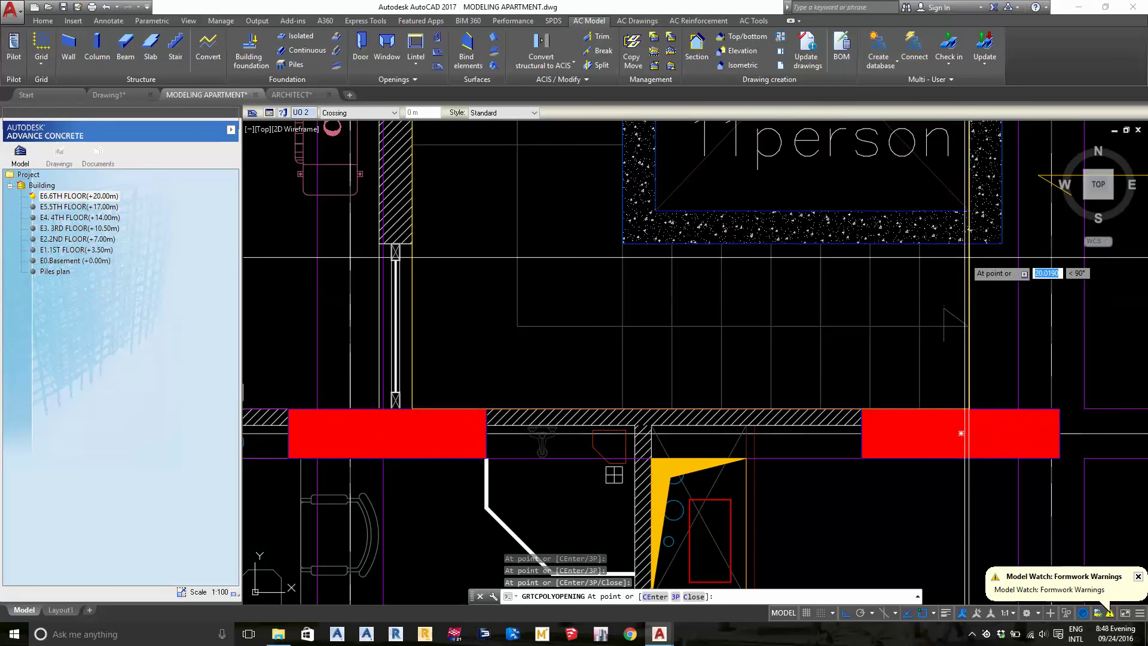
click(969, 243)
middle_drag(1002, 244, 948, 419)
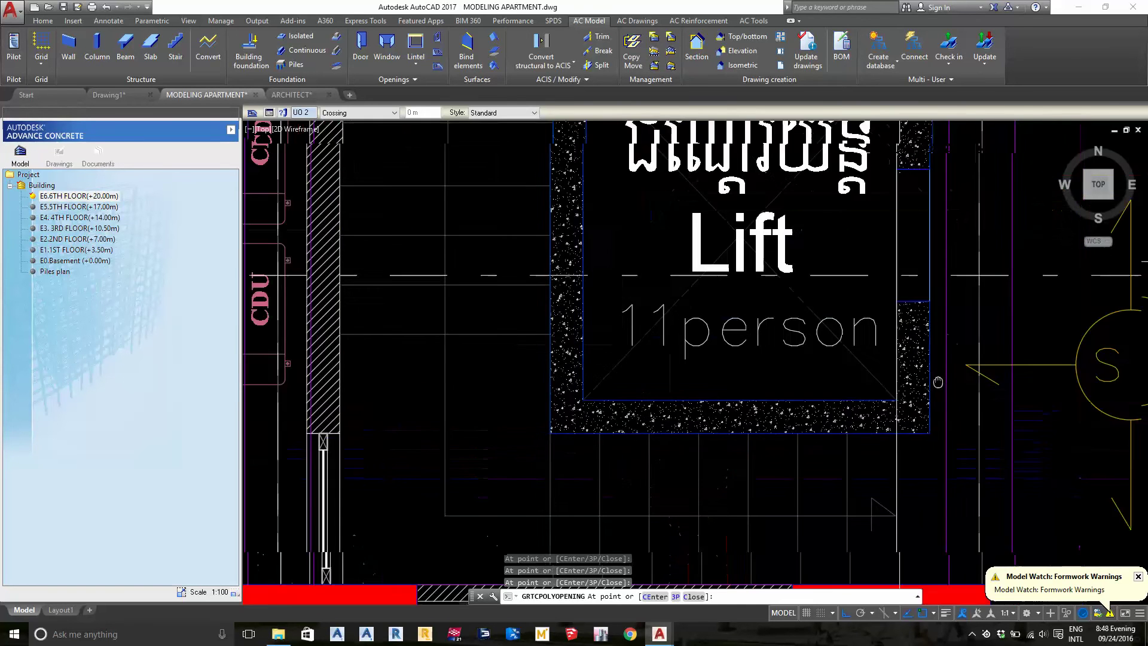
scroll(870, 373, up, 3)
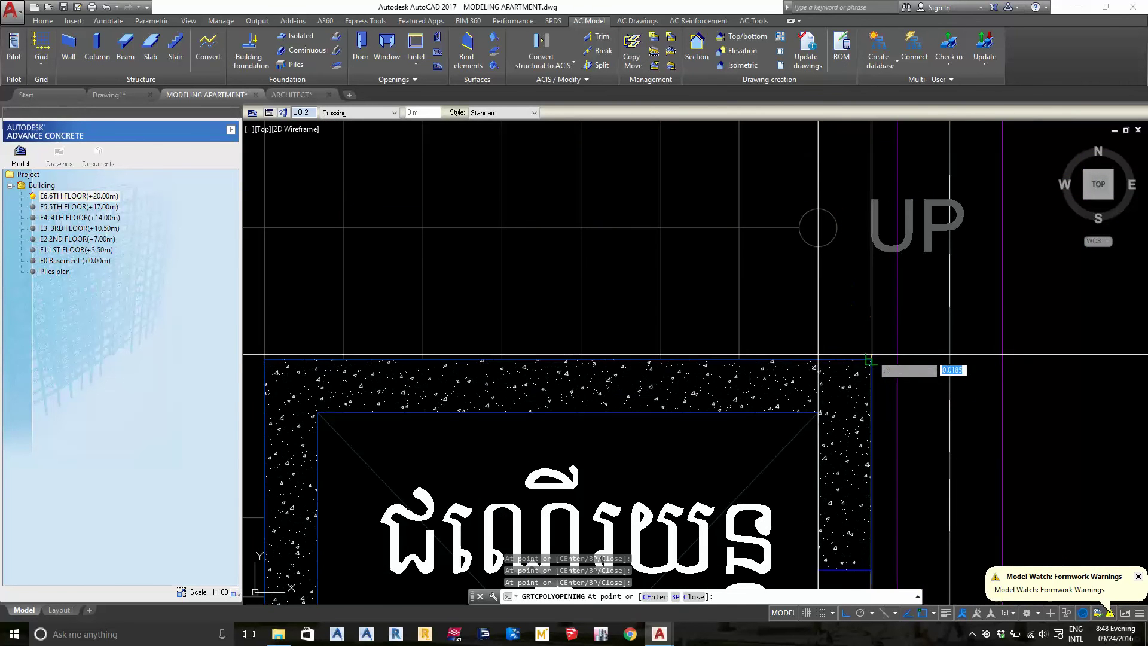
middle_drag(817, 103, 811, 342)
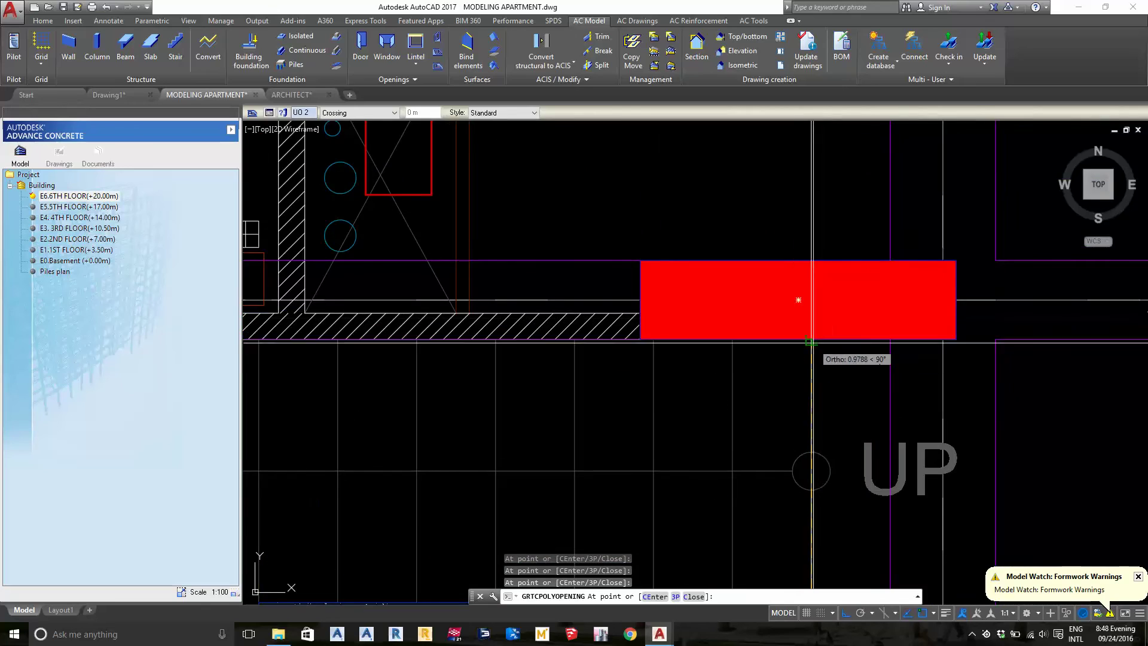
key(Return)
- Pan and zoom to centre the view on the new stairwell opening
scroll(810, 299, down, 5)
scroll(759, 311, up, 1)
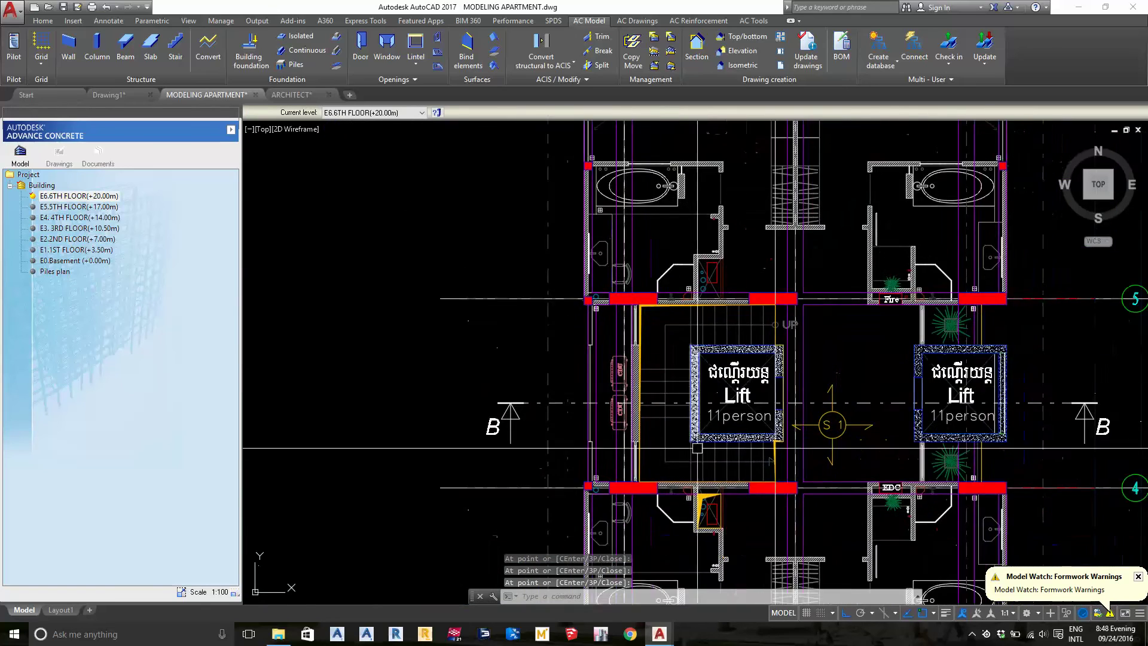
scroll(704, 312, up, 2)
scroll(704, 312, up, 1)
scroll(658, 406, down, 3)
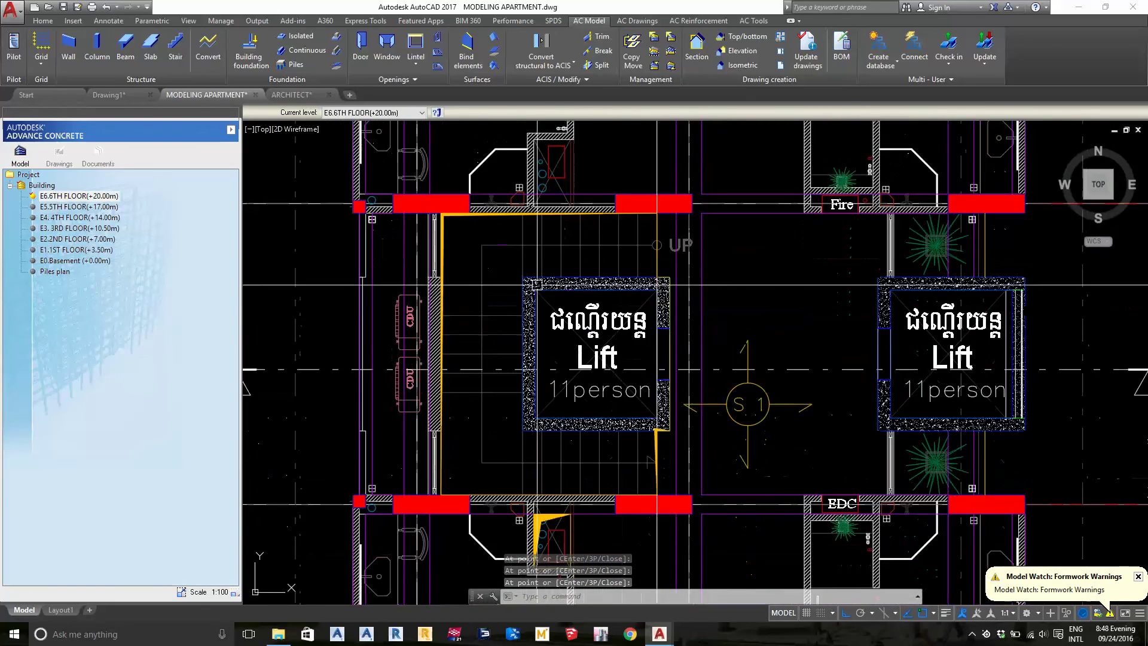
scroll(643, 428, down, 2)
scroll(643, 429, up, 4)
scroll(642, 428, down, 4)
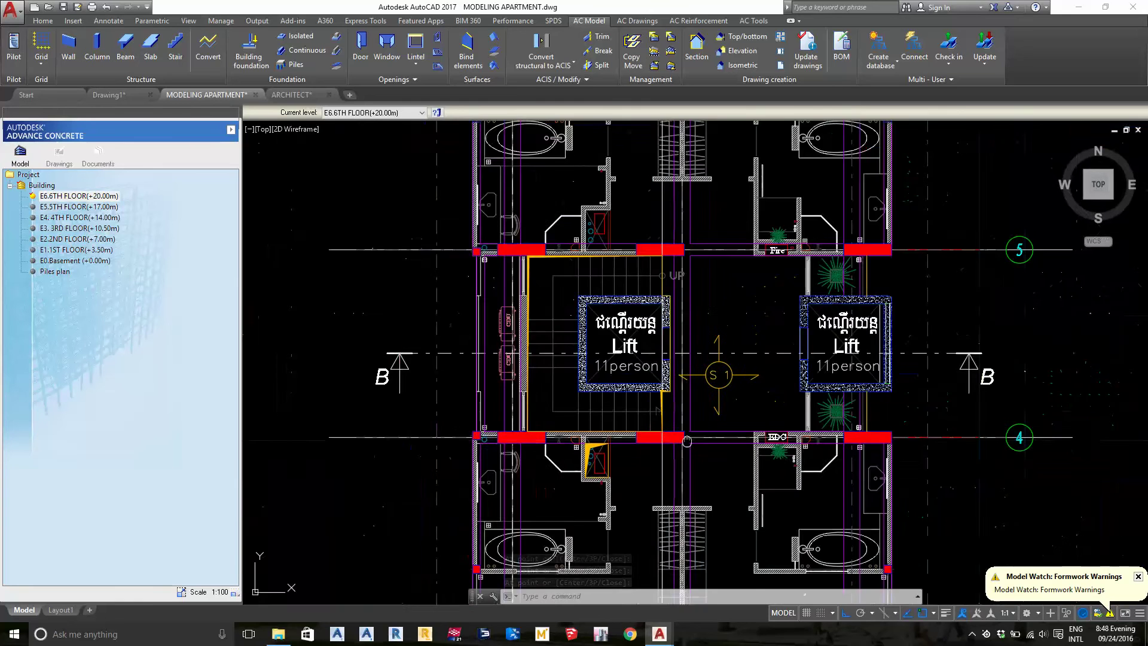
middle_drag(657, 458, 672, 408)
scroll(658, 266, up, 2)
middle_drag(705, 345, 712, 366)
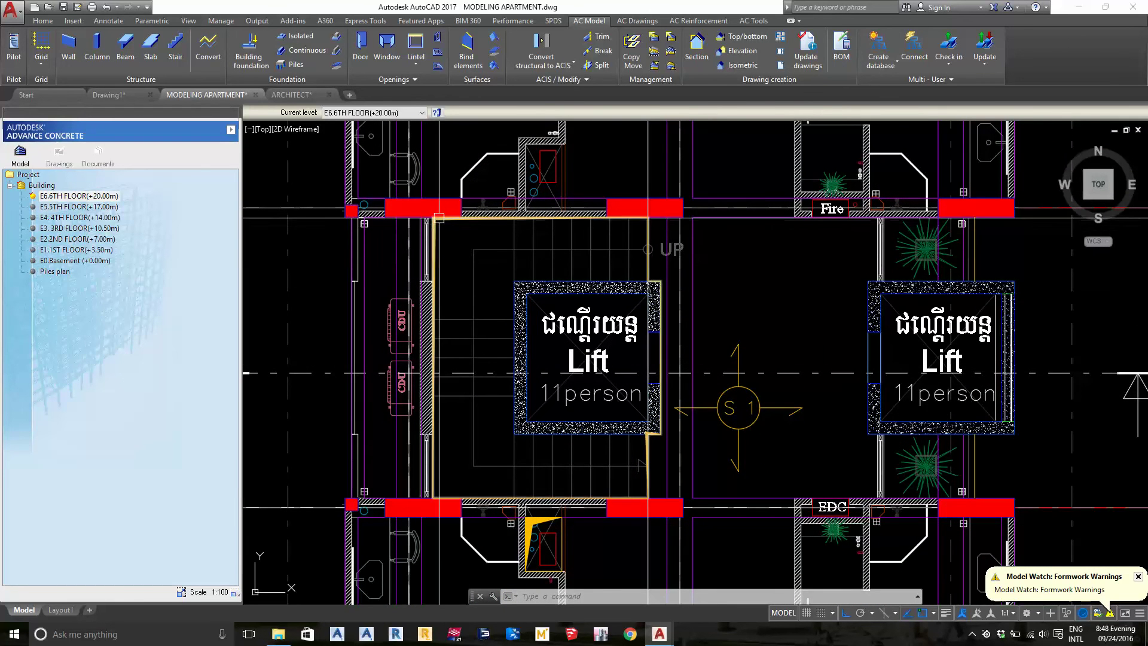
middle_drag(463, 282, 476, 302)
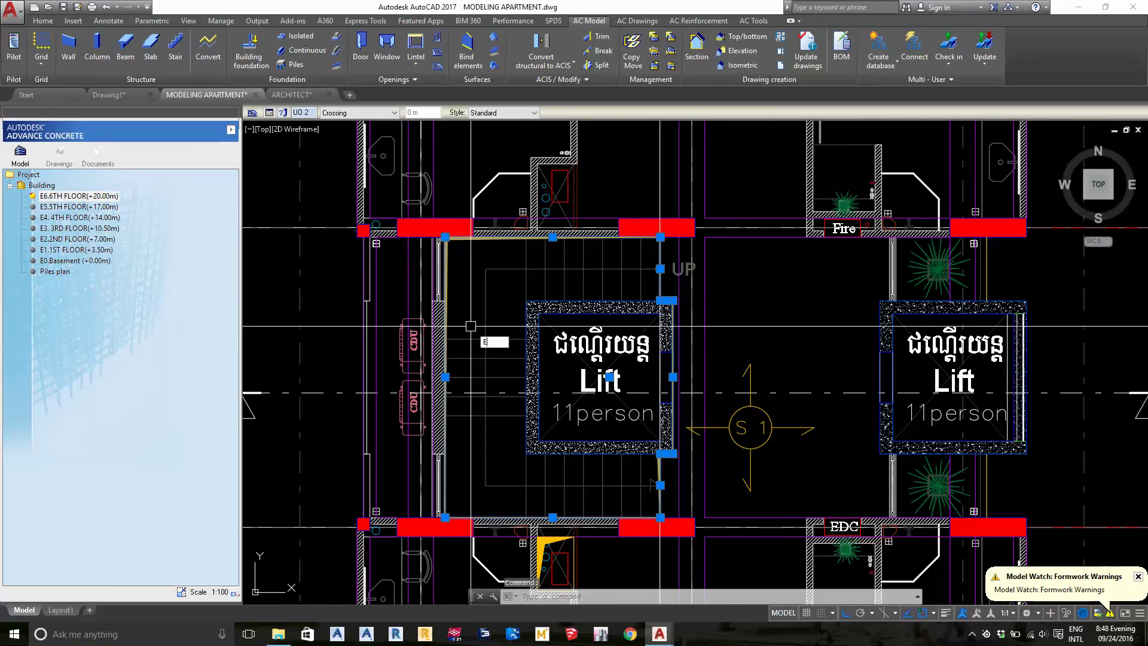
- Draw a rectangle starting at the beam edge with the REC command
text(REC)
key(Return)
scroll(449, 233, up, 4)
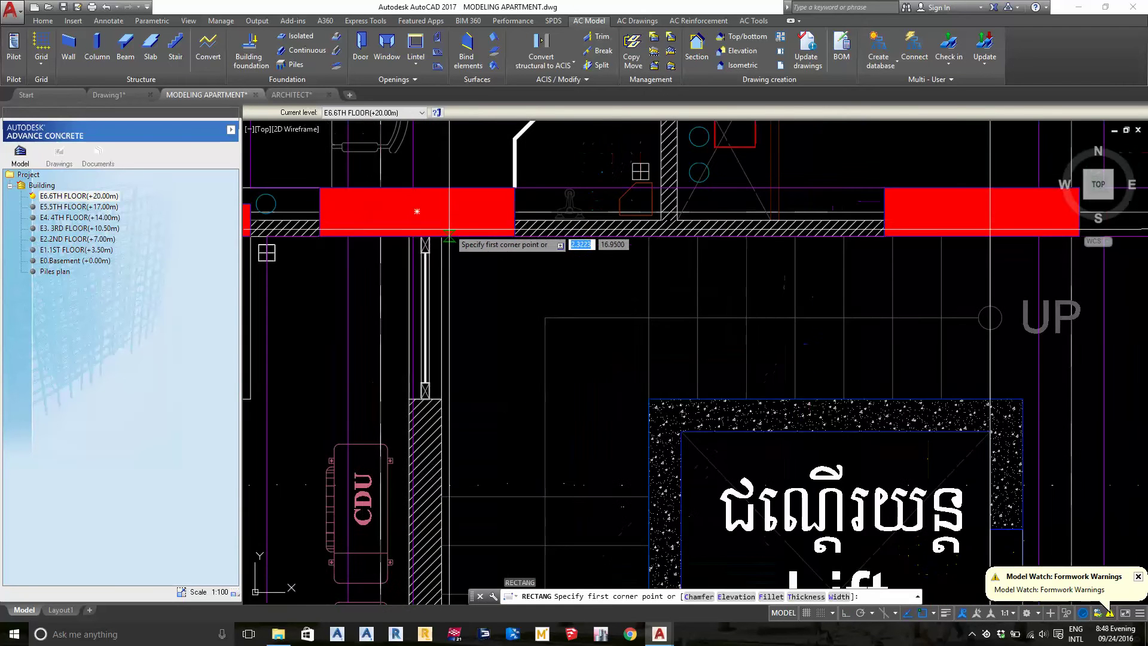
click(441, 235)
scroll(743, 335, down, 4)
scroll(846, 367, up, 2)
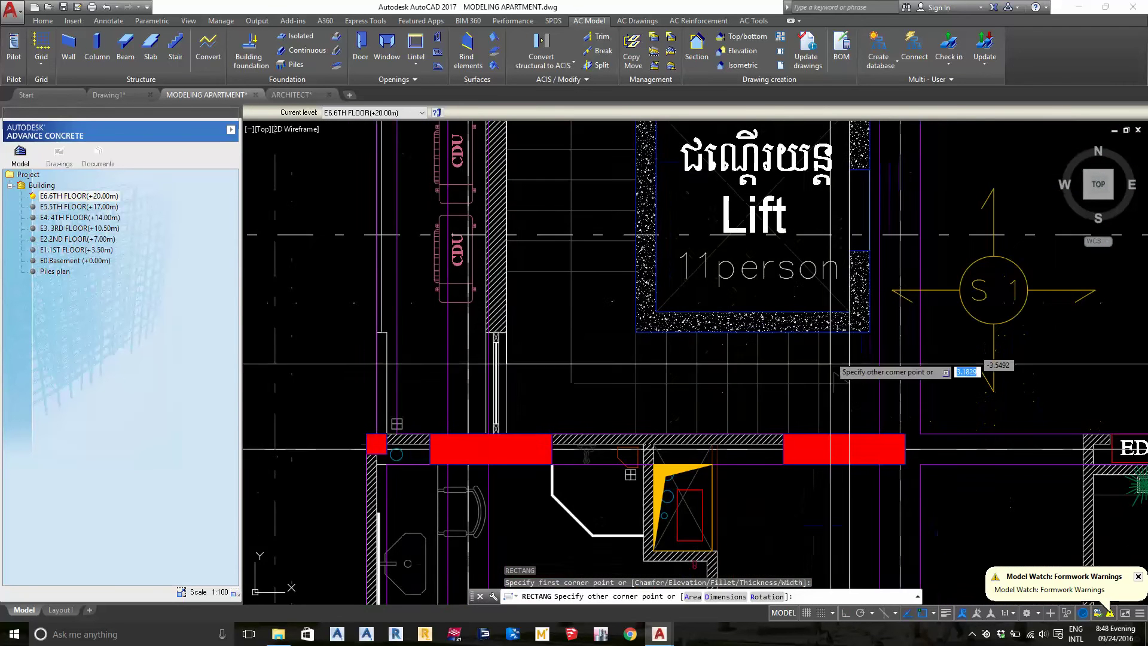
click(849, 426)
scroll(806, 389, down, 5)
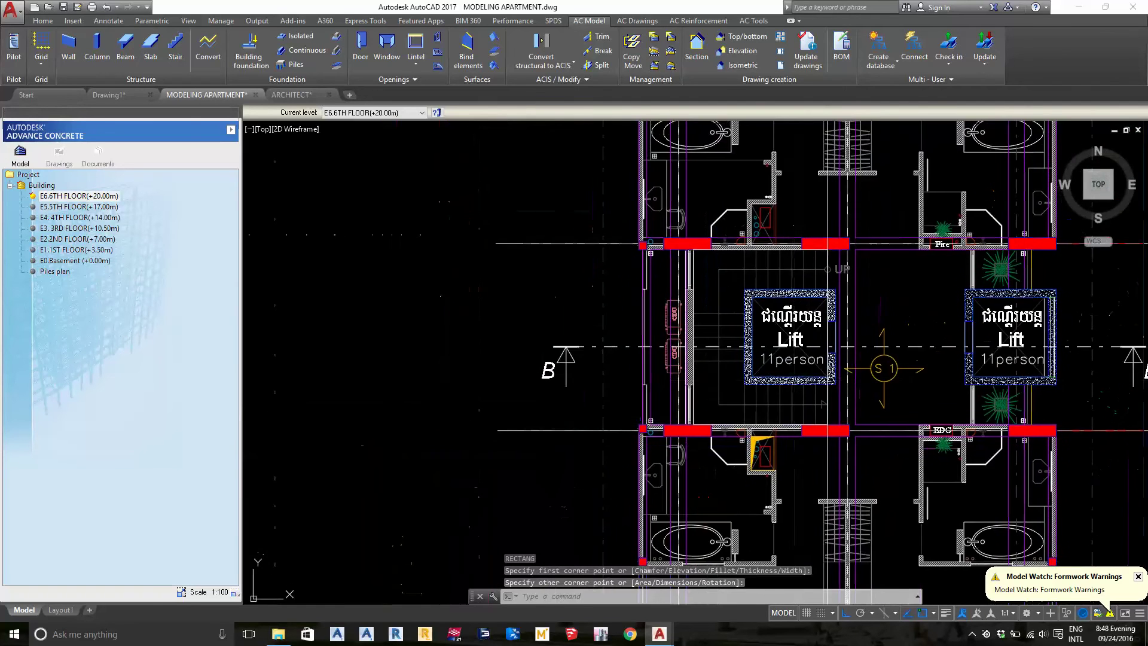
scroll(786, 322, up, 5)
text(GRTCELCONV)
middle_drag(780, 325, 772, 441)
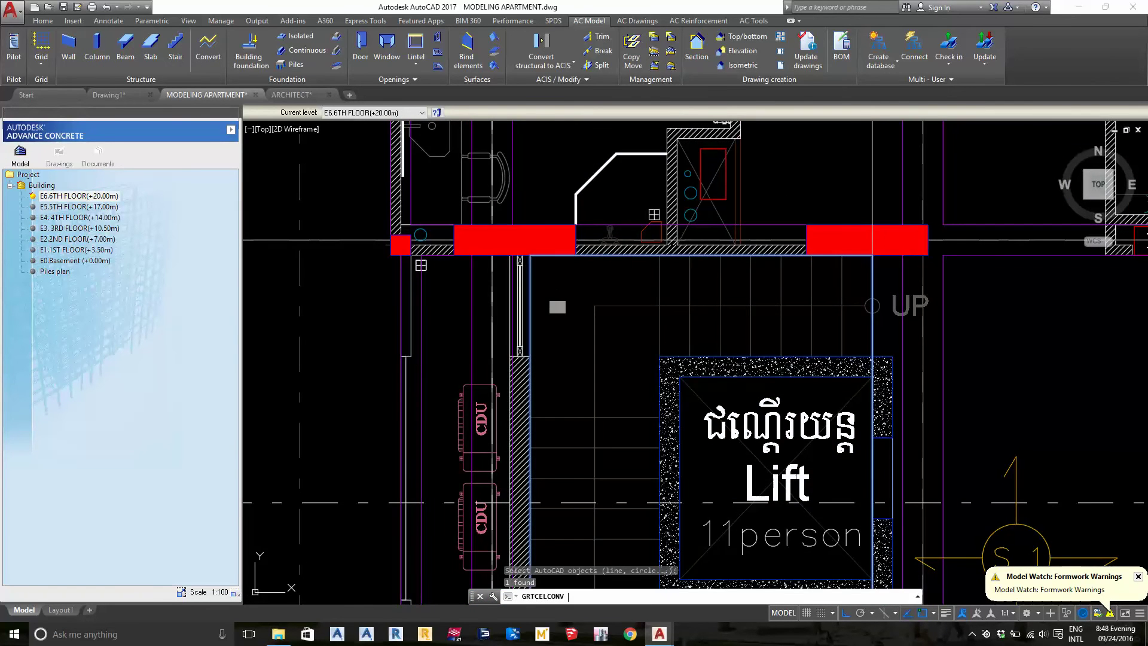
- Convert the traced rectangle into a structural element
key(Return)
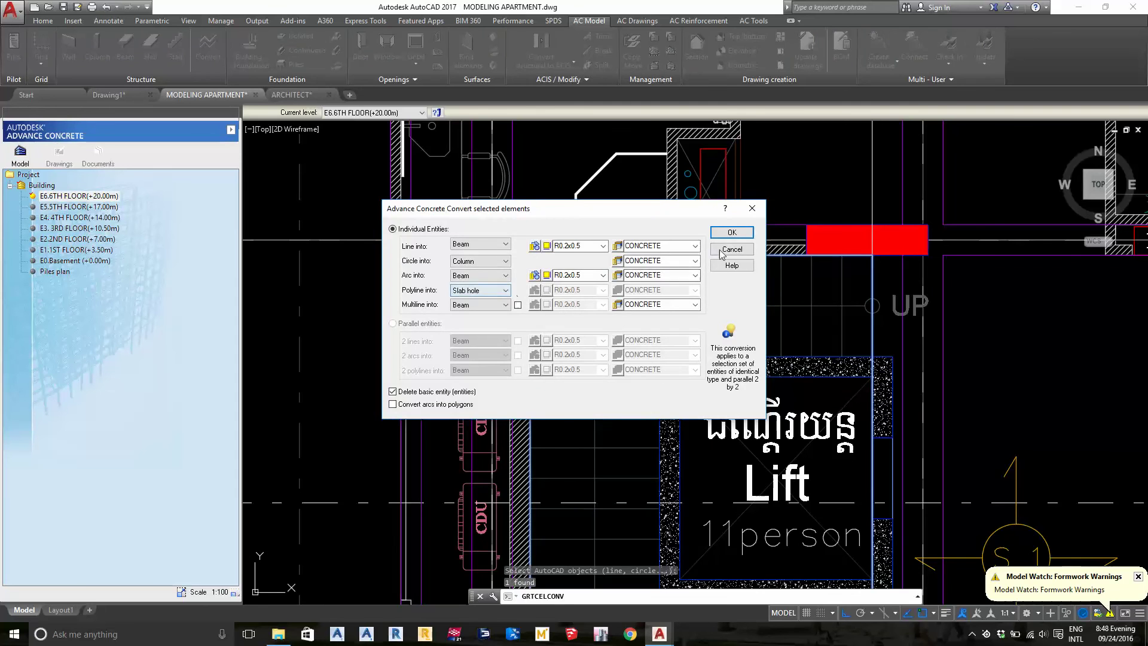
click(730, 237)
scroll(615, 326, down, 2)
scroll(615, 326, down, 4)
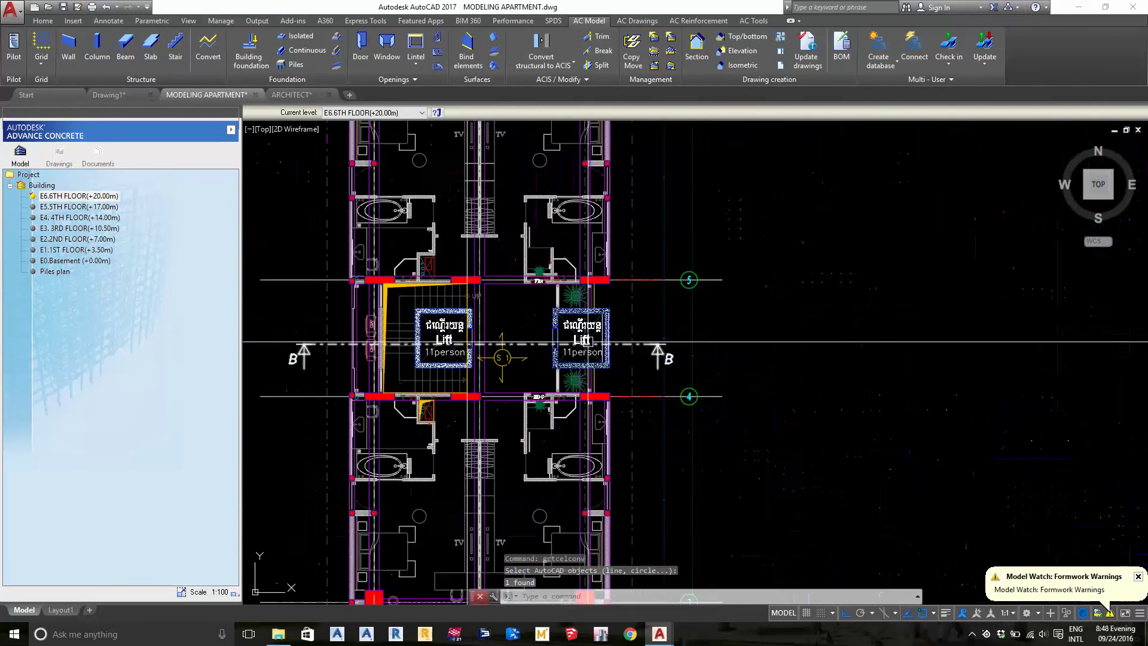
scroll(615, 326, up, 4)
scroll(615, 326, up, 2)
- Draw a rectangle inside the right-hand lift shaft
text(rec)
key(Return)
scroll(496, 325, up, 2)
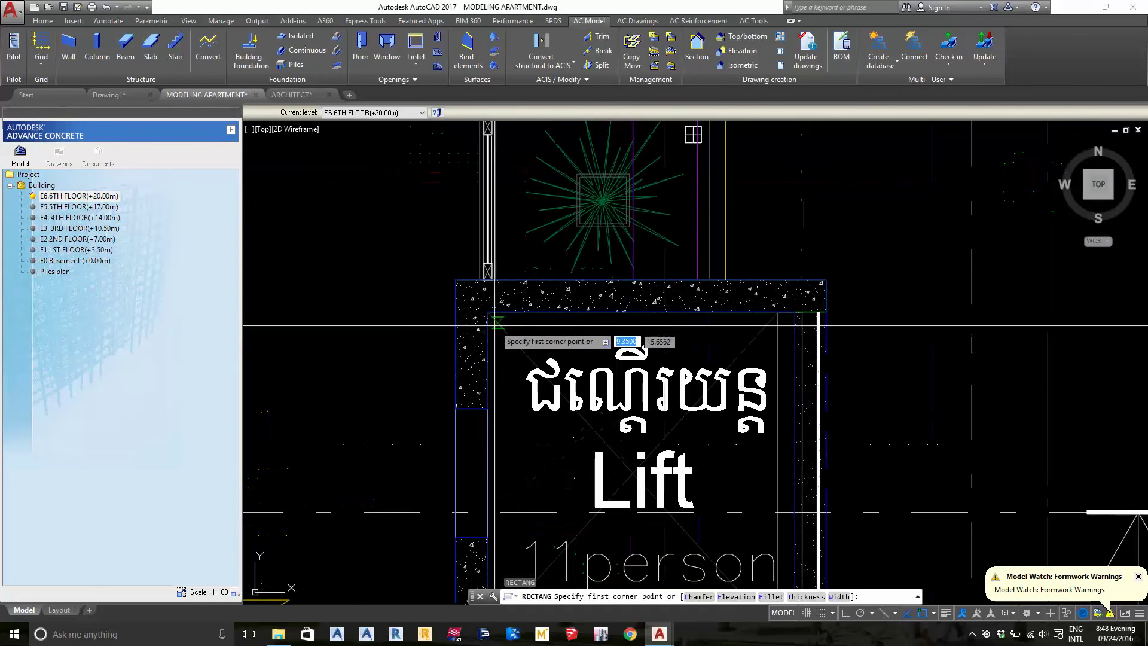
click(488, 311)
scroll(598, 335, down, 2)
scroll(718, 418, up, 2)
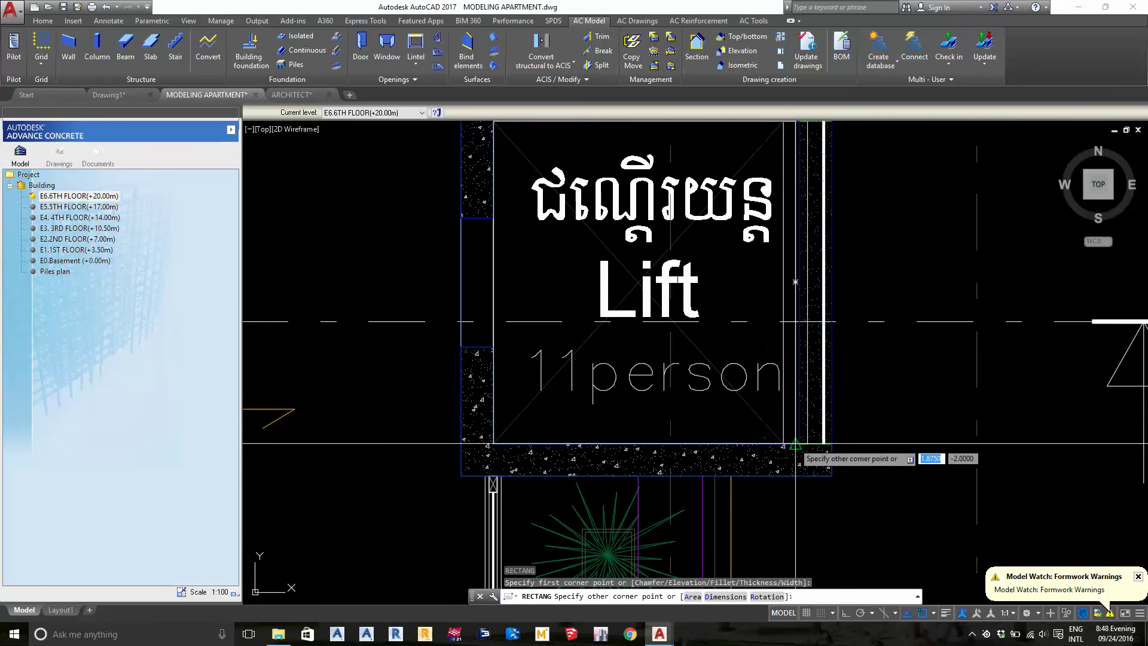
click(799, 443)
scroll(777, 443, down, 2)
scroll(657, 299, up, 2)
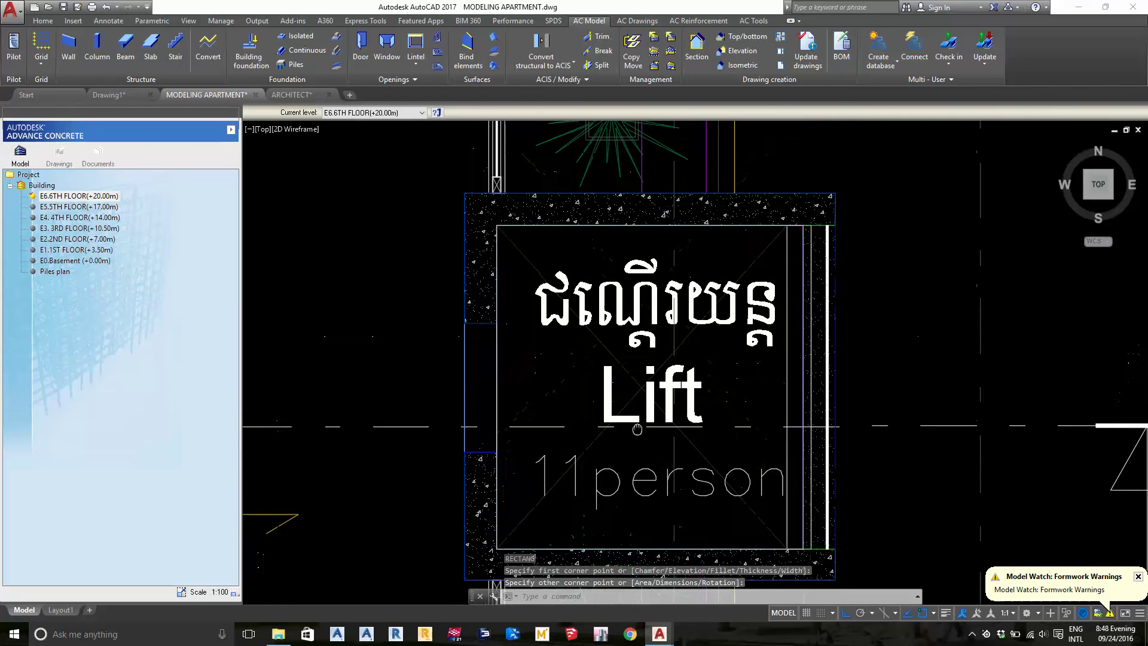
- Convert the lift rectangle from Polyline into a Slab hole
click(224, 44)
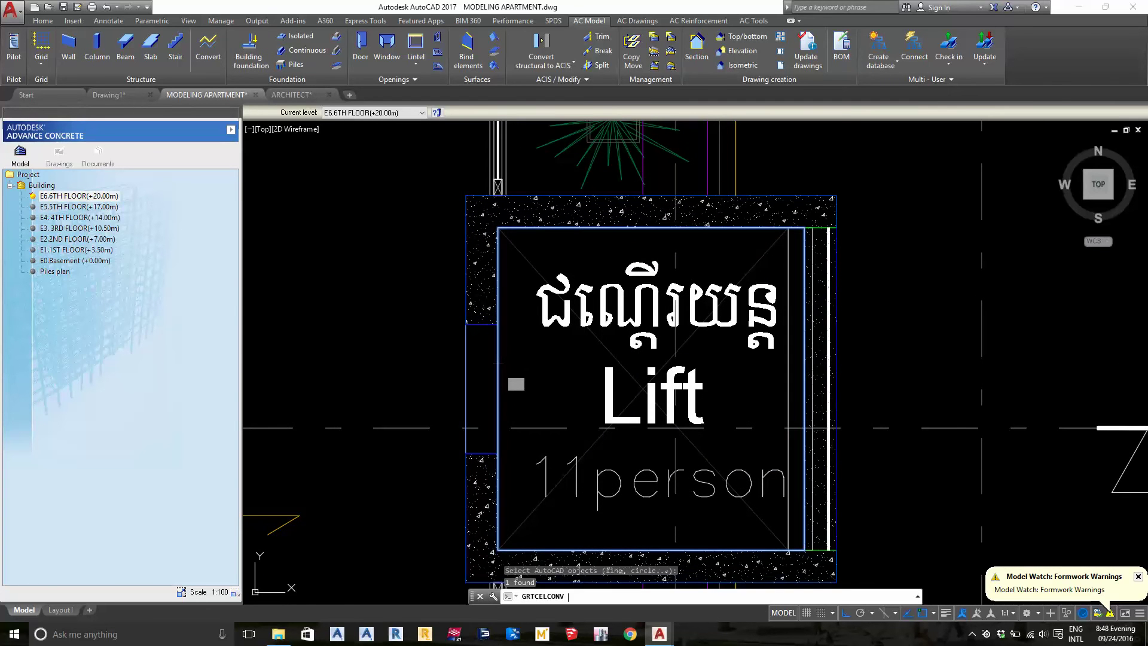
key(Return)
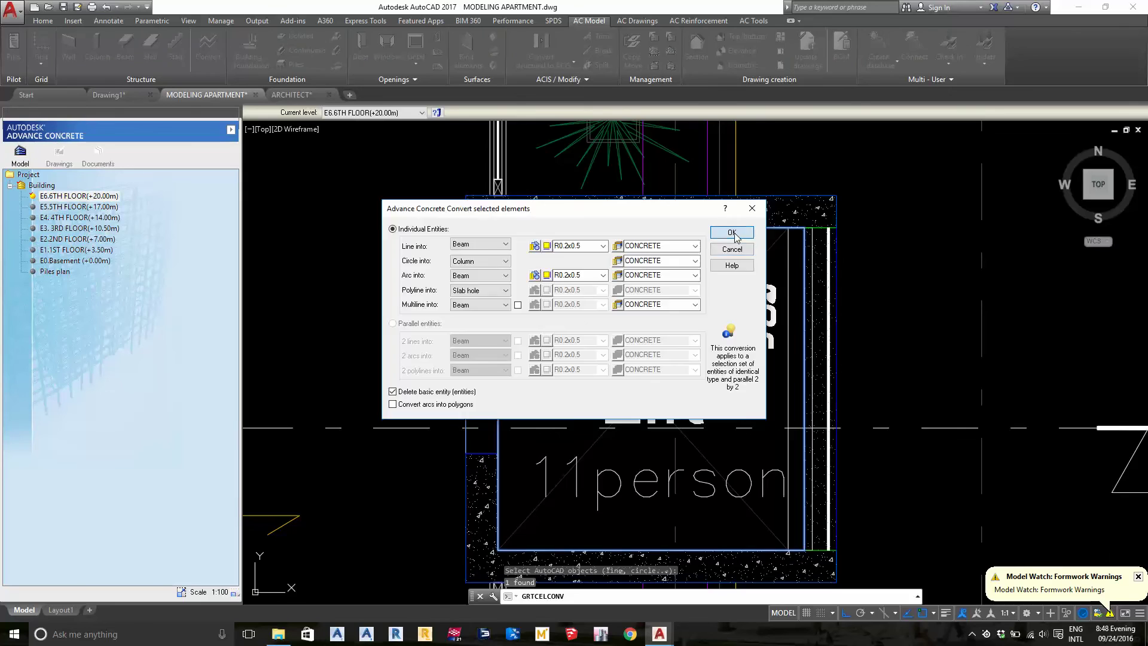
click(732, 233)
scroll(687, 347, down, 5)
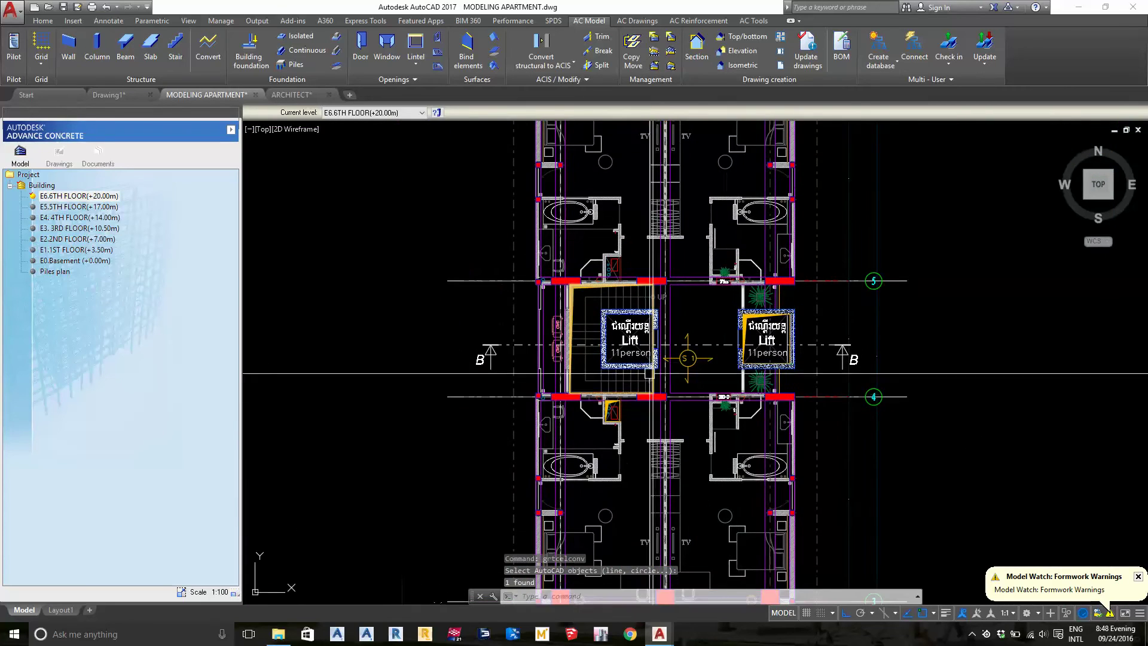
scroll(711, 227, up, 6)
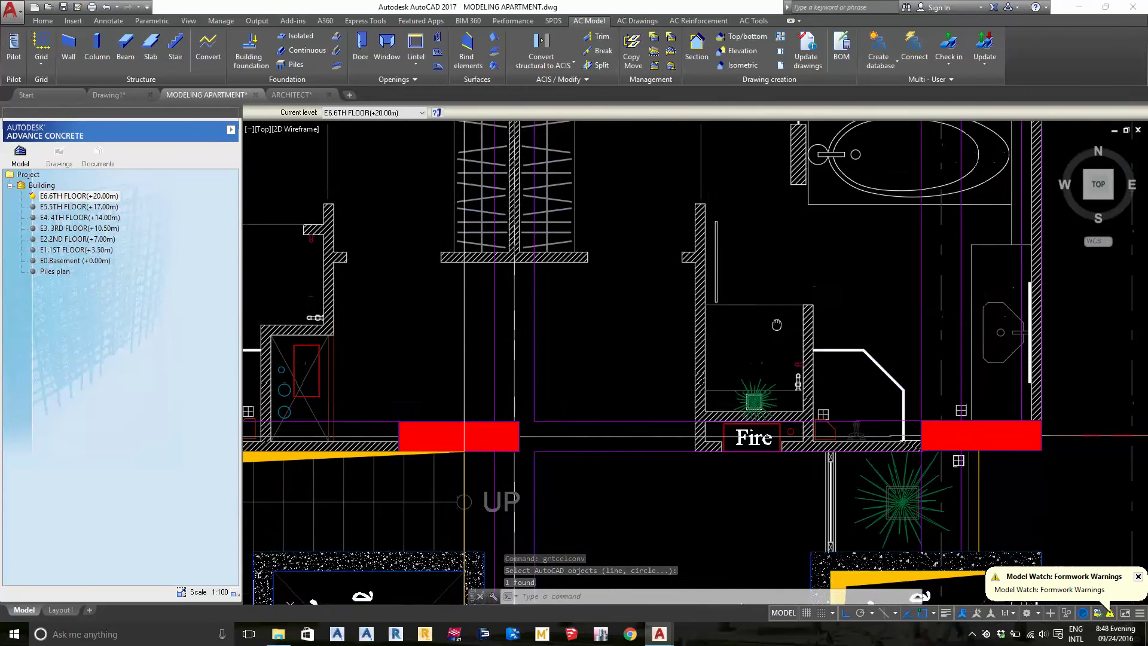
- Survey the plan around the Fire room, the lift area and the second building plan on the left
mouse_move(776, 324)
middle_down()
mouse_move(948, 401)
mouse_move(673, 364)
middle_up()
middle_drag(800, 281, 819, 147)
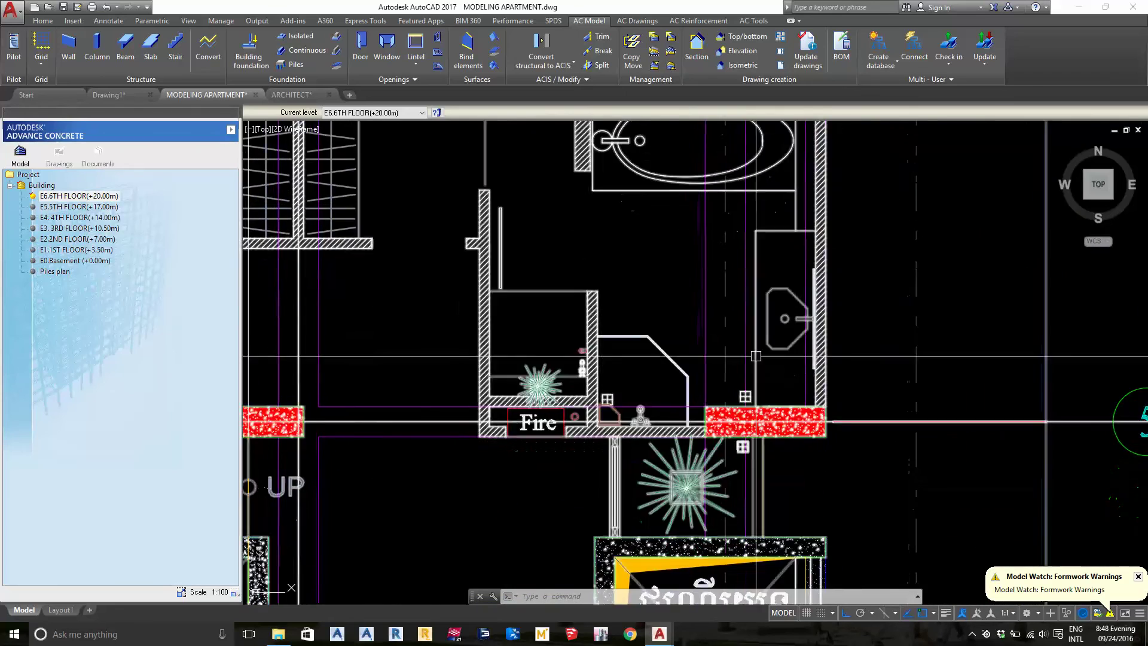
scroll(666, 389, up, 3)
scroll(673, 453, down, 3)
scroll(753, 289, down, 3)
scroll(635, 346, up, 2)
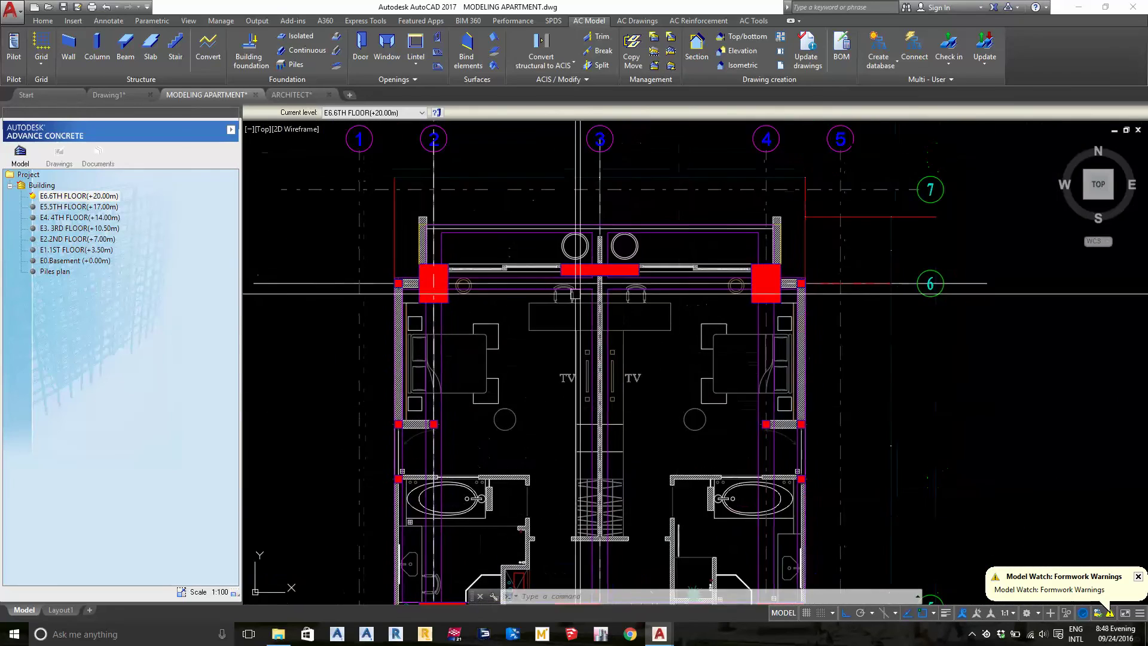
scroll(635, 346, up, 2)
scroll(635, 346, down, 1)
scroll(635, 345, down, 2)
middle_drag(635, 345, 687, 538)
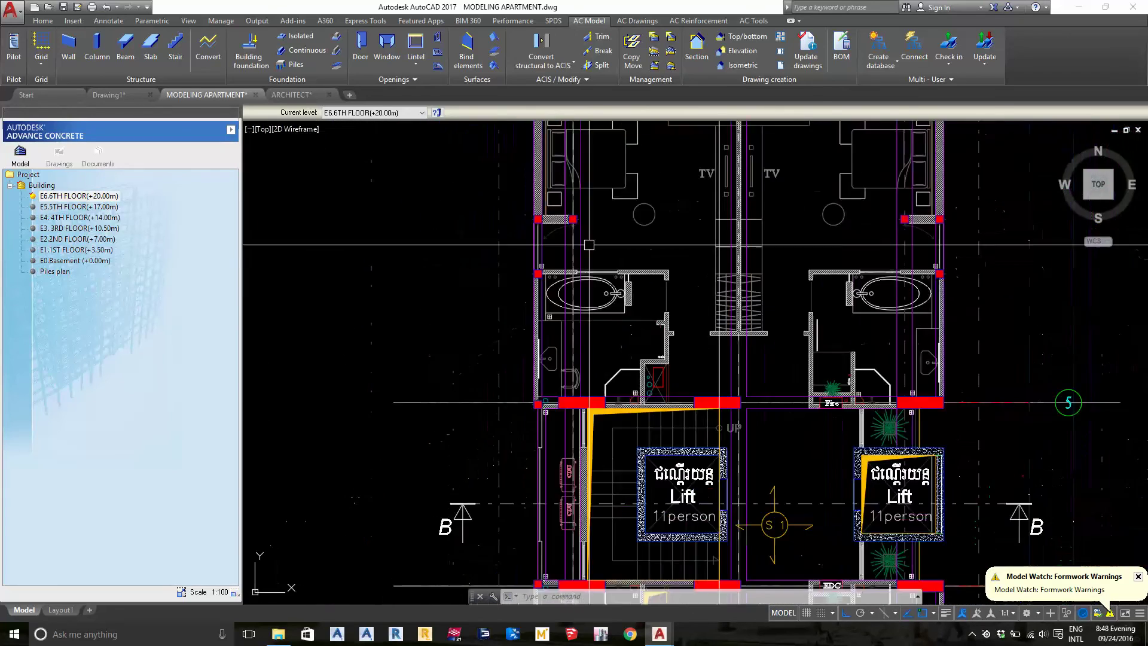
scroll(687, 538, up, 2)
middle_drag(671, 584, 632, 419)
scroll(632, 419, up, 2)
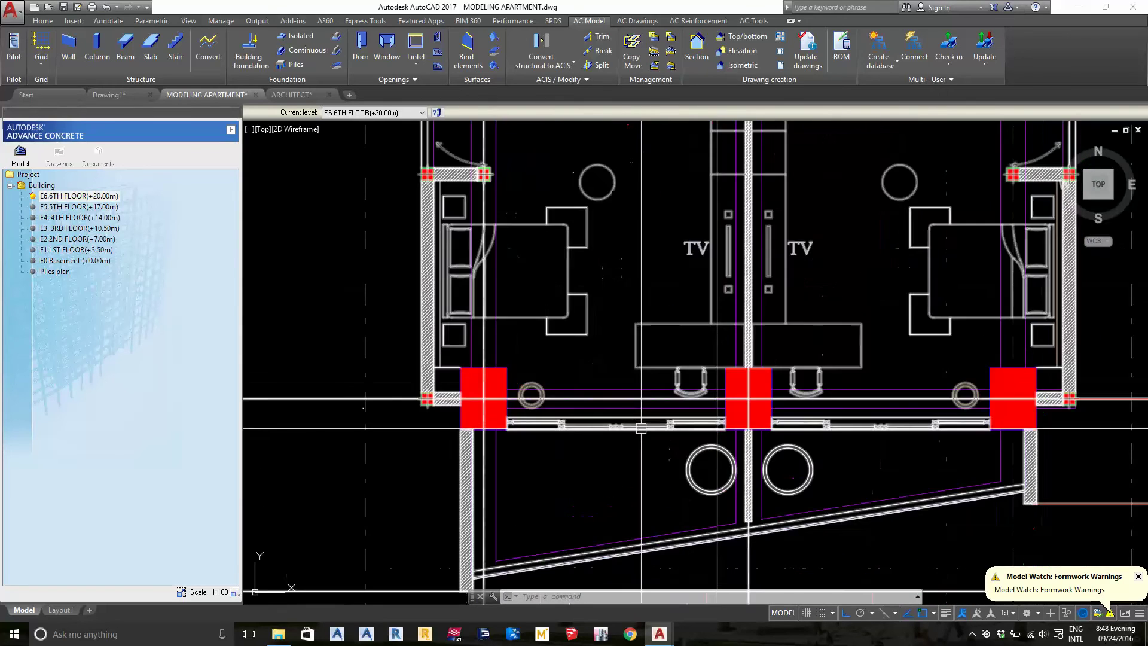
scroll(537, 327, down, 2)
scroll(504, 367, down, 3)
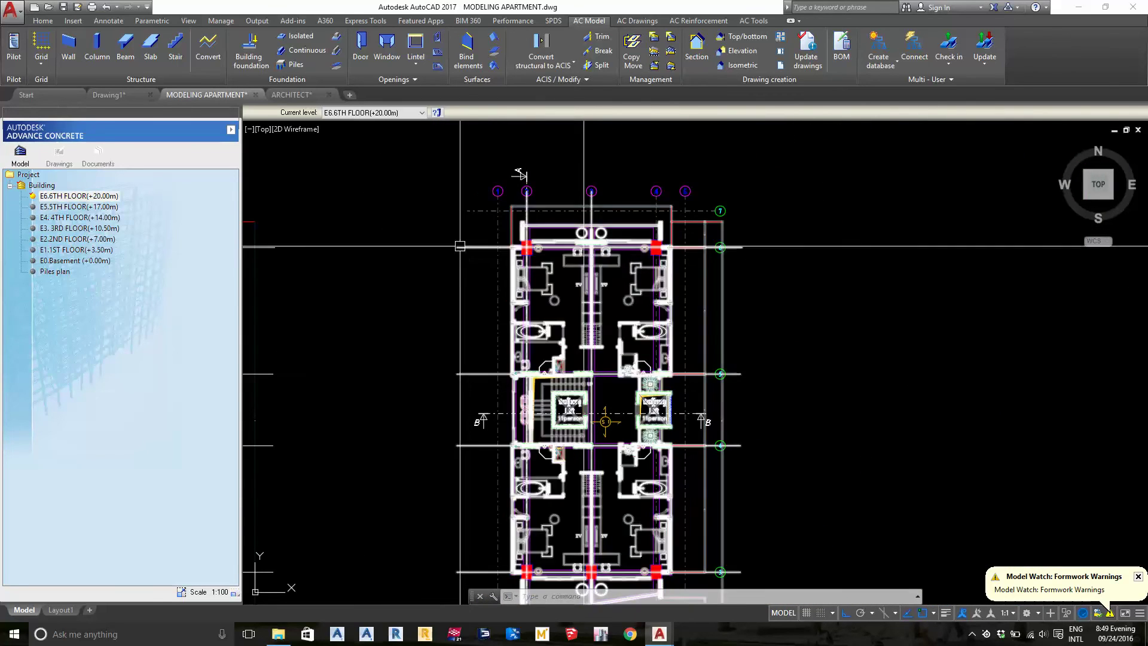
middle_drag(606, 214, 673, 241)
scroll(673, 241, down, 2)
middle_drag(494, 271, 502, 230)
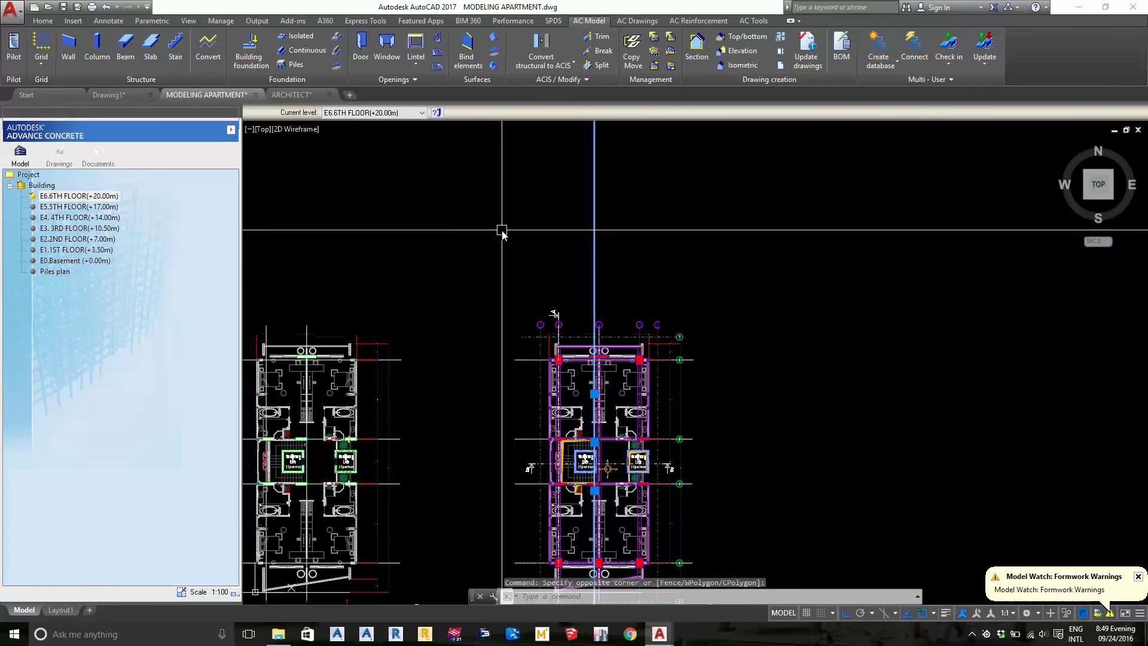
scroll(622, 316, up, 4)
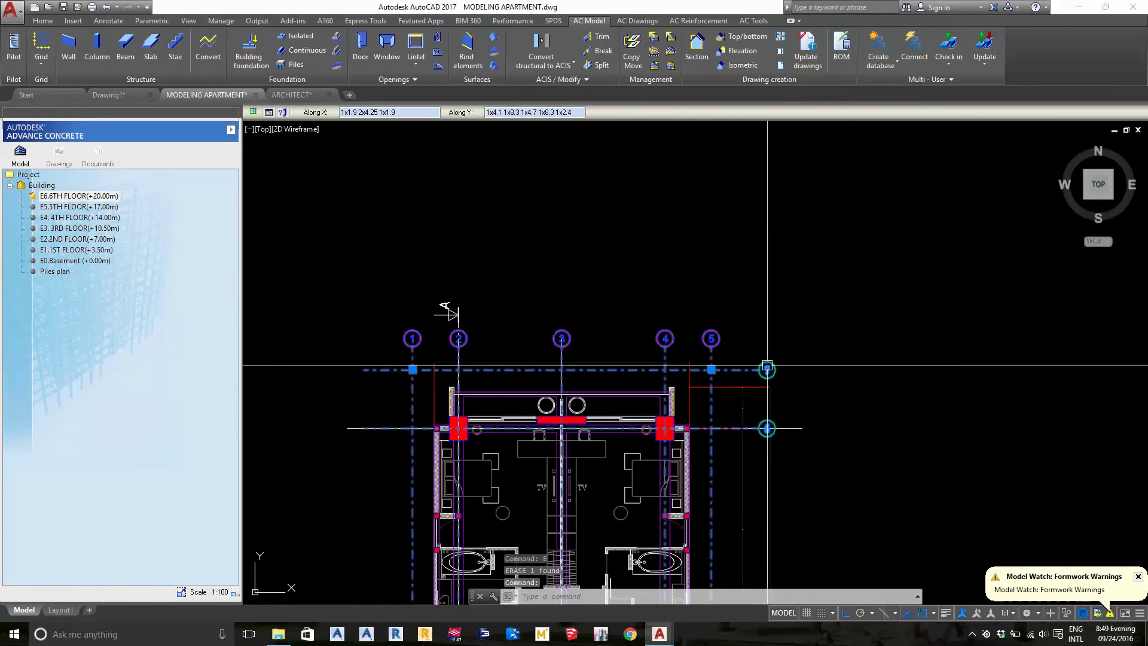
scroll(767, 365, down, 4)
- Abandon a grid move, then erase the left copy of the floor plan
text(m)
key(Return)
click(816, 395)
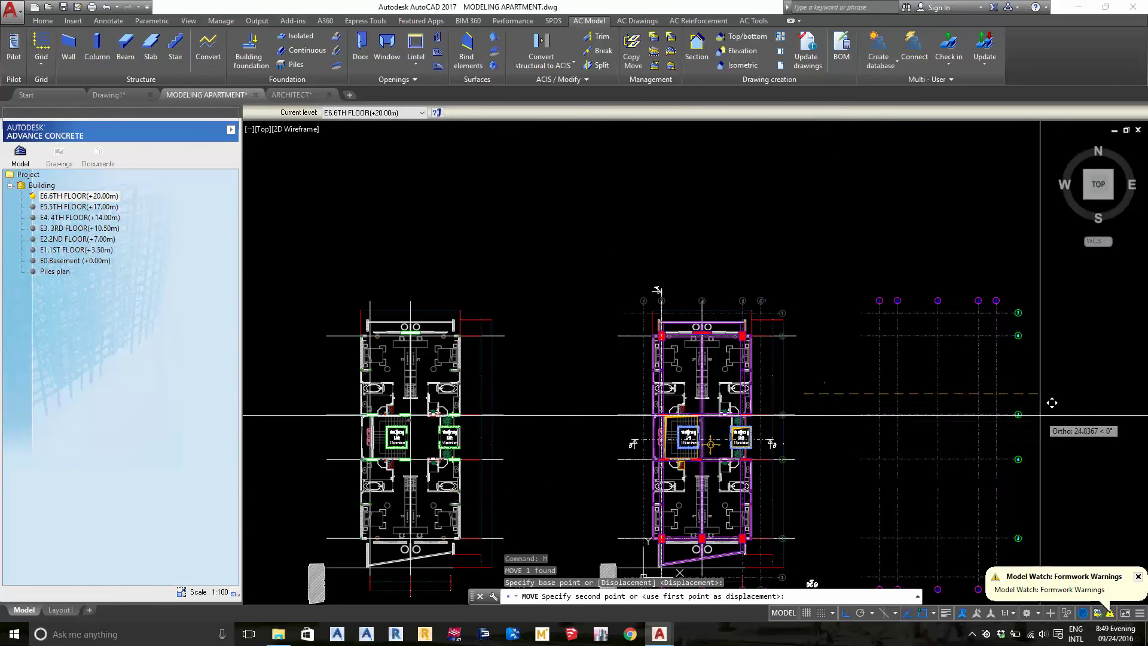
key(Escape)
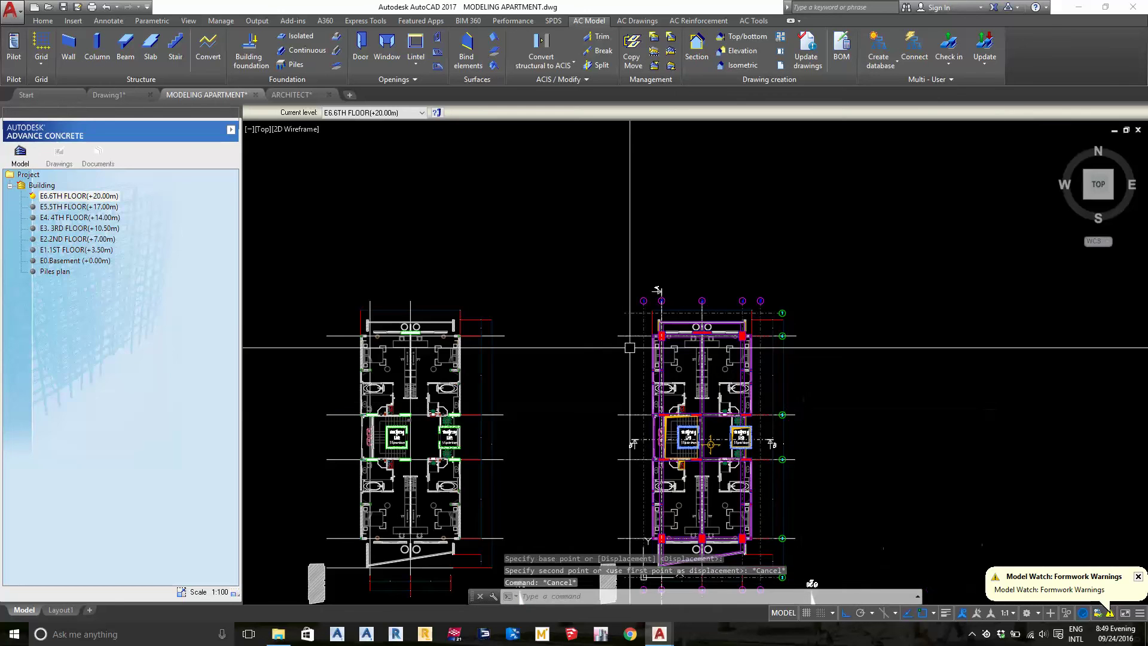
click(388, 384)
middle_drag(385, 384, 388, 376)
key(Return)
- Erase the architectural objects surrounding the columns, beams and slab
scroll(614, 299, up, 3)
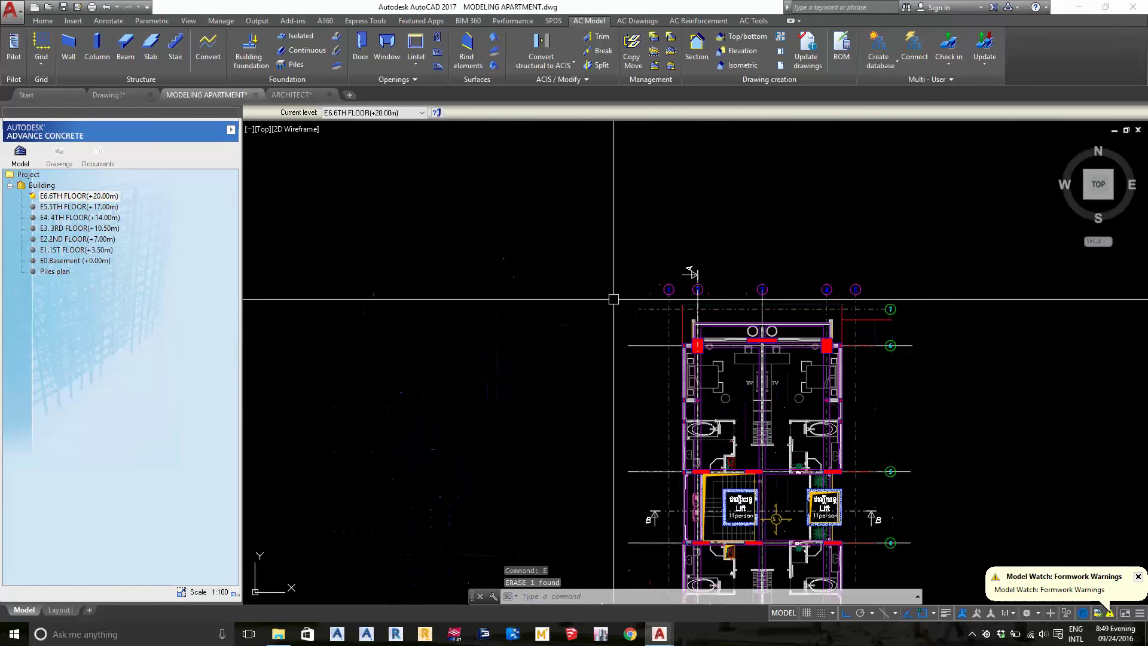
scroll(661, 297, up, 2)
scroll(635, 274, up, 2)
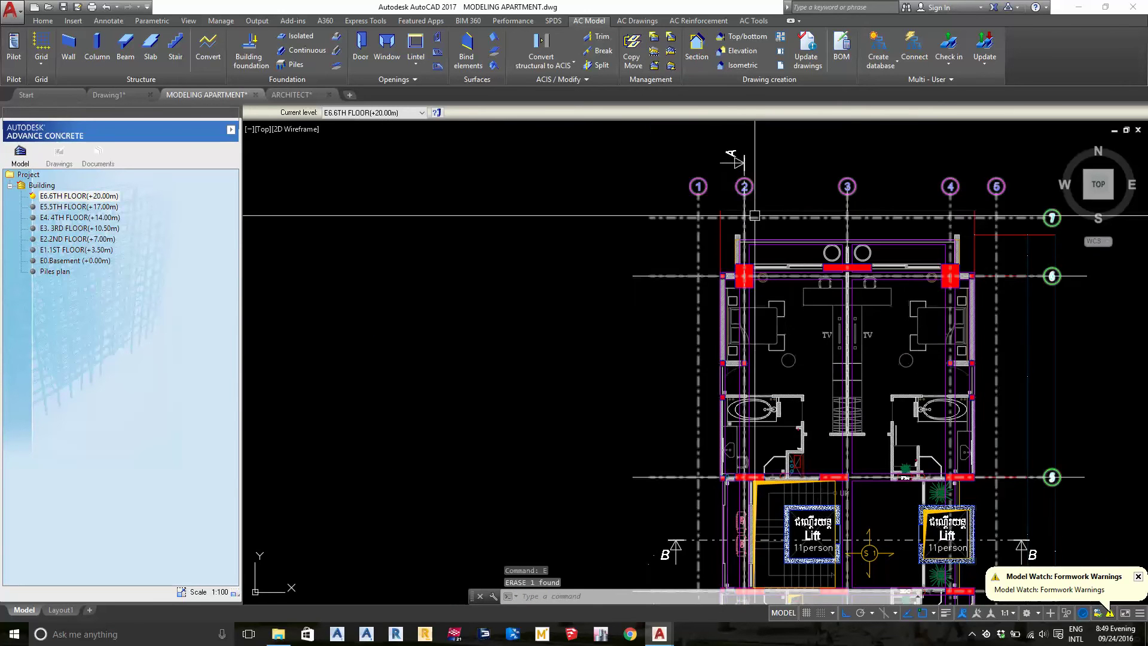
scroll(634, 274, down, 3)
scroll(804, 428, up, 5)
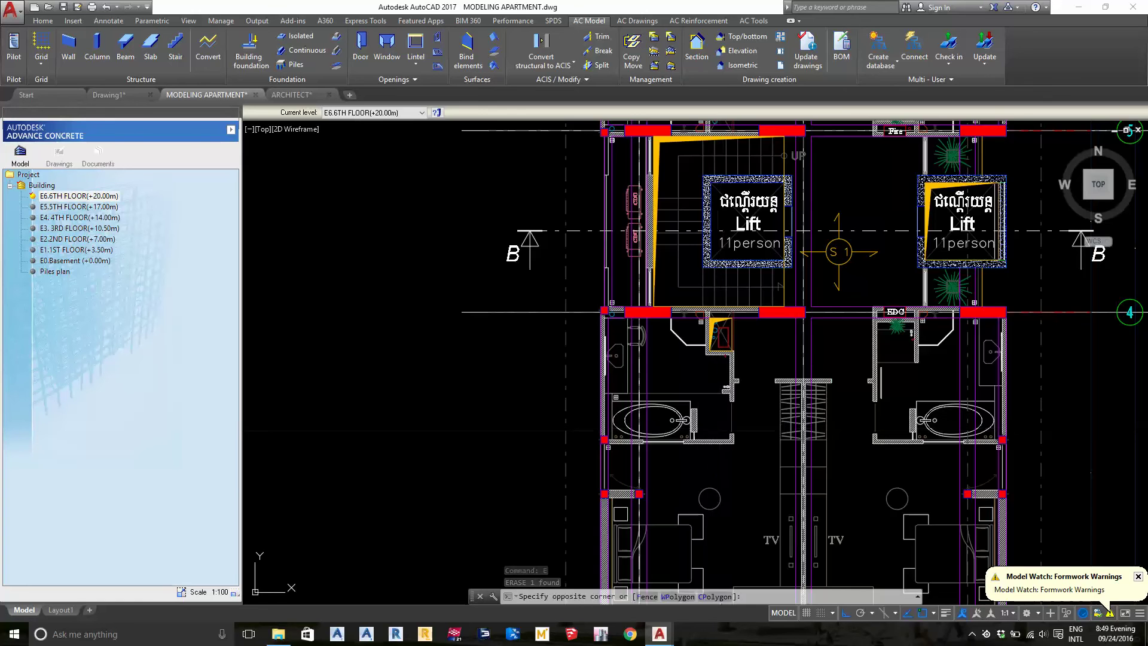
click(697, 430)
key(Delete)
- Zoom extents so the whole remaining structural plan fits in view
scroll(712, 382, down, 3)
scroll(738, 369, up, 3)
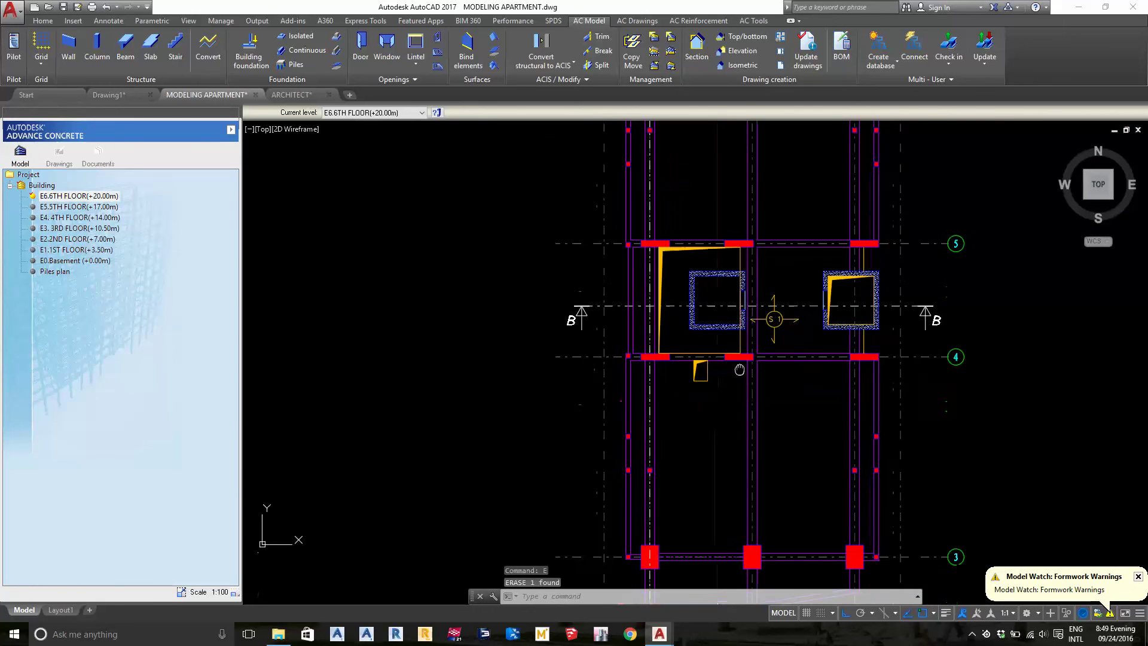
middle_drag(739, 370, 729, 300)
middle_drag(723, 344, 725, 410)
scroll(725, 410, down, 3)
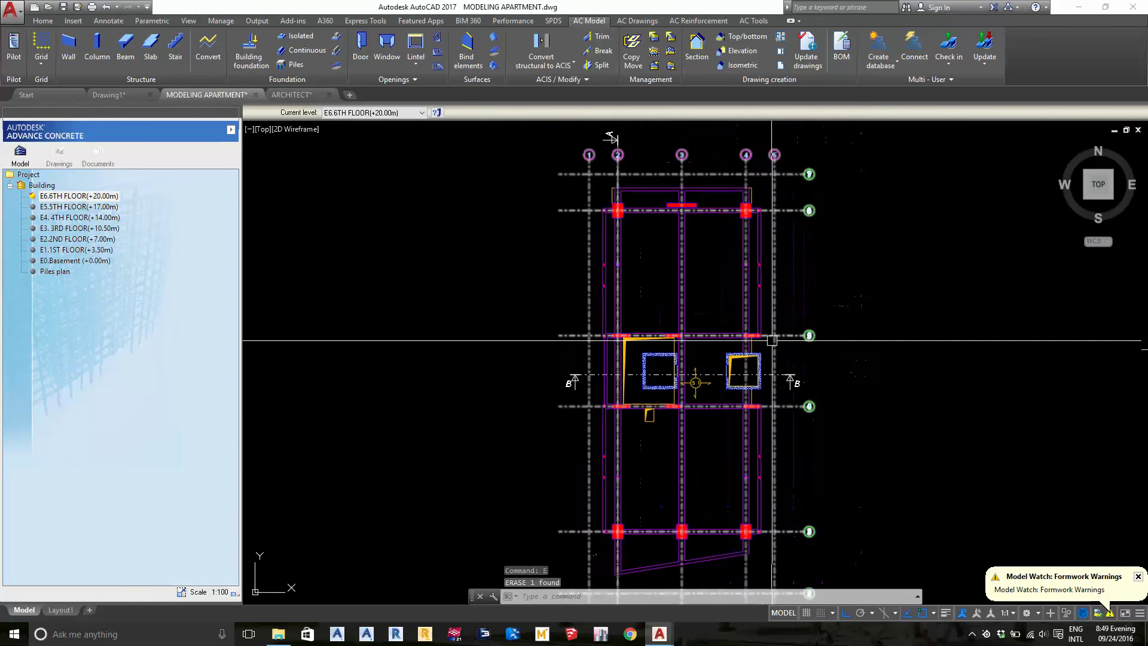
scroll(840, 352, up, 3)
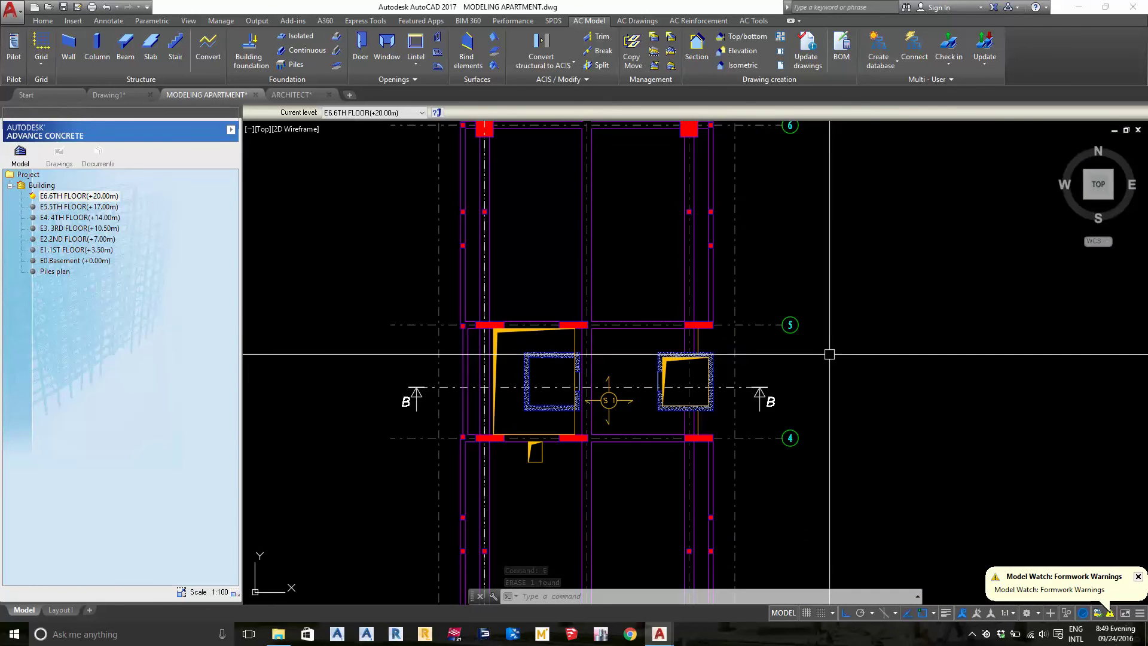
scroll(829, 354, down, 5)
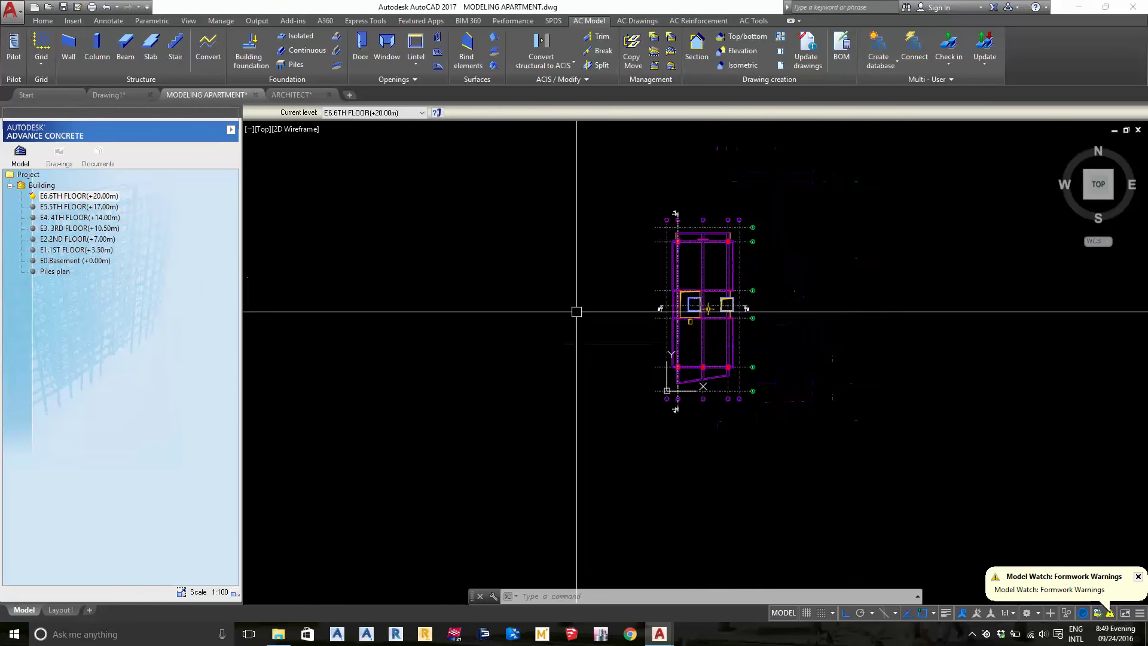
middle_click(546, 295)
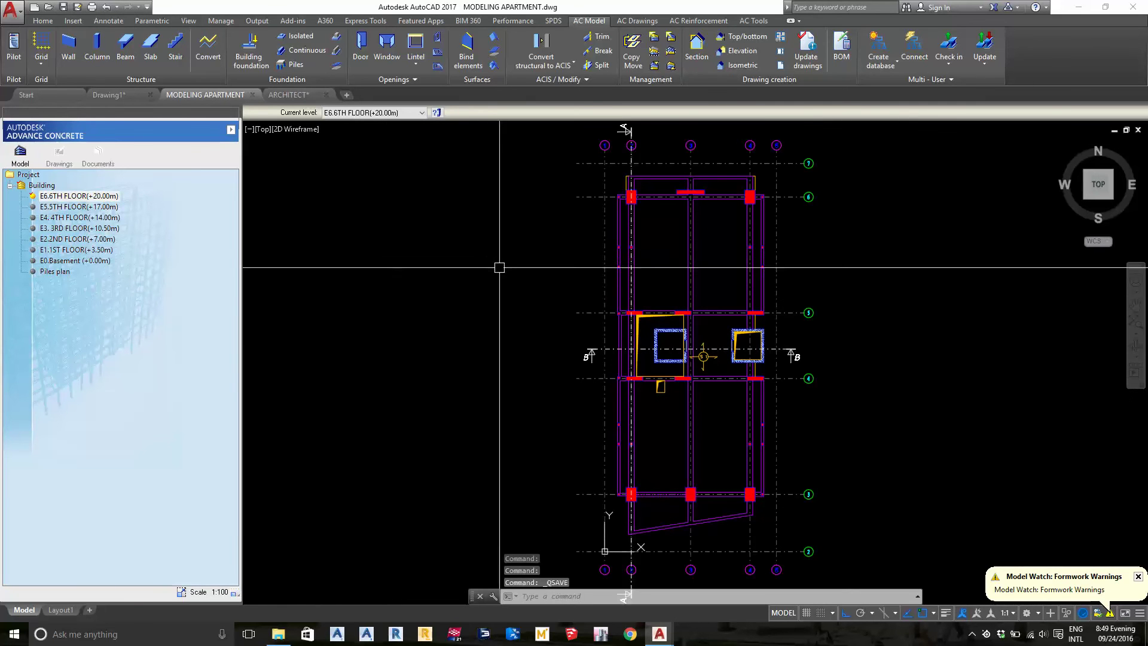
- Recopy E6.6TH FLOOR above to create level E7.7TH FLOOR at +23.00m
right_click(54, 198)
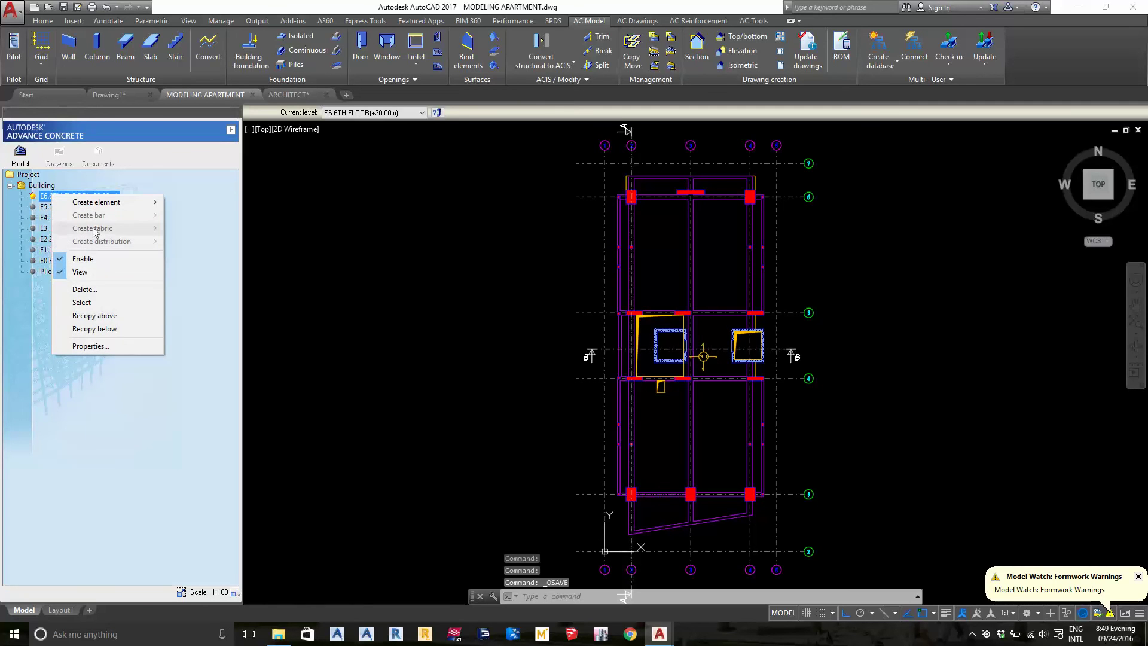
click(117, 317)
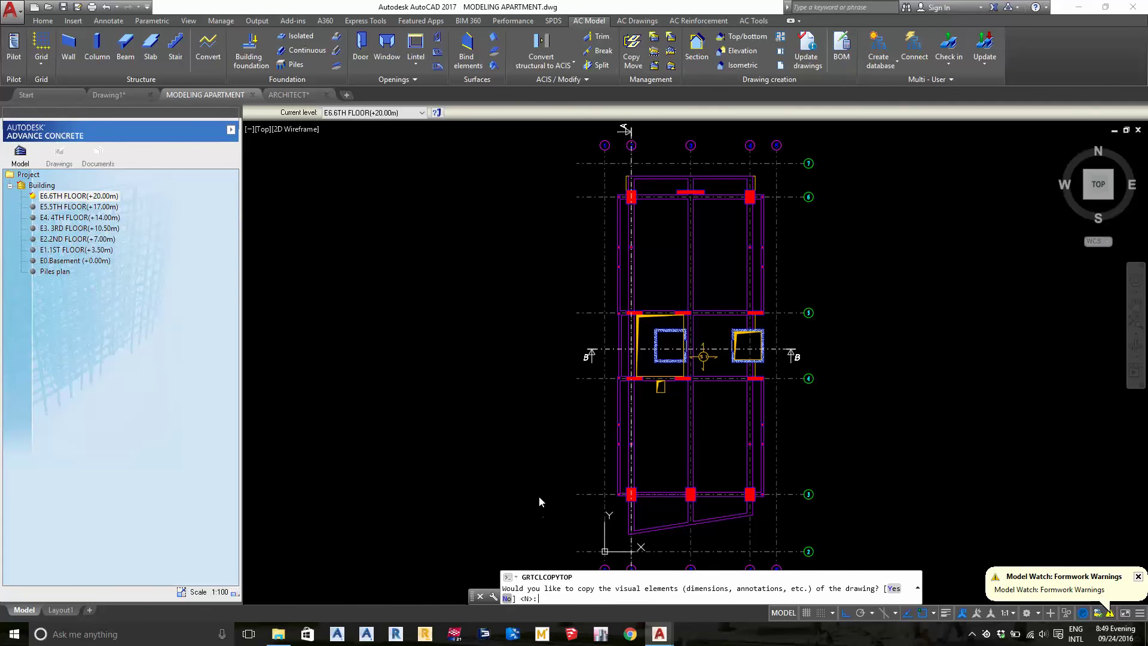
key(Return)
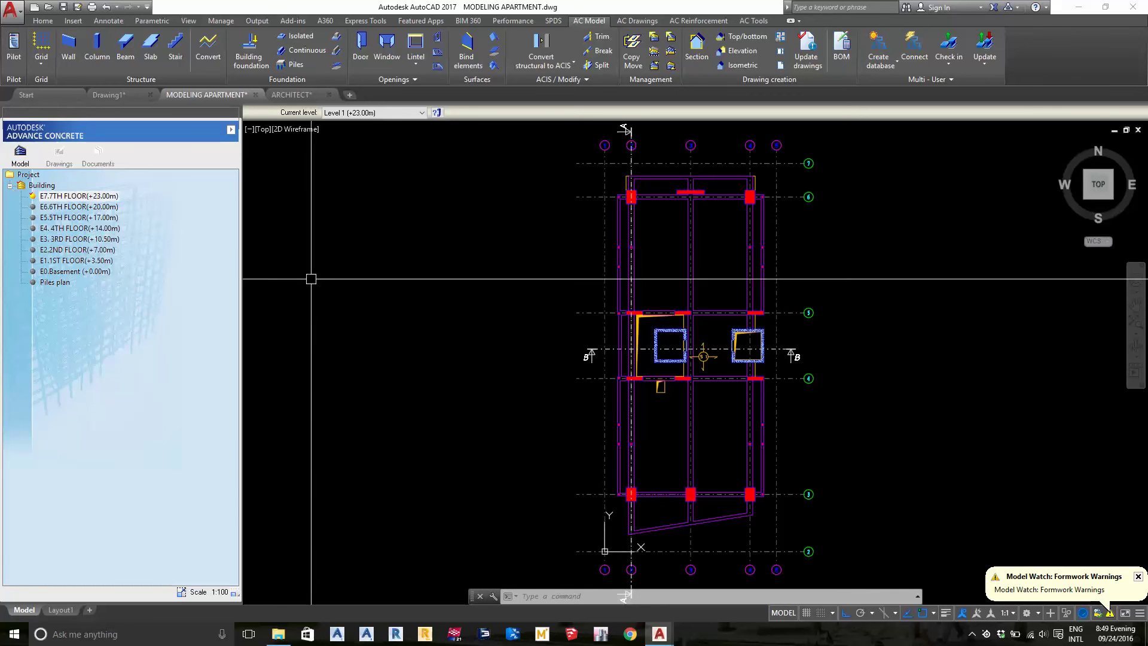
- In ARCHITECT.dwg, window-select the rightmost architectural floor plan
click(297, 96)
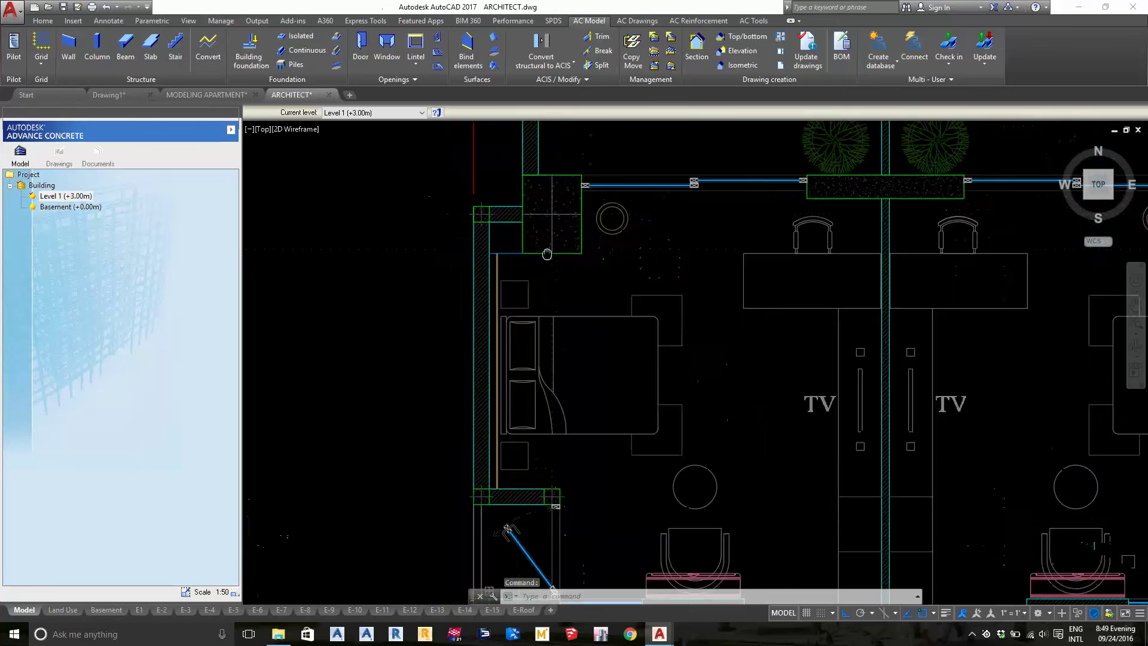
scroll(904, 424, down, 3)
scroll(904, 424, down, 2)
scroll(891, 442, up, 4)
scroll(777, 364, down, 6)
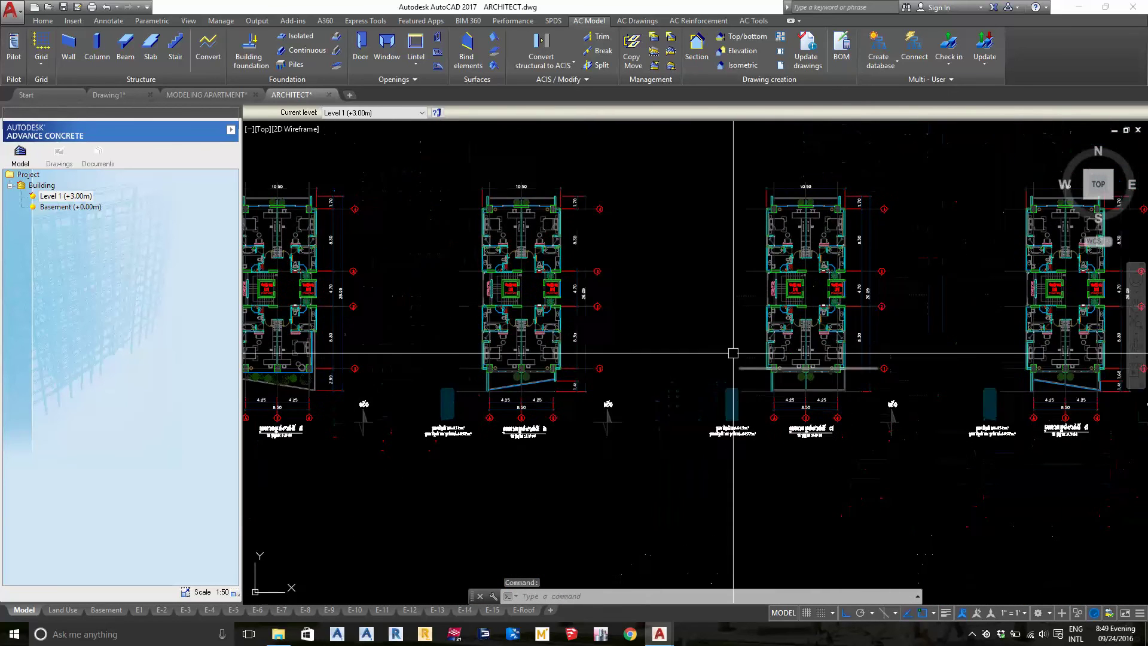
click(640, 177)
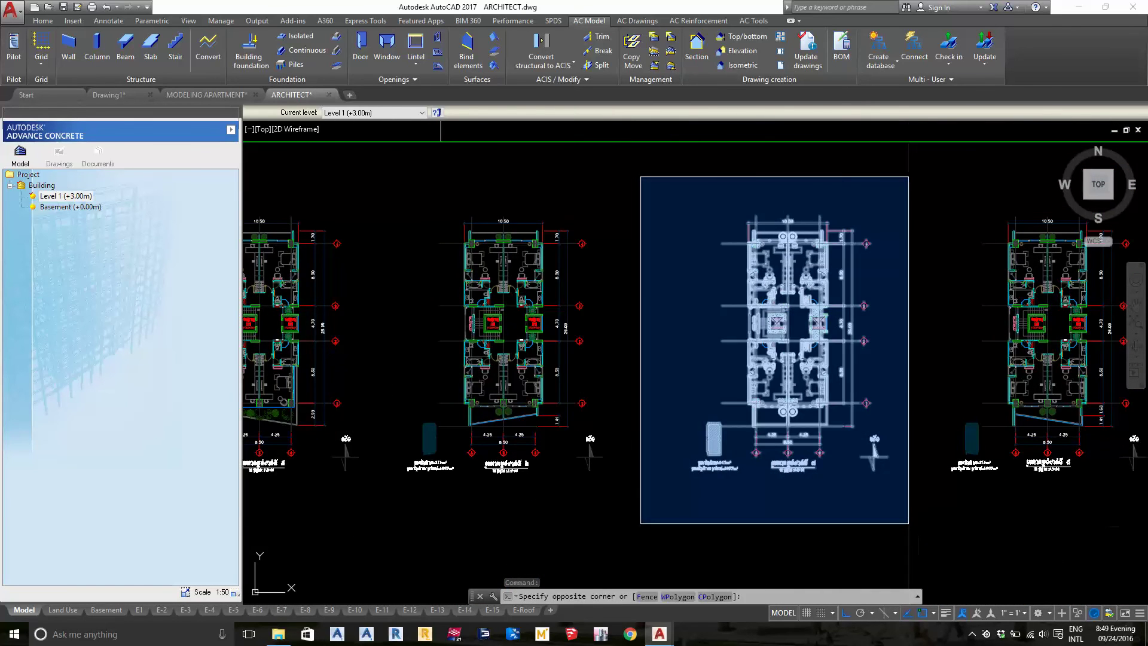
click(909, 525)
- Copy the plan with its base point at the column grid intersection
scroll(760, 332, up, 3)
key(ctrl+shift+c)
scroll(717, 269, up, 4)
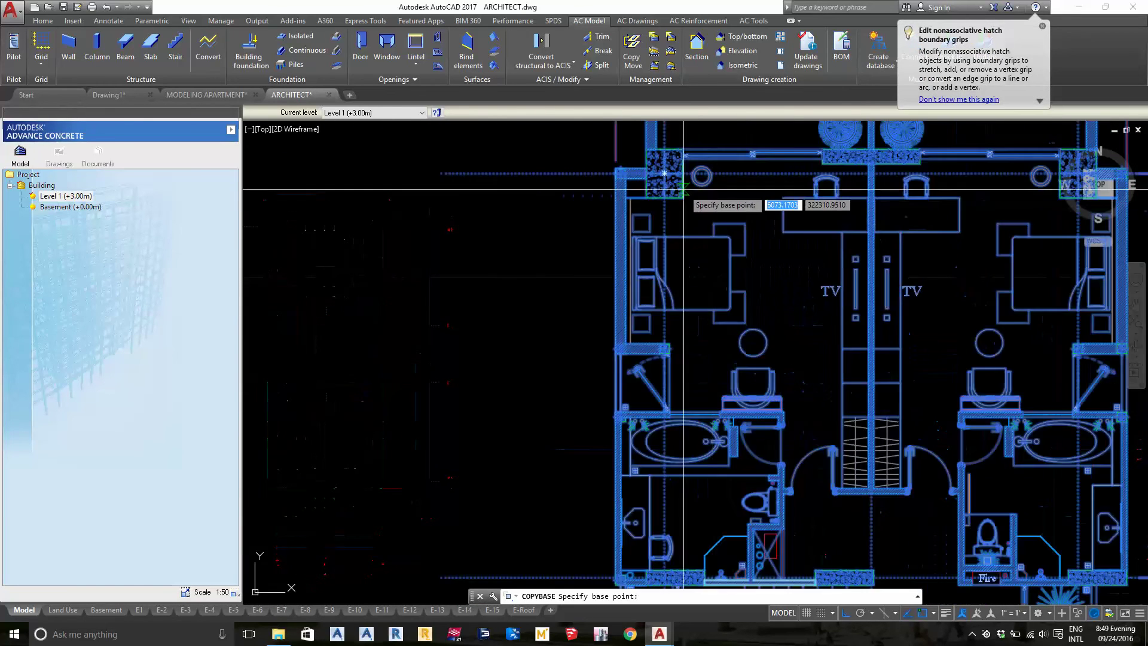
scroll(633, 197, up, 3)
scroll(602, 251, up, 2)
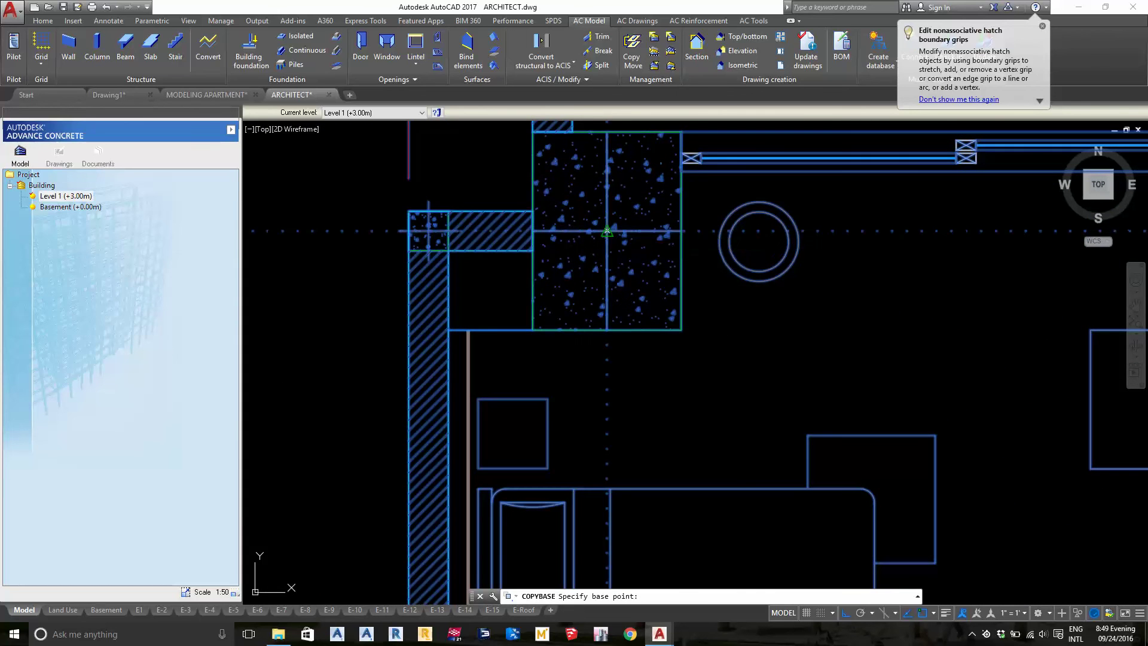
click(607, 231)
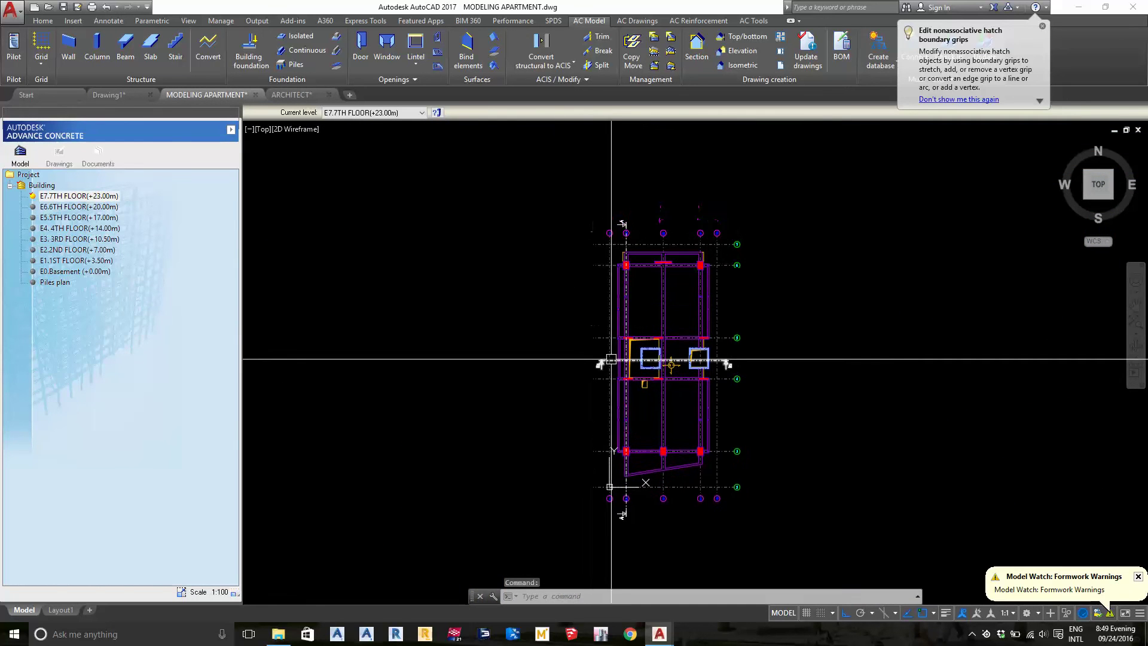
- Paste the plan as a block at 1/1000 scale onto the grid 2 column corner
key(ctrl+shift+v)
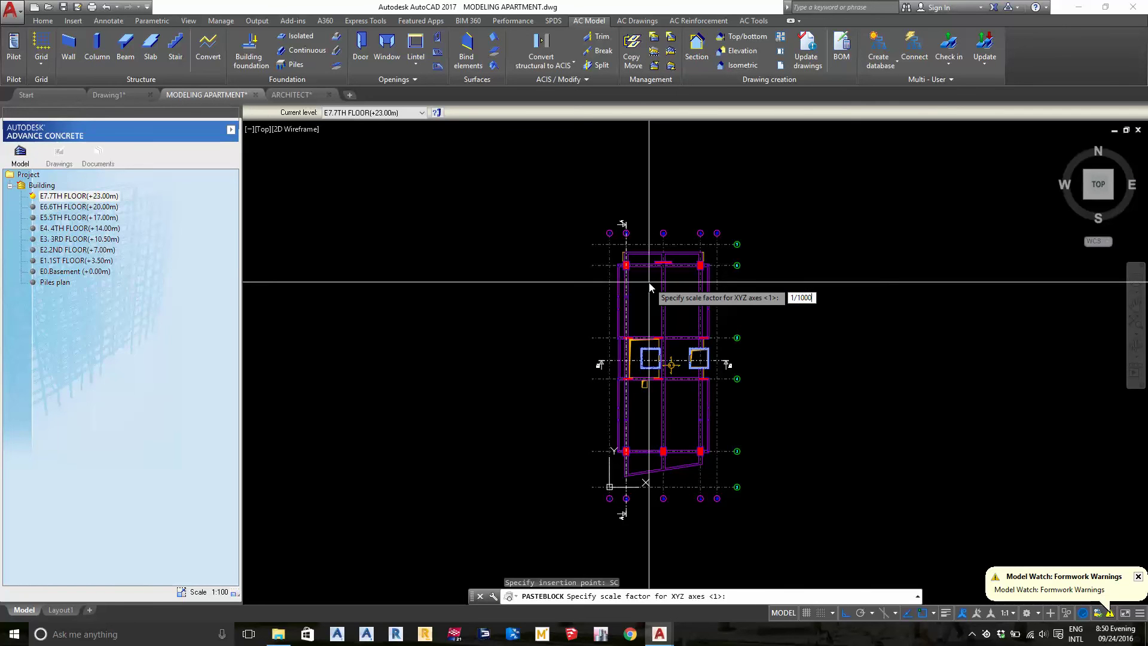
scroll(649, 281, up, 2)
scroll(635, 332, up, 4)
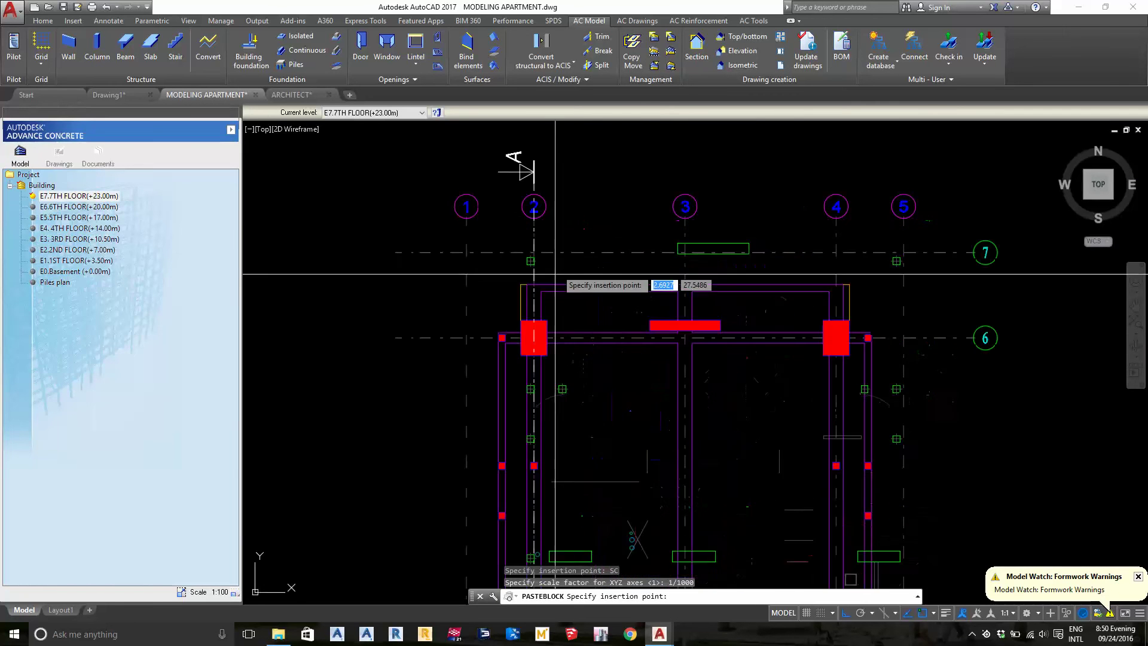
scroll(537, 290, up, 5)
scroll(525, 336, down, 2)
click(525, 356)
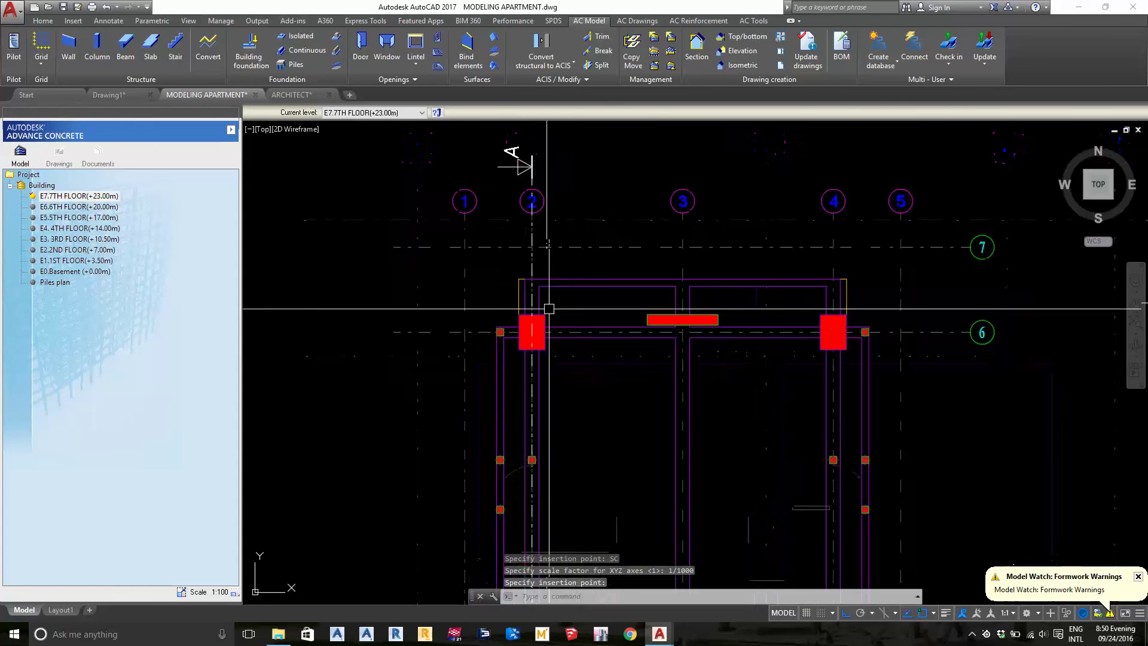
- Open the pasted plan block in the Block Editor
scroll(587, 328, down, 2)
scroll(769, 350, up, 4)
scroll(793, 345, up, 2)
click(794, 345)
right_click(794, 345)
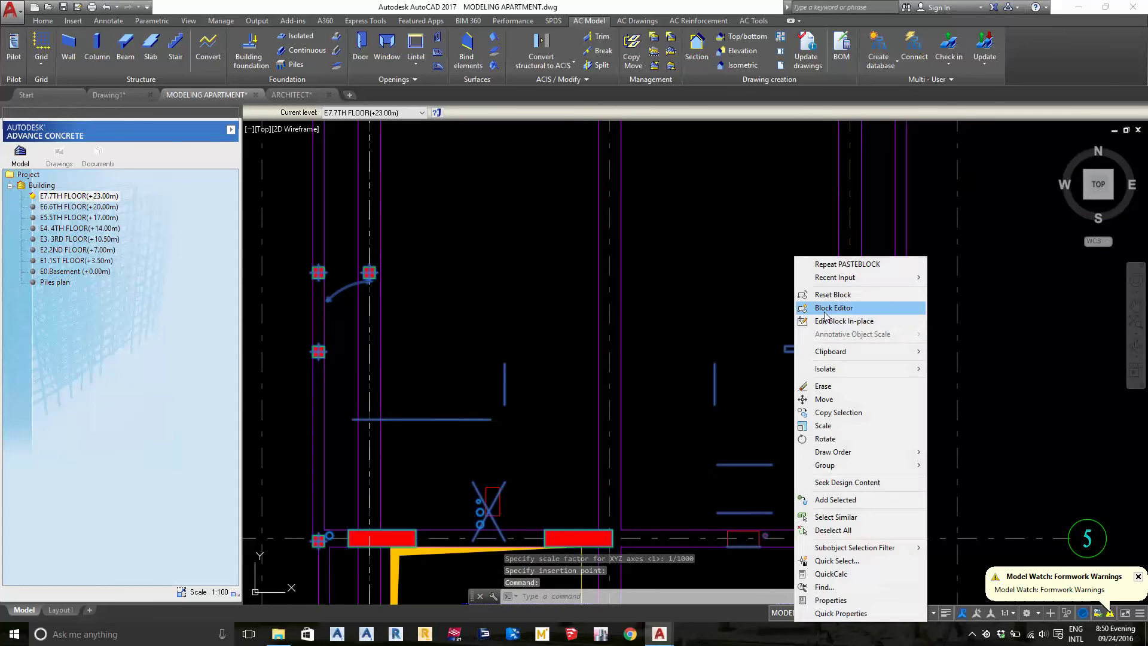
click(826, 308)
- Put every object inside the plan block on layer 0
key(ctrl+a)
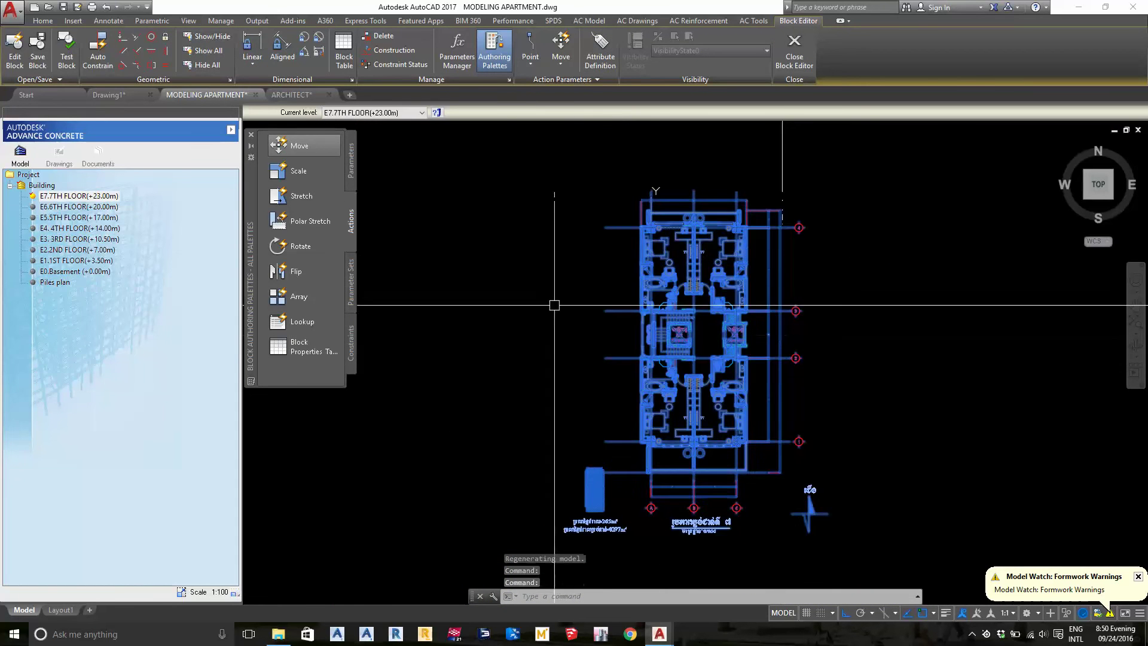
click(42, 22)
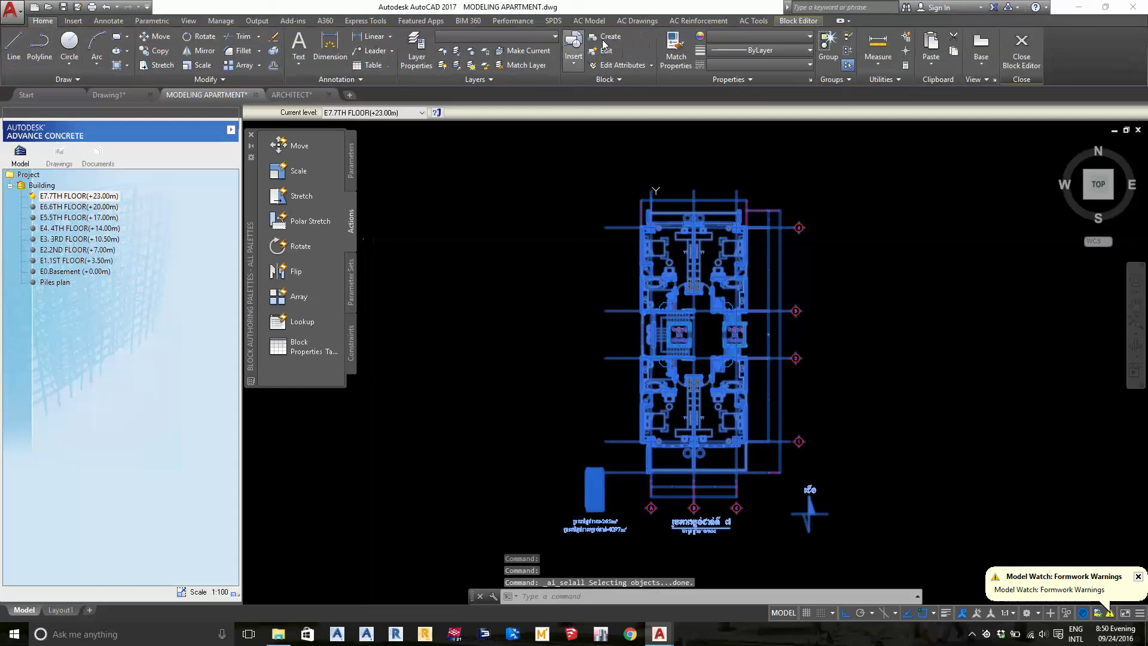
click(536, 41)
click(512, 56)
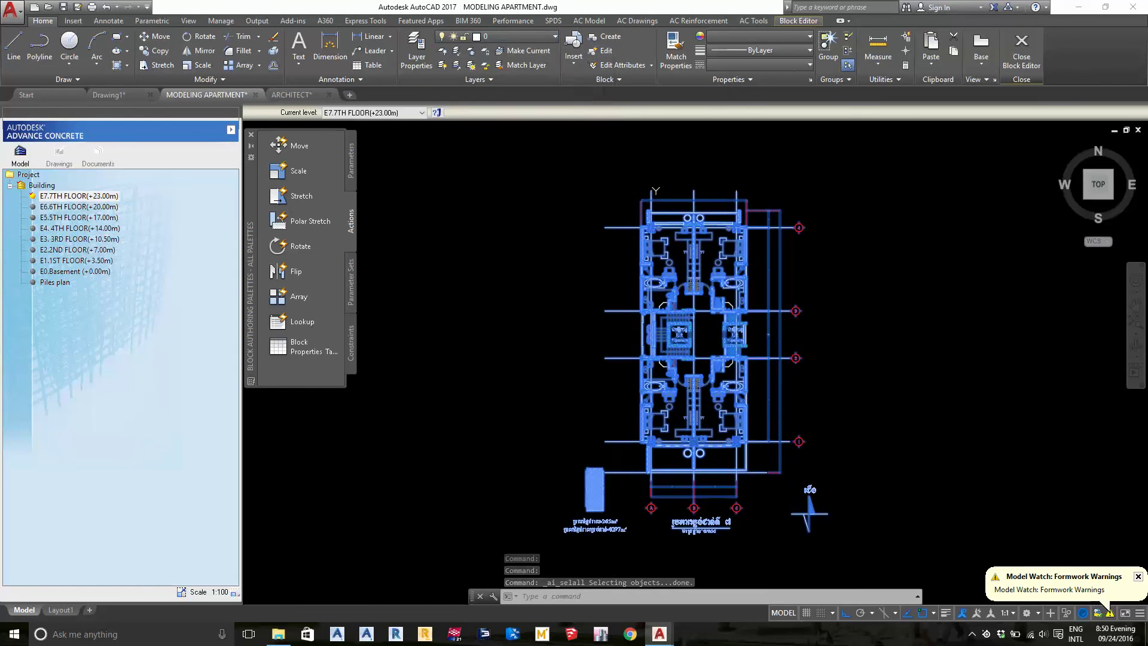
click(525, 38)
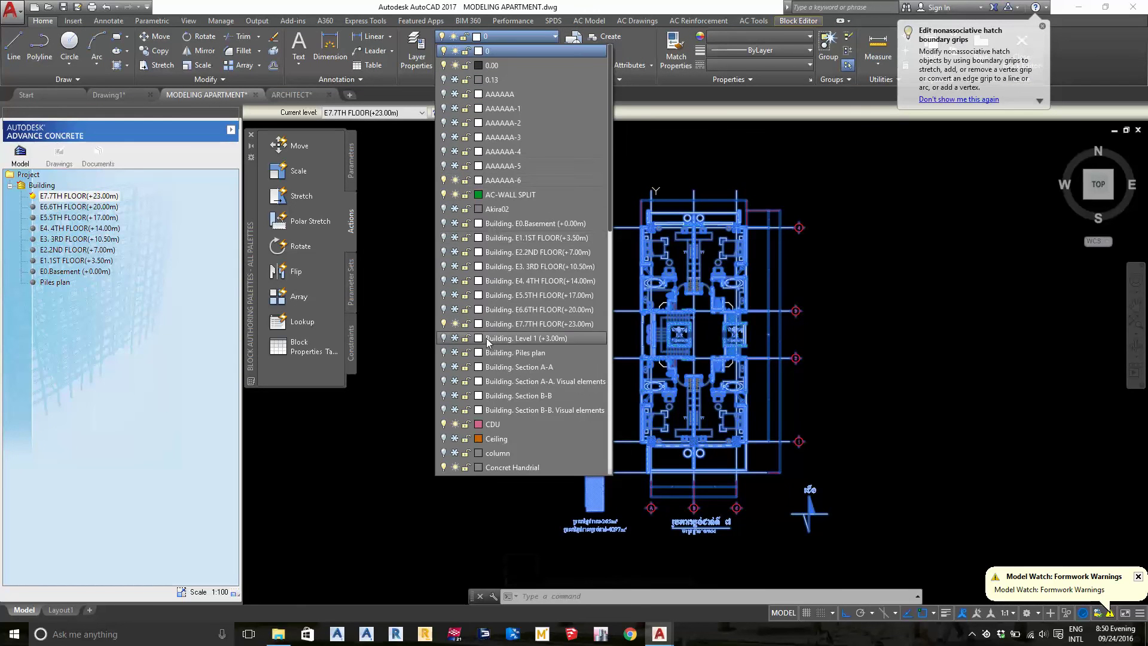
scroll(483, 418, down, 1)
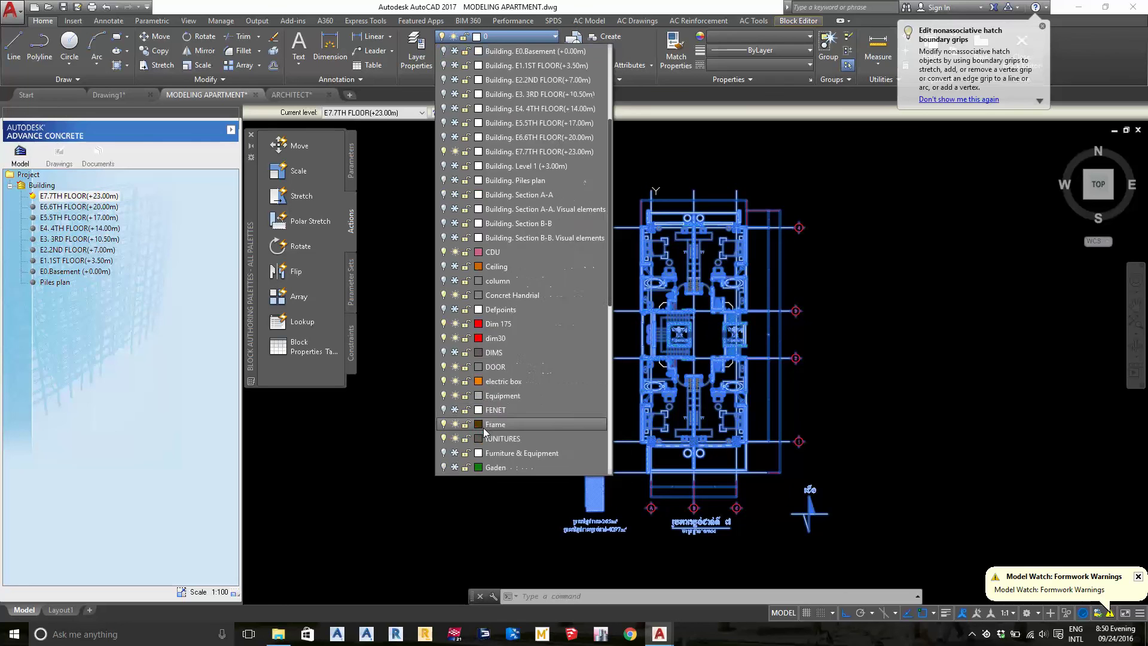
middle_drag(772, 167, 728, 196)
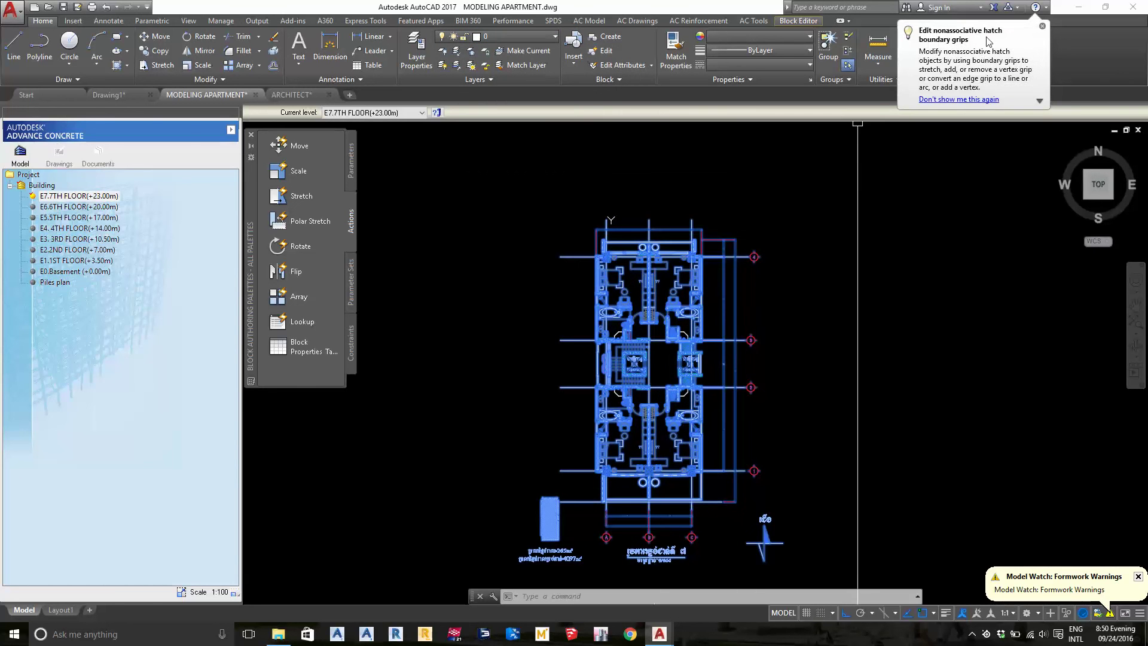
- Close the Block Editor, saving the block changes
click(1042, 27)
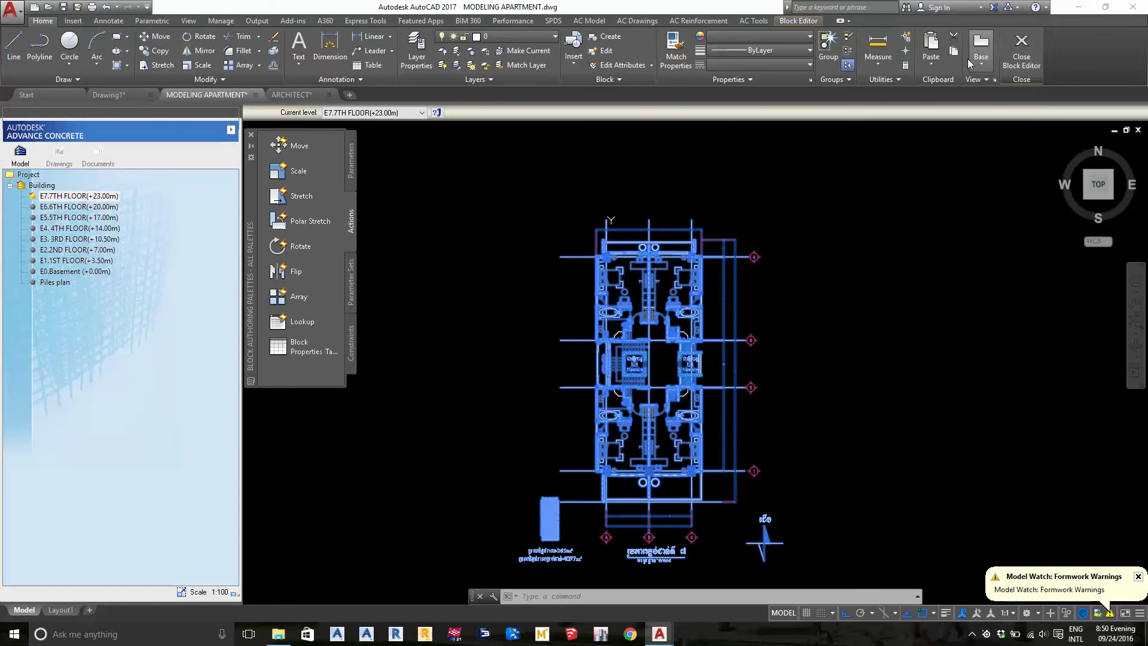
click(1039, 54)
click(574, 290)
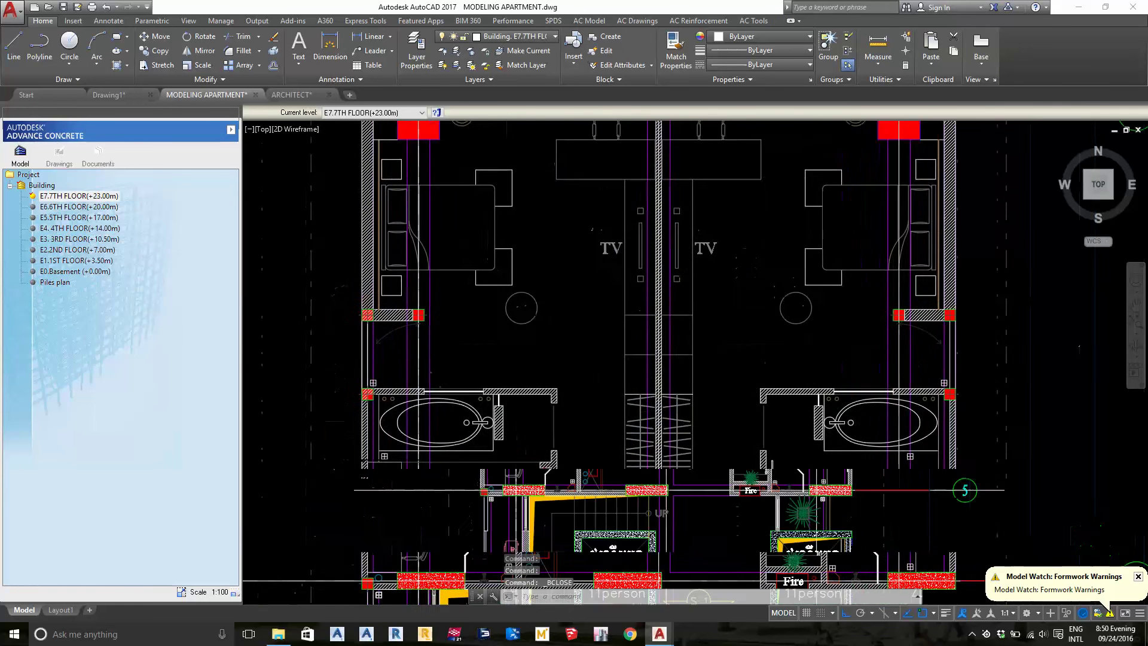
- Inspect how the columns and beams line up with the overlaid lifts, stairs, bathroom and bedroom walls
scroll(732, 132, up, 2)
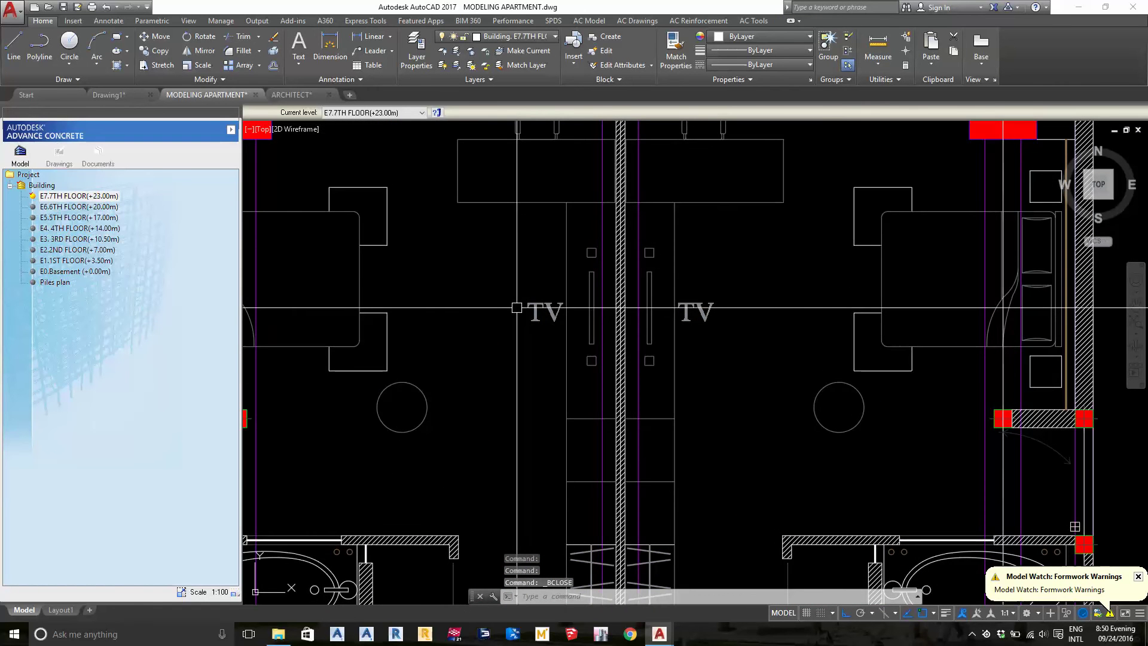
scroll(516, 307, down, 2)
middle_drag(516, 299, 520, 344)
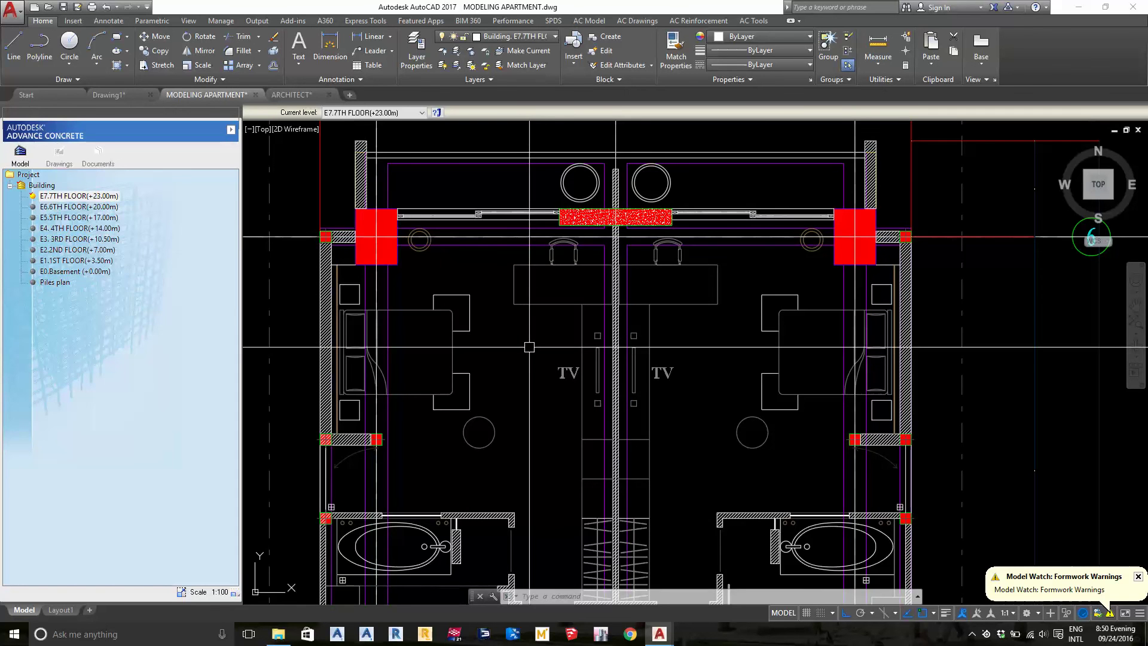
middle_drag(543, 316, 568, 366)
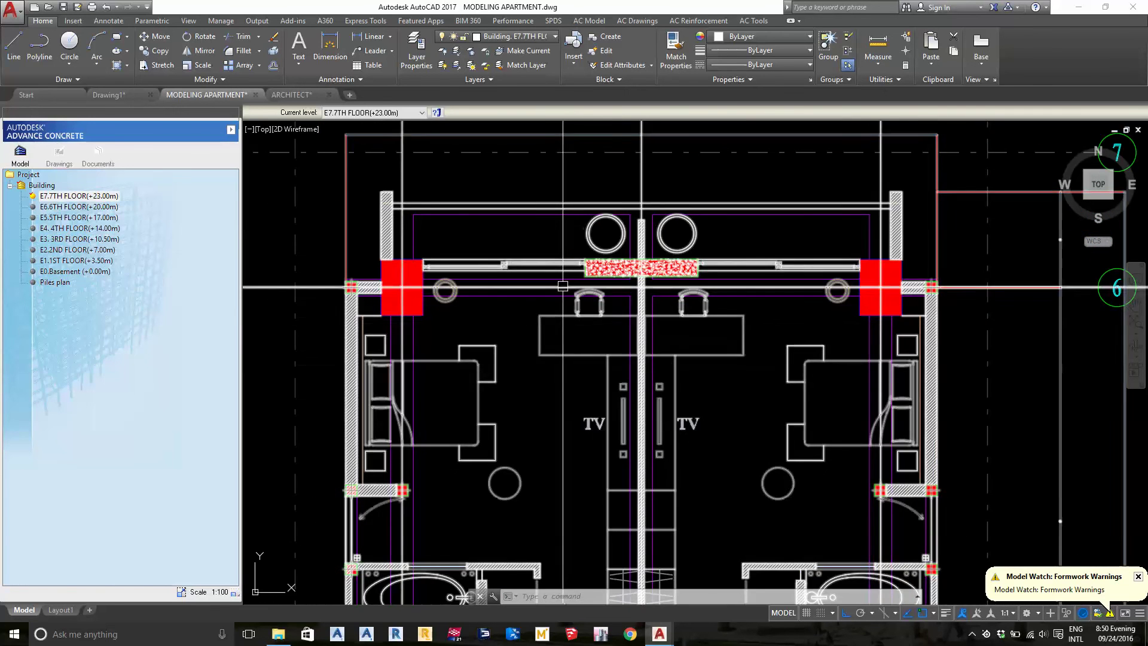
scroll(846, 419, up, 1)
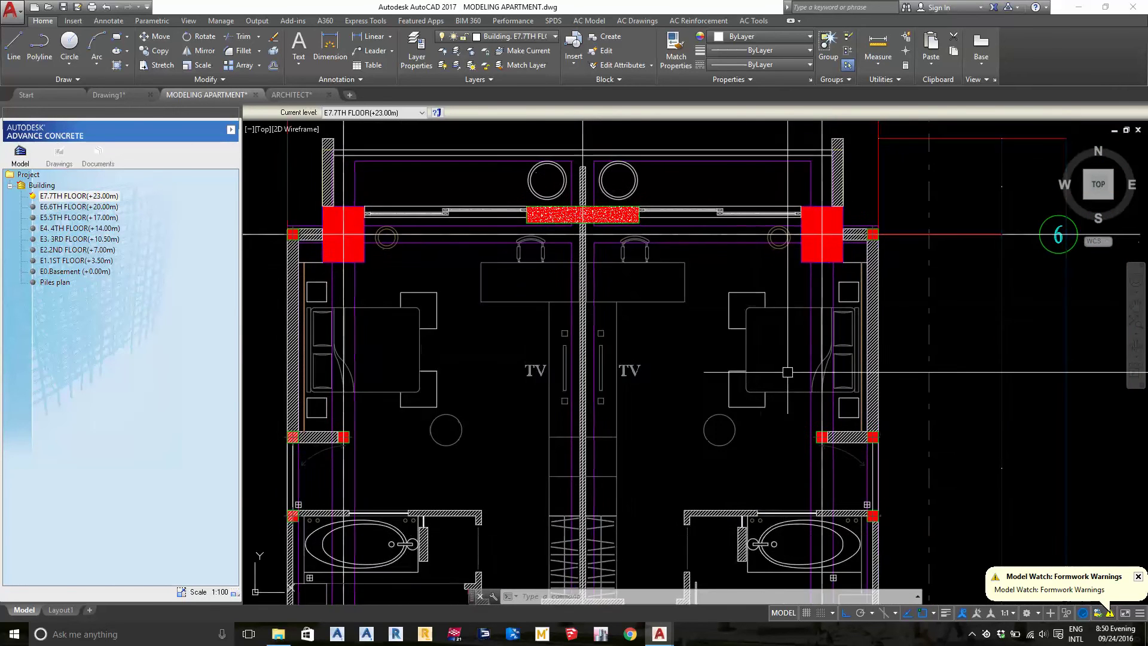
middle_drag(846, 439, 846, 287)
scroll(846, 287, up, 2)
scroll(847, 287, down, 3)
scroll(795, 448, up, 2)
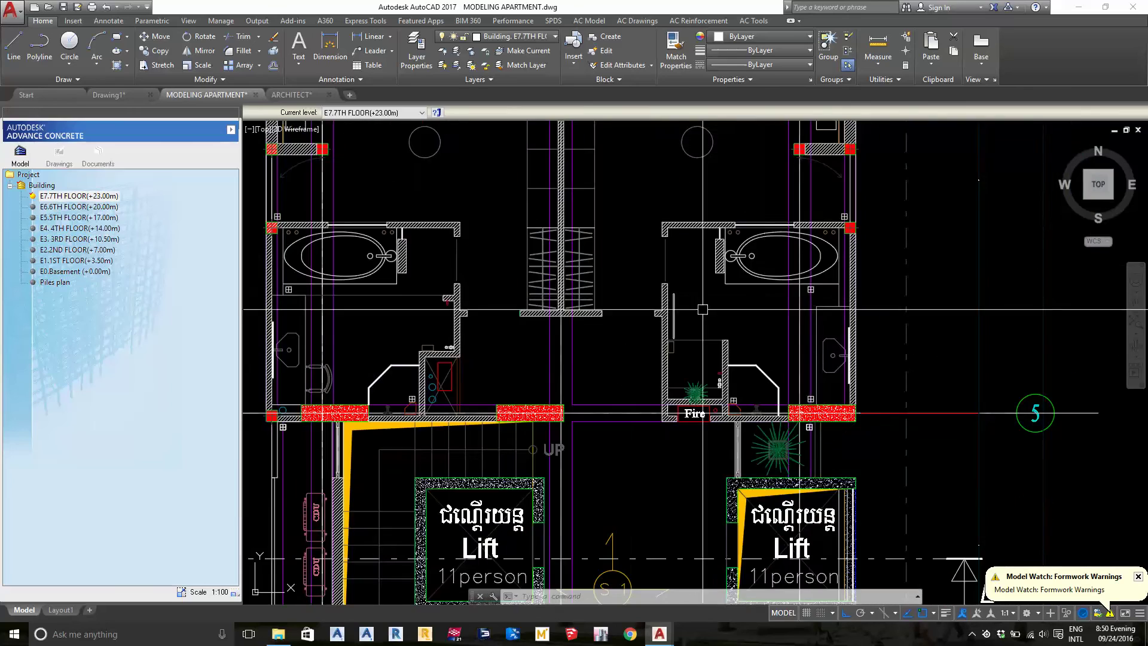
scroll(792, 436, up, 2)
middle_drag(793, 436, 716, 225)
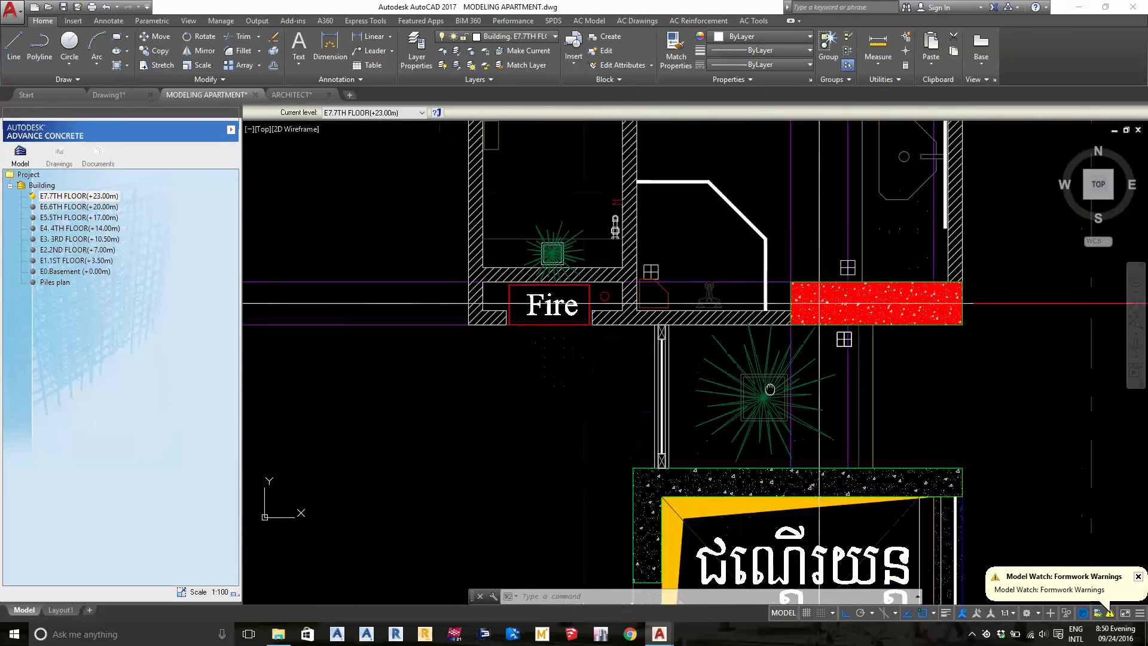
scroll(771, 359, down, 4)
middle_drag(789, 449, 794, 324)
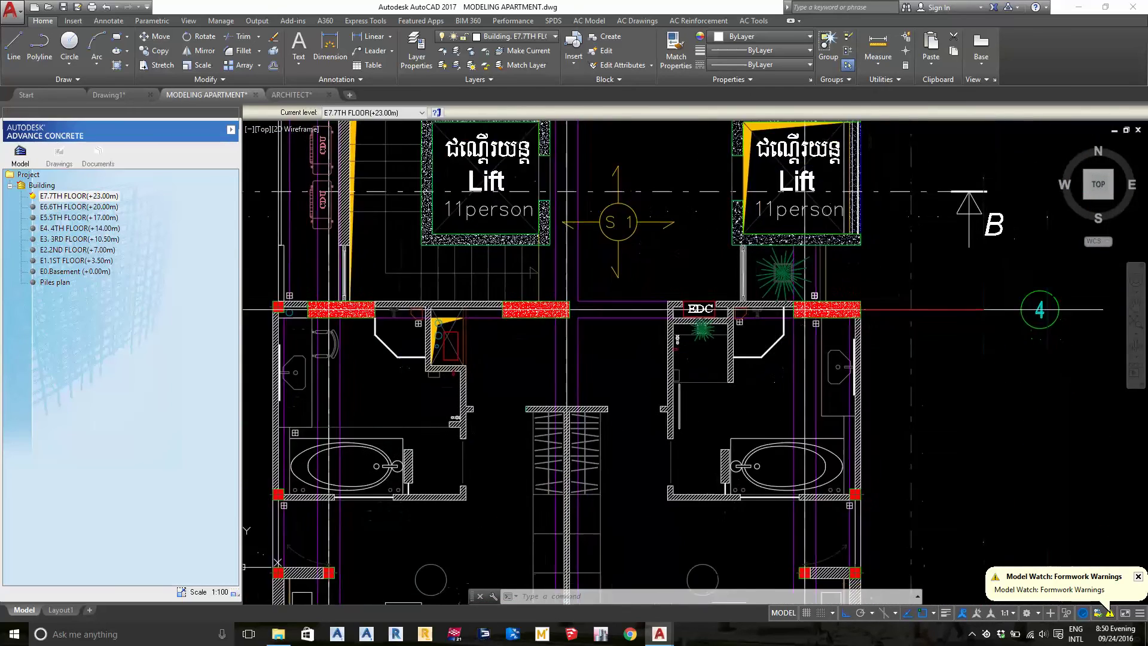
scroll(795, 324, up, 4)
scroll(795, 325, down, 3)
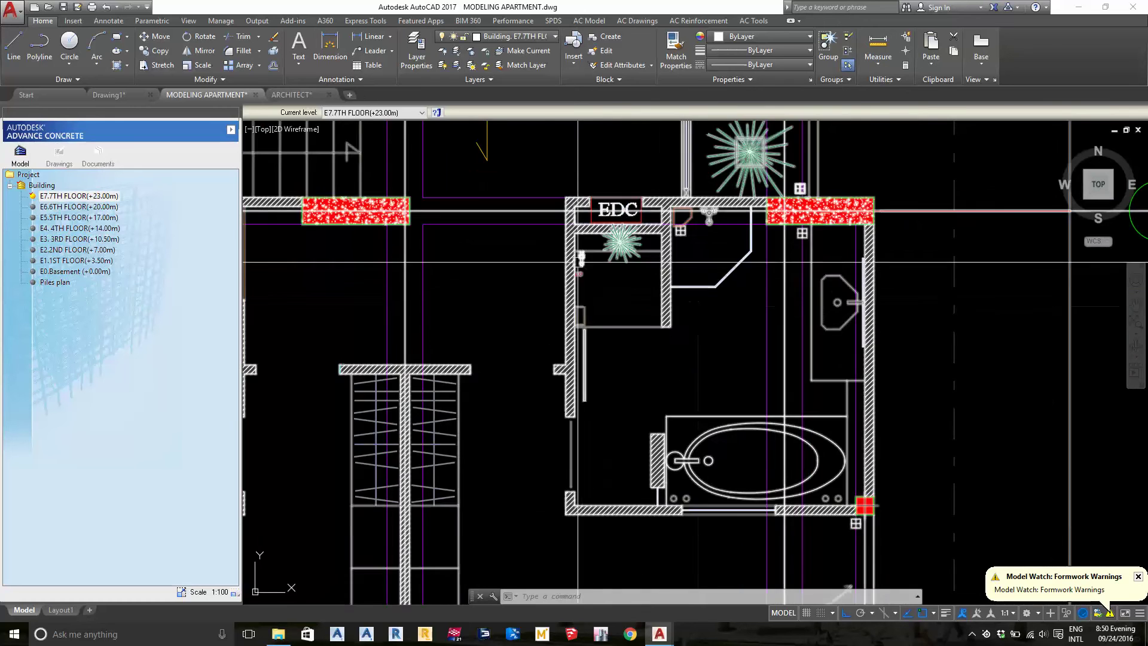
mouse_move(795, 324)
middle_down()
mouse_move(813, 473)
mouse_move(701, 353)
middle_up()
scroll(812, 473, up, 3)
scroll(702, 354, up, 2)
scroll(701, 354, down, 4)
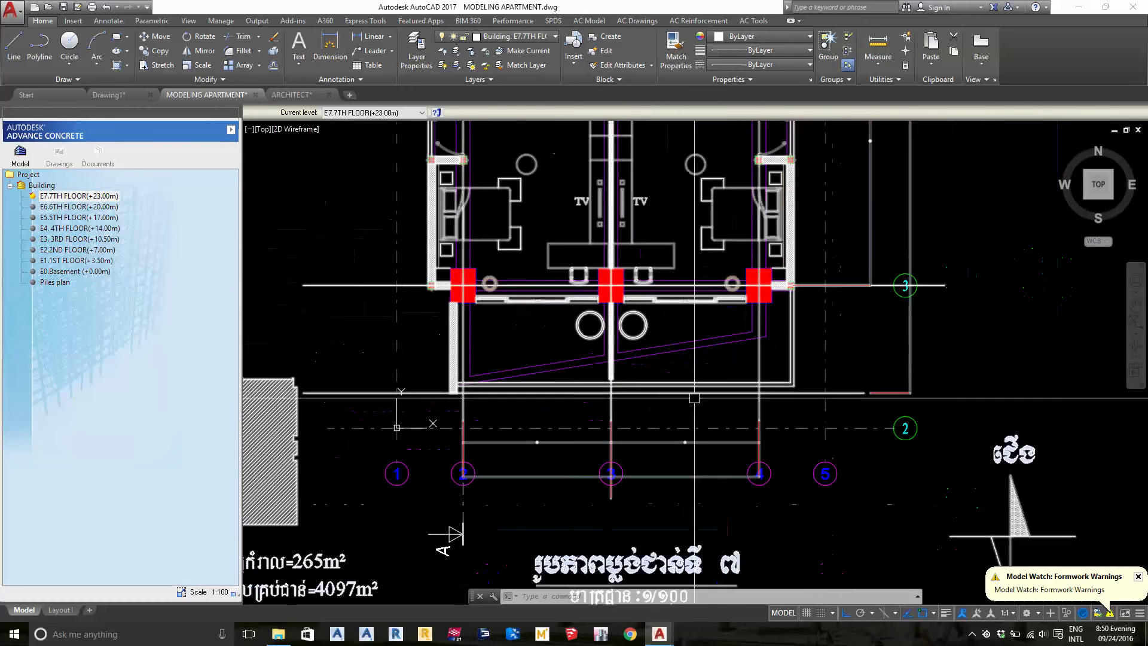
scroll(701, 354, up, 2)
- Erase the slanted beam below grid line 3
click(677, 352)
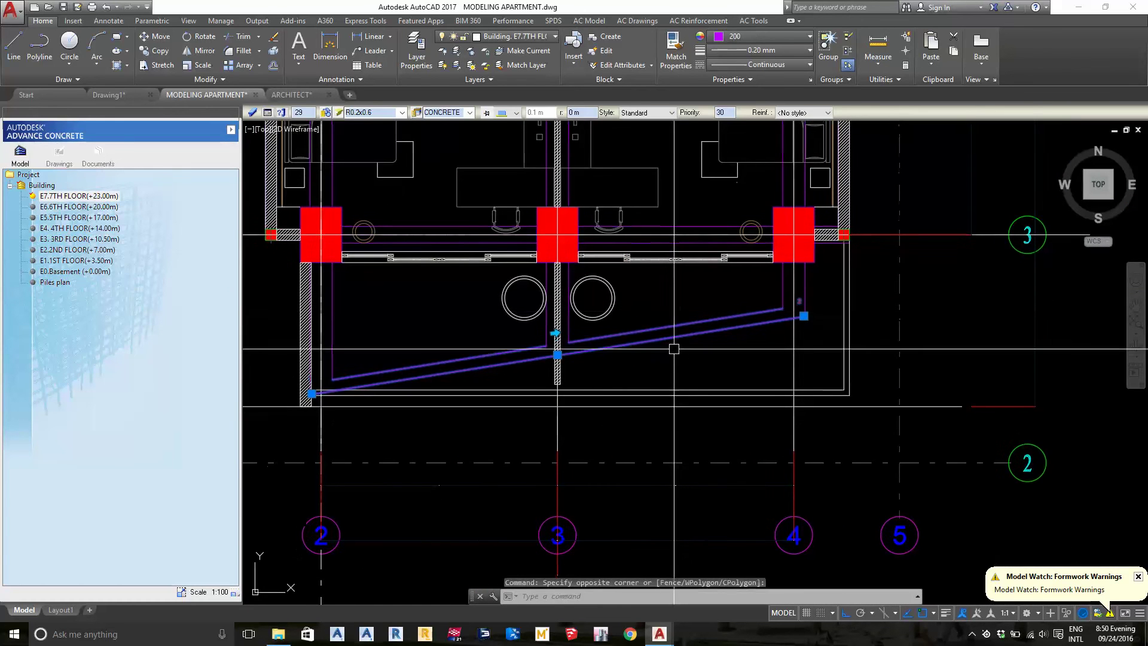
middle_drag(674, 349, 651, 415)
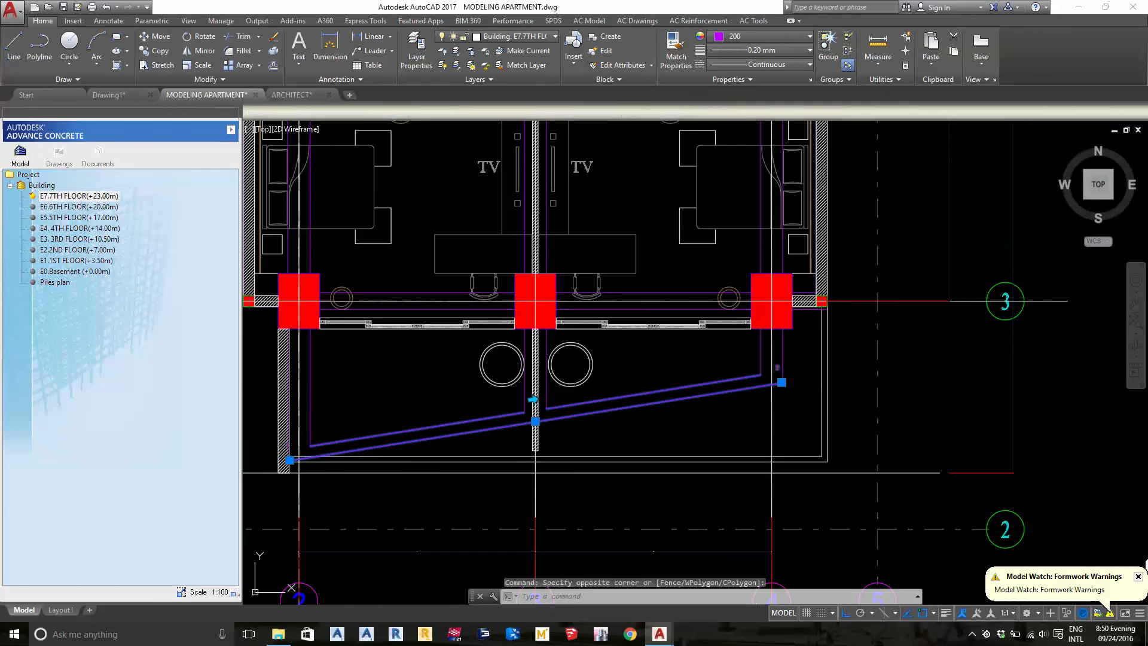
key(e)
key(Return)
scroll(812, 296, up, 2)
scroll(812, 295, up, 4)
- Send the window-selected plan linework to the back with DRAWORDER
text(dr)
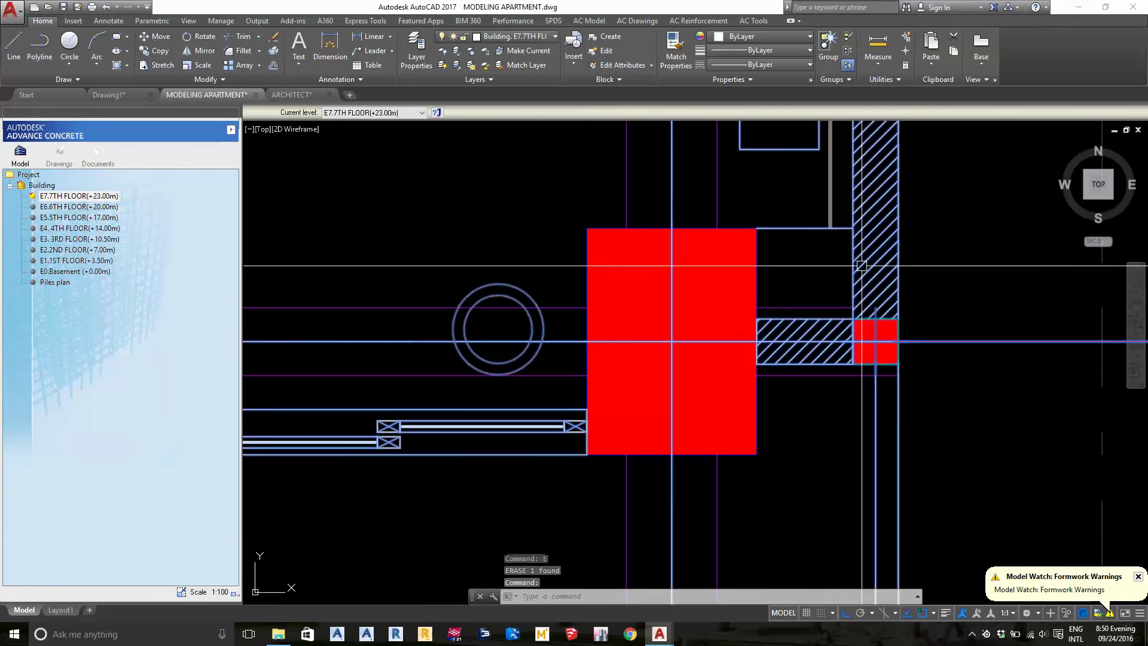
key(Return)
key(Escape)
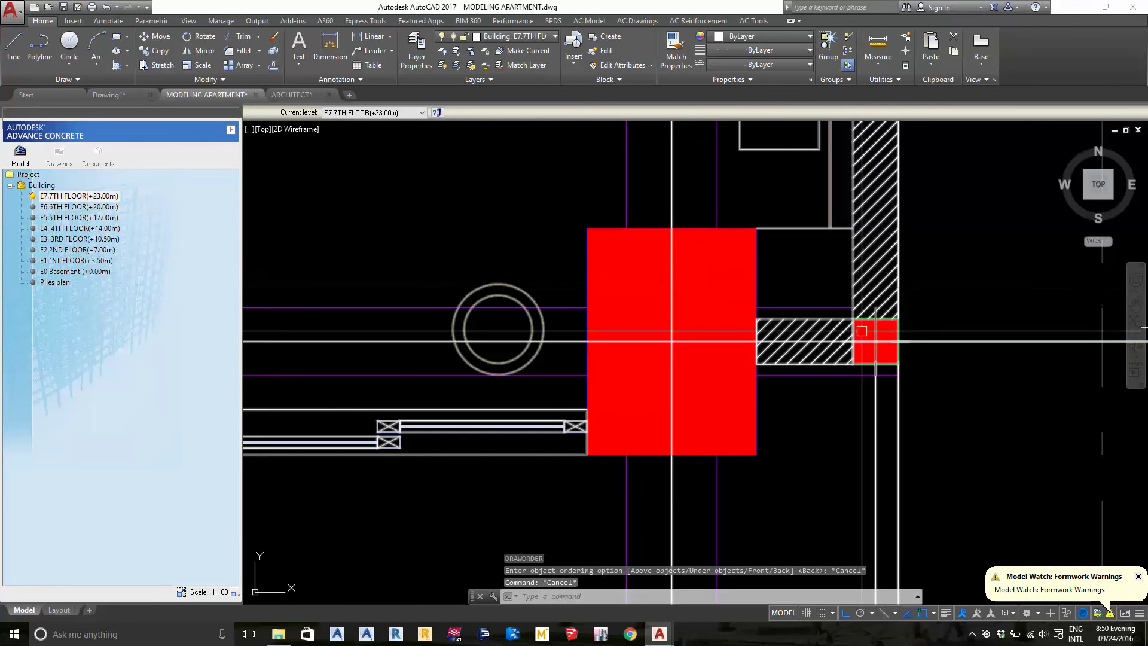
scroll(875, 338, down, 5)
scroll(880, 340, down, 5)
scroll(908, 325, up, 2)
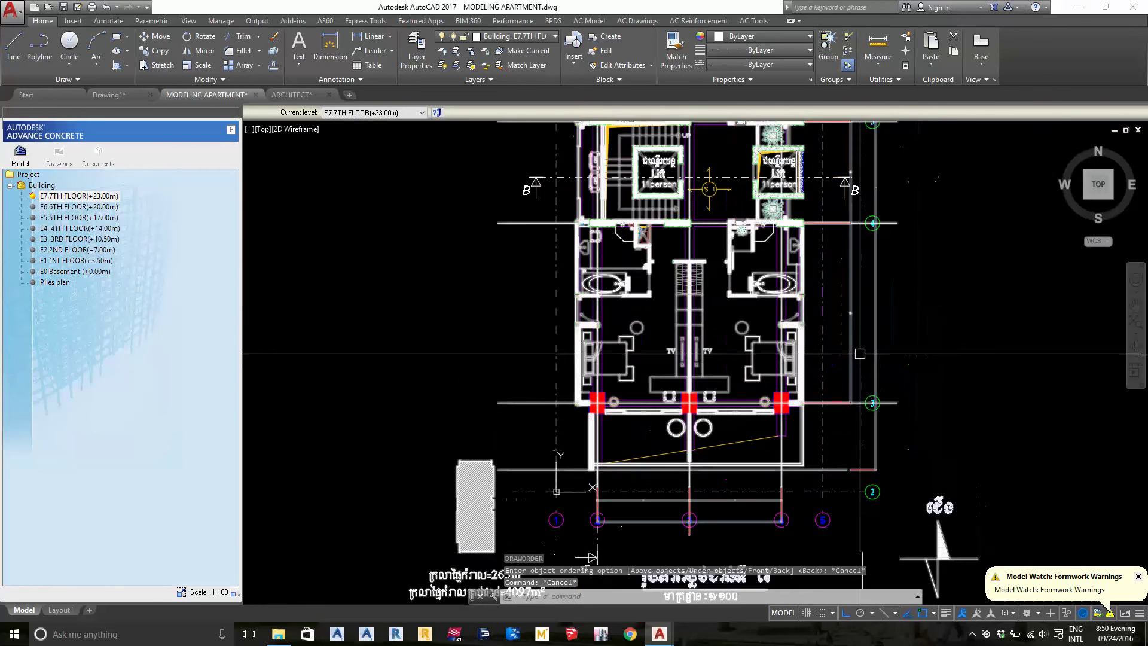
scroll(932, 314, up, 2)
click(939, 312)
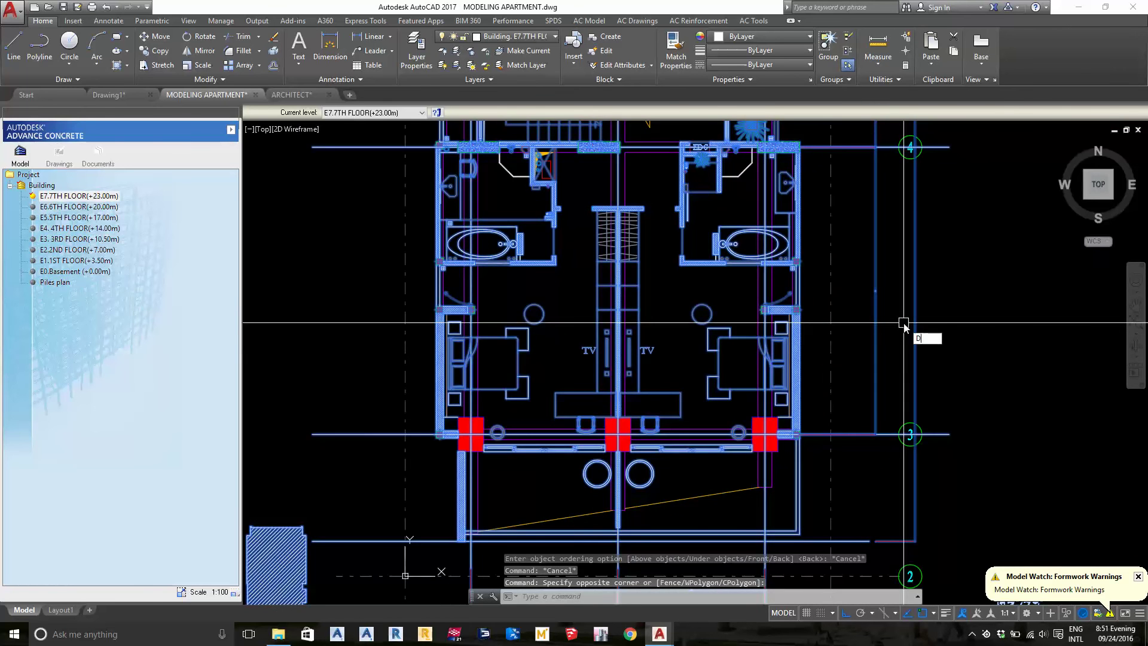
text(R)
key(Return)
key(Return)
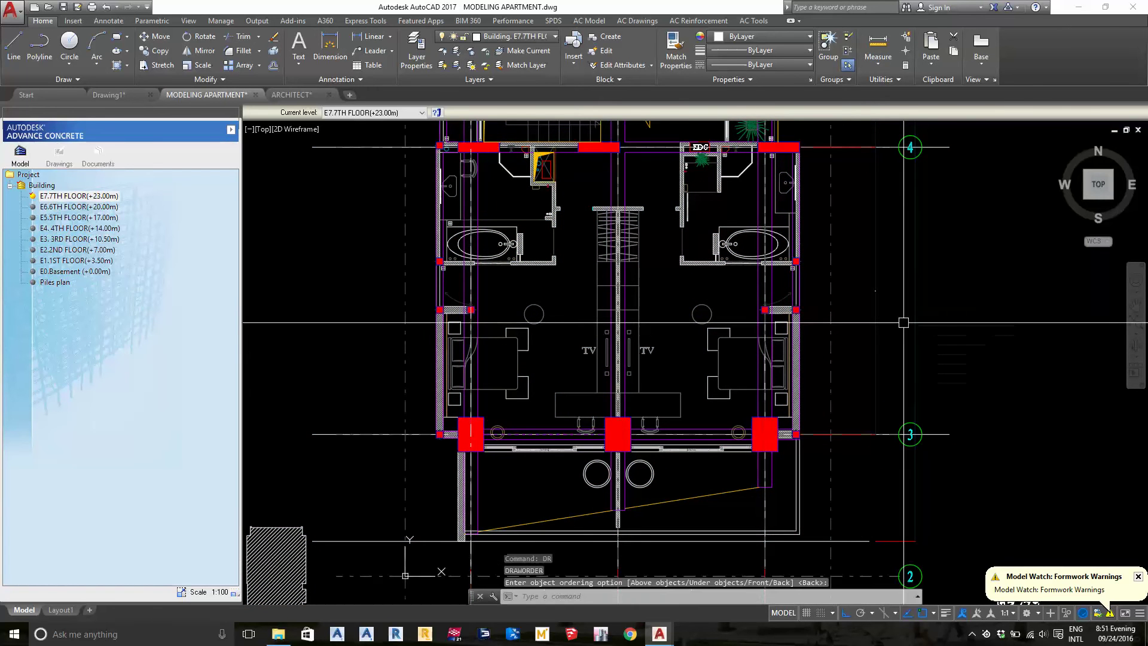
scroll(837, 334, up, 3)
scroll(783, 305, up, 2)
- Select a beam line to check it displays over the plan, then deselect
click(753, 336)
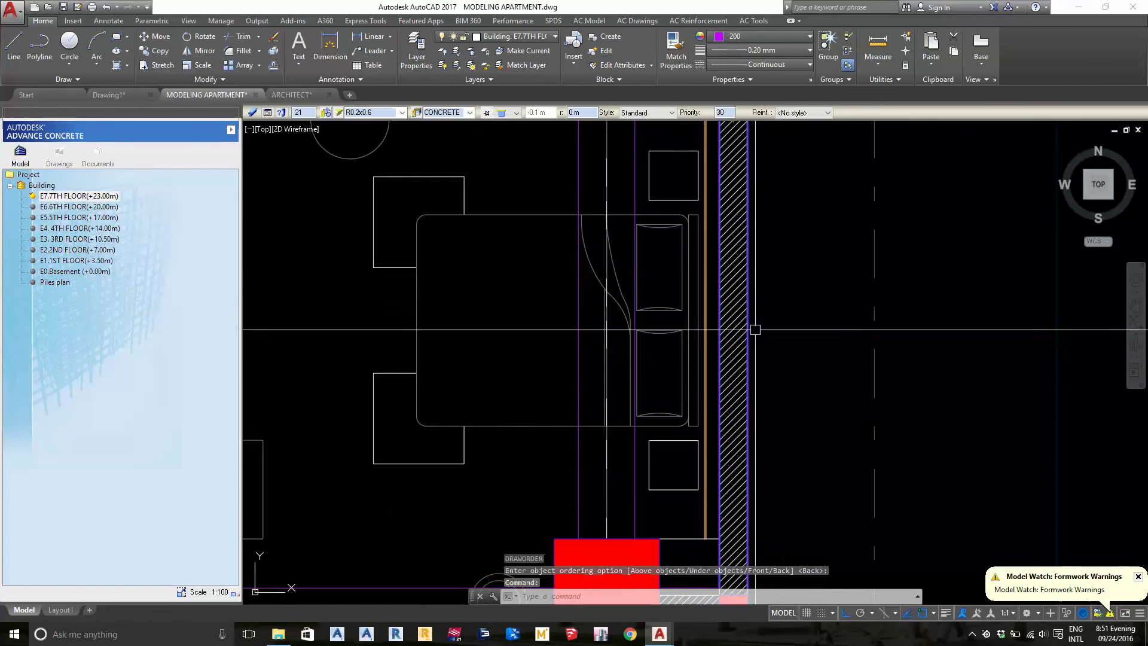
scroll(753, 336, down, 3)
scroll(817, 374, up, 3)
scroll(817, 374, down, 5)
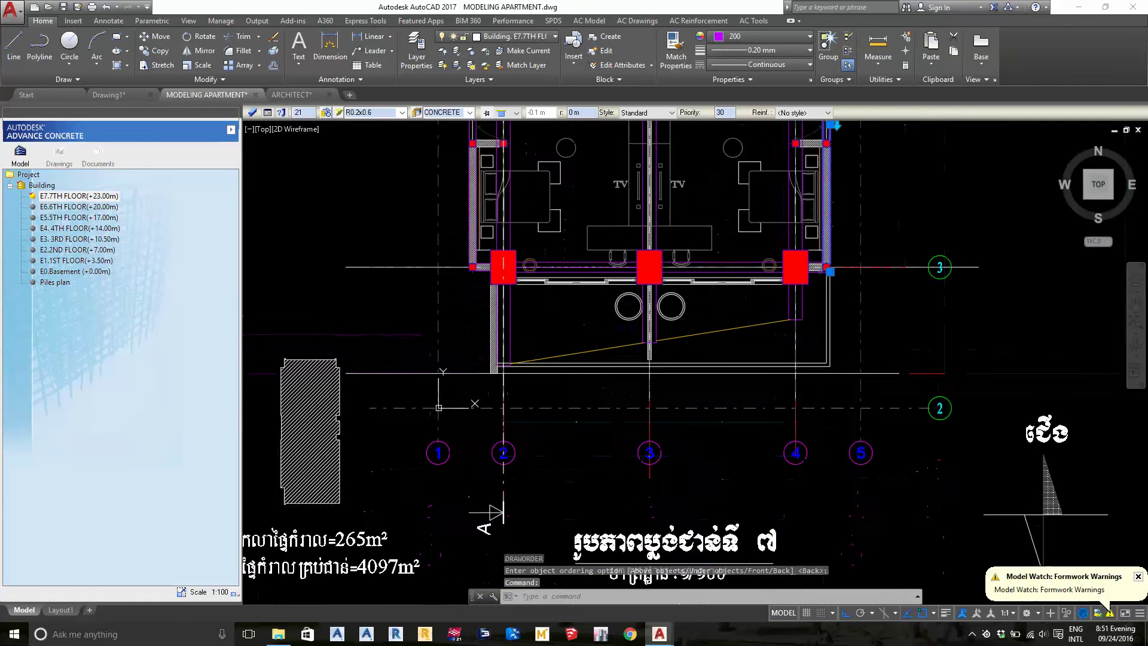
key(Escape)
scroll(841, 421, up, 6)
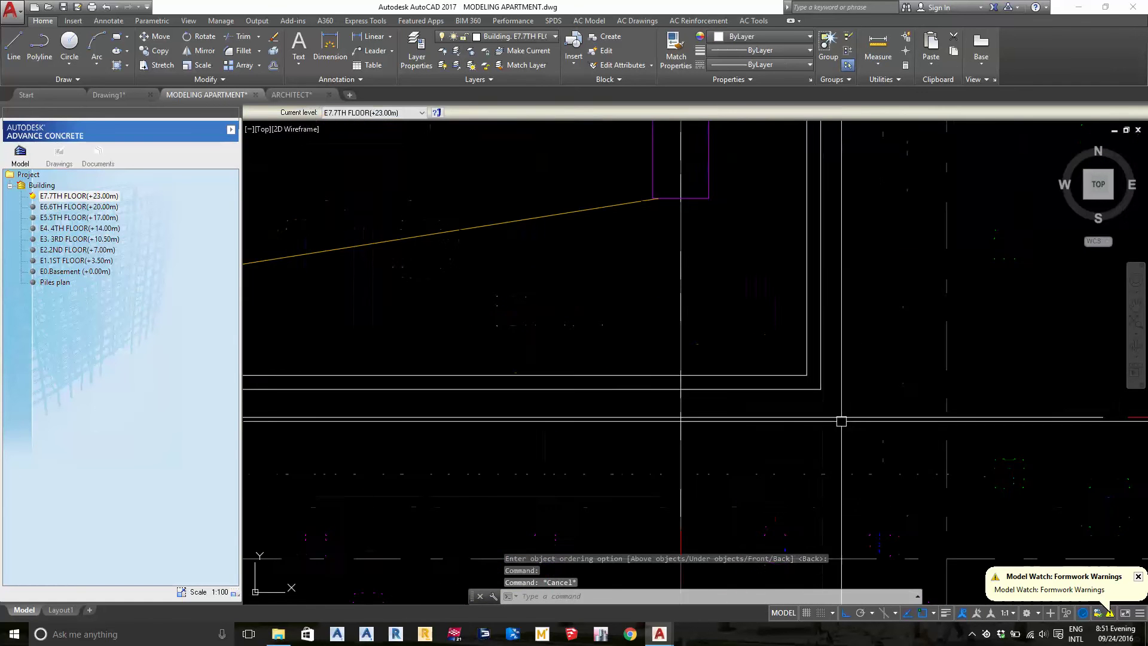
- Draw a horizontal construction line just below grid 3
text(L)
key(Return)
text(H)
click(829, 388)
key(Return)
- Extend the front wall lines down to the horizontal construction line
text(ex)
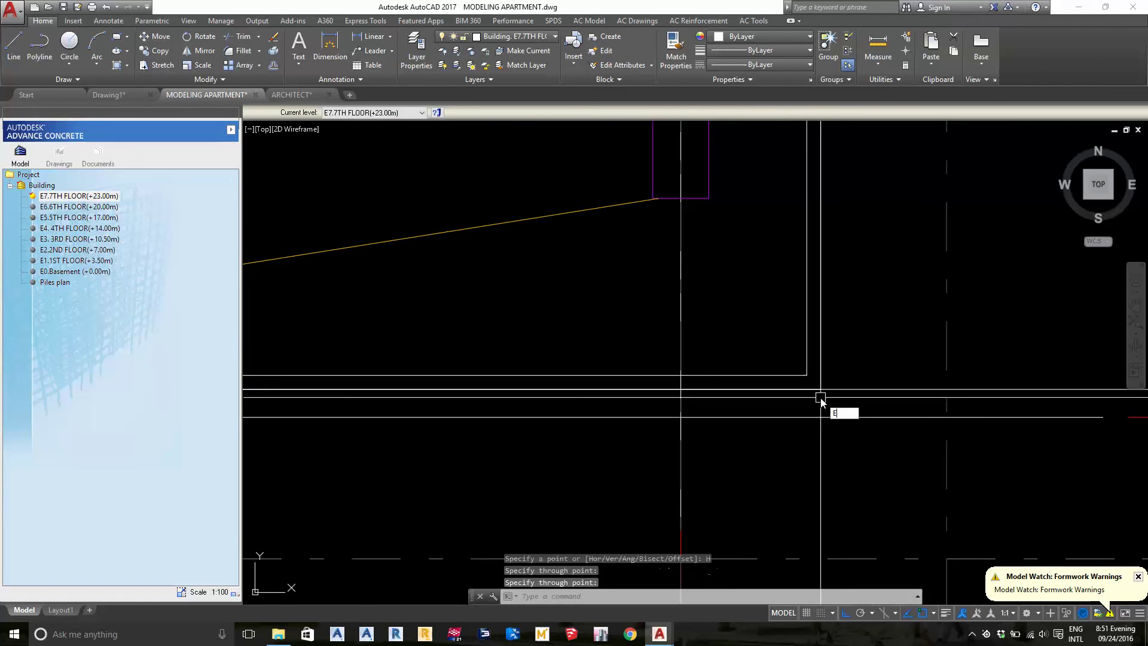
key(Return)
click(834, 388)
scroll(837, 377, down, 2)
scroll(843, 379, down, 3)
key(Return)
scroll(825, 364, up, 3)
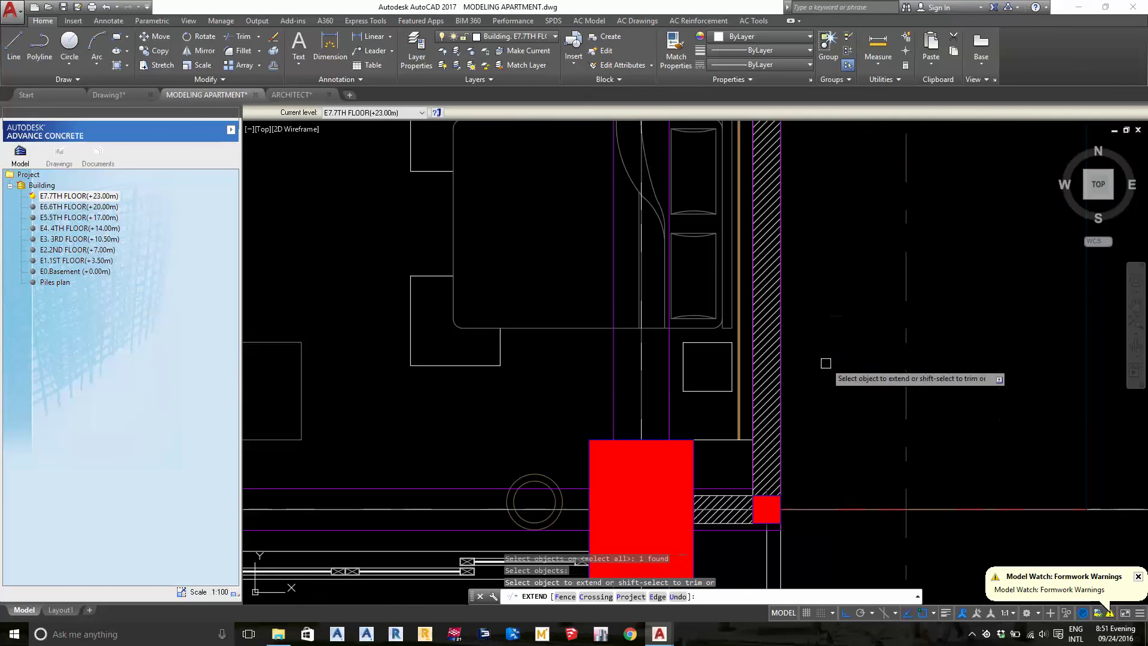
click(825, 382)
click(753, 413)
scroll(808, 412, down, 3)
scroll(809, 411, up, 1)
key(Return)
scroll(813, 415, up, 1)
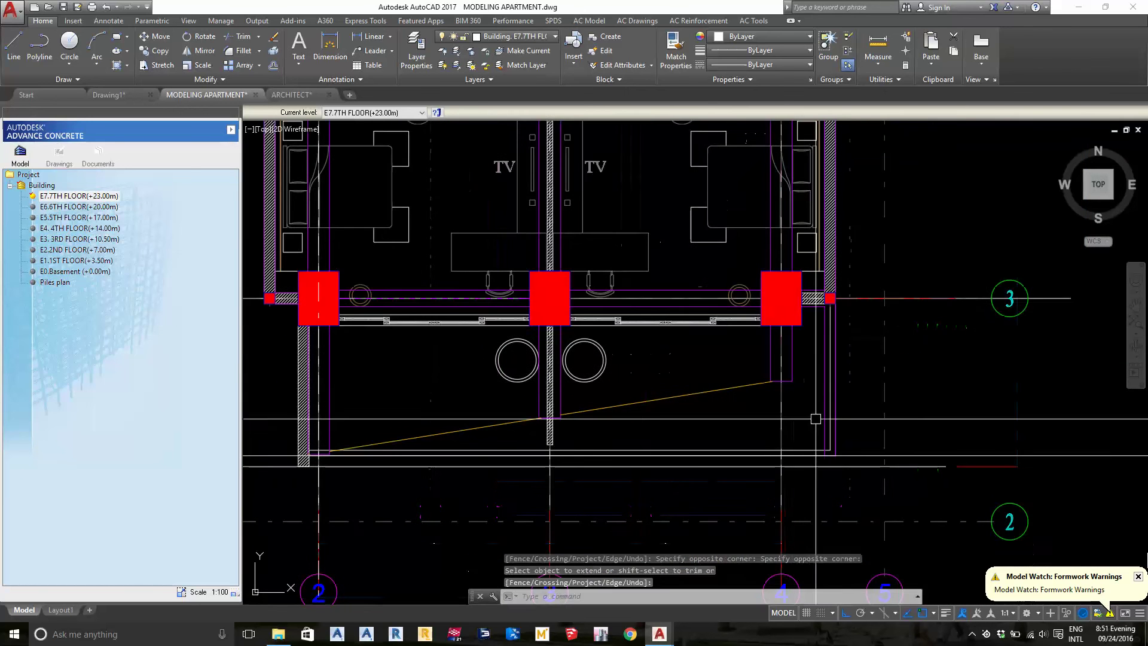
text(EX)
- Extend the right vertical wall line to the same construction-line boundary
key(Return)
click(815, 419)
click(801, 469)
key(Return)
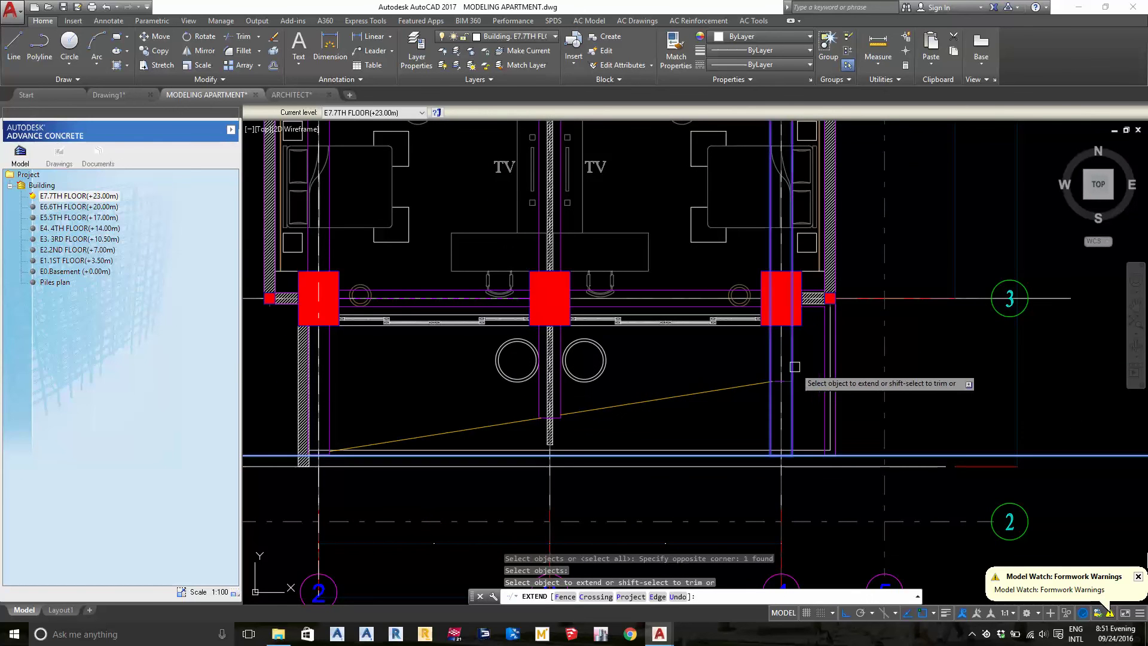
click(794, 367)
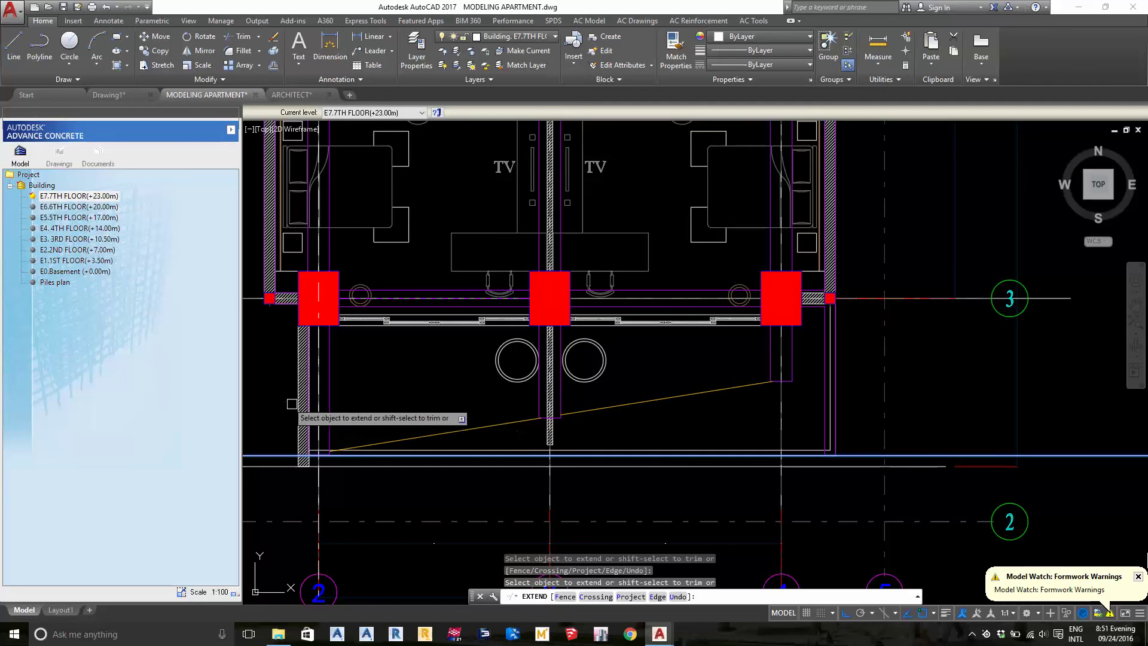
key(Escape)
- Erase the temporary construction line and bring the front columns into view
scroll(330, 414, down, 3)
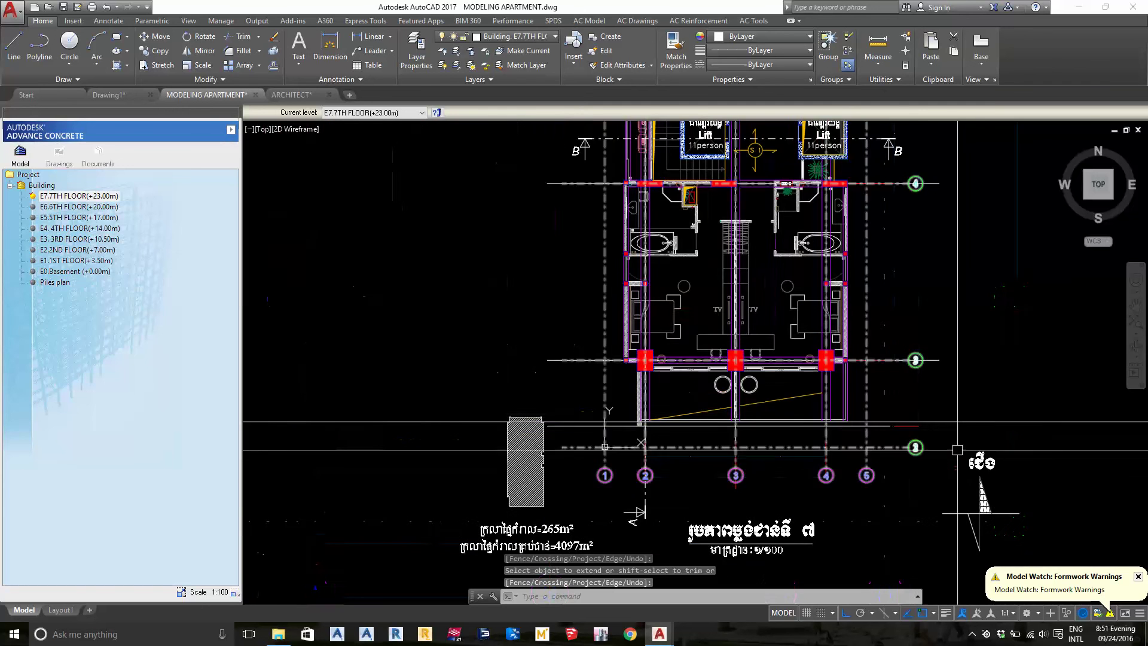
text(e)
key(Return)
middle_drag(687, 418, 720, 440)
scroll(721, 440, up, 4)
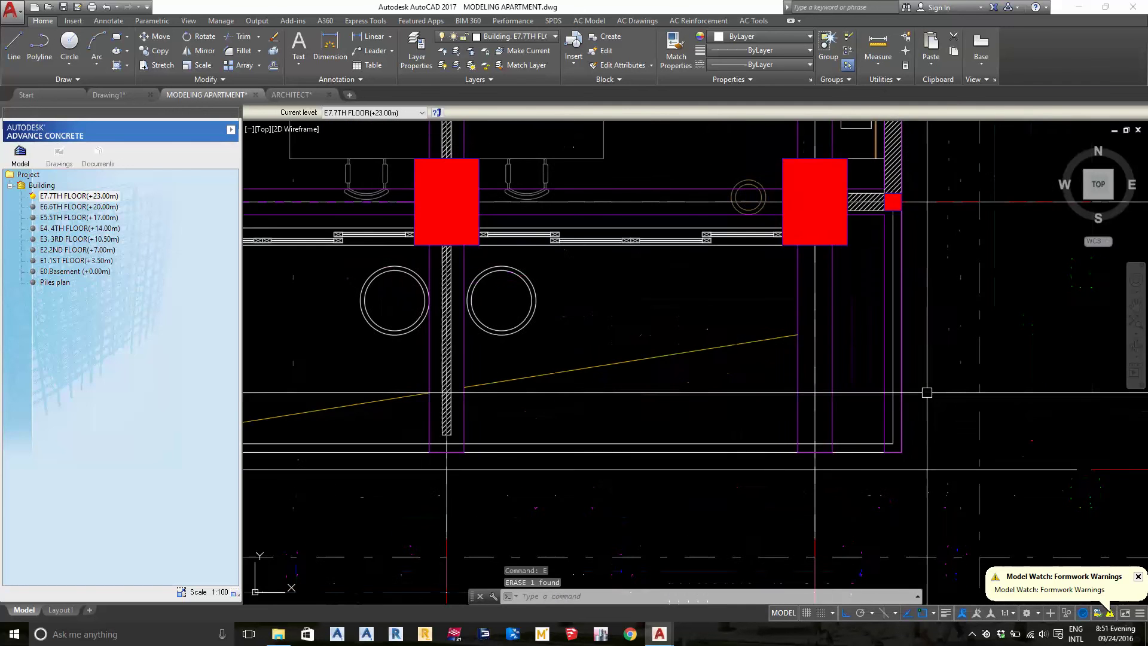
- Start a 0.2×0.6 concrete beam from the AC Model tab at the front corner
click(590, 21)
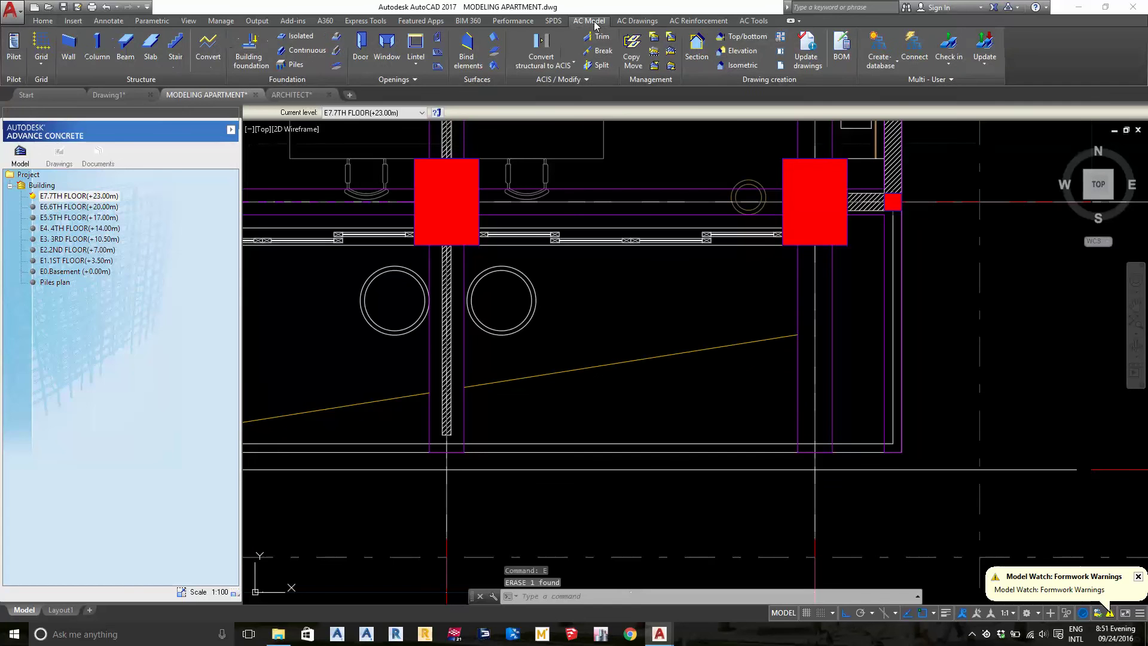
click(124, 53)
scroll(883, 530, up, 2)
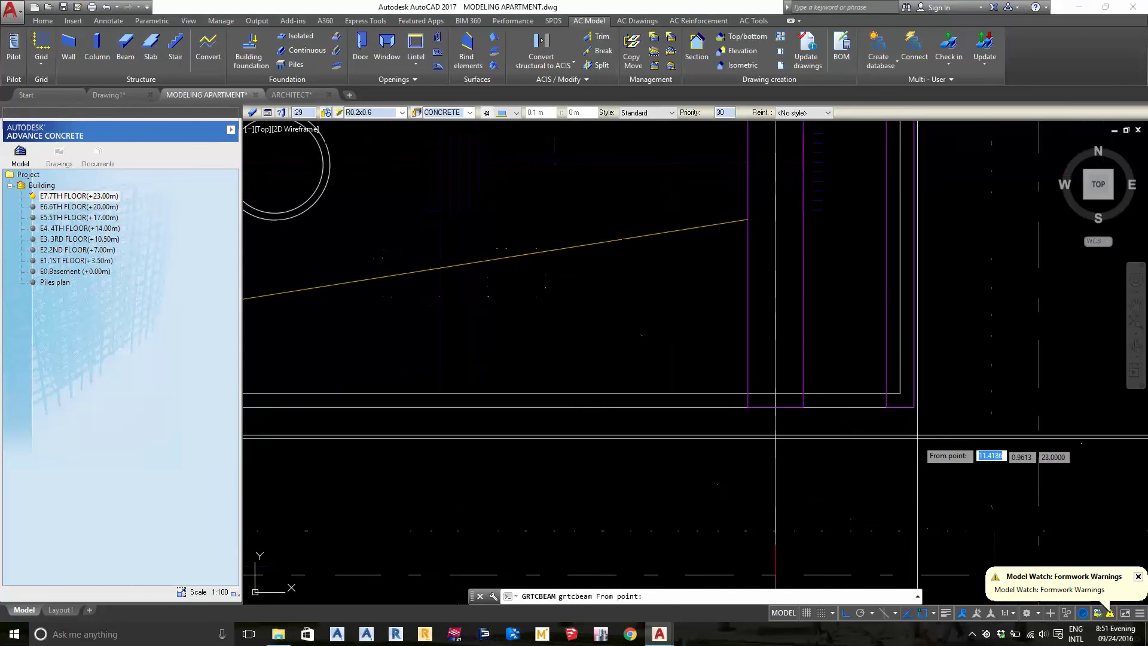
click(914, 407)
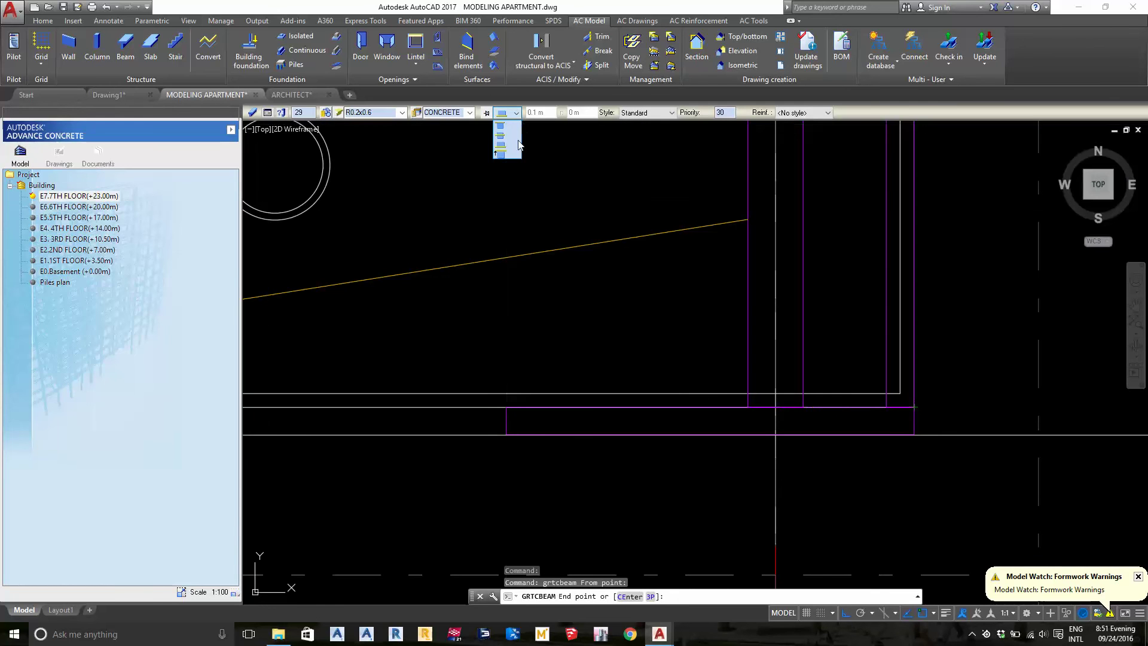
- Set the beam alignment offset to -0.1 and run it to the hatched columns
click(501, 136)
scroll(551, 379, down, 2)
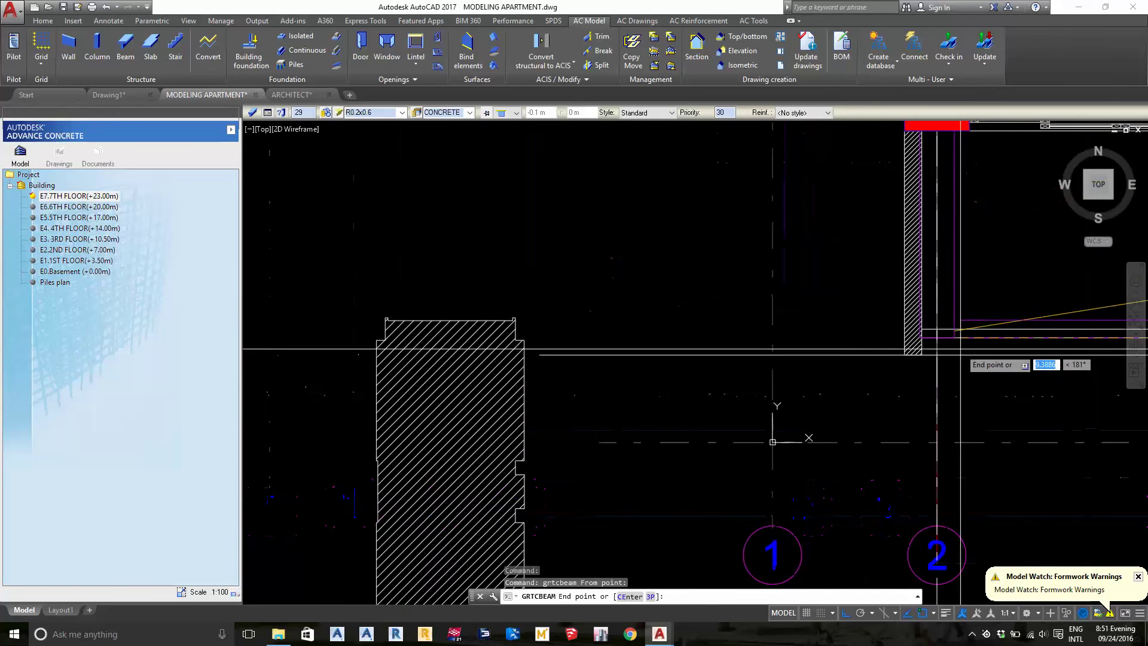
scroll(919, 358, up, 3)
scroll(870, 321, down, 2)
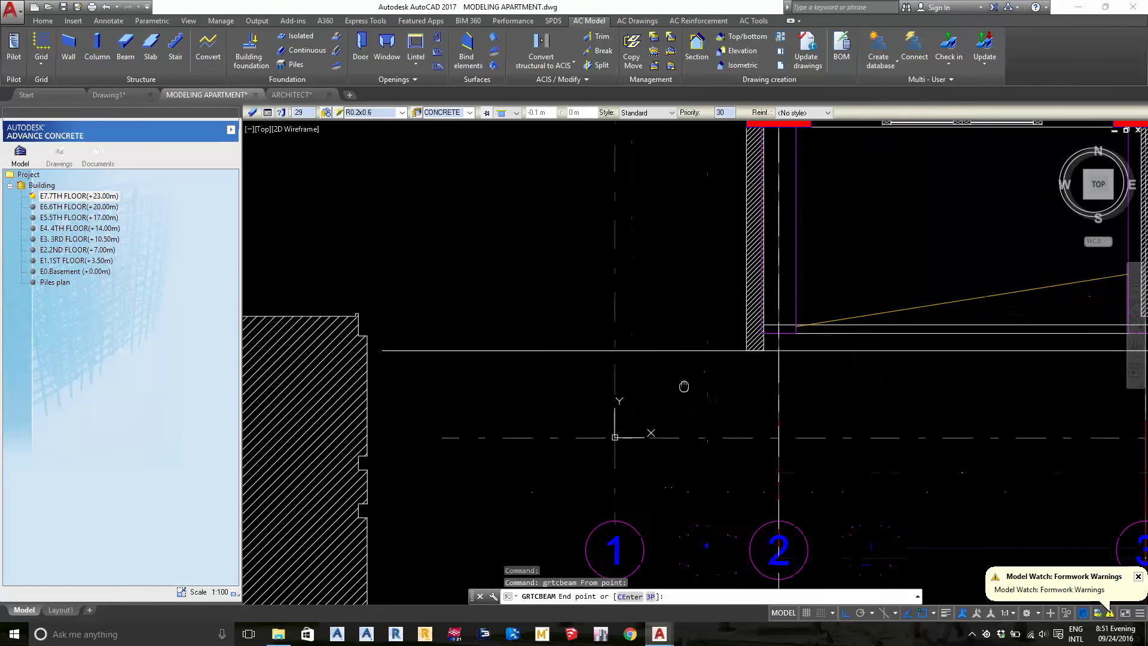
scroll(687, 357, up, 2)
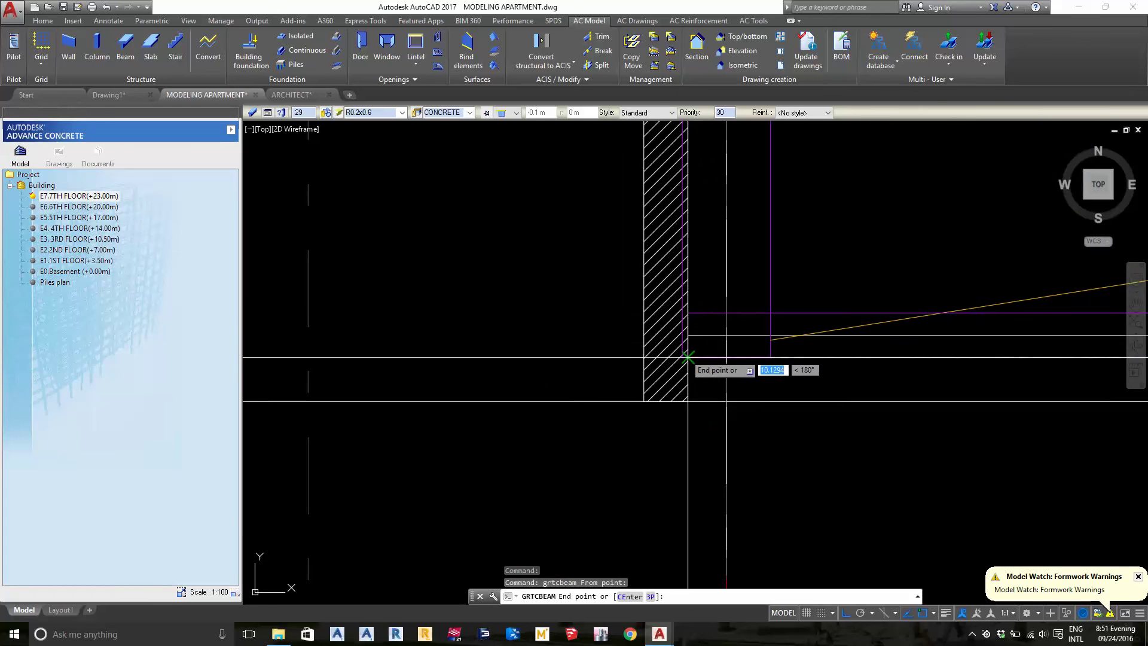
scroll(687, 356, down, 3)
scroll(615, 353, down, 1)
scroll(692, 371, up, 1)
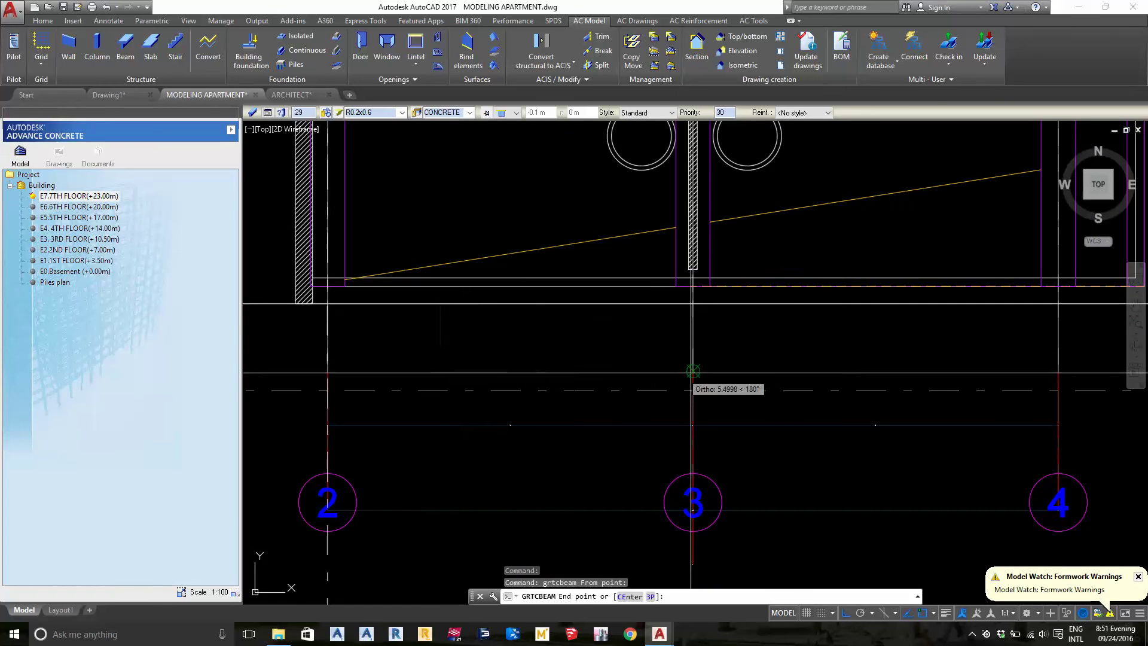
middle_drag(945, 327, 568, 343)
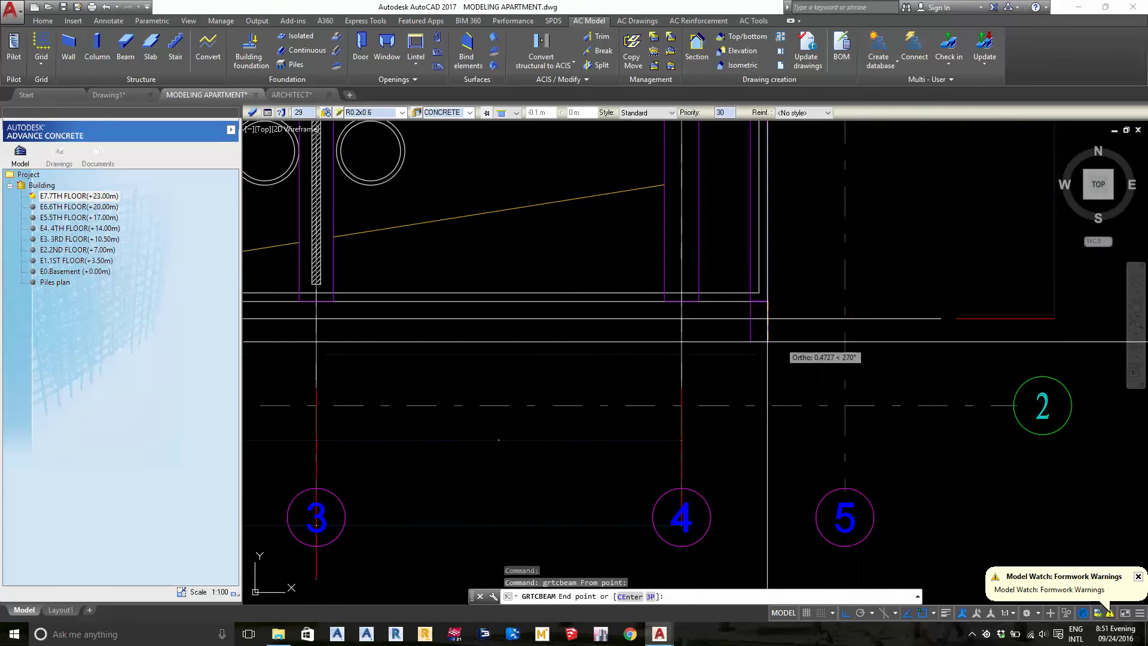
middle_drag(767, 341, 968, 329)
scroll(687, 347, down, 1)
scroll(686, 349, up, 4)
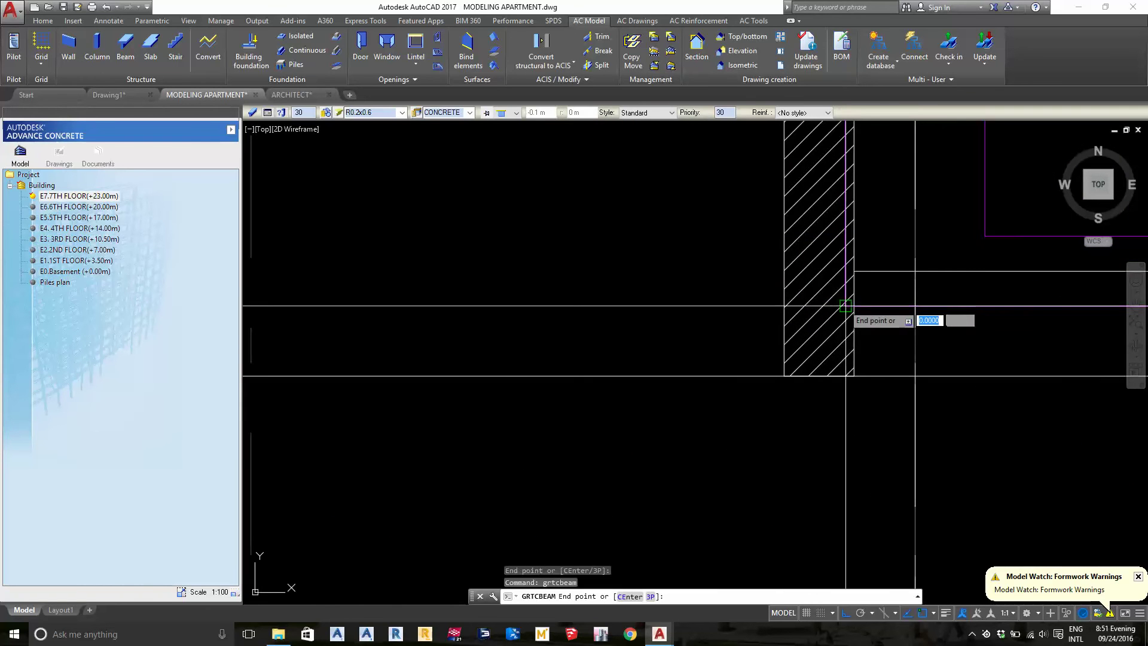
key(Return)
scroll(837, 322, down, 2)
scroll(825, 347, down, 2)
scroll(813, 371, down, 2)
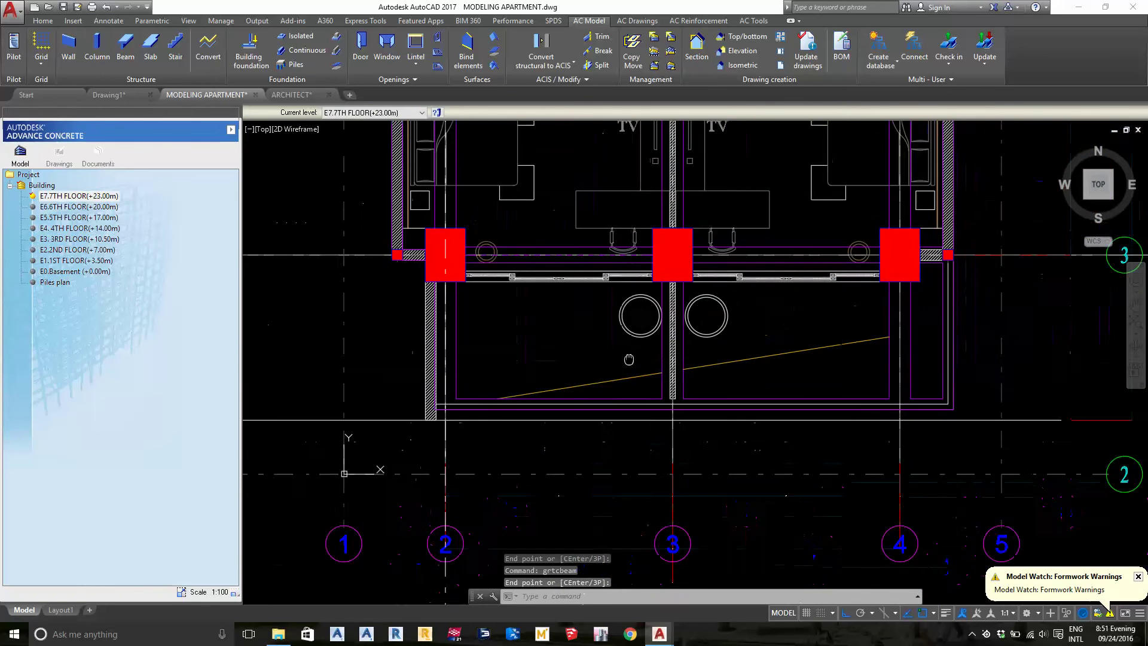
- Select the new beam and grab its end grip at the right column
click(811, 375)
scroll(849, 334, up, 3)
scroll(910, 328, down, 3)
mouse_move(909, 328)
middle_down()
mouse_move(854, 393)
mouse_move(853, 452)
middle_up()
scroll(896, 502, up, 3)
middle_drag(884, 533, 850, 395)
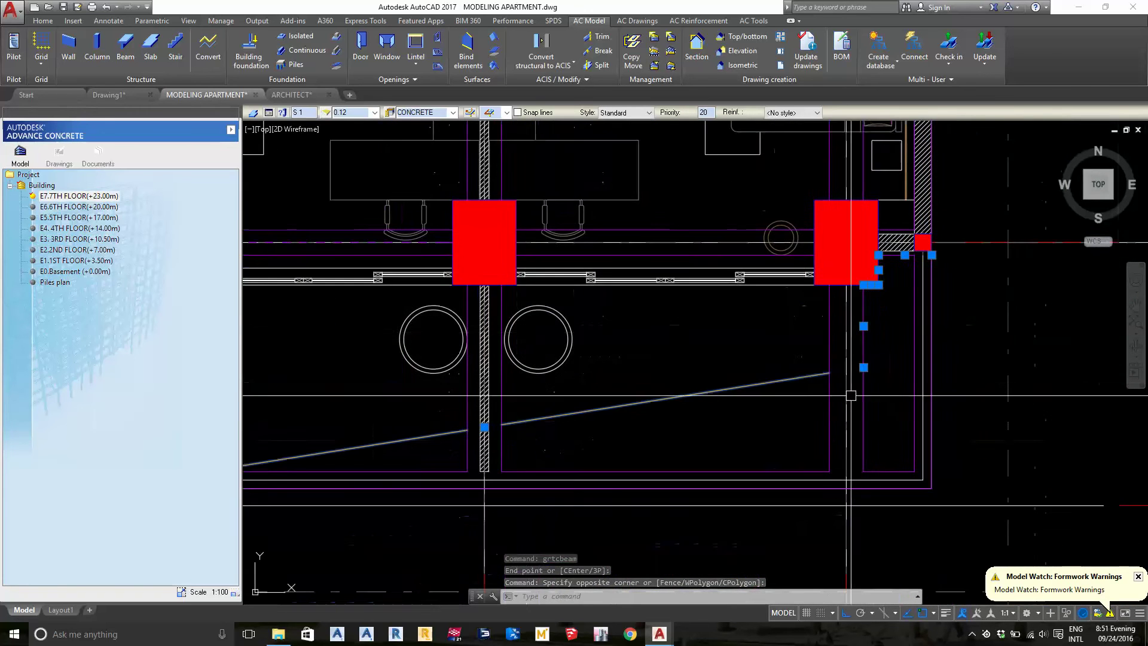
scroll(850, 395, up, 2)
click(868, 346)
middle_drag(840, 567, 853, 511)
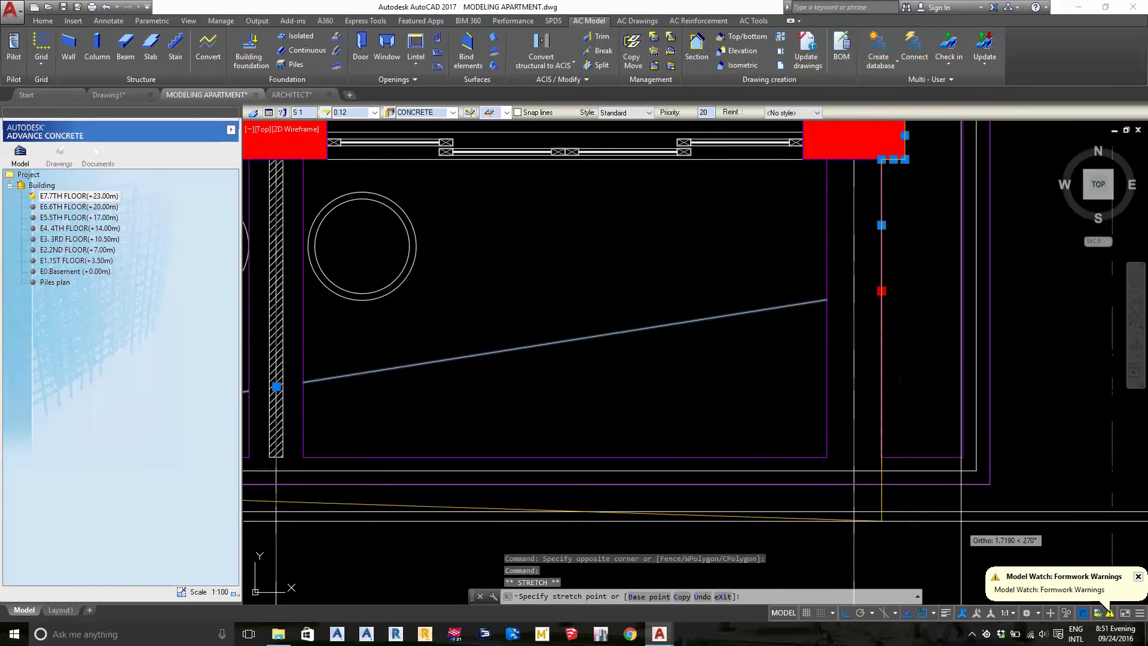
middle_drag(904, 159, 833, 321)
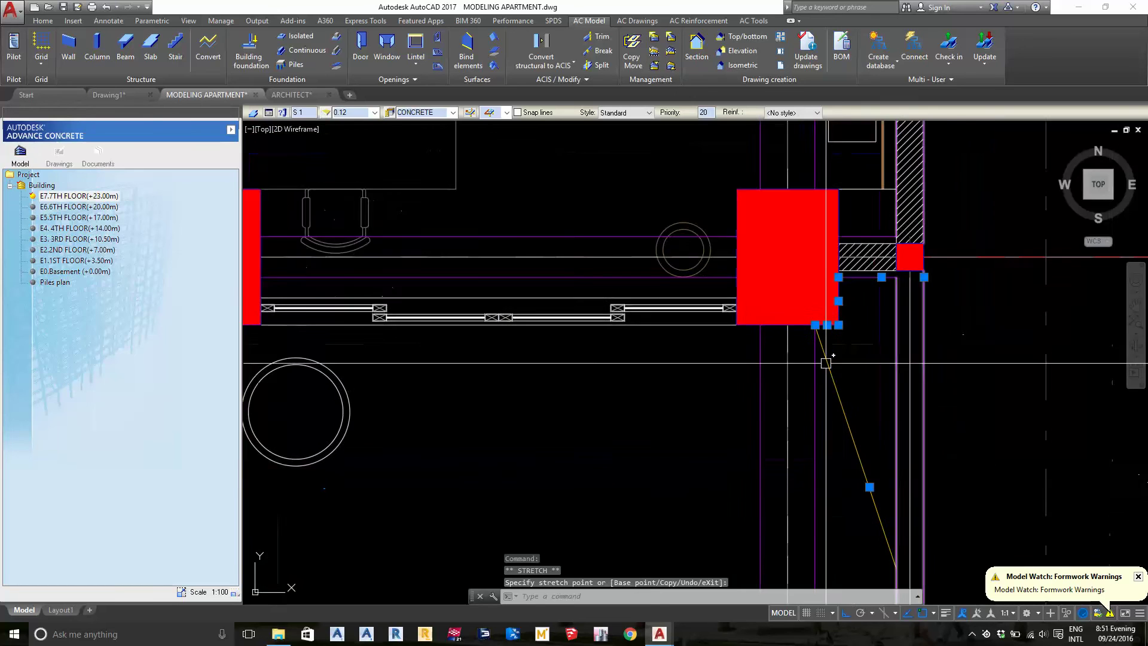
scroll(813, 341, up, 2)
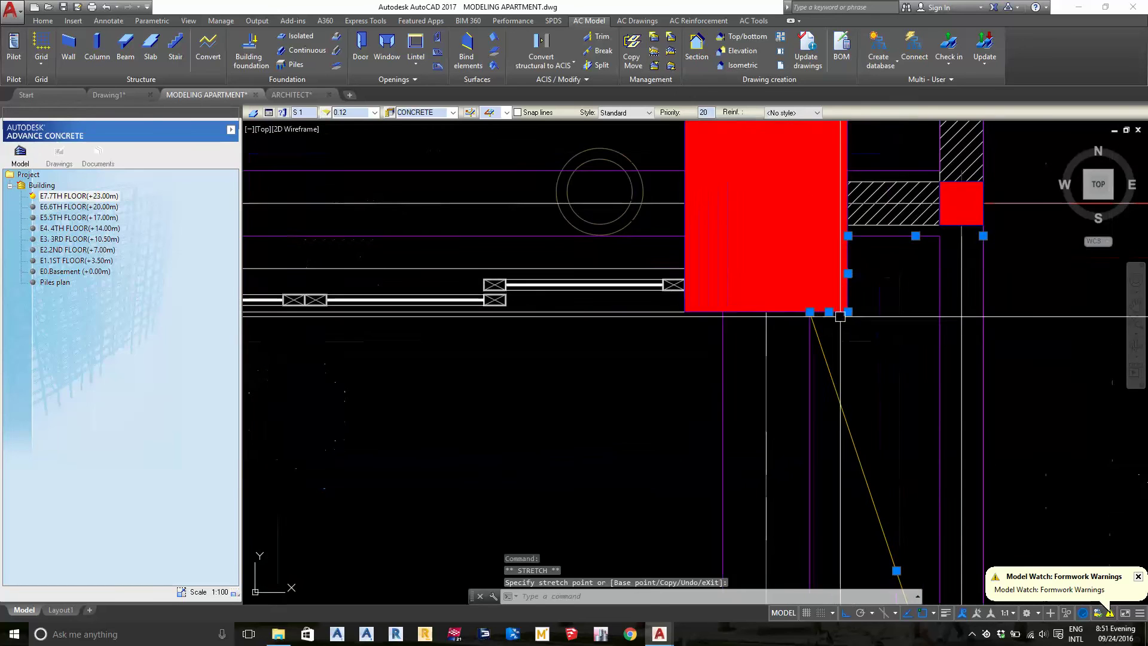
- Stretch the beam corner out to the column's bottom-right corner near grid 2
click(854, 267)
key(Escape)
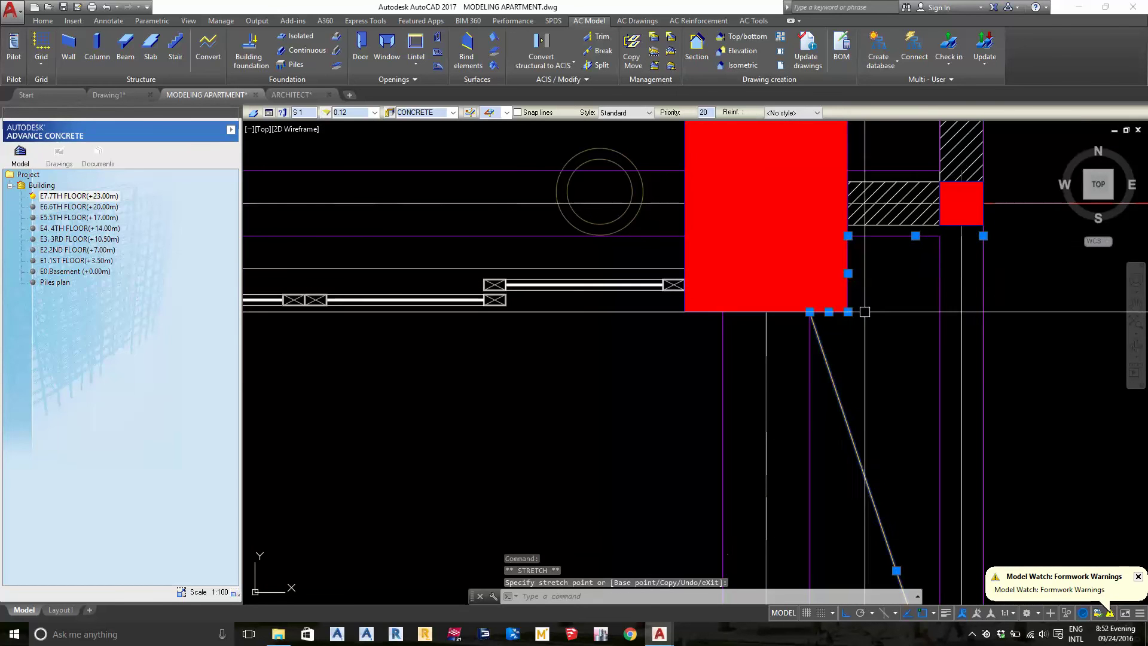
click(847, 312)
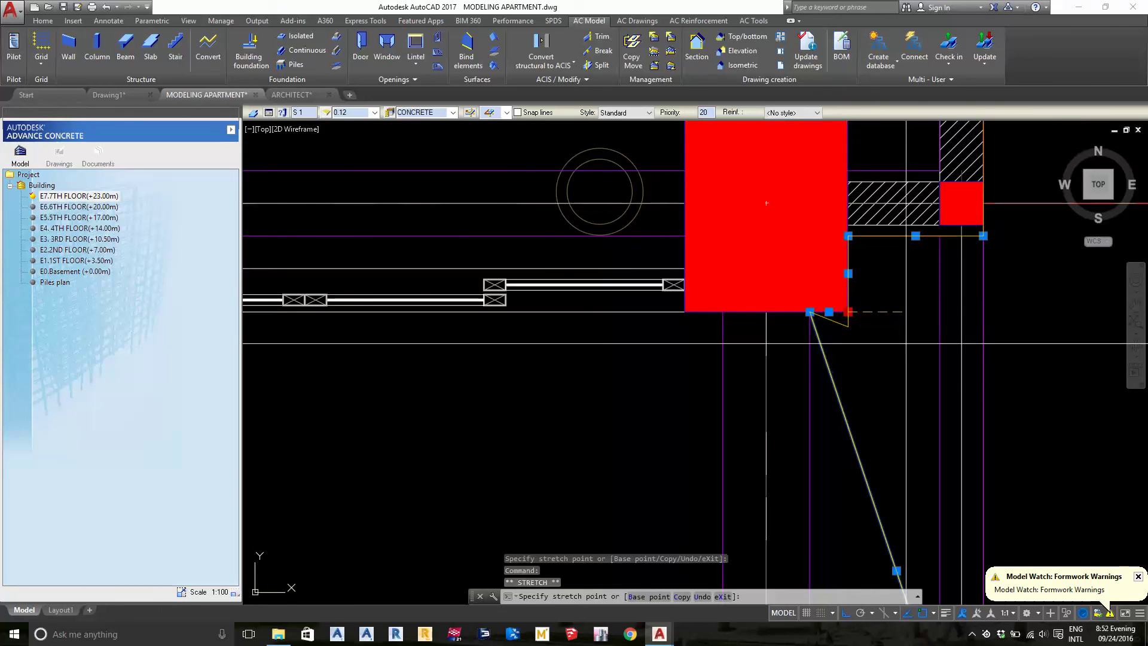
click(983, 367)
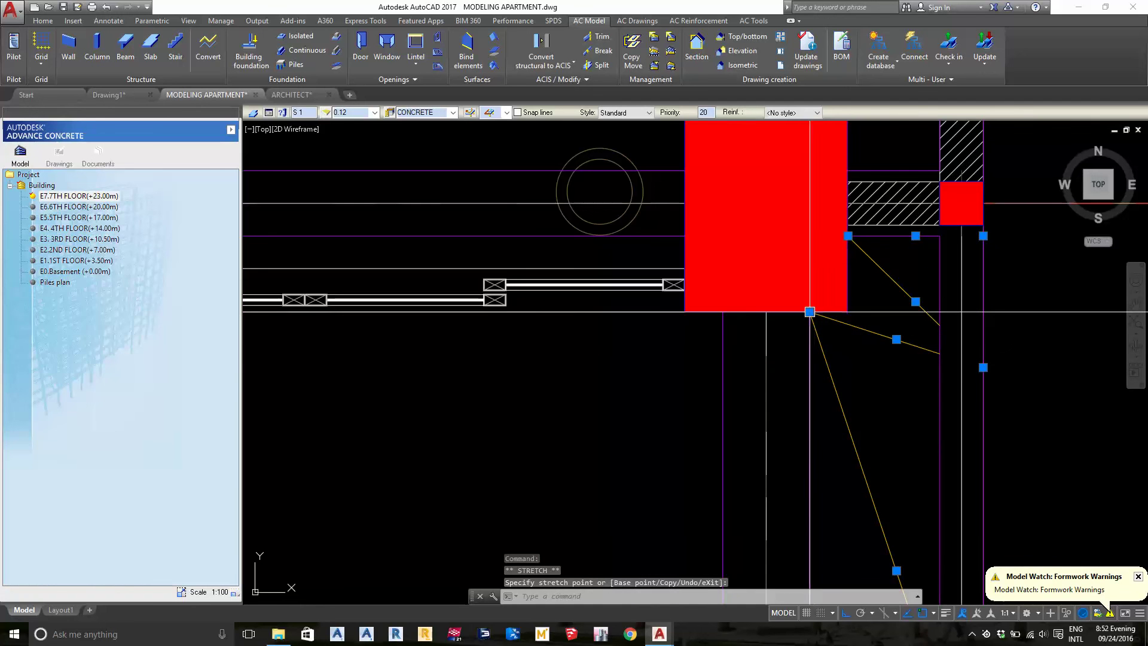
click(809, 312)
click(925, 340)
middle_drag(925, 340, 911, 392)
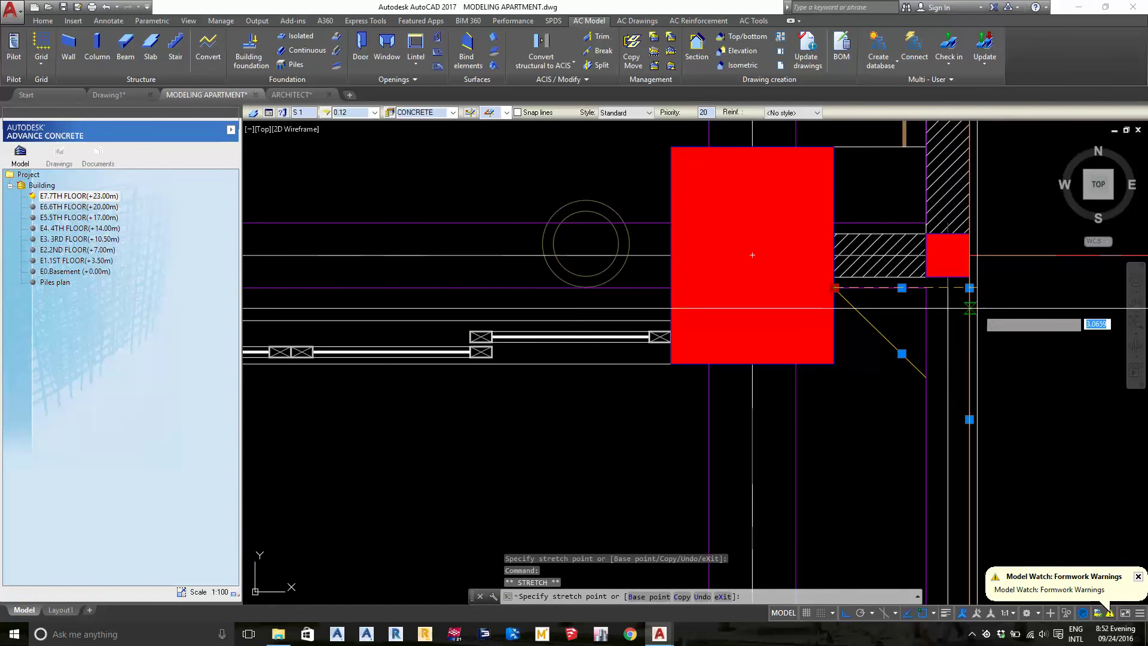
scroll(953, 318, down, 4)
scroll(953, 319, down, 2)
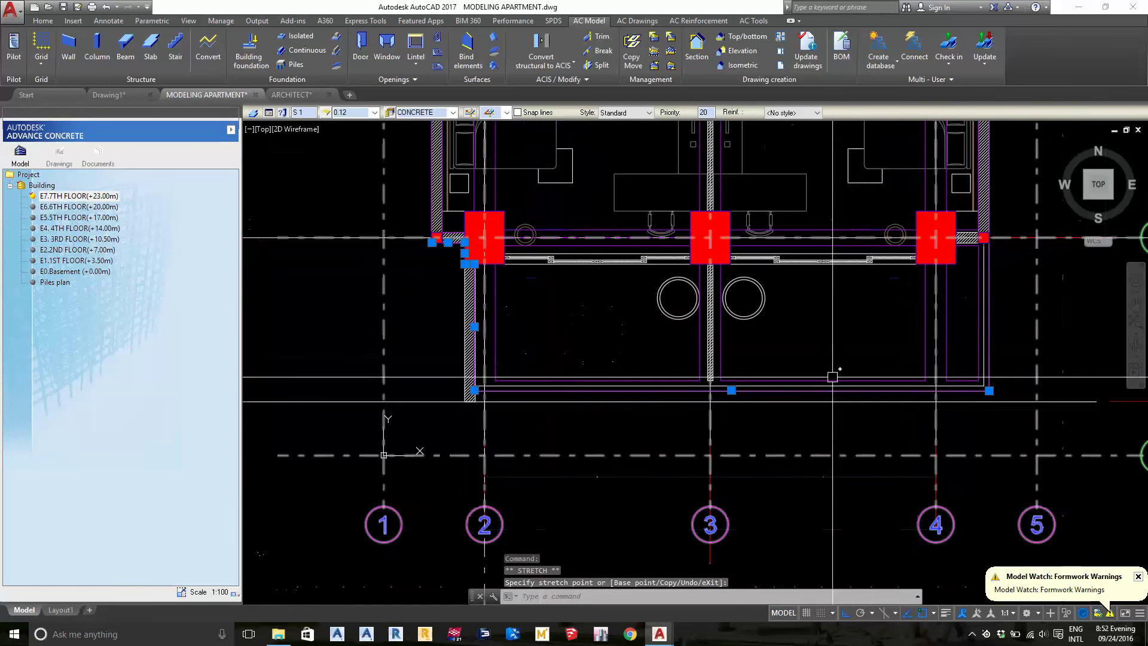
mouse_move(664, 373)
middle_down()
mouse_move(705, 451)
mouse_move(713, 495)
middle_up()
middle_drag(744, 419, 802, 417)
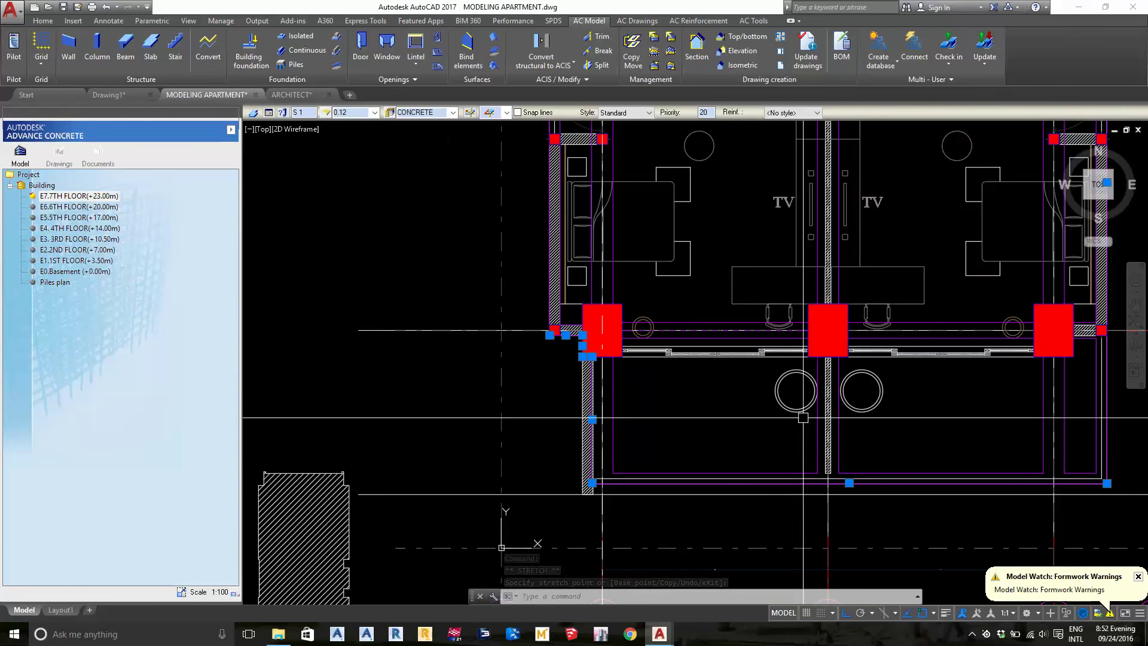
key(Escape)
key(Escape)
- Pan around the plan to check the lift, bedroom units and grids 3 to 5
scroll(598, 304, up, 2)
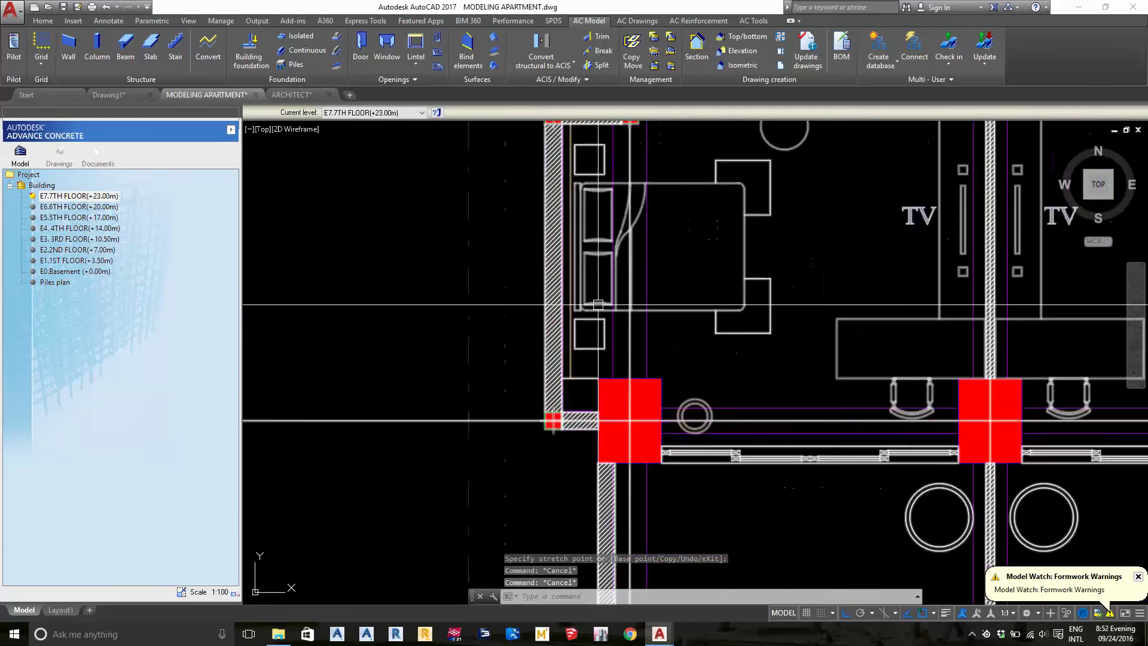
scroll(598, 304, down, 1)
scroll(598, 304, up, 2)
scroll(687, 298, down, 2)
scroll(711, 321, up, 2)
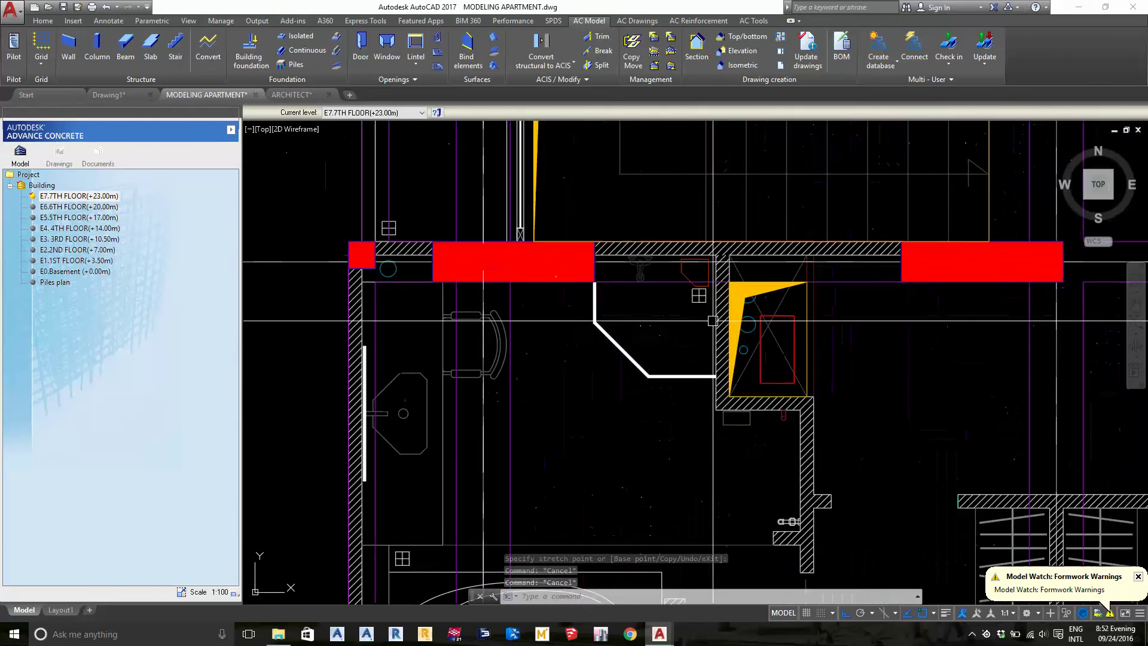
scroll(712, 321, down, 2)
middle_drag(620, 303, 648, 479)
middle_drag(649, 347, 672, 542)
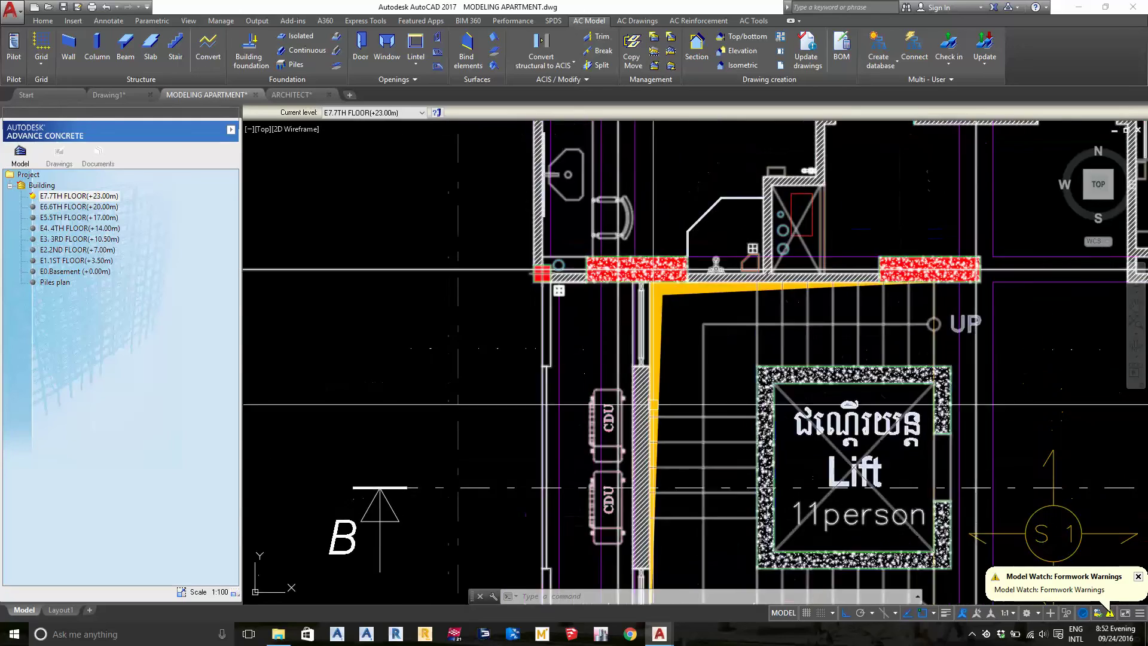
middle_drag(653, 404, 655, 494)
mouse_move(646, 359)
middle_down()
mouse_move(652, 520)
mouse_move(646, 488)
middle_up()
middle_drag(630, 269, 638, 383)
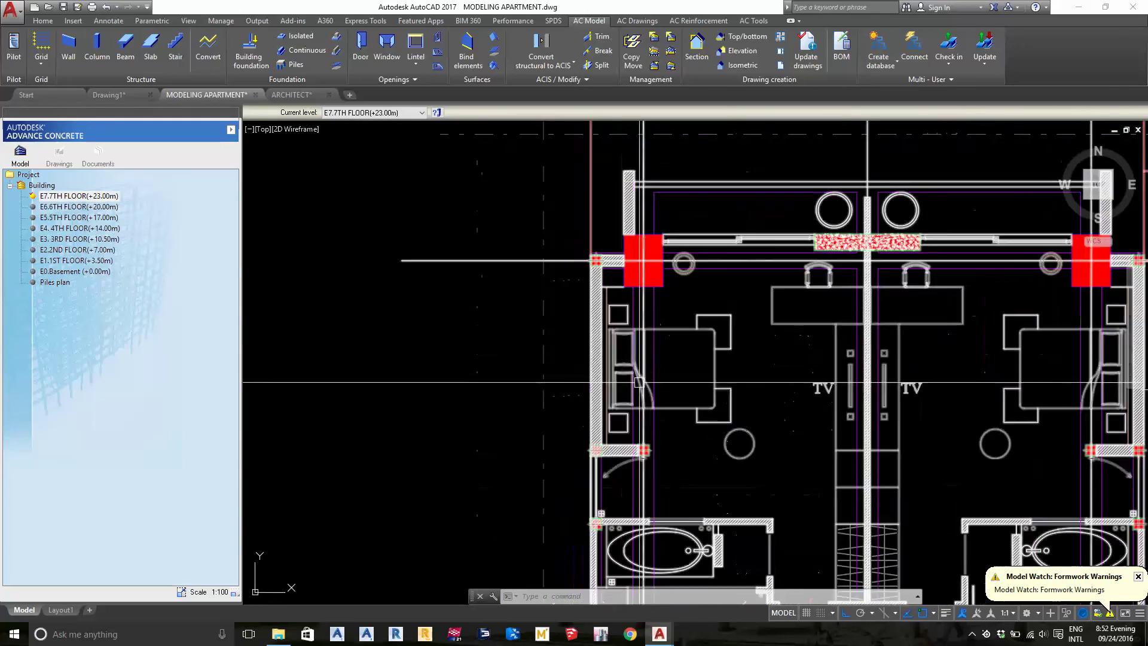
scroll(638, 381, up, 1)
scroll(638, 381, down, 1)
mouse_move(1016, 442)
middle_down()
mouse_move(969, 395)
mouse_move(932, 287)
middle_up()
scroll(801, 410, down, 2)
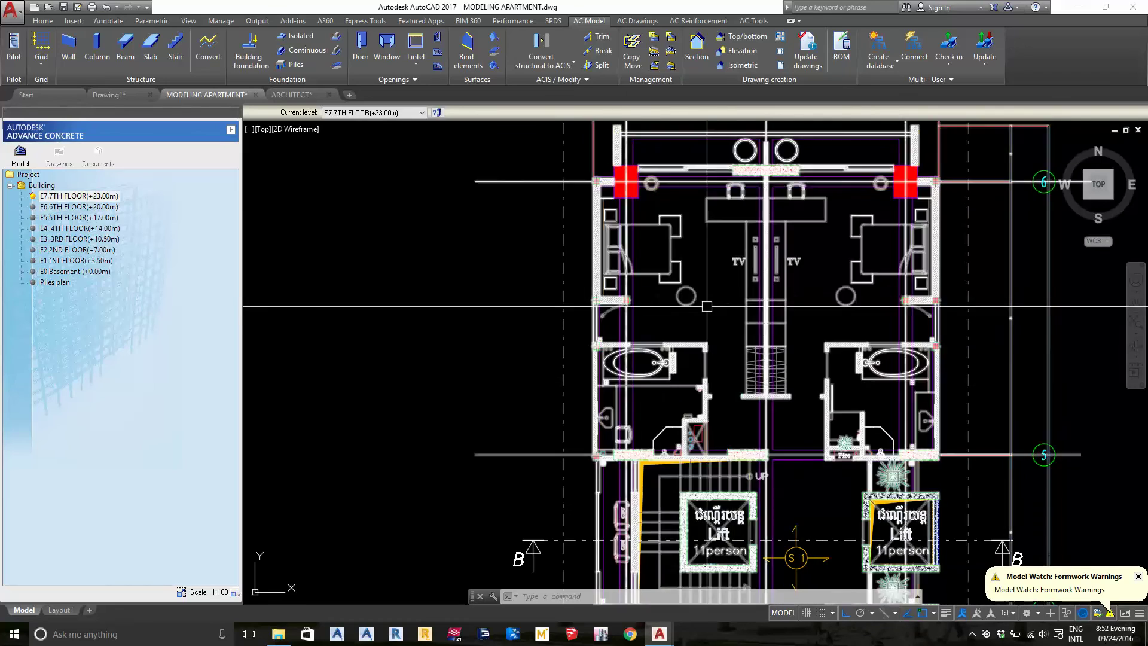
mouse_move(826, 383)
middle_down()
mouse_move(870, 213)
mouse_move(861, 102)
middle_up()
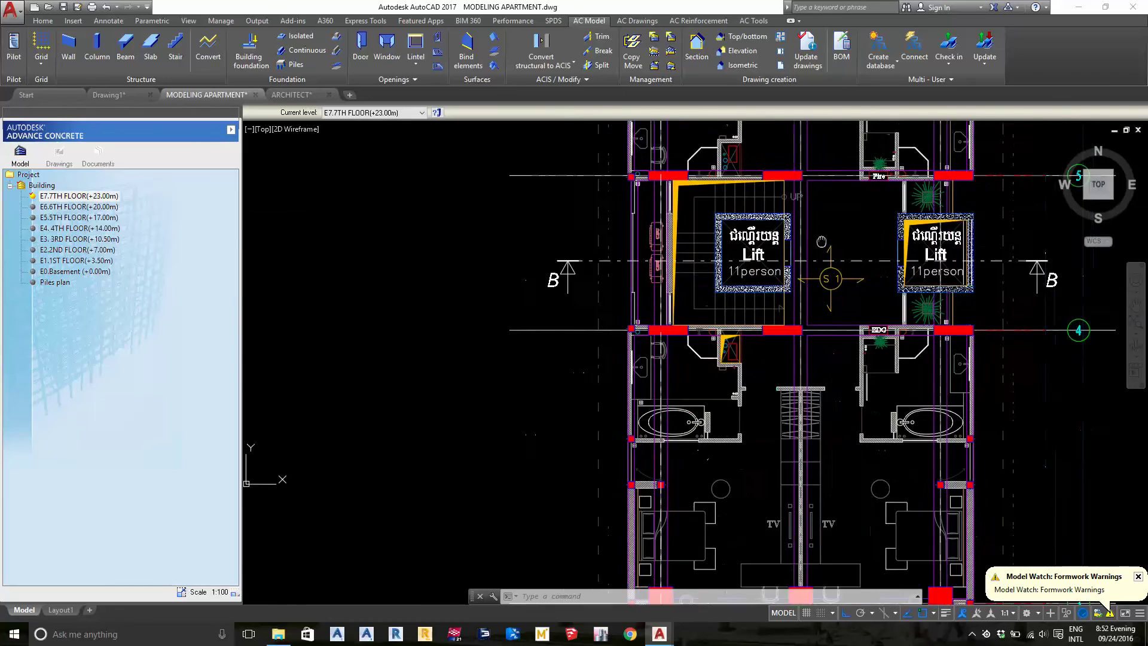
mouse_move(748, 508)
middle_down()
mouse_move(735, 404)
mouse_move(741, 574)
middle_up()
scroll(839, 358, down, 4)
scroll(769, 294, down, 1)
- Erase the architectural plan underlay from E7.7TH FLOOR
click(766, 288)
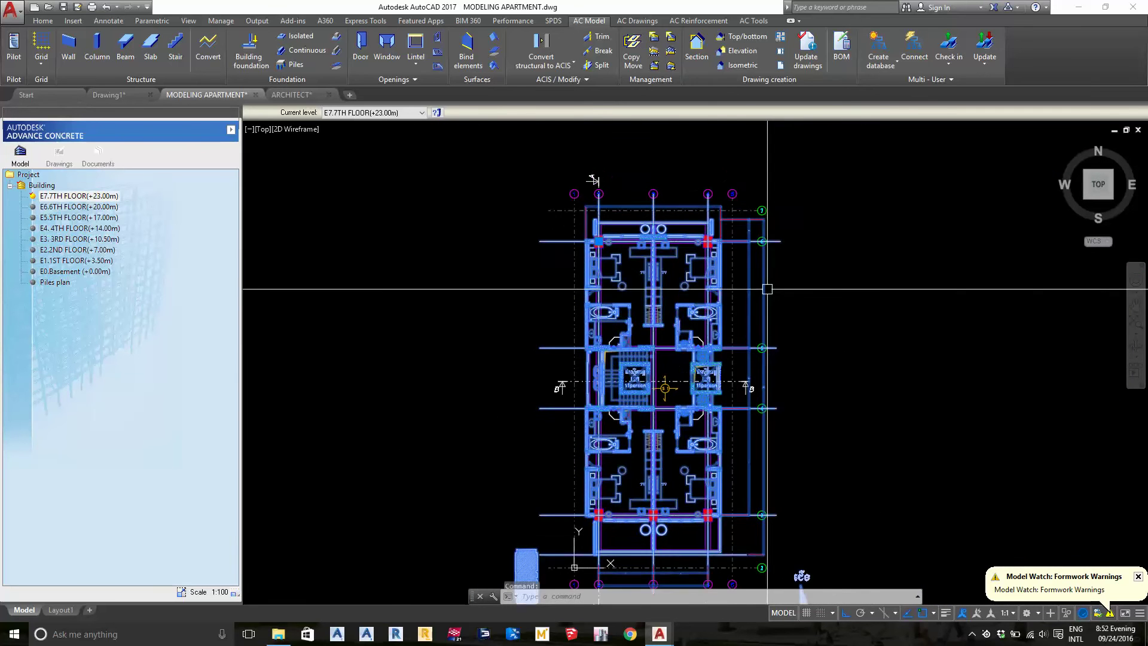
text(e)
key(Return)
scroll(780, 381, up, 4)
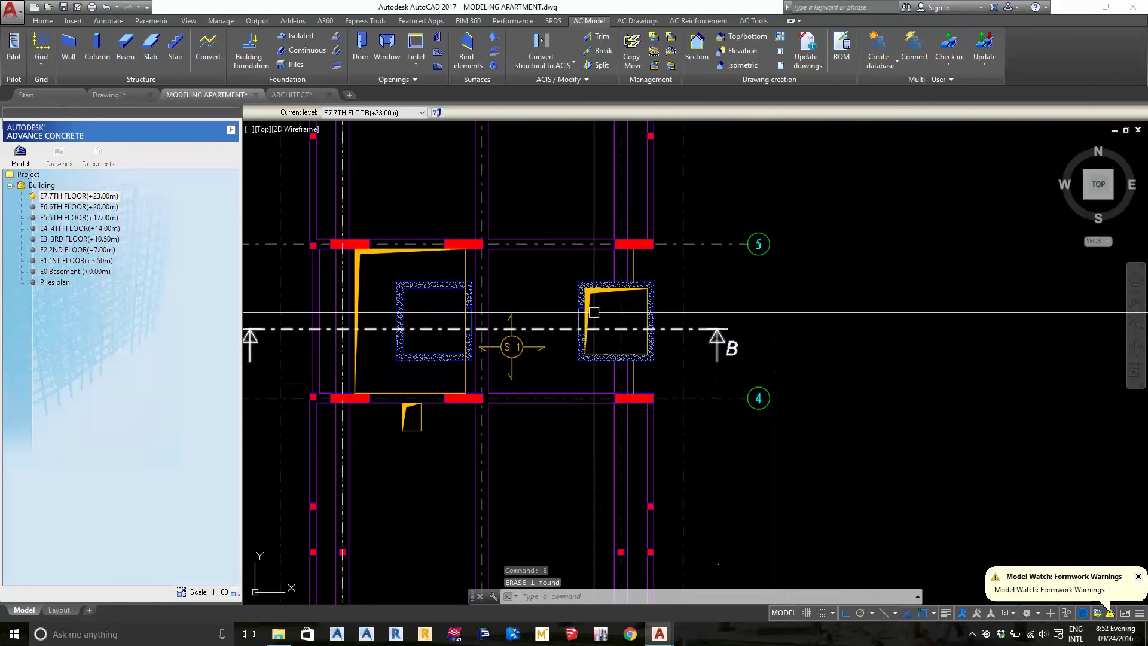
scroll(671, 338, up, 2)
- Check slab S1 near the lift core without changing it, then save the drawing
click(585, 342)
click(587, 342)
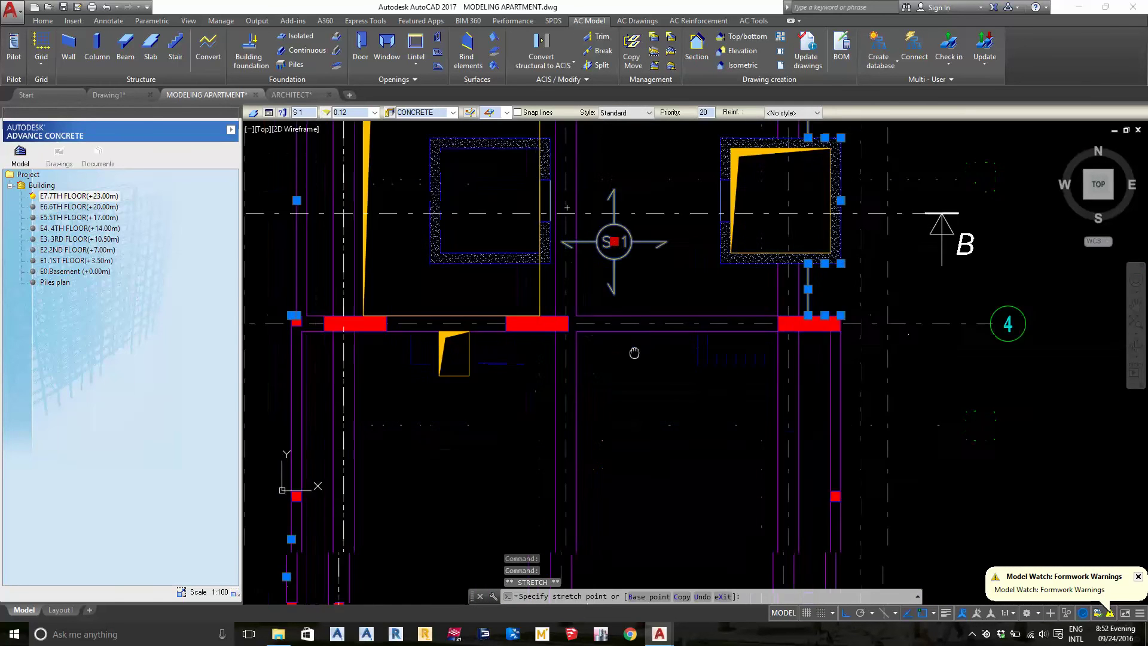
middle_drag(633, 592, 679, 345)
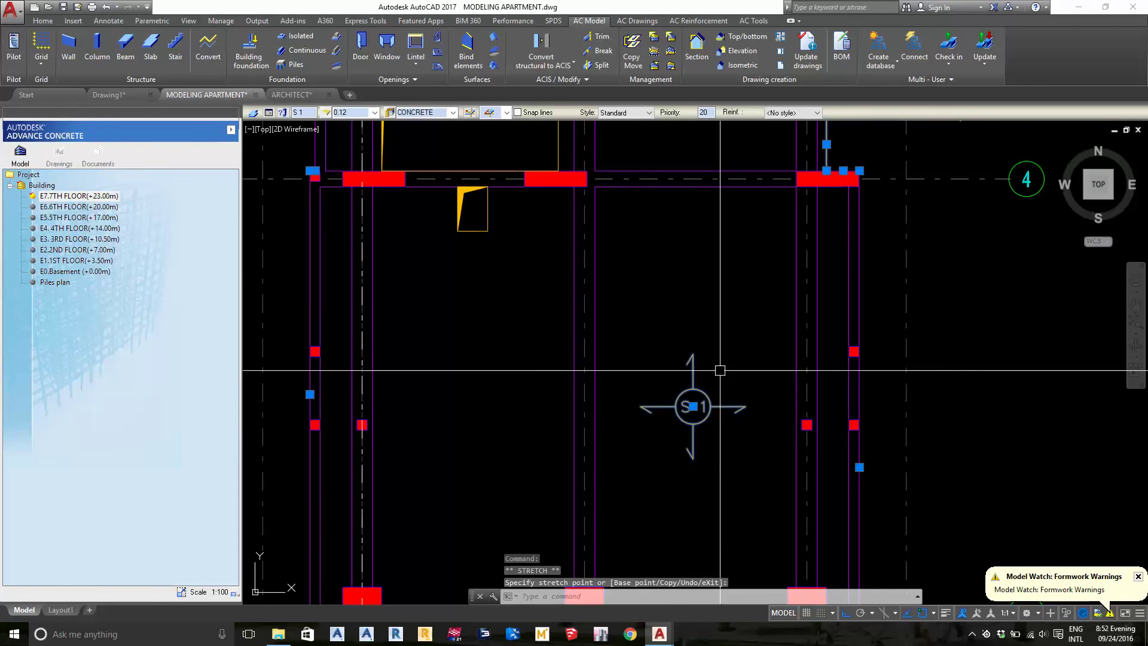
key(Escape)
key(Escape)
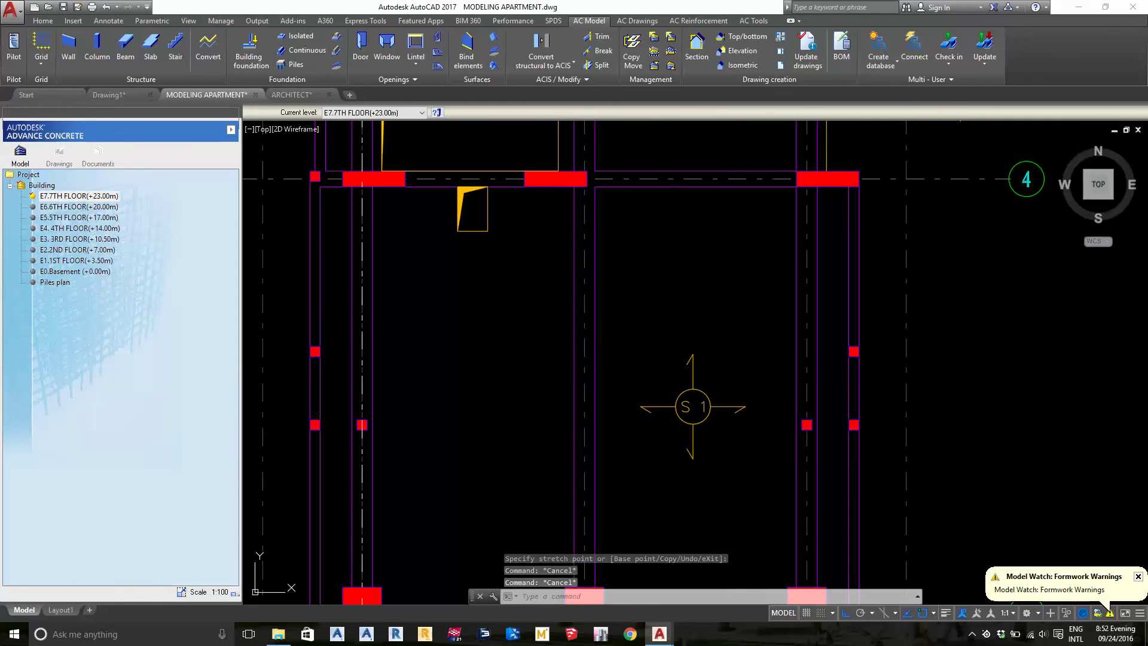
key(ctrl+s)
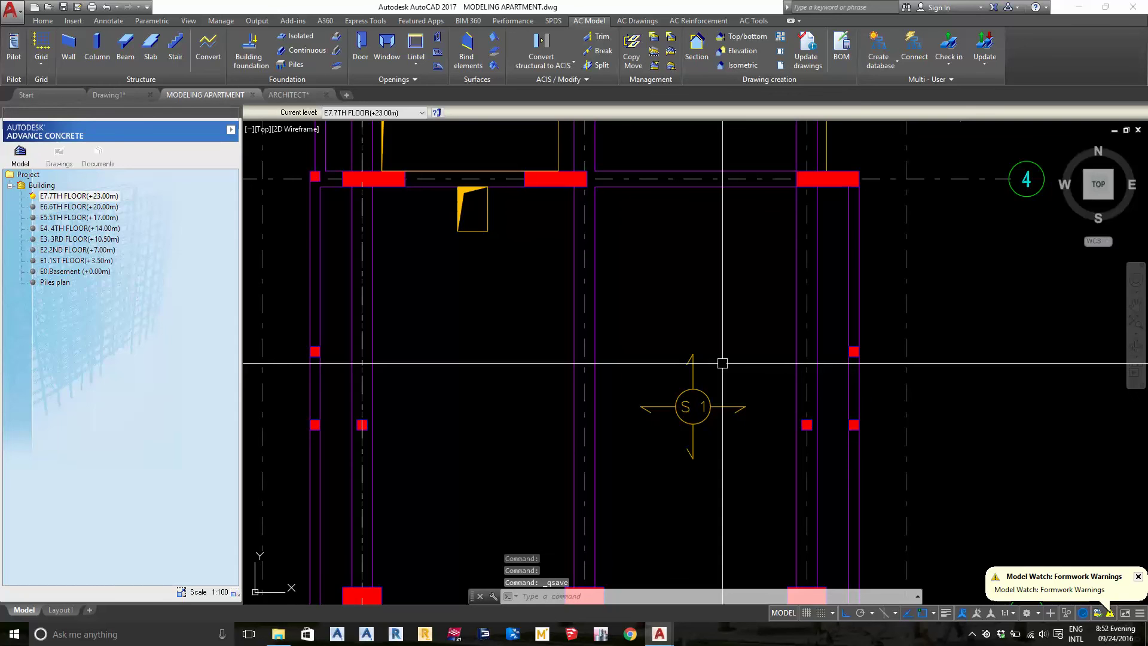
click(289, 94)
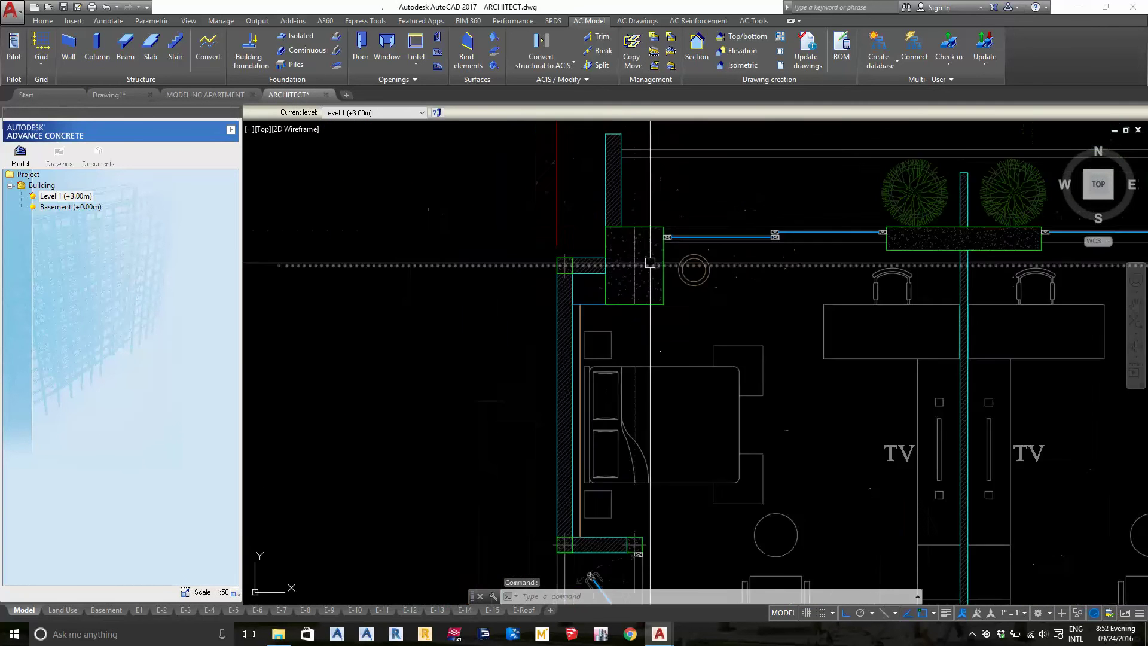
scroll(650, 262, down, 8)
scroll(688, 359, up, 3)
scroll(658, 311, up, 3)
scroll(636, 297, up, 3)
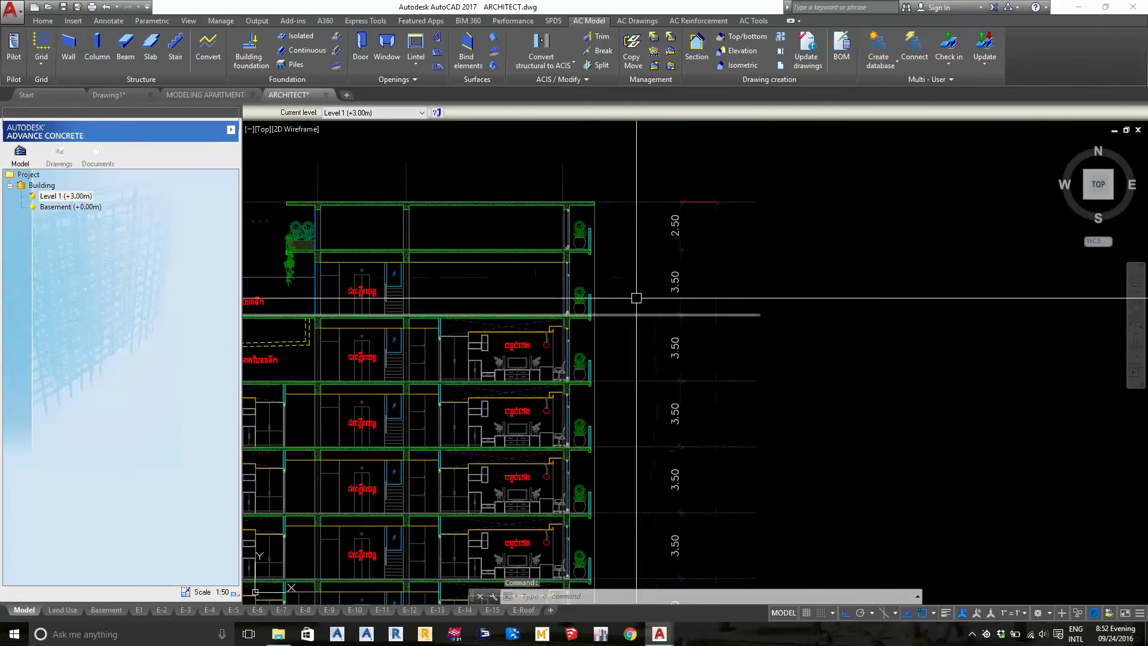
scroll(636, 298, down, 3)
scroll(551, 338, up, 3)
scroll(657, 335, up, 2)
scroll(680, 383, up, 2)
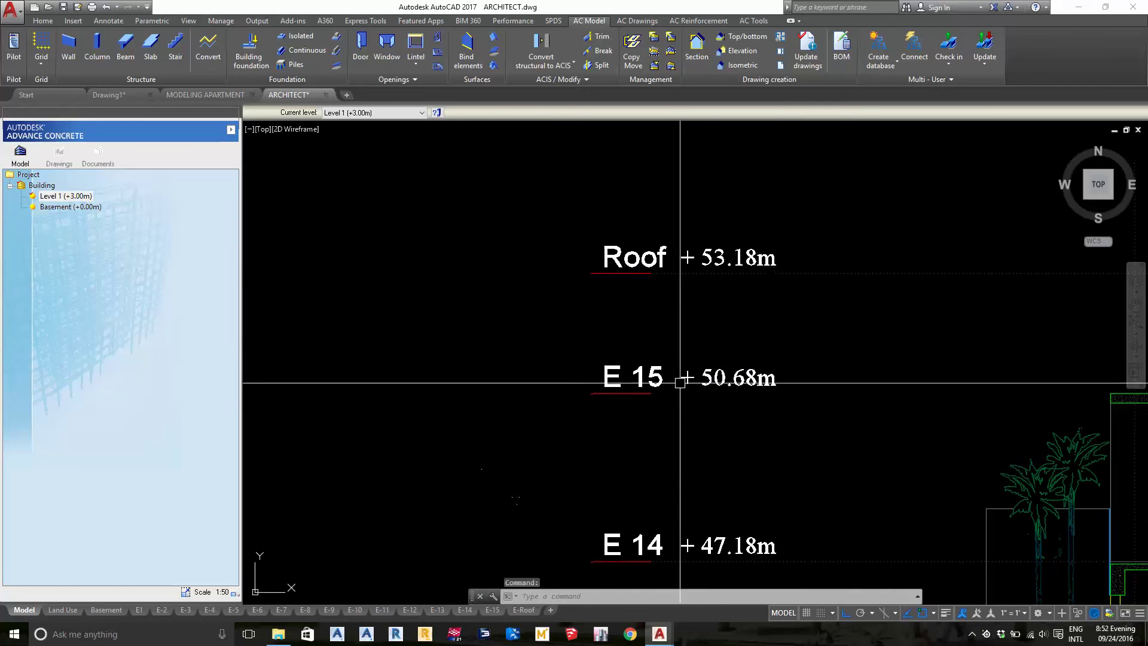
click(201, 95)
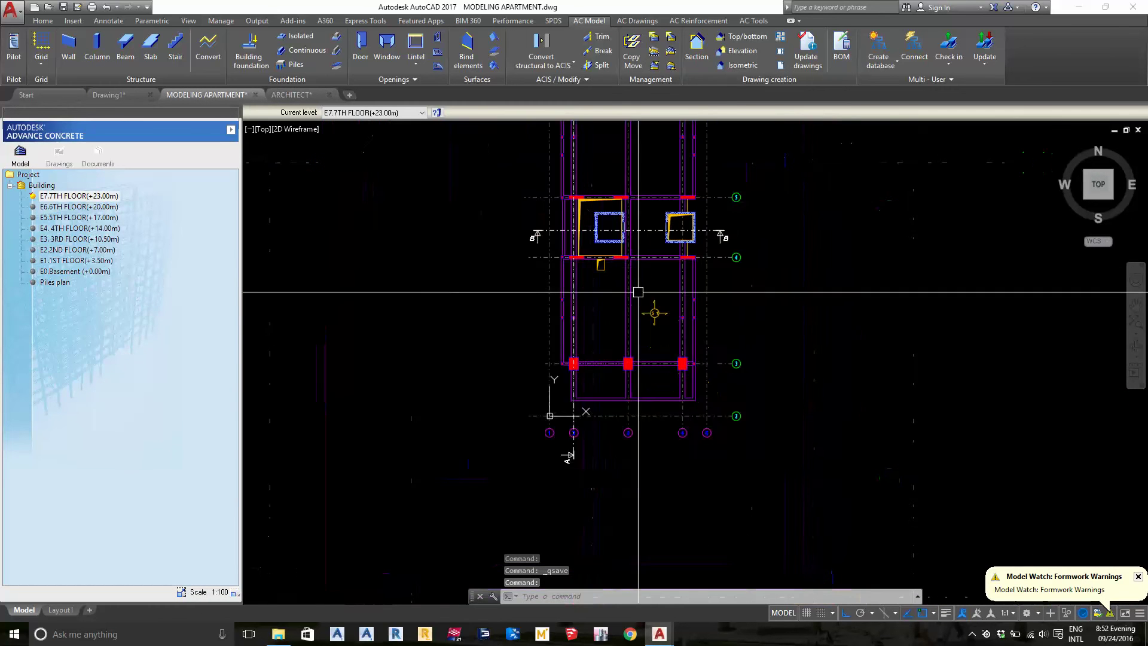
middle_drag(638, 292, 657, 419)
scroll(674, 296, up, 3)
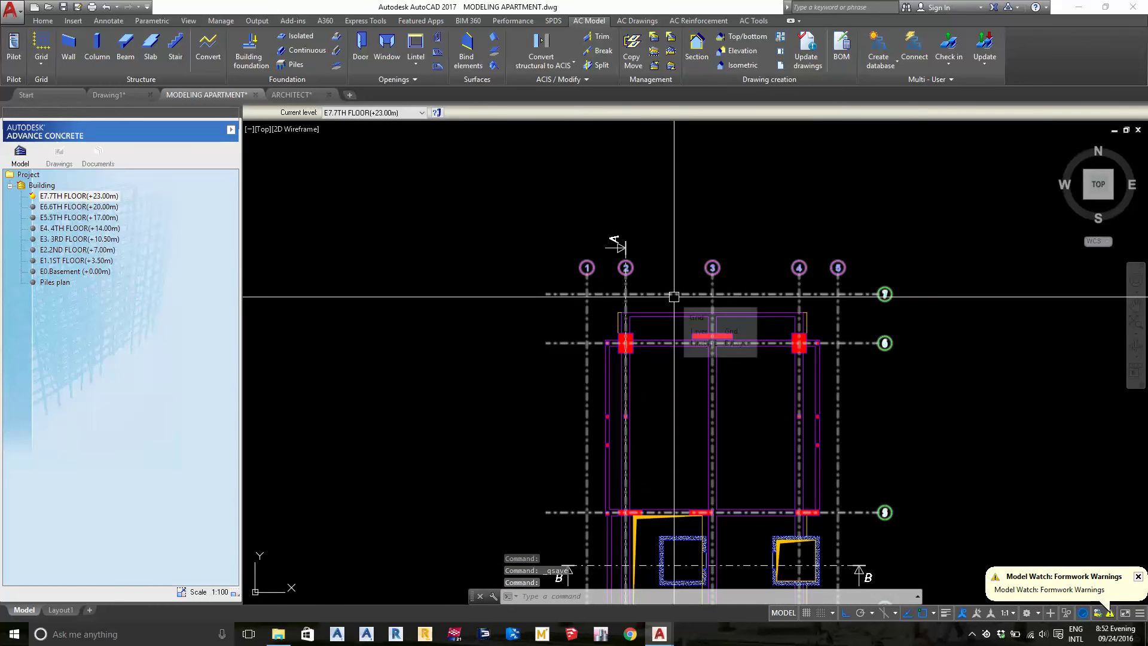
middle_drag(785, 472, 779, 337)
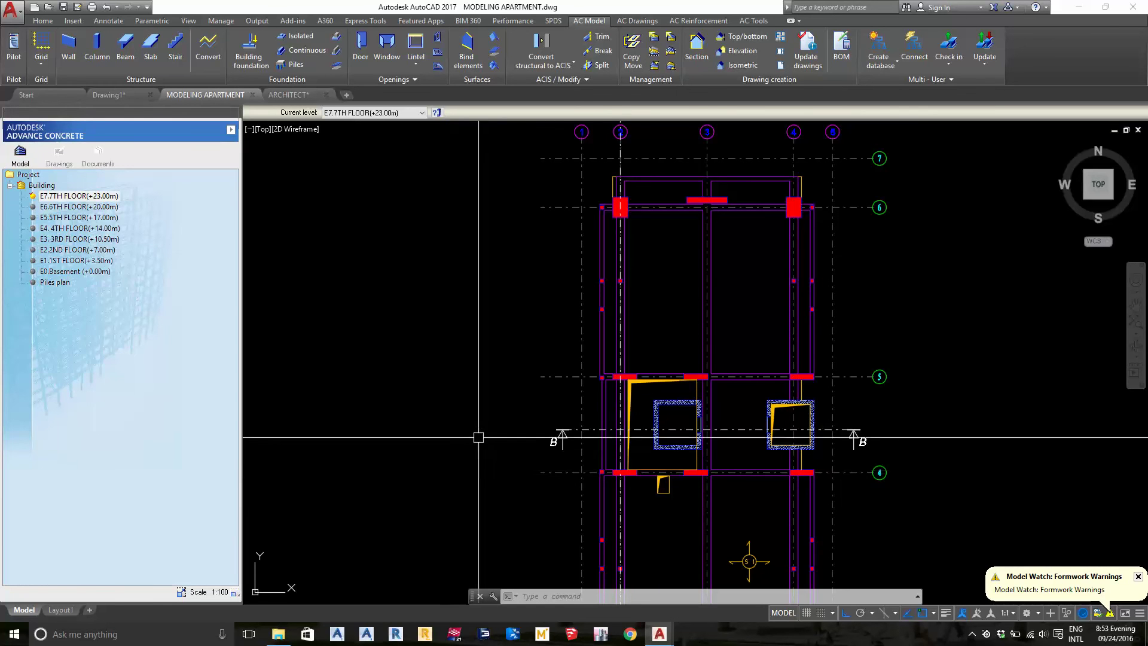
scroll(587, 259, up, 5)
scroll(619, 258, up, 4)
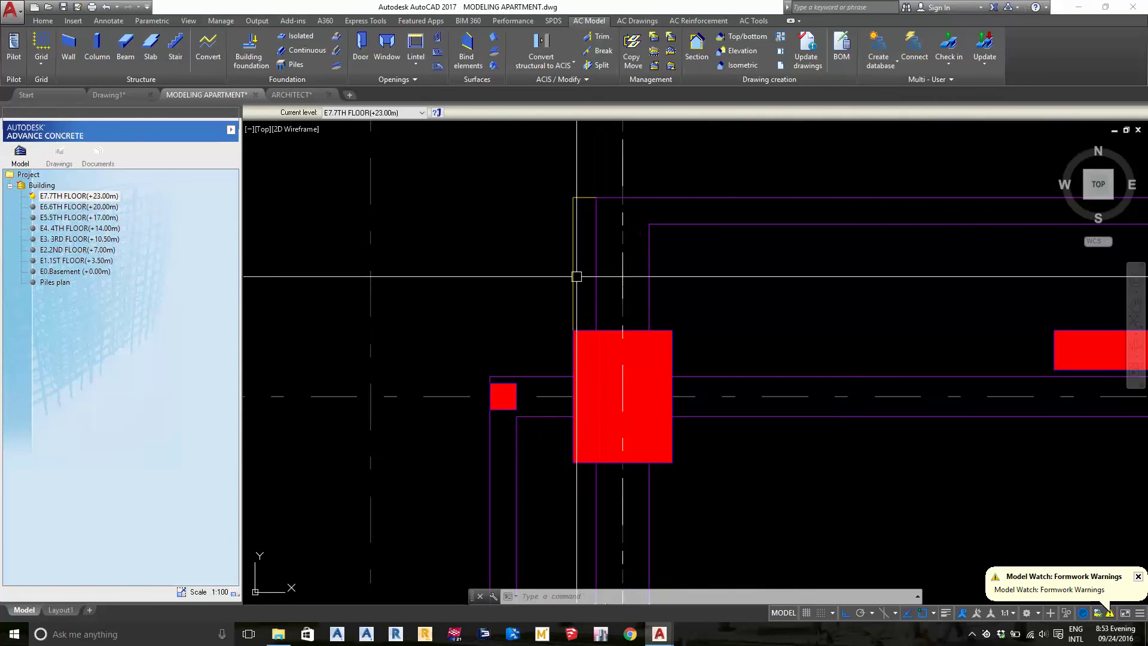
middle_click(574, 275)
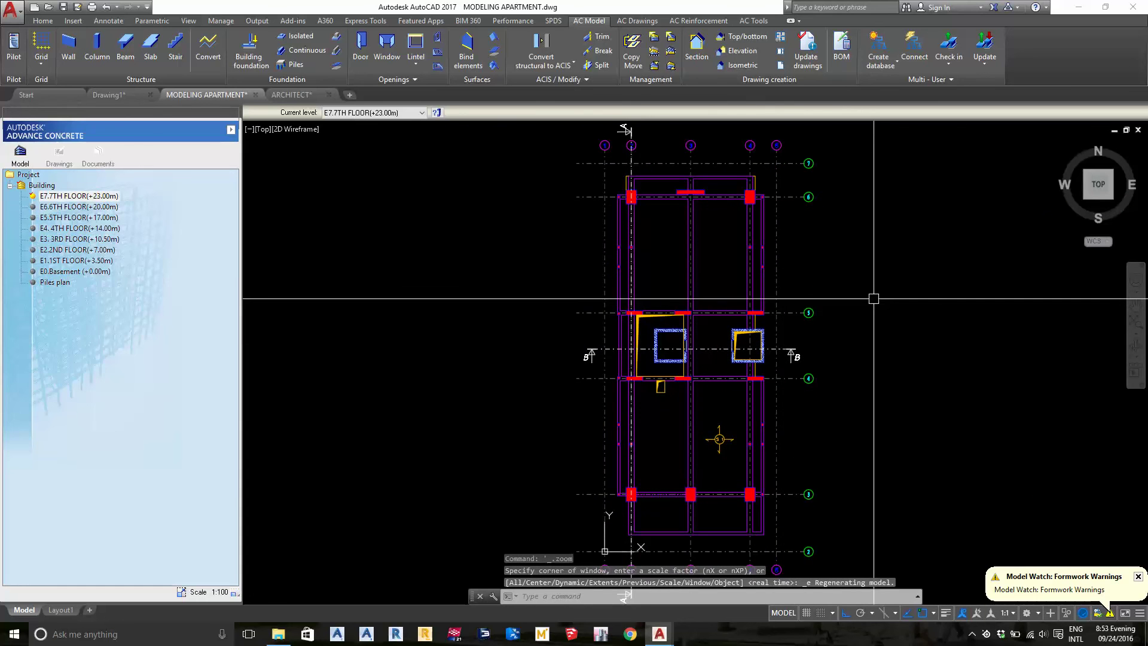
- Purge all unused items, including Frame, Window and HIDDEN, with the PU command
text(PU)
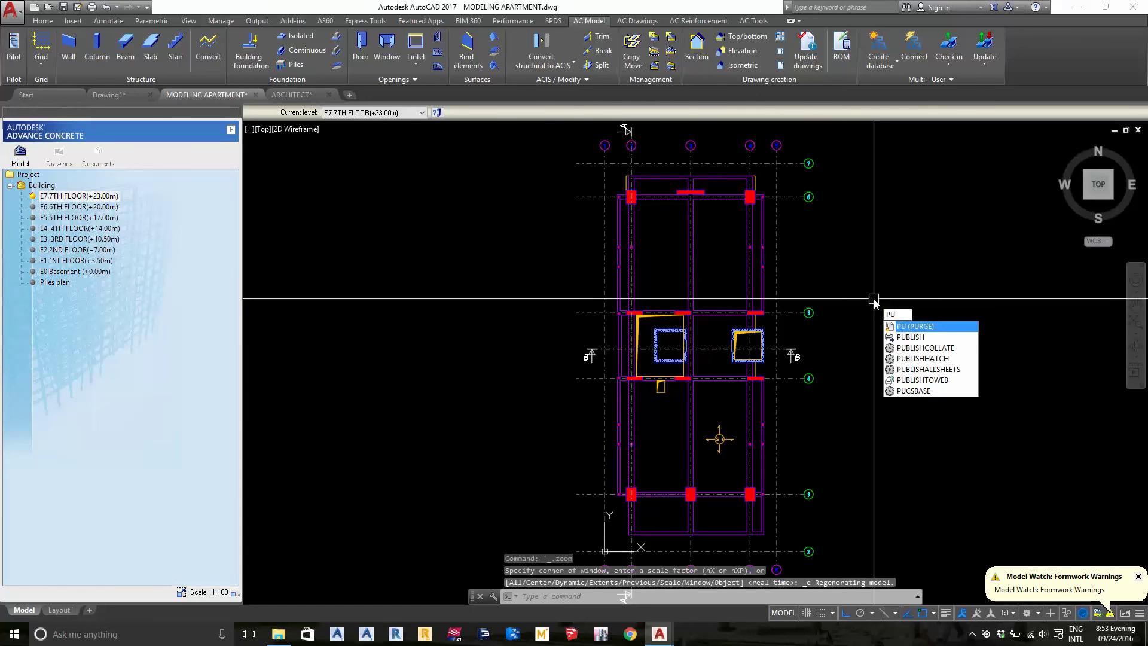
key(Return)
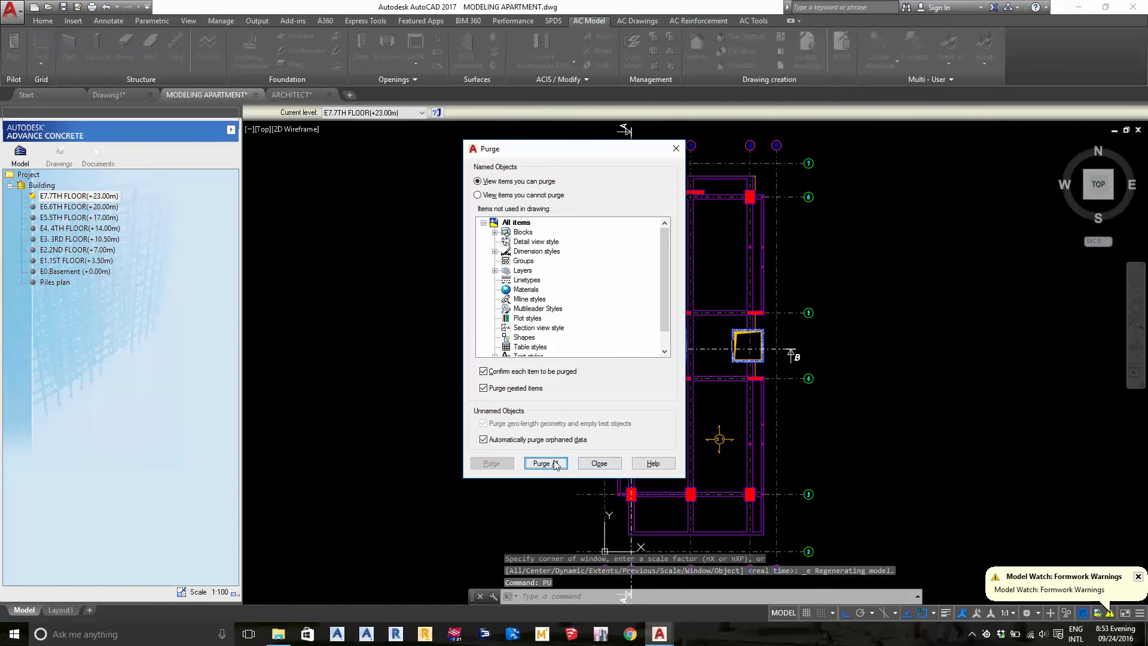
click(556, 464)
click(541, 300)
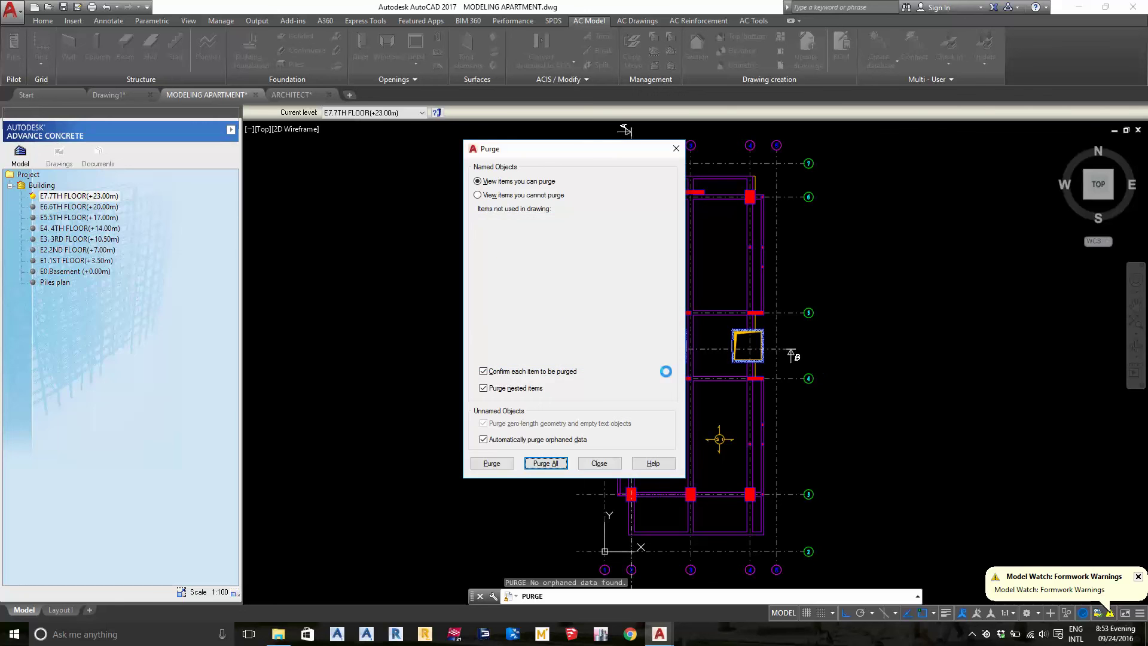
click(599, 463)
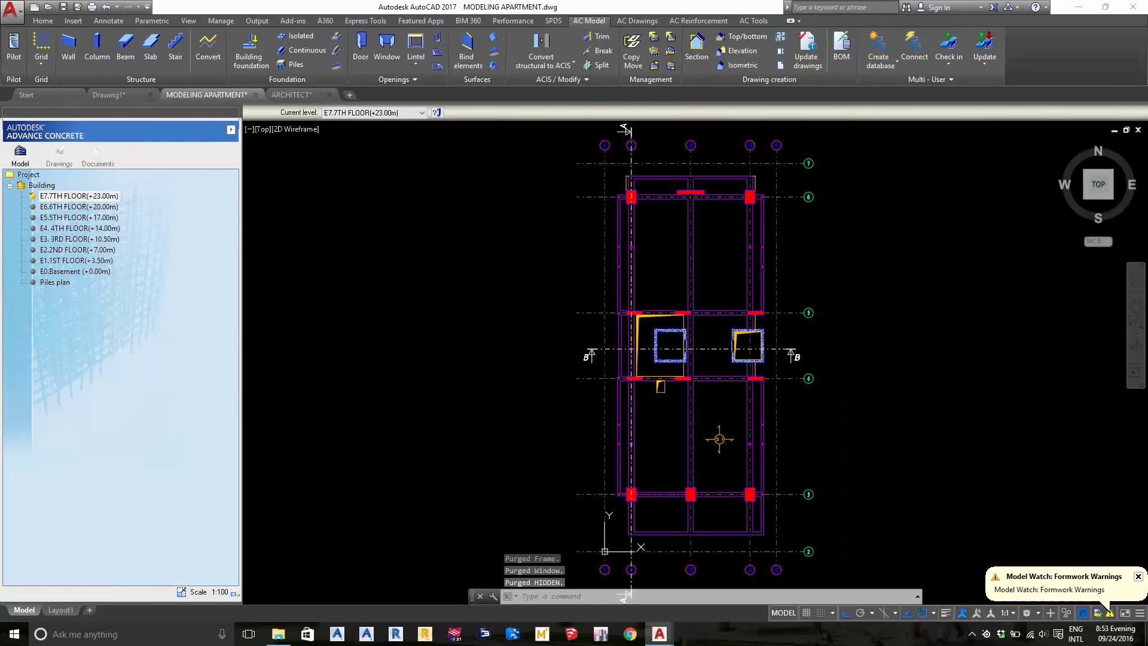